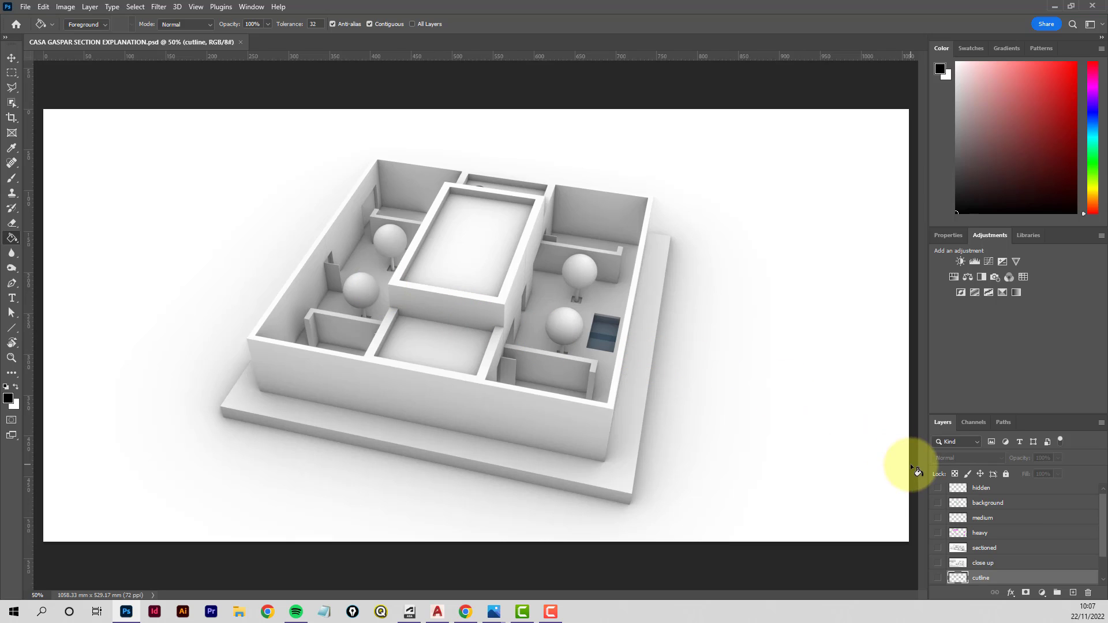
- Turn on the visibility of the cutline, close up, sectioned and heavy layers one by one
scroll(939, 578, down, 2)
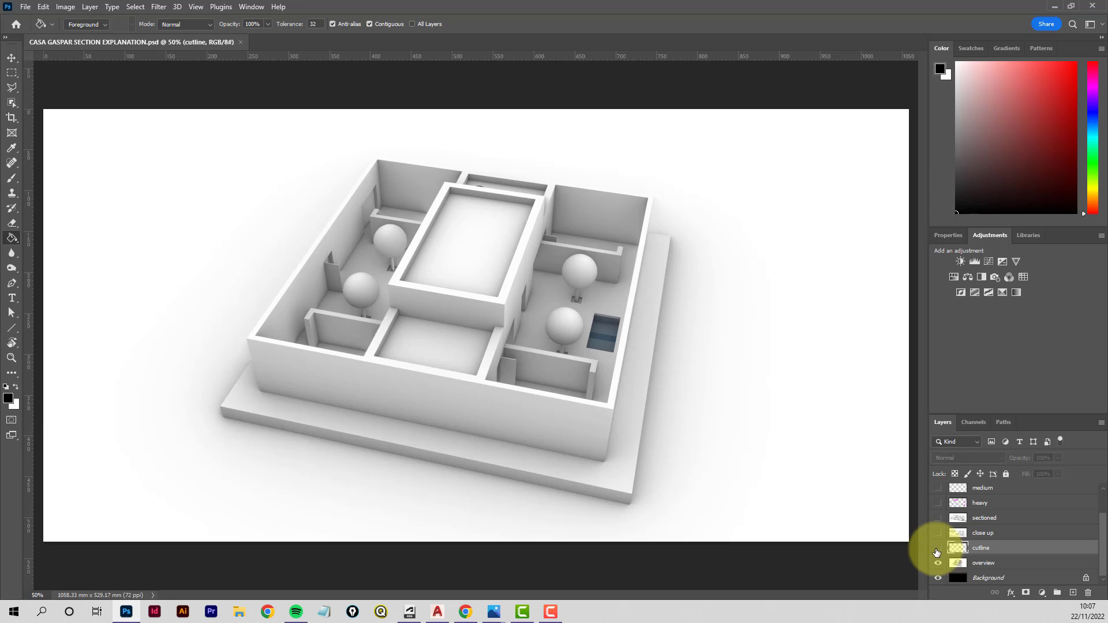
click(938, 548)
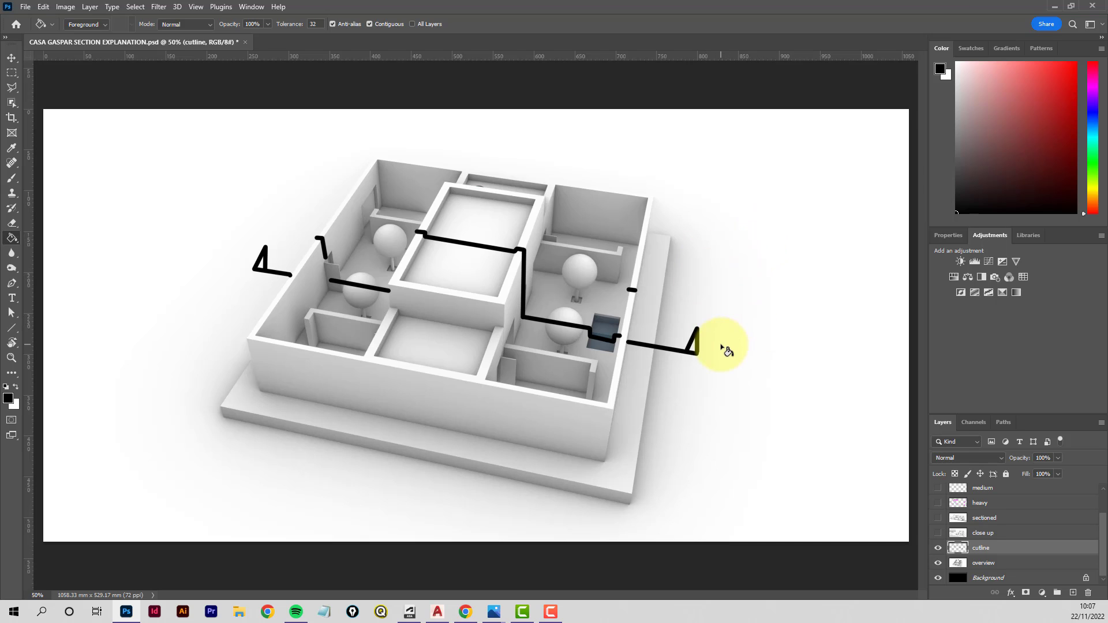
click(939, 533)
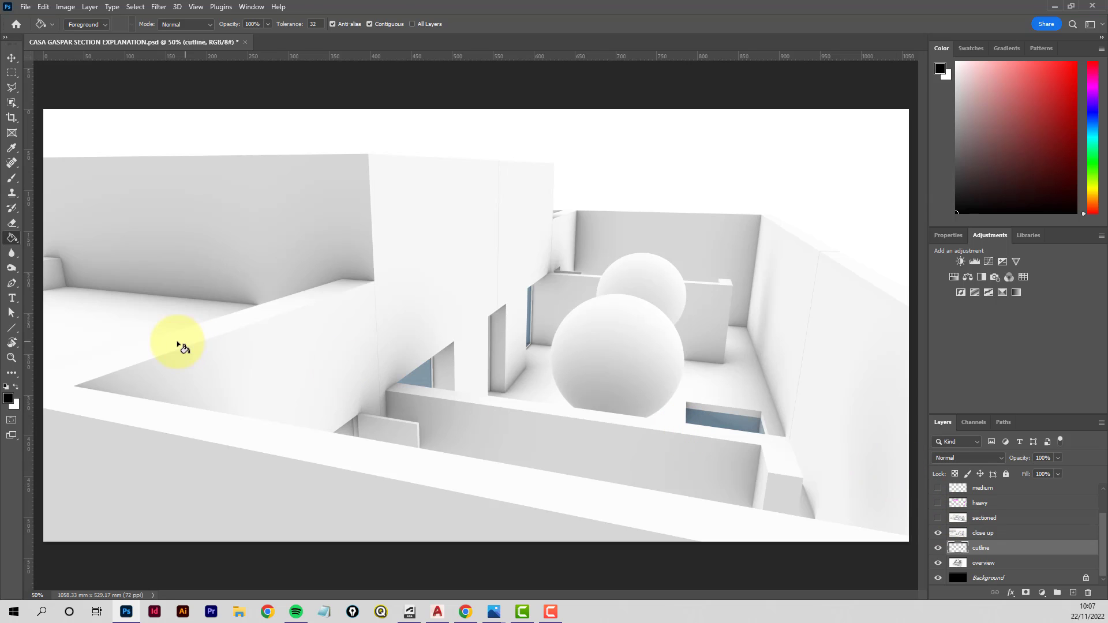
click(939, 518)
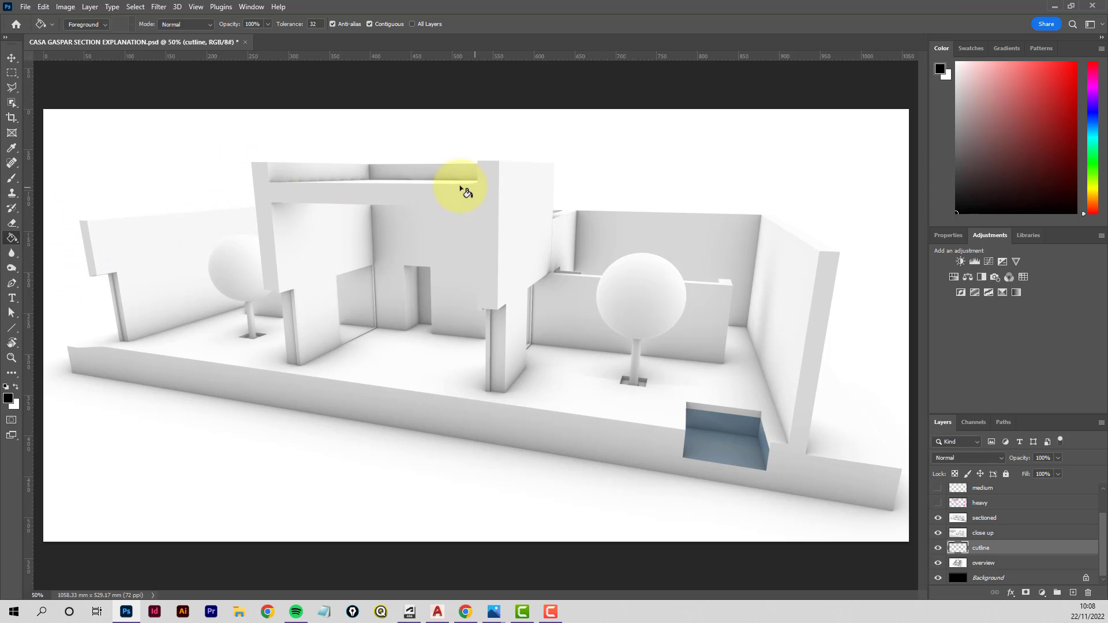
click(937, 504)
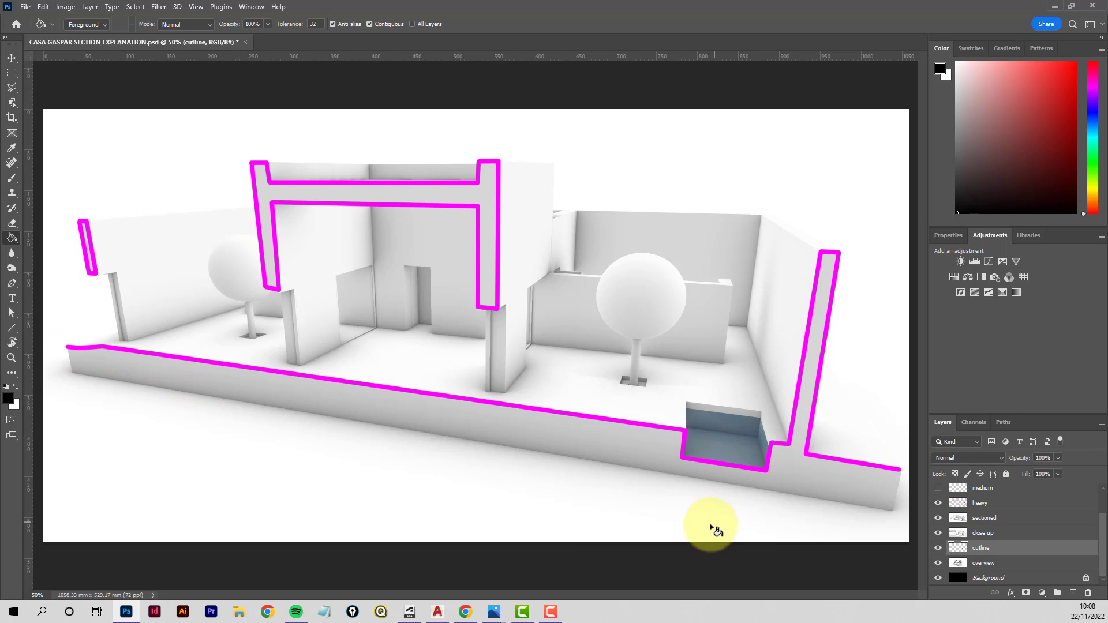
- Turn on the visibility of the medium, background and hidden layers one by one
scroll(975, 521, up, 1)
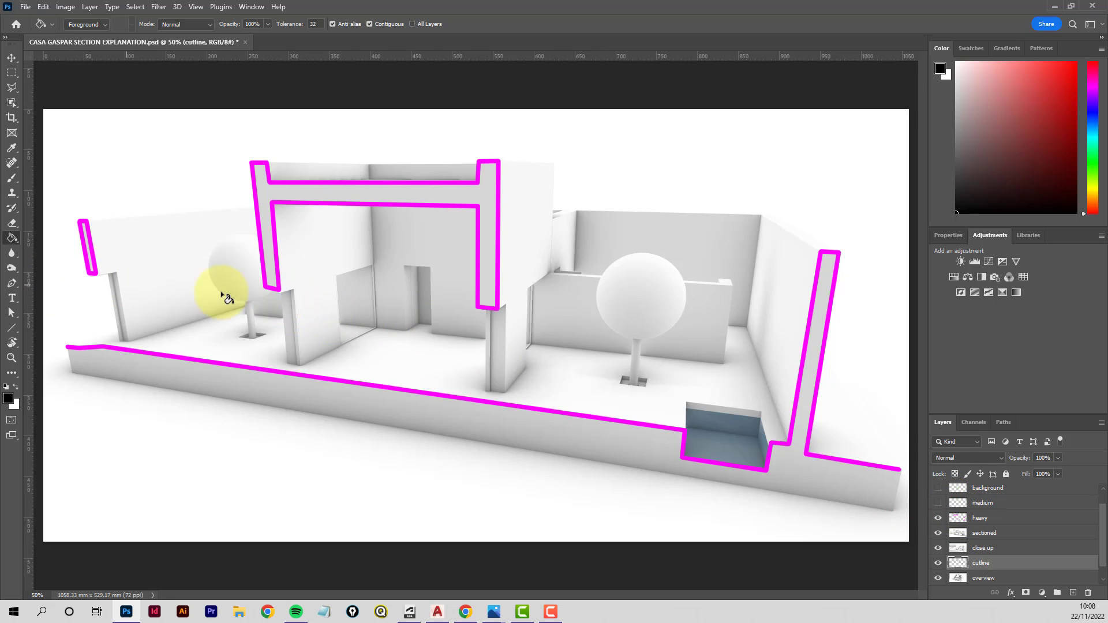
click(939, 503)
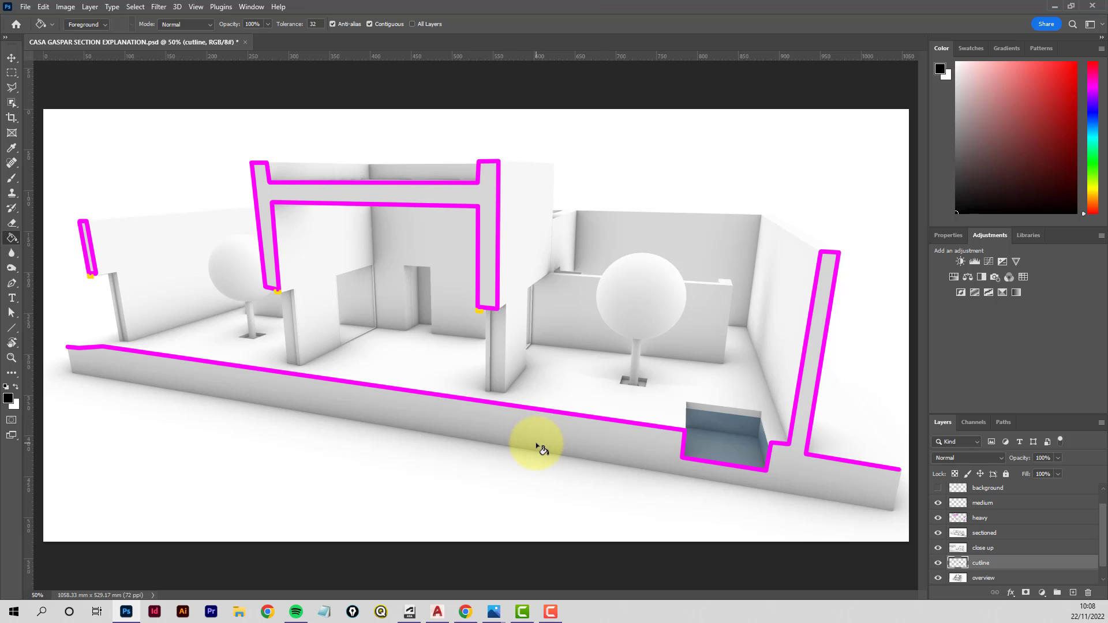
click(938, 490)
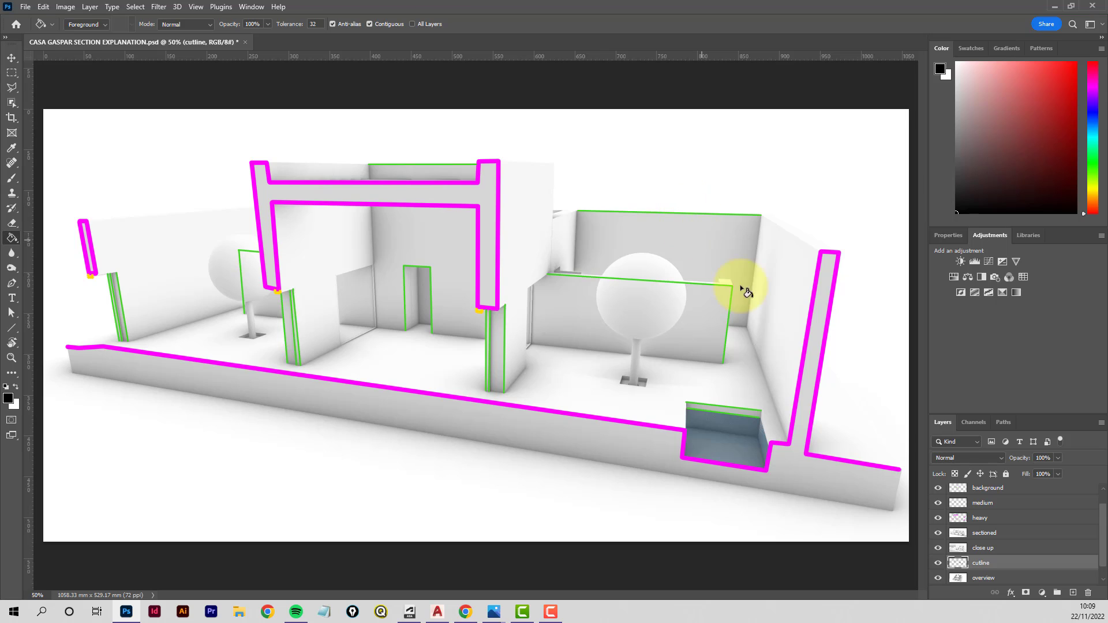
scroll(1007, 501, up, 1)
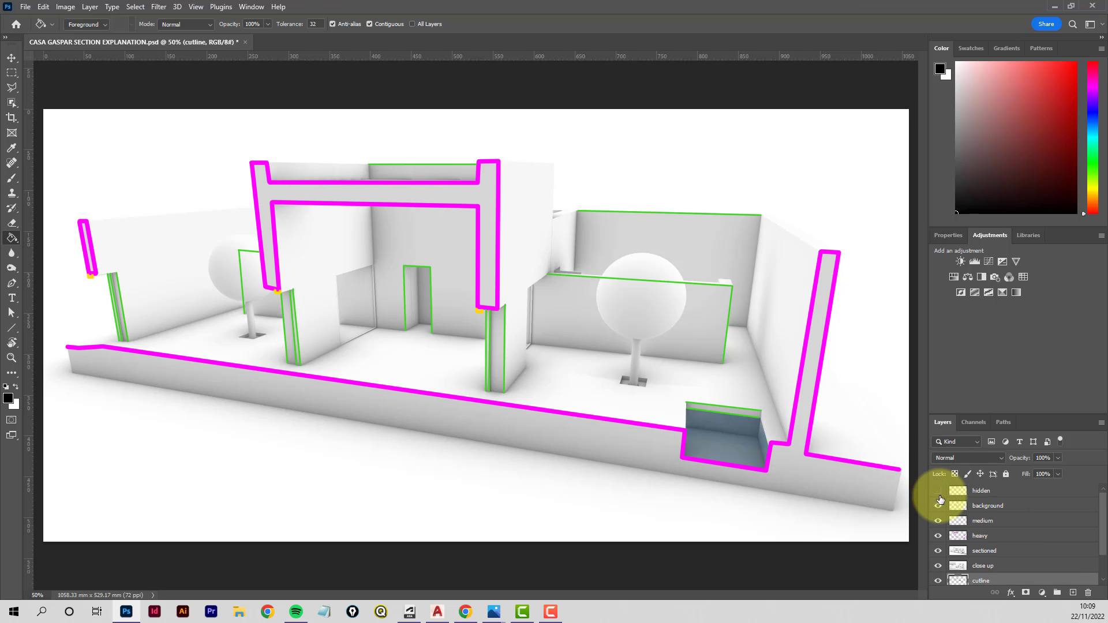
click(939, 491)
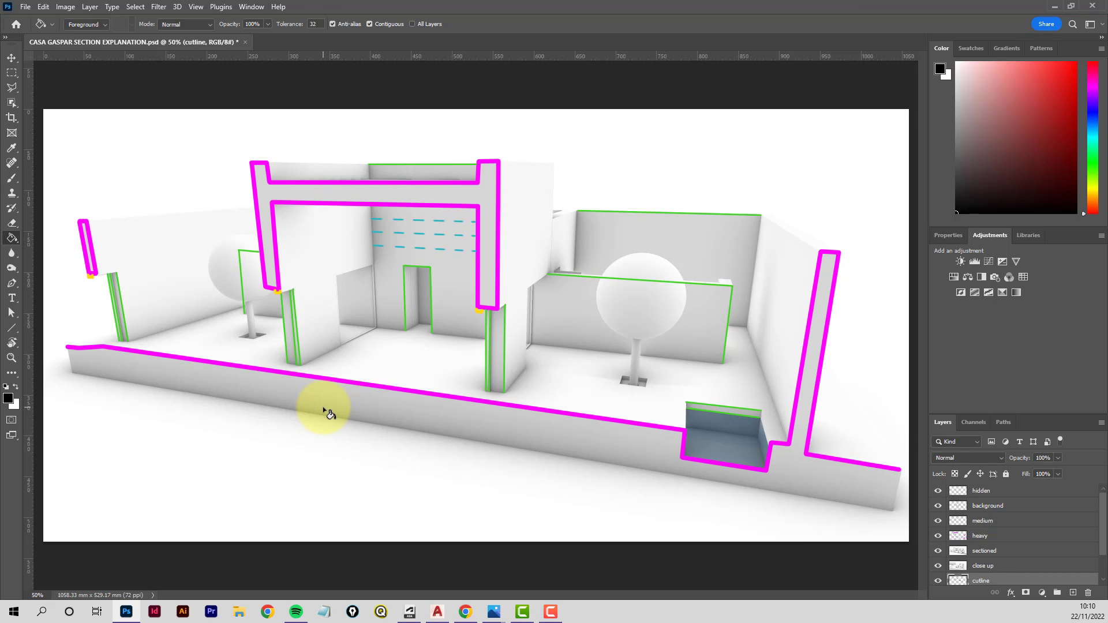
- Switch to AutoCAD, create a new layer named ANNOTATE and make it the current layer
key(F6)
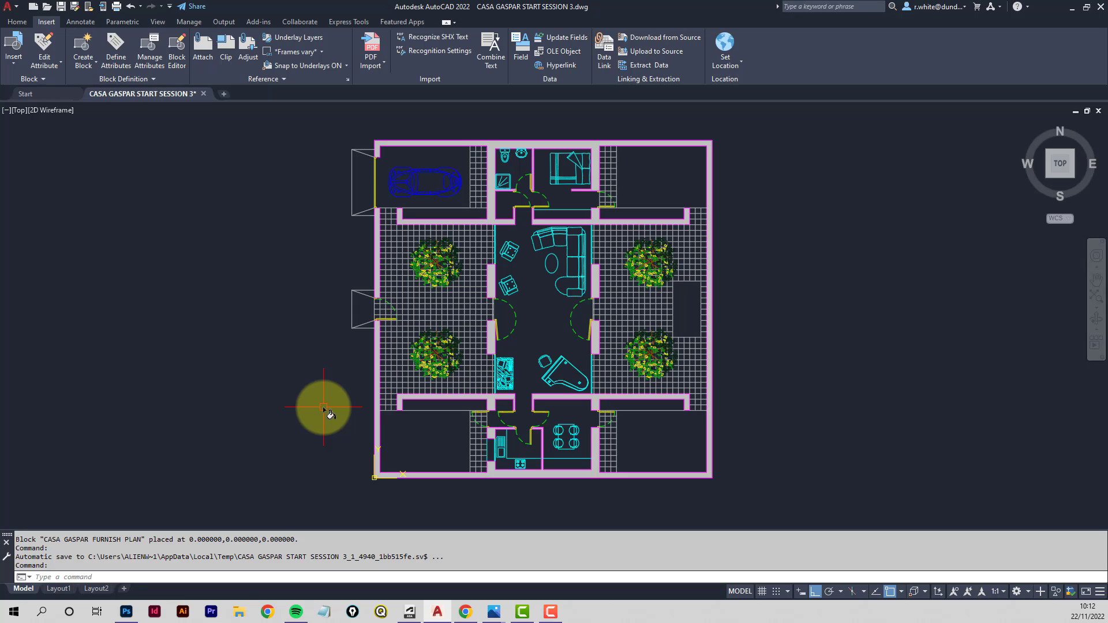
click(12, 23)
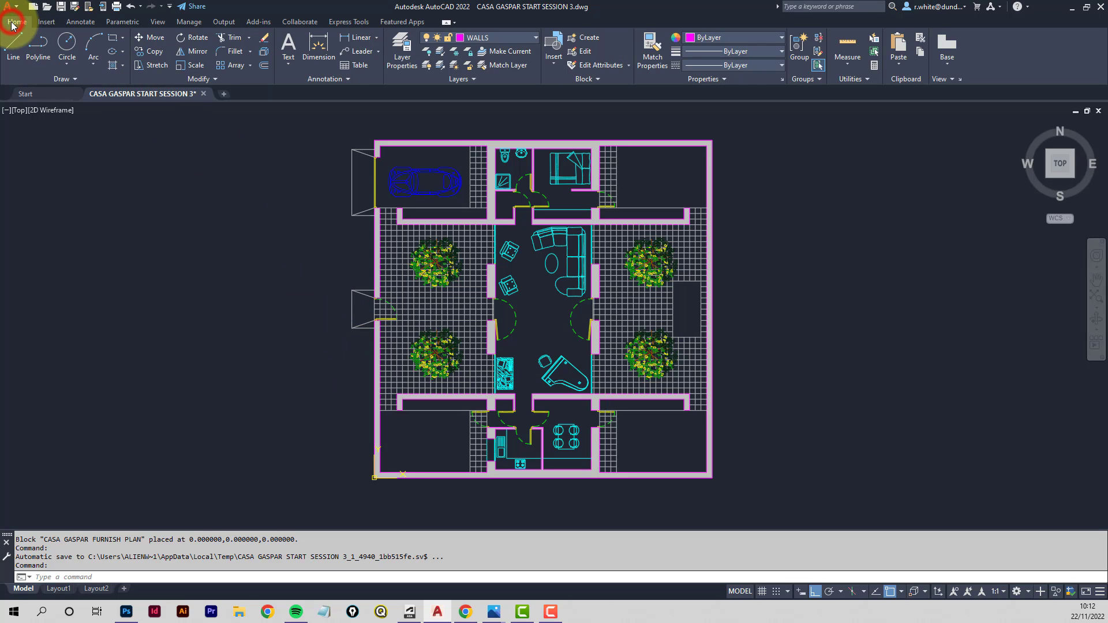
click(407, 56)
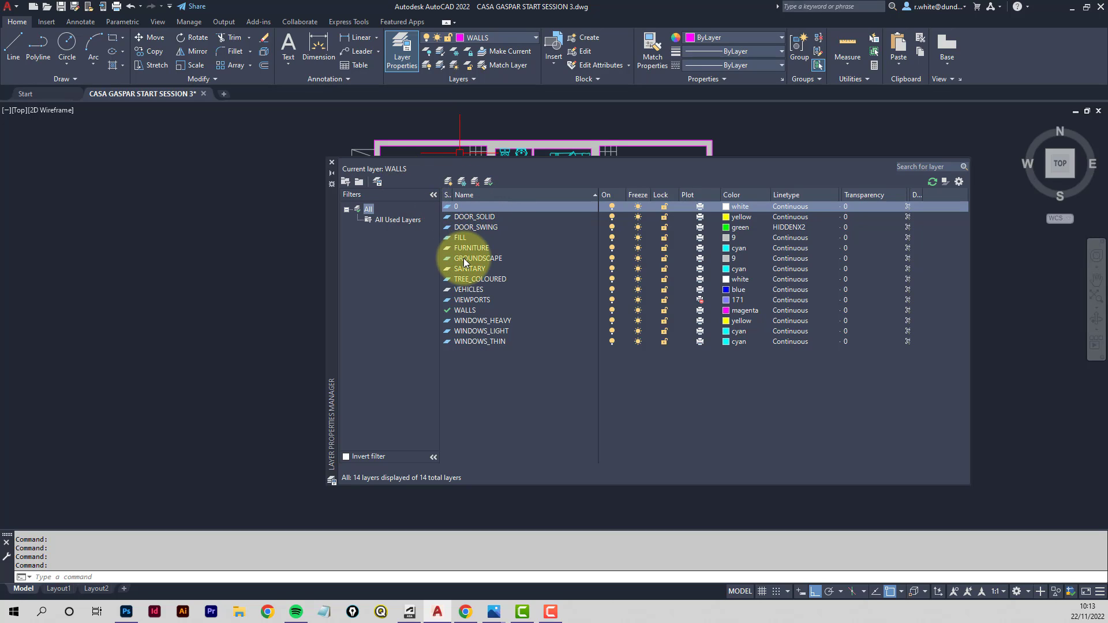
click(450, 183)
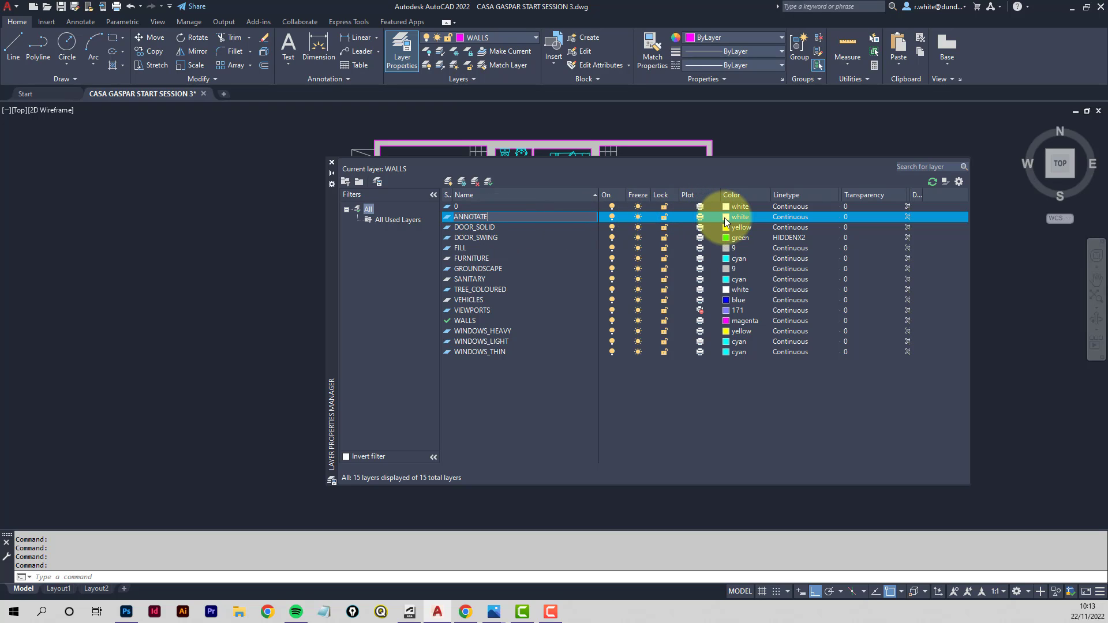
click(490, 182)
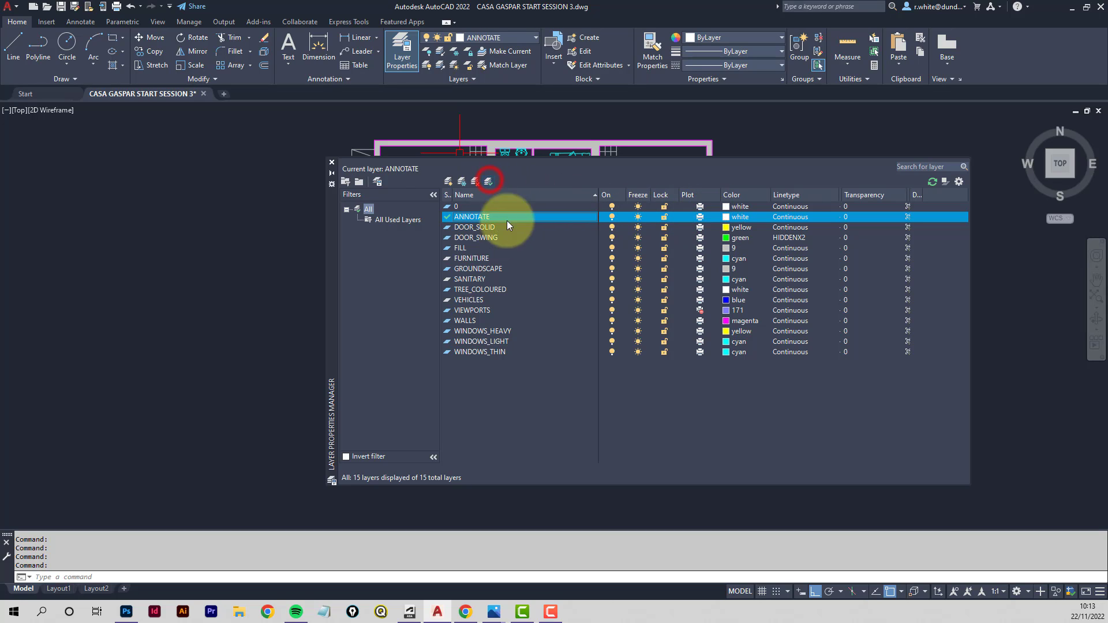
click(332, 164)
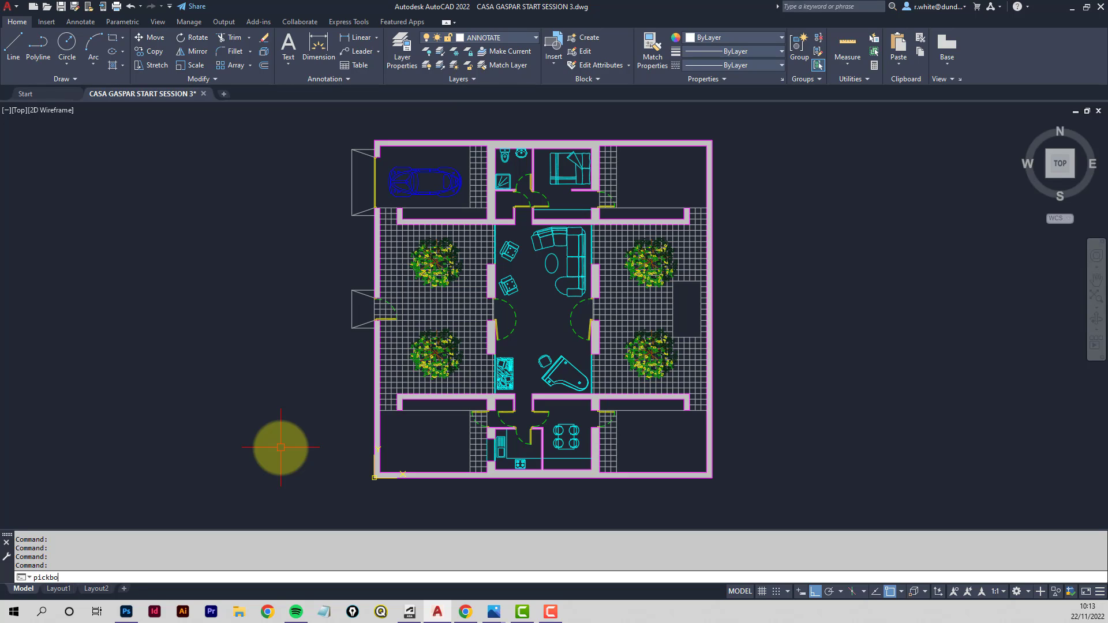
- Run PICKBOX keeping its default value, then set the DYNMODE system variable to 0
key(Return)
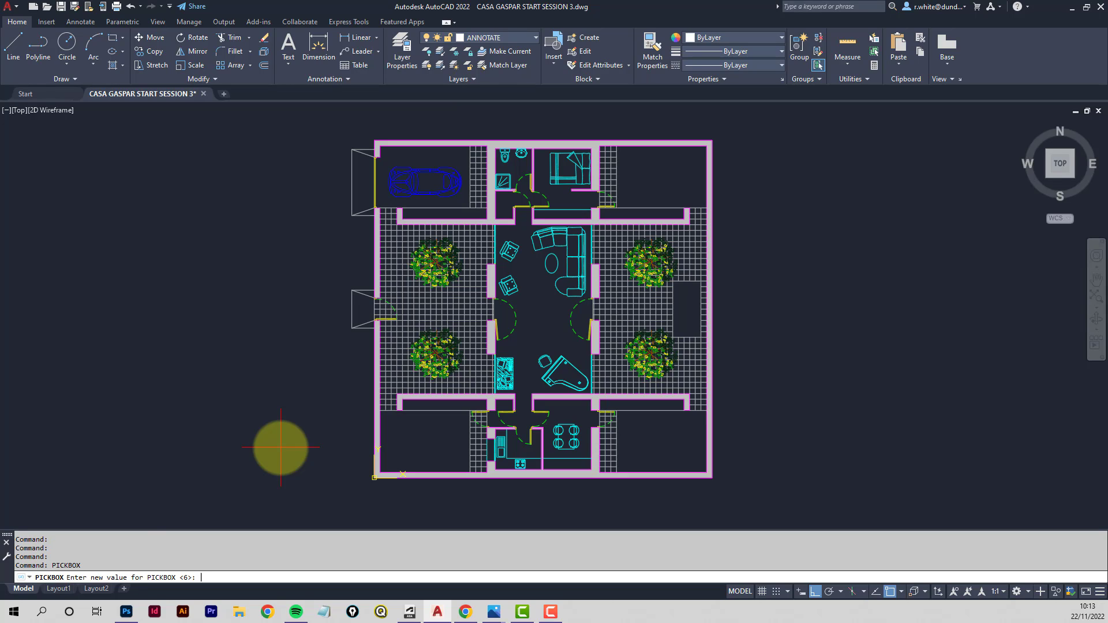
key(Return)
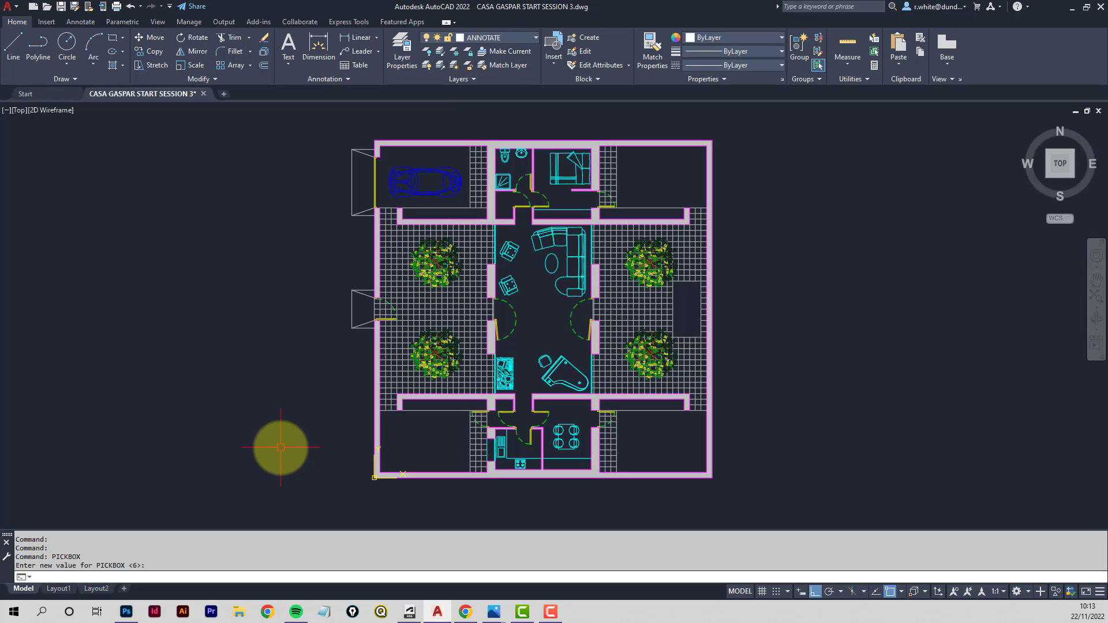
text(dynmode)
key(Return)
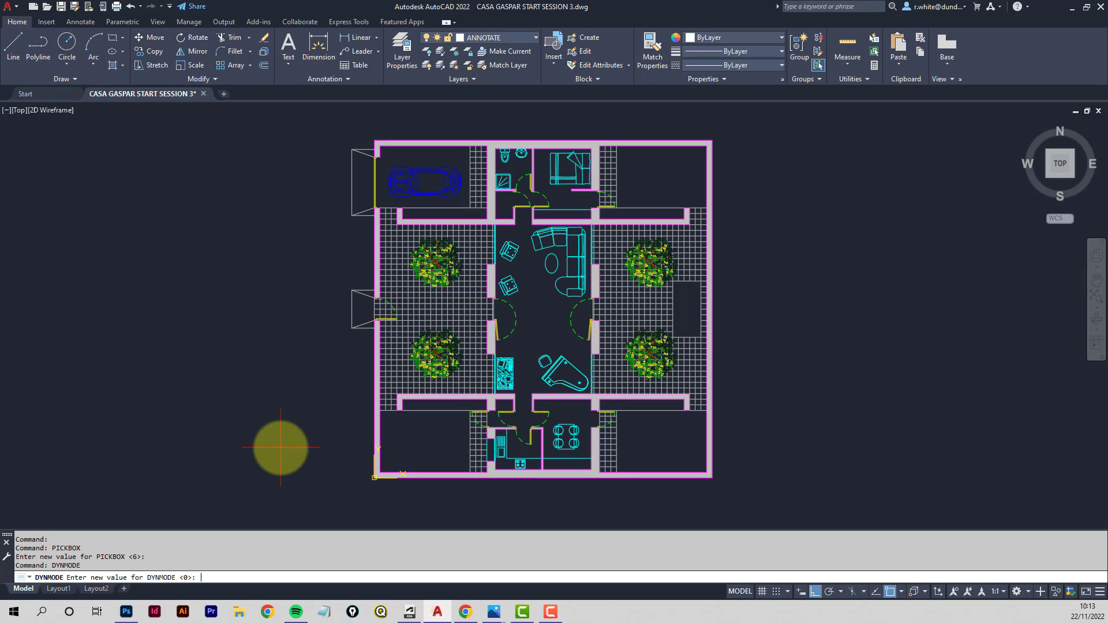
text(0)
key(Return)
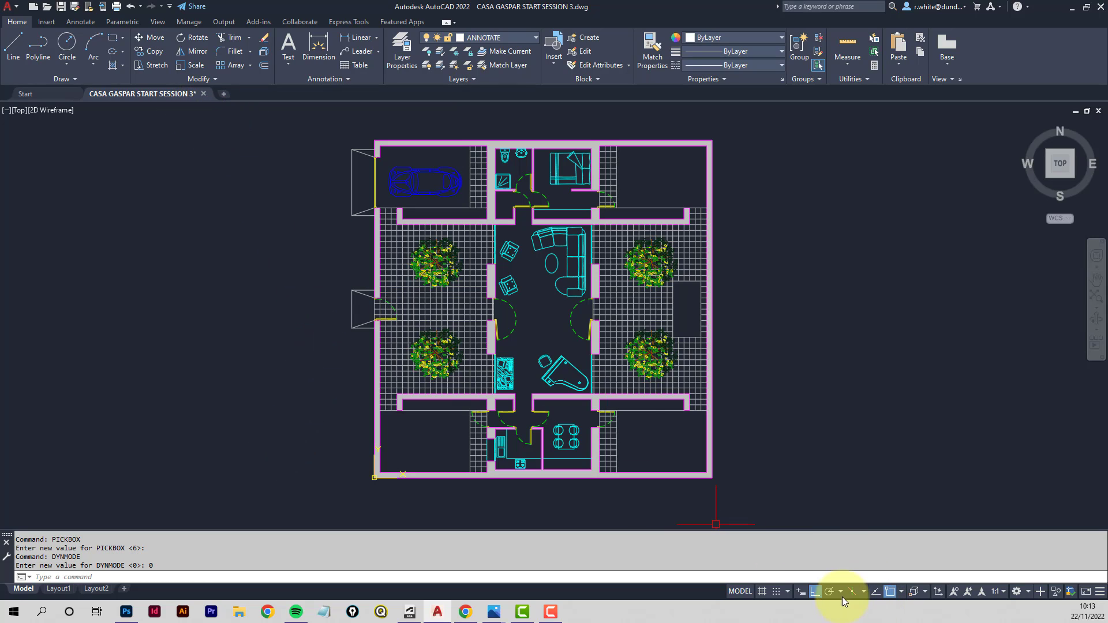
- Adjust object snaps by turning off Center and turning on Intersection and Perpendicular
click(903, 591)
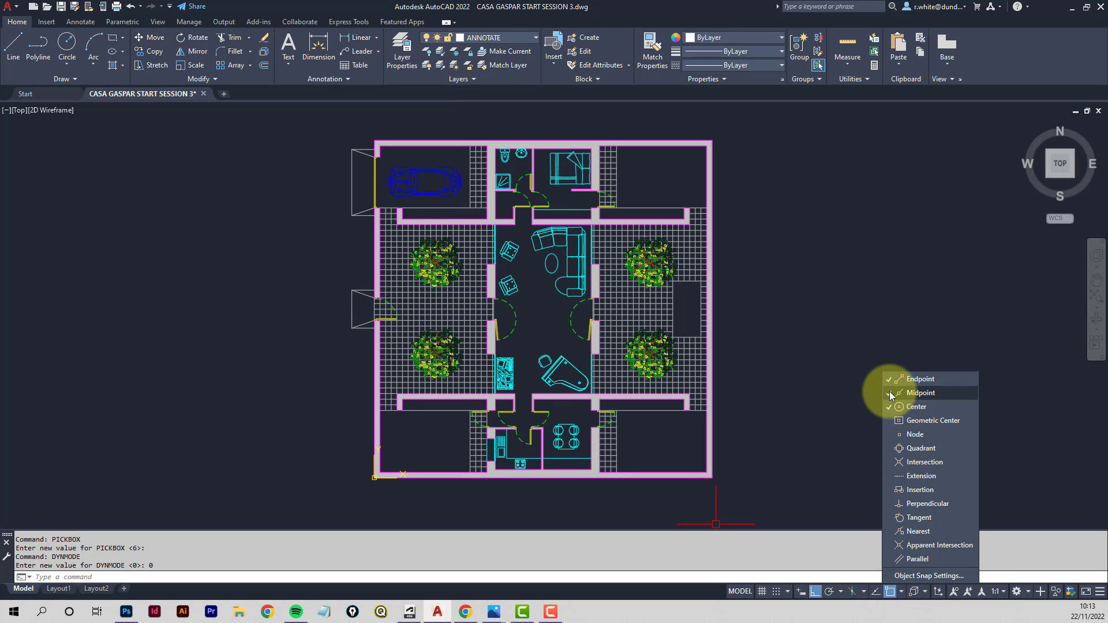
click(887, 408)
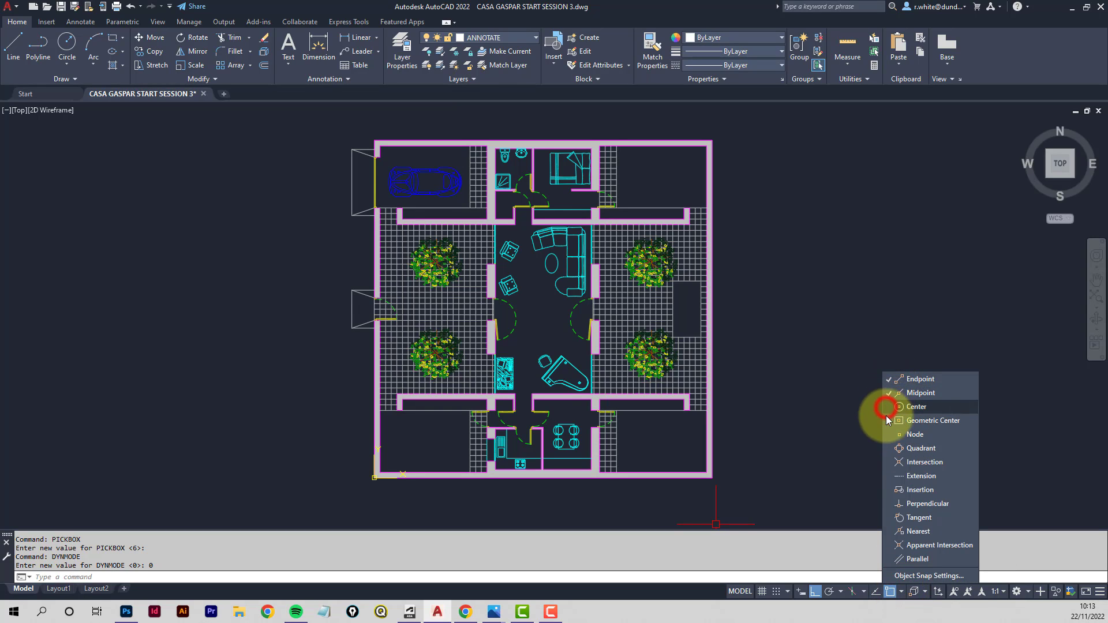
click(884, 457)
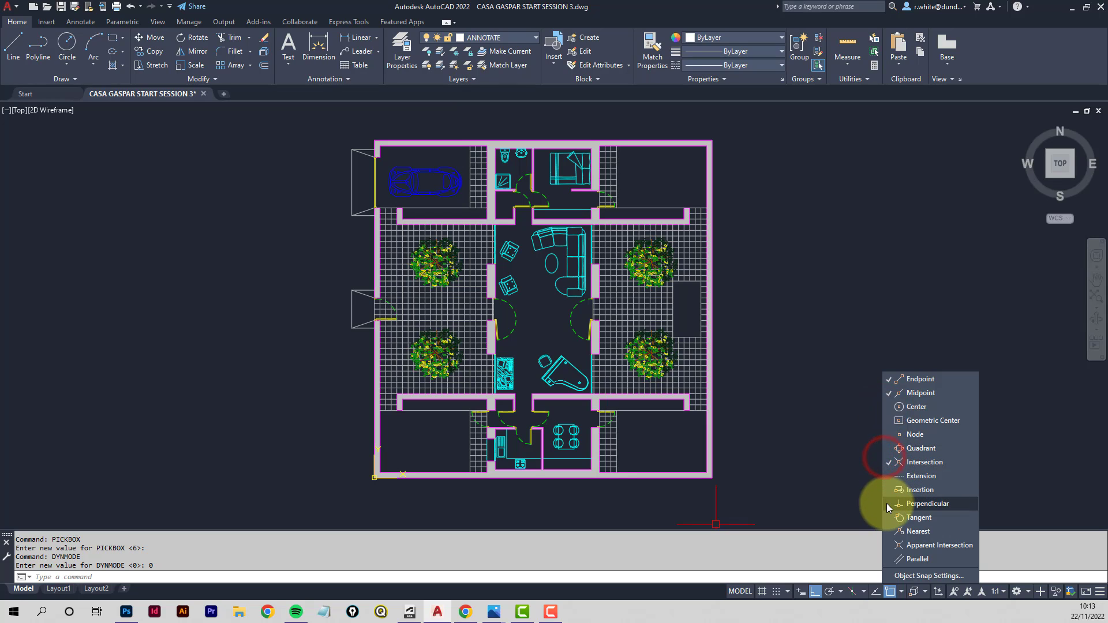
click(887, 504)
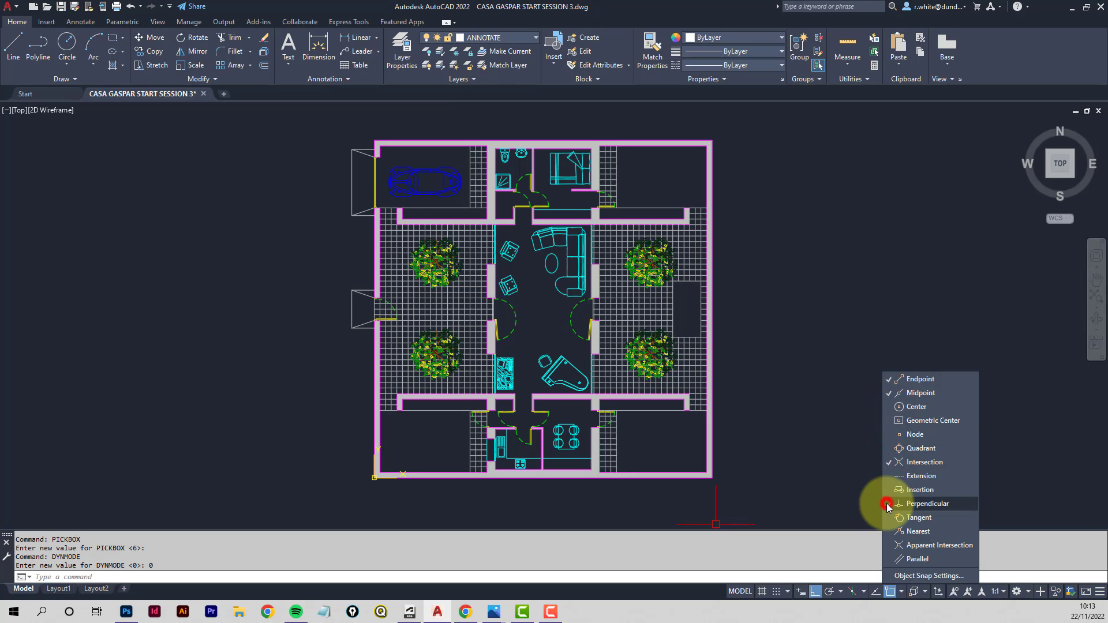
click(799, 458)
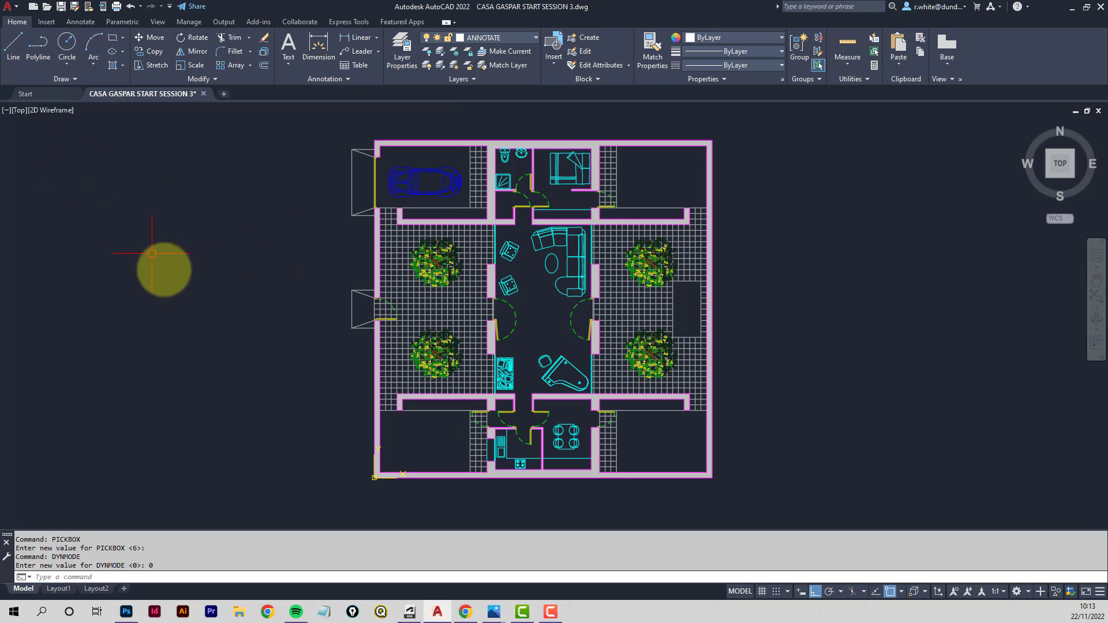
- Draw a horizontal section line straight across the plan through the side doorways, from outside the left wall to beyond the right wall
click(13, 44)
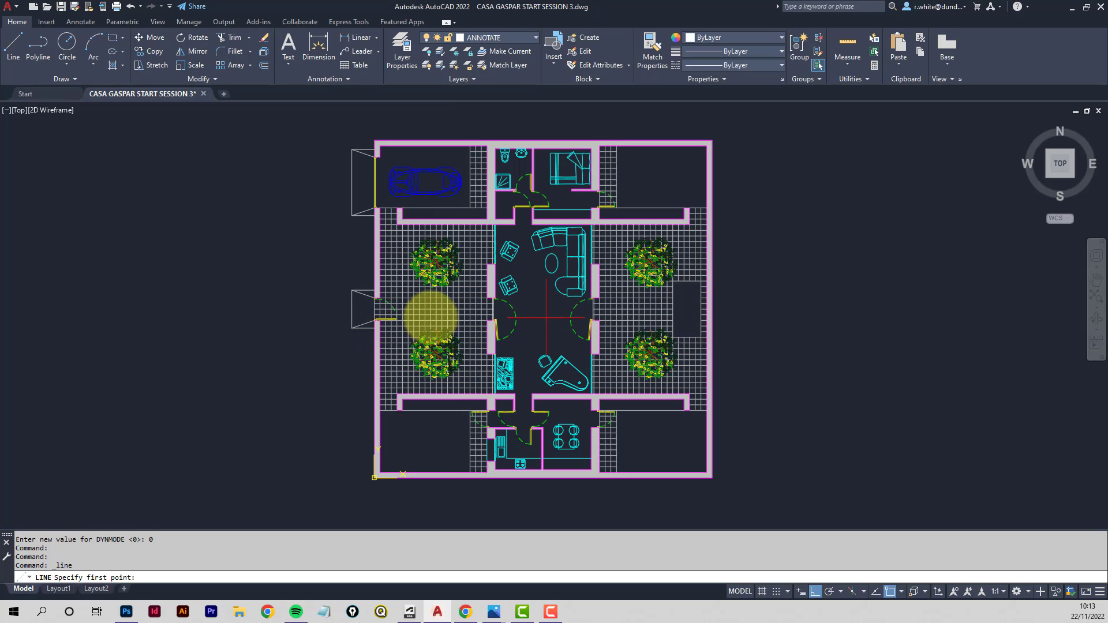
scroll(349, 315, up, 6)
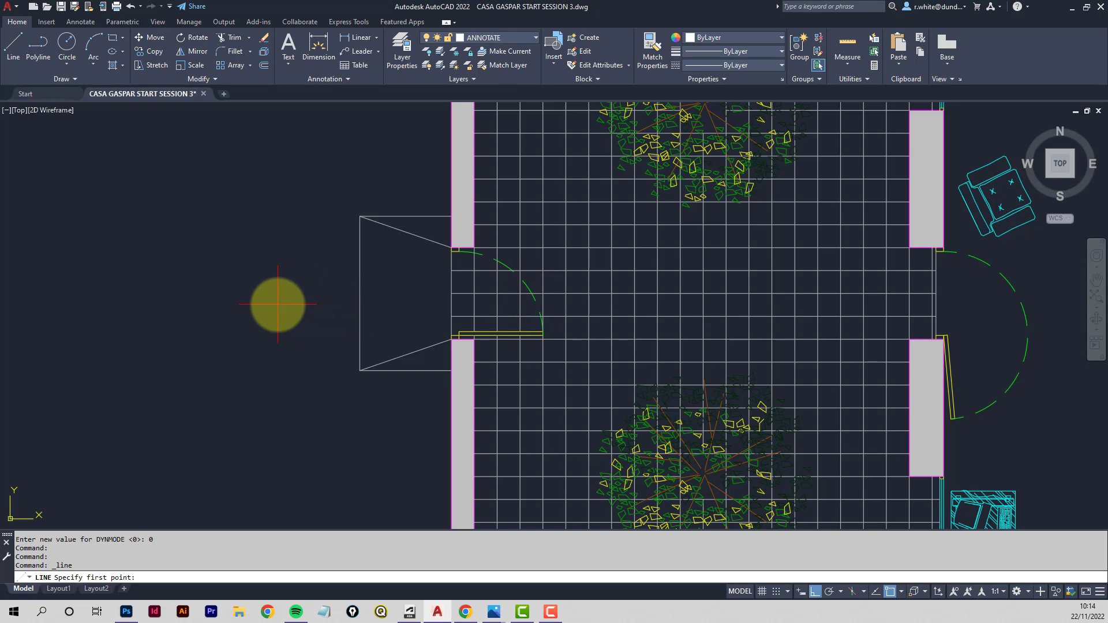
click(277, 305)
scroll(649, 317, down, 5)
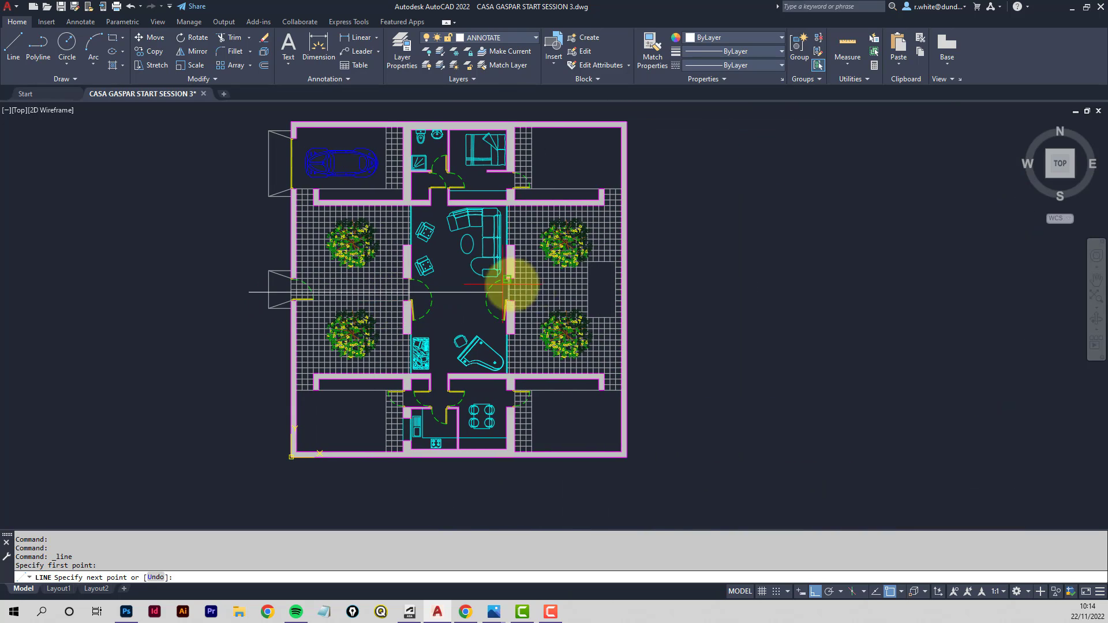
scroll(507, 283, up, 4)
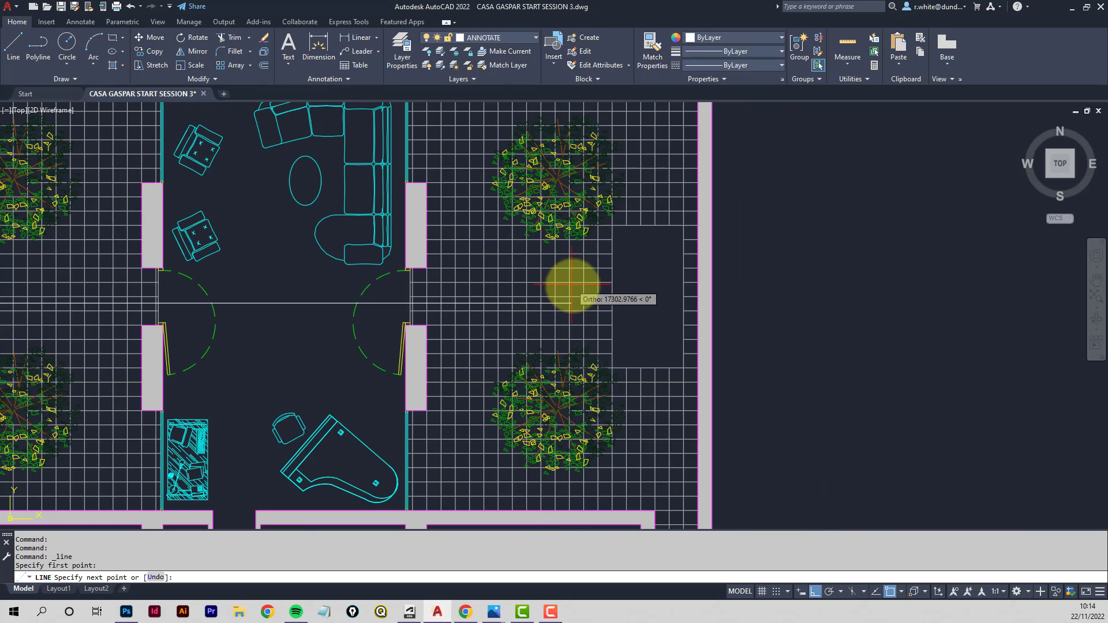
click(768, 300)
key(Return)
- Draw a tapered polyline arrow at the left end of the section line, with starting width 400 and ending width 0
scroll(761, 311, down, 5)
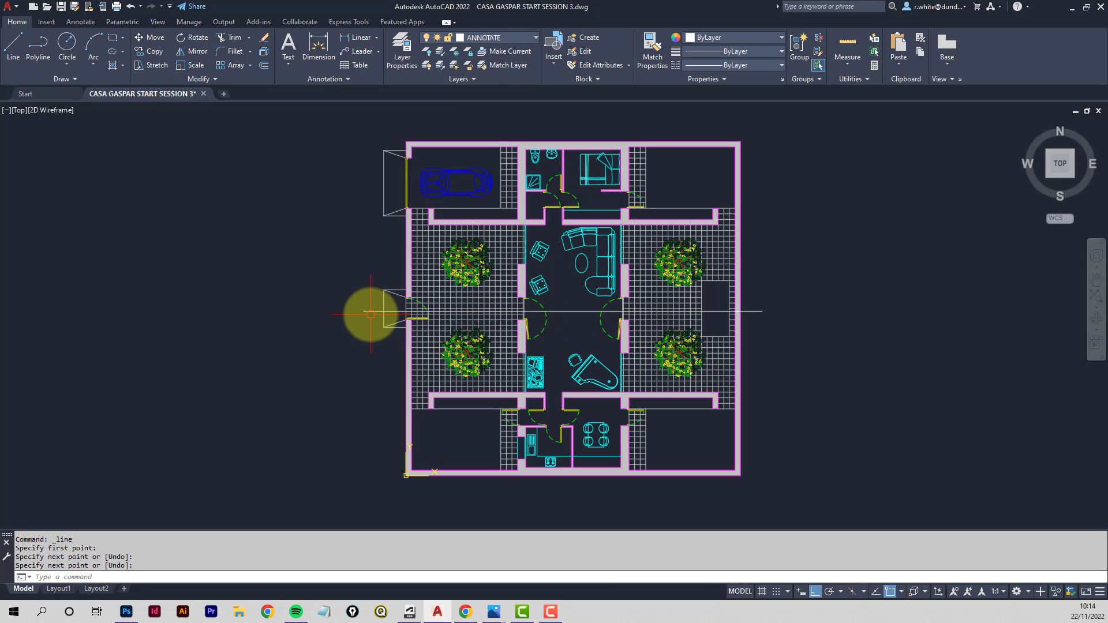
scroll(370, 314, up, 2)
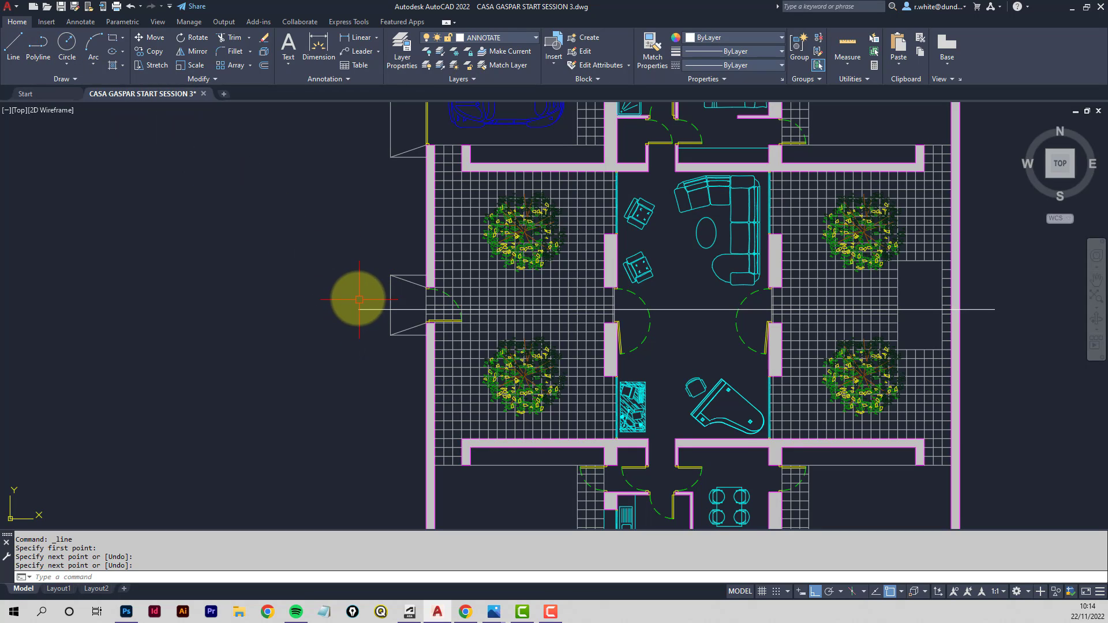
click(33, 51)
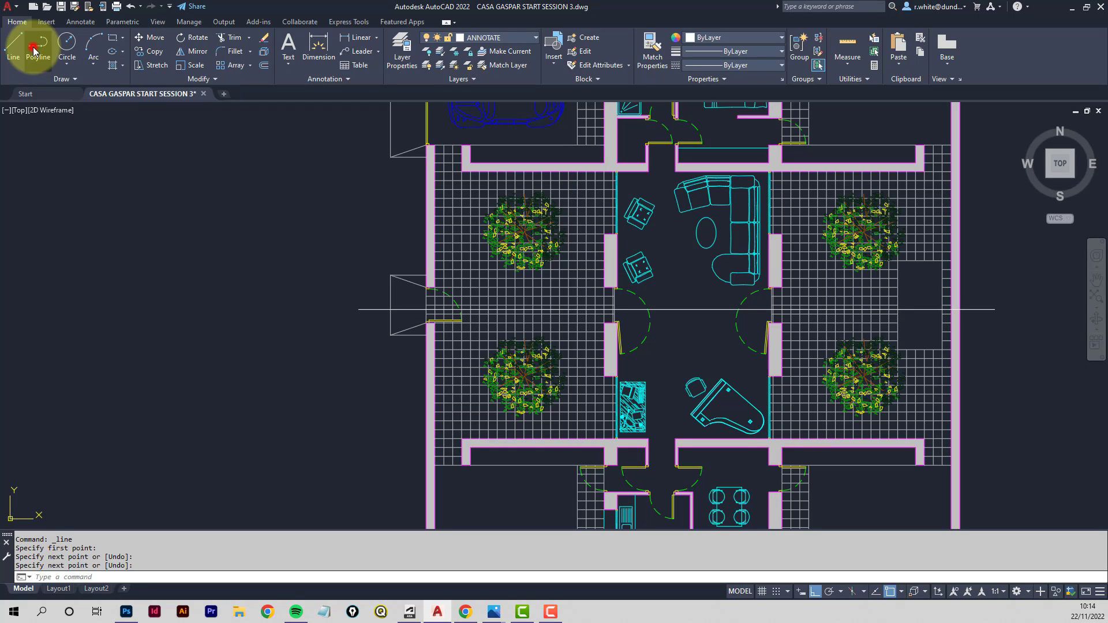
click(359, 310)
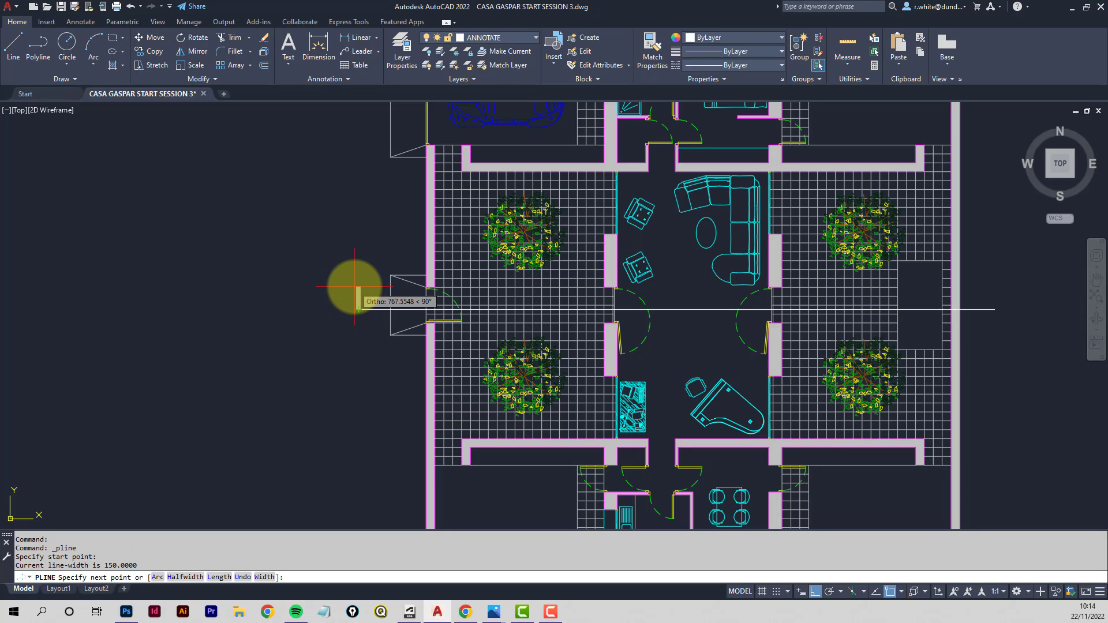
key(Return)
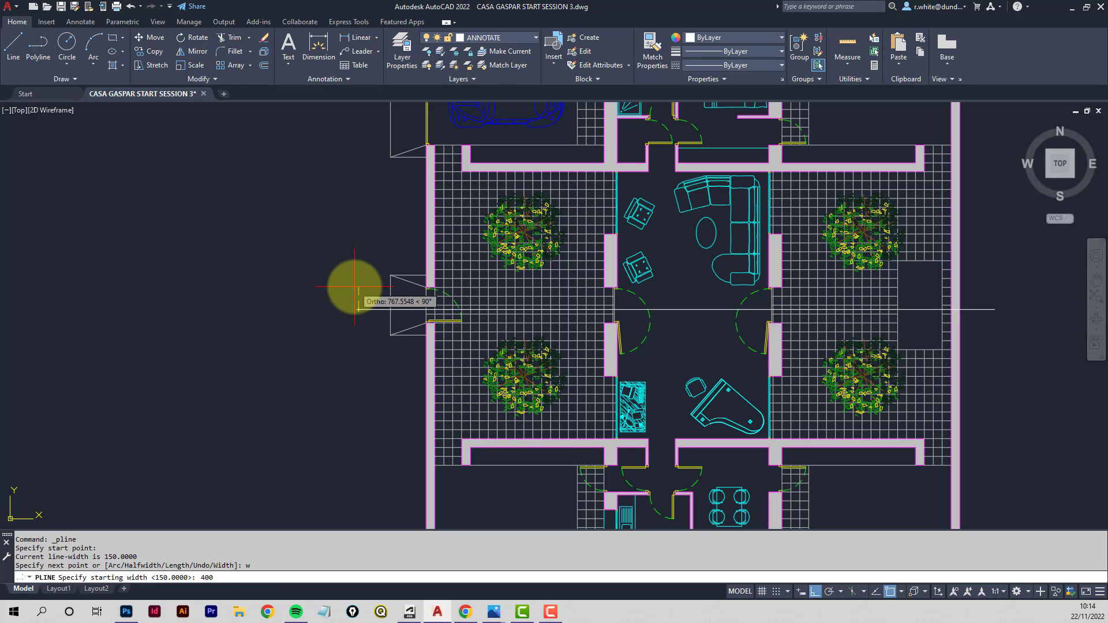
key(Return)
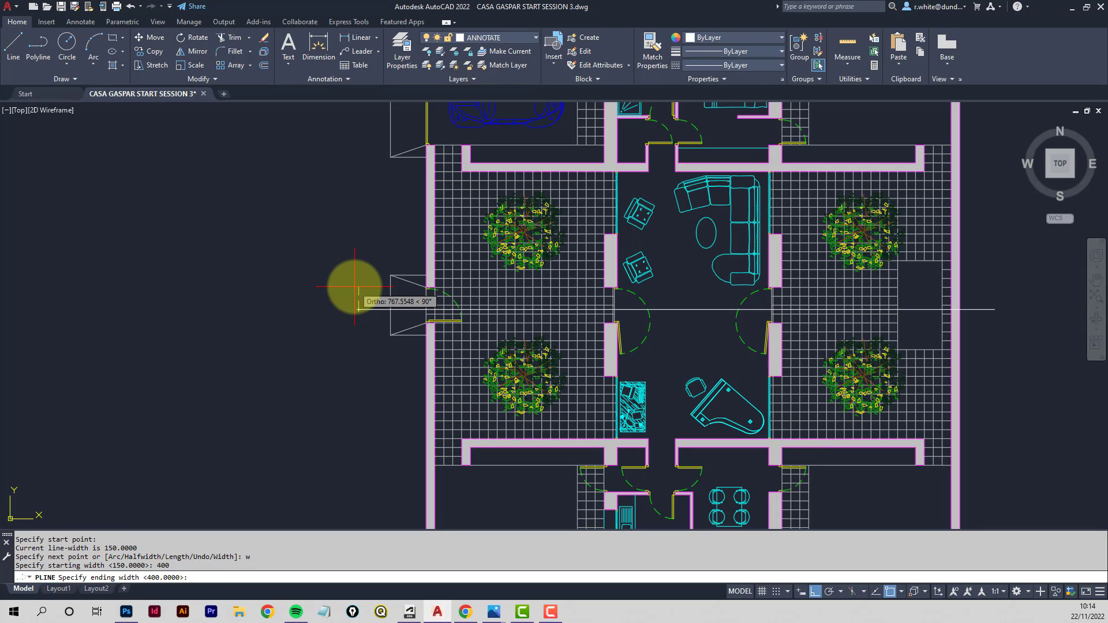
key(Return)
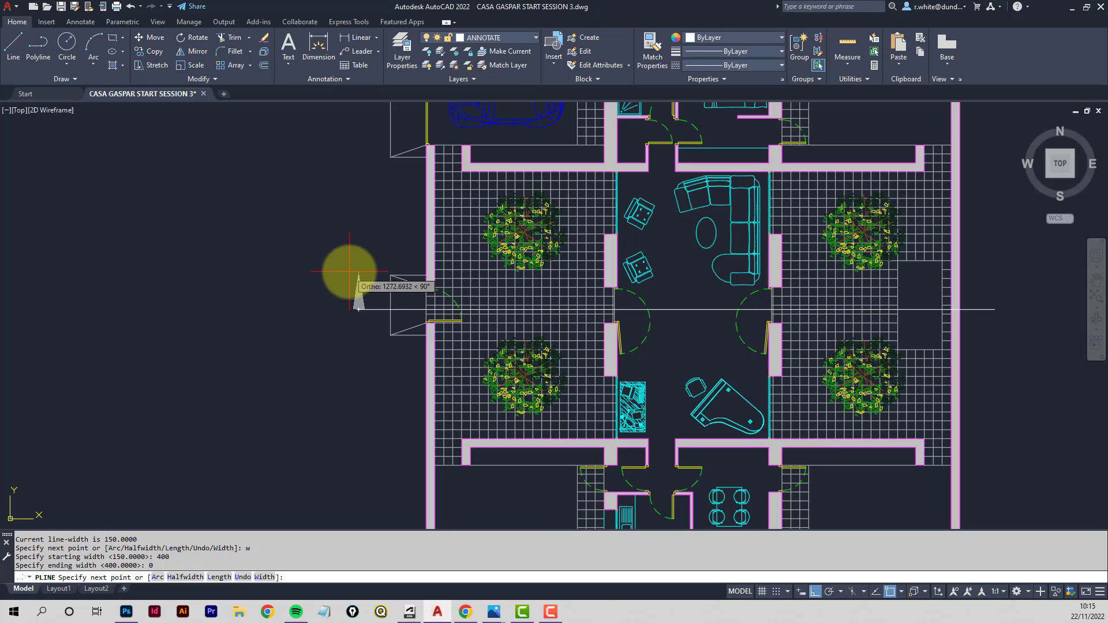
click(349, 273)
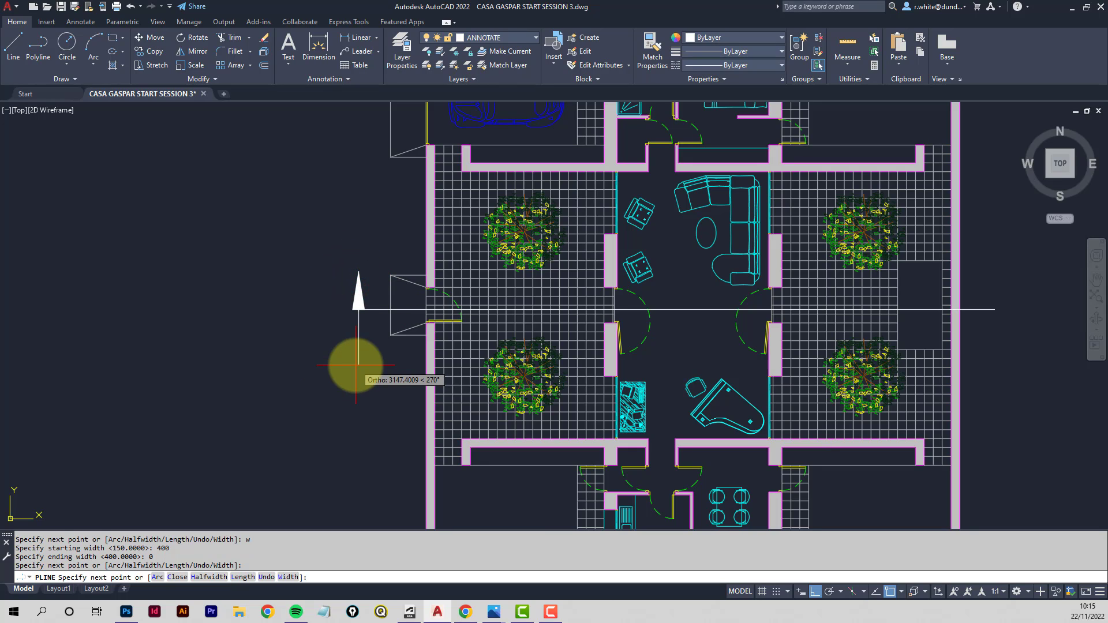
key(Return)
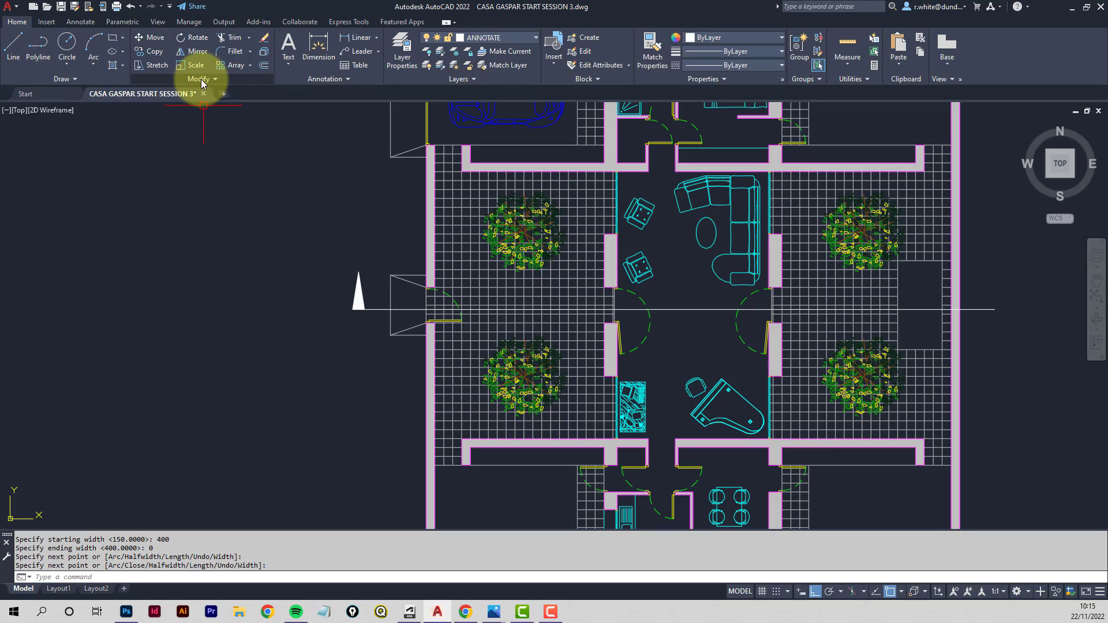
- Copy the arrow marker from the section line's left end to its right end
click(155, 53)
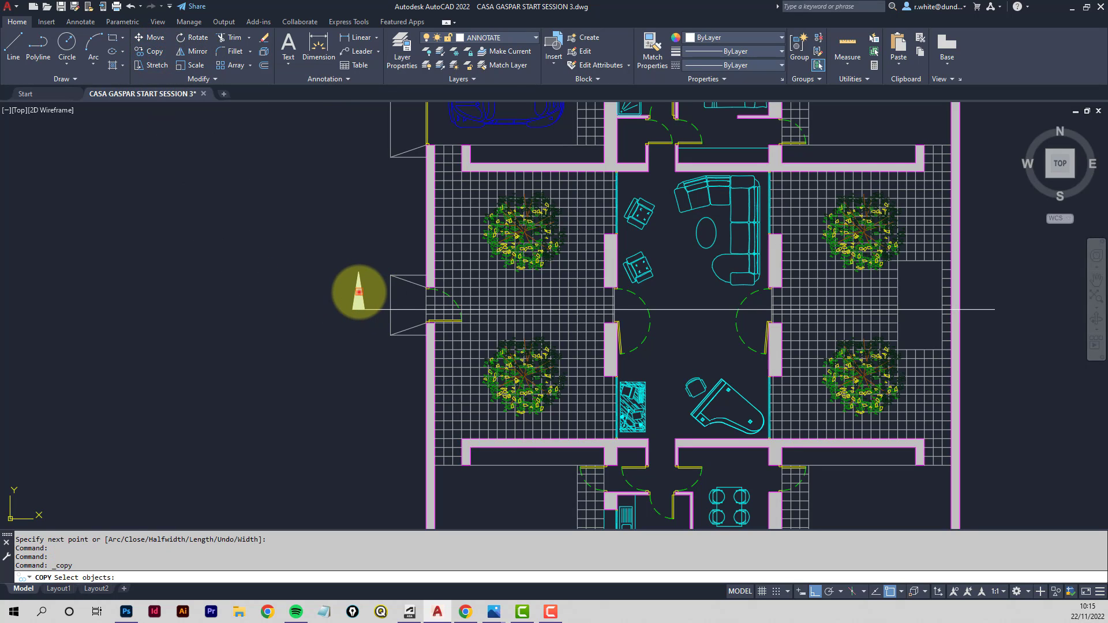
click(358, 291)
key(Return)
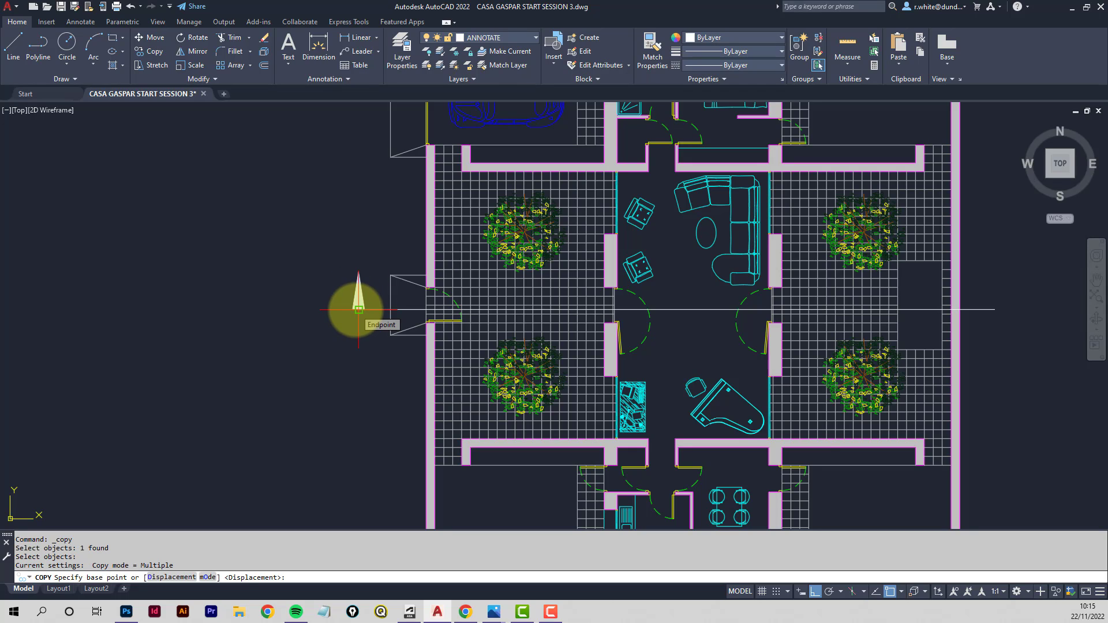
click(359, 310)
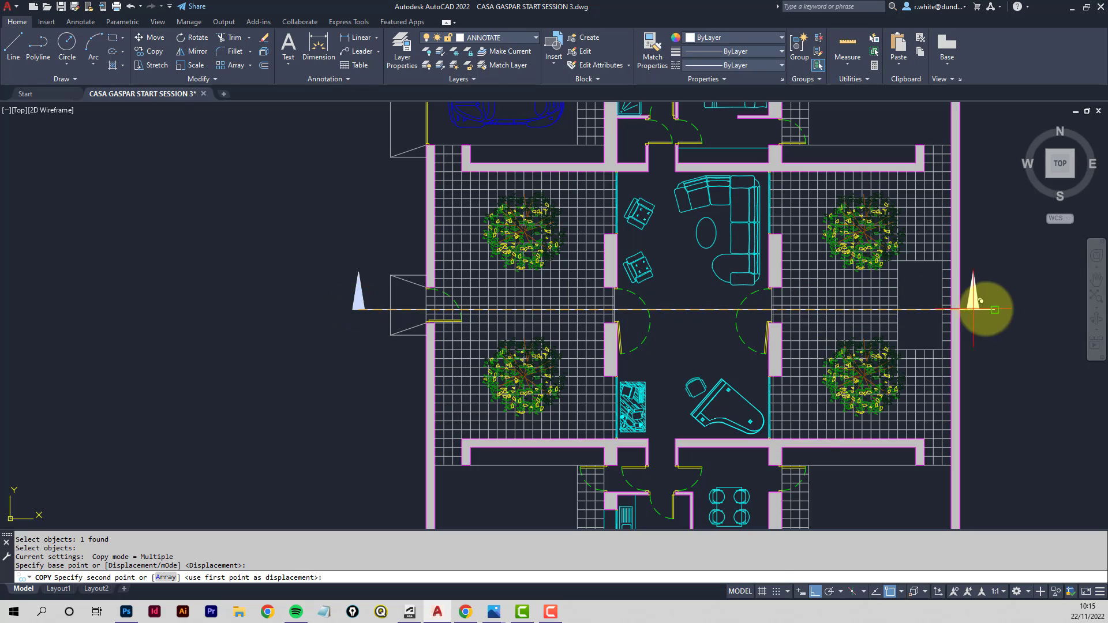
click(994, 310)
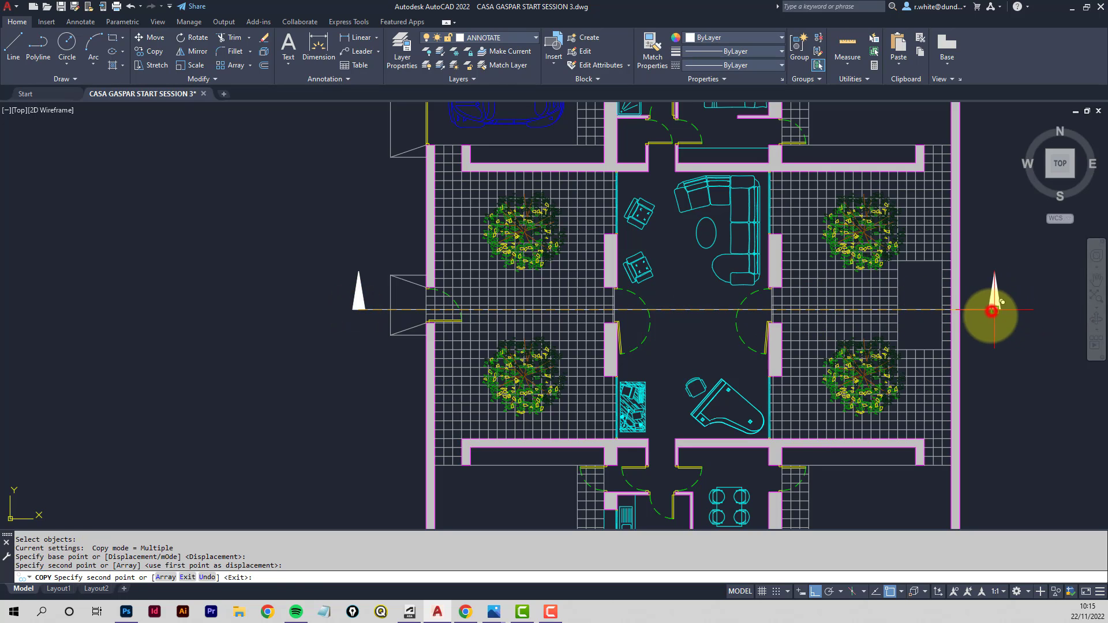
key(Return)
- Freeze the GROUNDSCAPE and FILL layers to hide the floor grids
mouse_move(988, 360)
middle_down()
mouse_move(933, 359)
mouse_move(818, 324)
mouse_move(817, 308)
middle_up()
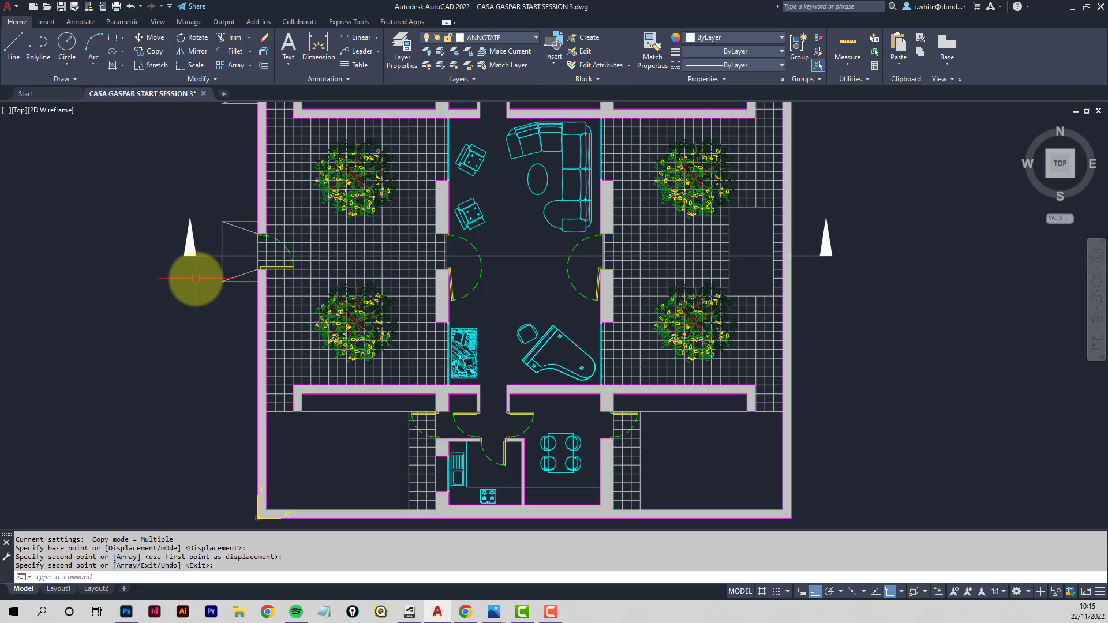
scroll(183, 266, down, 2)
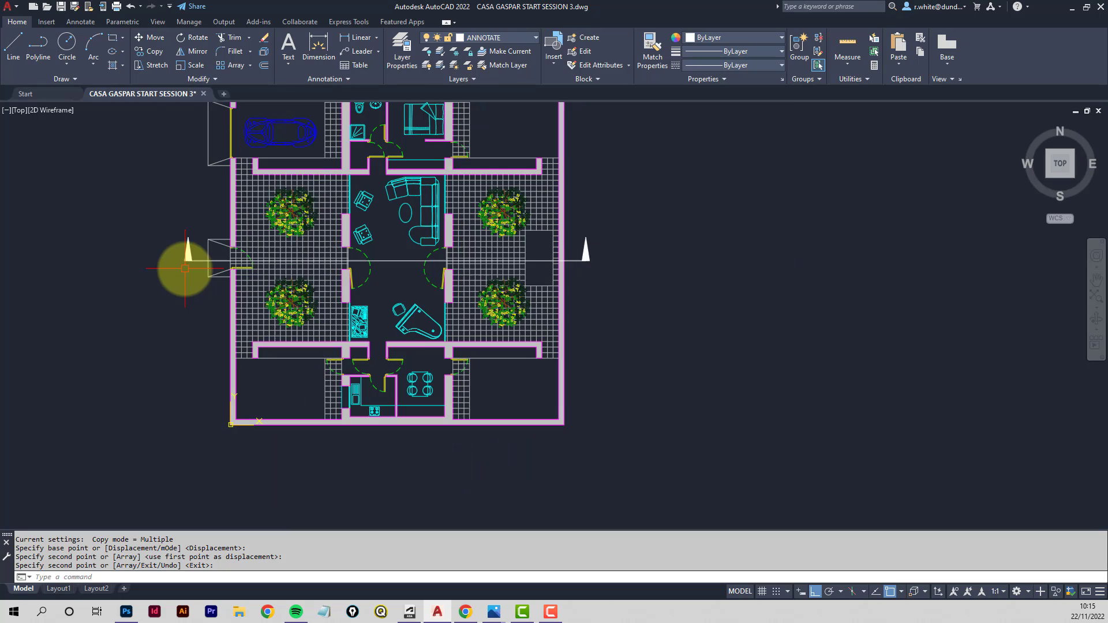
middle_drag(181, 265, 288, 307)
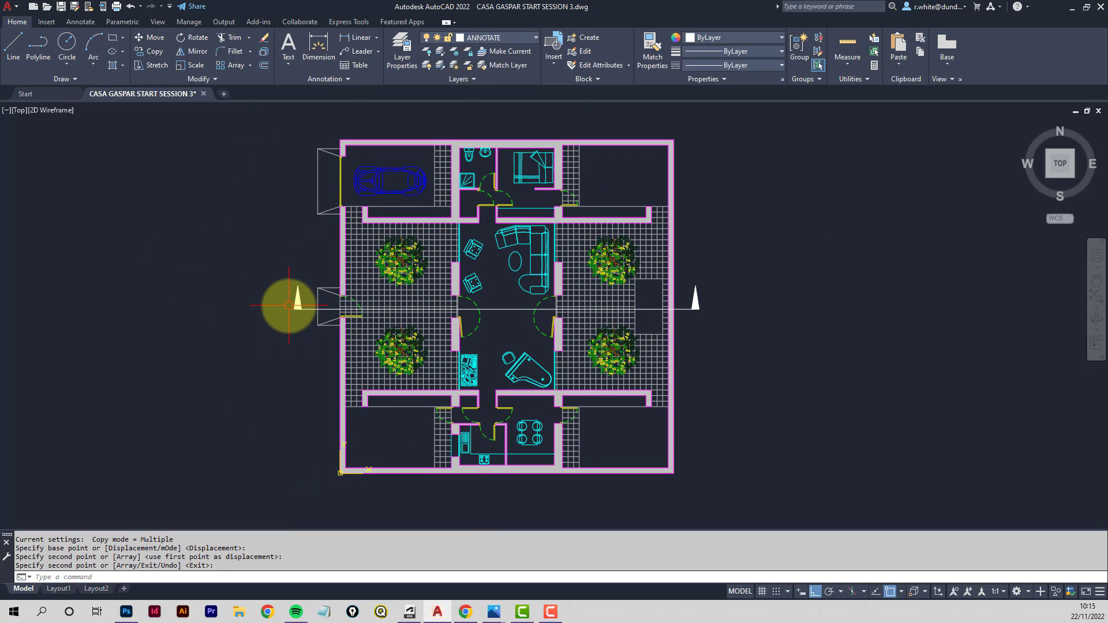
scroll(352, 287, up, 4)
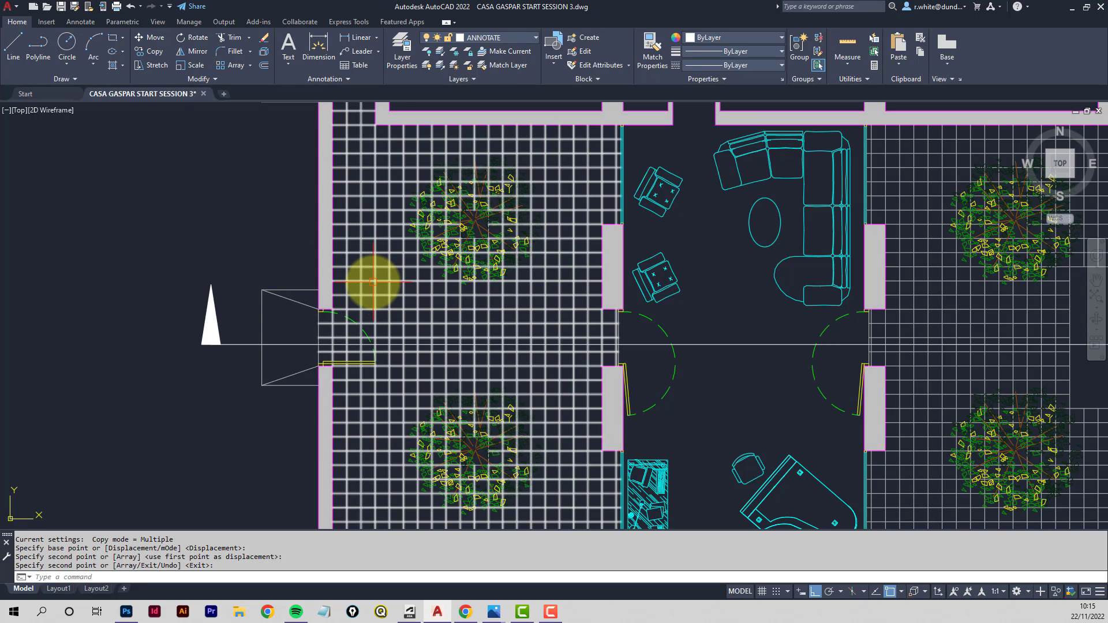
mouse_move(372, 283)
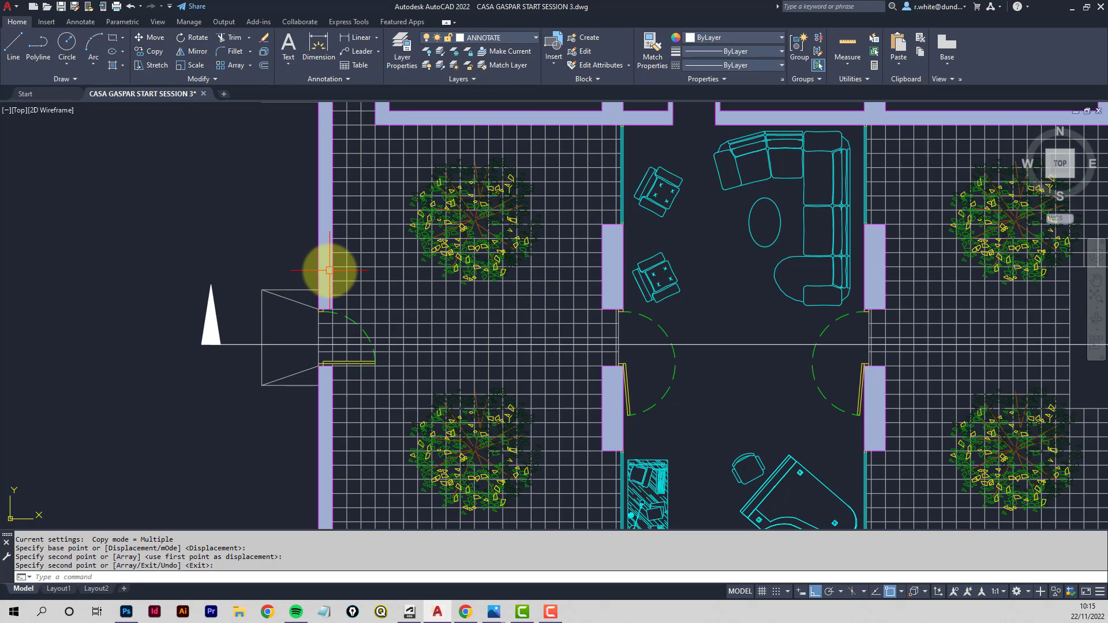
mouse_move(325, 277)
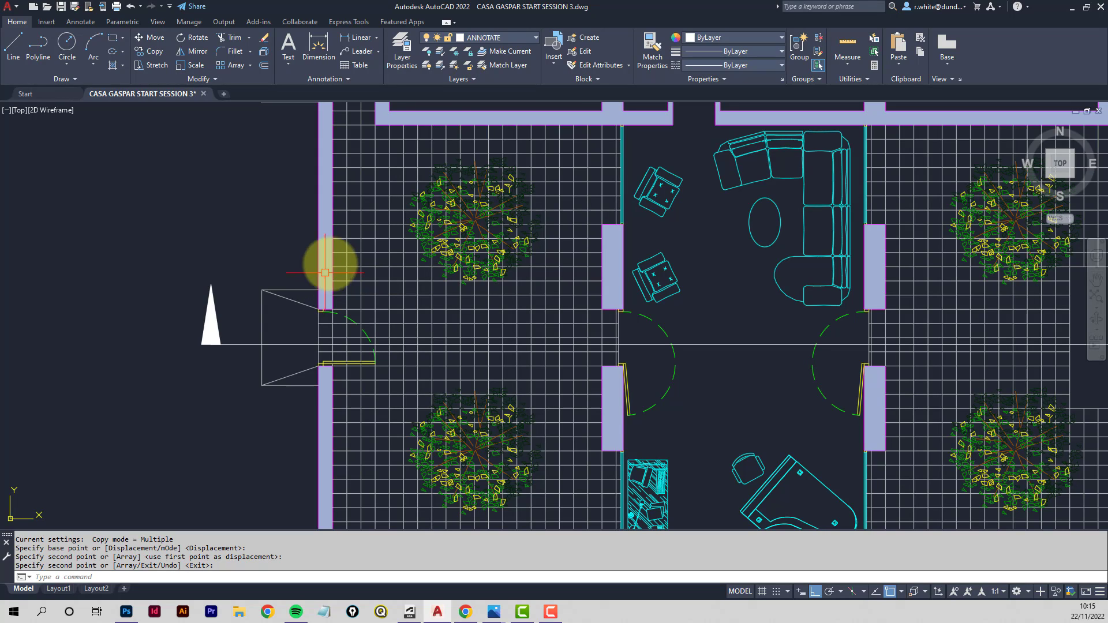
click(535, 38)
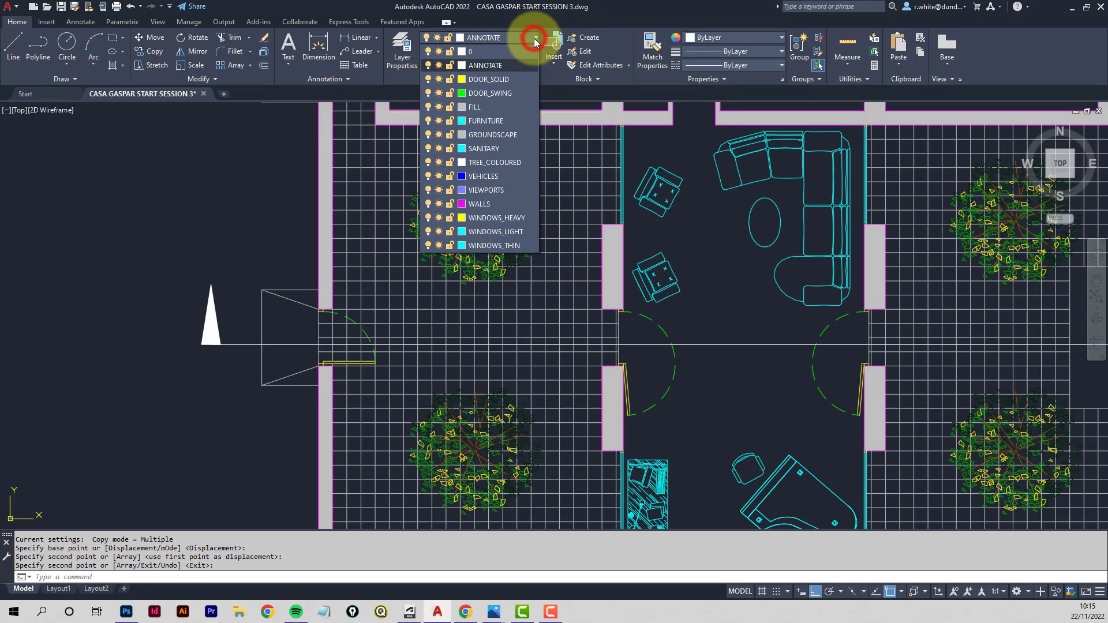
click(439, 135)
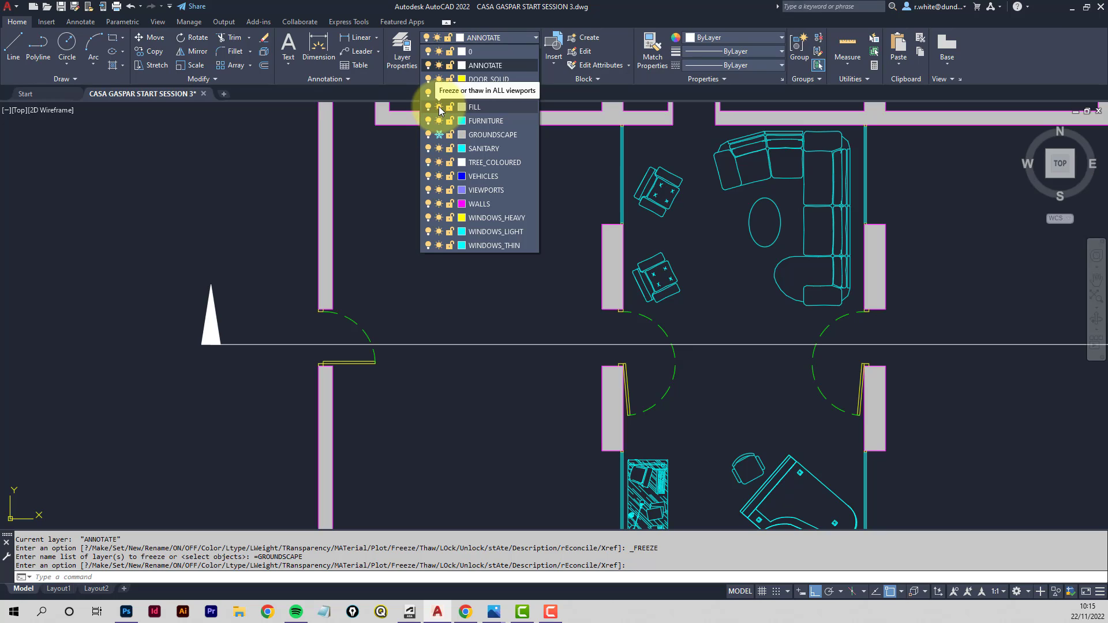
click(440, 108)
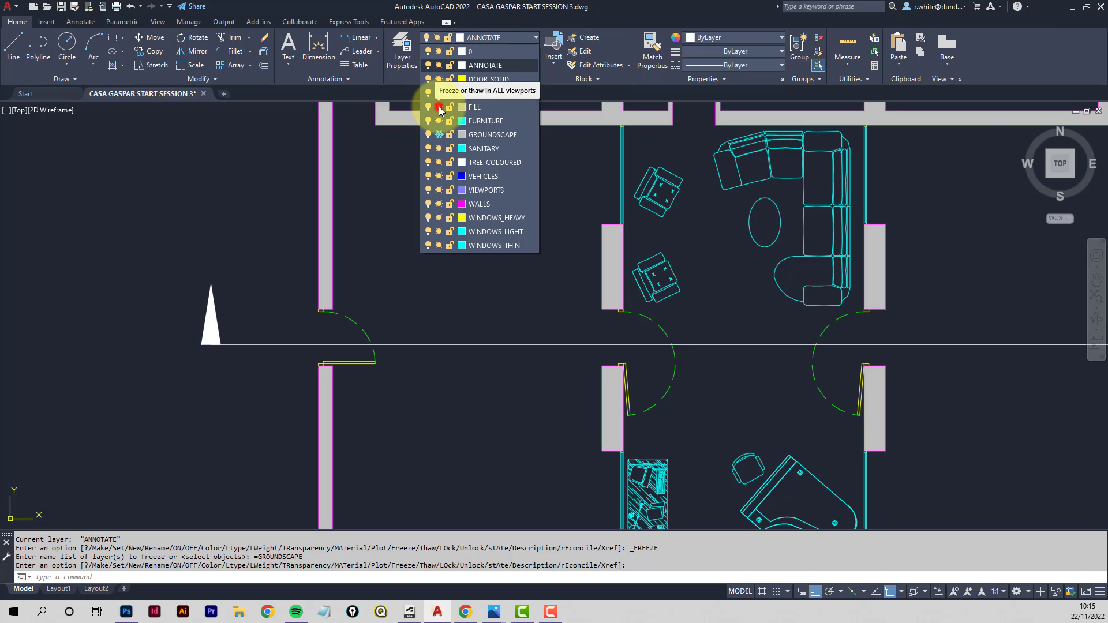
click(451, 313)
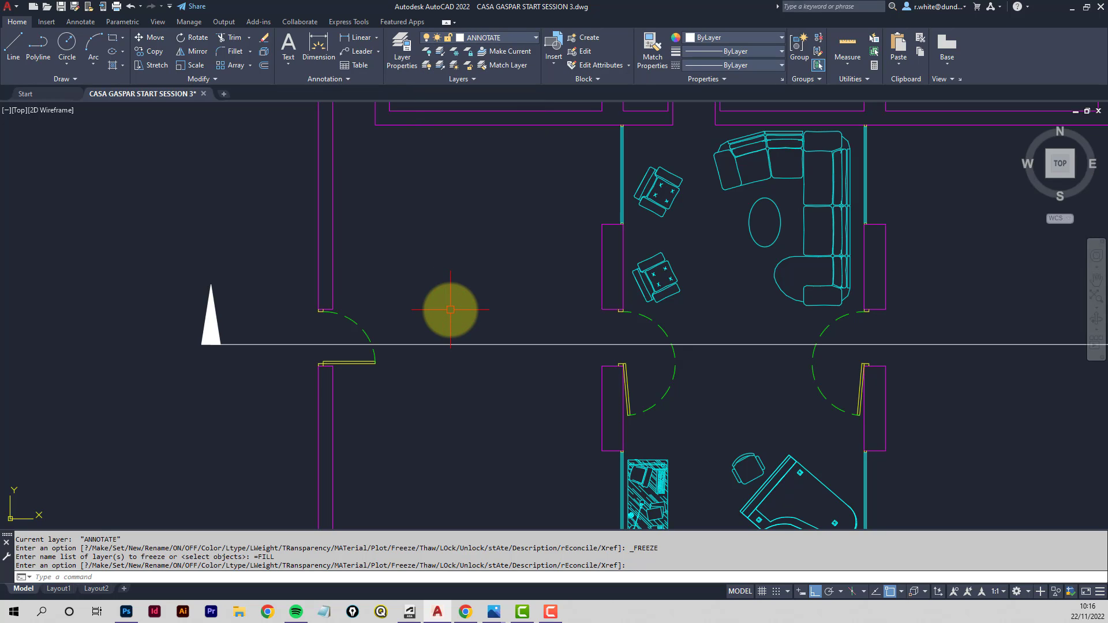
- Create a new layer named SECTION_HEAVY and set its colour to magenta
scroll(448, 310, down, 5)
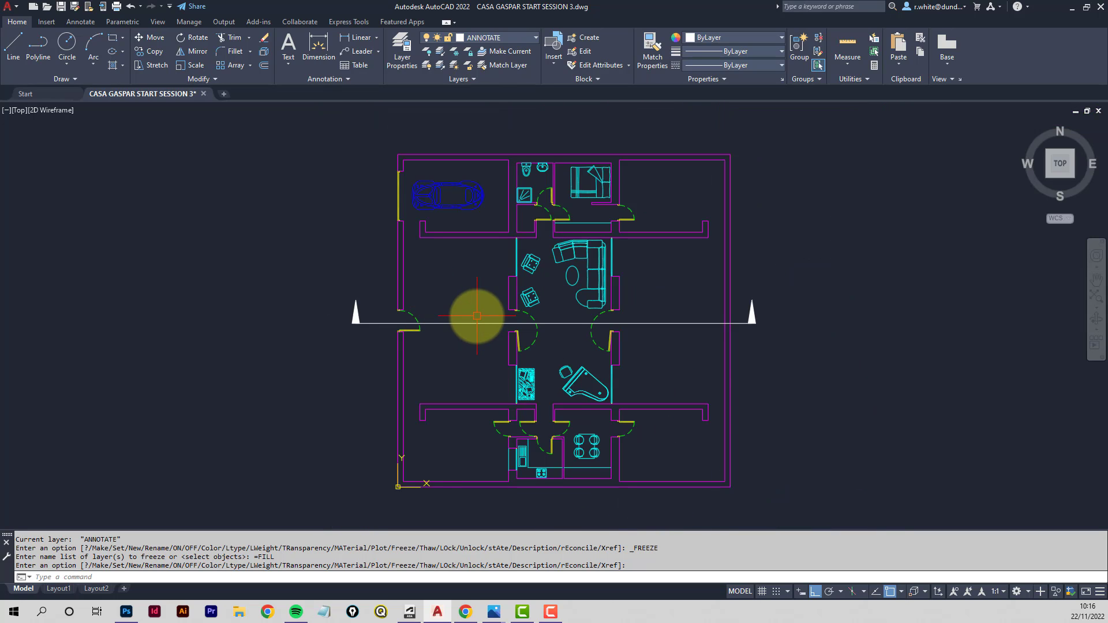
middle_drag(470, 314, 464, 276)
scroll(483, 314, down, 2)
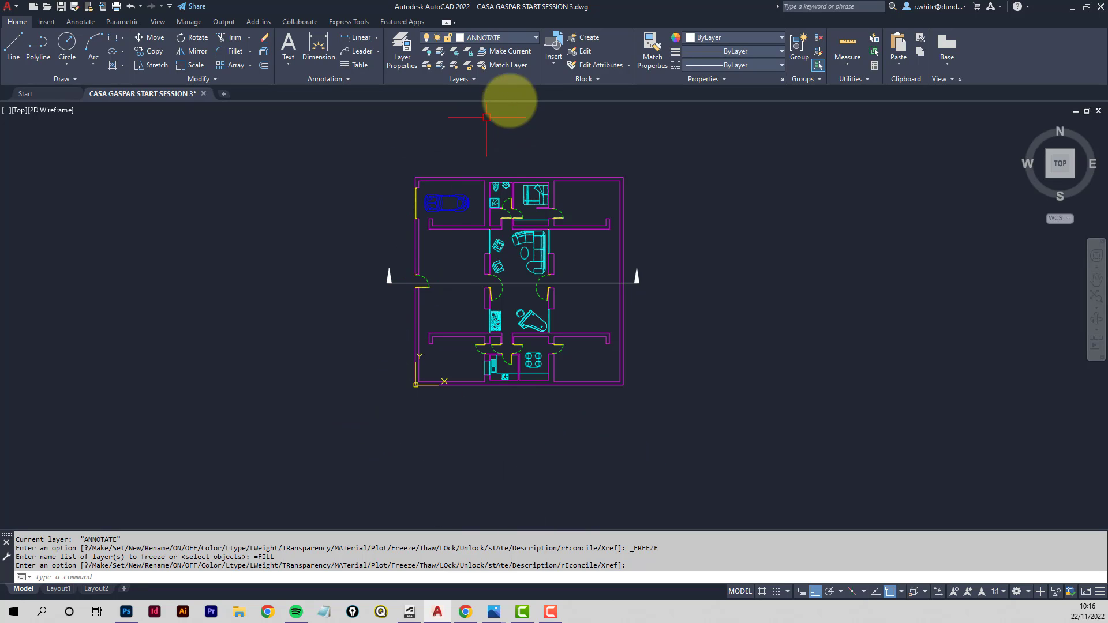
click(402, 58)
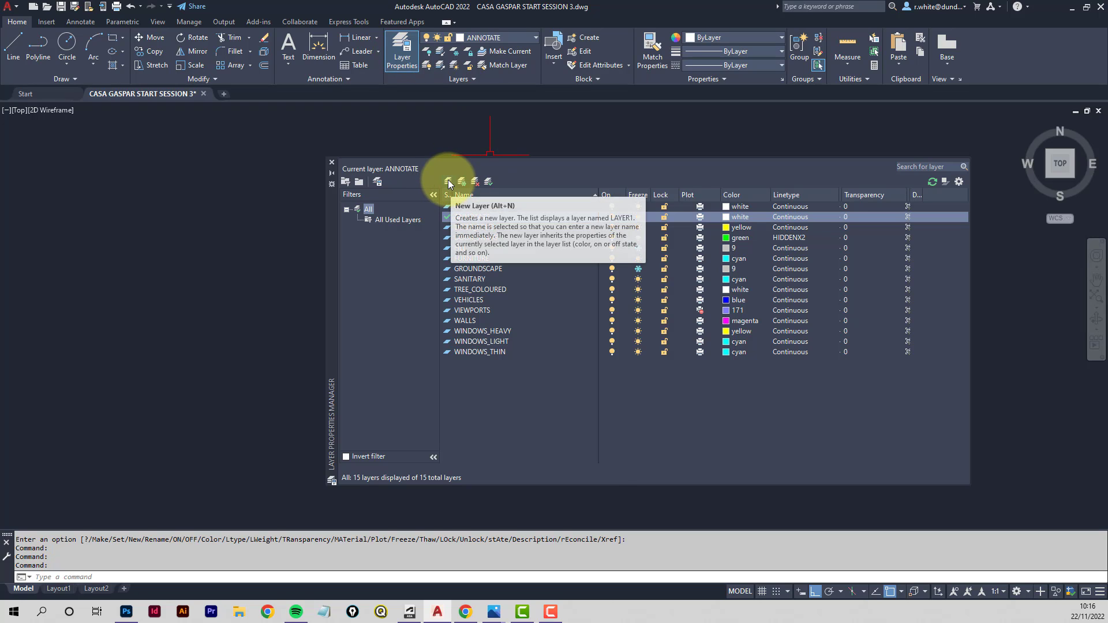
click(449, 182)
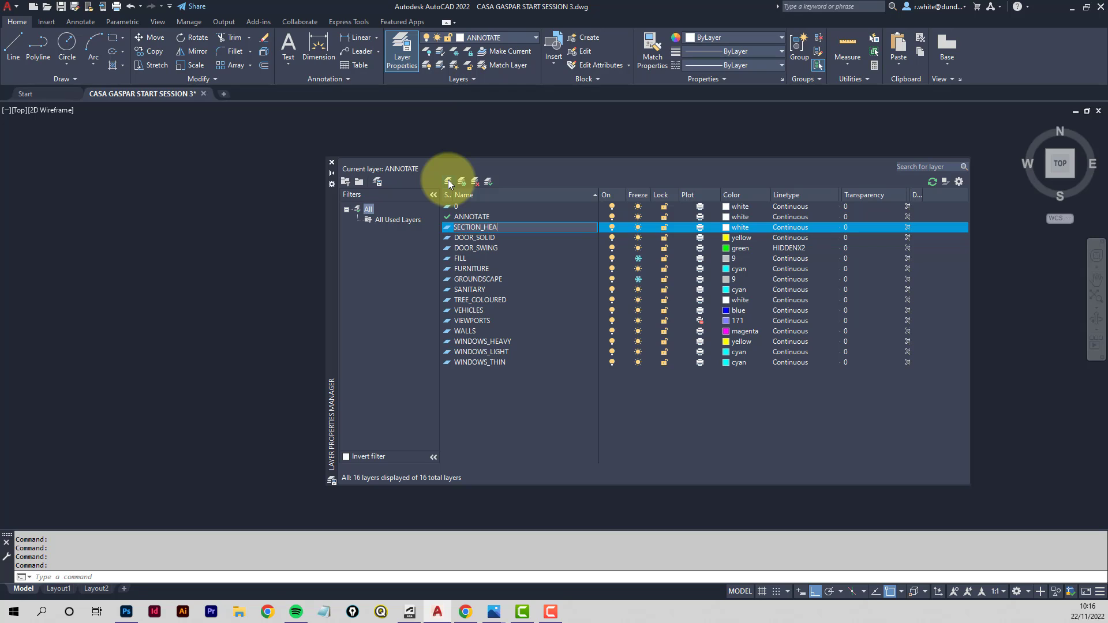
click(726, 227)
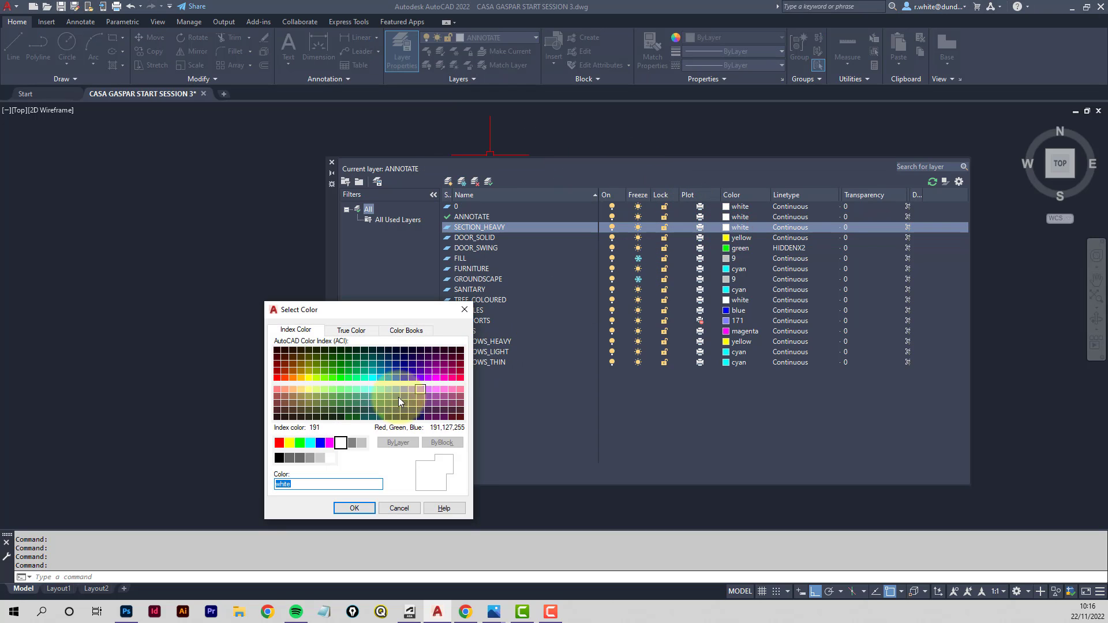
click(329, 442)
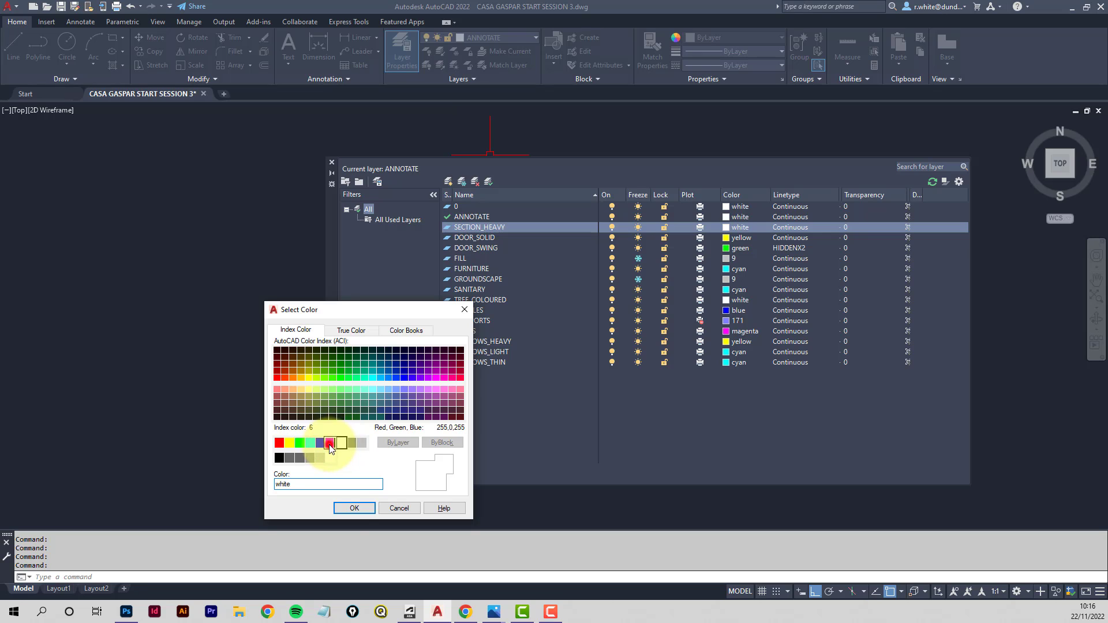
click(350, 508)
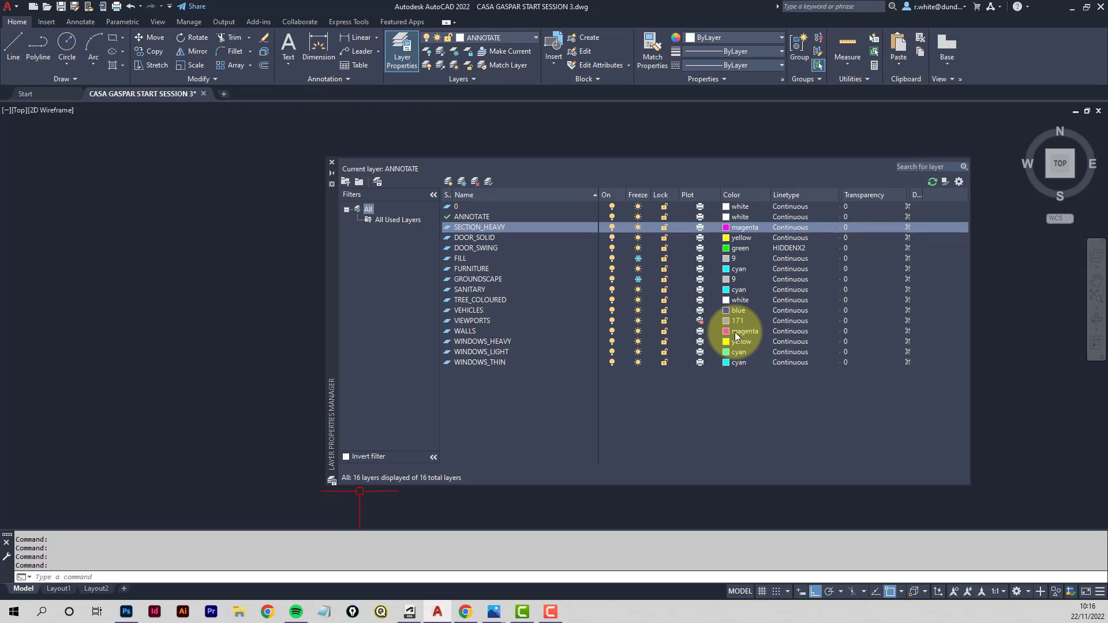
- Add a SECTION_BACKGROUND layer coloured green, then another new layer named SECTION_MEDIUM
click(448, 180)
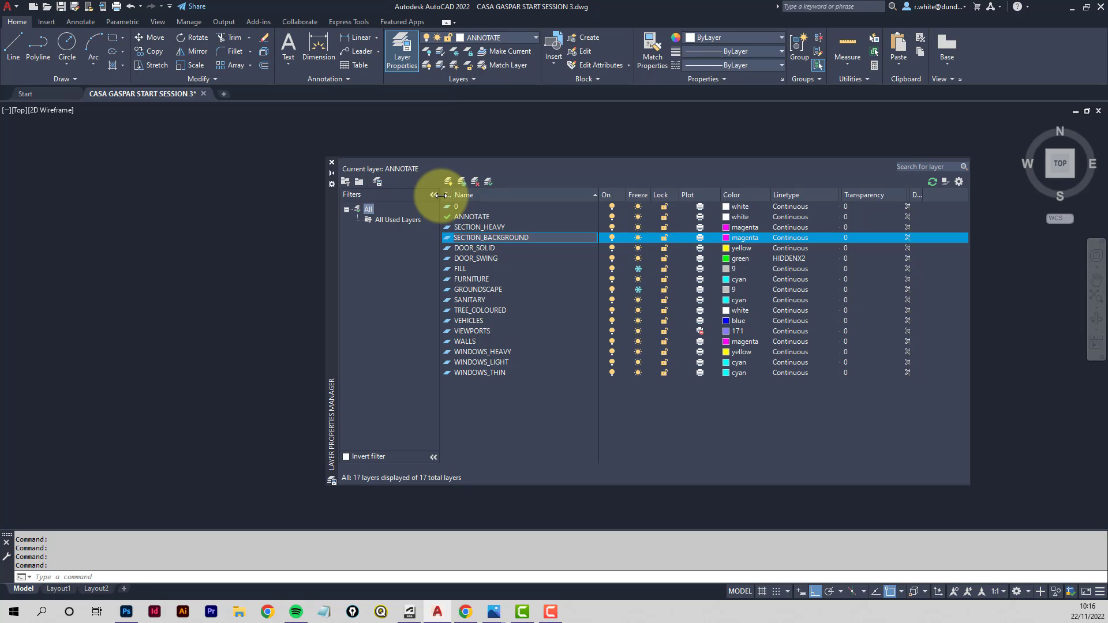
click(727, 238)
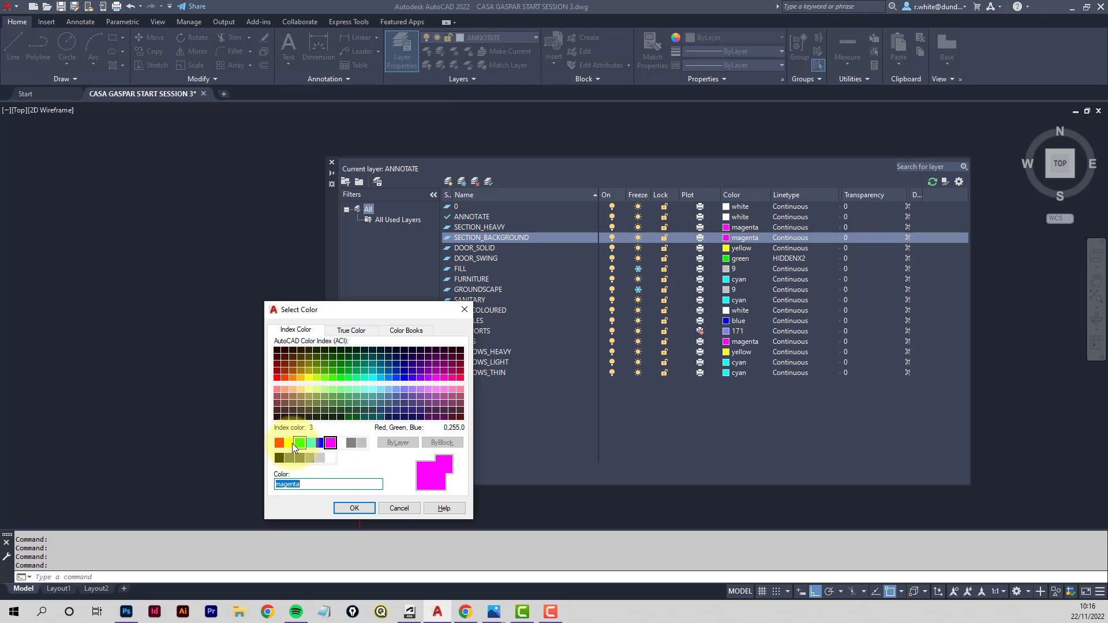
click(300, 443)
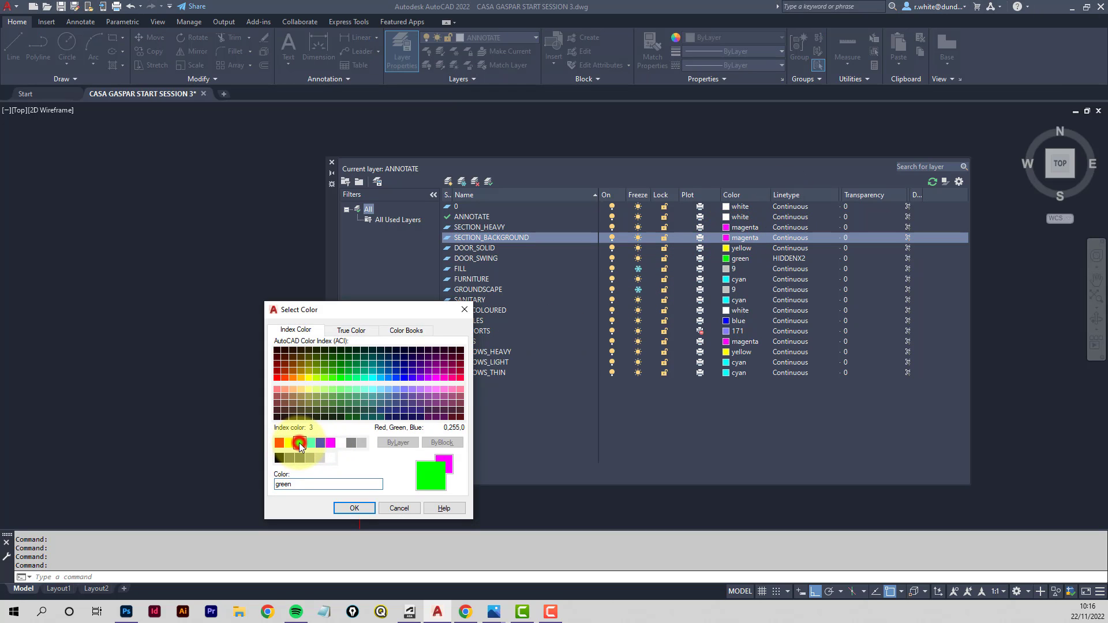
click(355, 508)
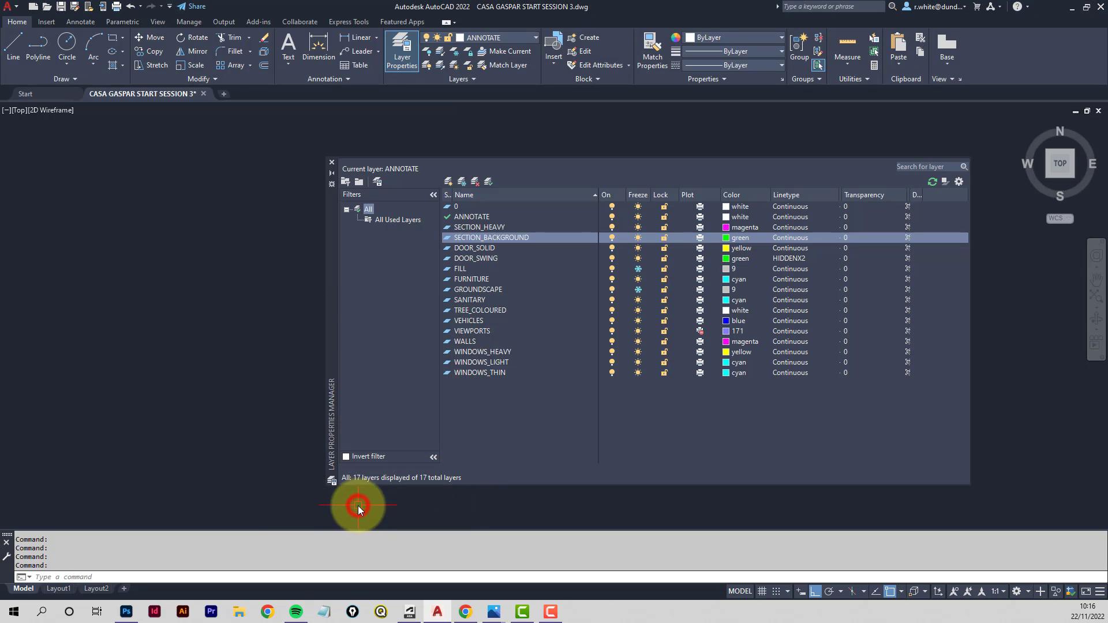
click(449, 181)
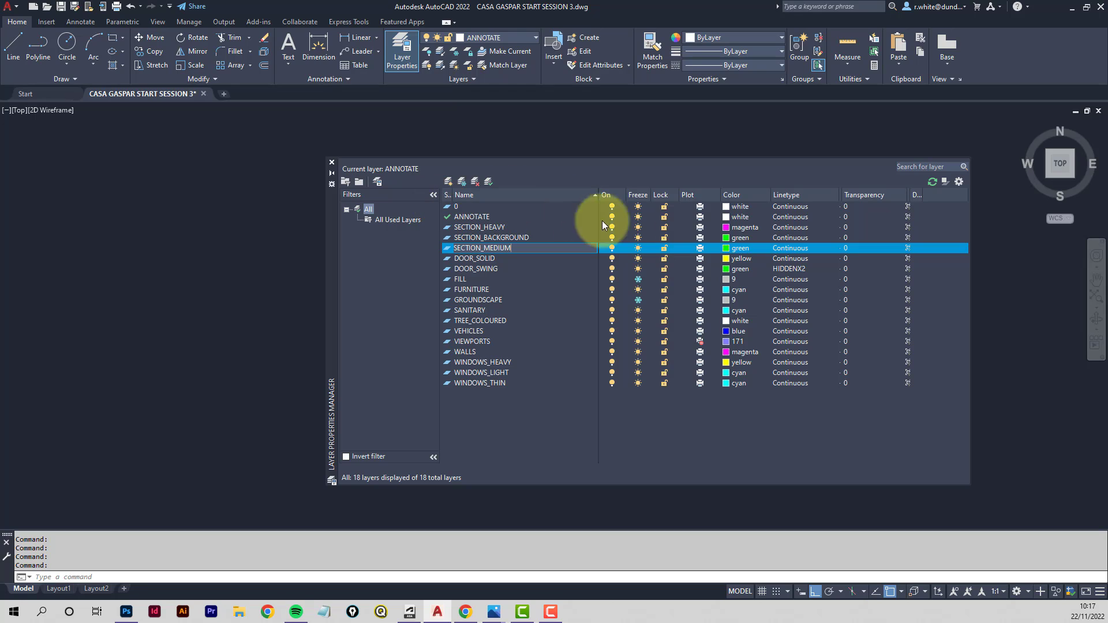
- Change the SECTION_MEDIUM layer's colour to yellow
click(729, 250)
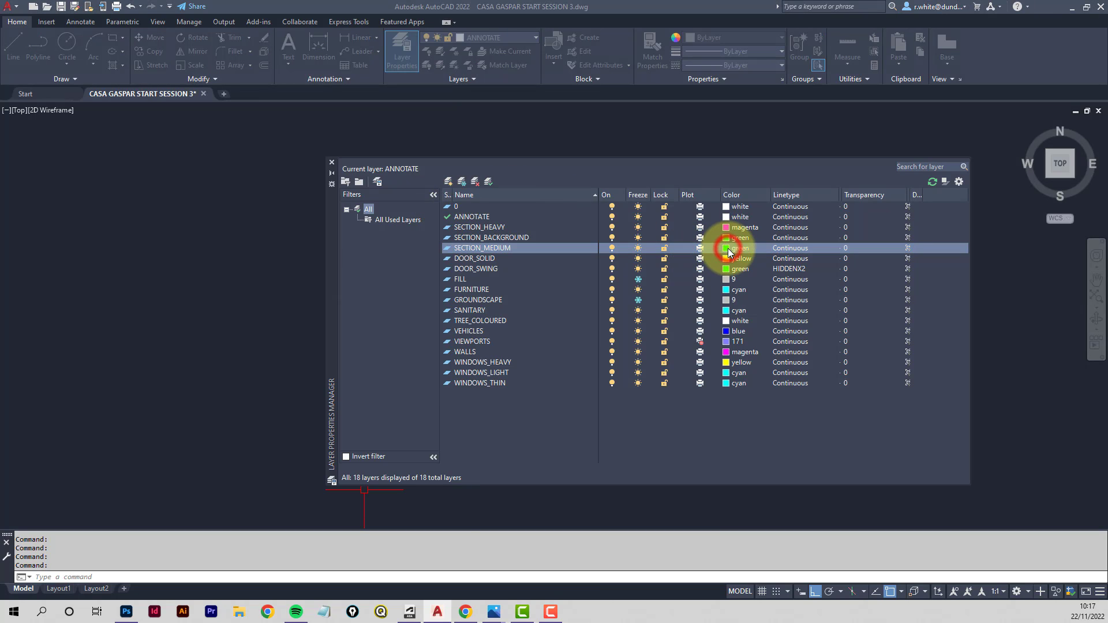
click(289, 443)
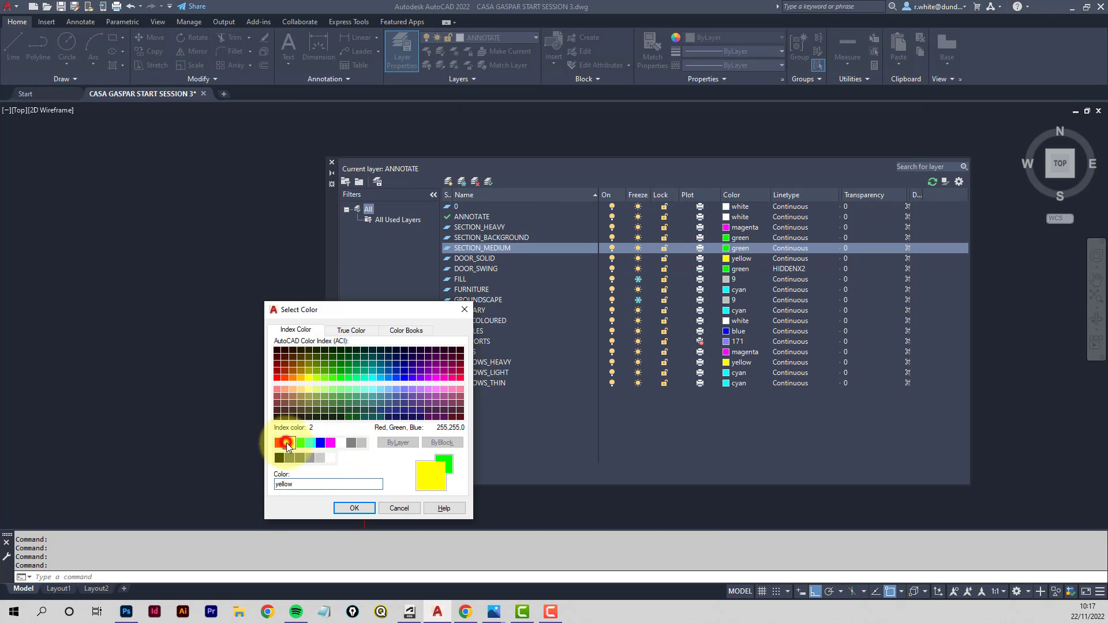
click(350, 509)
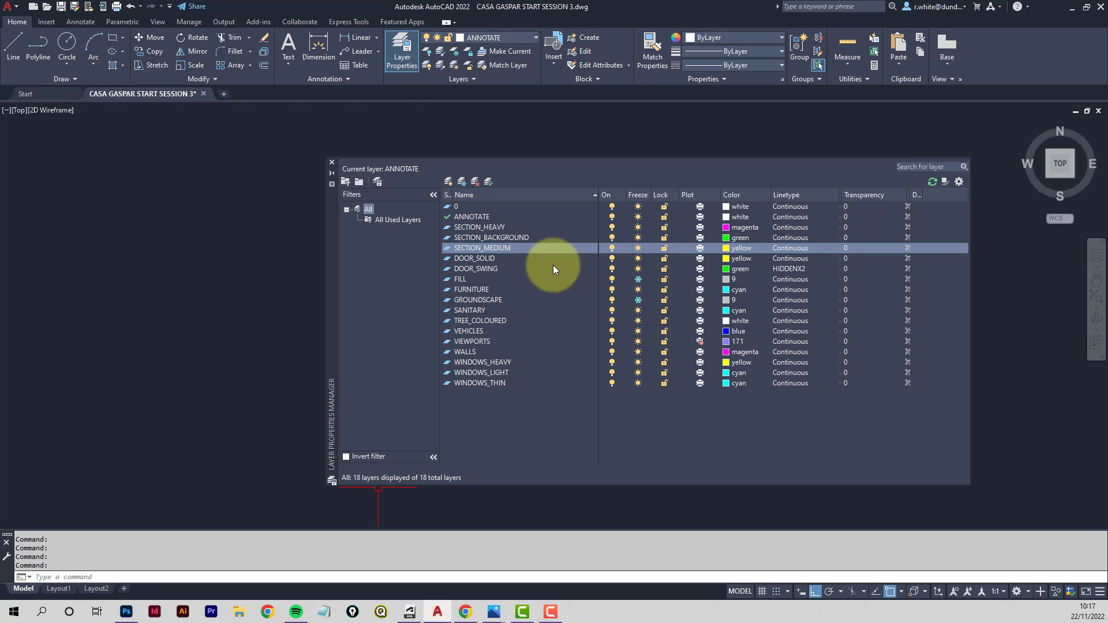
- Create a new layer named SECTION_HIDDEN and set its colour to cyan
click(448, 181)
text(S)
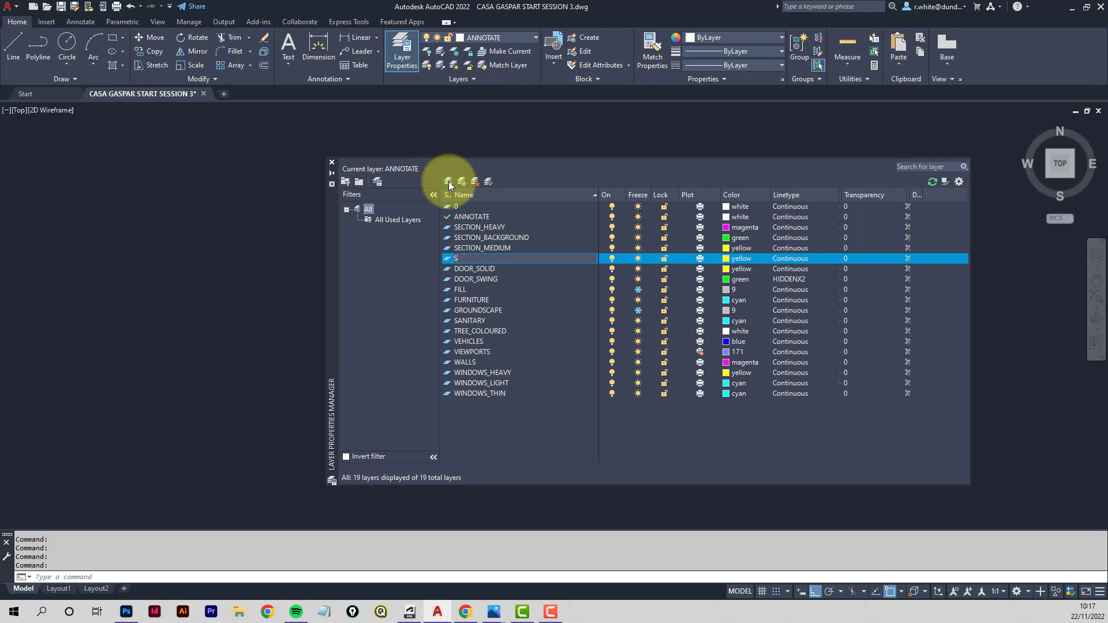
text(ECTION_HIDDEN)
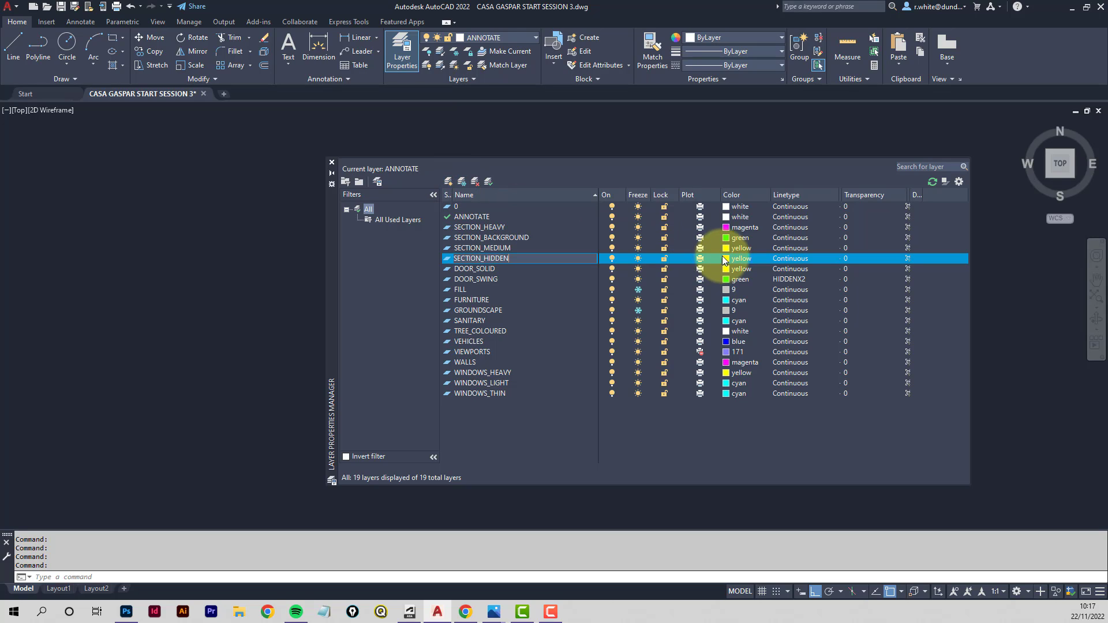
click(727, 258)
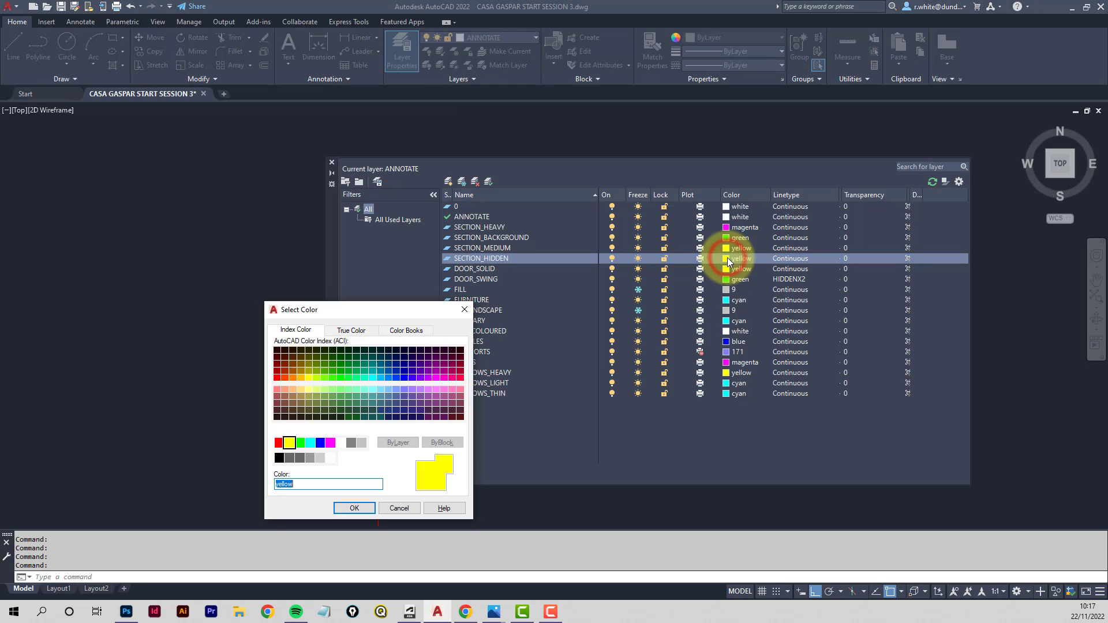
click(311, 444)
click(353, 508)
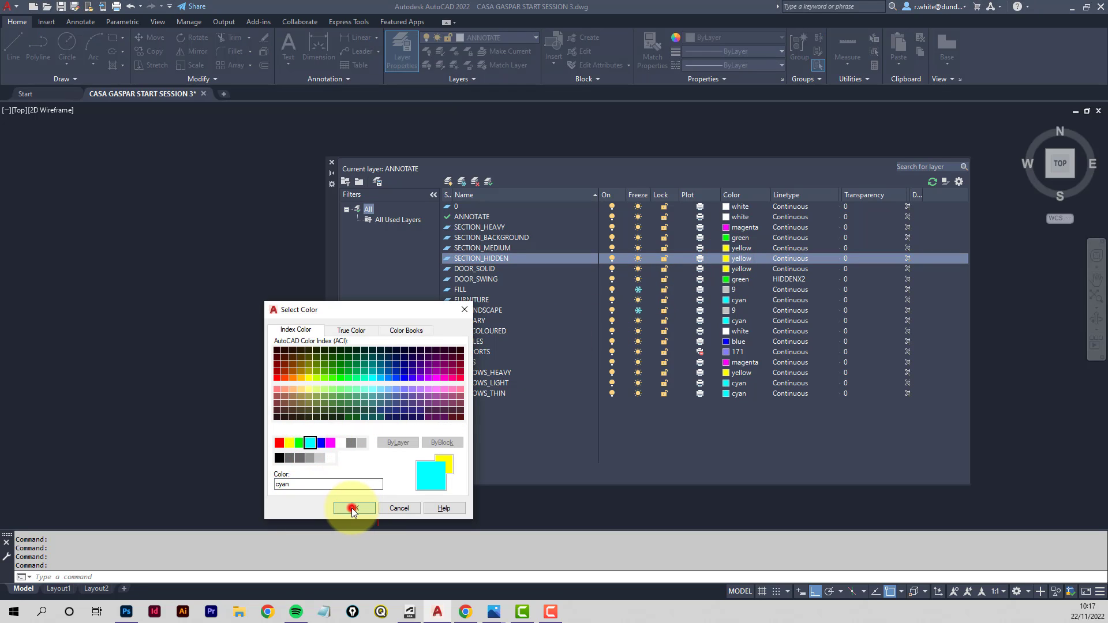
- Make SECTION_HEAVY the current layer and close the layer manager
click(484, 228)
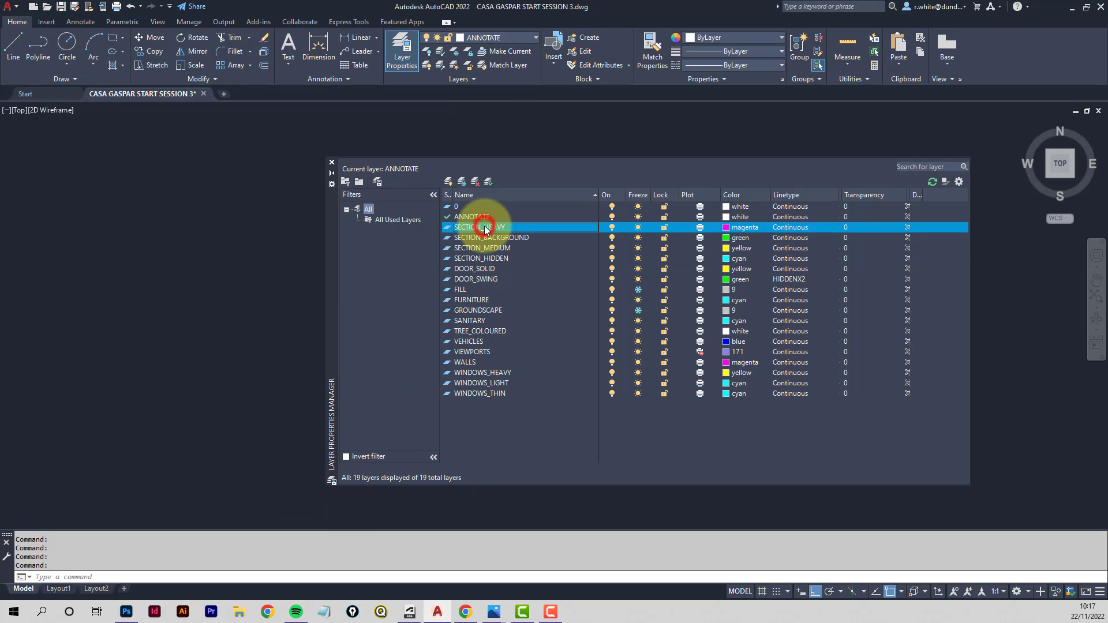
click(487, 182)
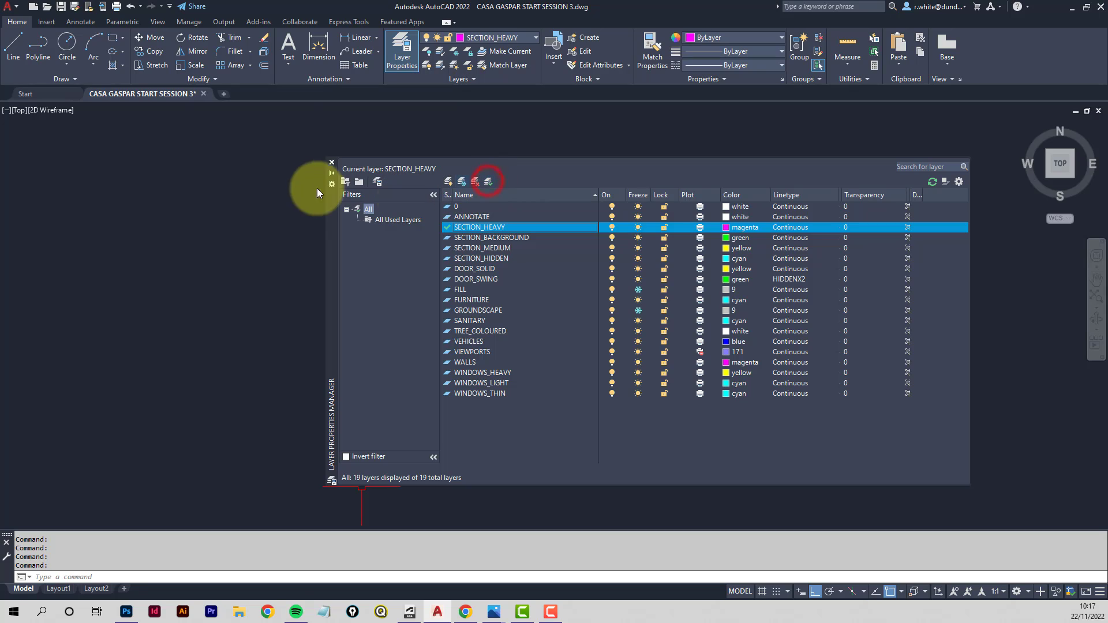
click(331, 163)
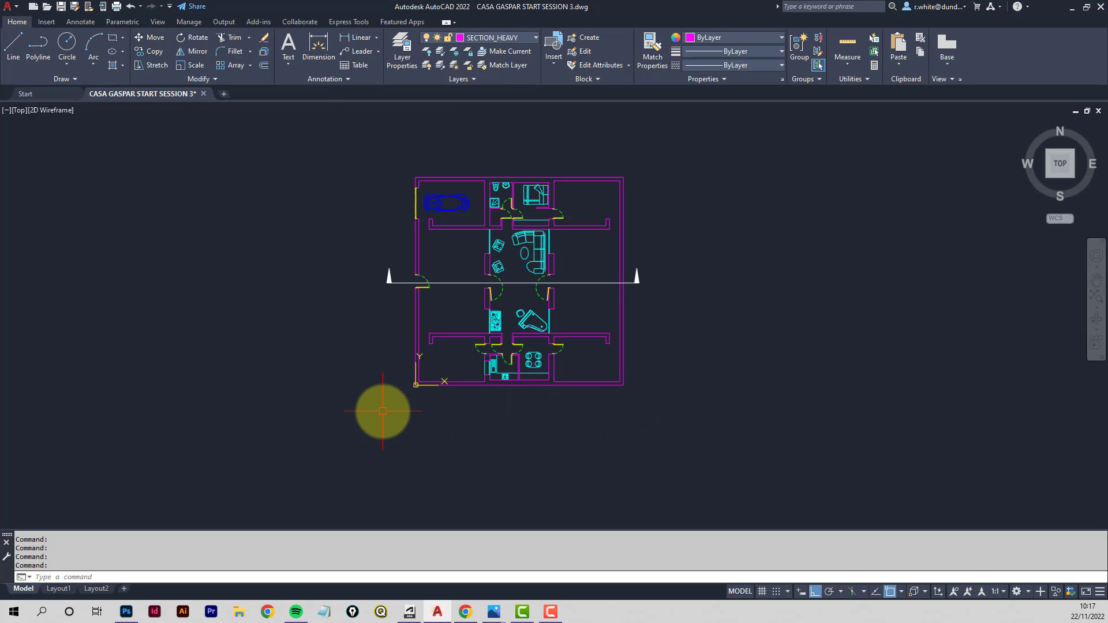
- Draw a horizontal line below the floor plan, spanning roughly the plan's width
click(13, 44)
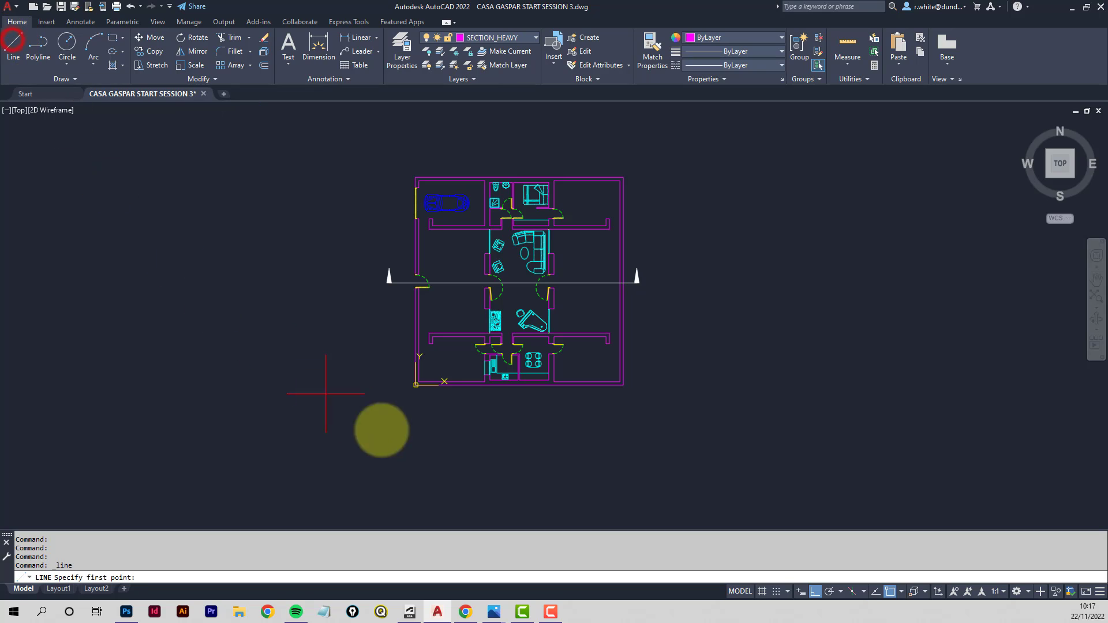
click(395, 421)
click(648, 429)
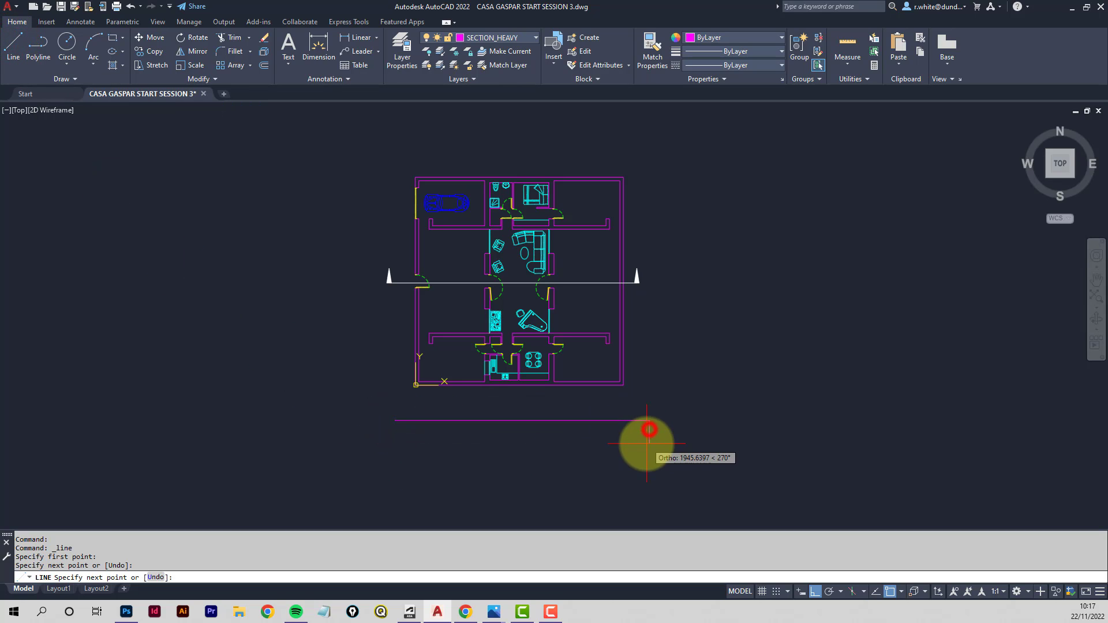
key(Return)
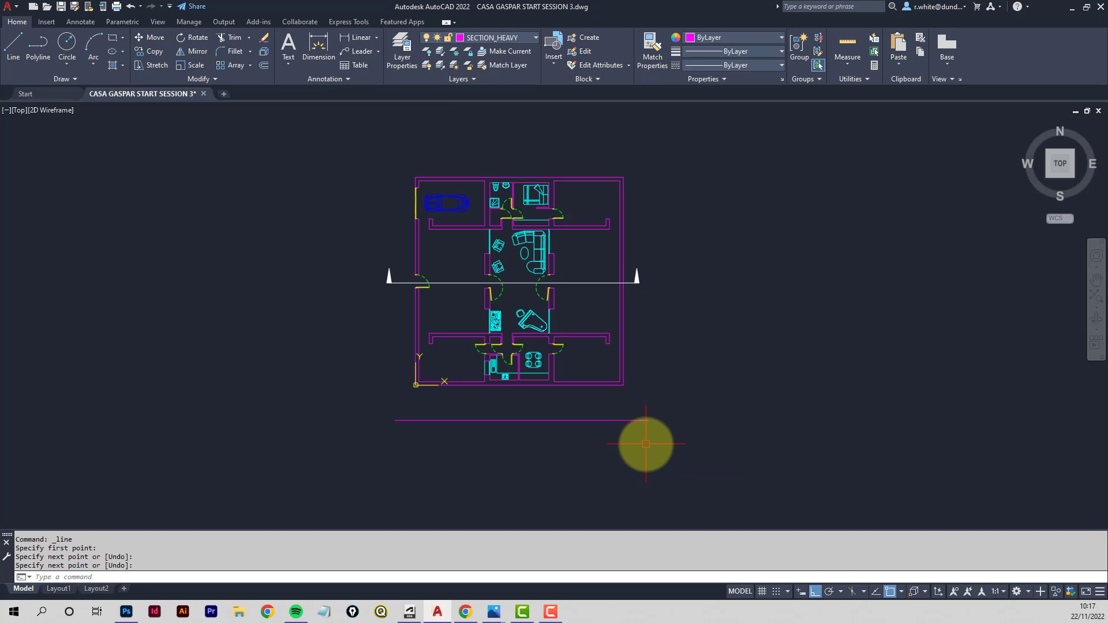
- Consult the section height dimensions reference image in the browser, then return to the drawing
middle_drag(639, 426, 641, 375)
scroll(598, 405, up, 2)
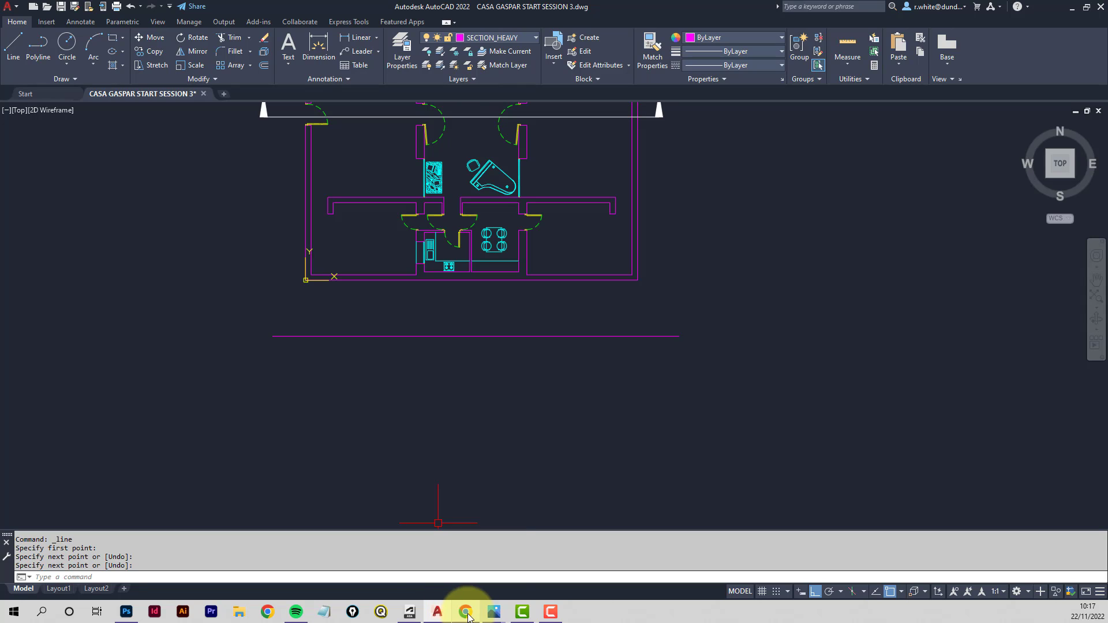
click(468, 613)
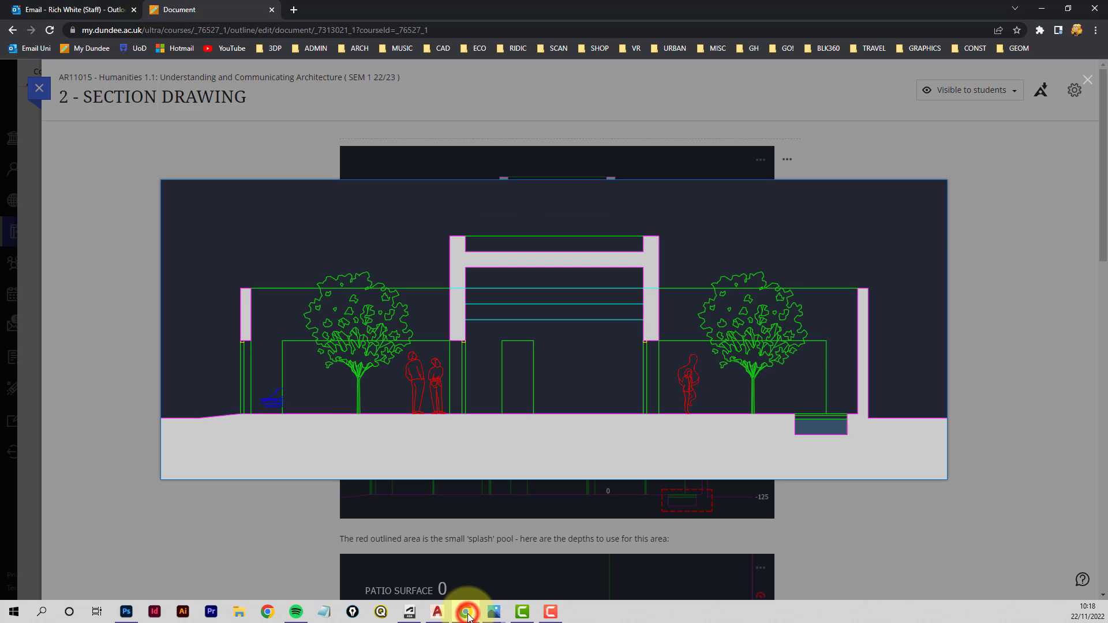
click(1095, 82)
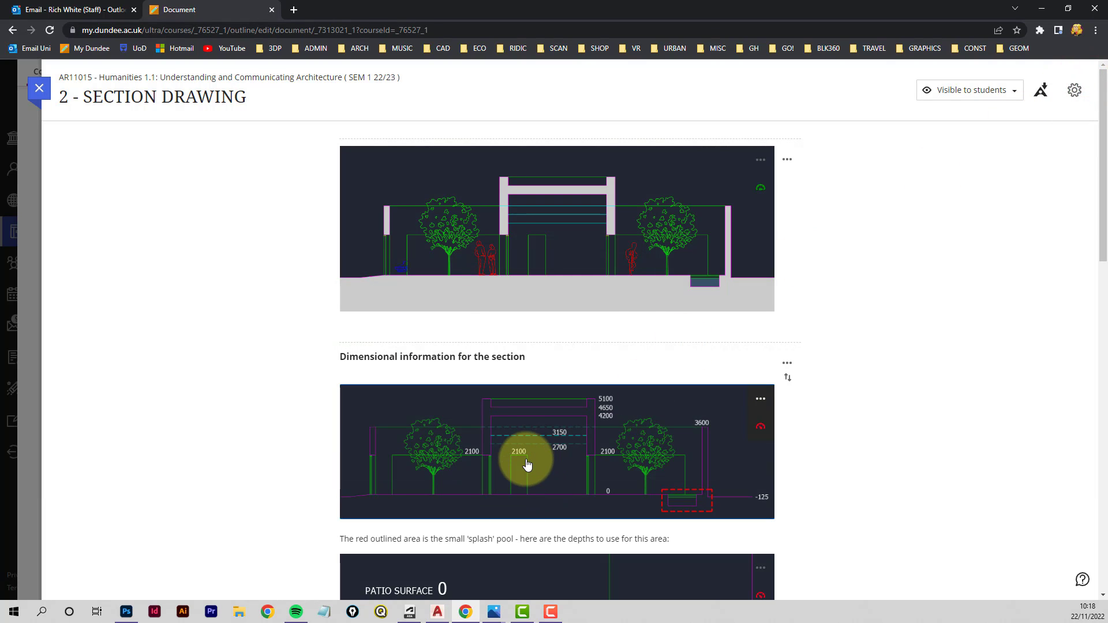
click(527, 463)
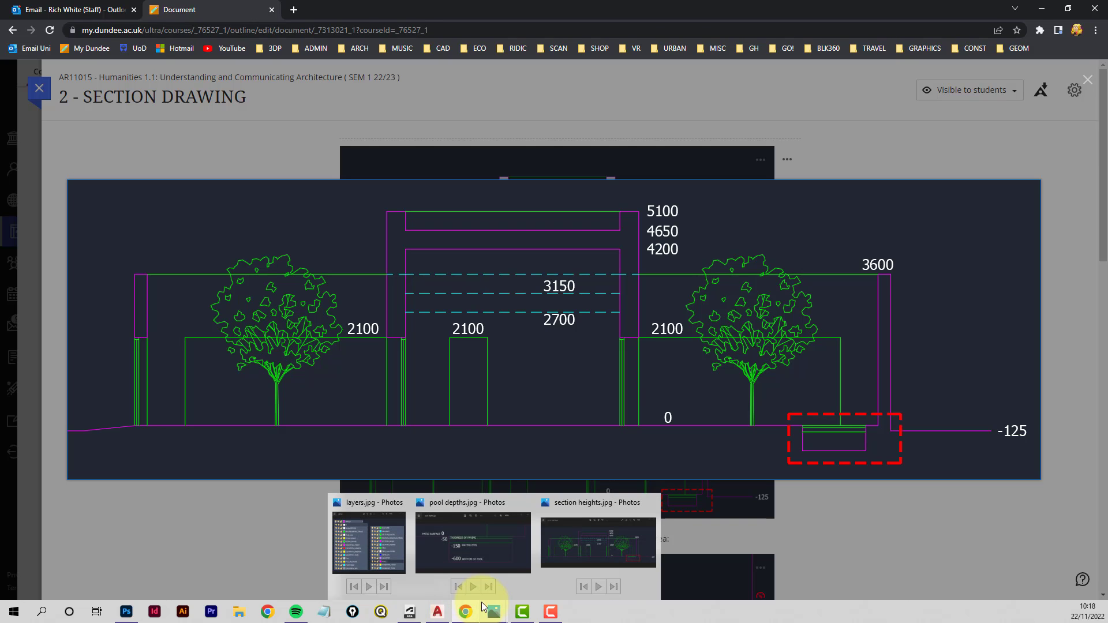
click(437, 616)
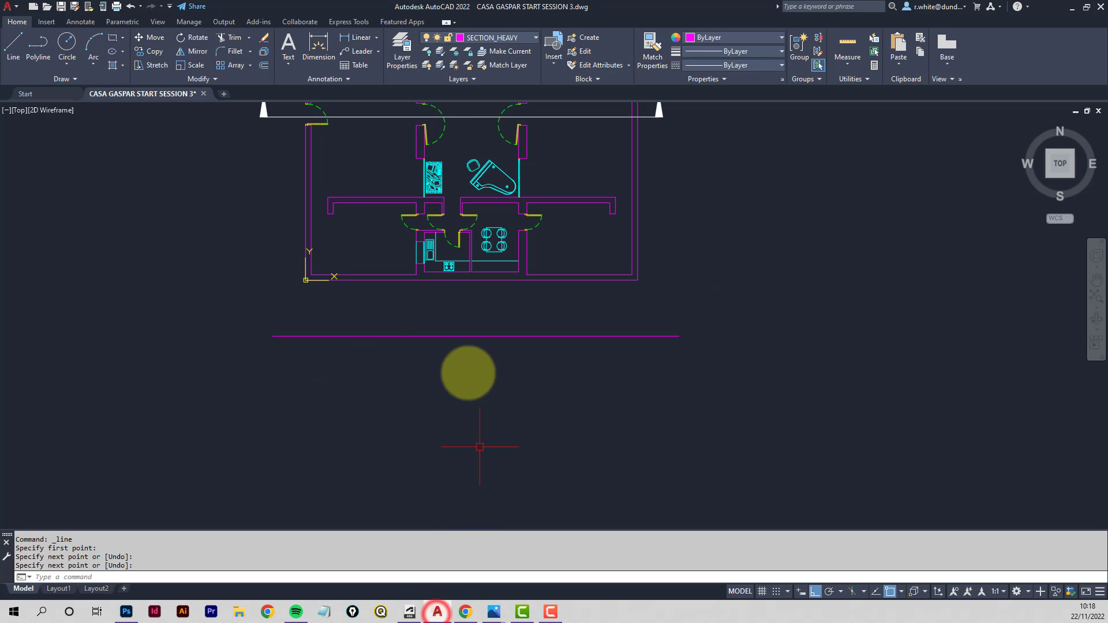
- Offset the horizontal line 5100 downward
click(264, 66)
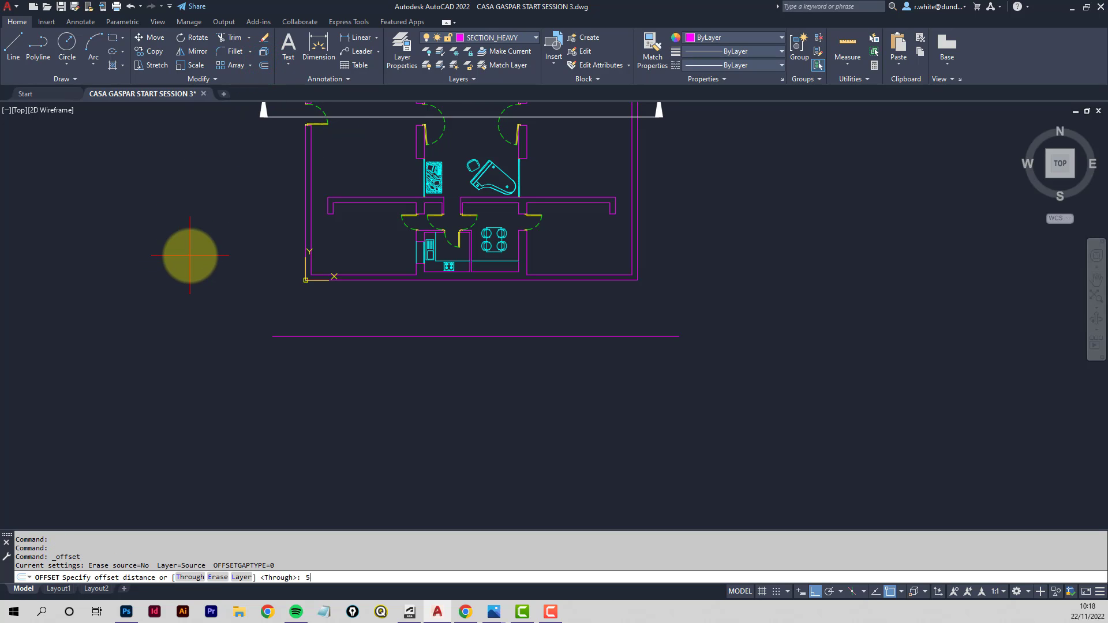
key(Return)
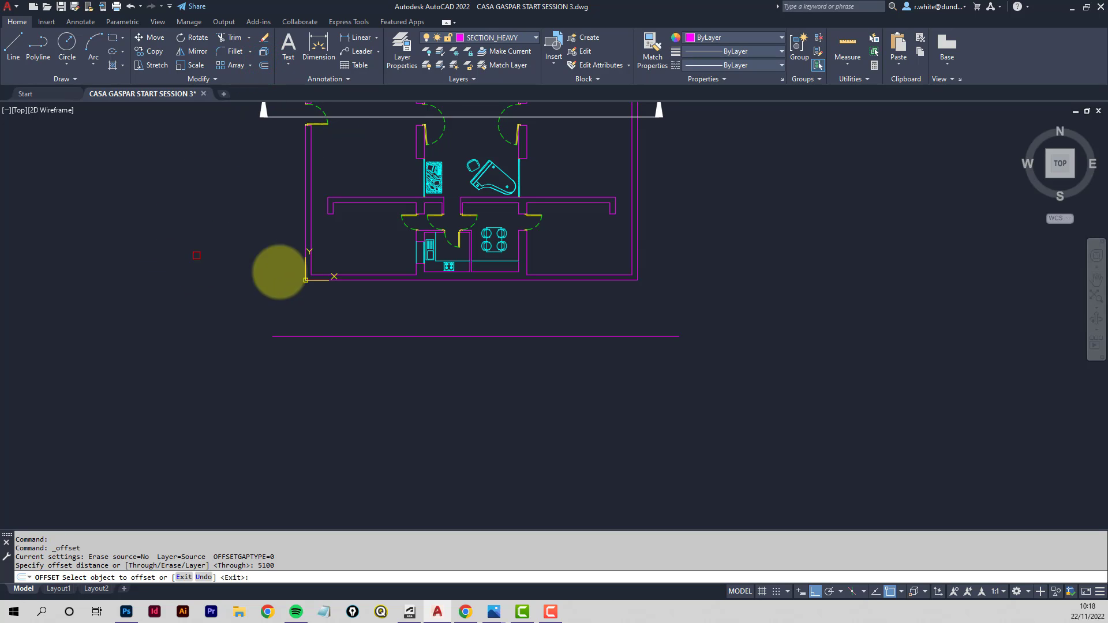
click(447, 335)
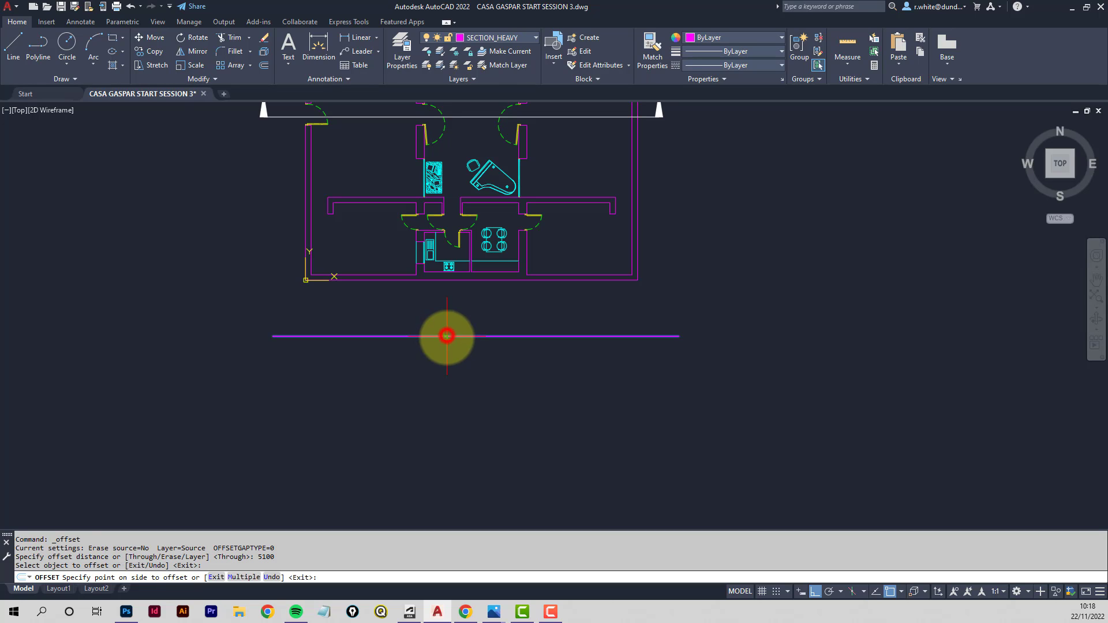
click(441, 472)
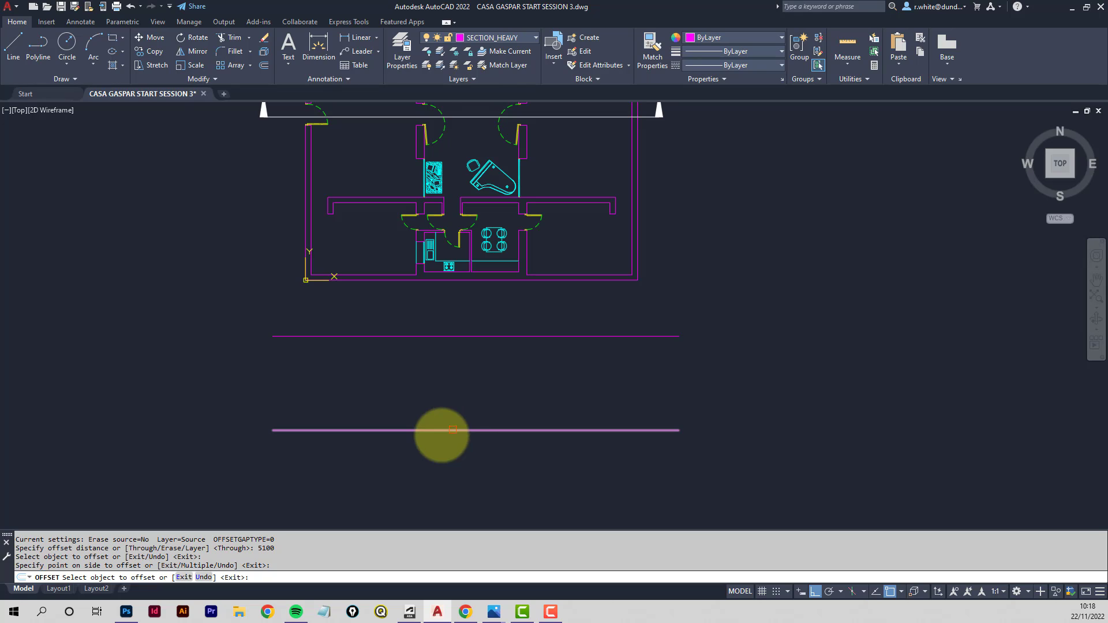
key(Escape)
- Add single-line text "DATUM 0.0m" about 300 high above the left end of the lower line
scroll(353, 429, up, 3)
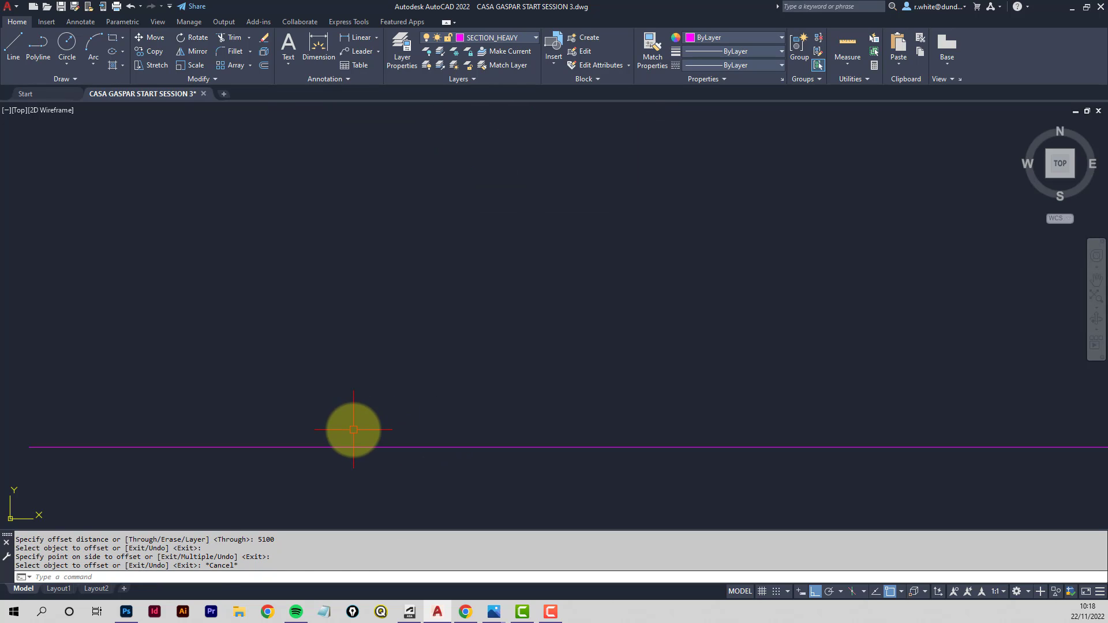
text(dt)
key(Return)
click(354, 424)
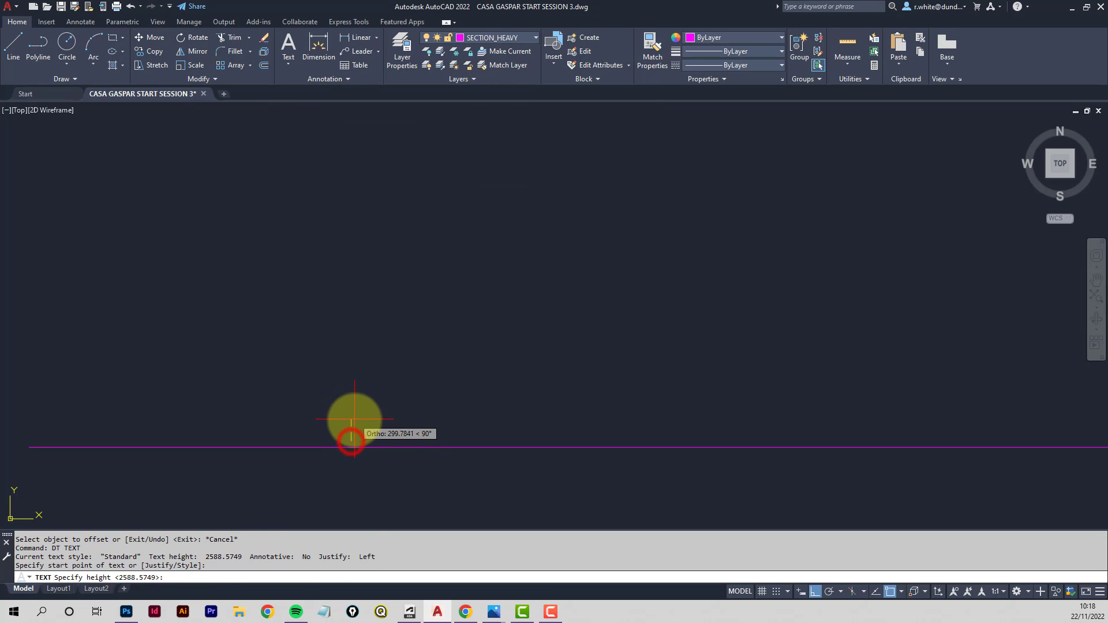
click(445, 425)
key(Return)
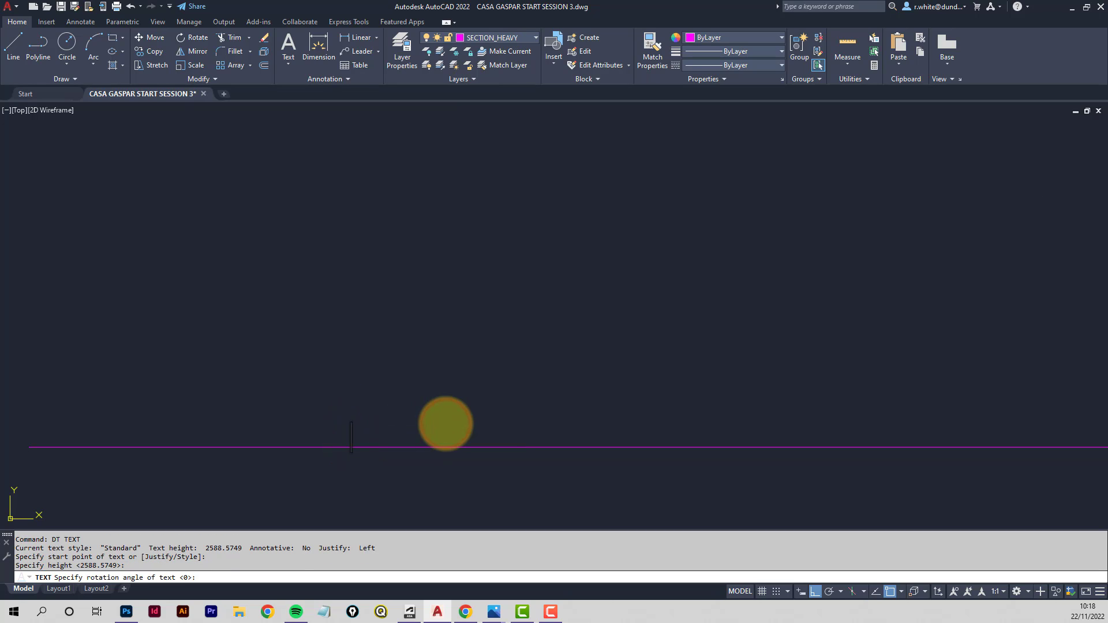
text(DATUM 0.0m)
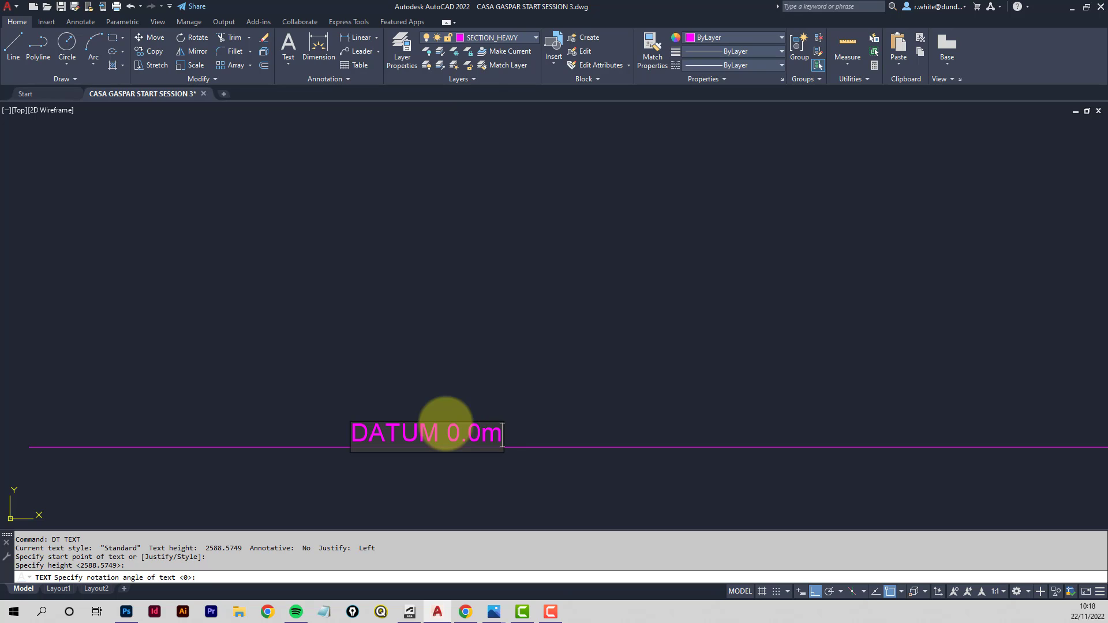
key(Return)
key(Return)
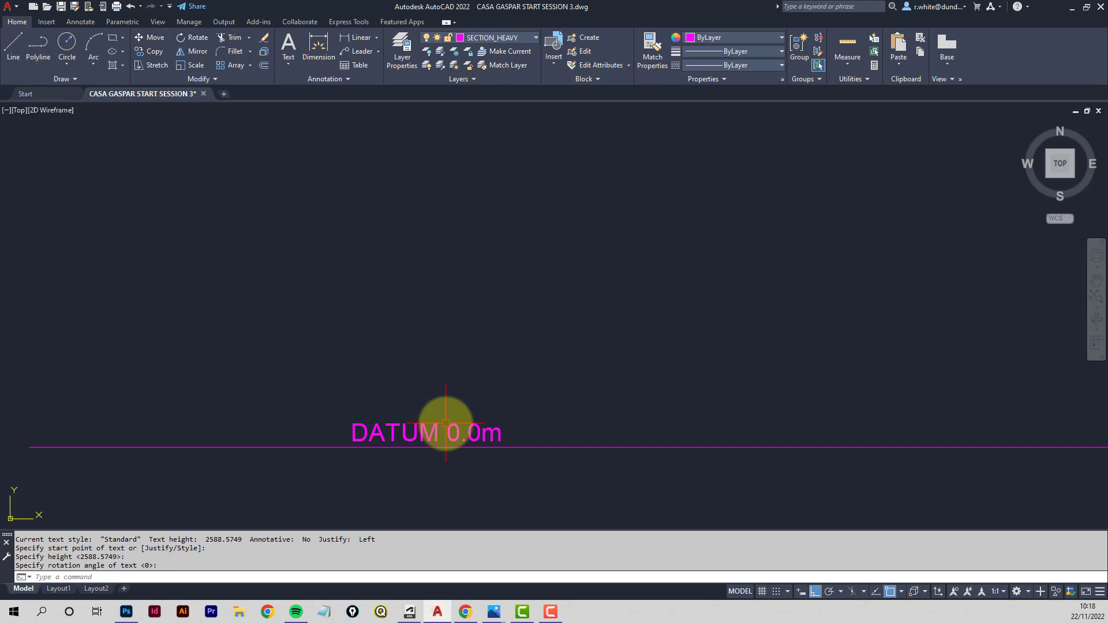
- Draw a vertical line from the left exterior wall's end near the section cut down to the datum line
scroll(501, 370, down, 3)
mouse_move(544, 324)
middle_down()
mouse_move(409, 372)
mouse_move(402, 352)
middle_up()
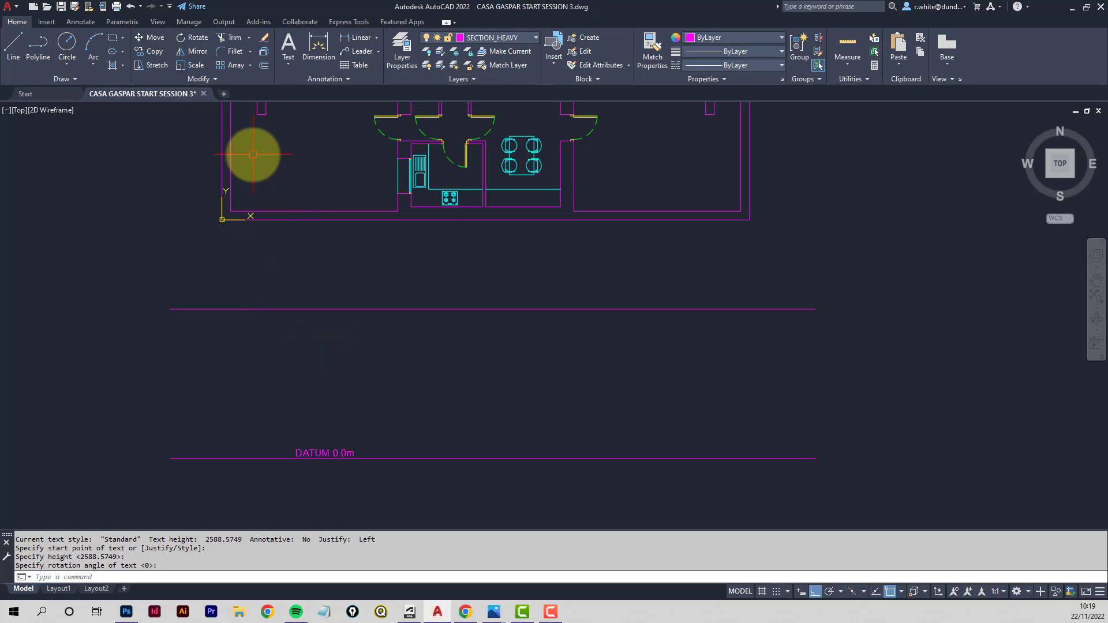
middle_drag(273, 157, 304, 300)
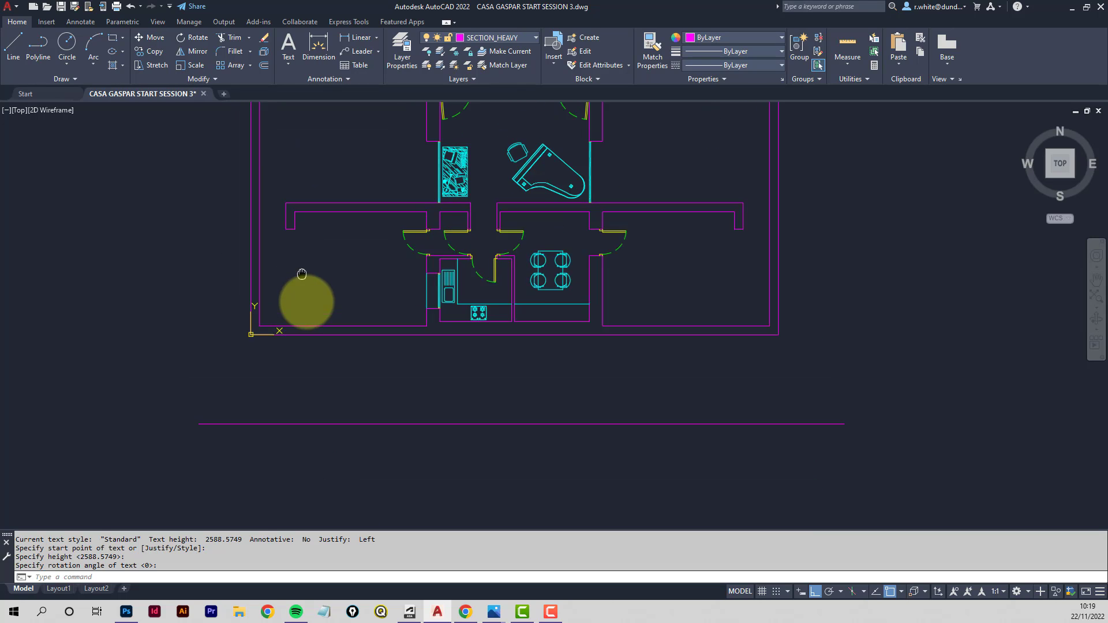
middle_drag(295, 250, 345, 390)
scroll(305, 306, up, 4)
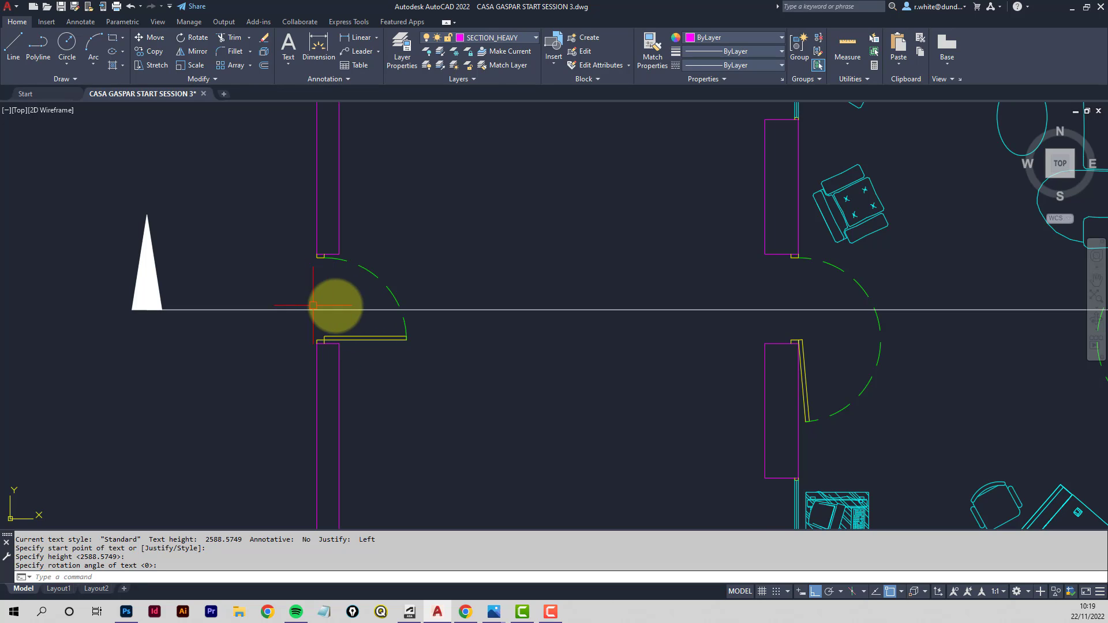
scroll(319, 257, up, 2)
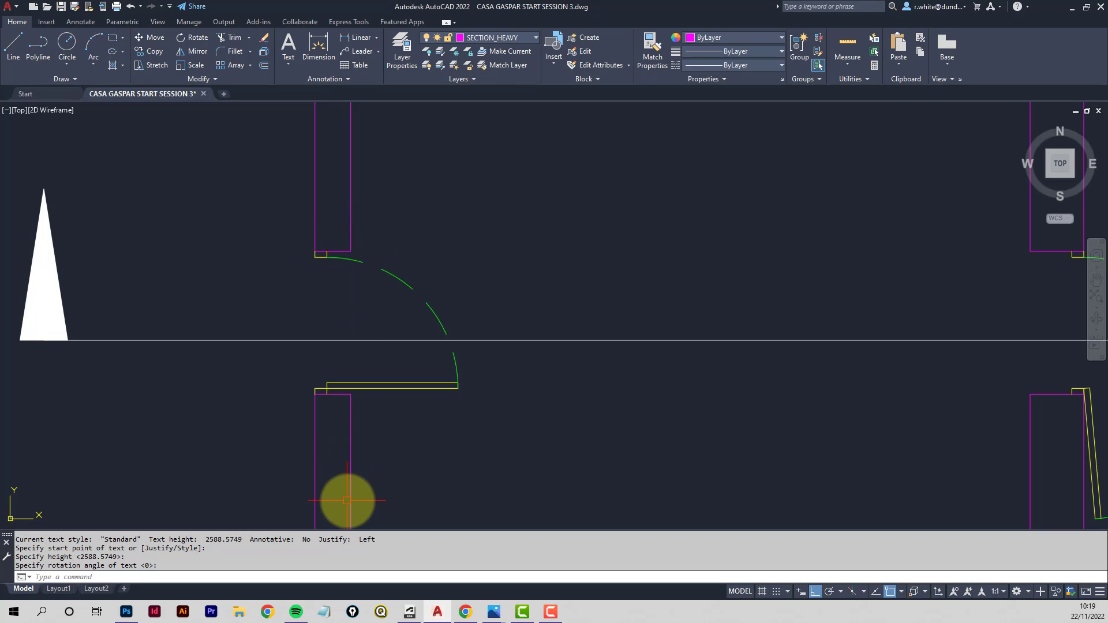
click(12, 46)
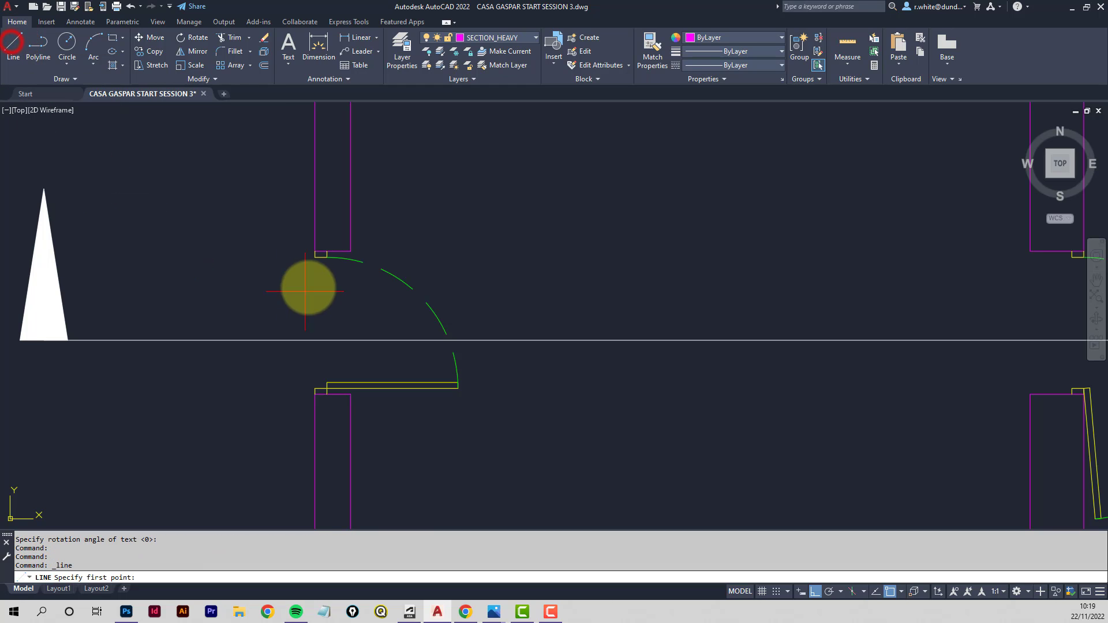
click(312, 250)
scroll(314, 317, down, 6)
middle_drag(325, 356, 321, 168)
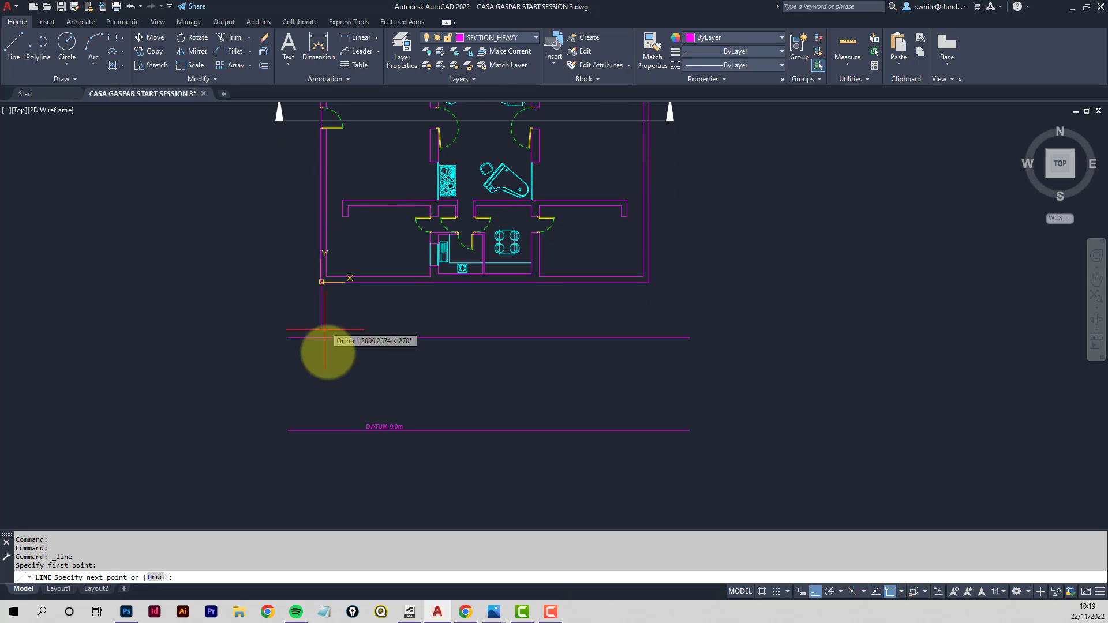
click(325, 429)
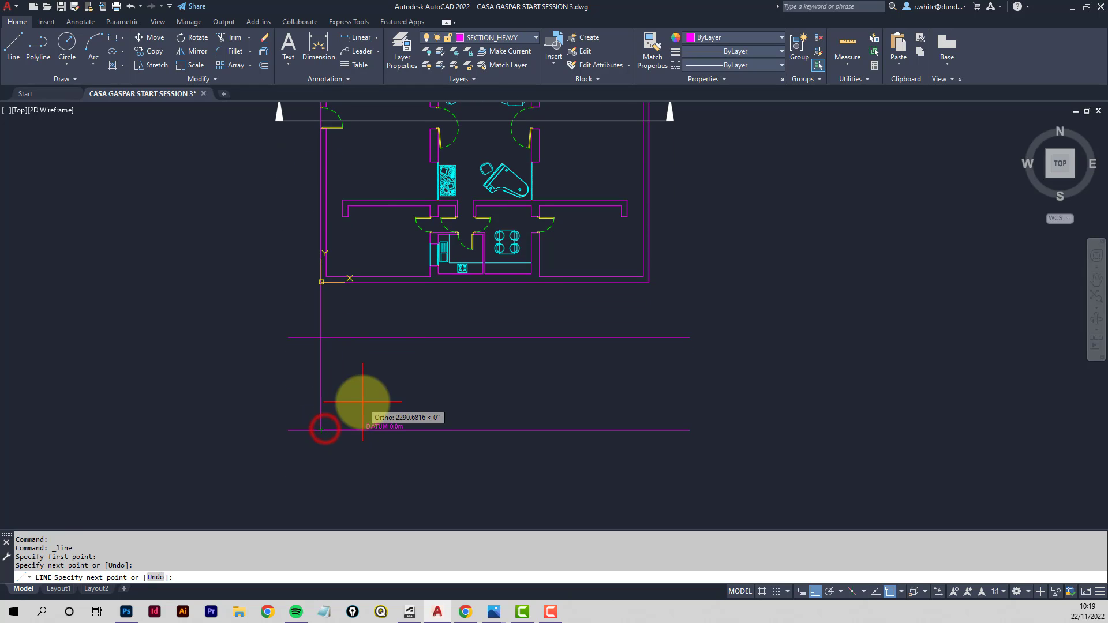
key(Escape)
scroll(325, 126, up, 5)
middle_drag(326, 127, 337, 335)
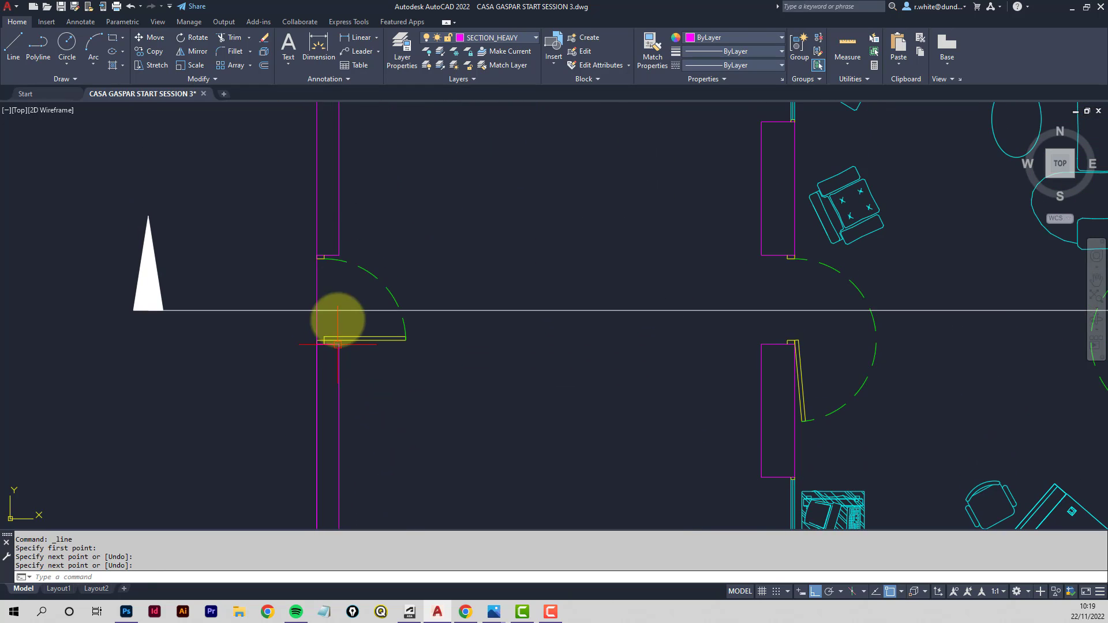
- Draw a second vertical line from the left wall's inner face down to the upper horizontal section line
scroll(338, 278, up, 4)
key(space)
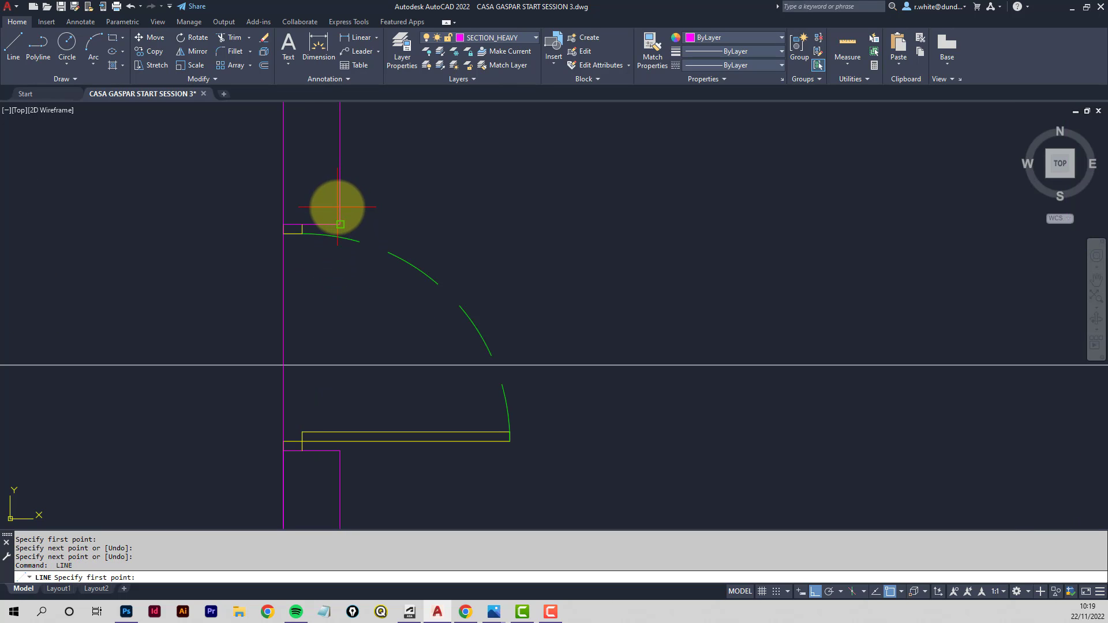
click(340, 224)
scroll(389, 502, down, 5)
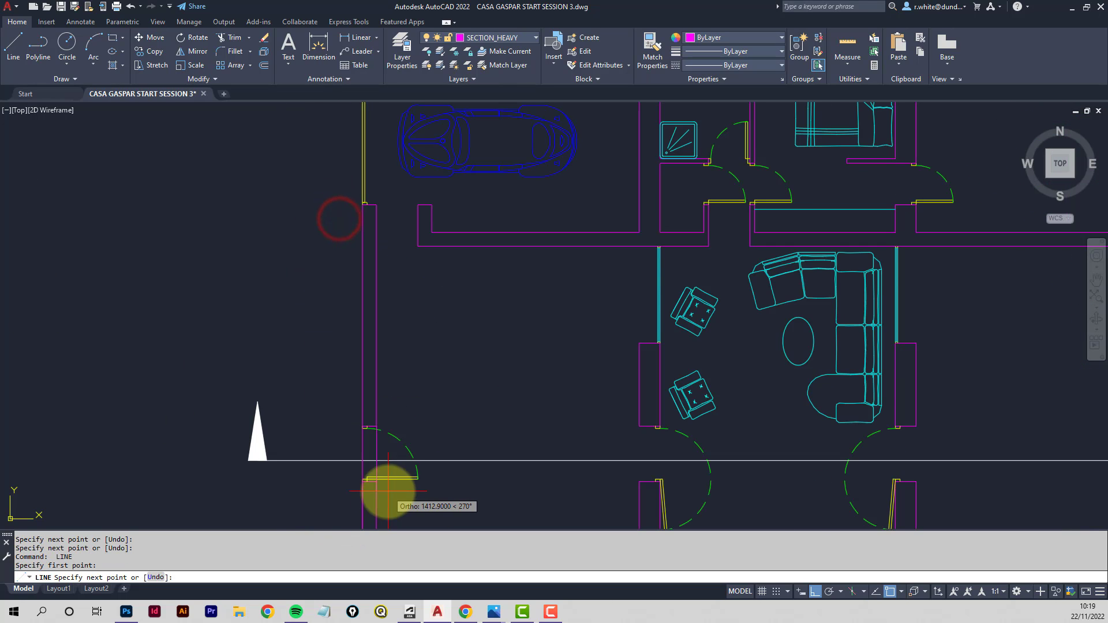
middle_drag(388, 488, 387, 372)
scroll(388, 478, up, 2)
click(345, 365)
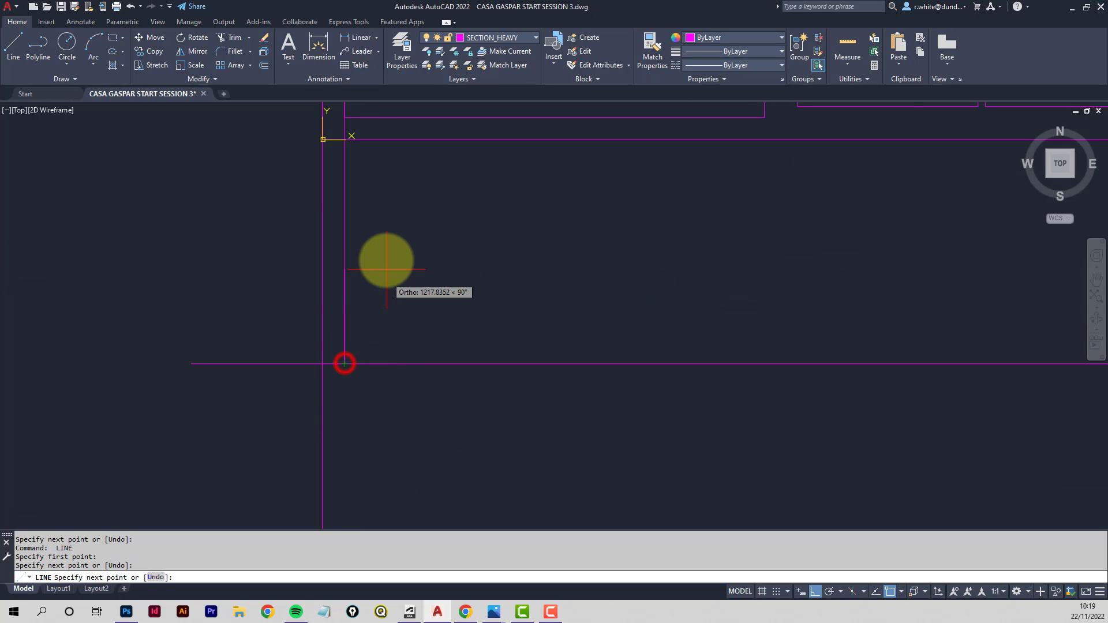
key(space)
- Stretch the new vertical line's lower end down to the datum line
middle_drag(384, 248, 416, 406)
scroll(371, 286, up, 4)
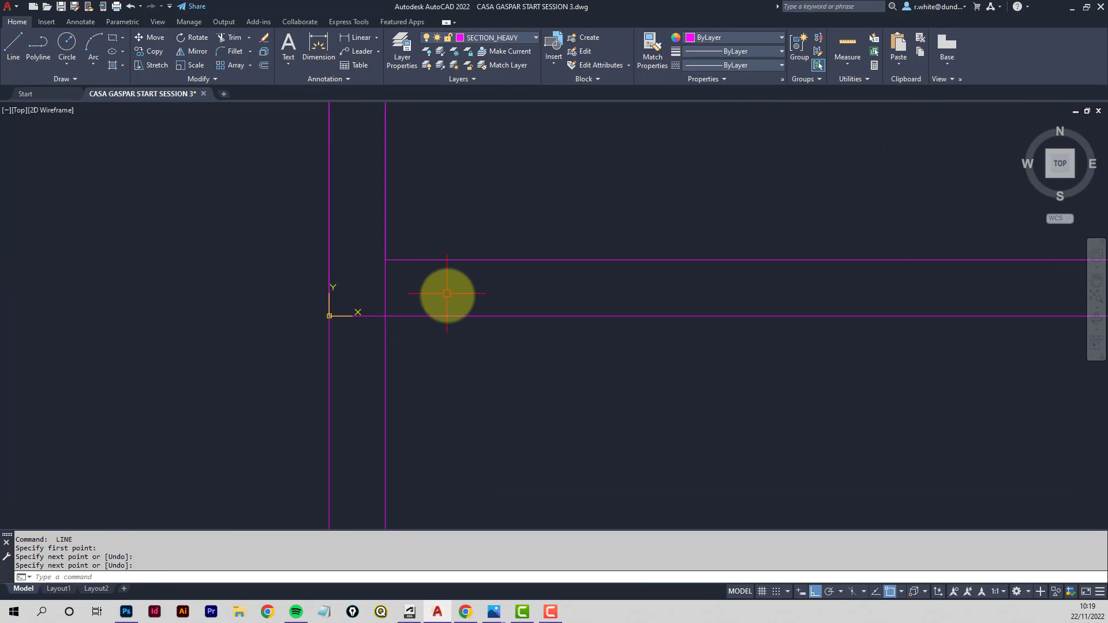
scroll(462, 317, down, 6)
middle_drag(554, 326, 420, 329)
scroll(490, 396, down, 2)
click(391, 335)
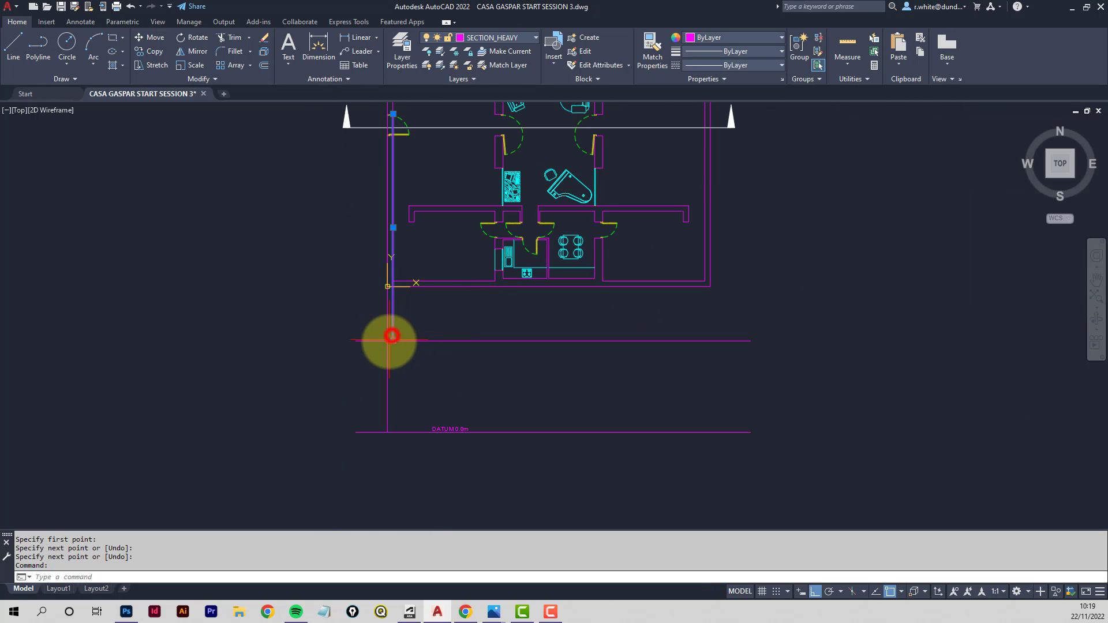
click(393, 341)
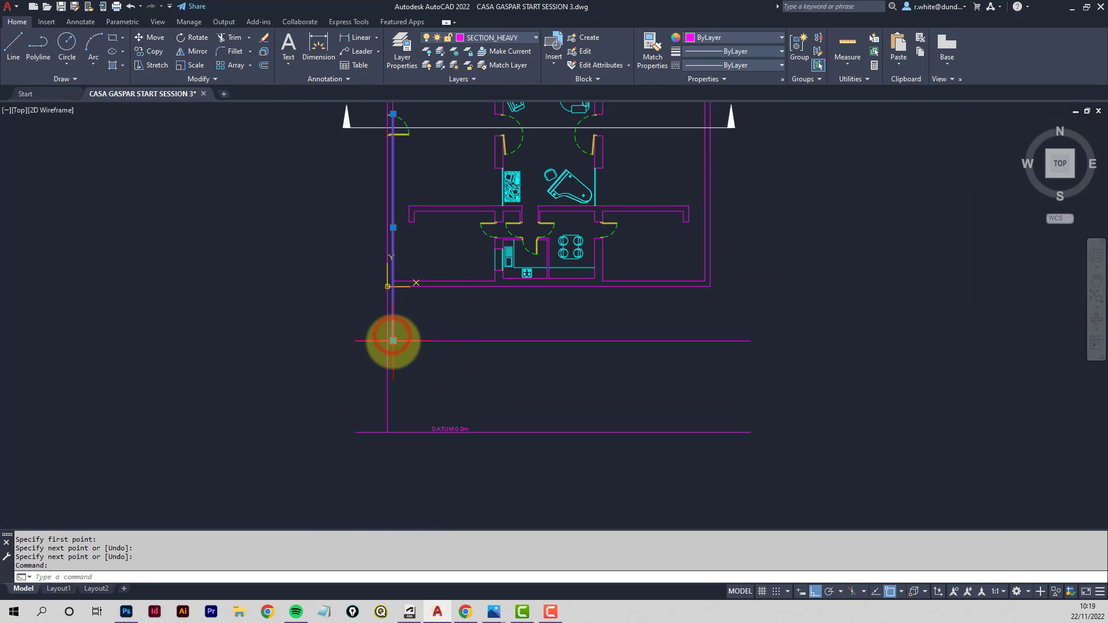
click(393, 432)
key(Escape)
key(Escape)
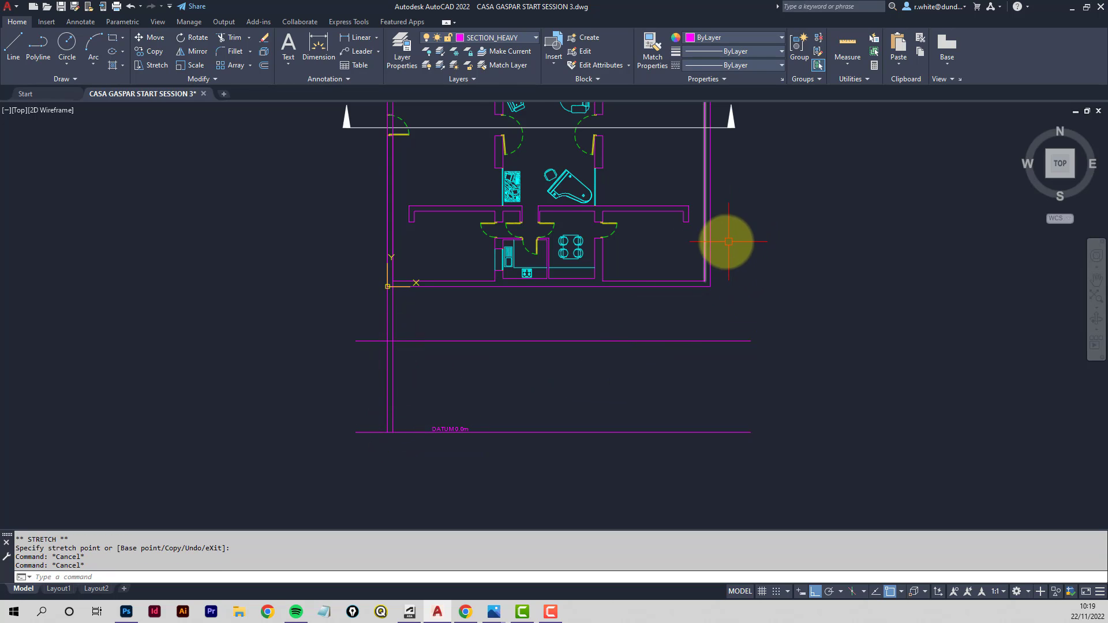
- Copy the right exterior wall's lines straight down into the section area
middle_drag(725, 240, 645, 248)
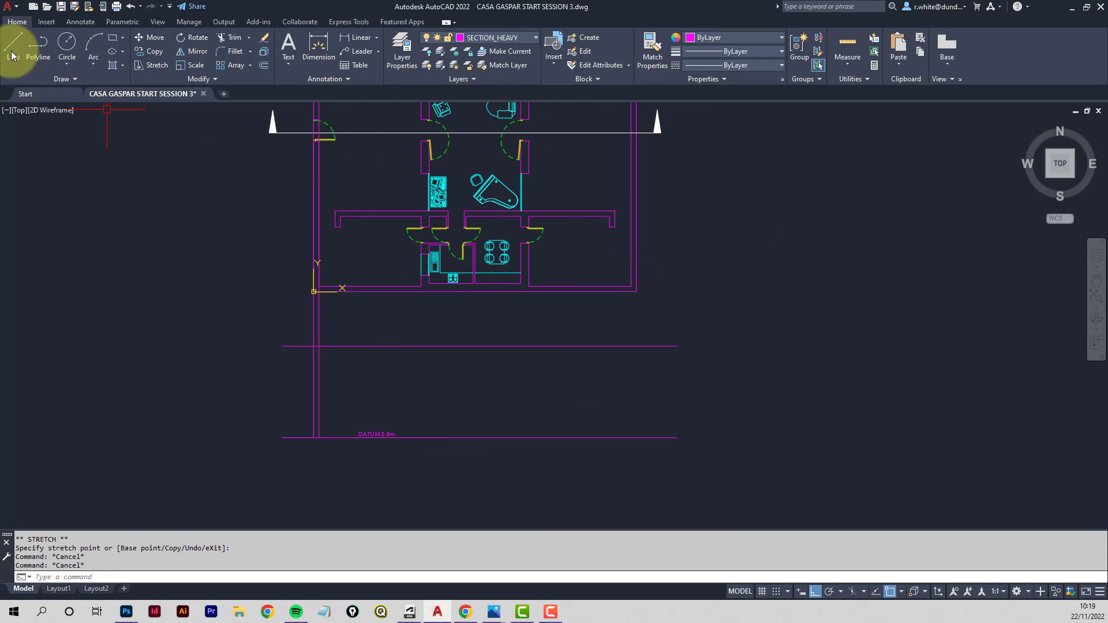
click(151, 53)
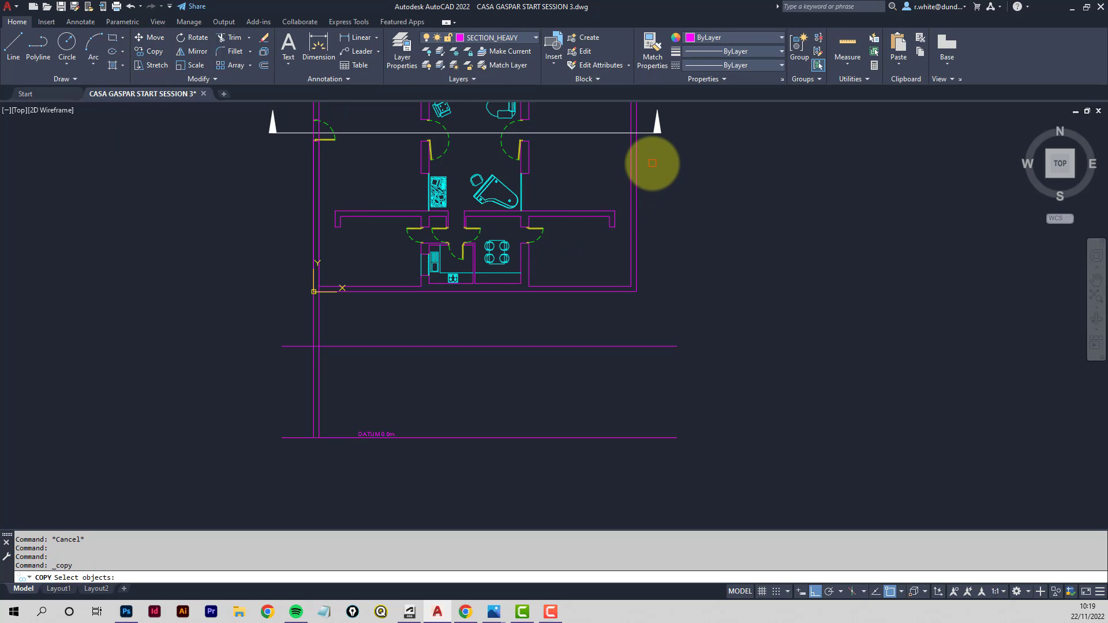
click(637, 167)
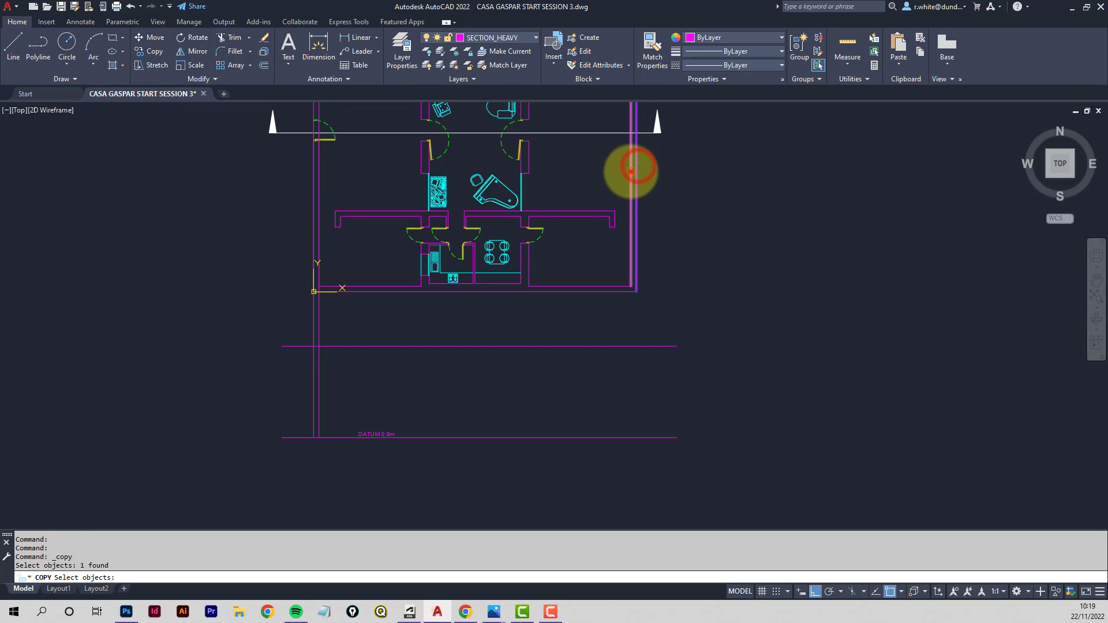
click(637, 168)
key(Return)
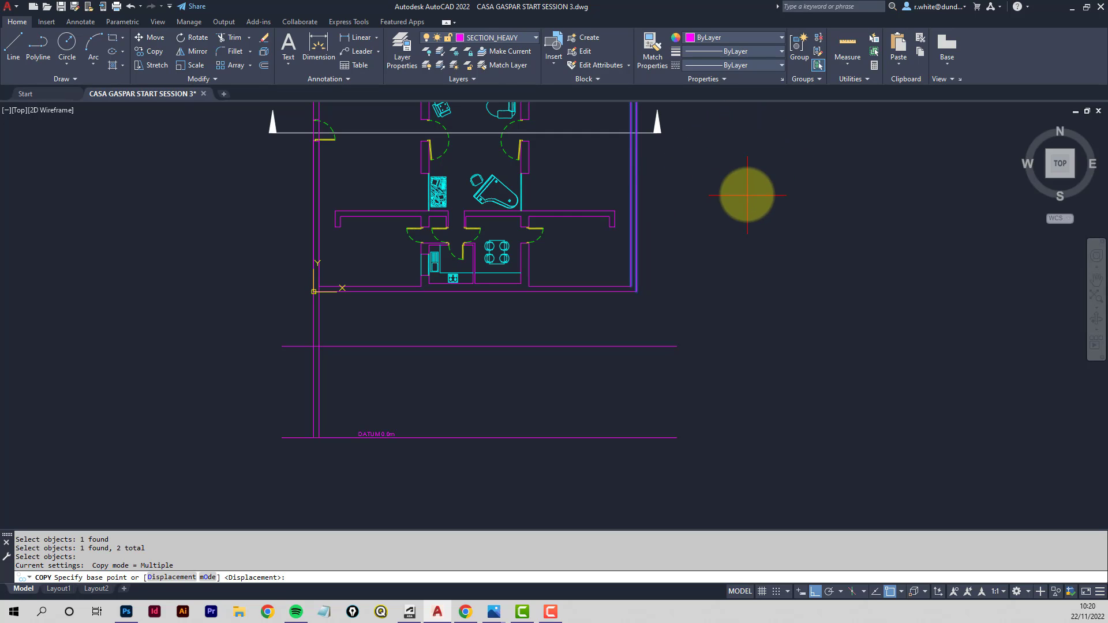
click(752, 121)
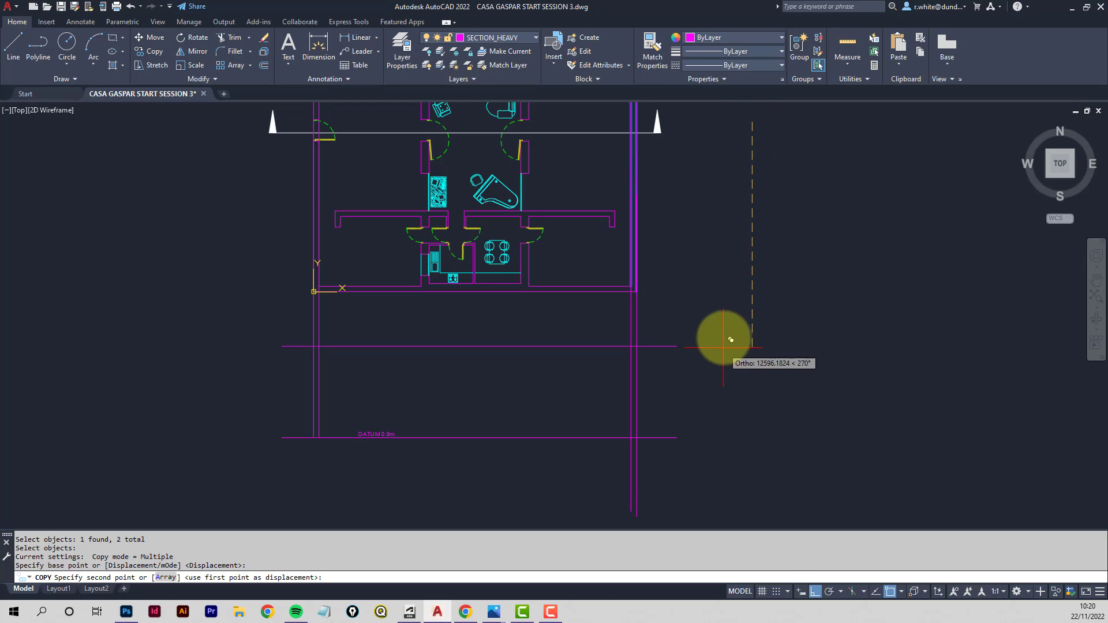
click(724, 318)
key(Return)
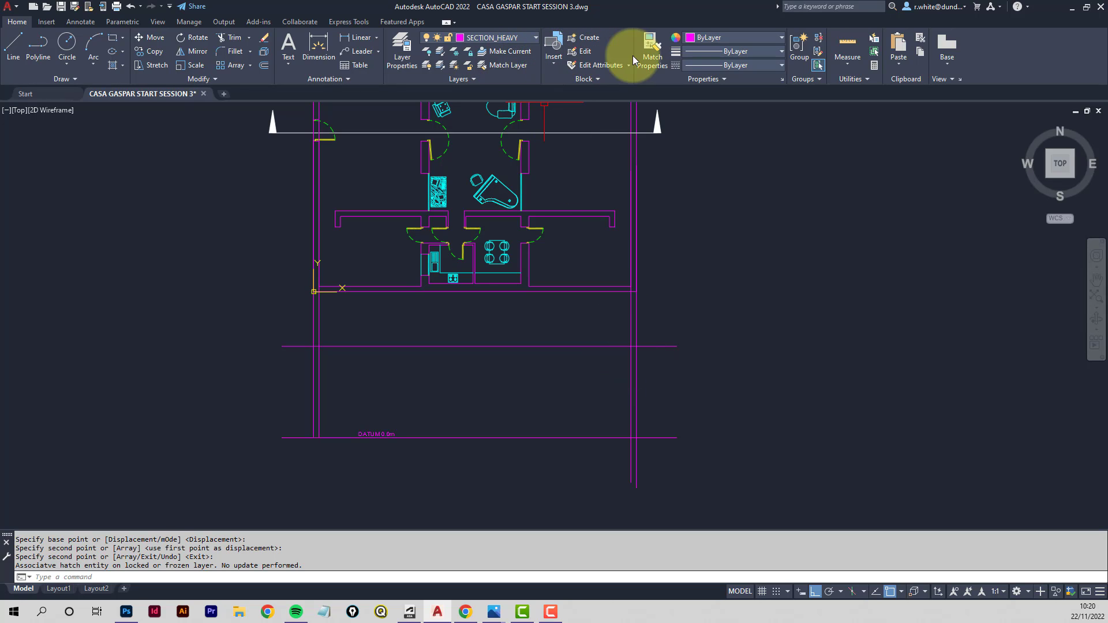
- Match the copied right wall line's properties to the horizontal section line
click(652, 60)
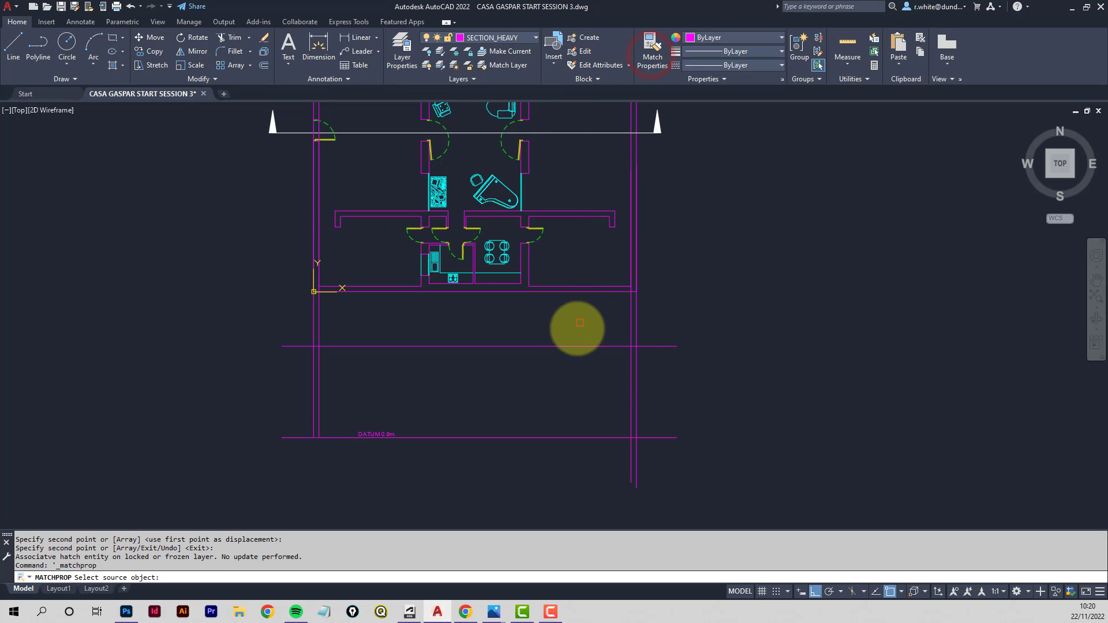
click(569, 346)
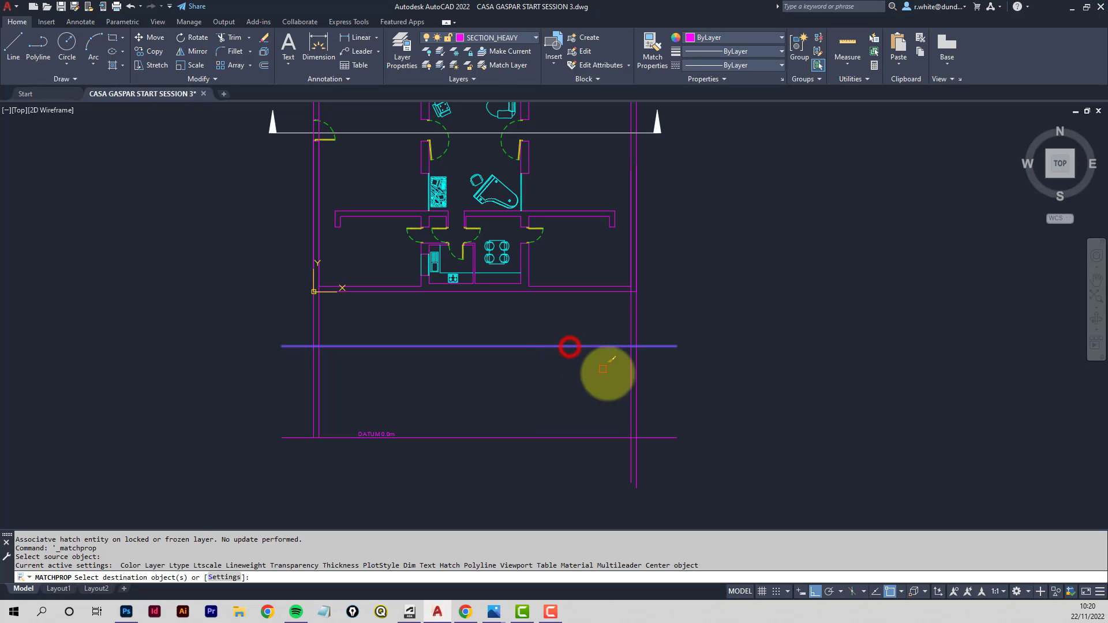
click(637, 379)
key(Return)
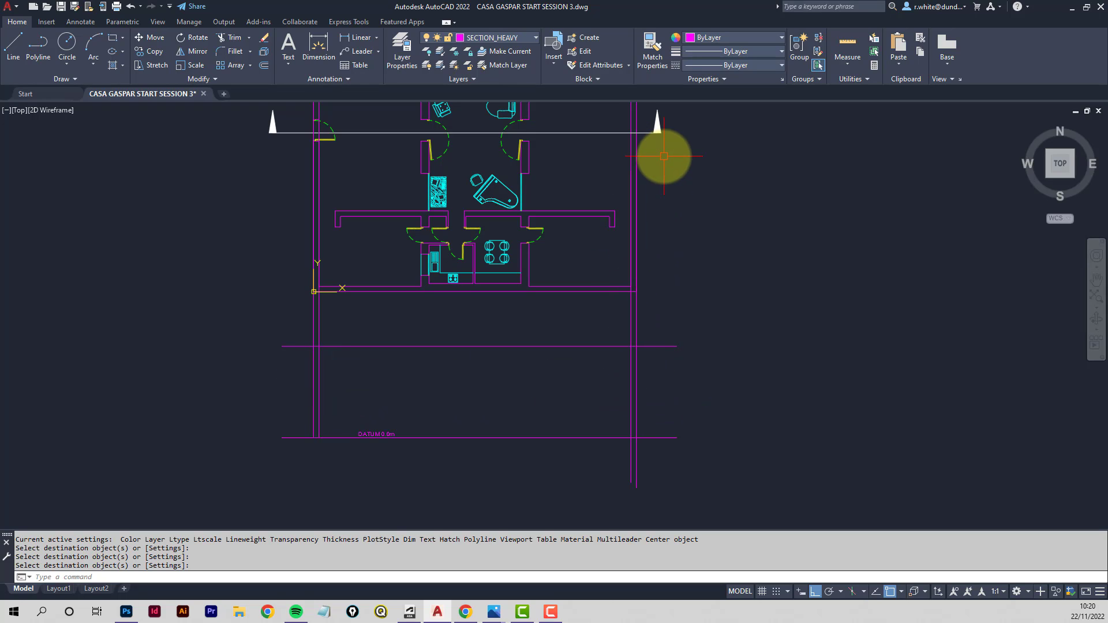
- Check the section heights in the reference image in the browser and switch back to the drawing
click(465, 613)
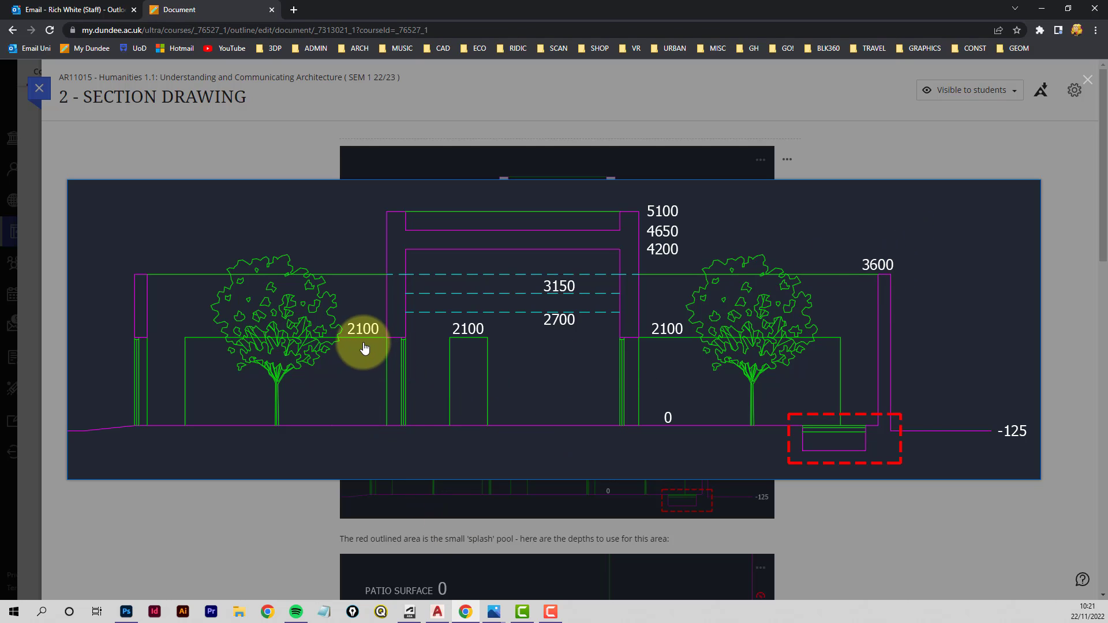
click(437, 613)
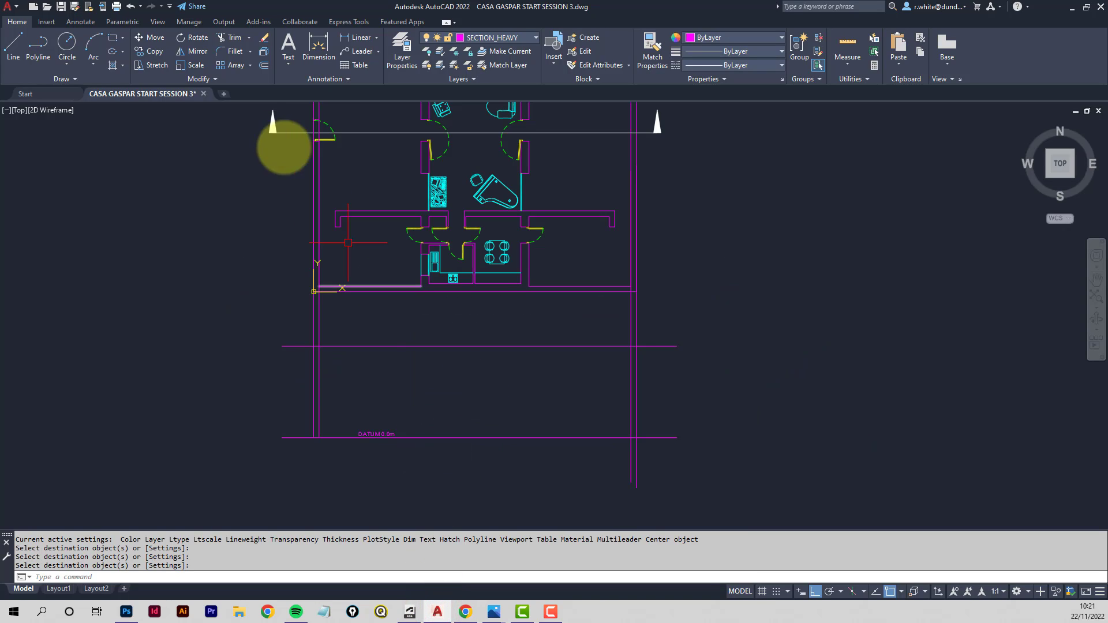
- Offset the datum line 2100 upward
click(264, 64)
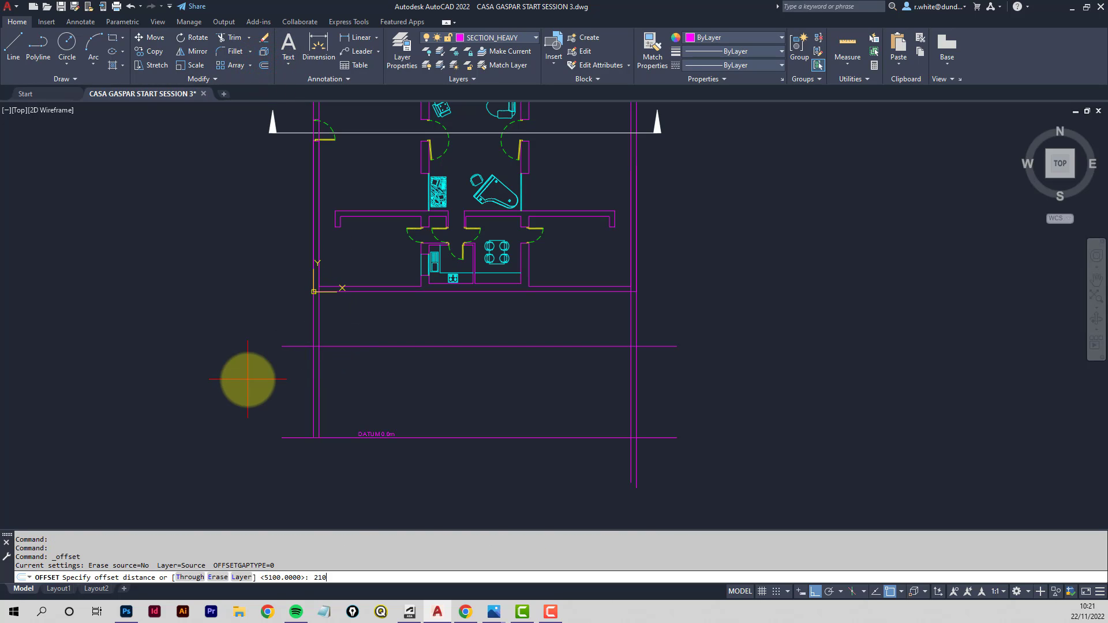
key(Return)
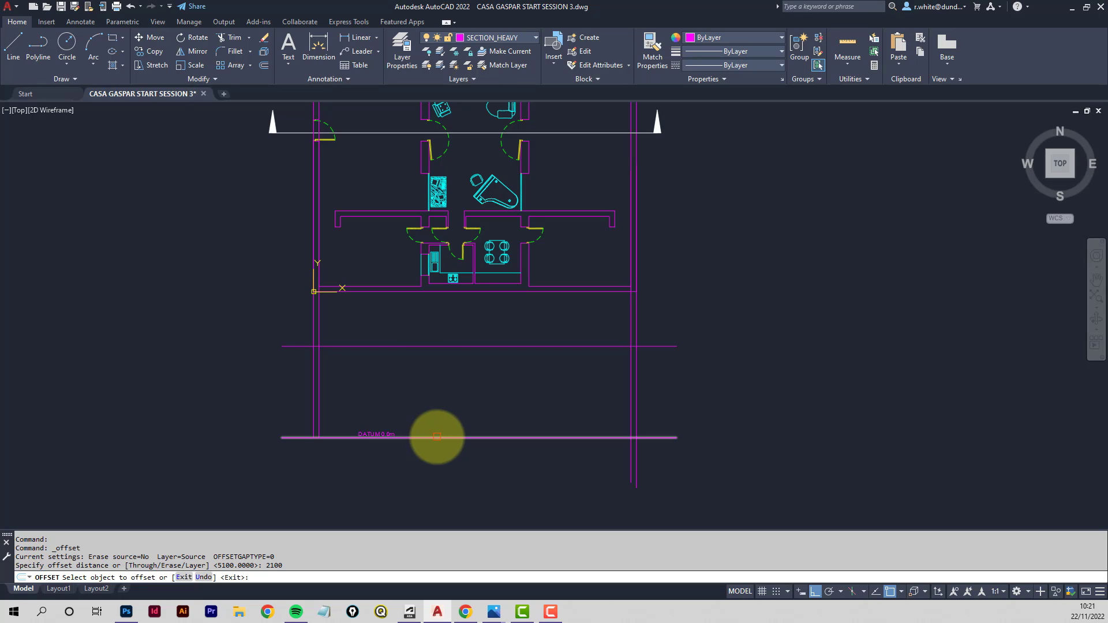
click(437, 437)
click(428, 374)
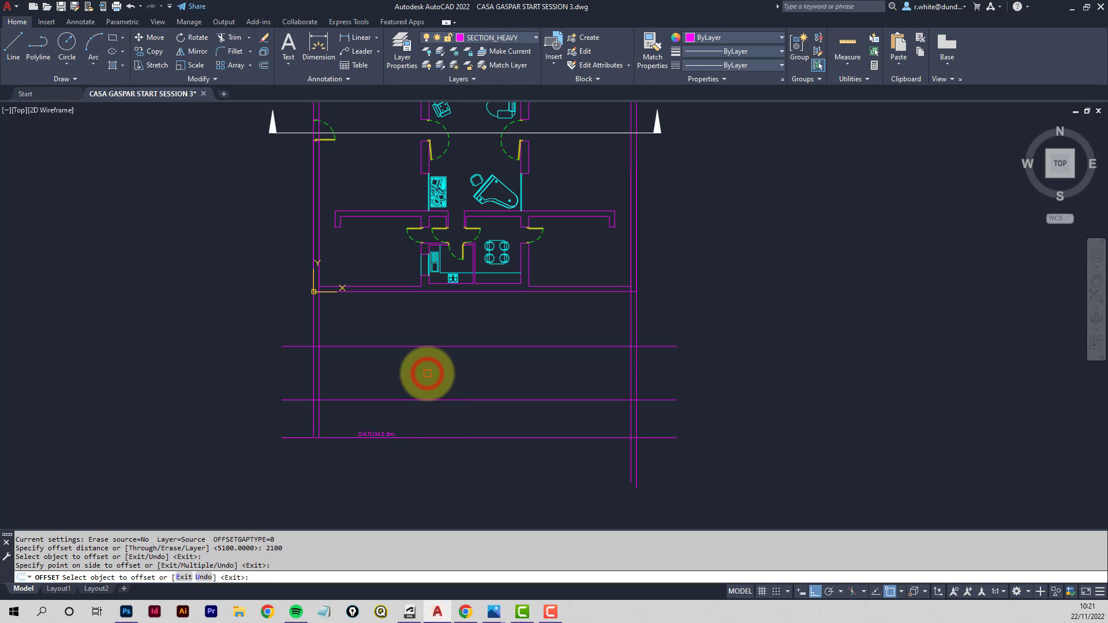
key(Return)
key(Return)
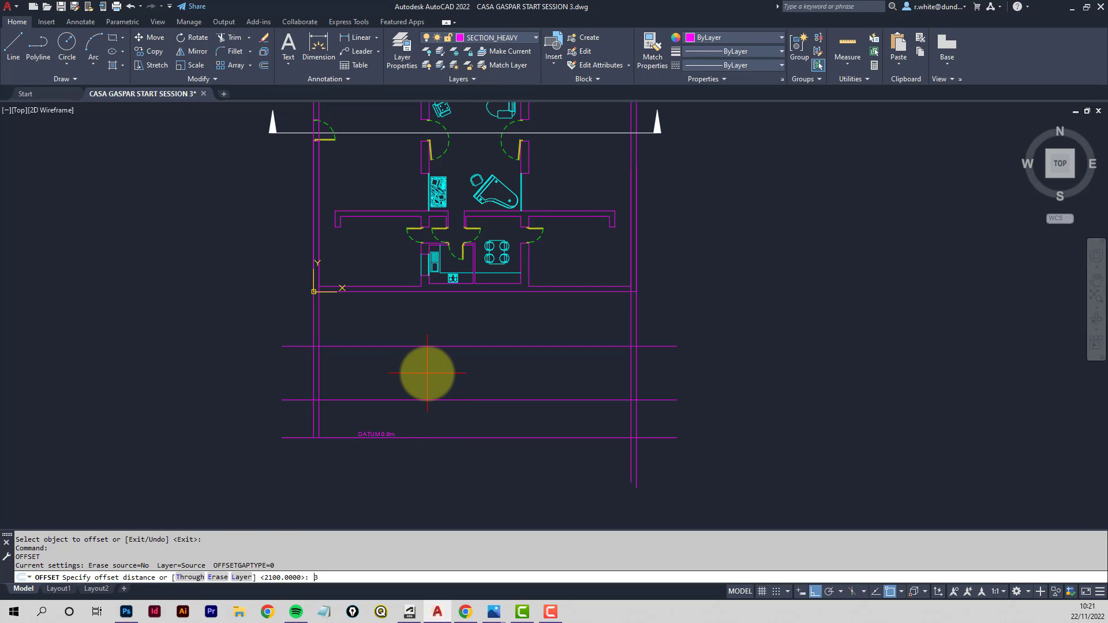
- Offset the datum line 3600 upward
key(Return)
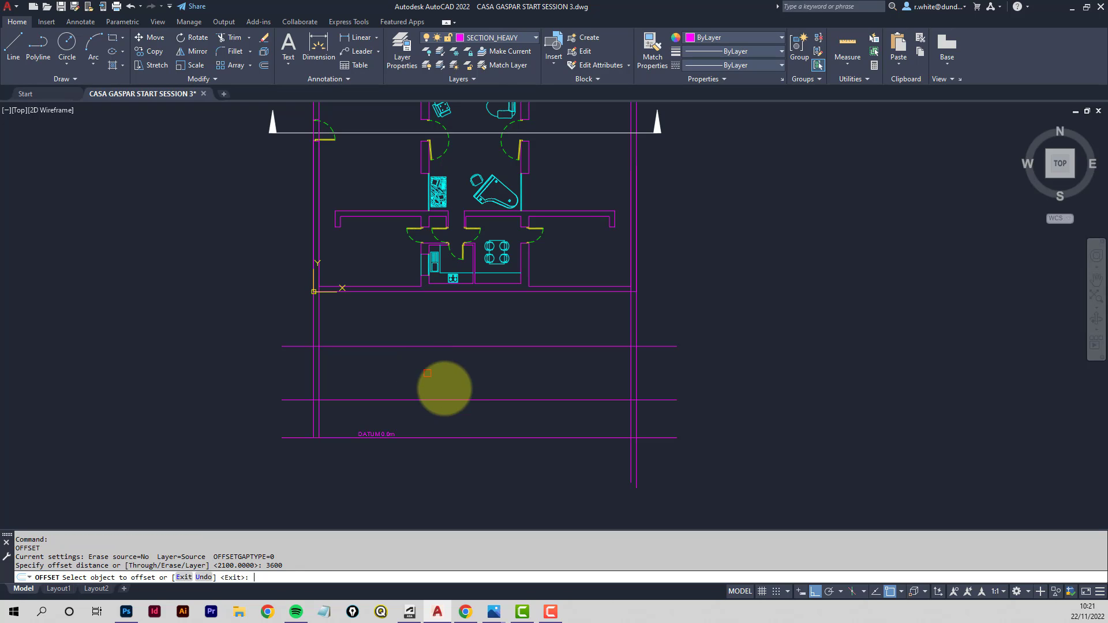
click(466, 437)
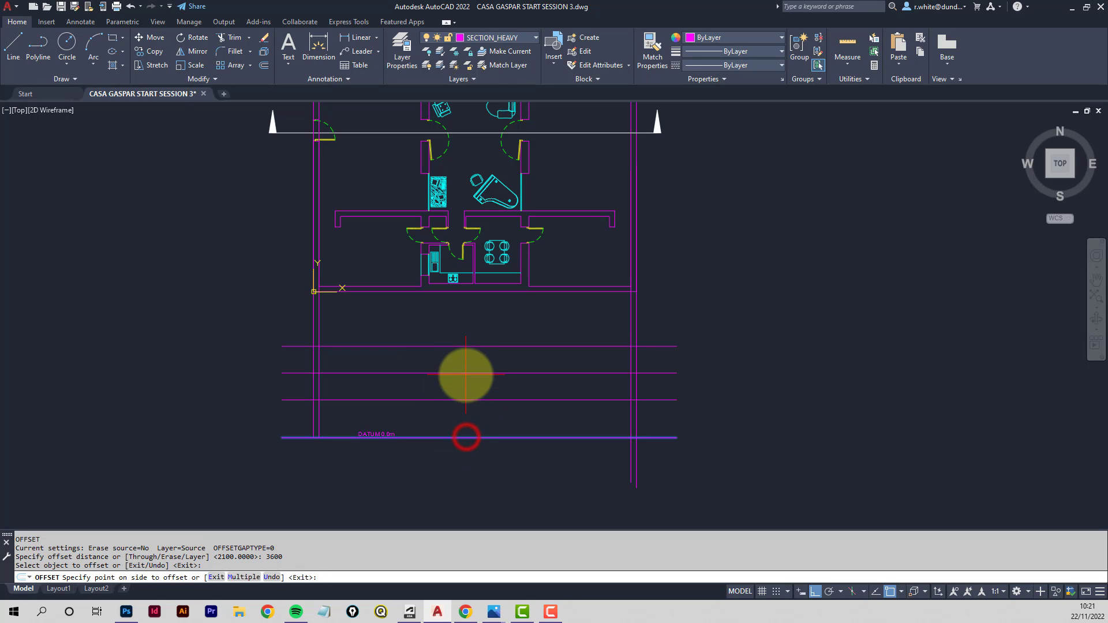
click(466, 383)
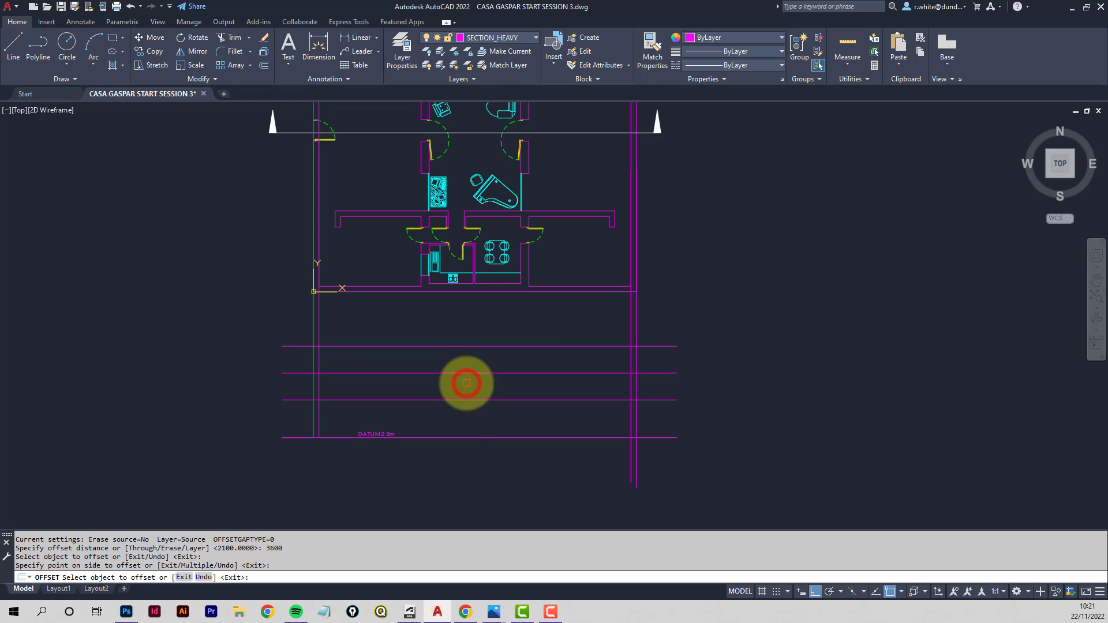
key(Escape)
key(Escape)
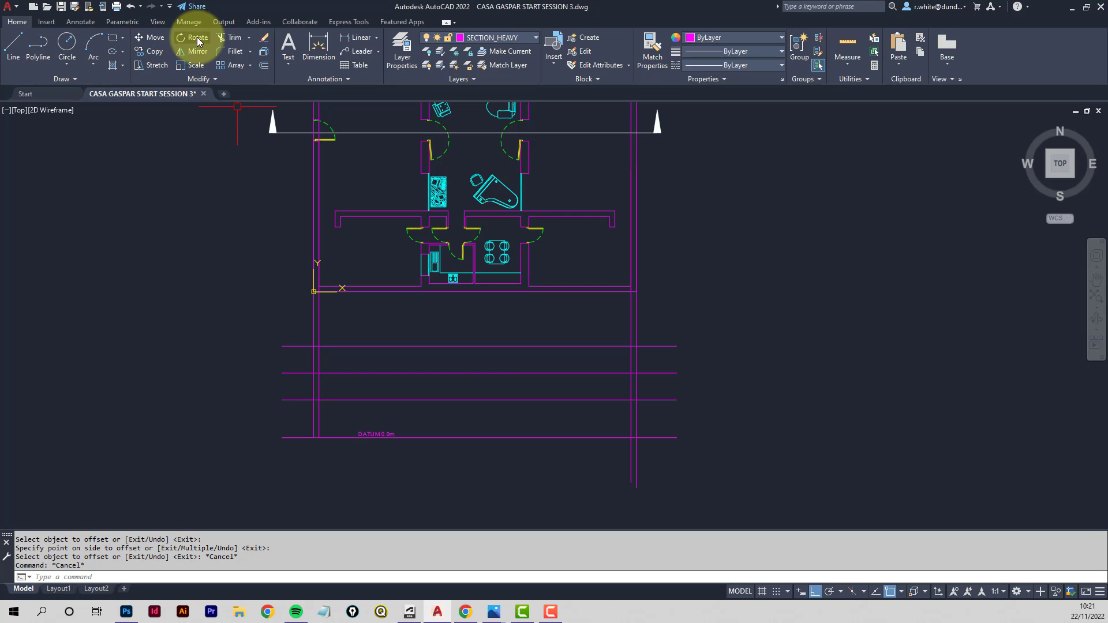
- Trim the 2100 height line and the projected wall lines to shape the walls between datum and 3600 lines
click(234, 39)
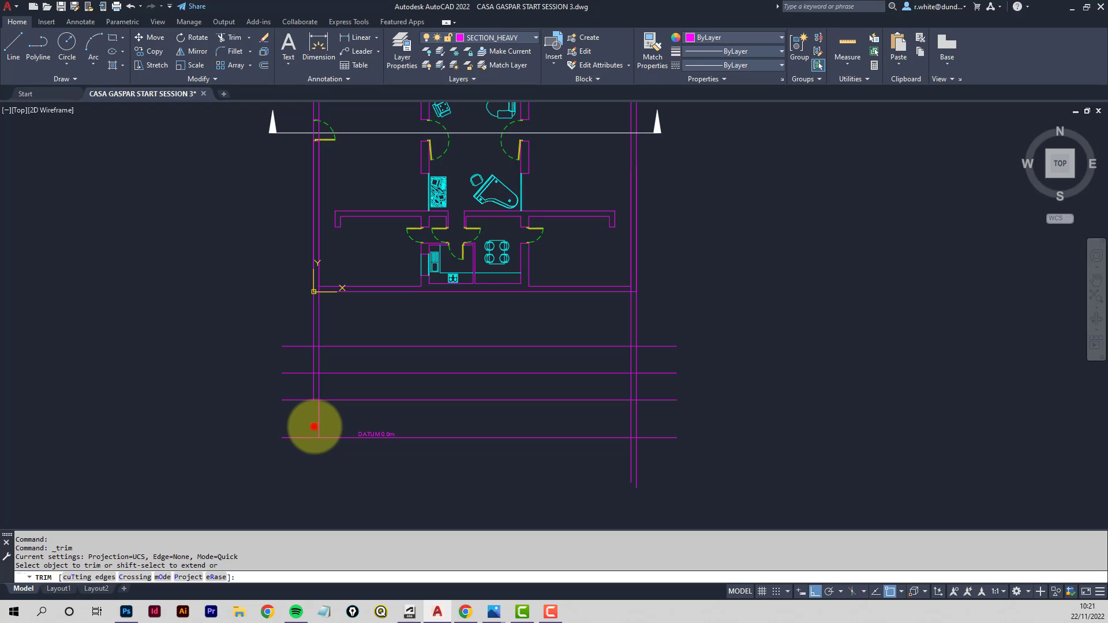
click(317, 427)
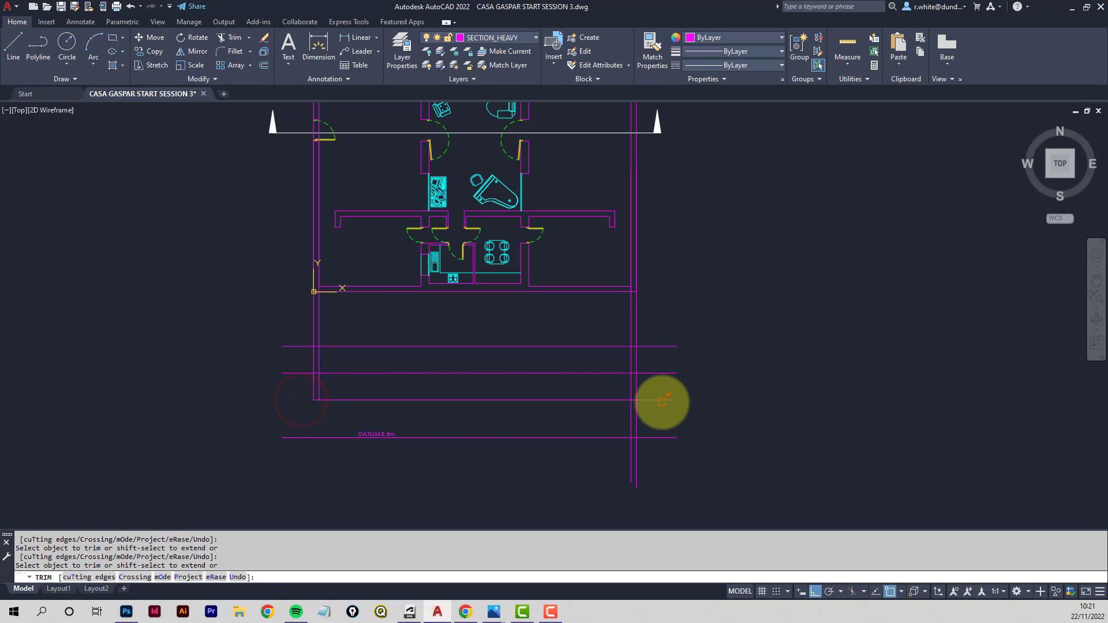
click(663, 401)
scroll(630, 400, up, 6)
click(643, 400)
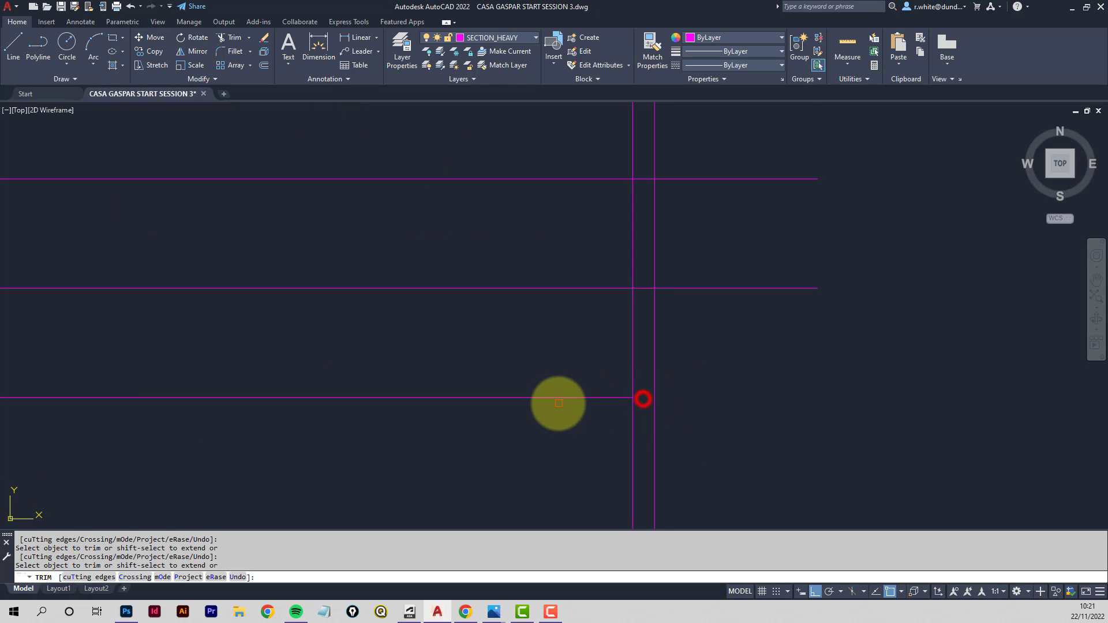
scroll(557, 401, down, 5)
click(429, 404)
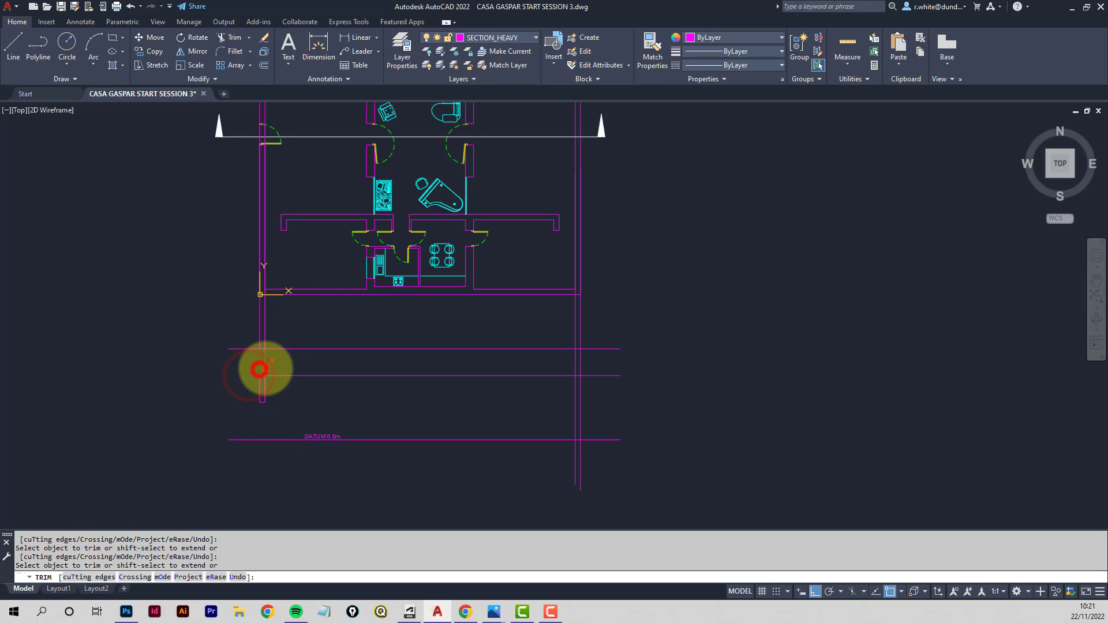
mouse_move(259, 370)
mouse_down()
mouse_move(435, 386)
mouse_move(580, 366)
mouse_up()
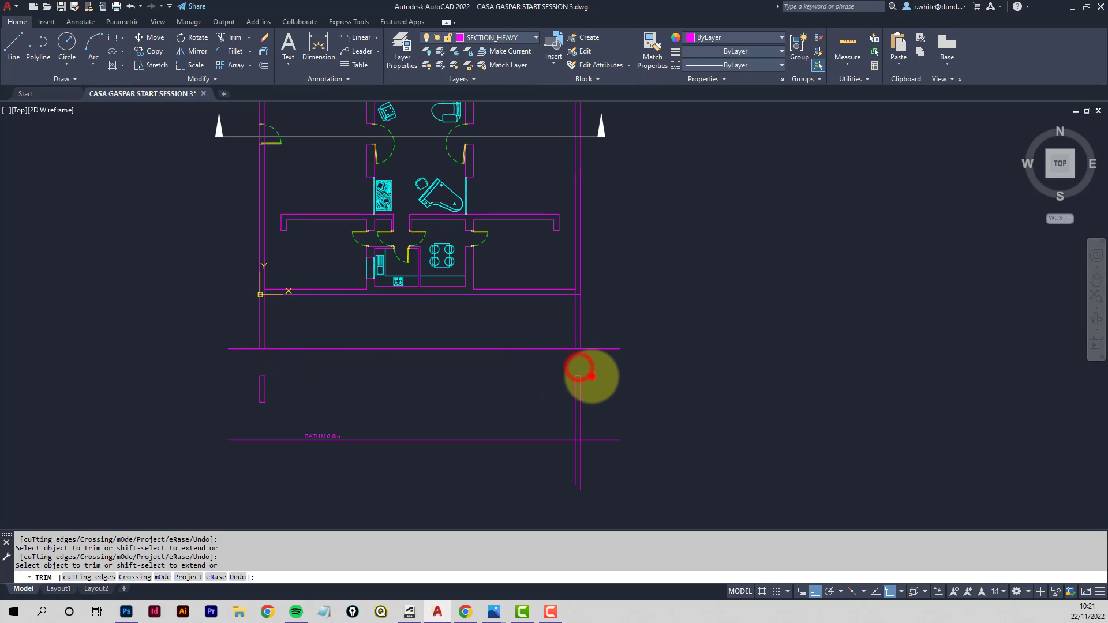
drag(577, 376, 578, 381)
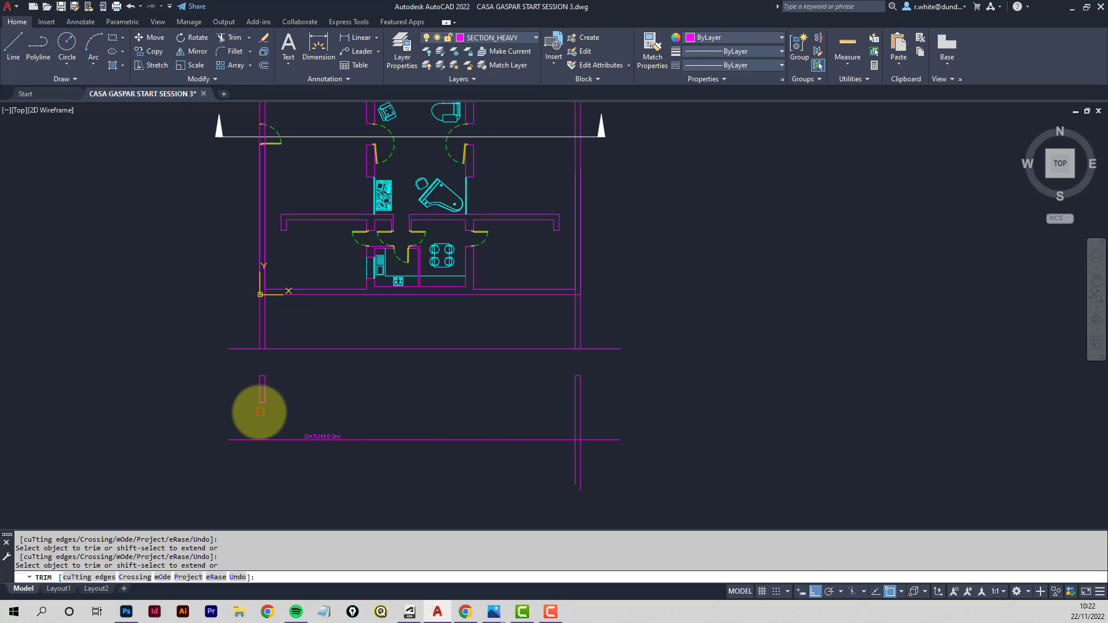
- Trim the right wall line where it extends below the datum line
scroll(594, 444, up, 2)
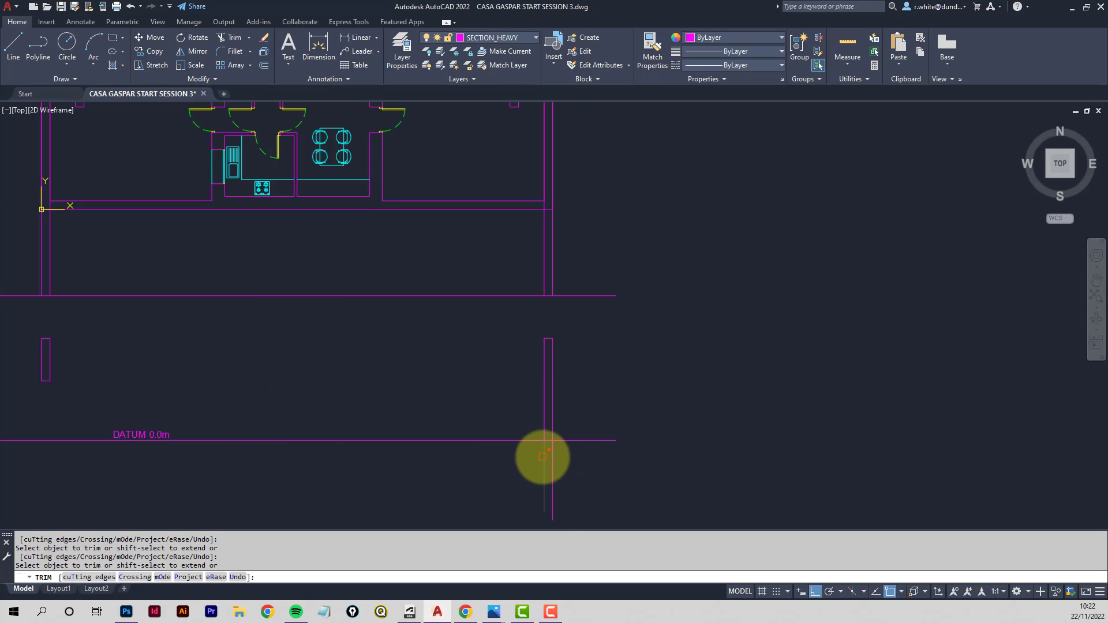
scroll(543, 457, down, 2)
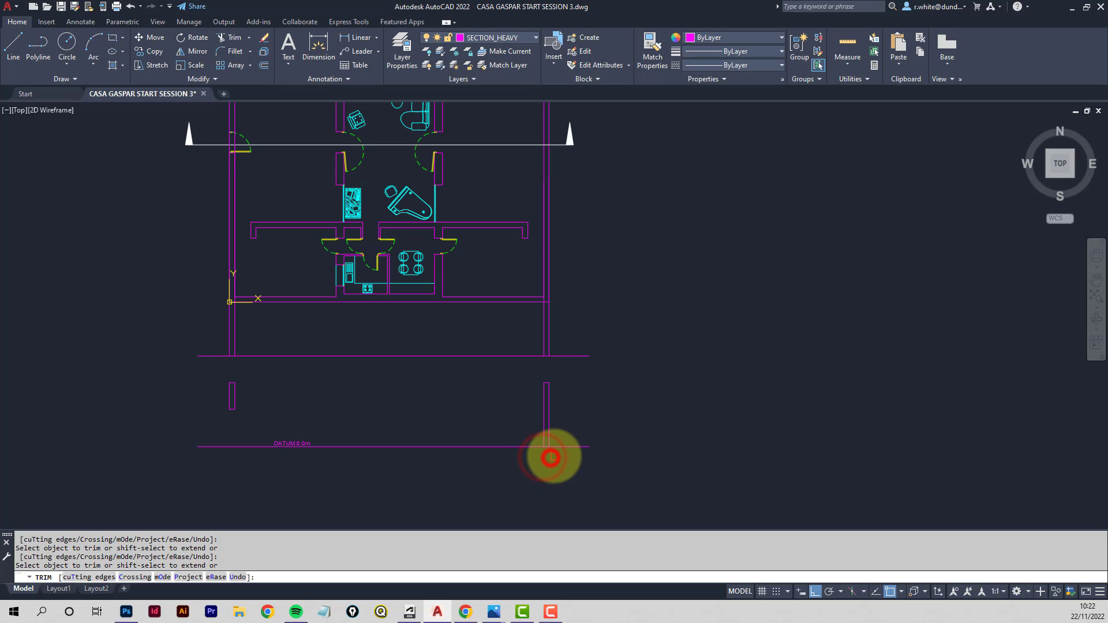
scroll(552, 456, up, 4)
click(561, 432)
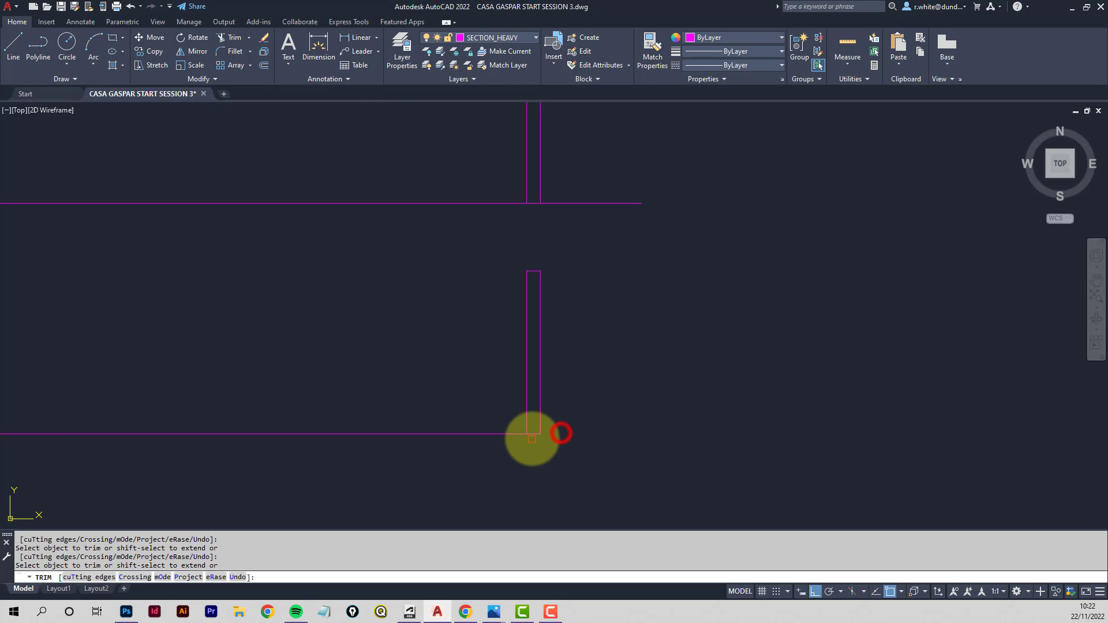
scroll(534, 434, down, 5)
scroll(529, 436, up, 1)
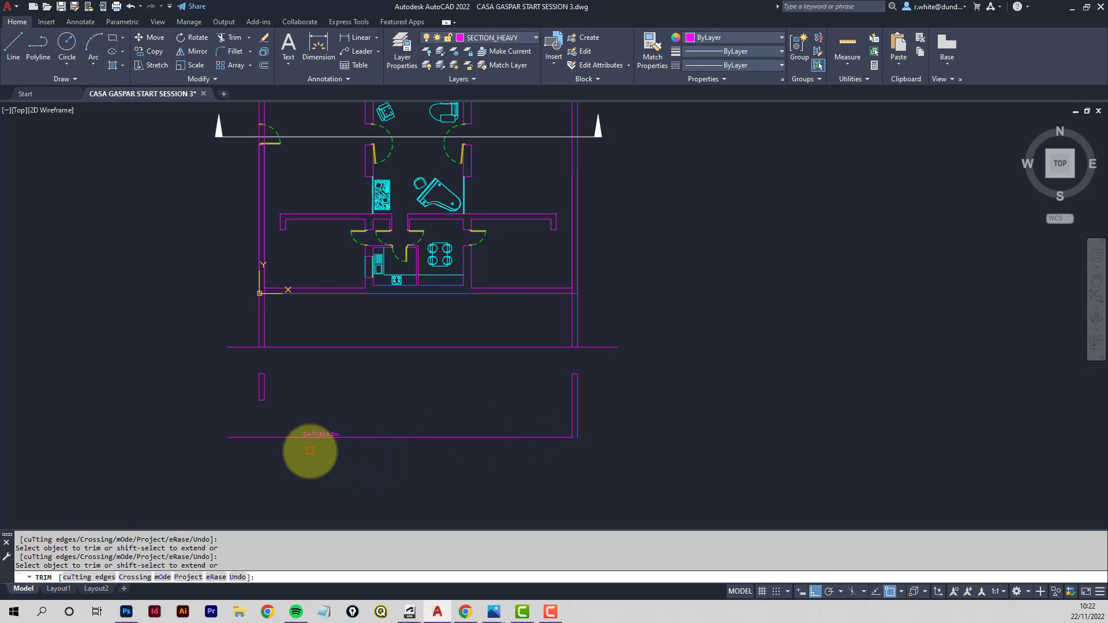
key(Escape)
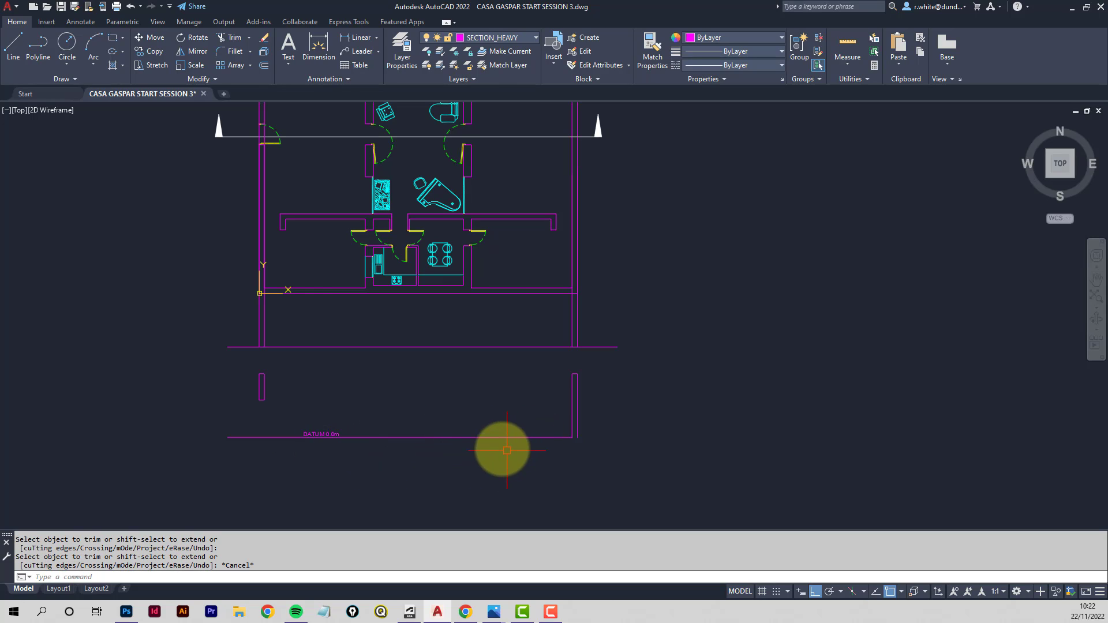
- Stretch the lower end of the right wall line 125 downward below the datum
scroll(577, 450, up, 5)
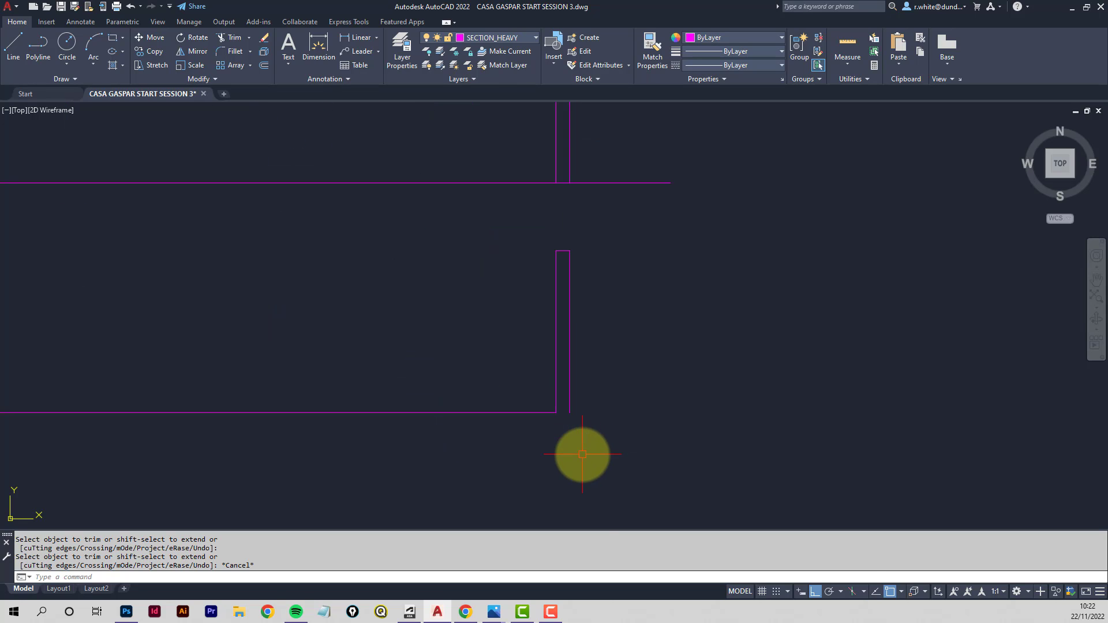
scroll(582, 455, up, 2)
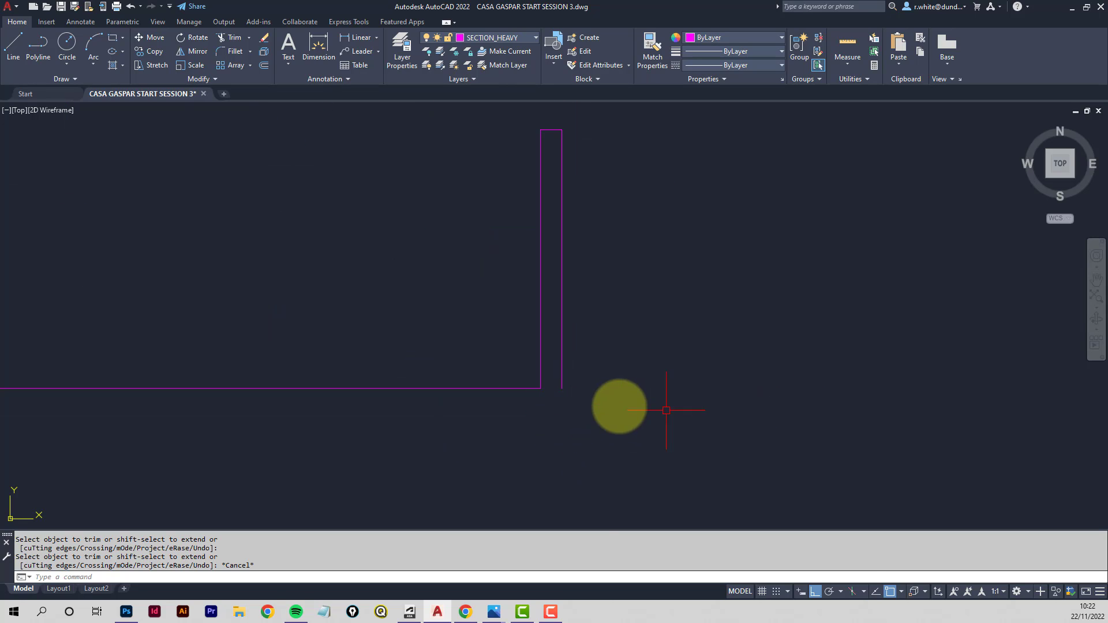
click(563, 382)
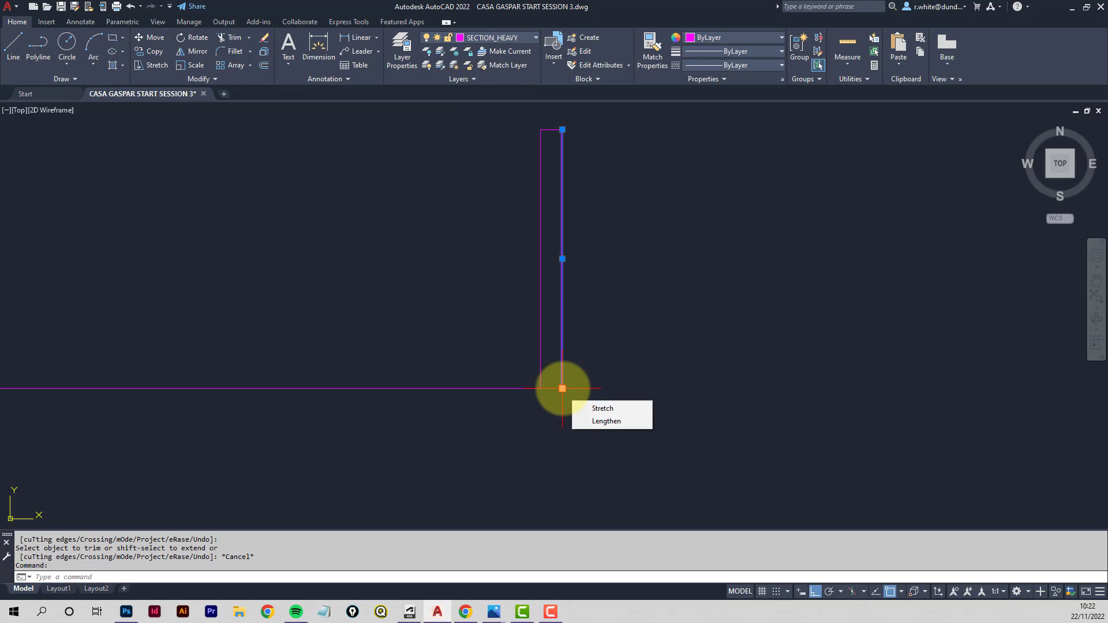
click(562, 388)
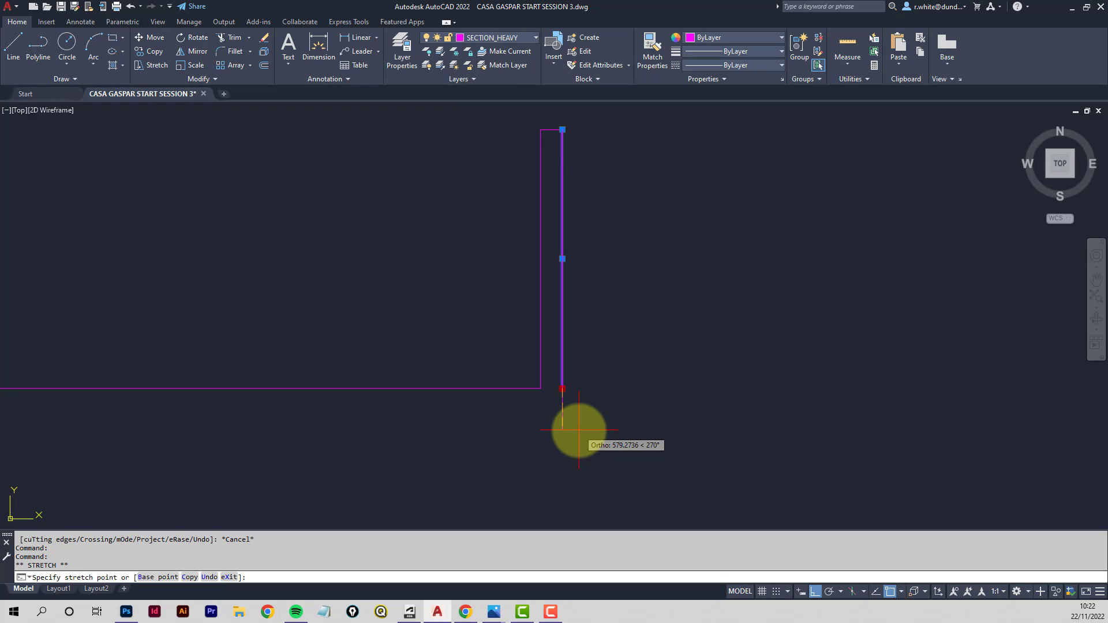
key(Return)
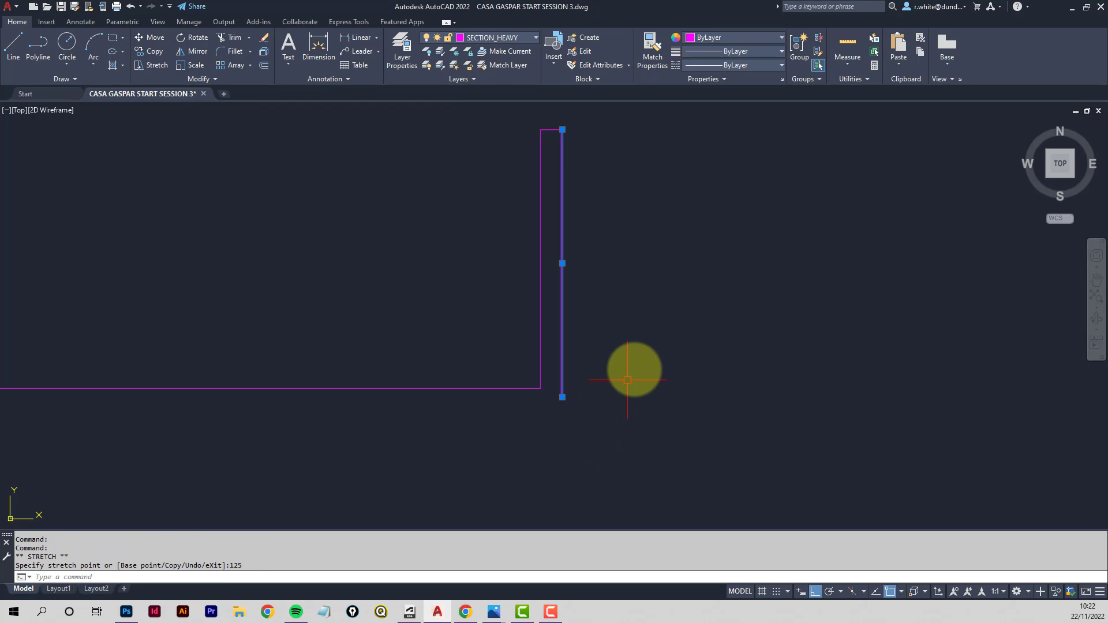
- Draw a horizontal ground line from the lower end of the right wall extending outward to the right
text(tr)
key(Return)
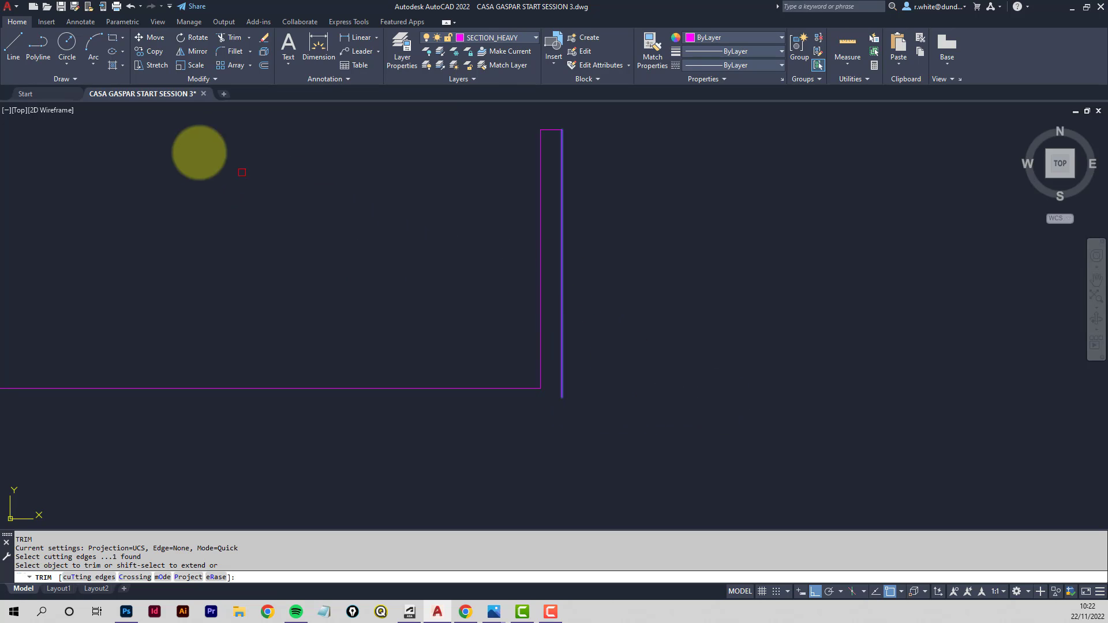
click(11, 47)
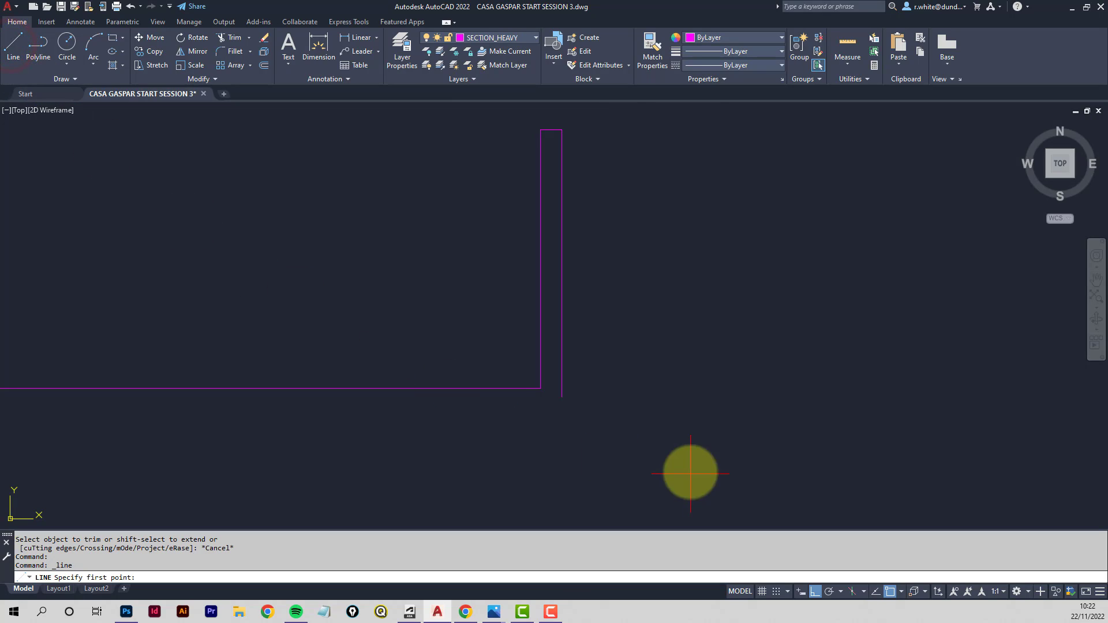
click(562, 397)
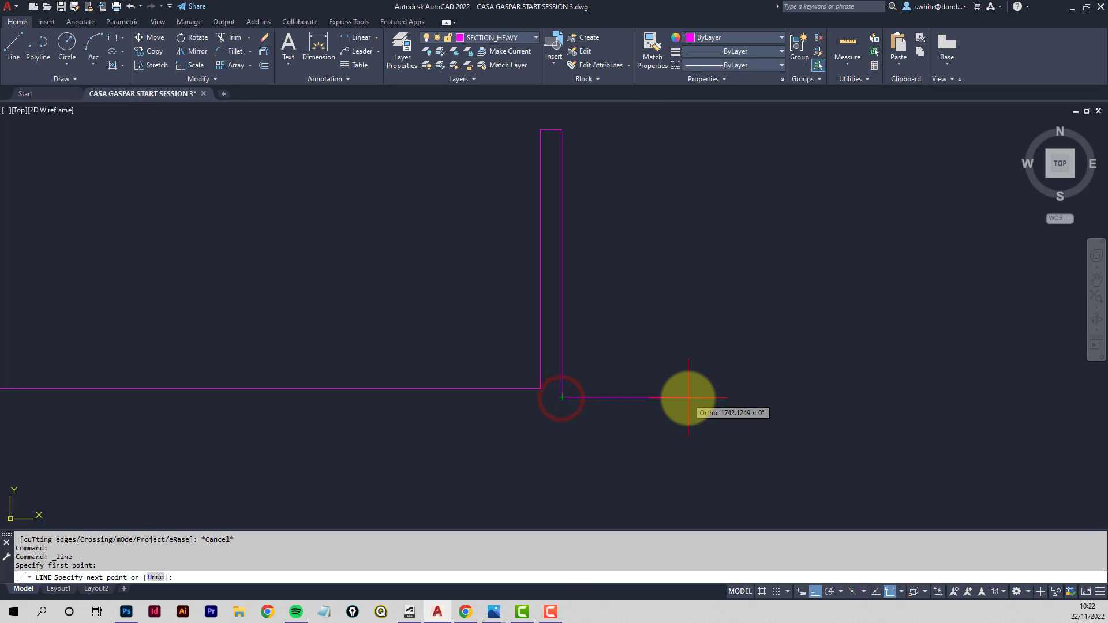
click(707, 397)
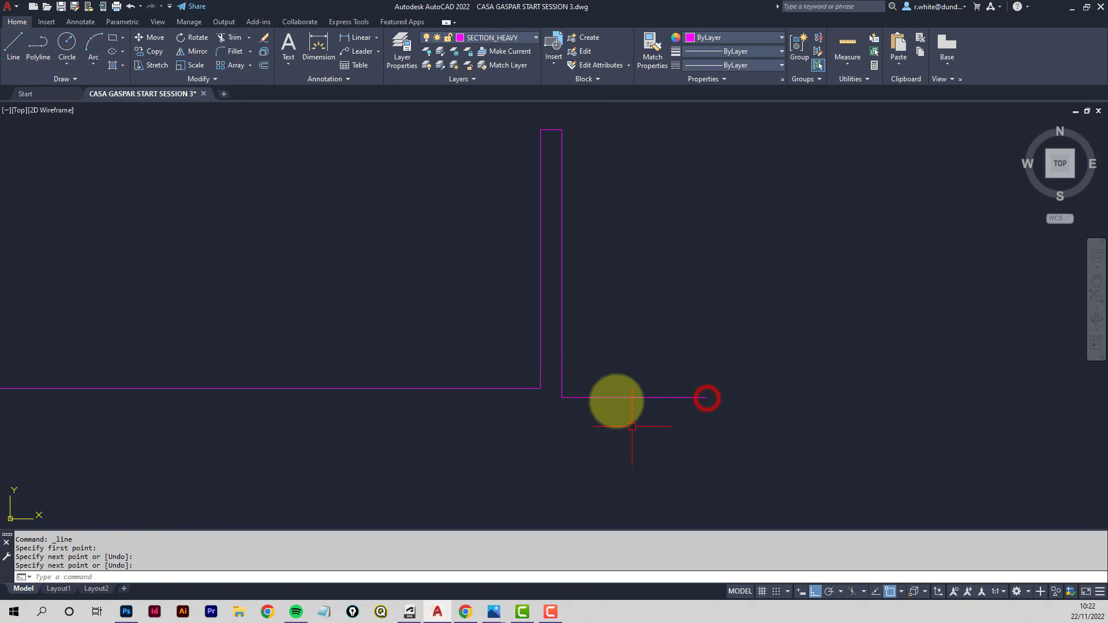
key(Return)
- Draw a vertical line from the bottom of the left wall segment down to the datum line
scroll(283, 315, down, 6)
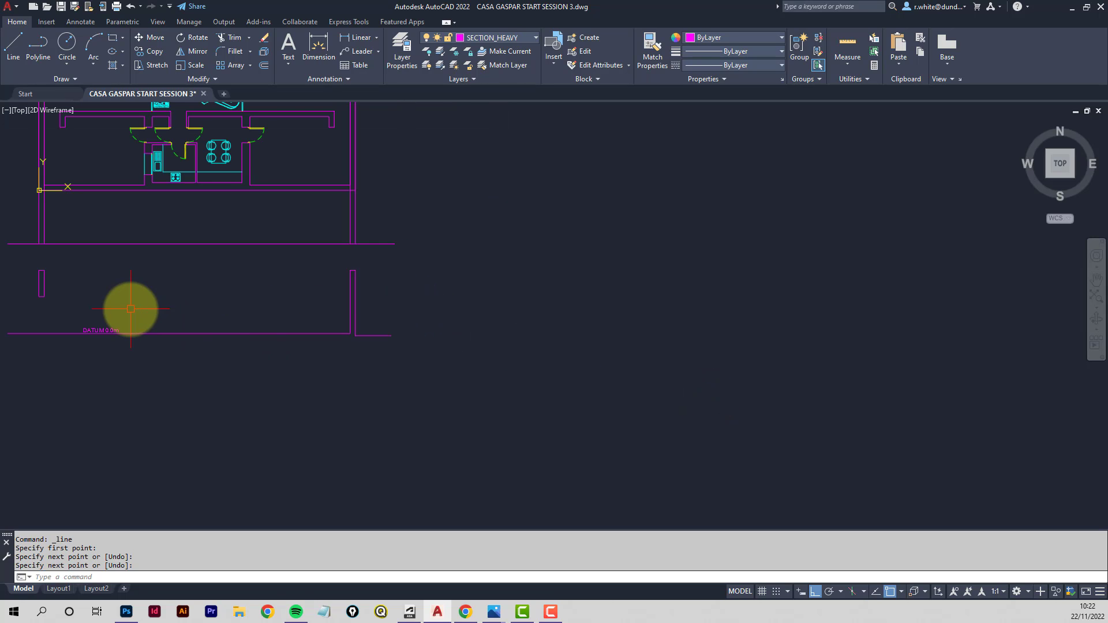
middle_drag(131, 308, 466, 318)
middle_drag(363, 261, 388, 368)
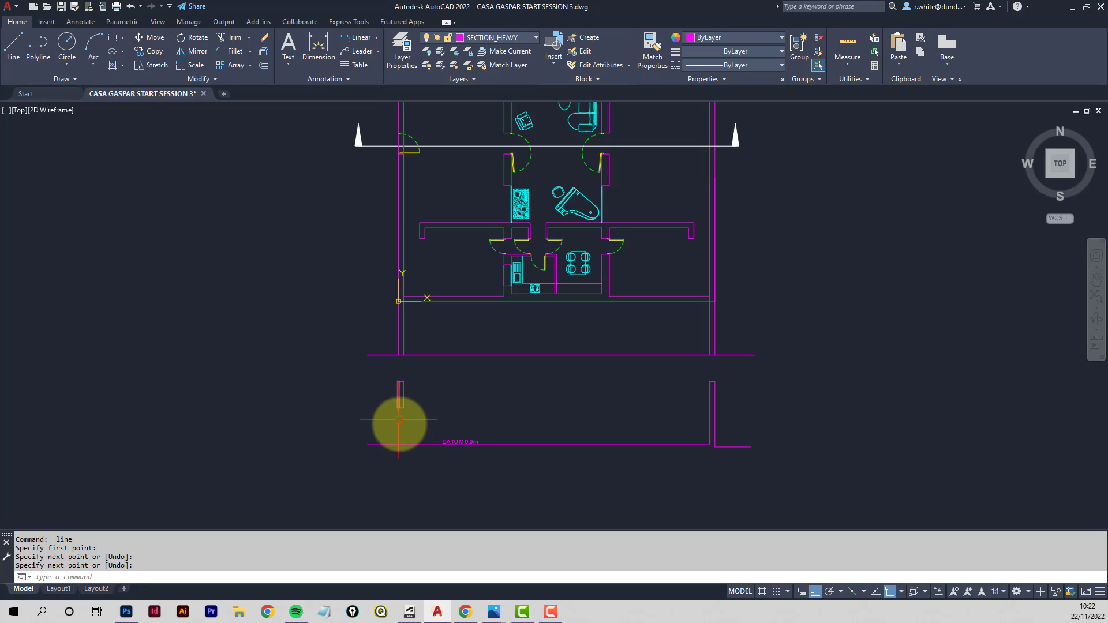
scroll(396, 436, up, 4)
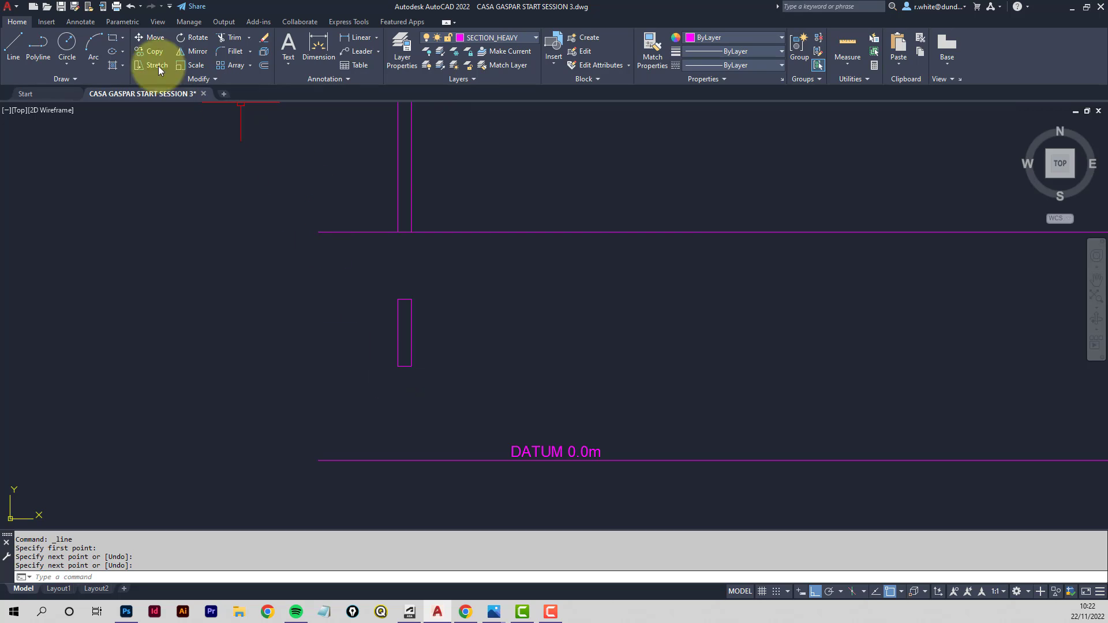
click(12, 48)
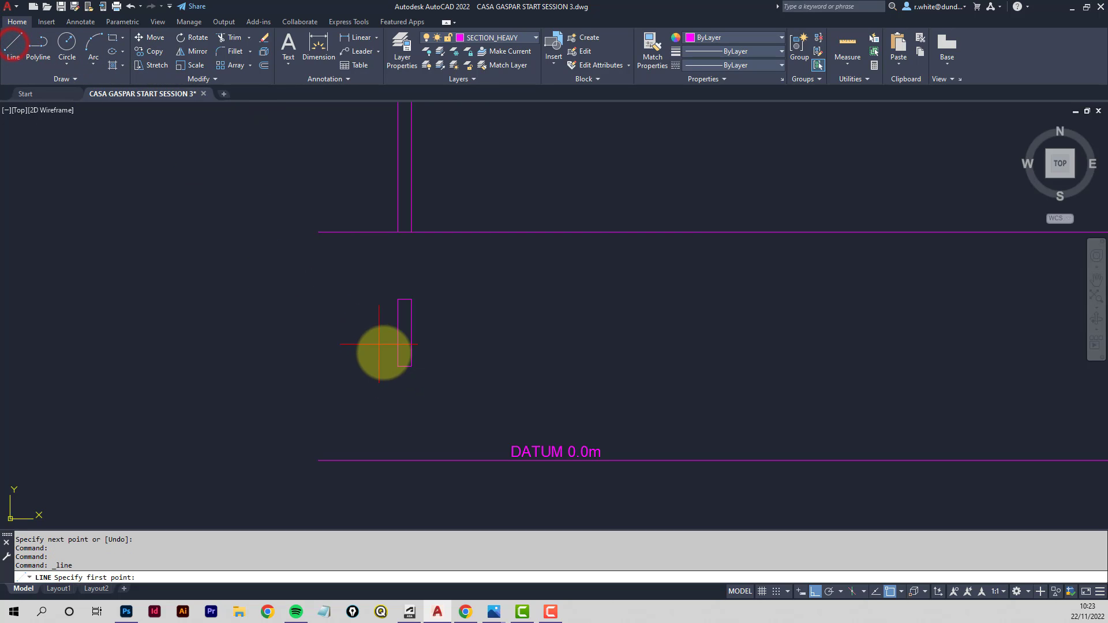
click(398, 366)
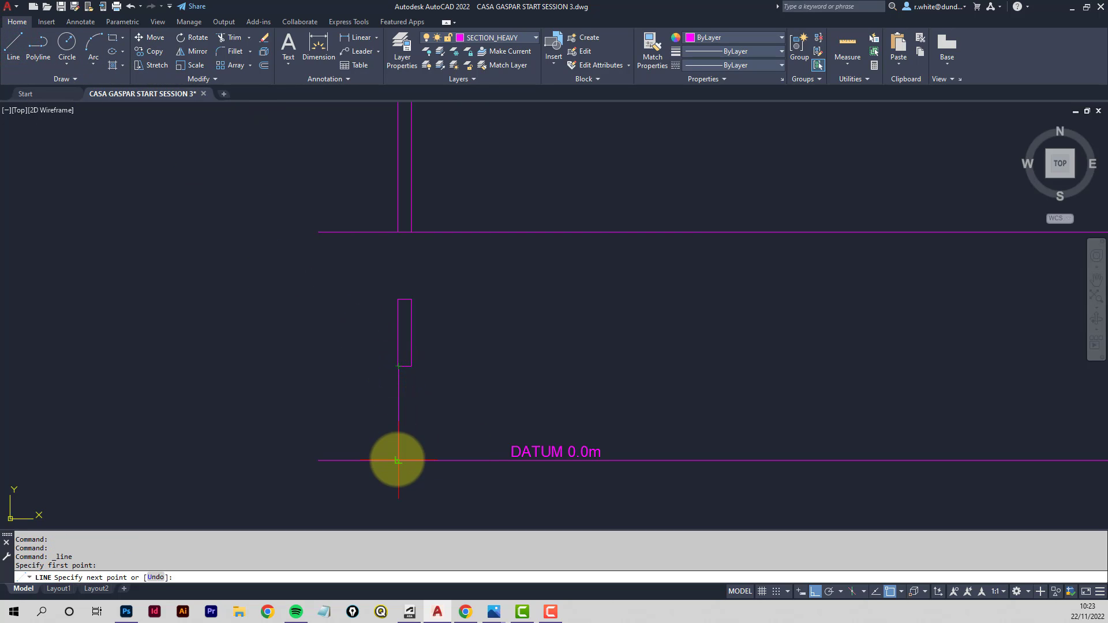
key(Return)
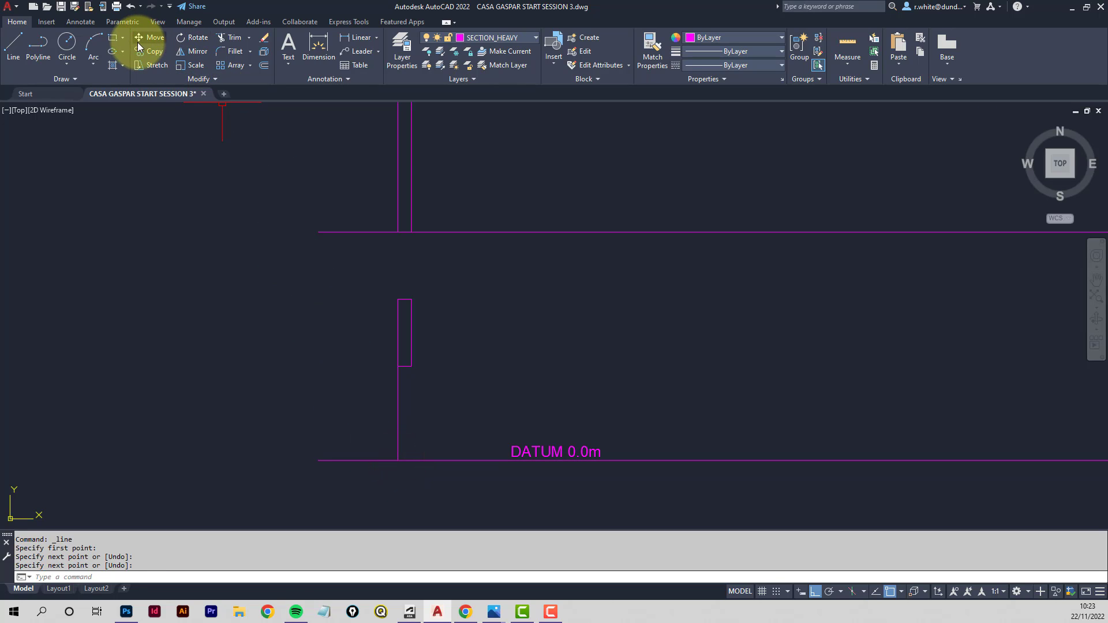
- Trim the datum line left of the left wall line, then delete that temporary vertical line
click(232, 41)
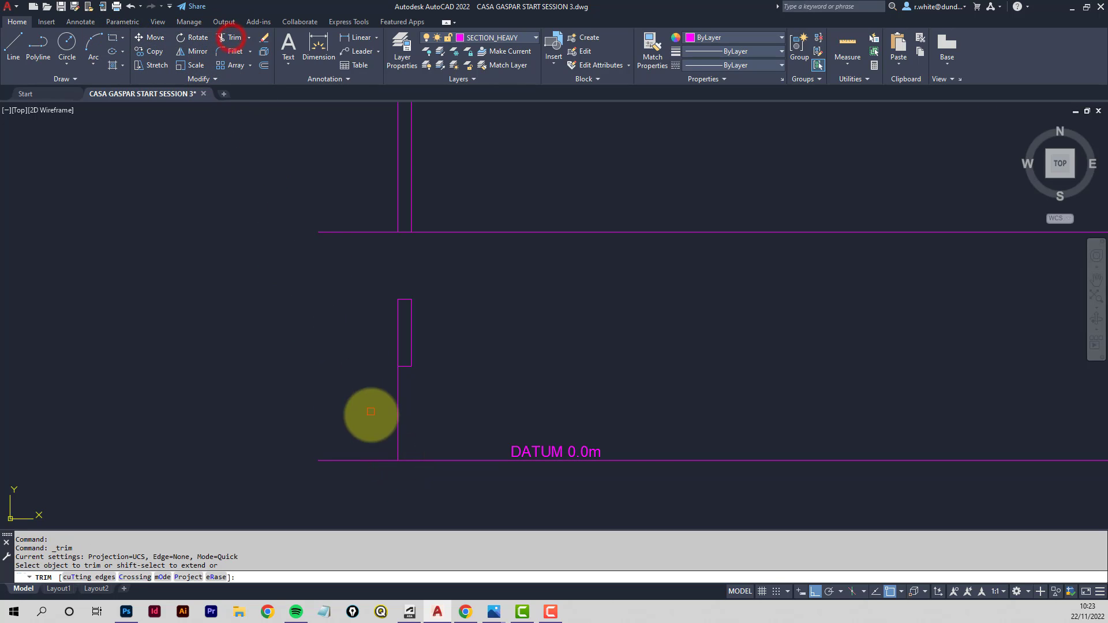
click(378, 460)
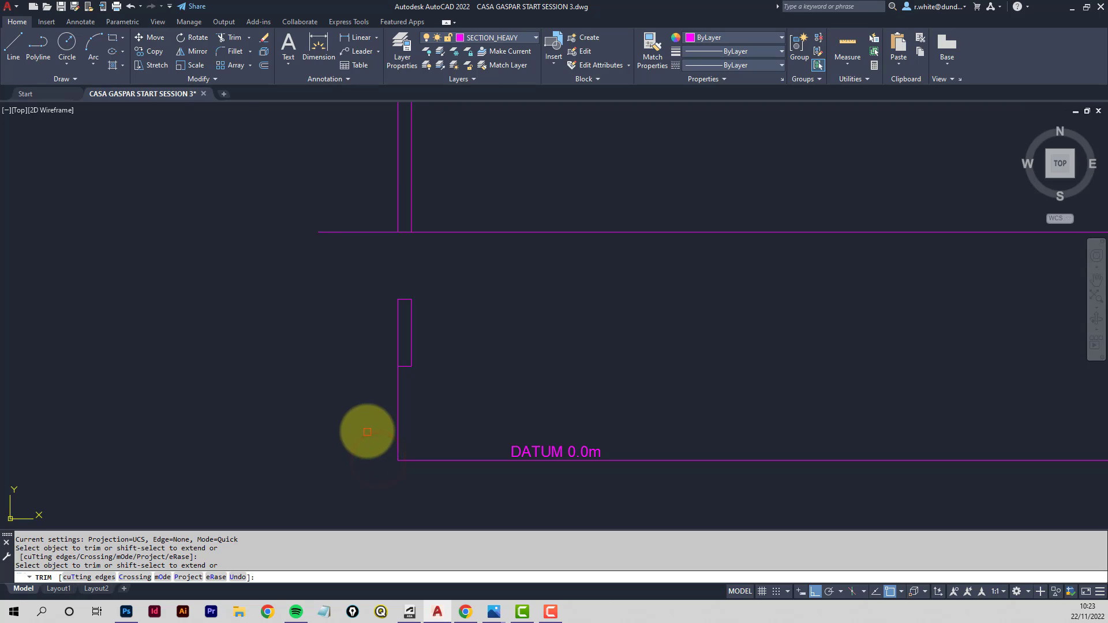
key(Escape)
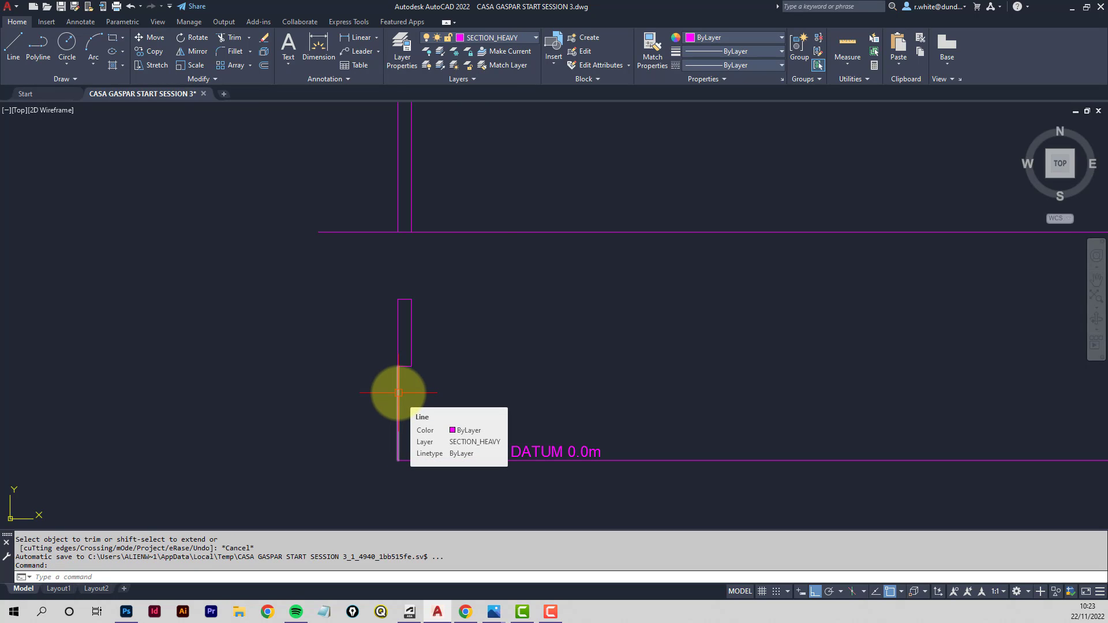
click(399, 393)
key(Delete)
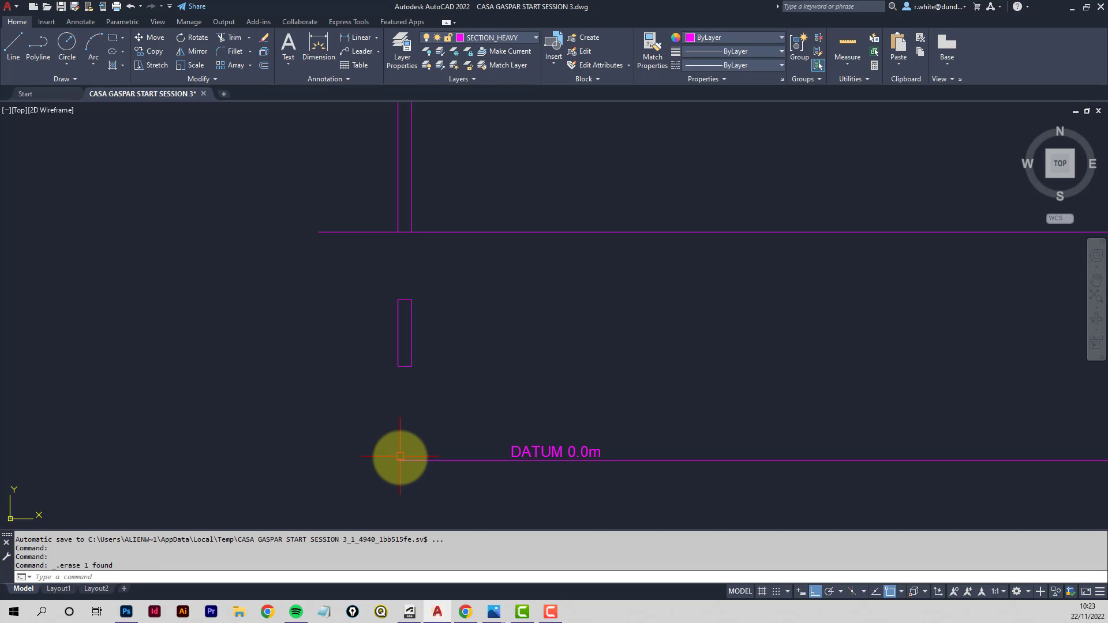
- Thaw the GROUNDSCAPE layer
middle_drag(398, 458, 455, 403)
scroll(453, 323, down, 2)
middle_drag(445, 252, 413, 413)
mouse_move(410, 263)
middle_down()
mouse_move(412, 453)
mouse_move(406, 370)
middle_up()
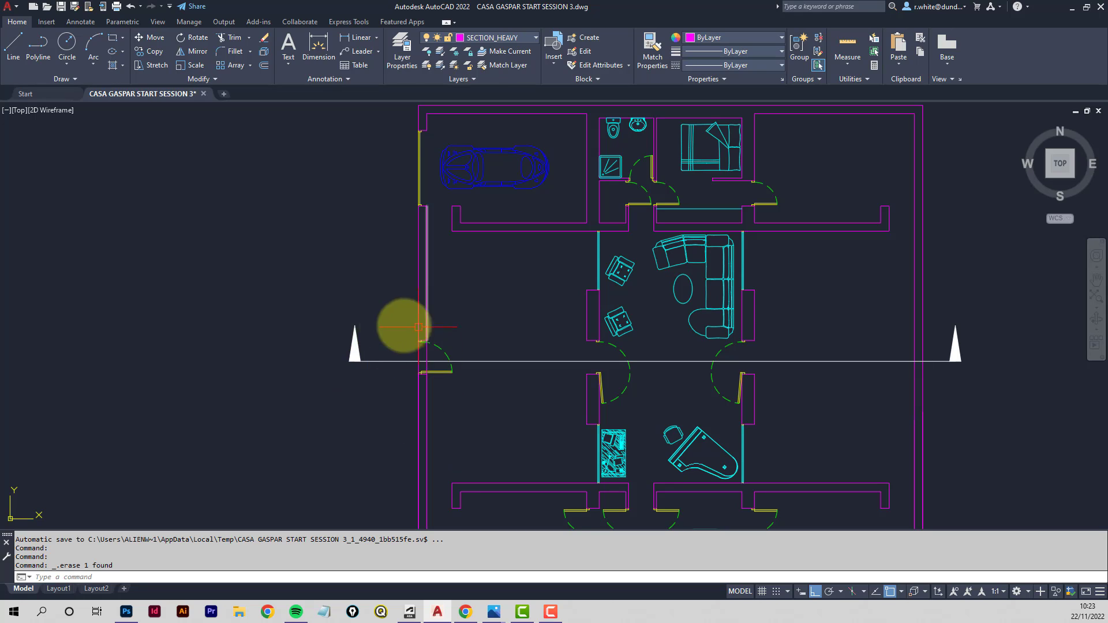
click(534, 39)
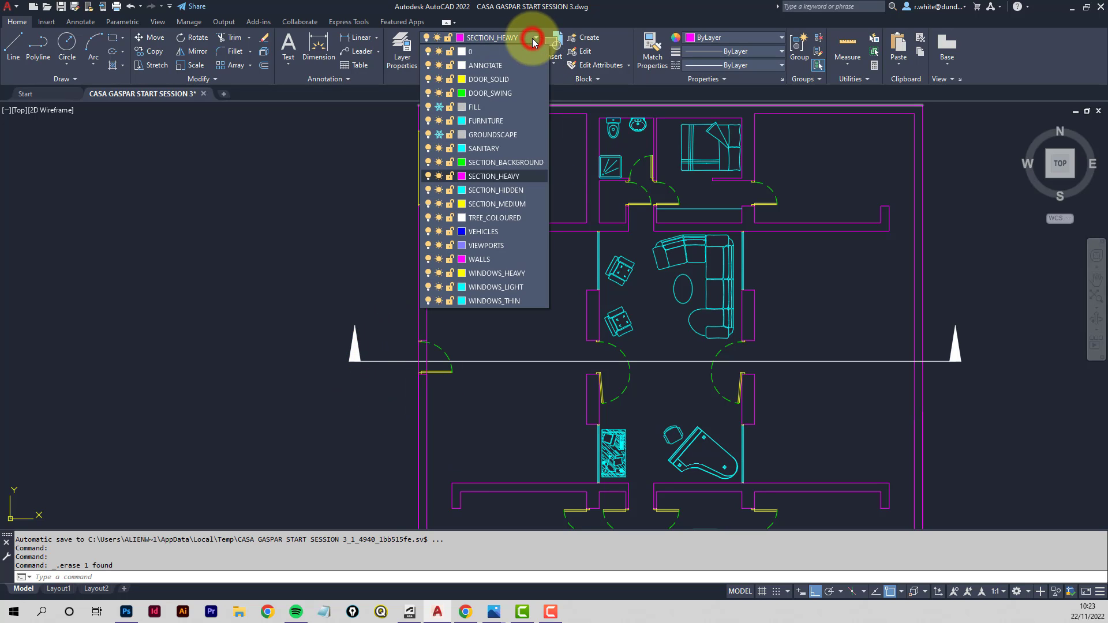
click(440, 136)
click(329, 240)
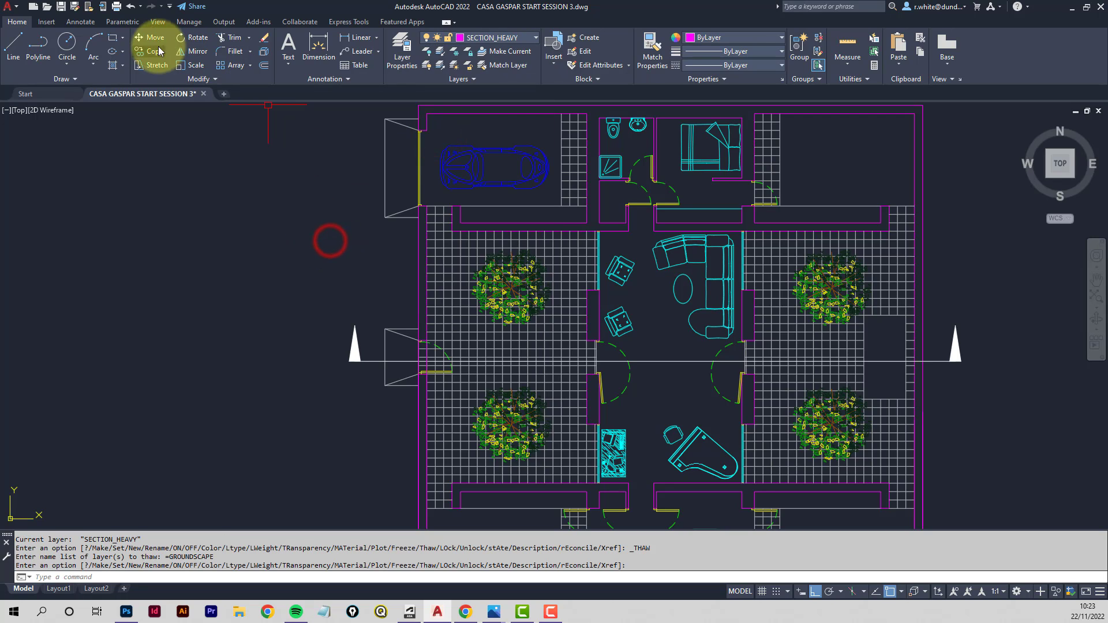
- Draw a vertical projection line from the groundscape's left edge in the plan down past the datum line
click(13, 46)
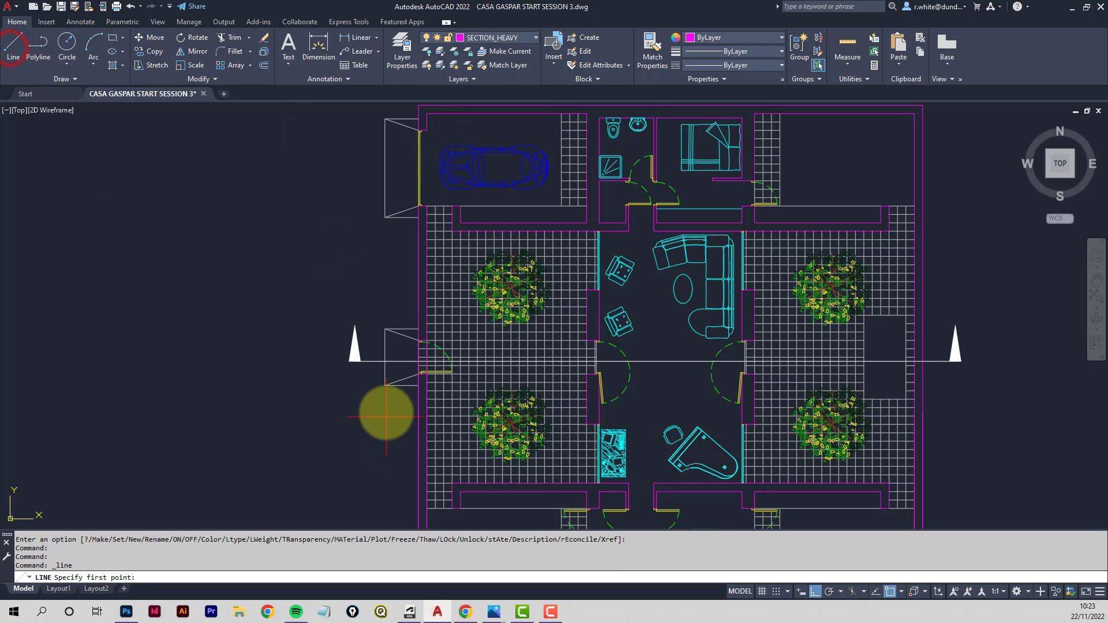
click(386, 385)
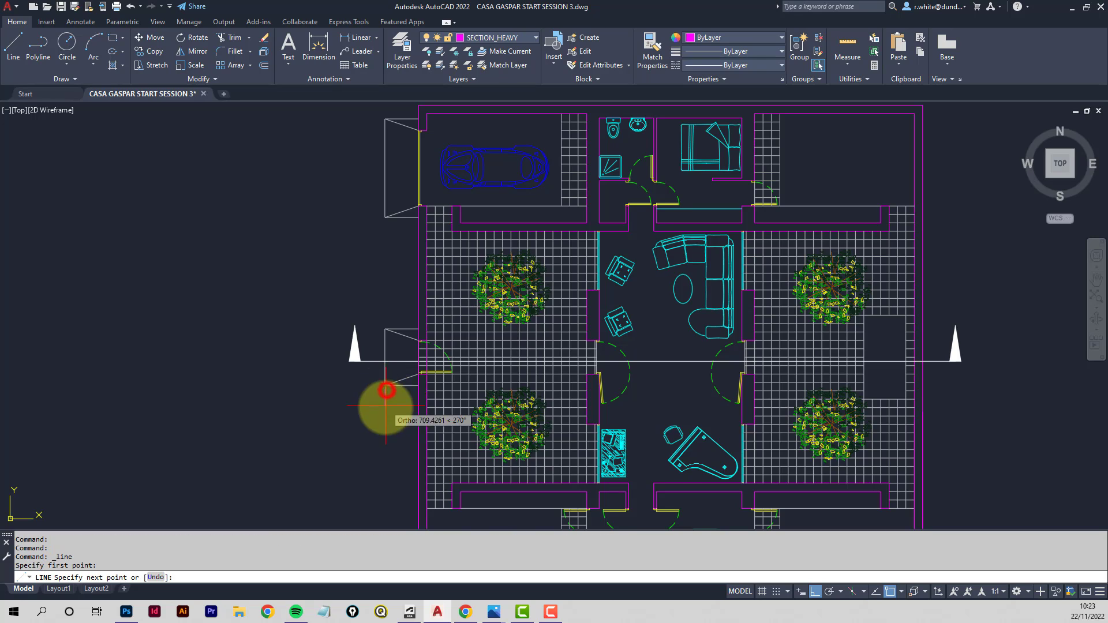
scroll(381, 404, down, 3)
middle_drag(376, 426, 378, 370)
scroll(388, 399, up, 5)
middle_drag(400, 433, 402, 349)
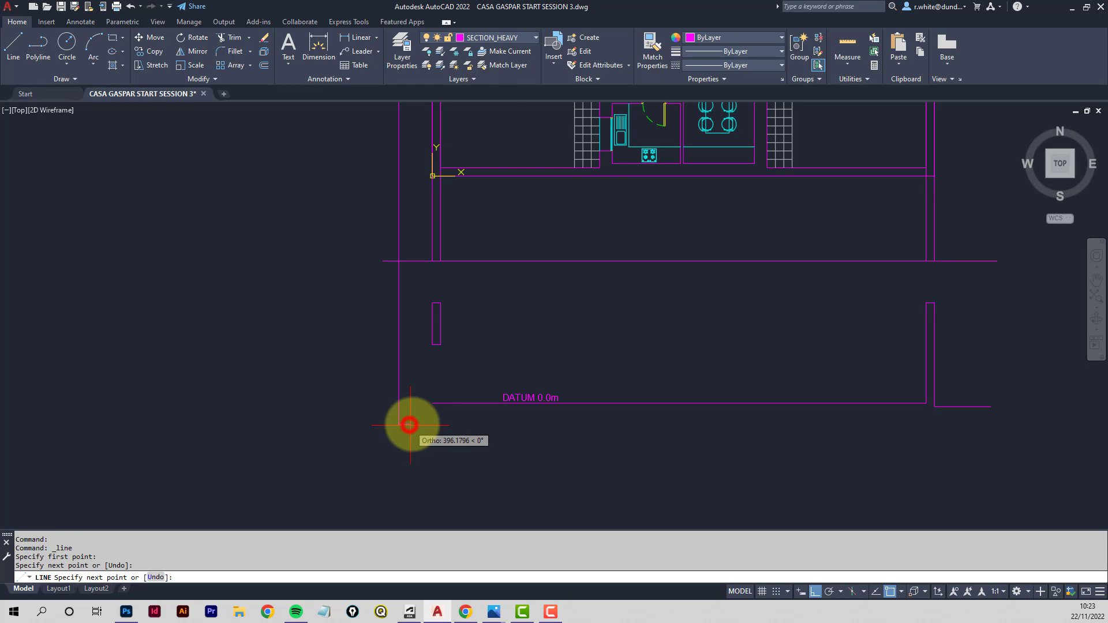
click(410, 426)
key(Return)
- Freeze the GROUNDSCAPE layer again
scroll(469, 247, down, 3)
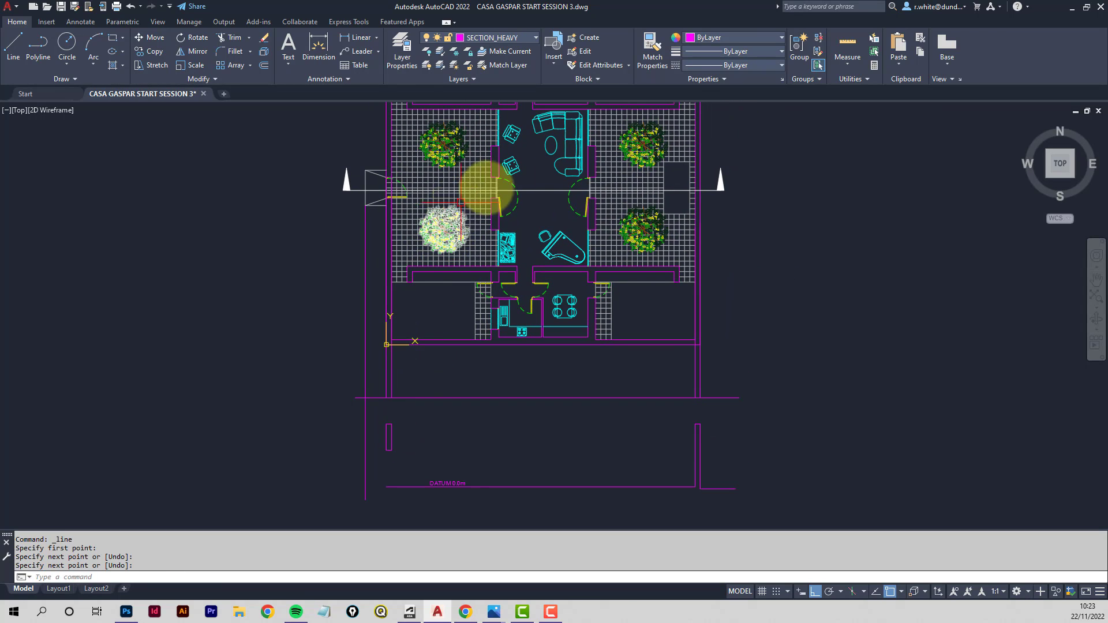
click(455, 54)
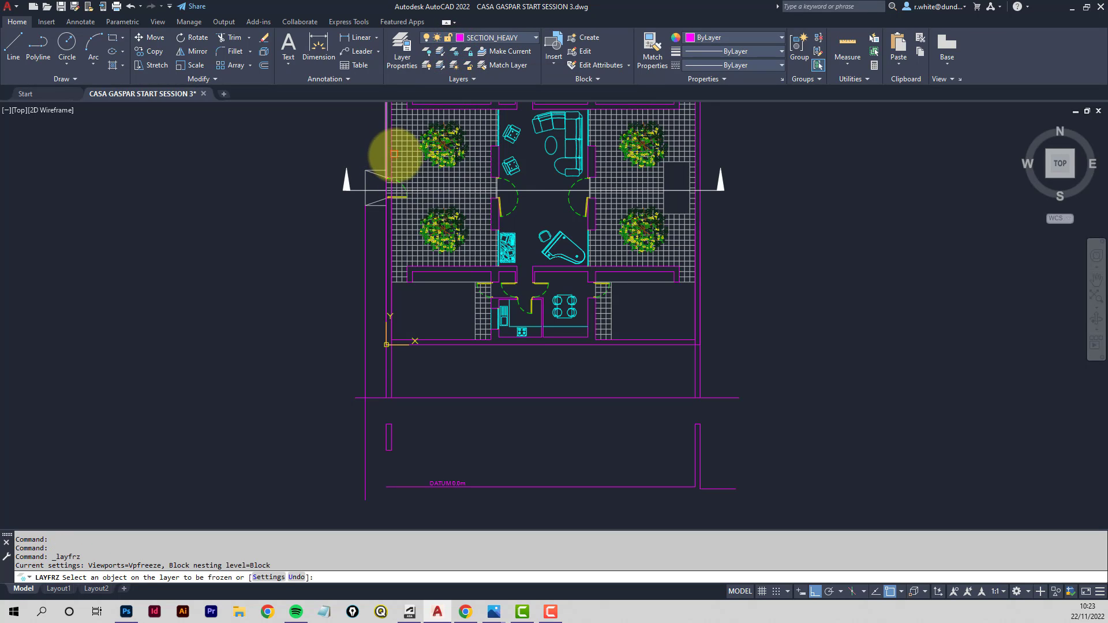
click(402, 157)
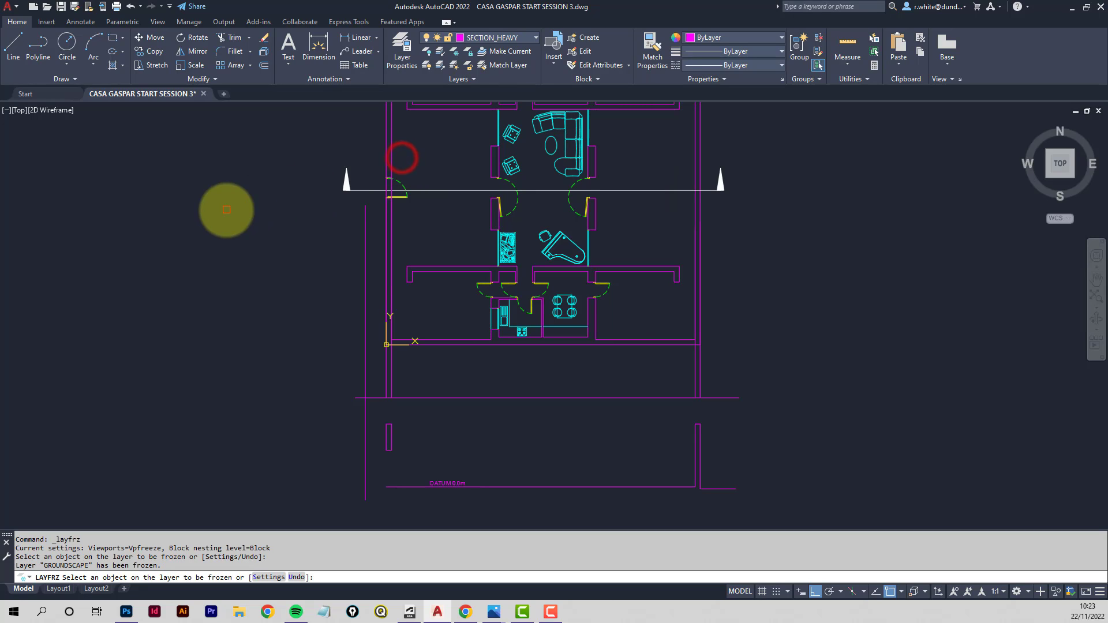
key(Escape)
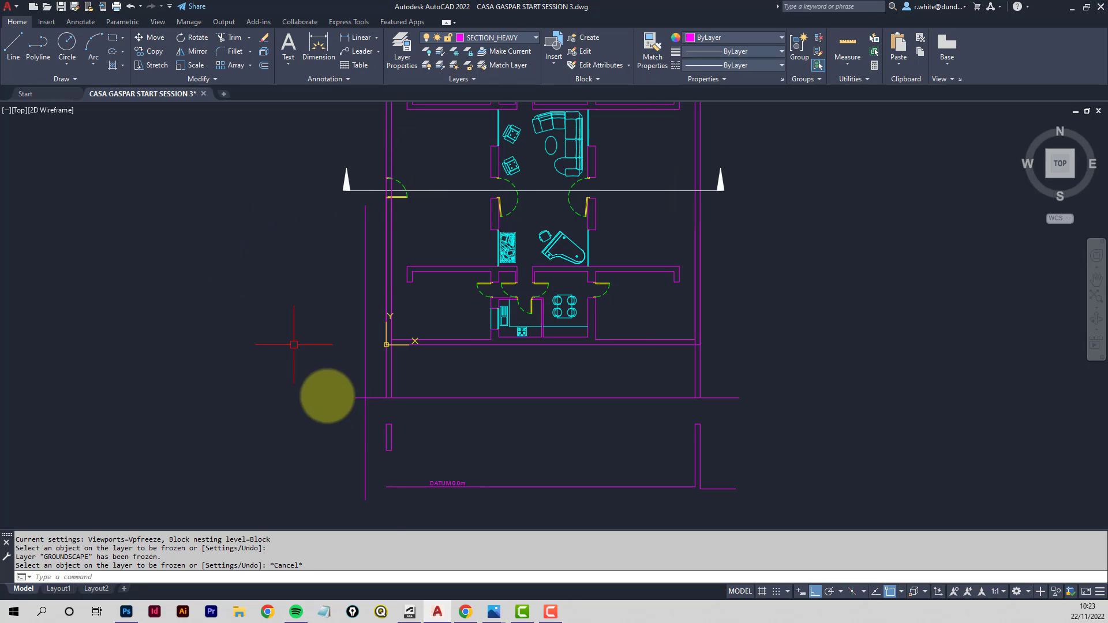
scroll(369, 496, up, 5)
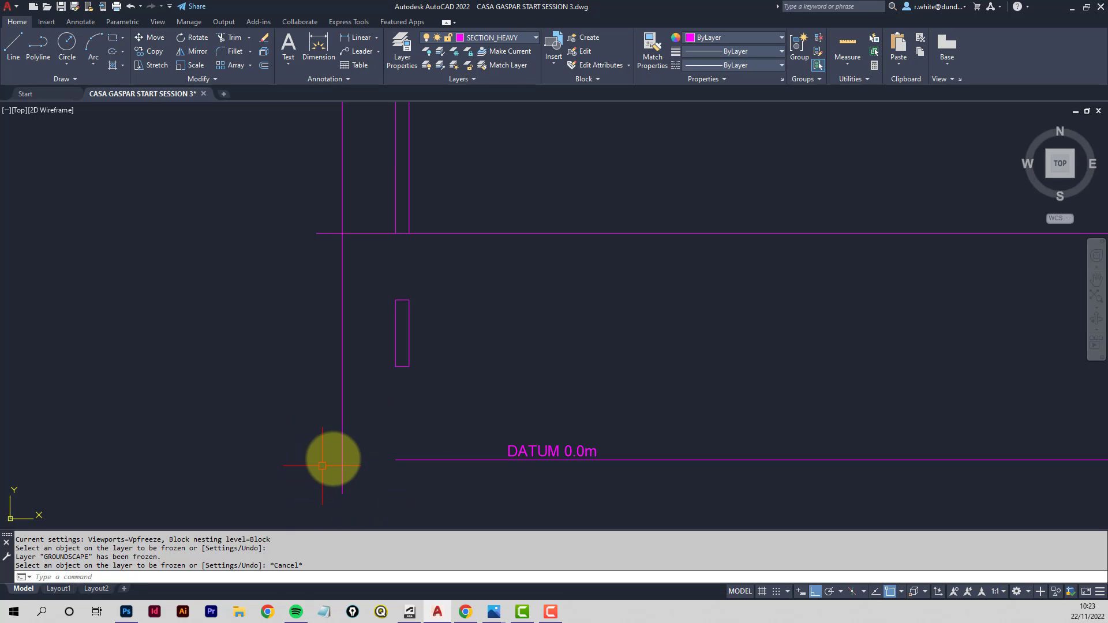
- Switch to the browser to study the reference section drawing, then return to the drawing
middle_drag(333, 460, 414, 402)
scroll(425, 422, up, 2)
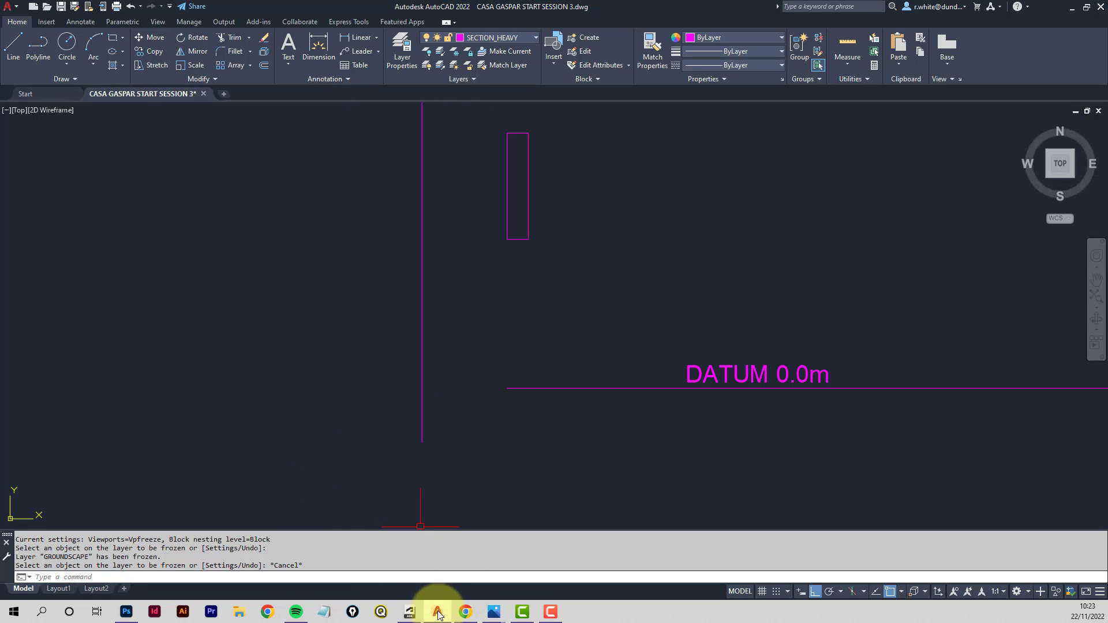
click(465, 611)
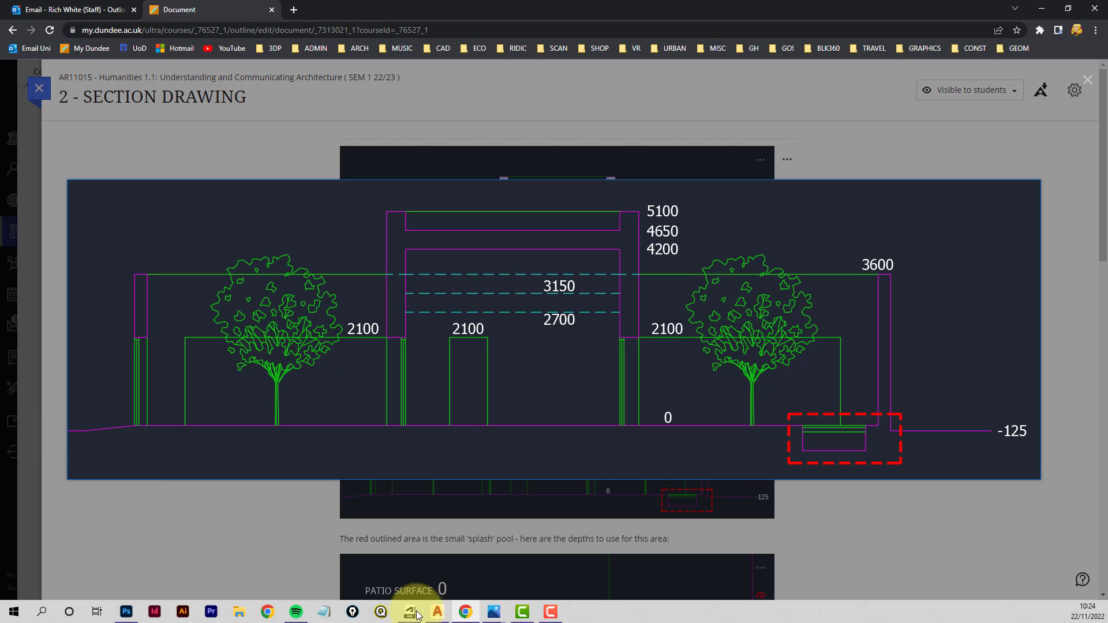
click(438, 613)
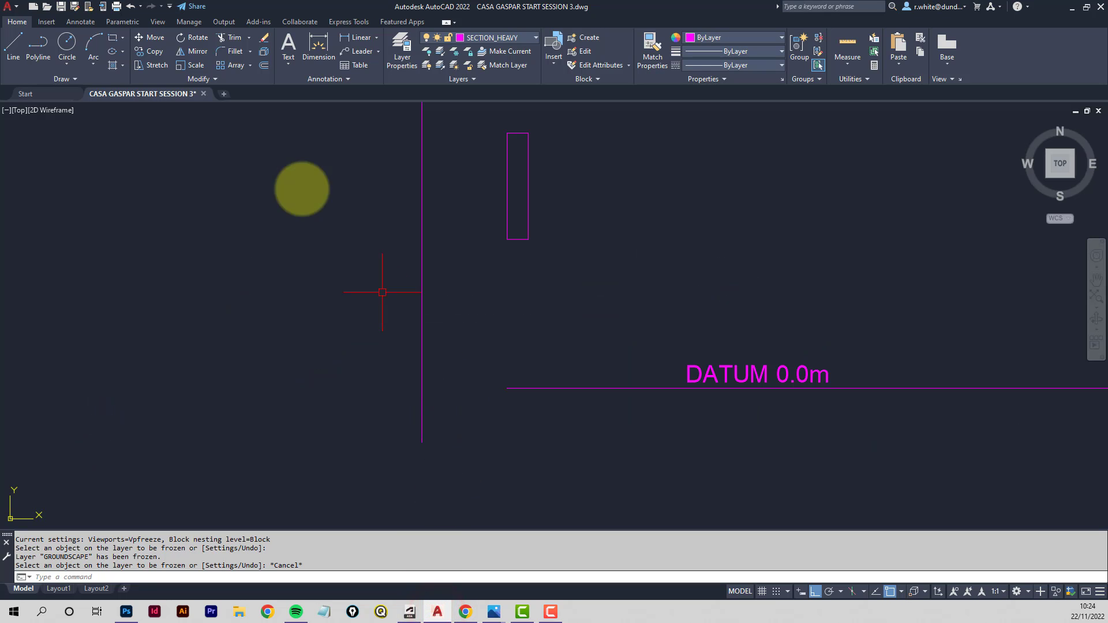
- Draw a short line along the datum from its left end to the left wall projection line
click(14, 49)
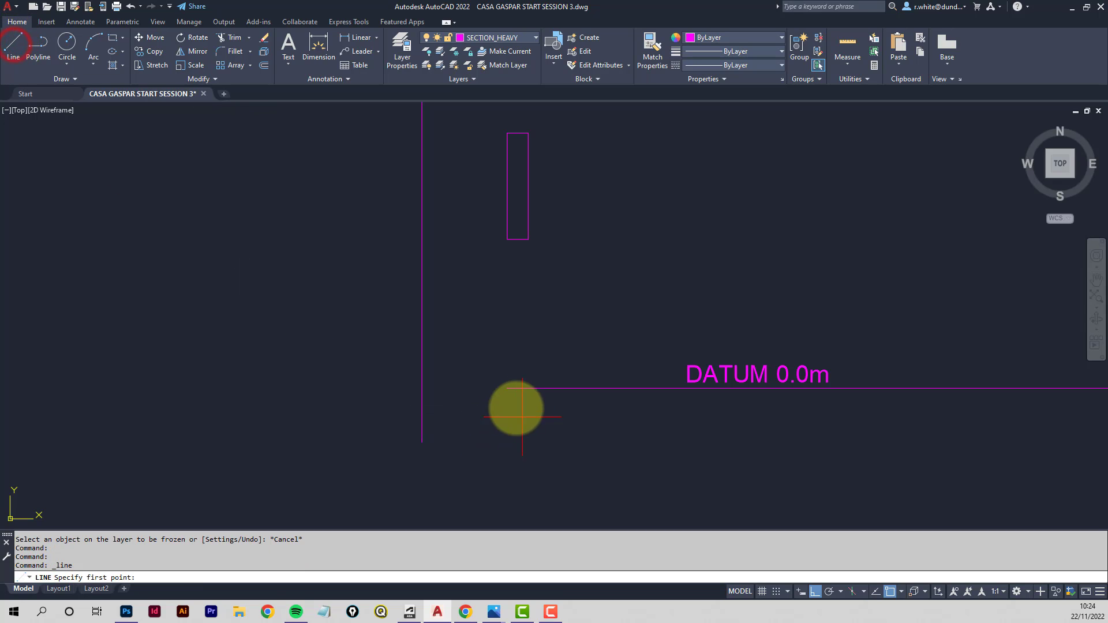
click(505, 390)
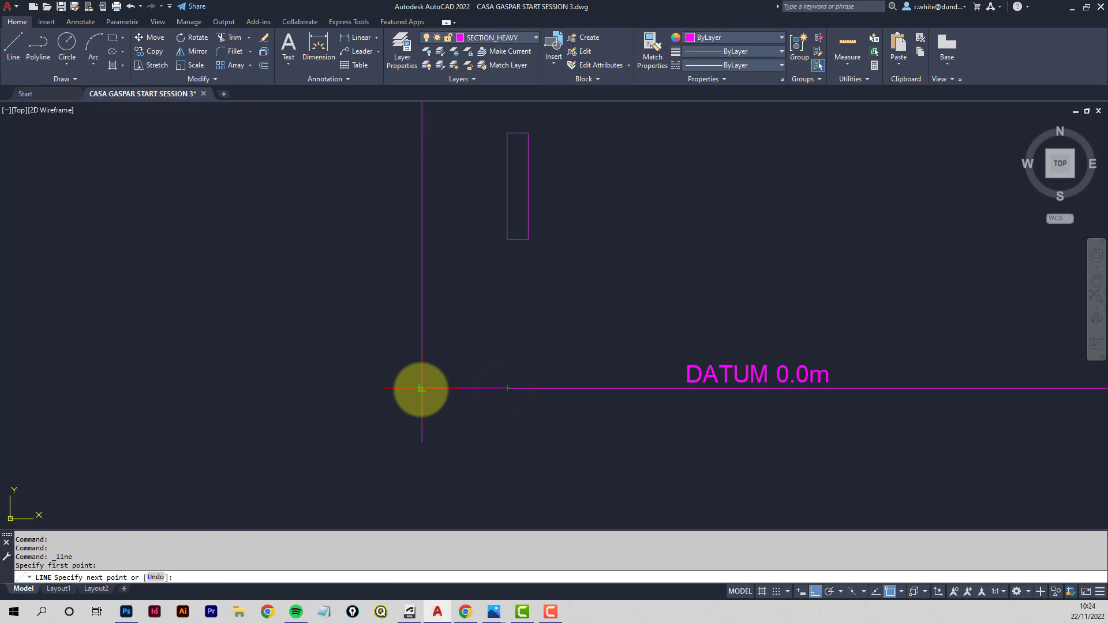
key(Return)
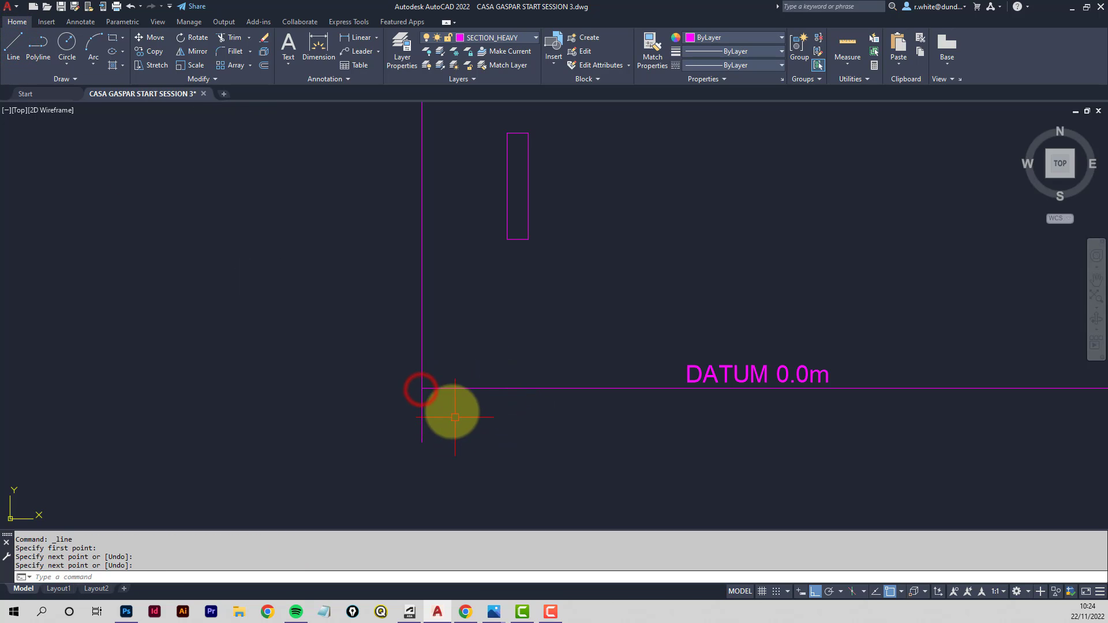
- Try stretching the short line's left end down 1253, then undo the stretch
click(435, 389)
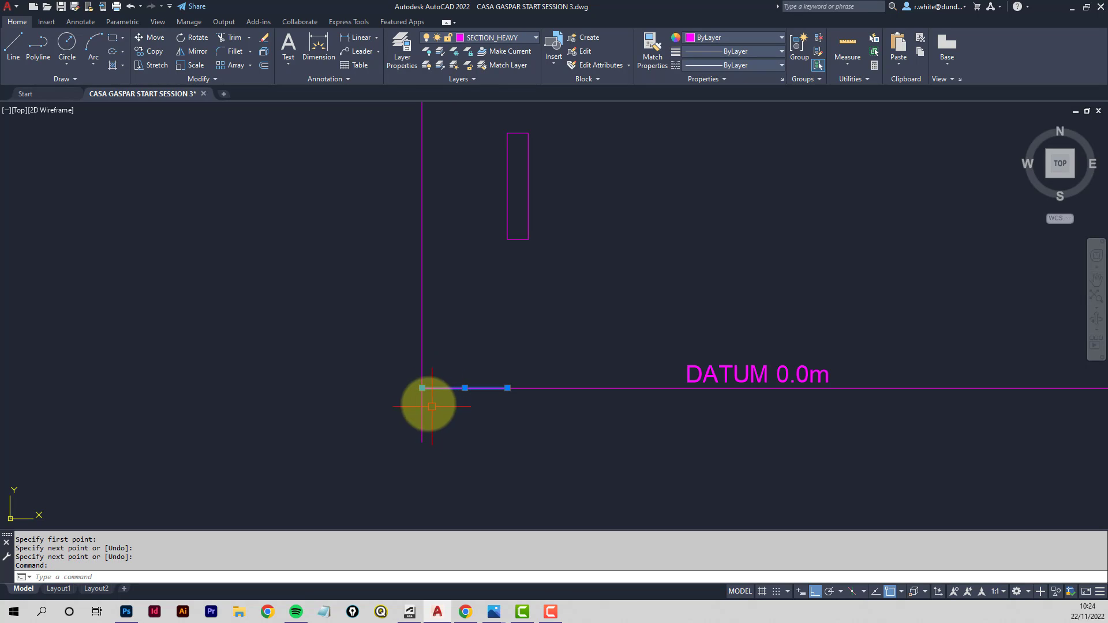
click(422, 388)
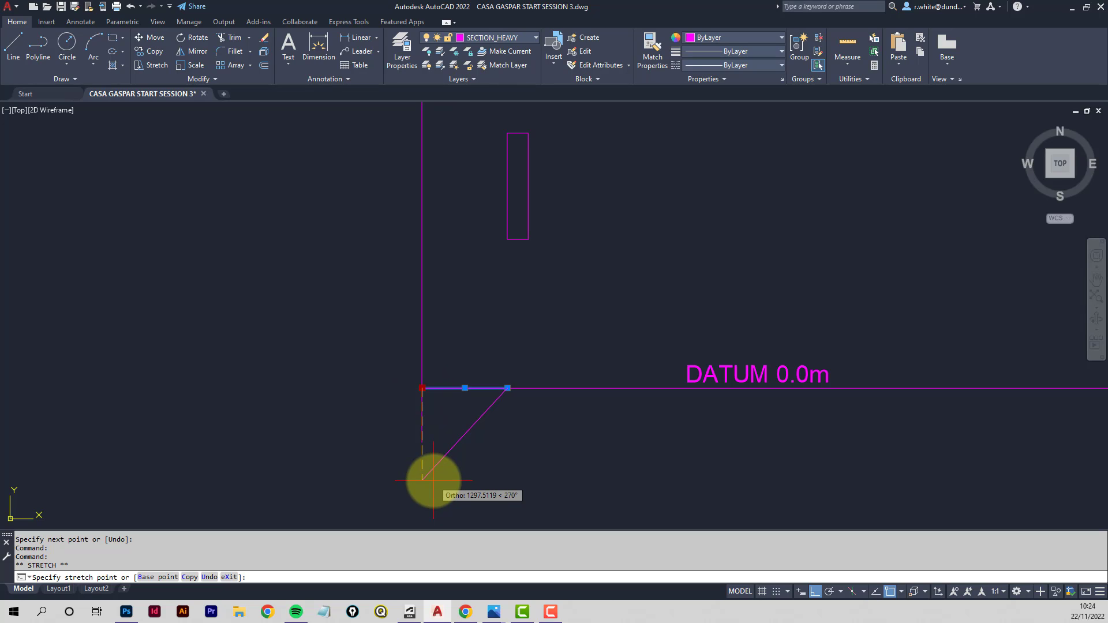
text(1253)
key(Return)
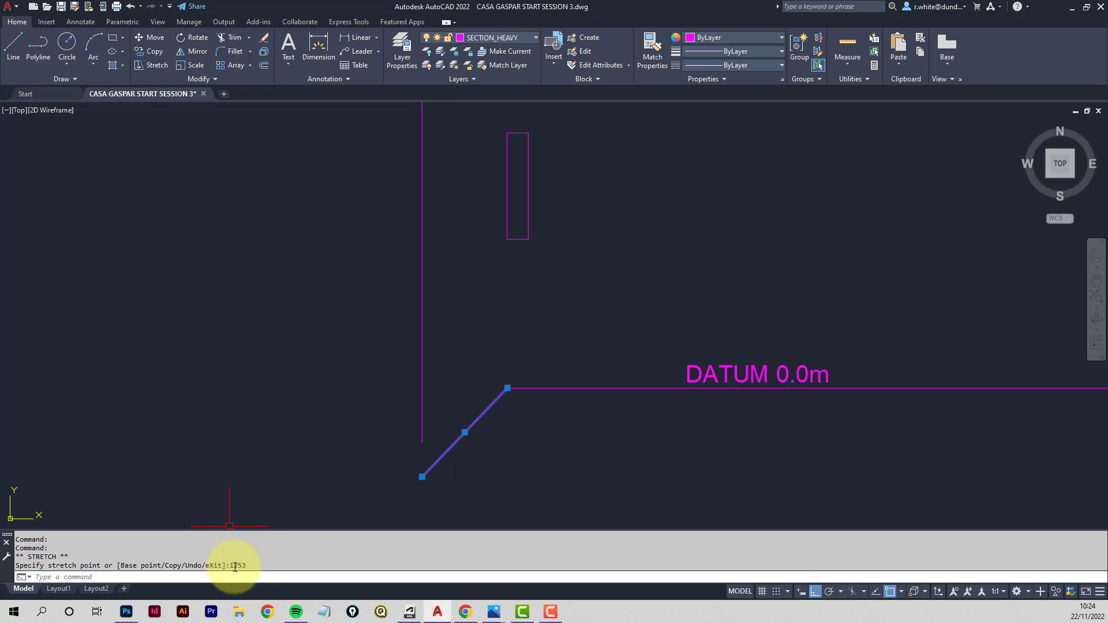
key(ctrl+z)
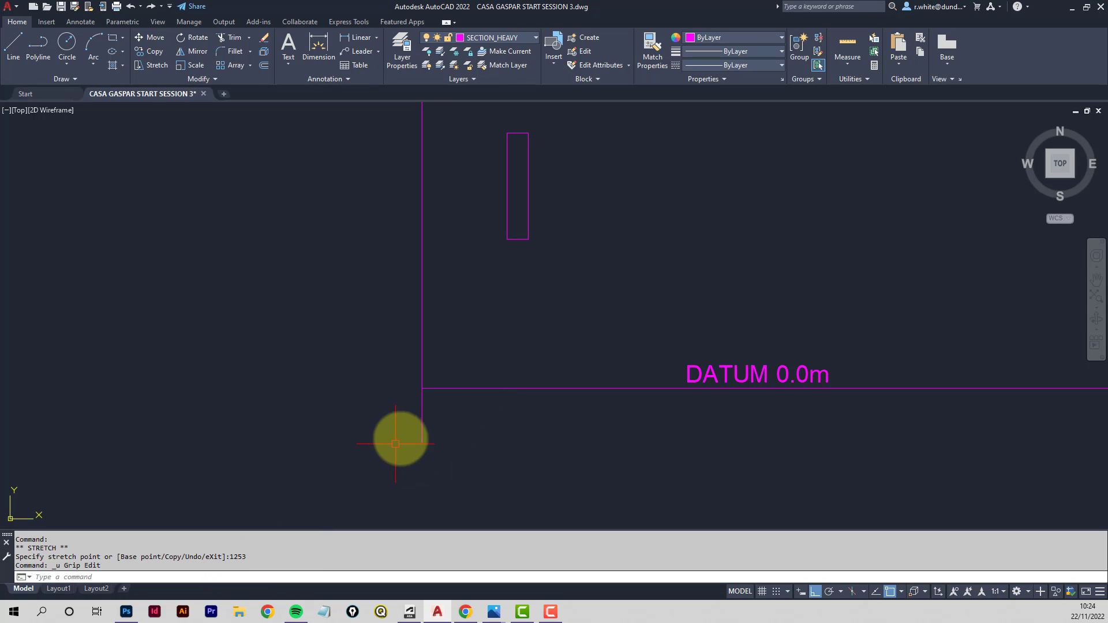
- Stretch the short line's left end down 125 to form a sloping ground edge
click(445, 389)
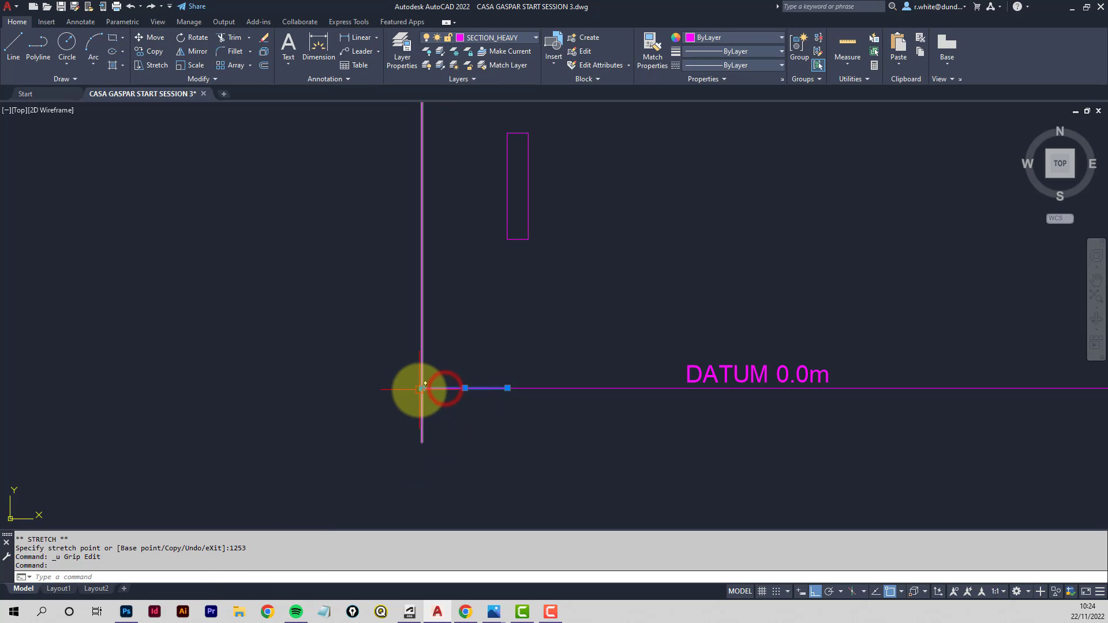
click(422, 388)
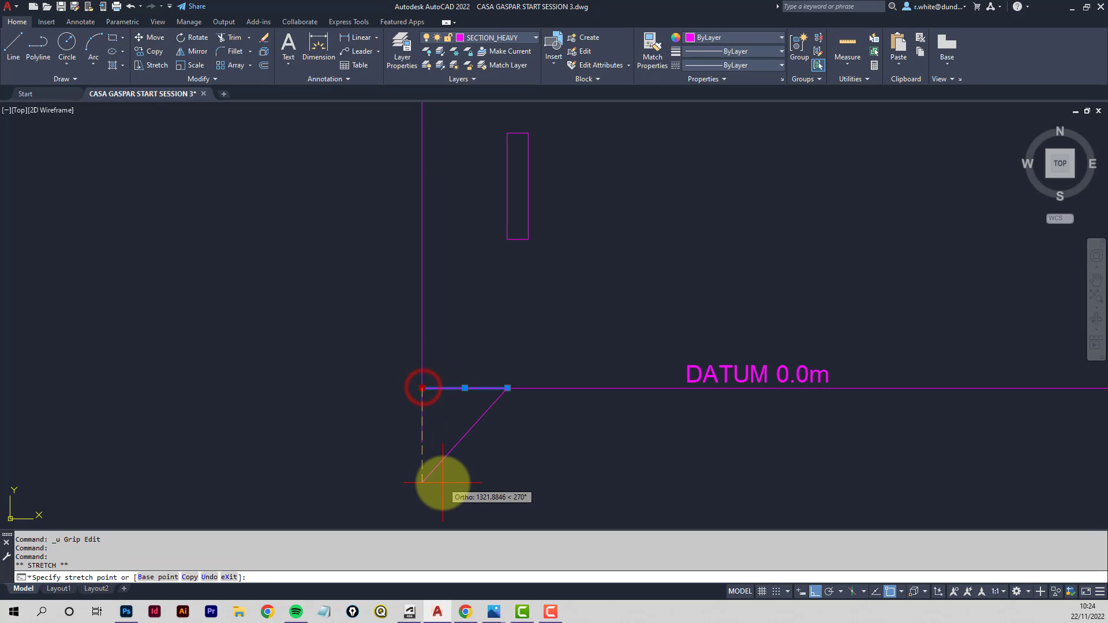
key(Return)
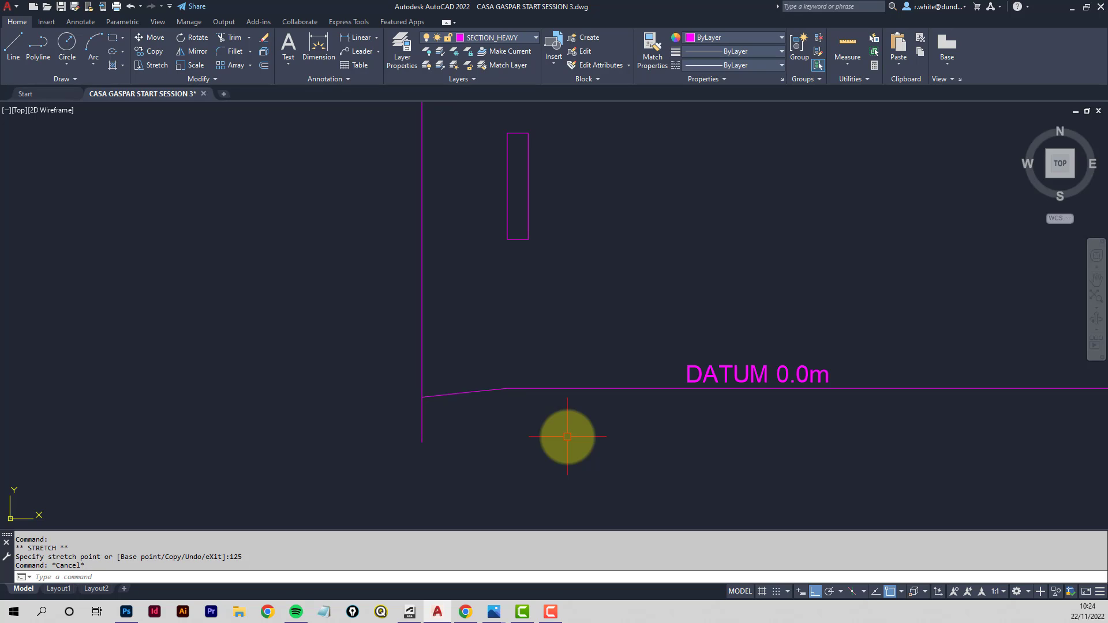
key(Escape)
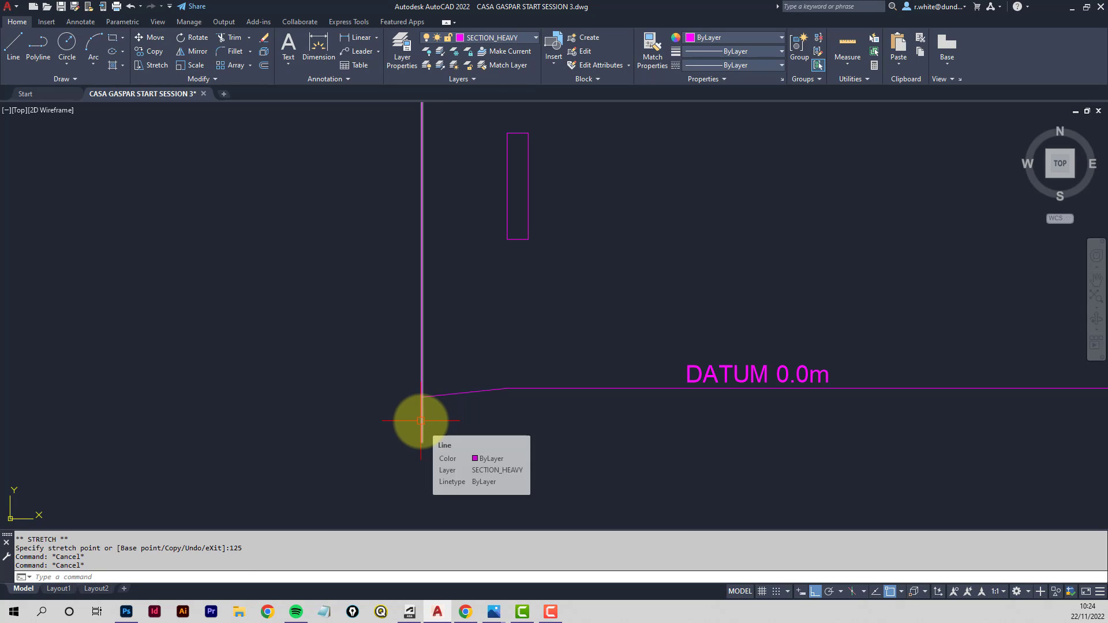
- Delete the vertical left projection line and draw a horizontal ground line leftward from the slope's lower end
click(420, 421)
key(Delete)
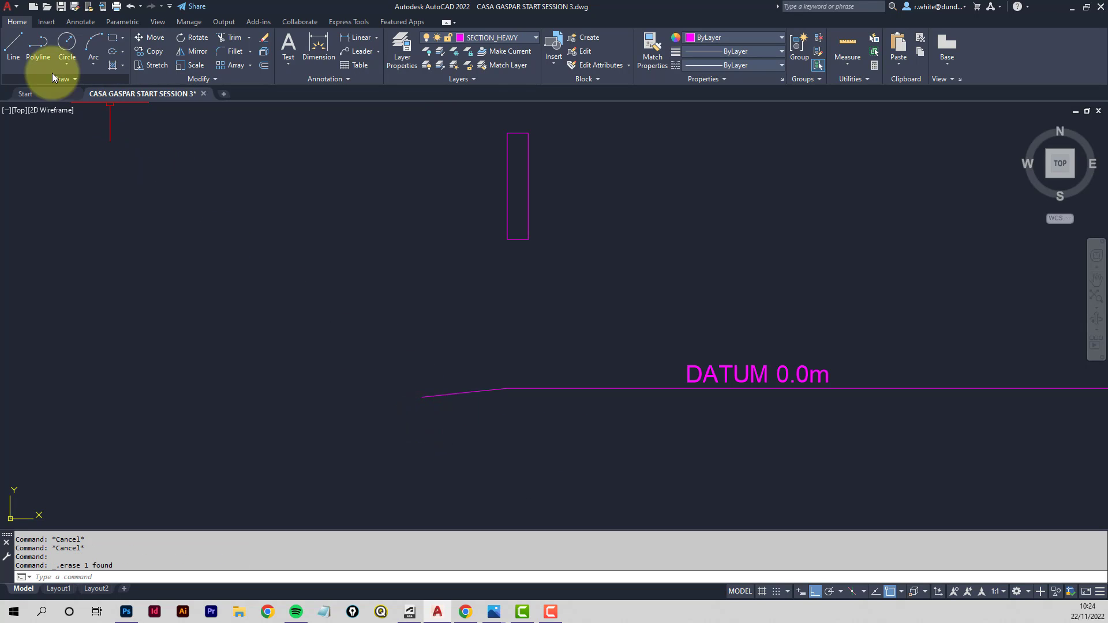
click(13, 58)
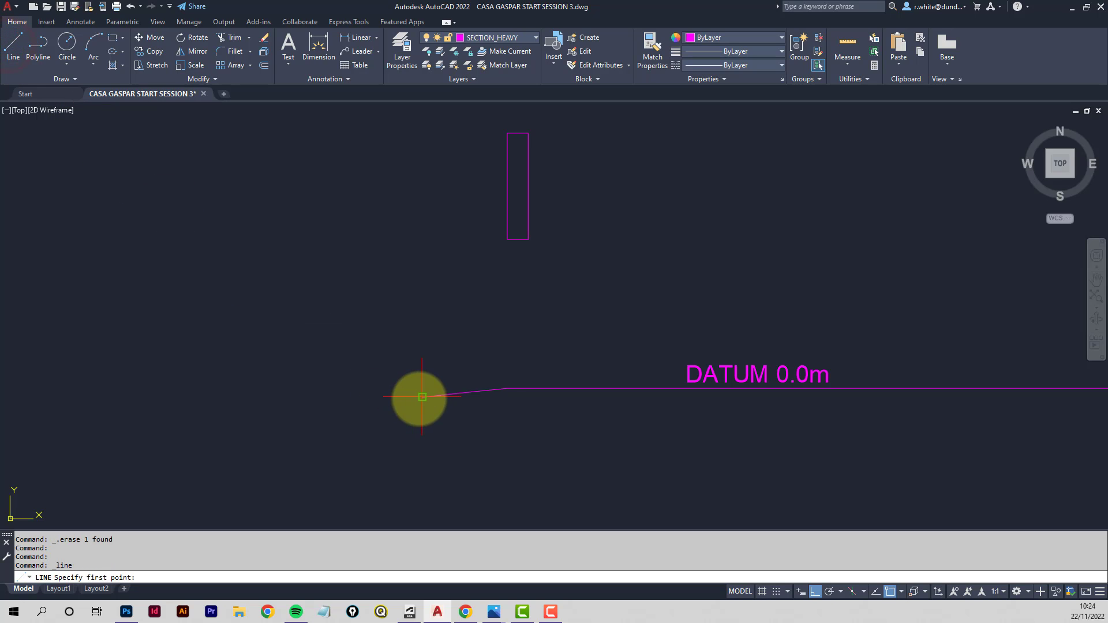
click(422, 397)
click(306, 397)
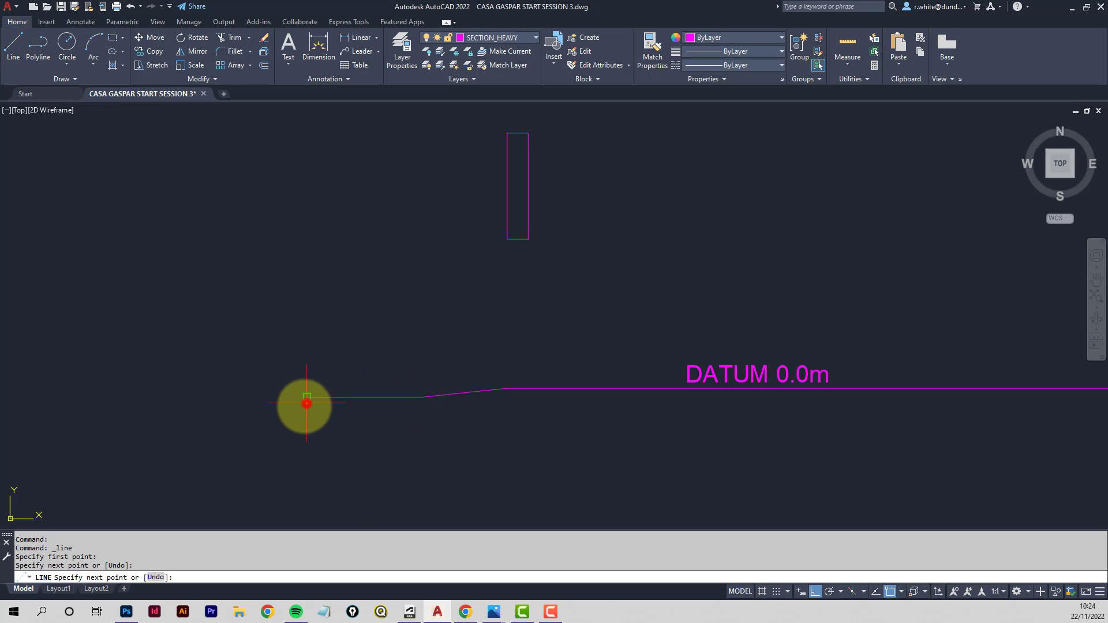
key(Return)
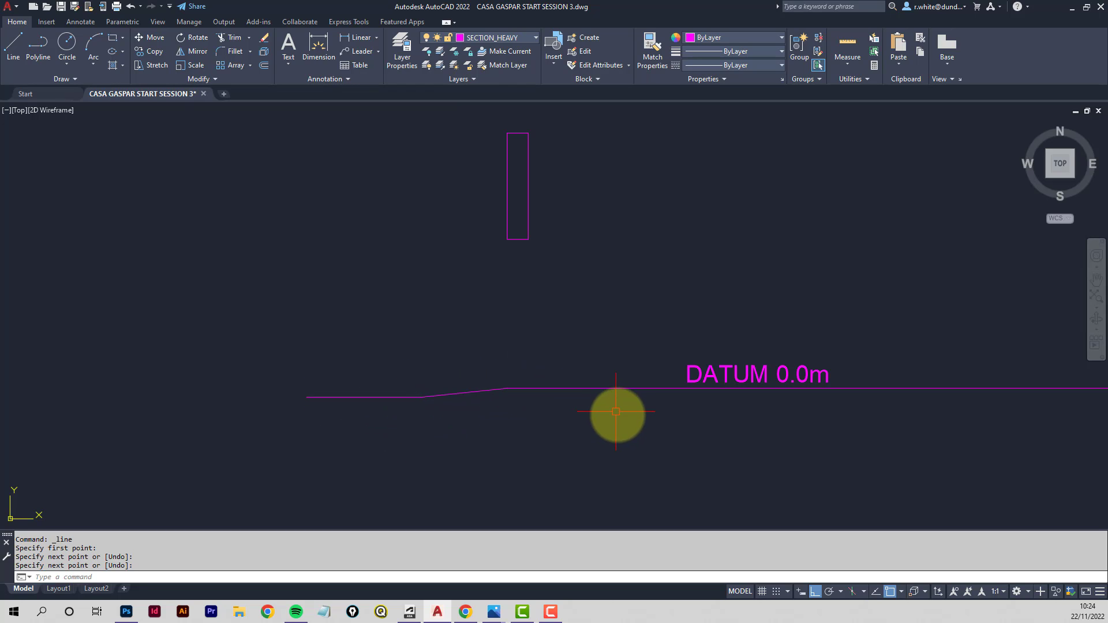
- Delete the four vertical wall projection lines between the plan and the section
scroll(620, 417, down, 5)
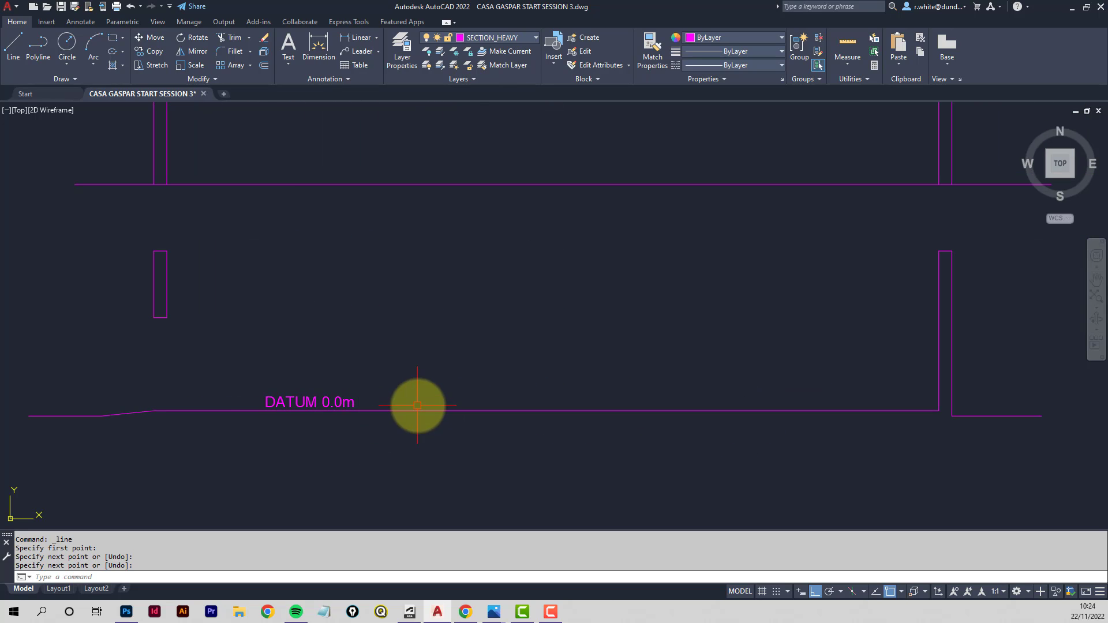
middle_drag(438, 374, 442, 405)
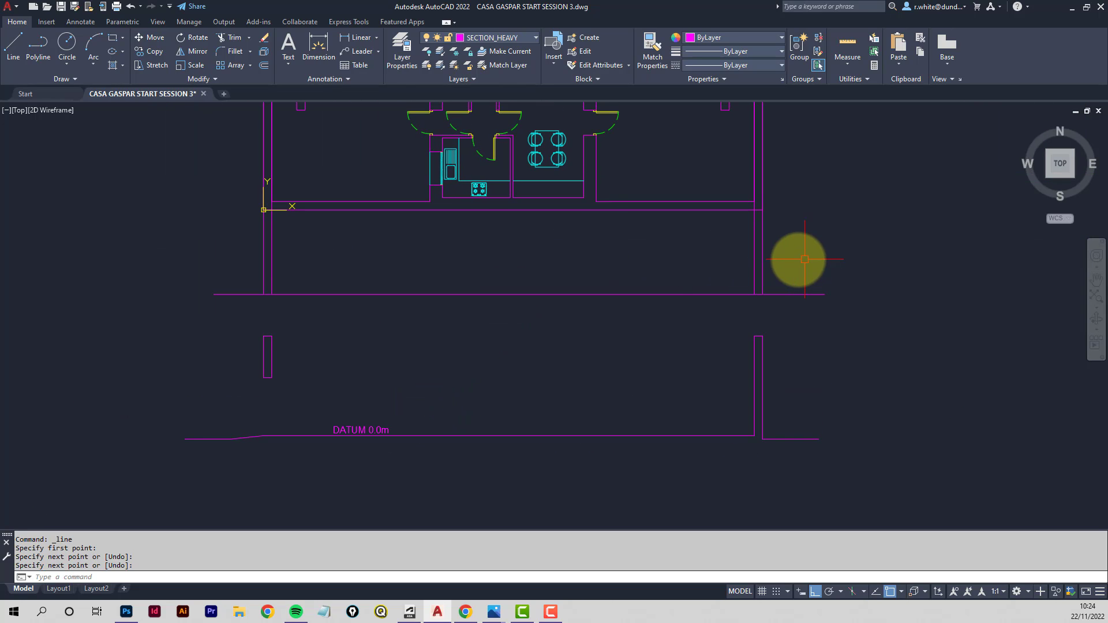
click(785, 240)
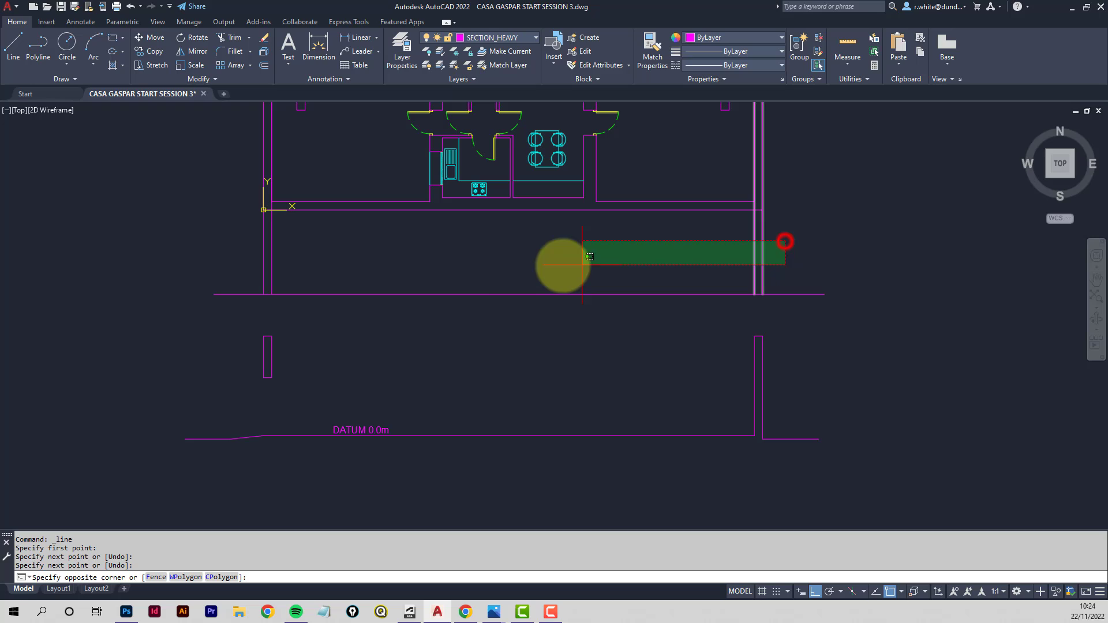
click(218, 268)
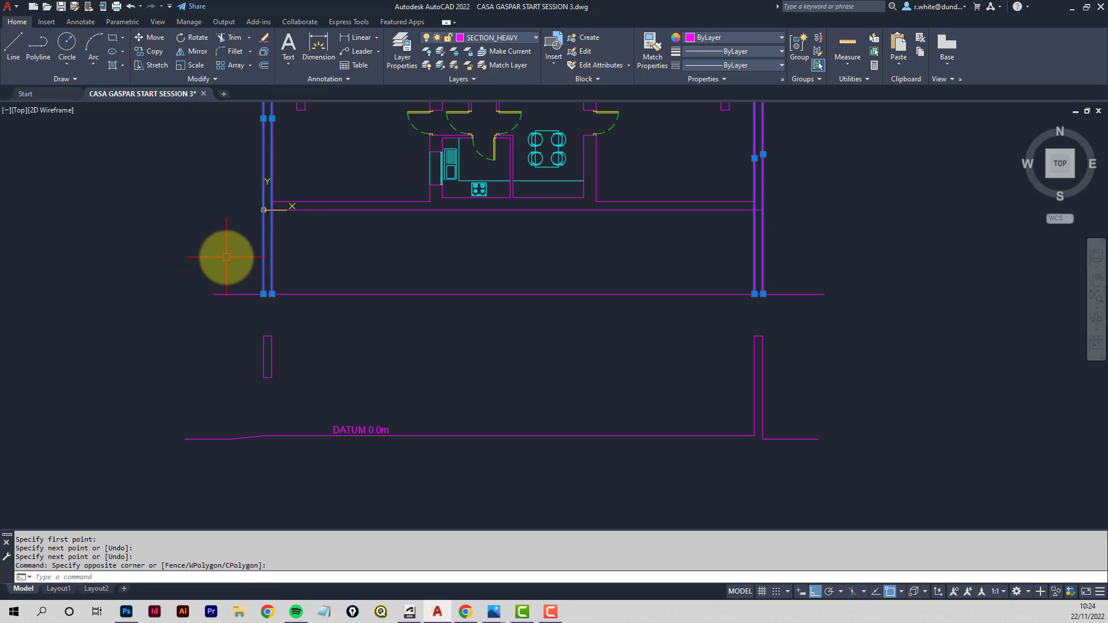
key(Delete)
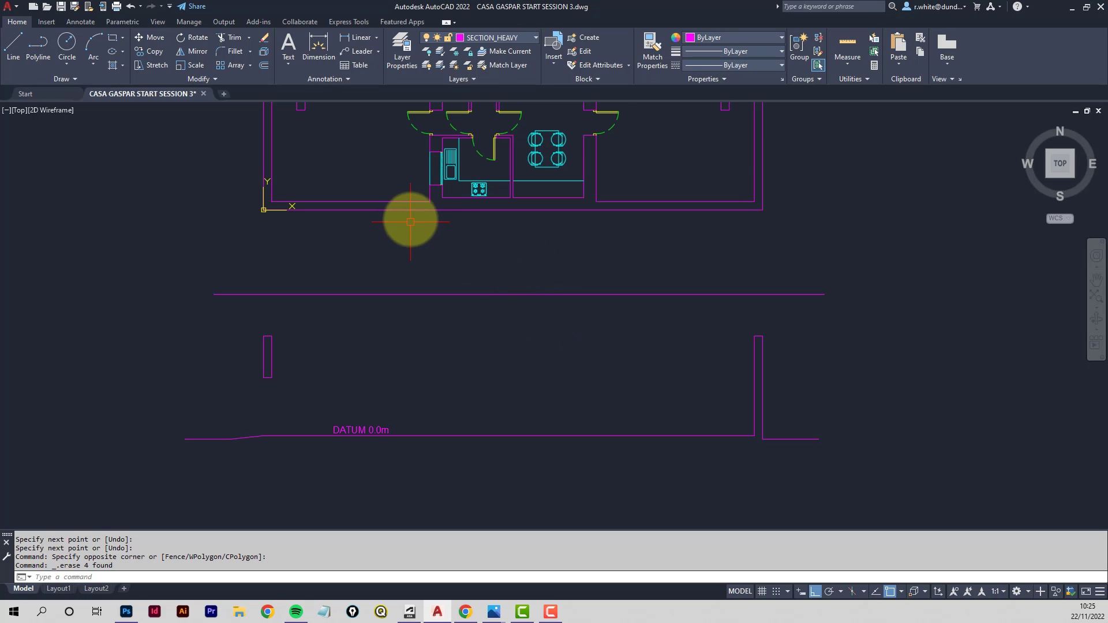
- Draw two vertical projection lines from both faces of the central room's left wall down to the datum line
scroll(415, 208, down, 3)
scroll(451, 201, up, 4)
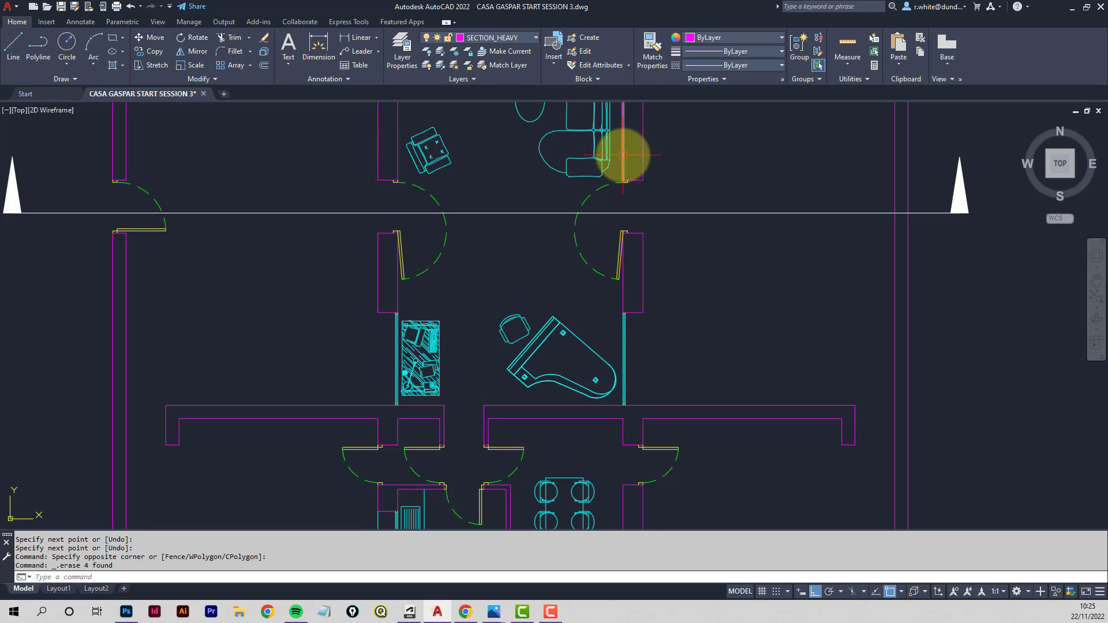
scroll(652, 212, down, 3)
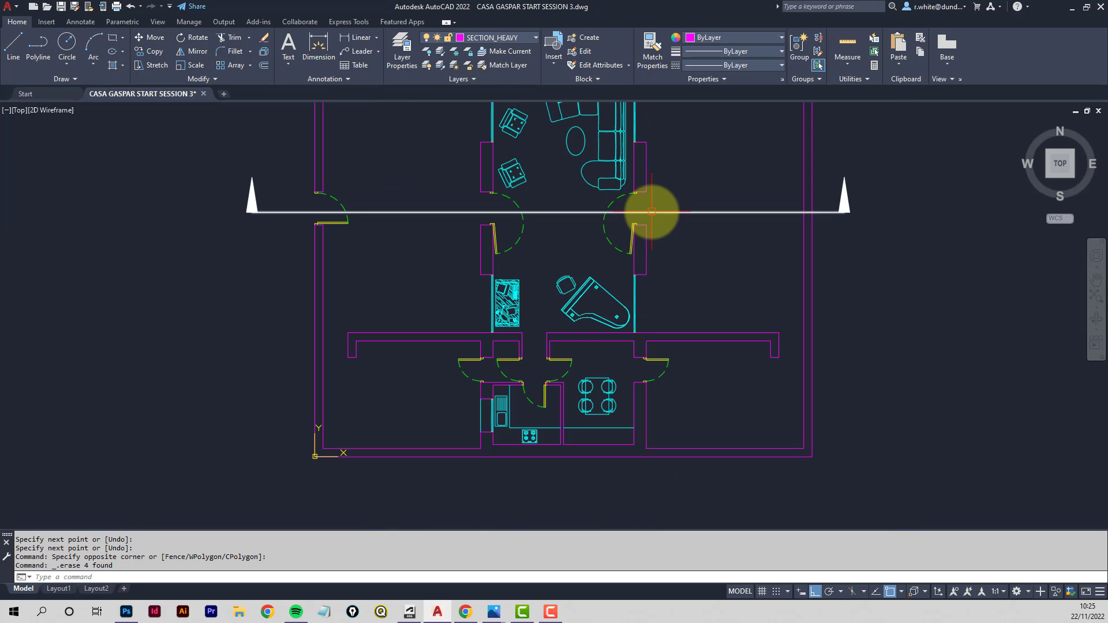
middle_drag(655, 231, 617, 193)
scroll(617, 193, down, 4)
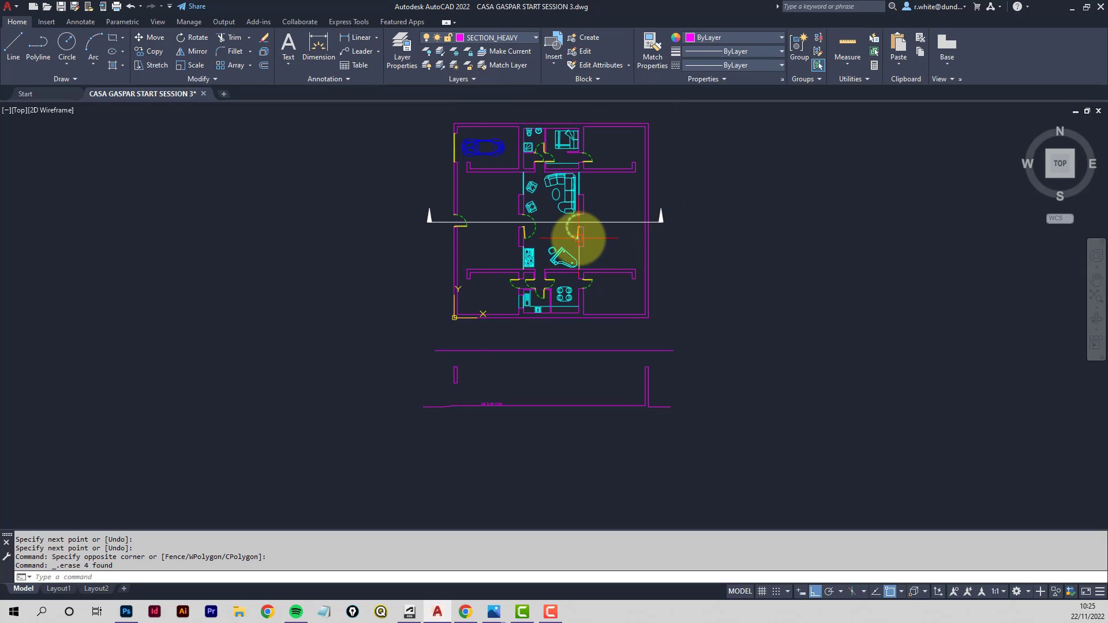
scroll(574, 235, up, 3)
scroll(462, 191, down, 1)
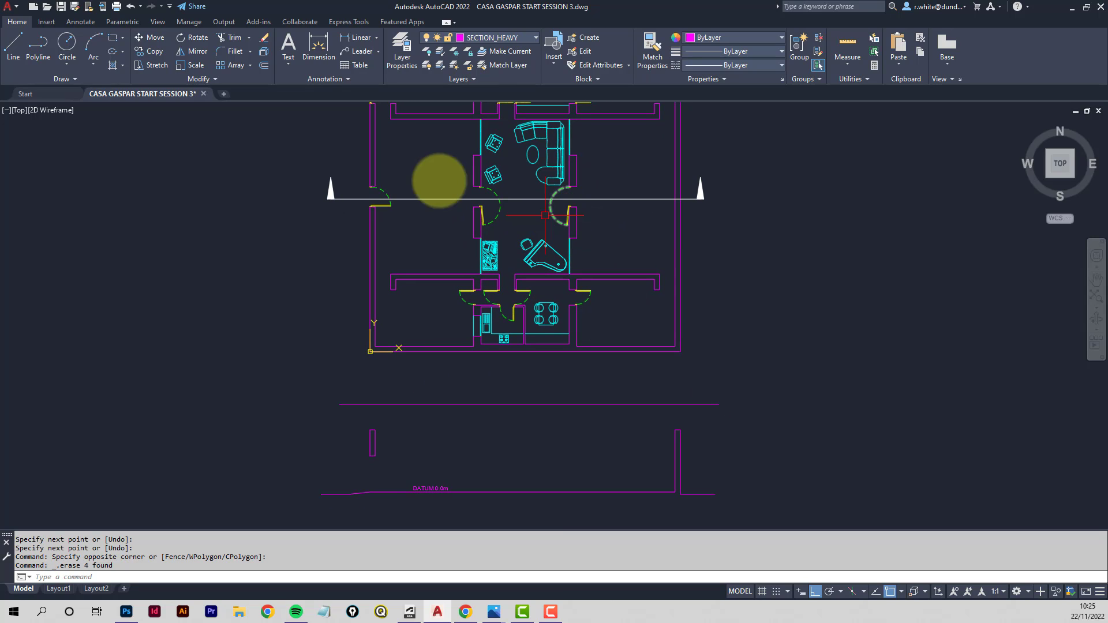
click(14, 44)
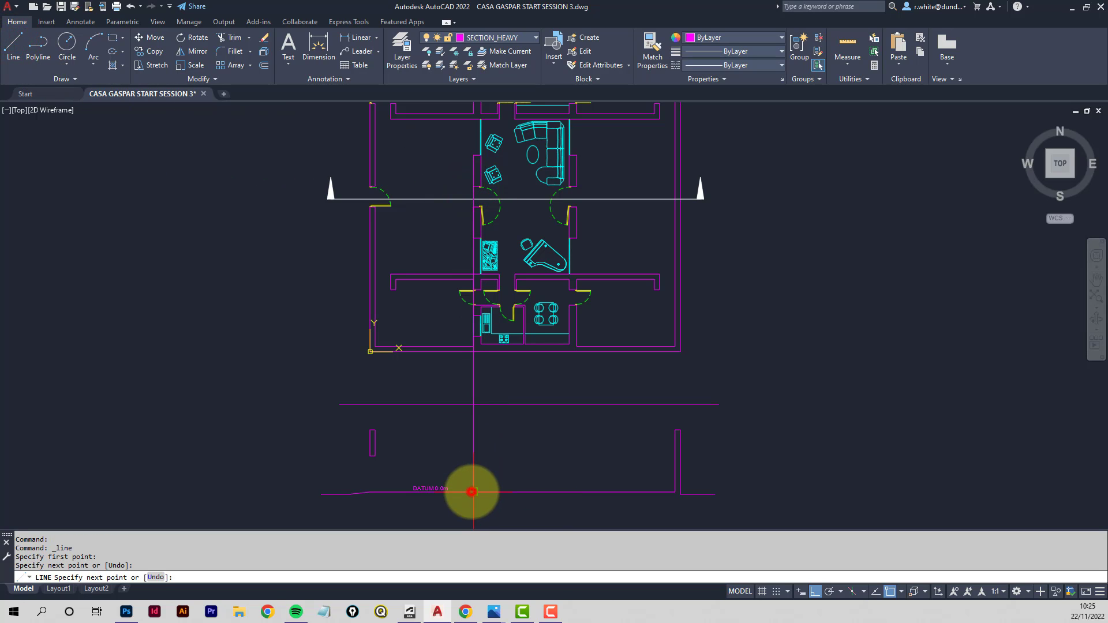
key(Return)
key(Return)
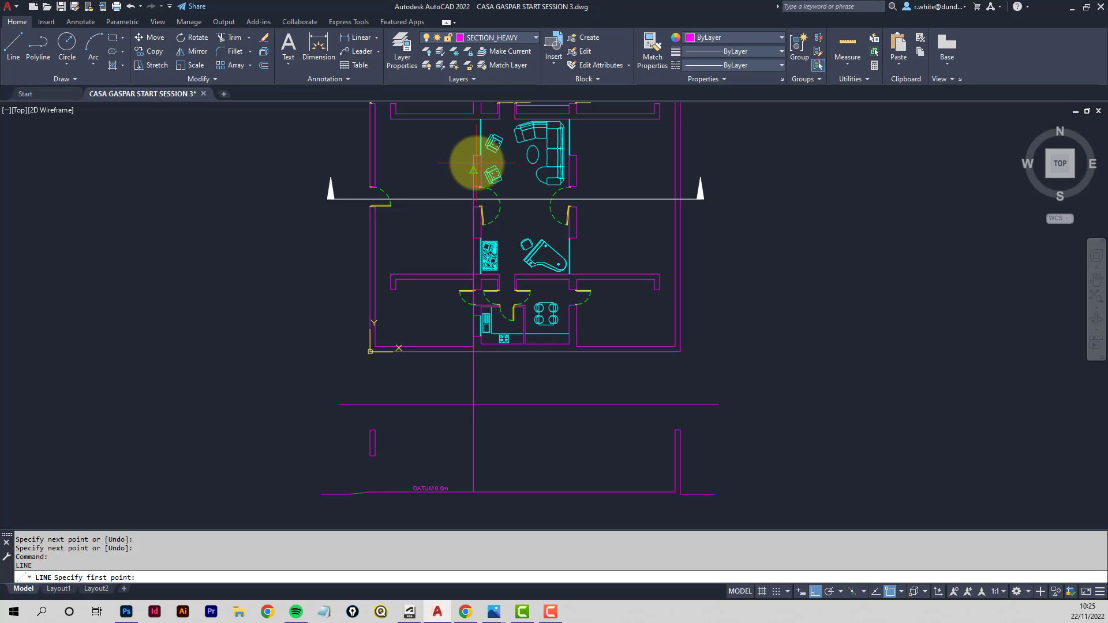
click(480, 169)
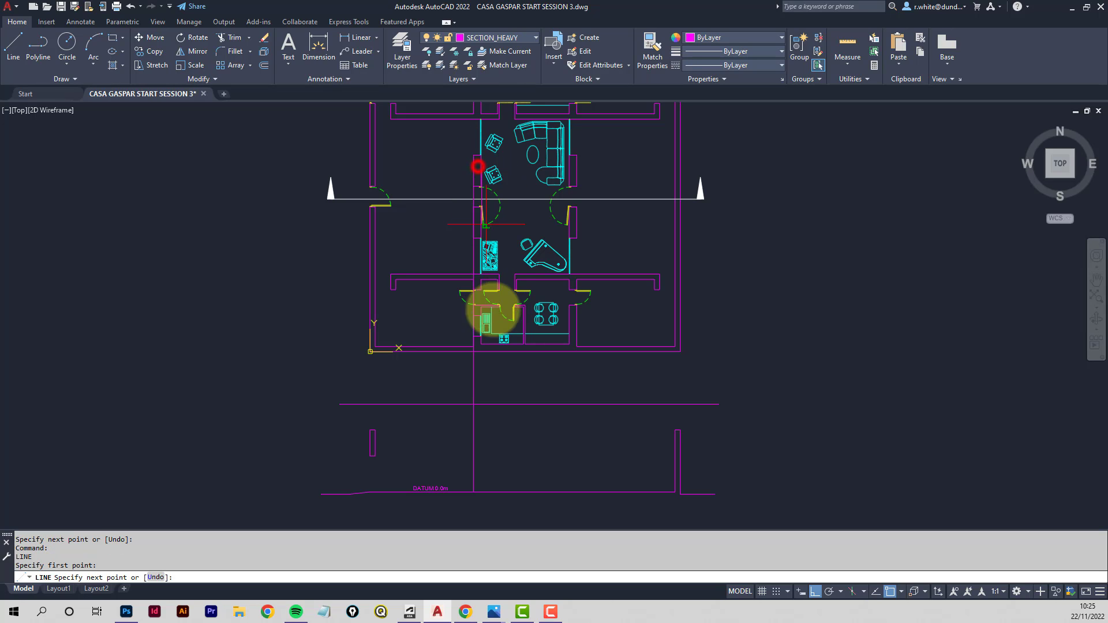
click(492, 489)
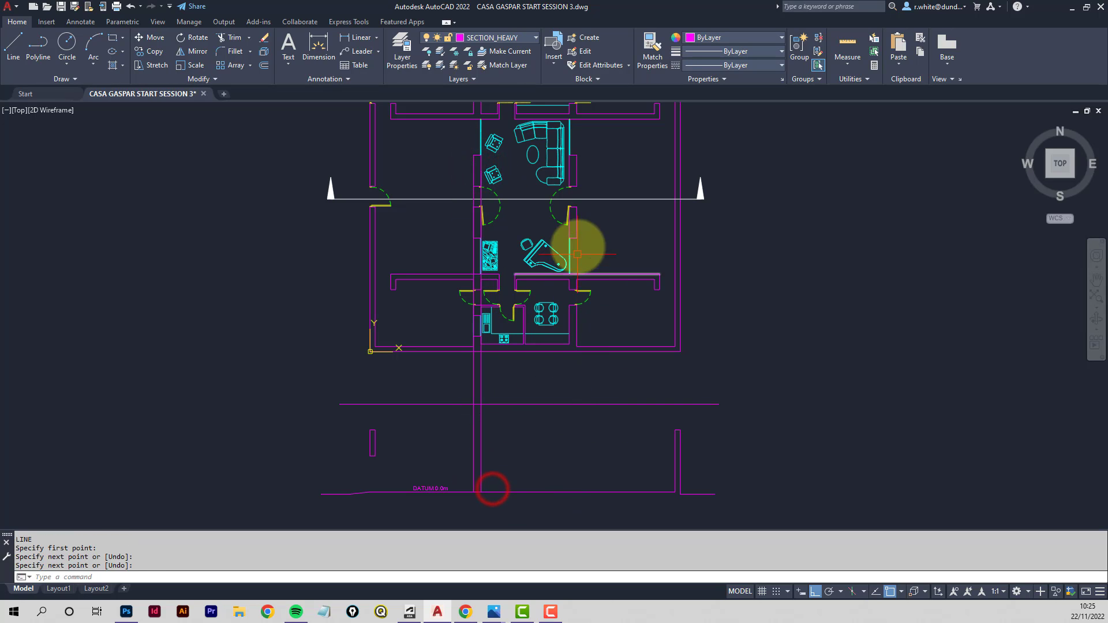
key(Return)
key(Return)
- Draw two vertical projection lines from both faces of the central room's right wall down to the datum line
click(570, 170)
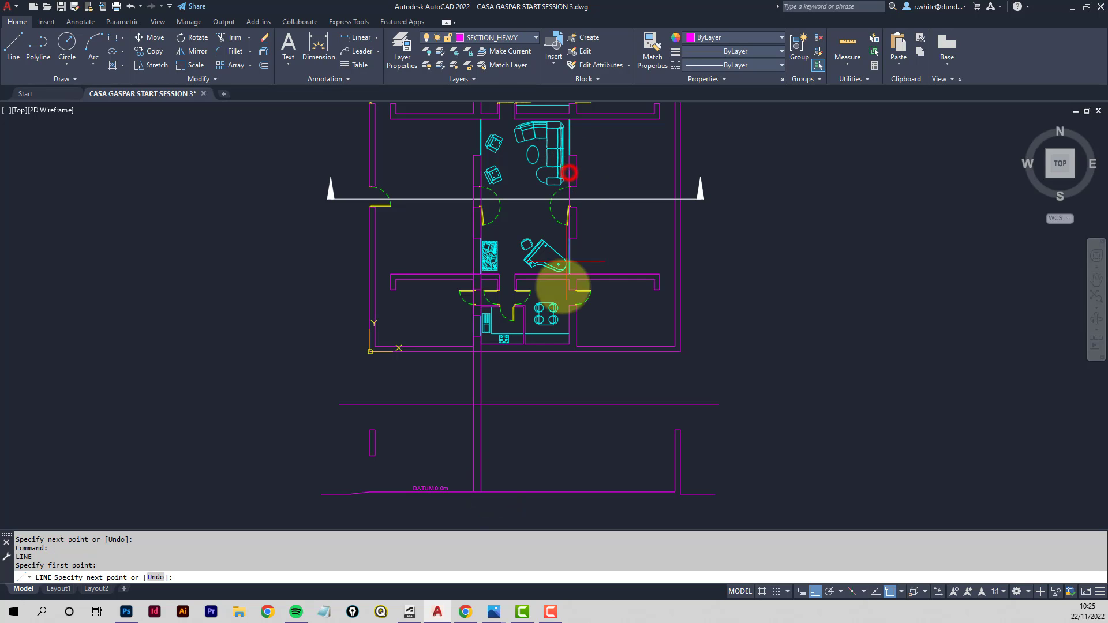
click(566, 492)
key(Return)
key(Return)
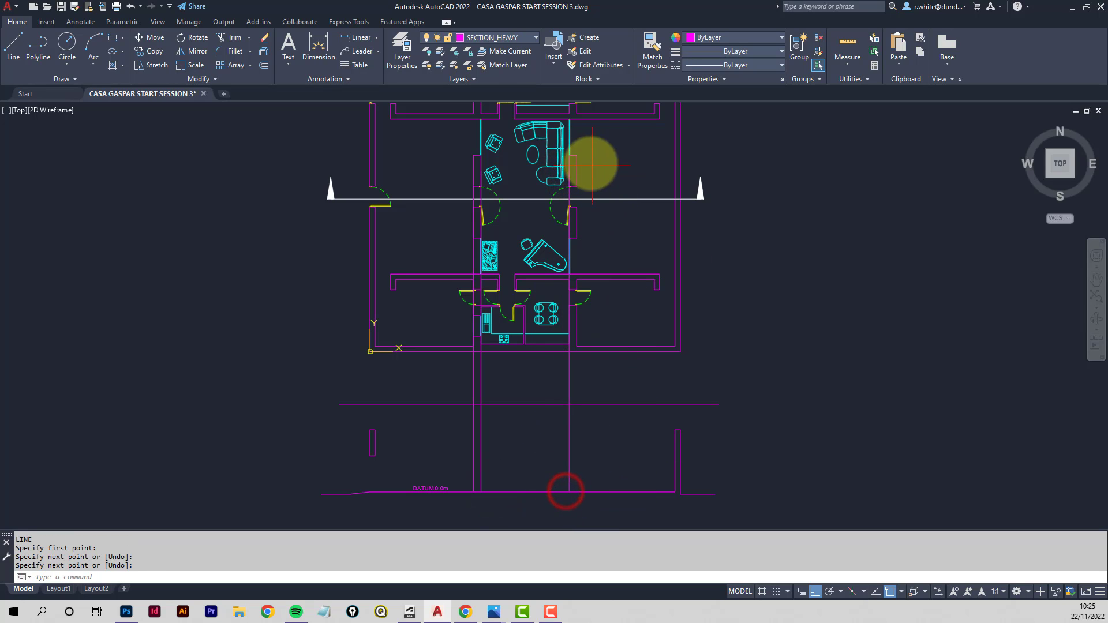
click(577, 186)
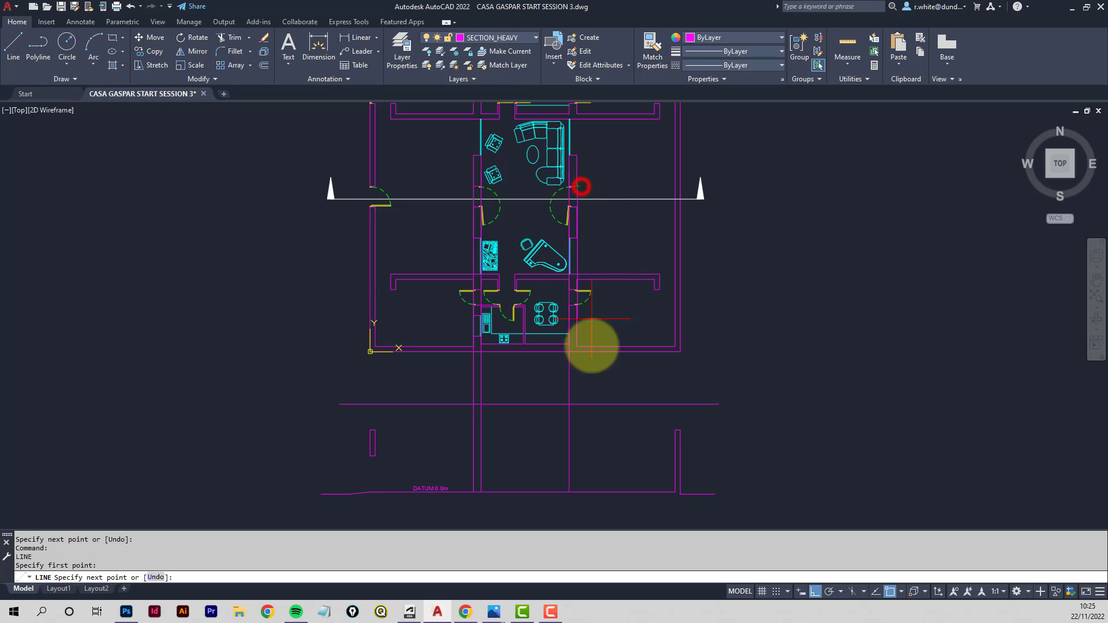
click(588, 490)
key(Return)
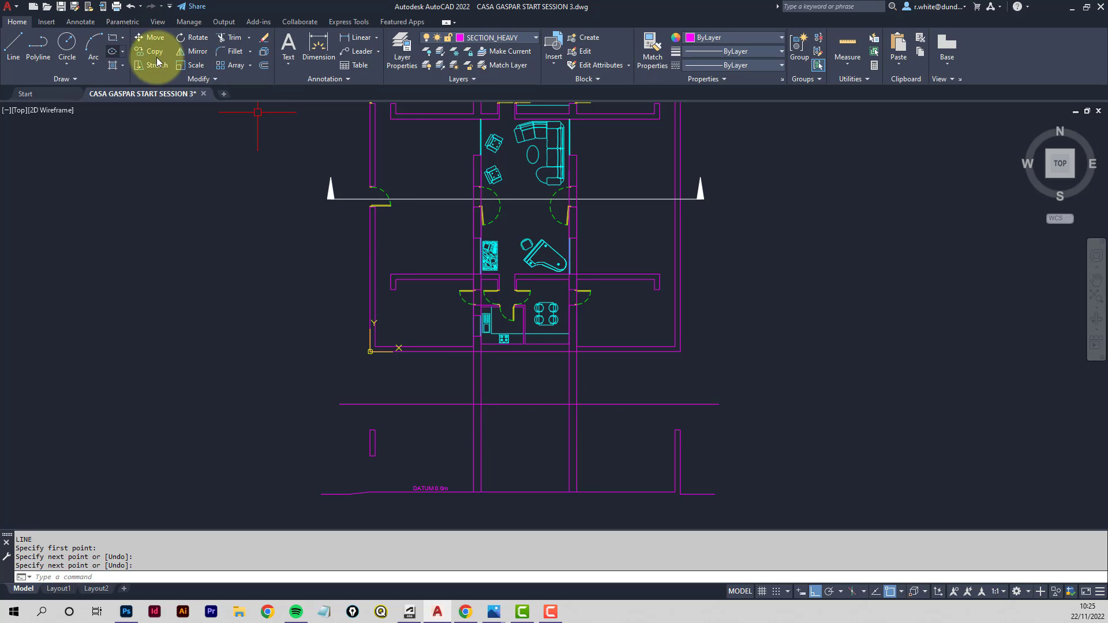
- Fence-trim the two wall projection lines where they cross the horizontal line between plan and section
click(232, 38)
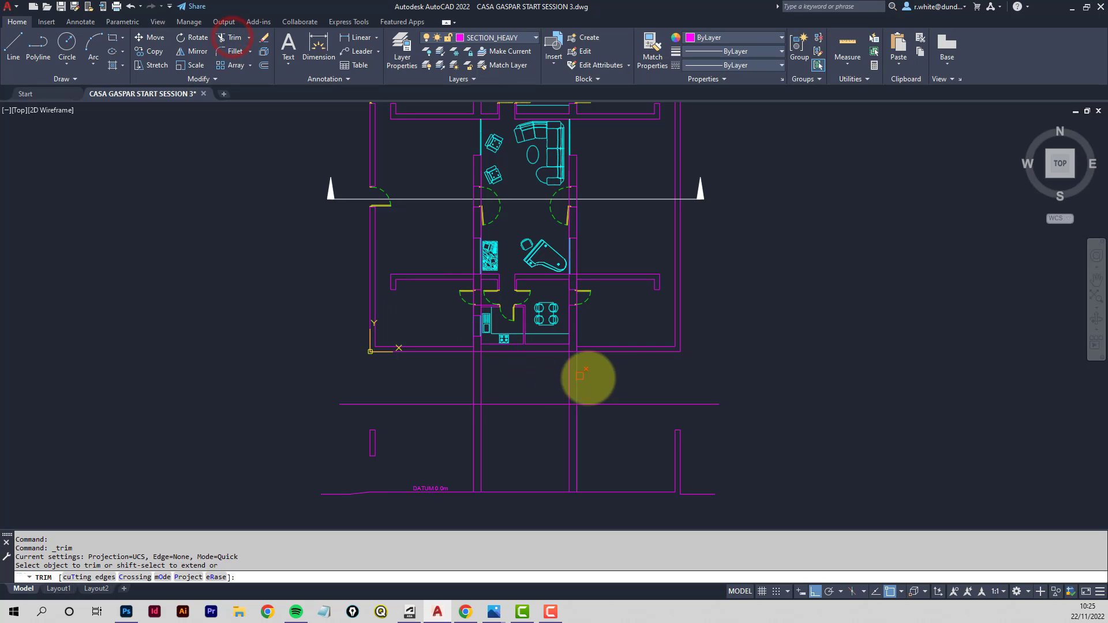
click(598, 377)
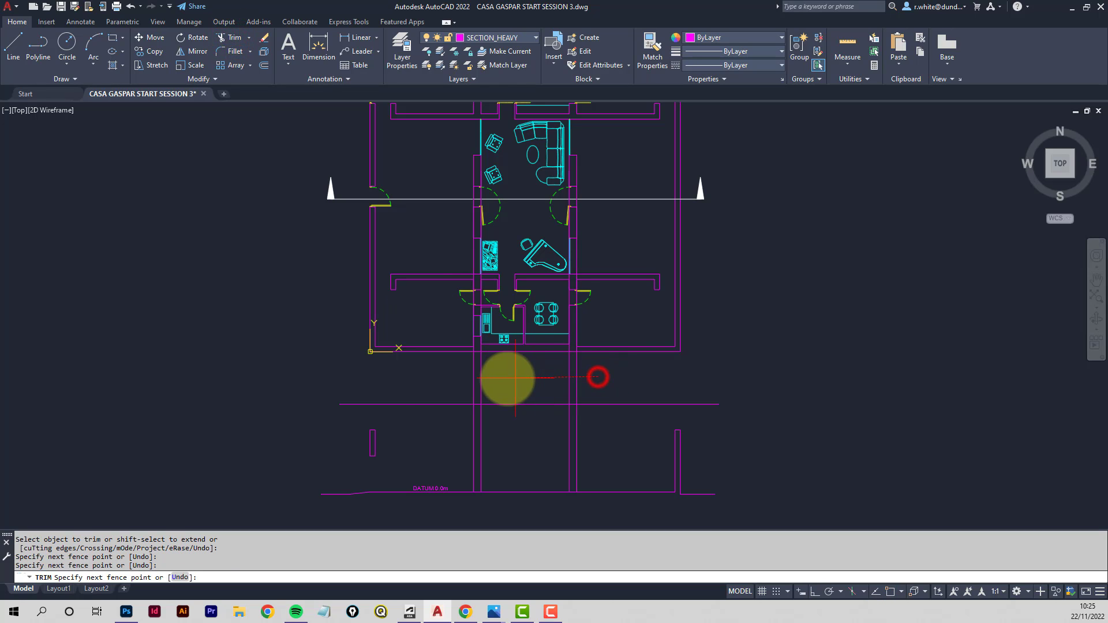
click(438, 384)
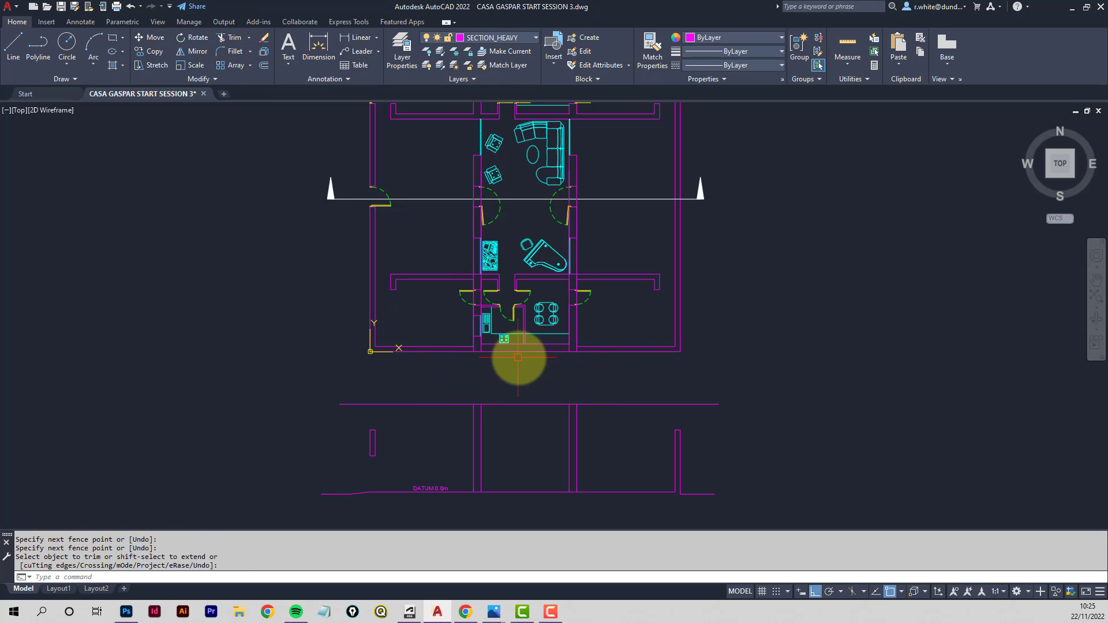
key(Escape)
- Delete the leftover projection line segments running up into the plan
scroll(556, 354, up, 4)
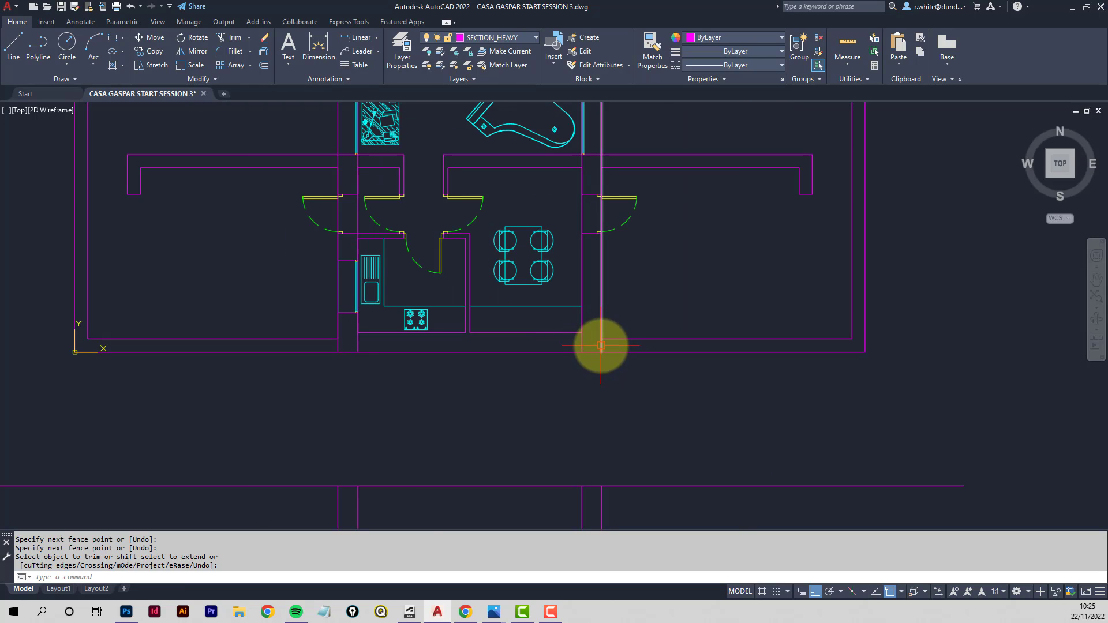
key(Delete)
click(582, 346)
key(Delete)
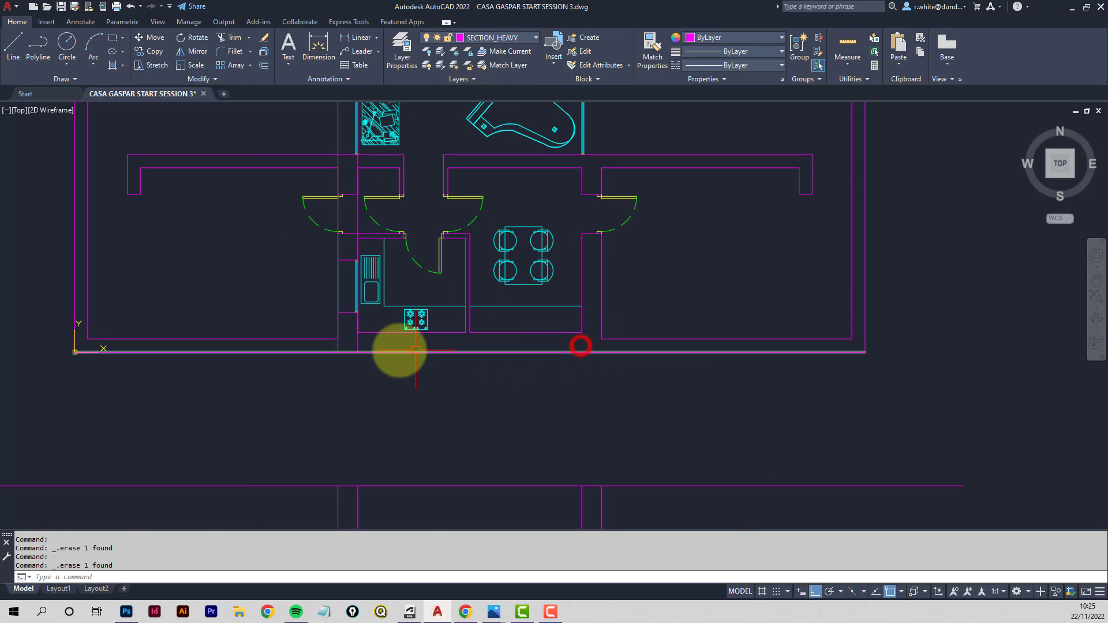
- Check the reference section drawing's height levels on the course page
click(358, 345)
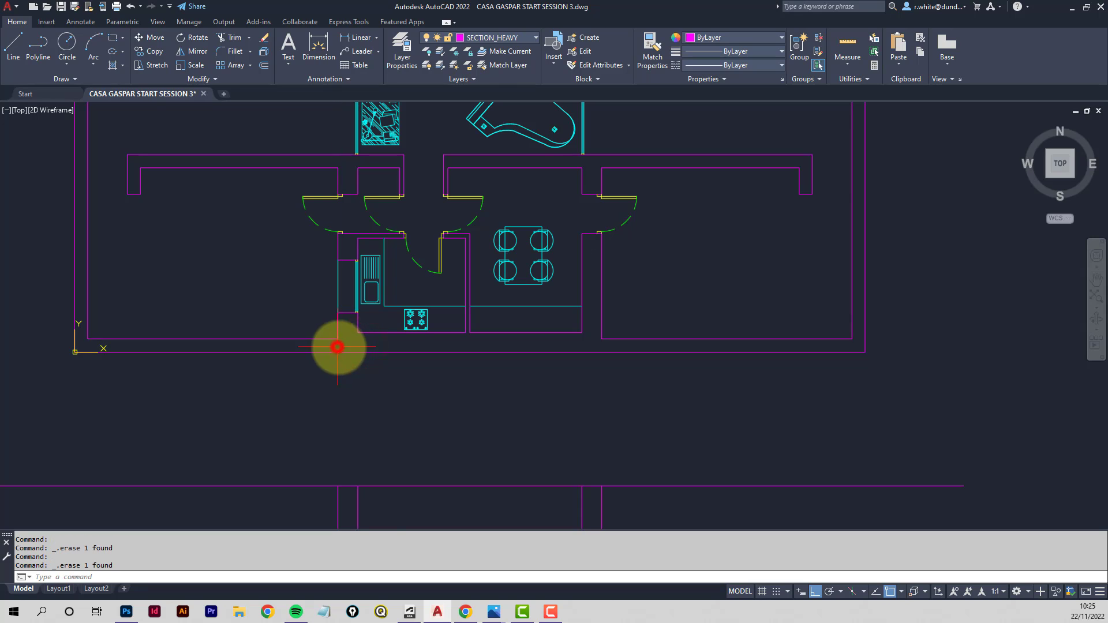
scroll(450, 369, down, 2)
middle_drag(457, 391, 470, 272)
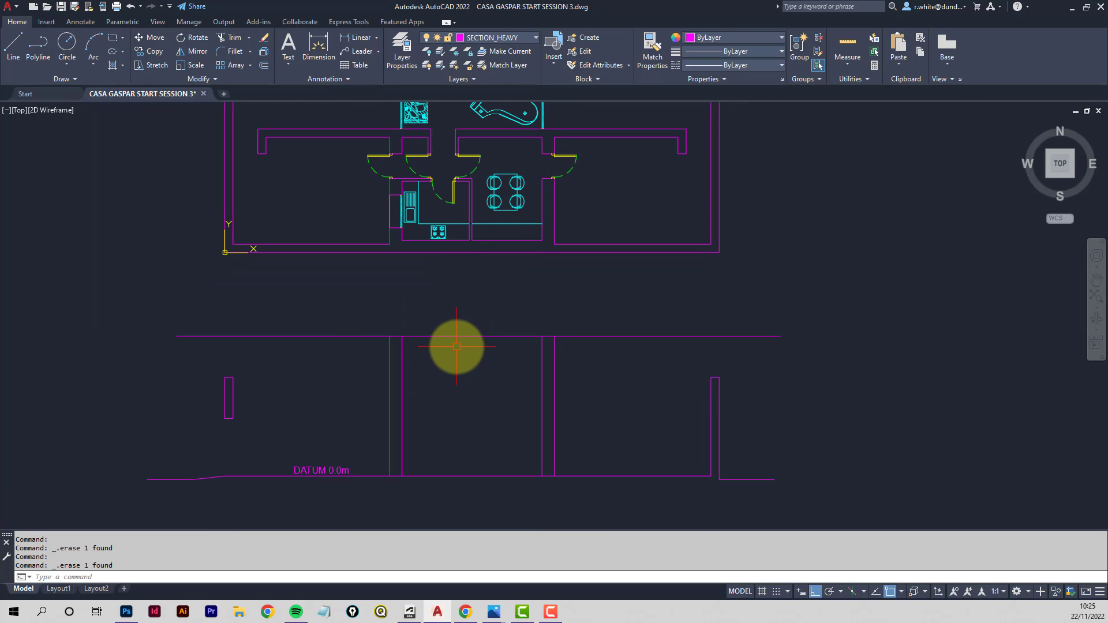
scroll(463, 356, up, 2)
middle_drag(475, 390, 499, 338)
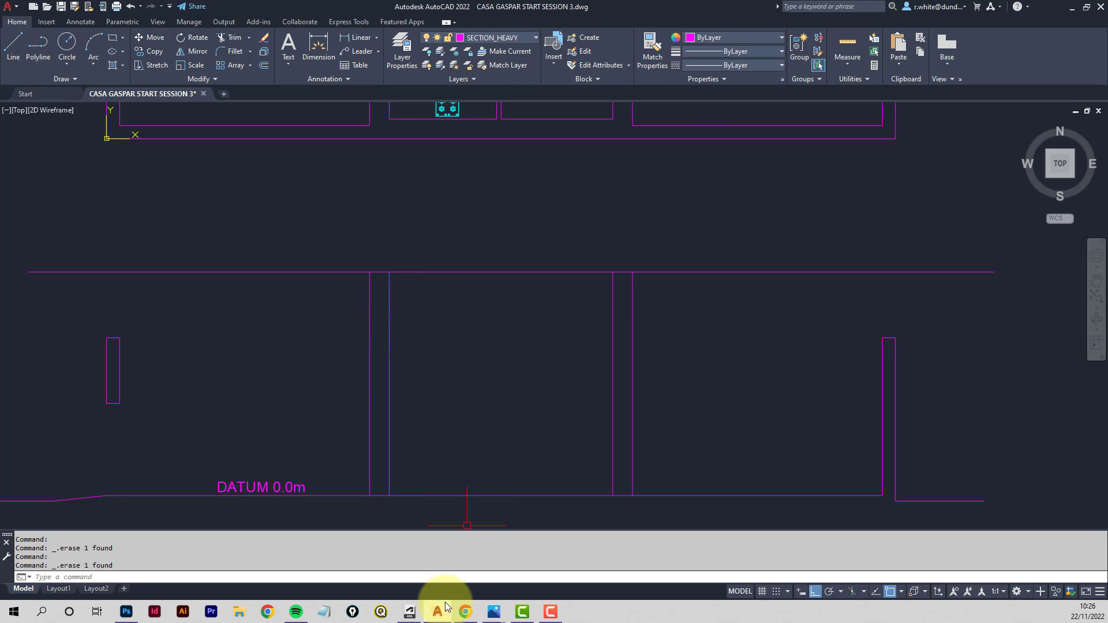
click(465, 613)
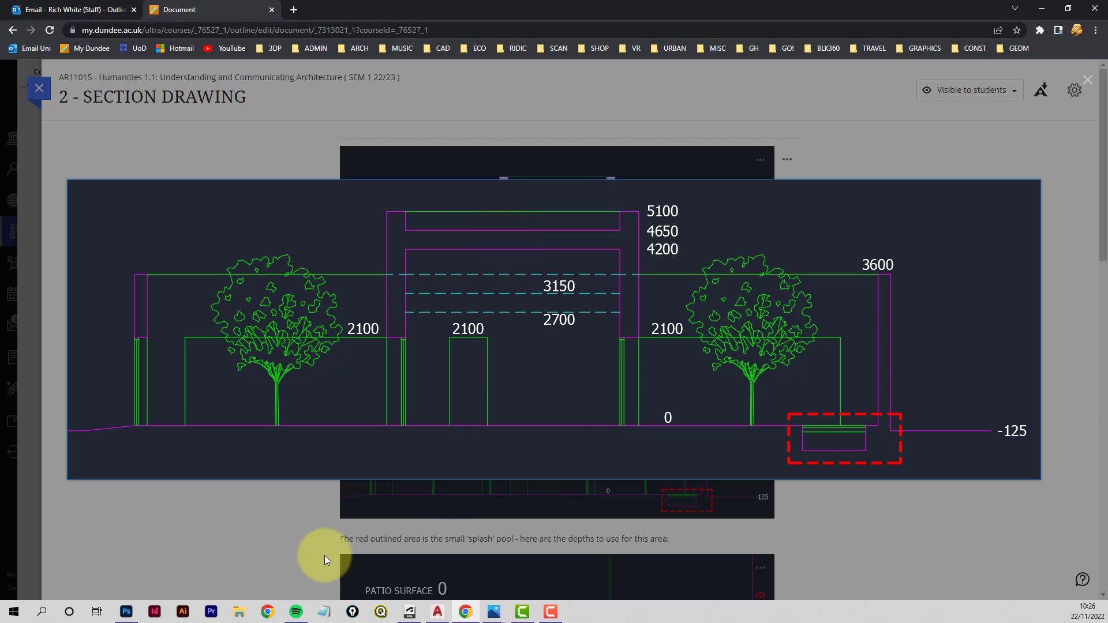
click(438, 613)
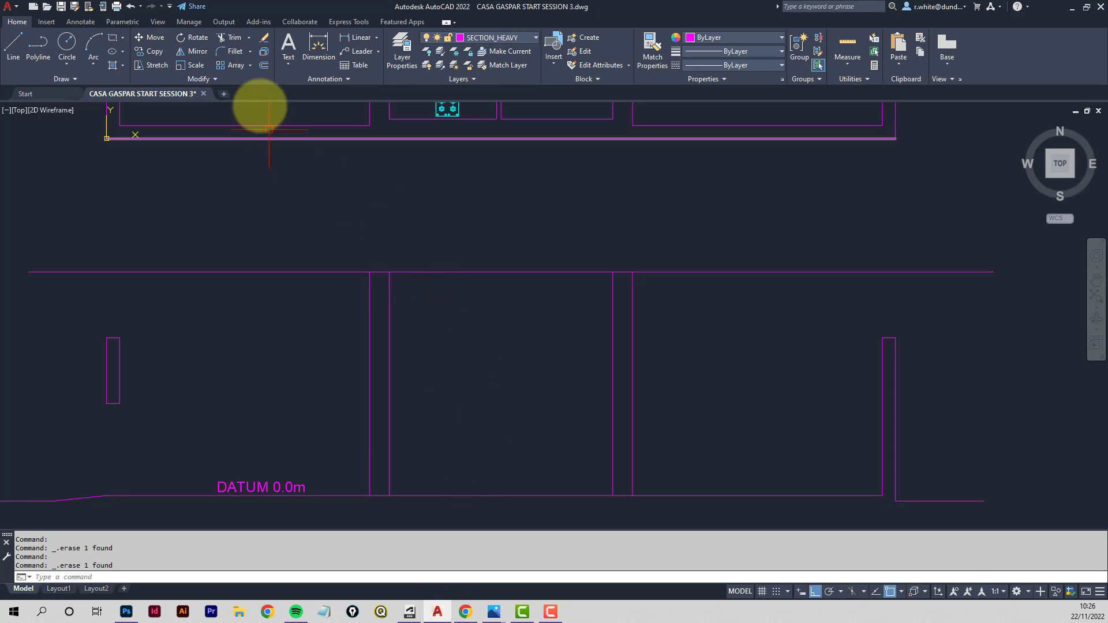
- Offset the datum line 4650 upward
click(264, 66)
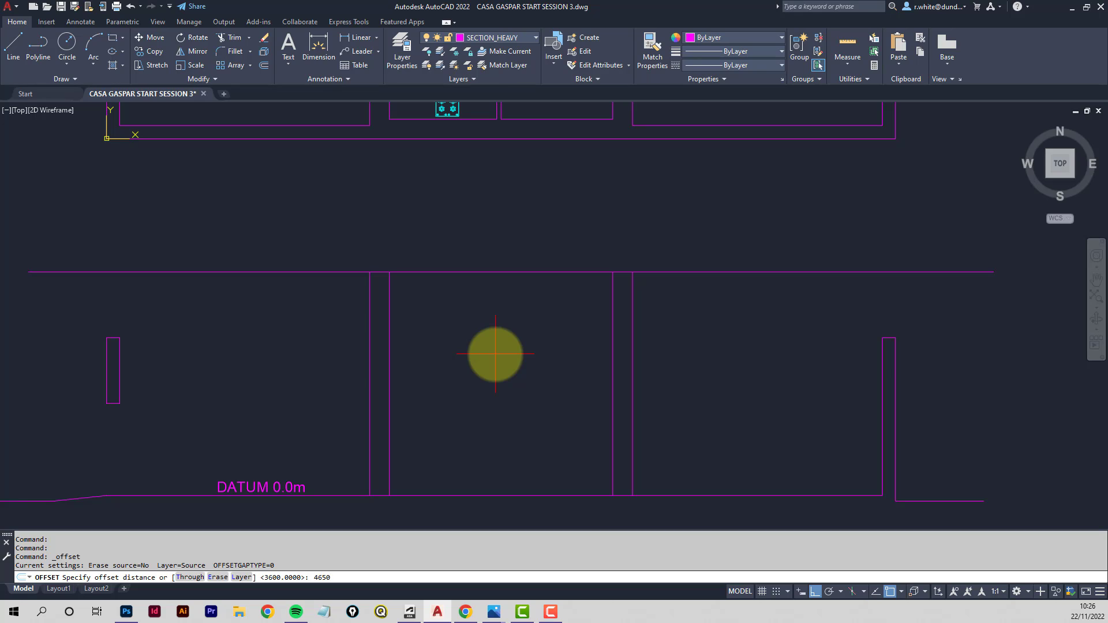
key(Return)
click(513, 495)
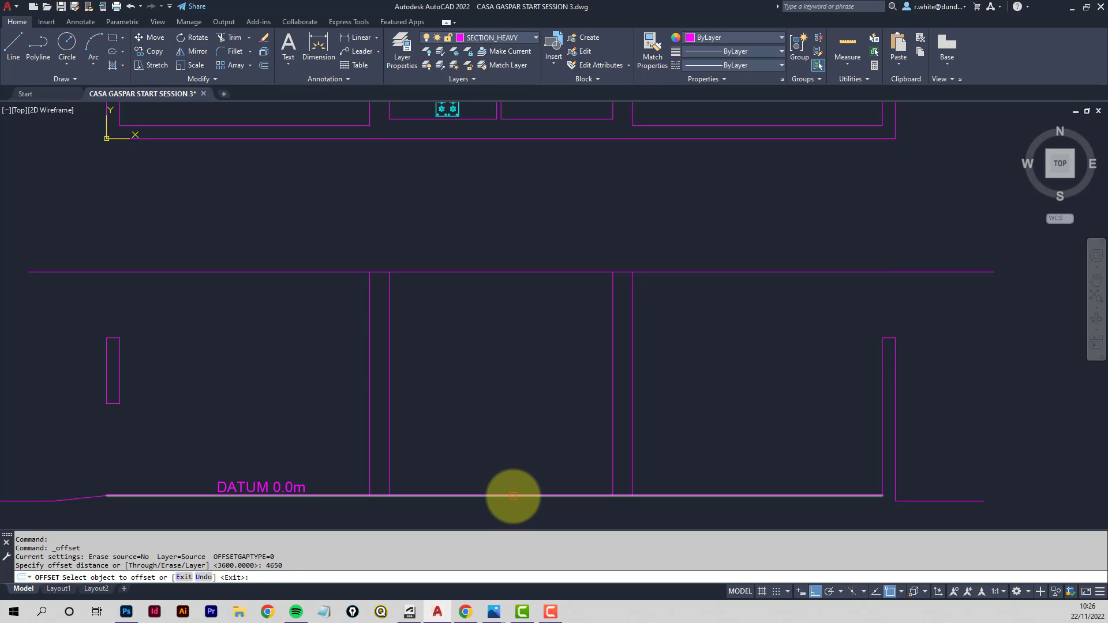
click(521, 364)
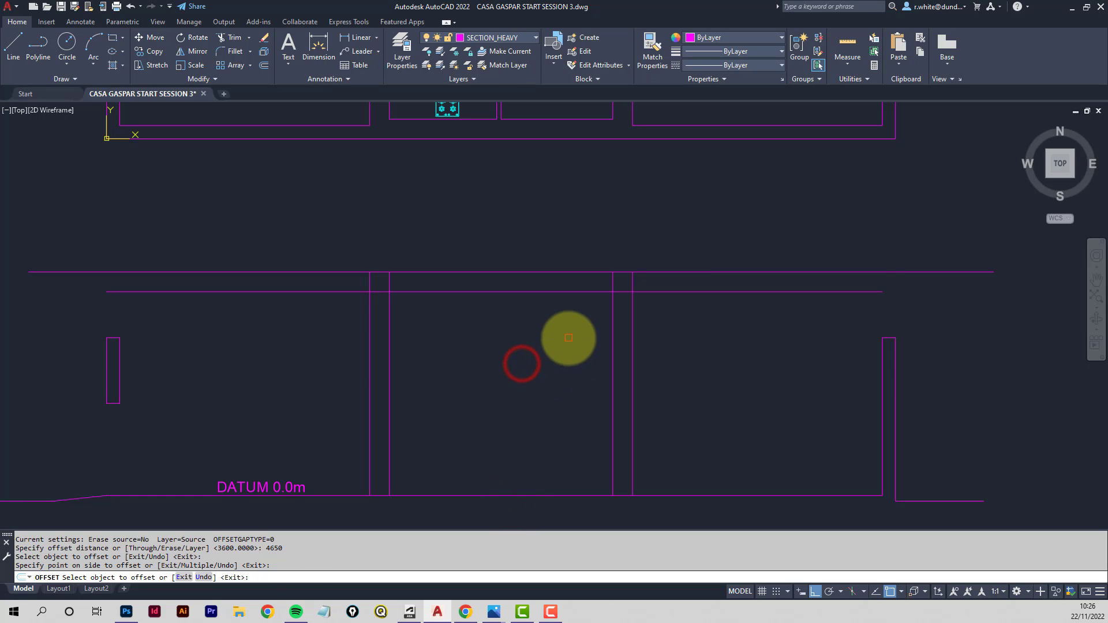
key(Return)
key(Return)
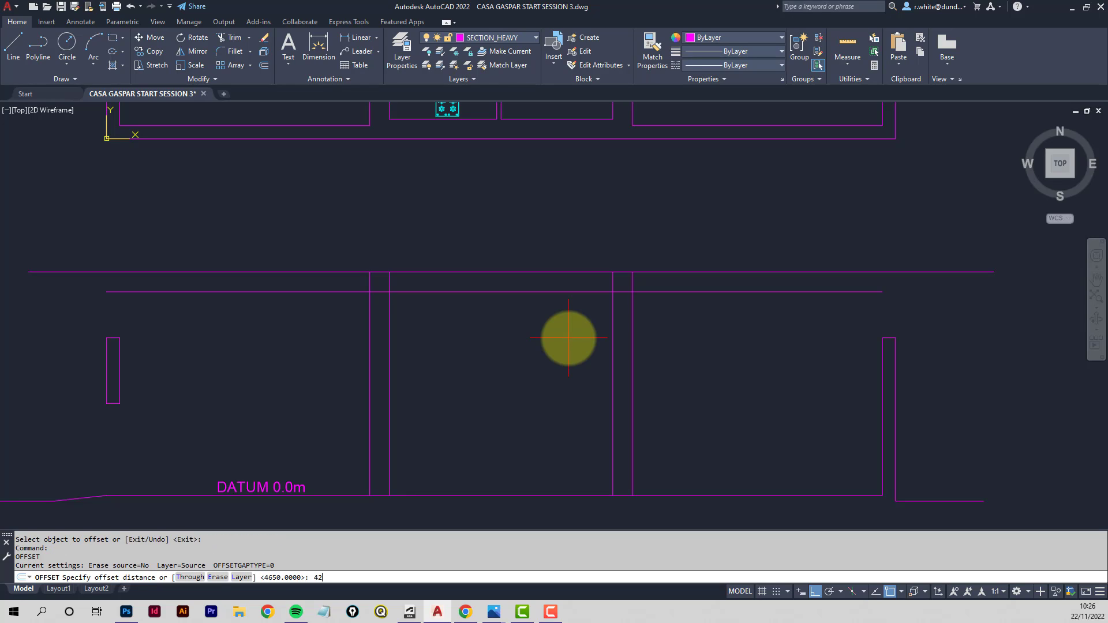
- Offset the datum line 4200 upward
text(4200)
key(Return)
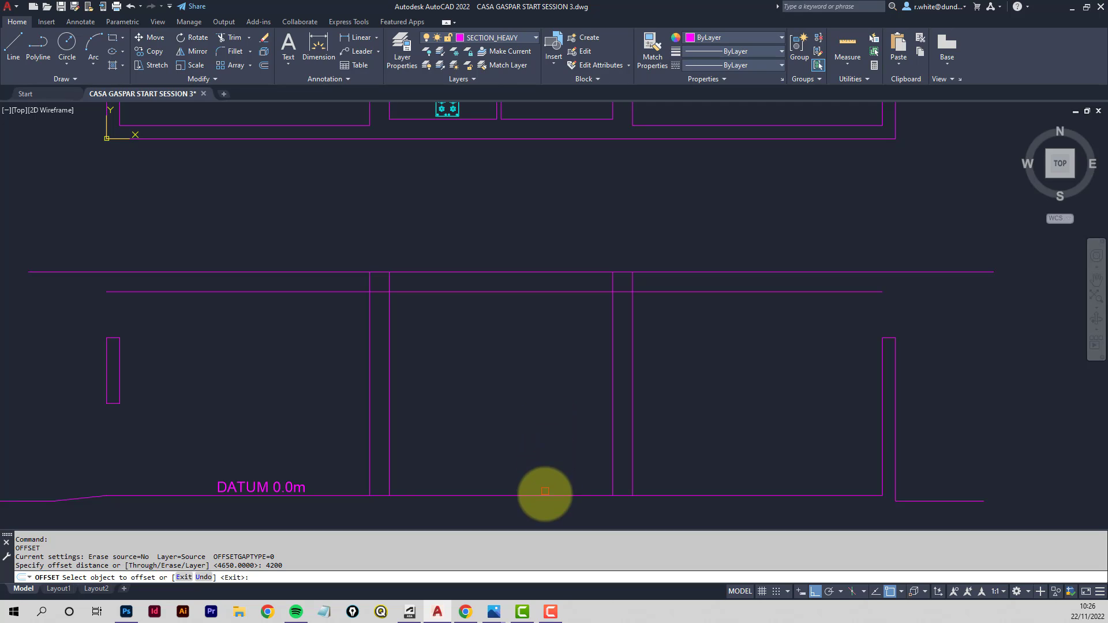
click(545, 495)
click(531, 341)
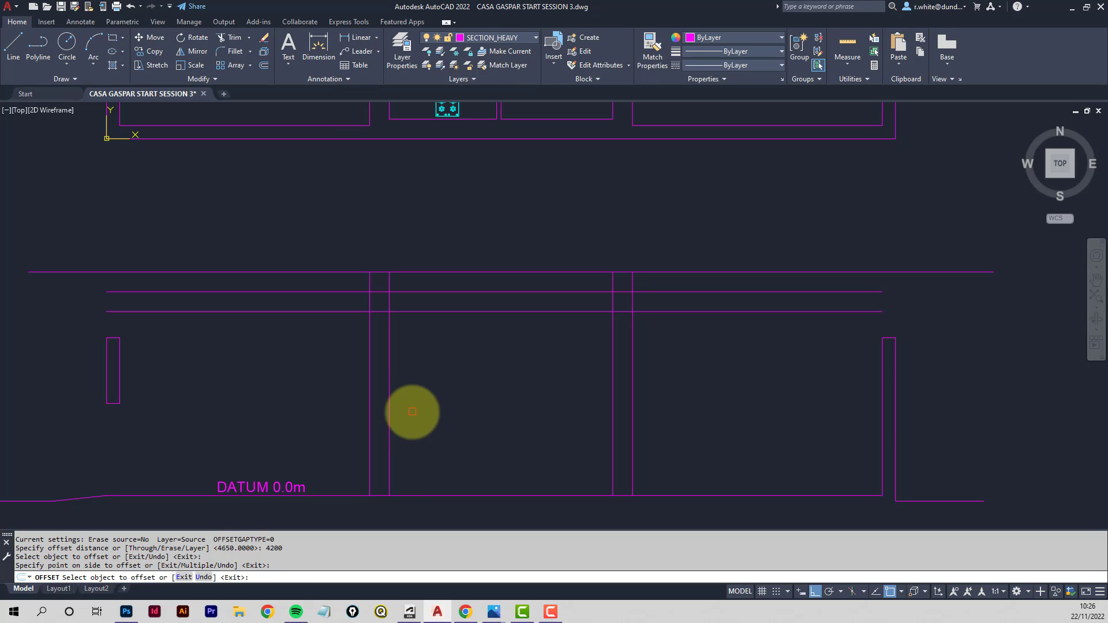
- Offset the datum line 2100 upward
key(Return)
key(Return)
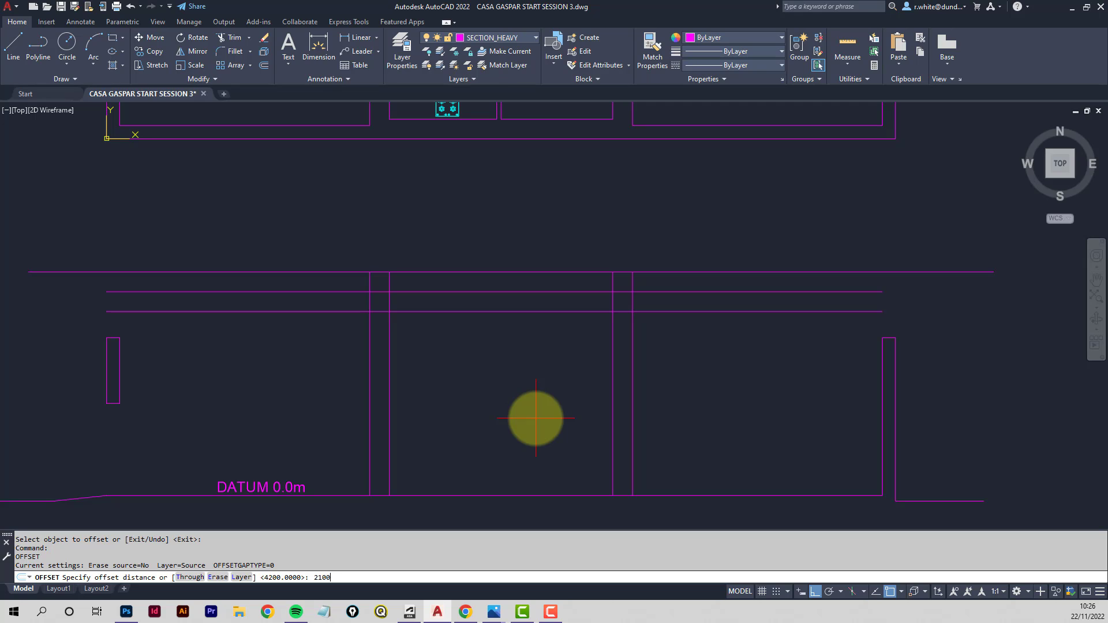
key(Return)
click(521, 495)
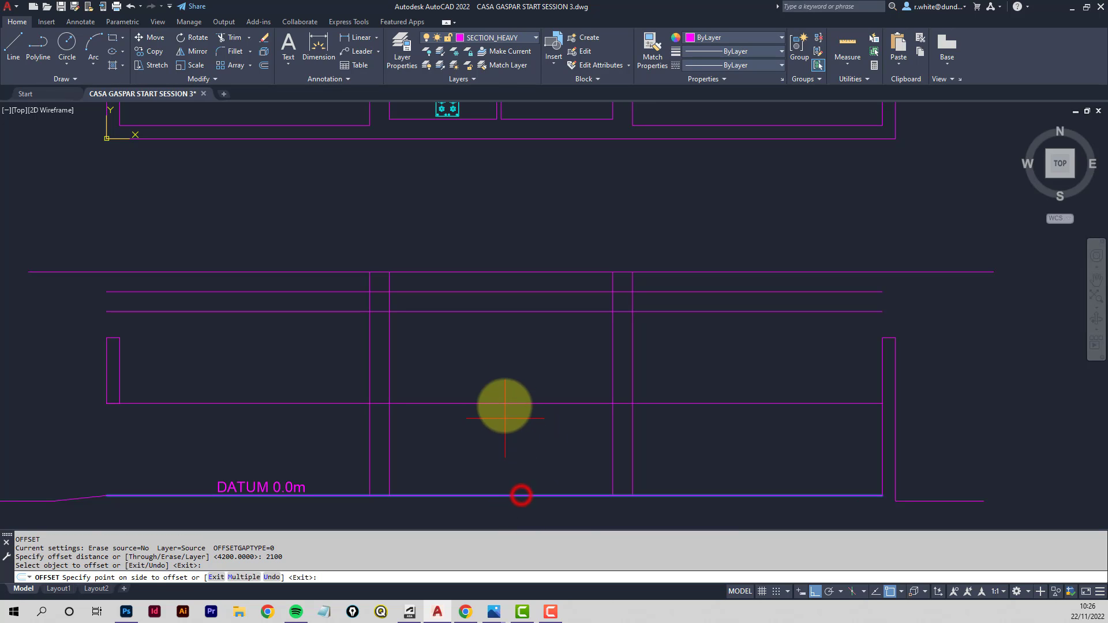
click(503, 379)
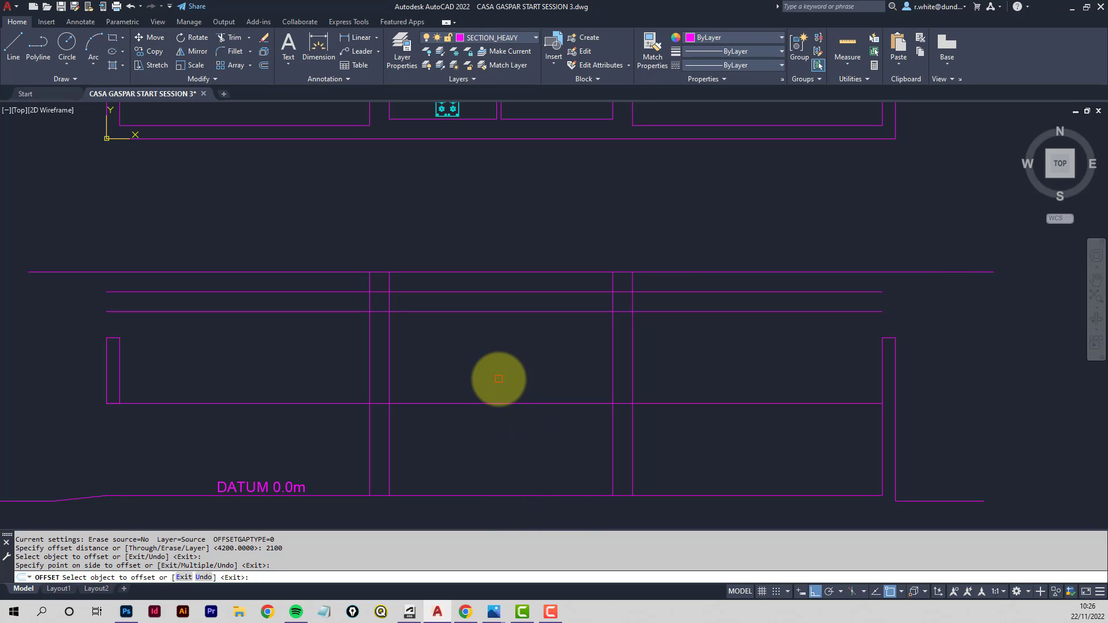
key(Escape)
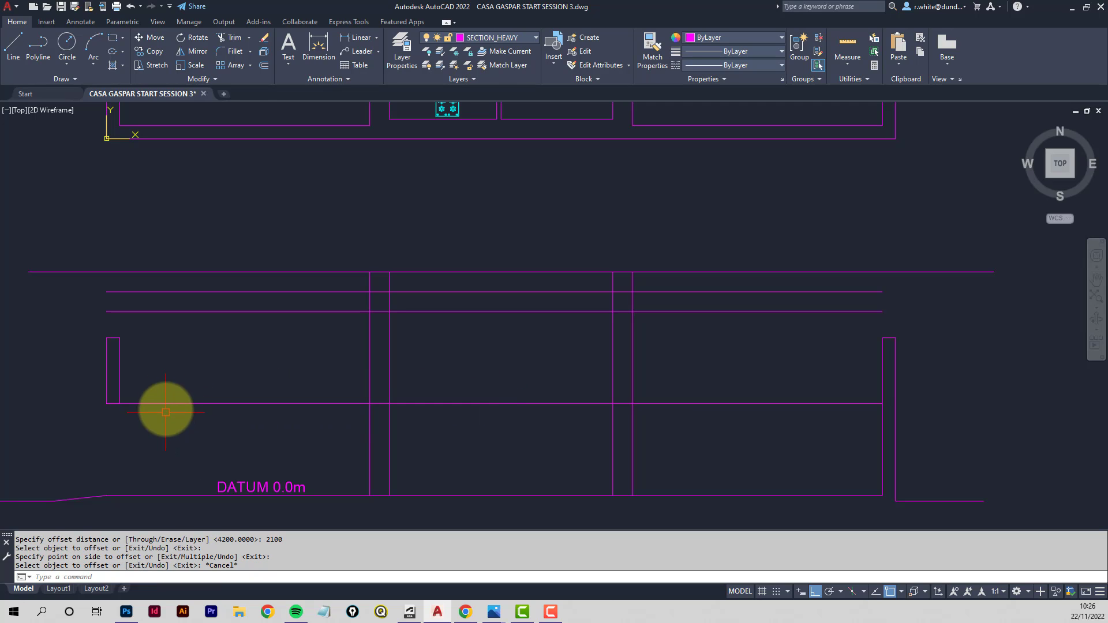
- Shorten the 2100 height line so it spans only between the two central walls
click(144, 405)
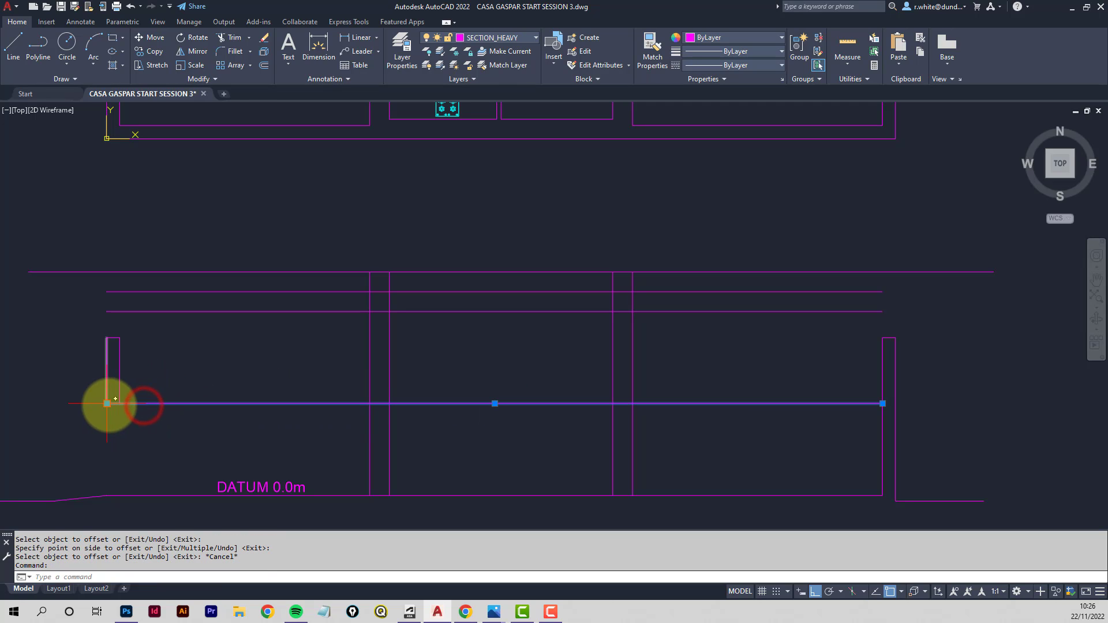
click(107, 404)
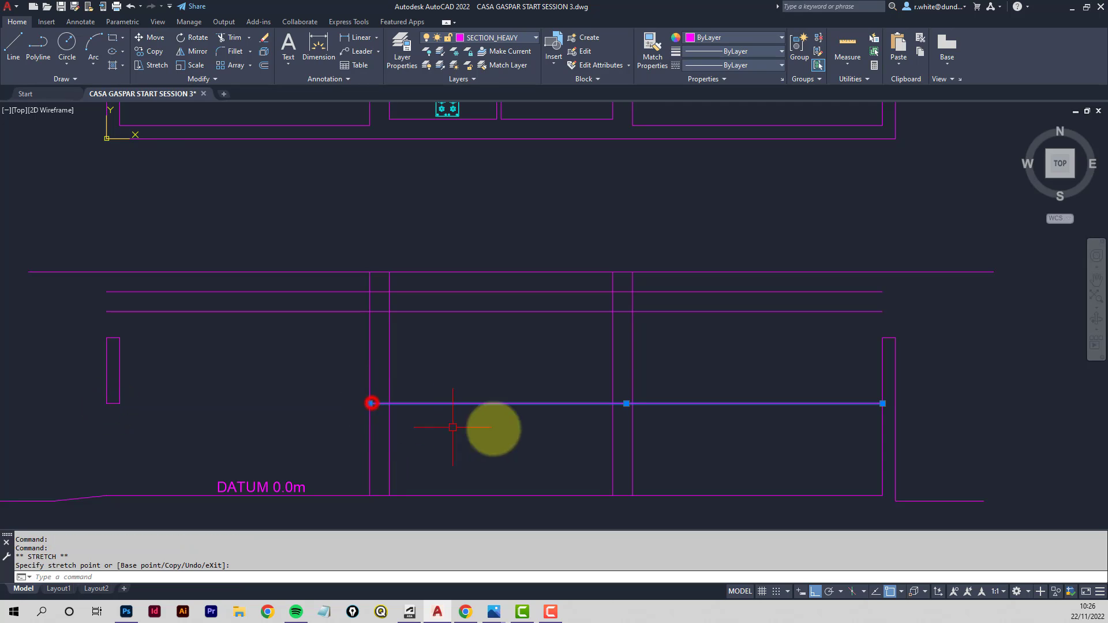
click(882, 404)
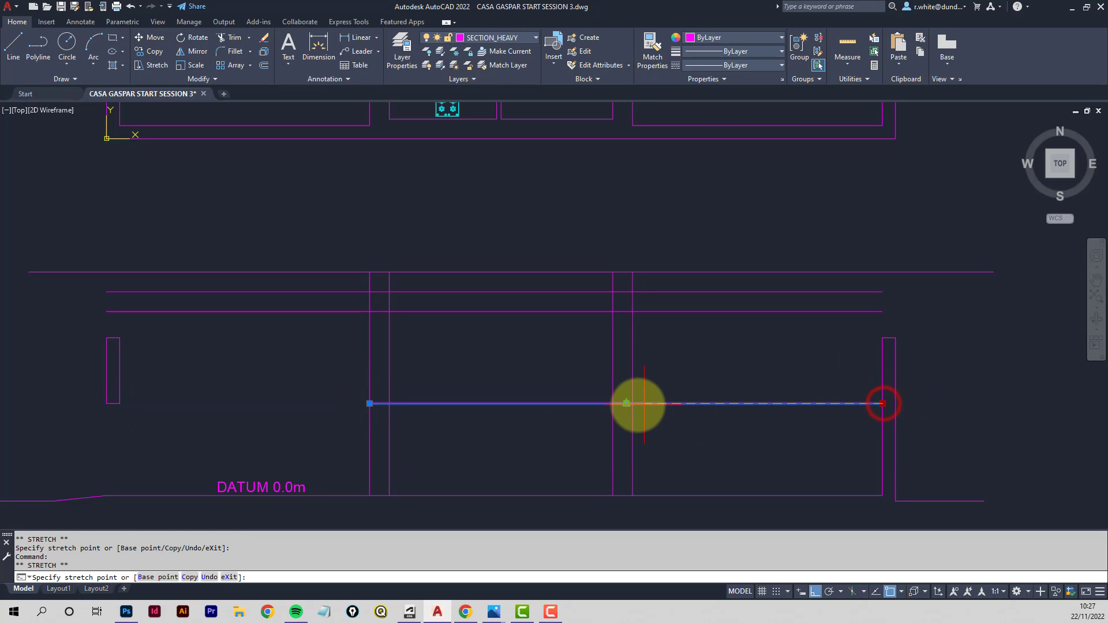
click(633, 404)
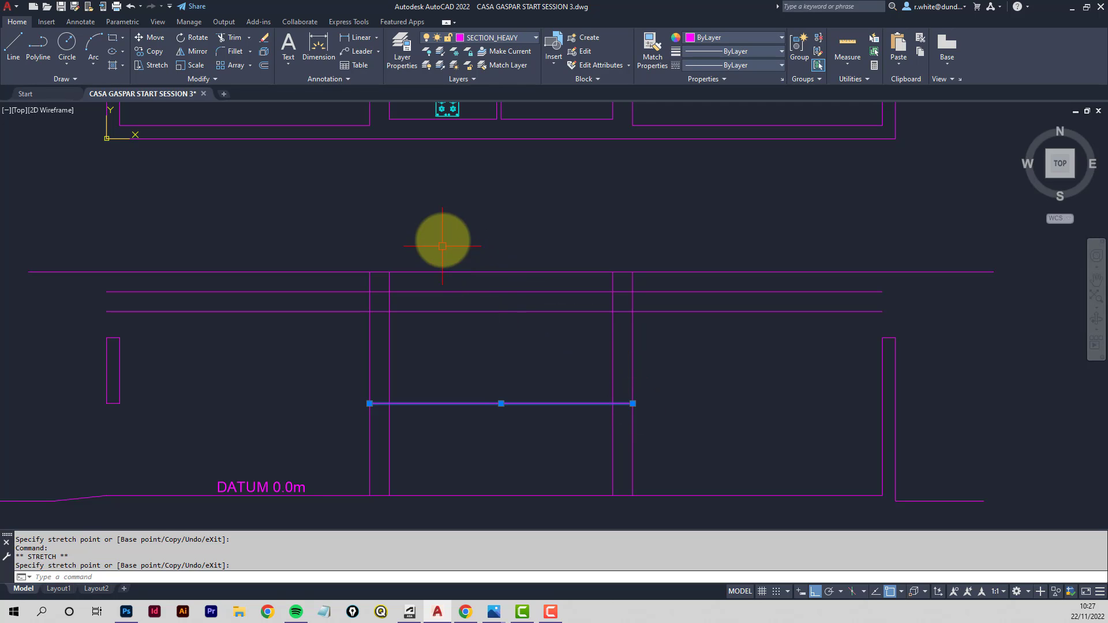
click(230, 37)
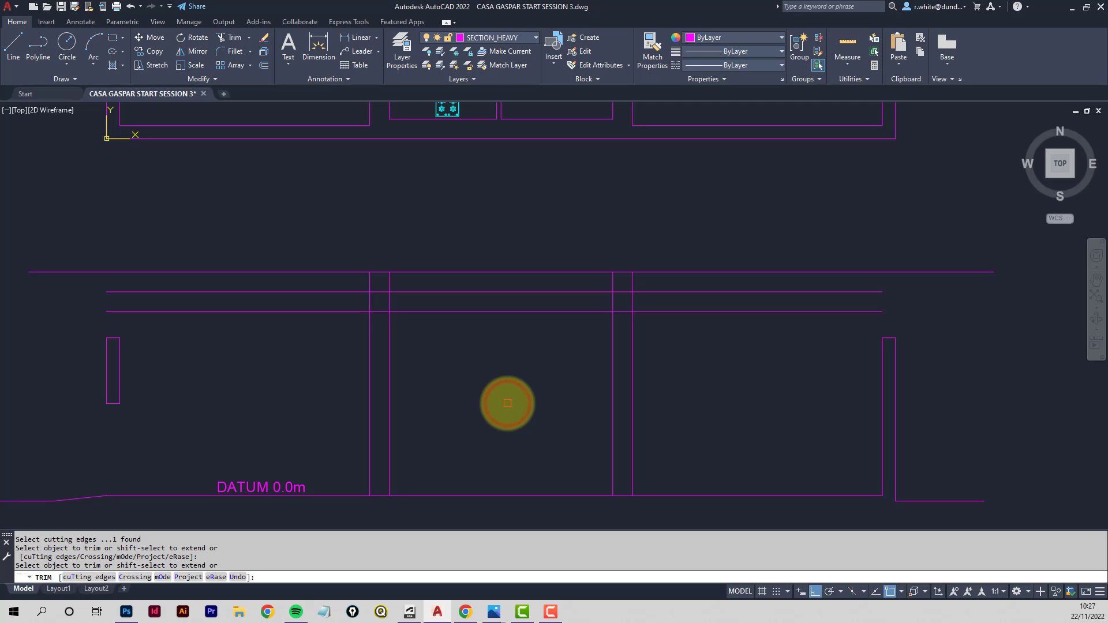
key(Escape)
key(ctrl+z)
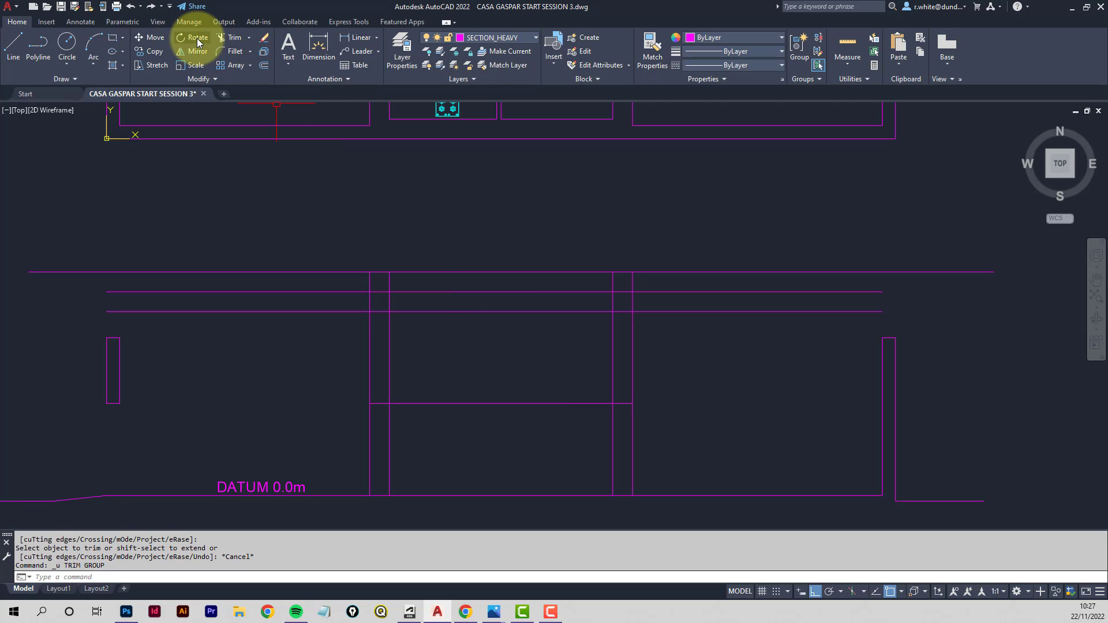
- Trim the 2100 line and the central wall lines below it to close the walls' base
click(233, 39)
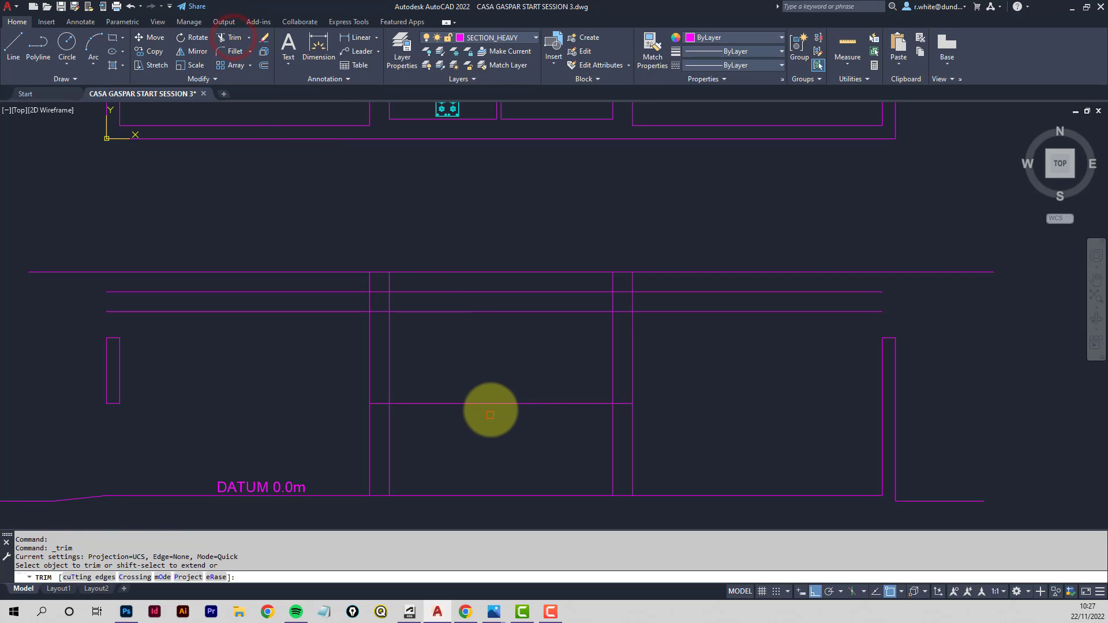
click(493, 403)
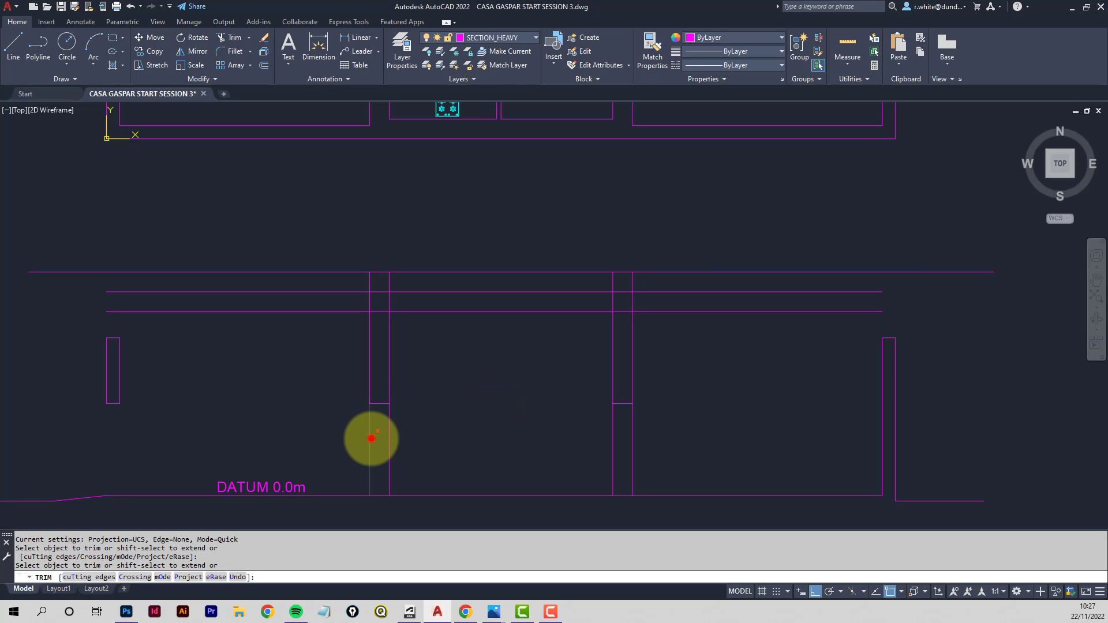
click(371, 438)
click(612, 431)
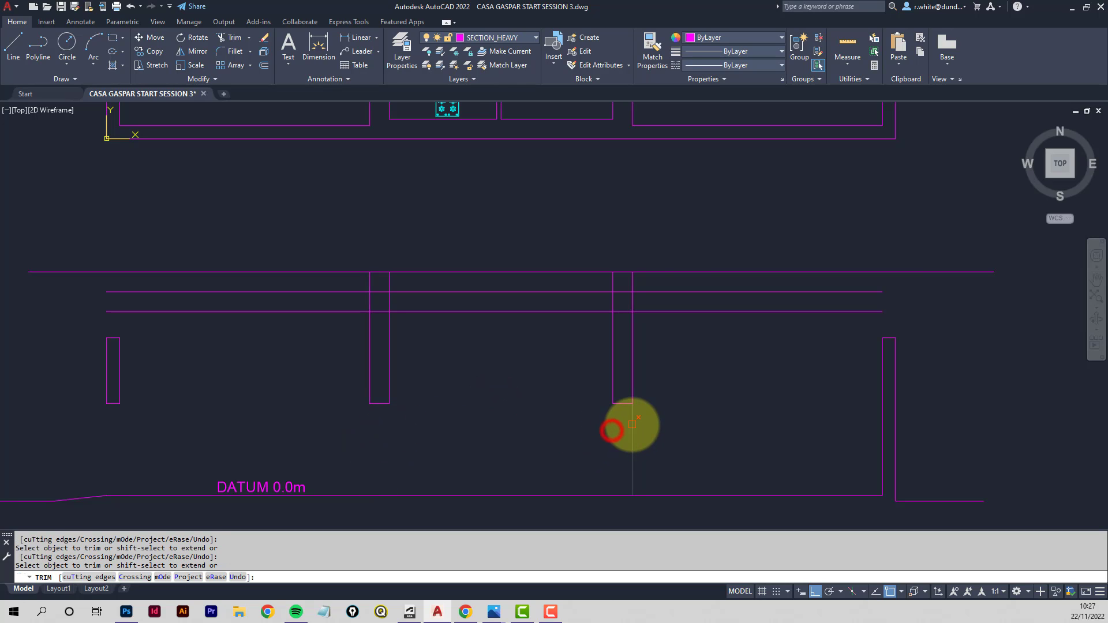
click(633, 425)
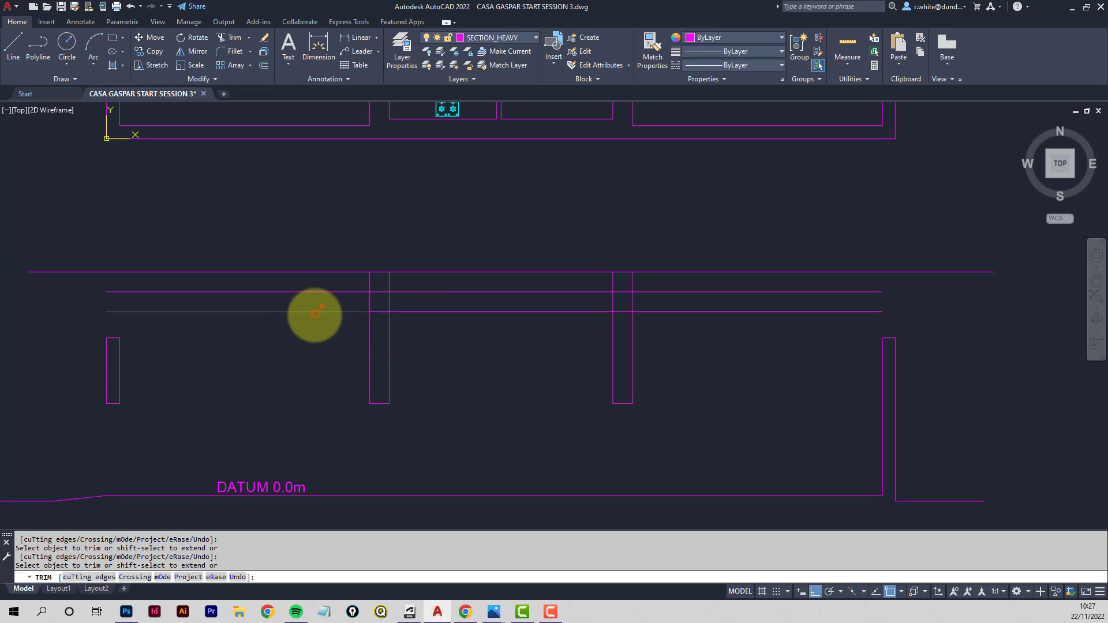
- Trim the 4650, 4200 and top height lines and wall segments to form the raised central roof outline
click(317, 293)
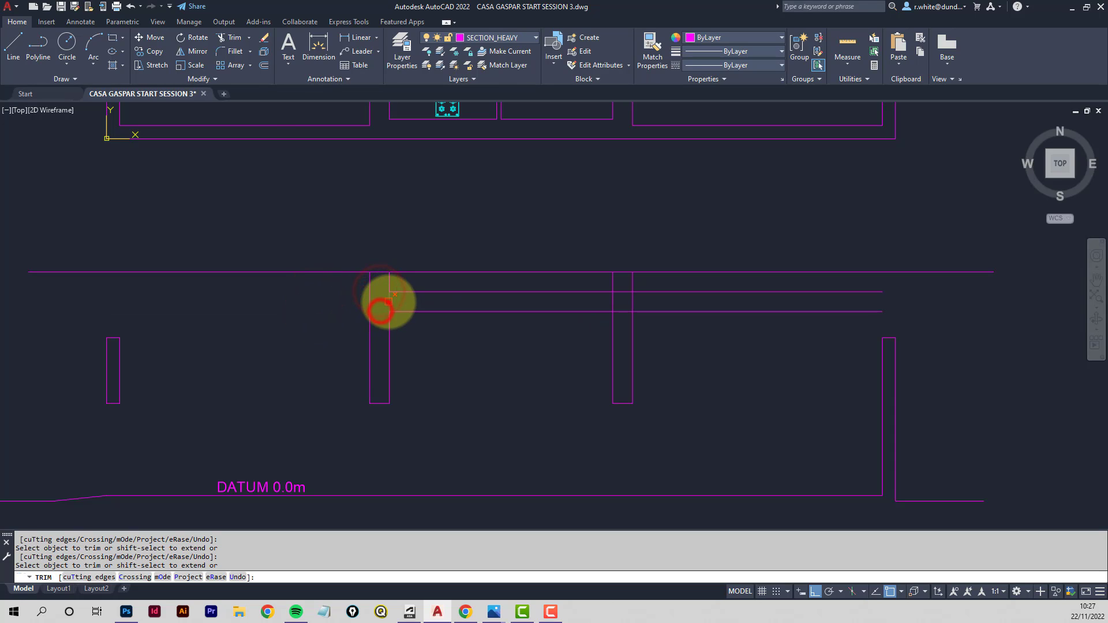
click(389, 301)
click(679, 292)
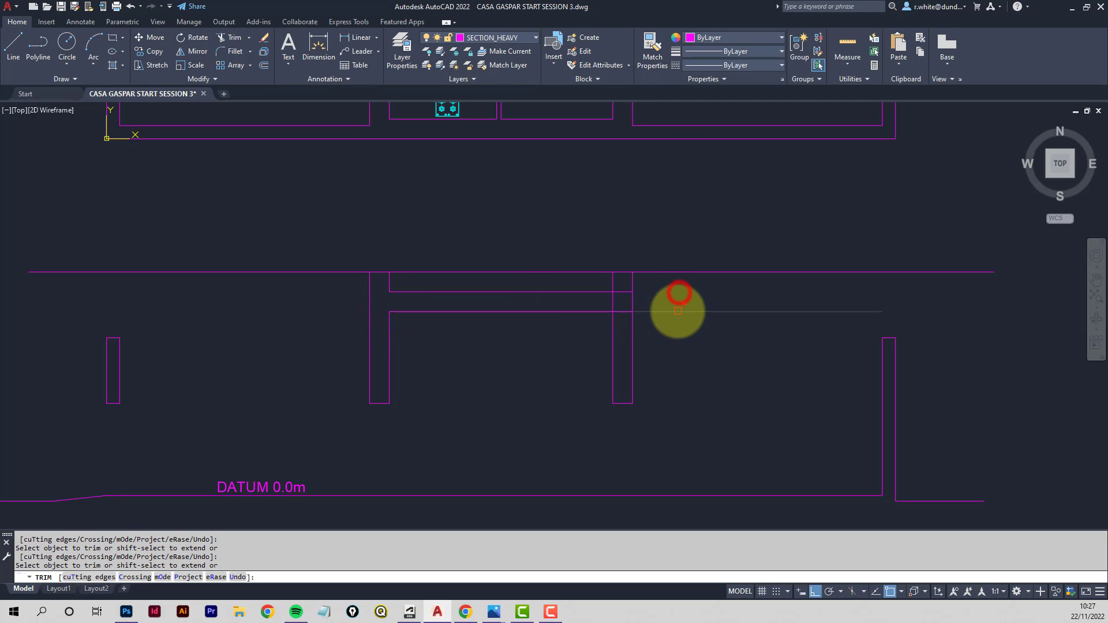
click(676, 312)
click(621, 293)
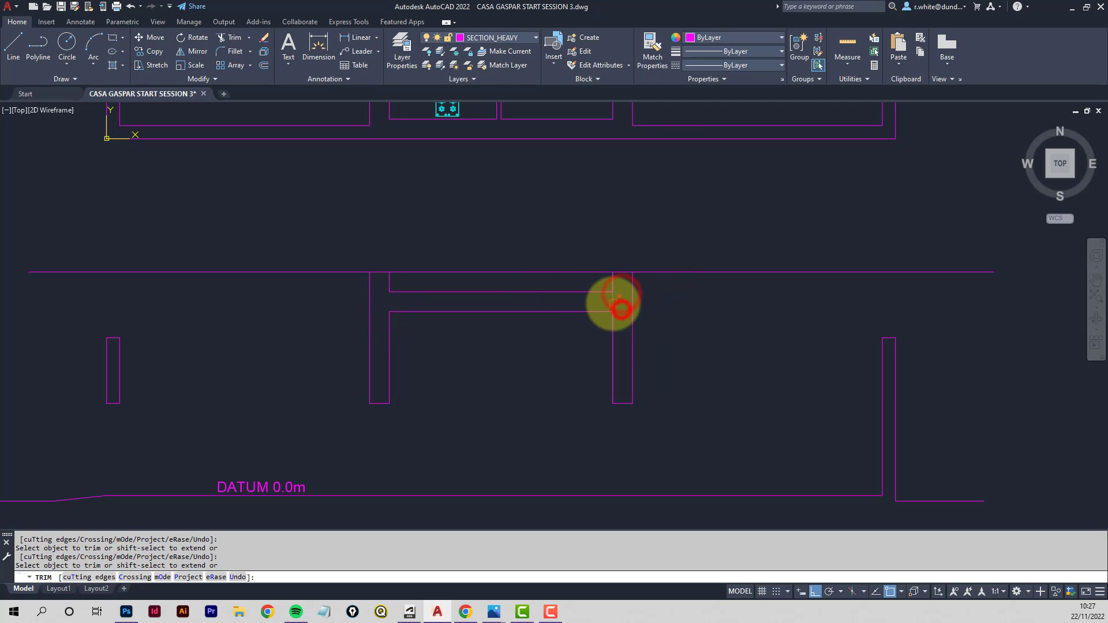
click(612, 302)
click(693, 273)
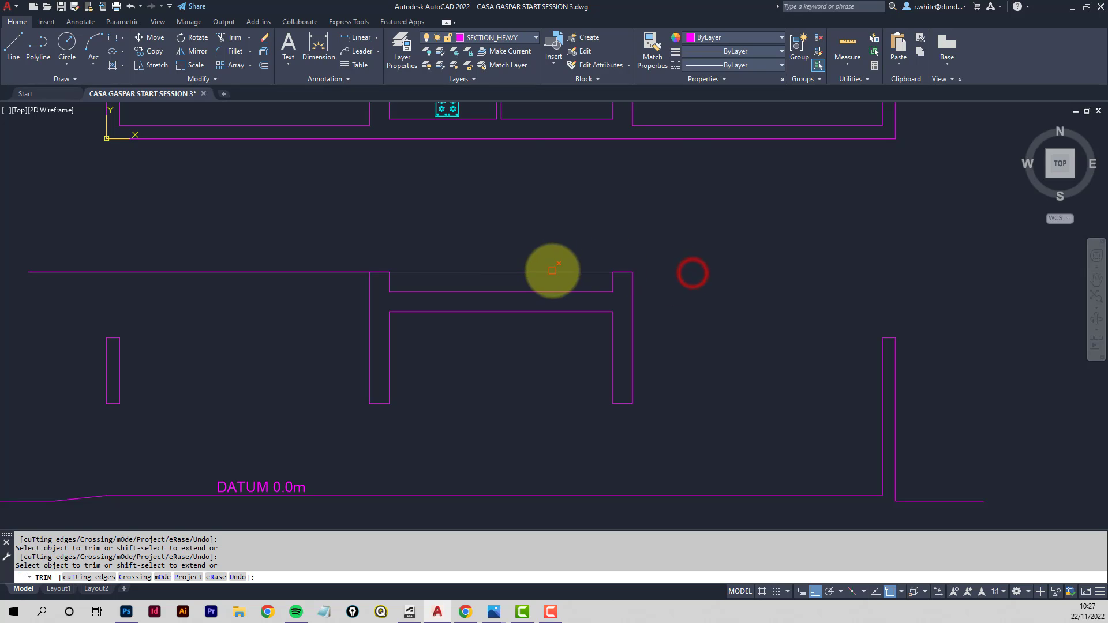
click(552, 271)
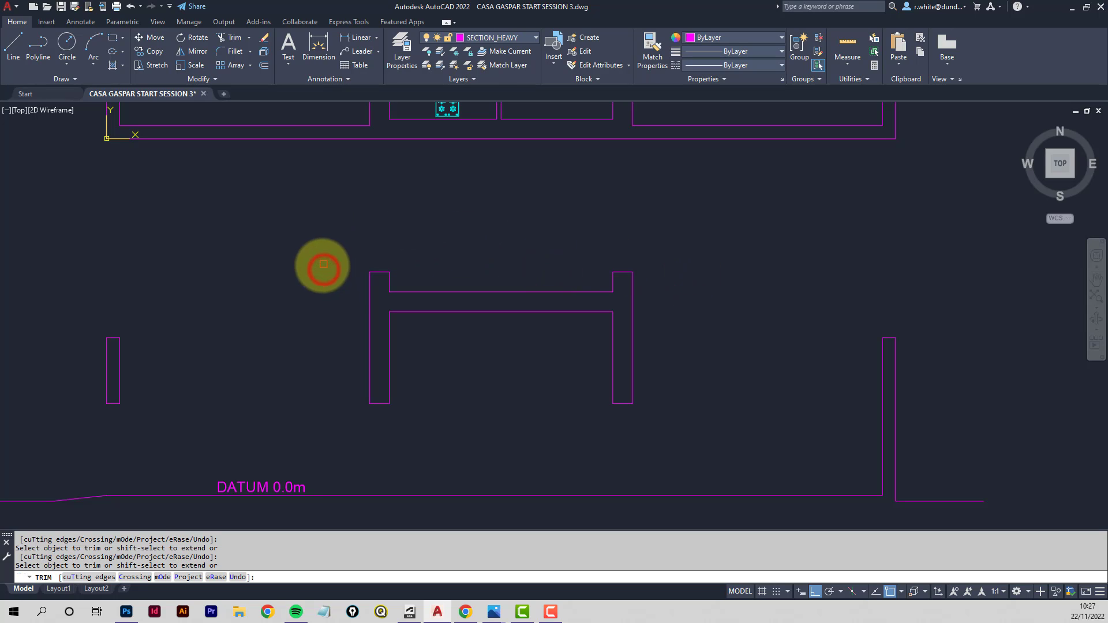
- Thaw the GROUNDSCAPE layer so the paving and trees show on the plan
middle_drag(344, 277, 364, 243)
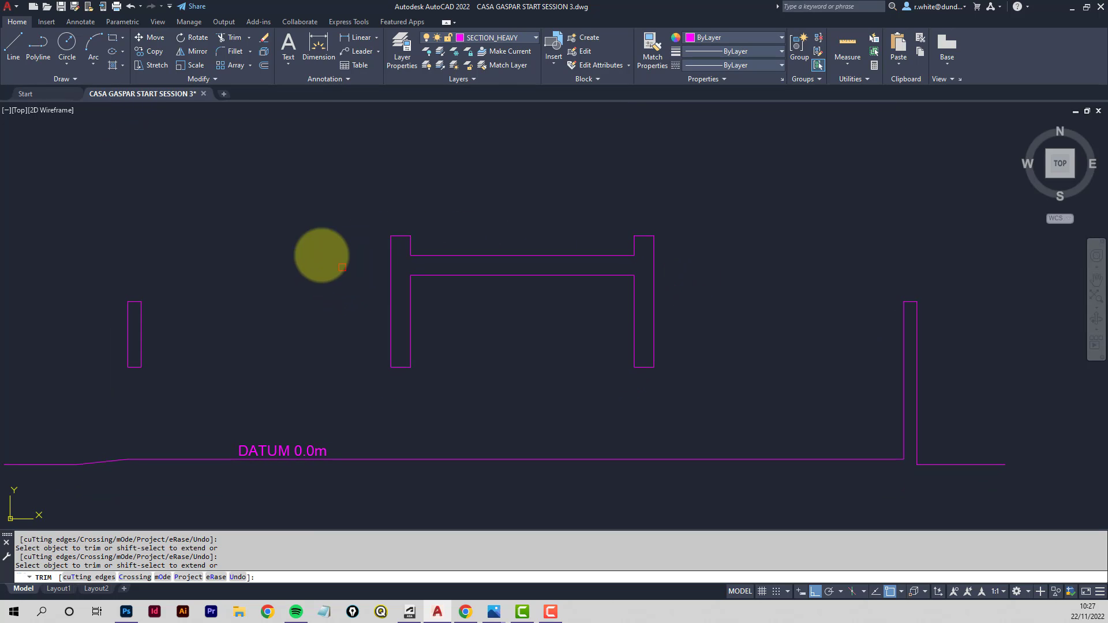
key(Escape)
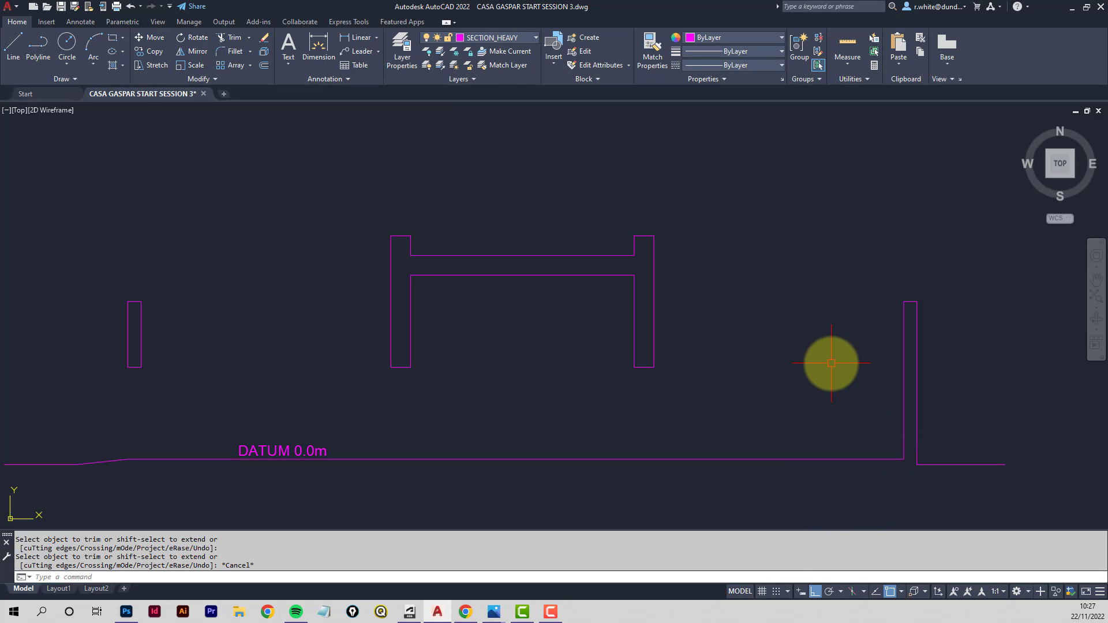
scroll(821, 348, down, 2)
scroll(794, 264, down, 2)
middle_drag(771, 255, 519, 418)
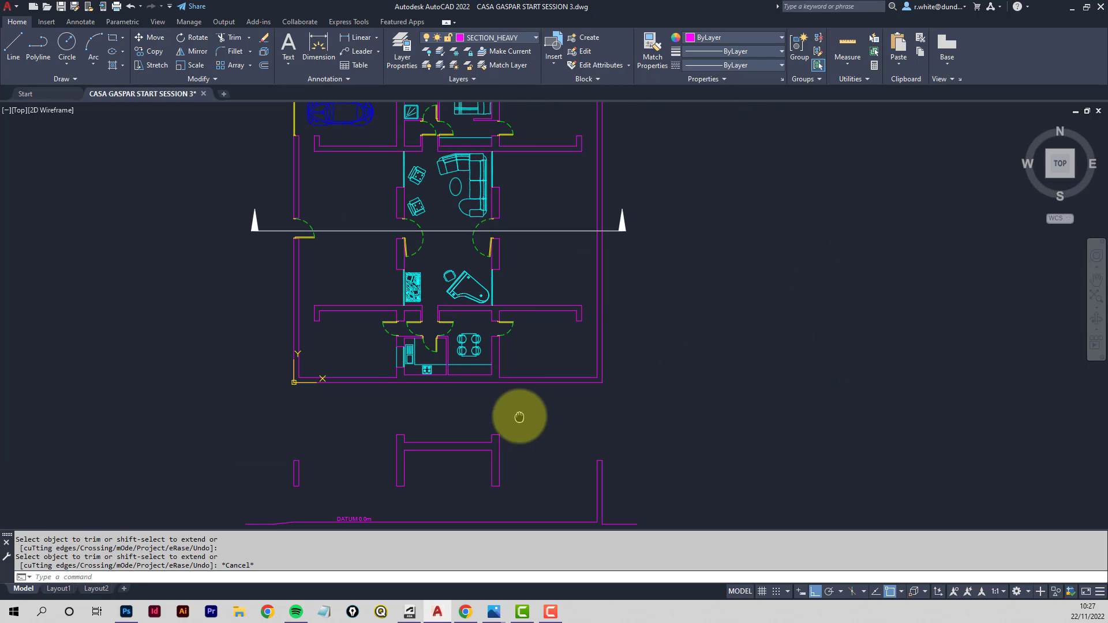
middle_drag(480, 230, 473, 287)
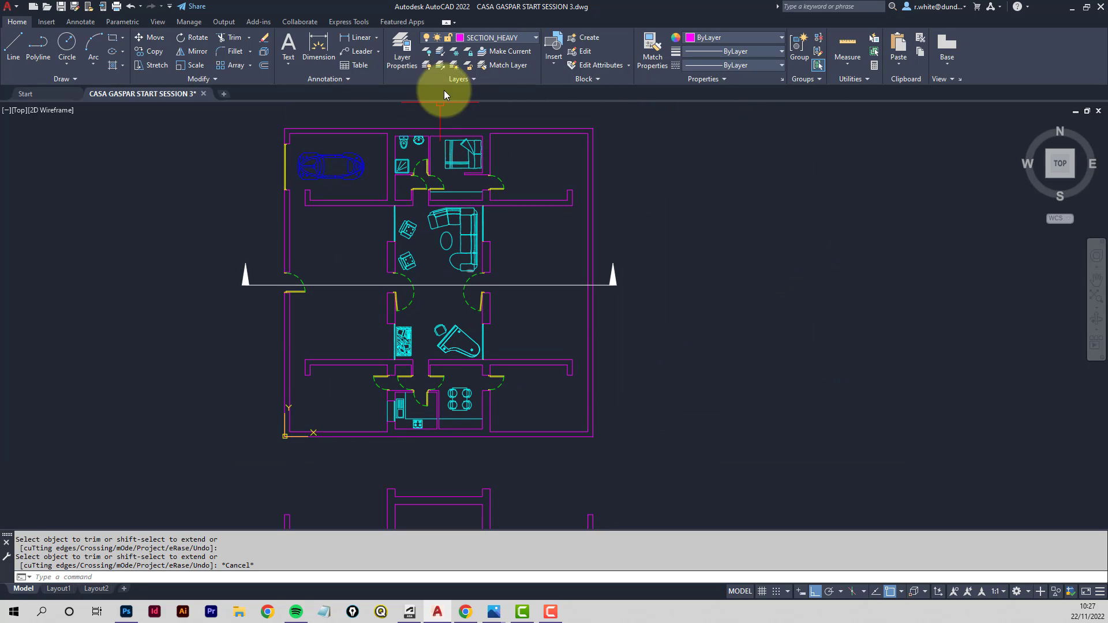
click(534, 39)
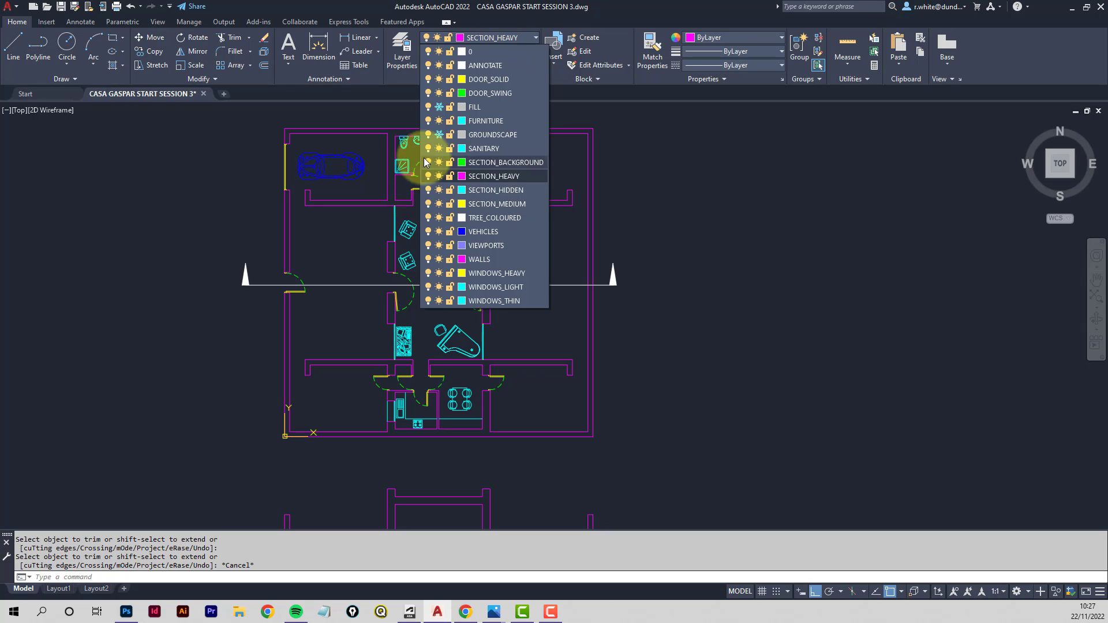
click(439, 135)
click(589, 318)
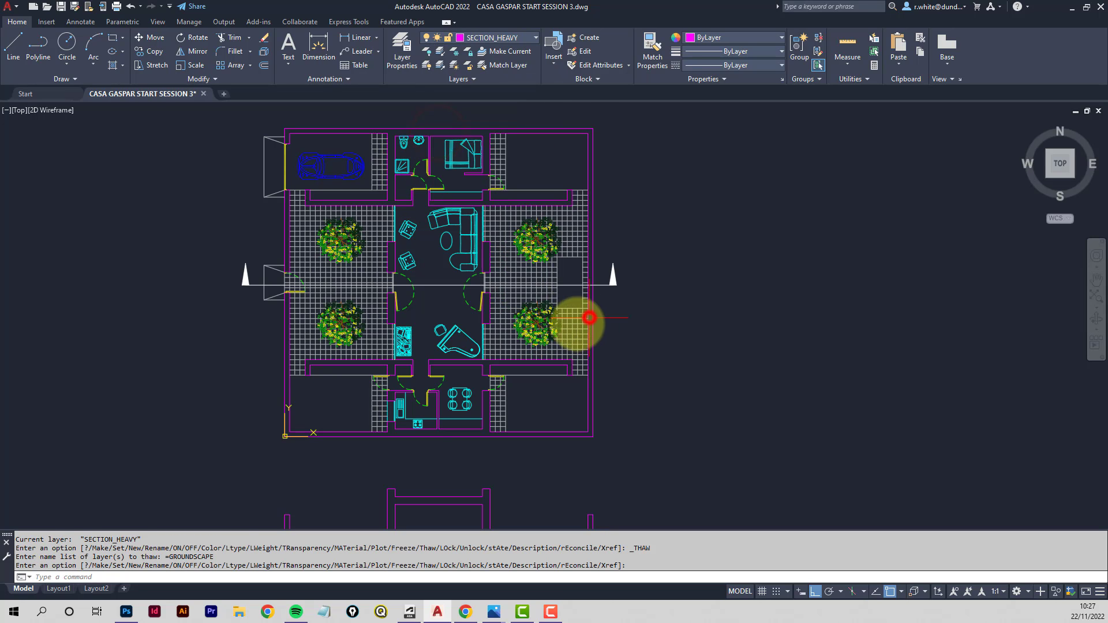
- Draw a vertical projection line from the paving edge near the section cut on the plan down past the datum line
scroll(589, 318, up, 4)
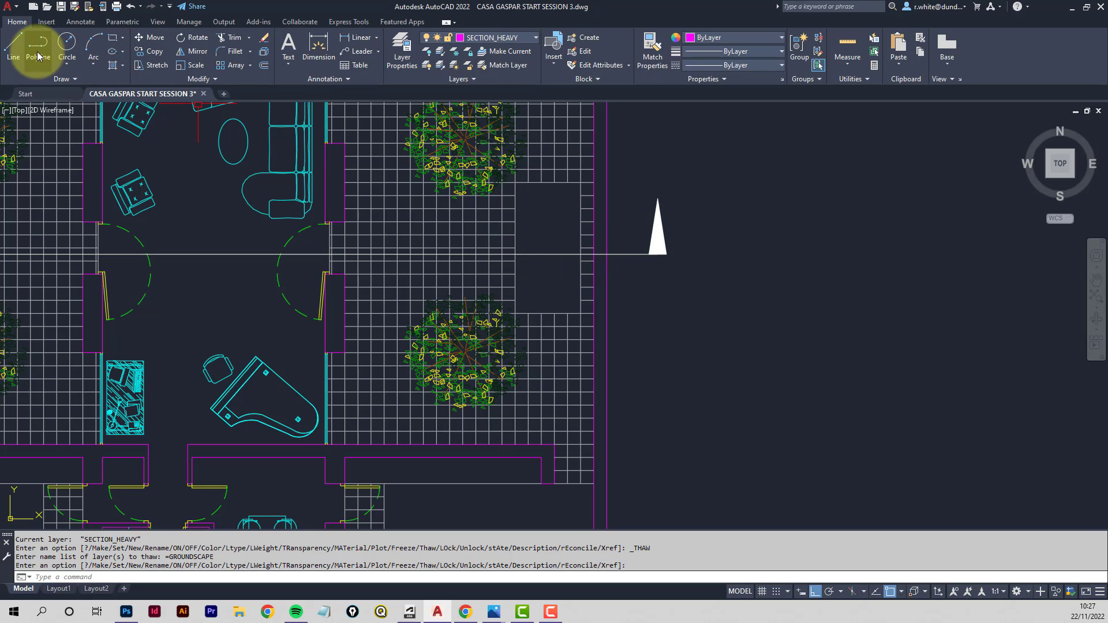
click(13, 46)
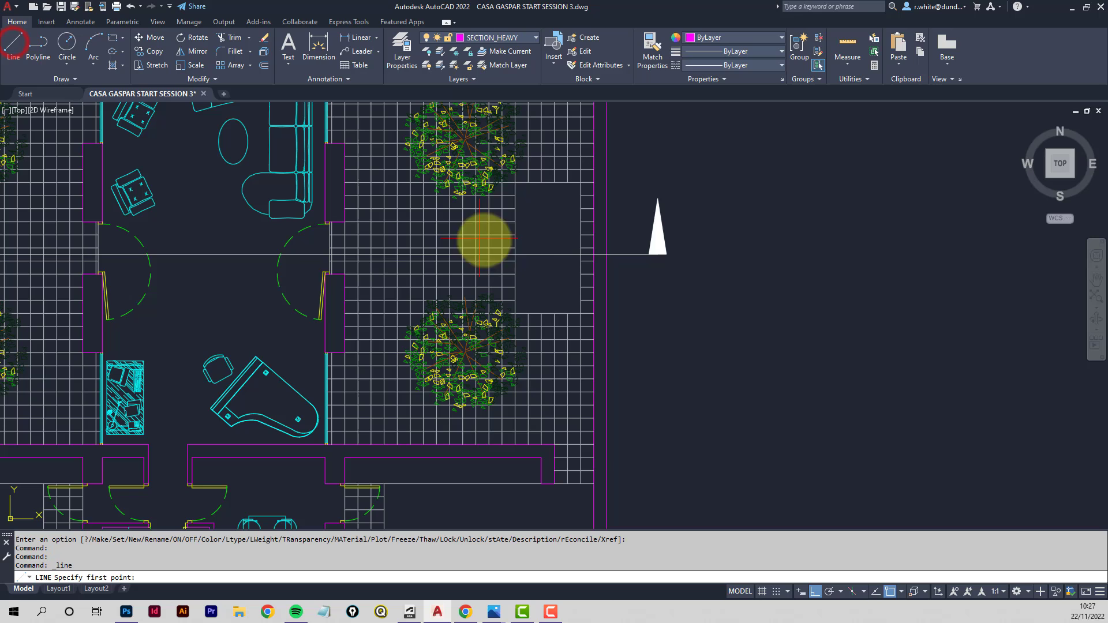
click(515, 254)
scroll(537, 250, down, 2)
scroll(537, 339, up, 1)
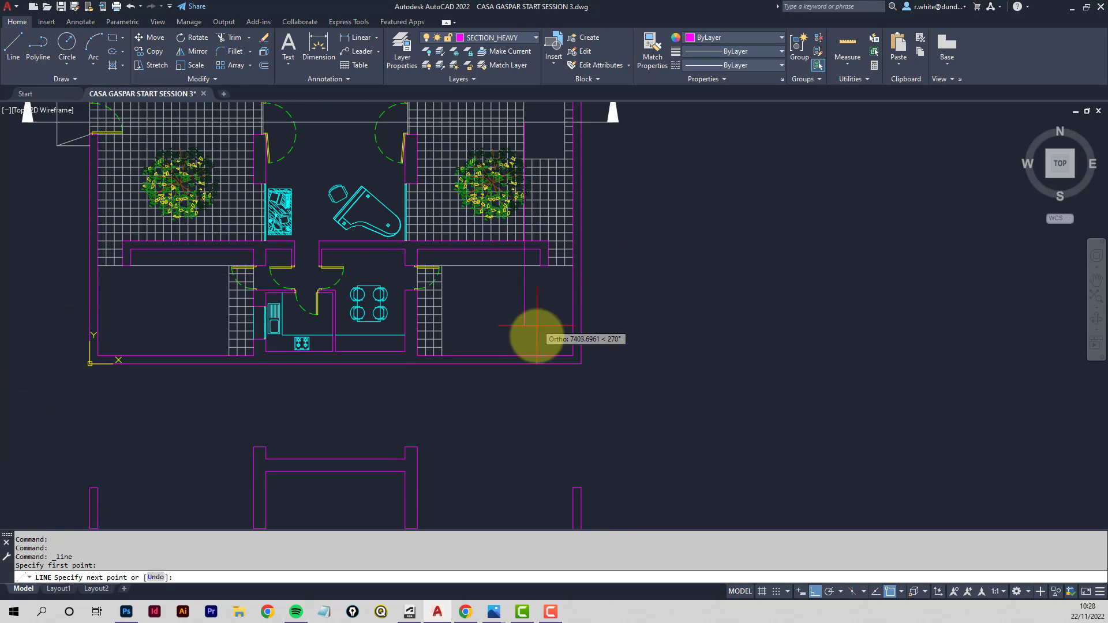
middle_drag(545, 400, 544, 206)
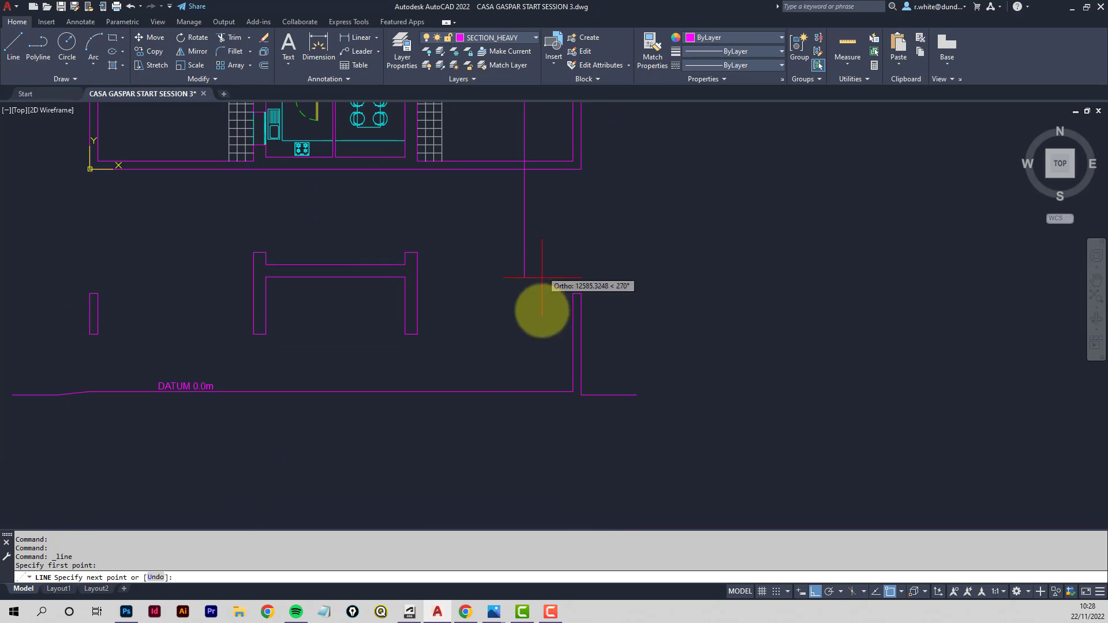
click(540, 426)
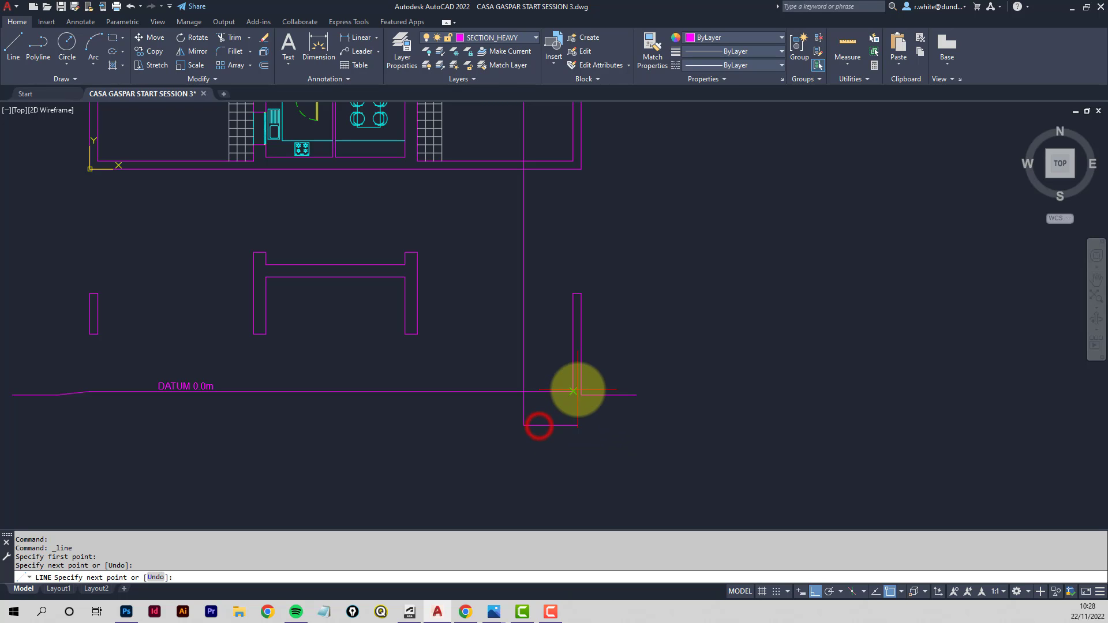
key(Return)
key(Return)
- Draw a second vertical projection line from the outer paving edge down below the datum line
scroll(598, 267, down, 1)
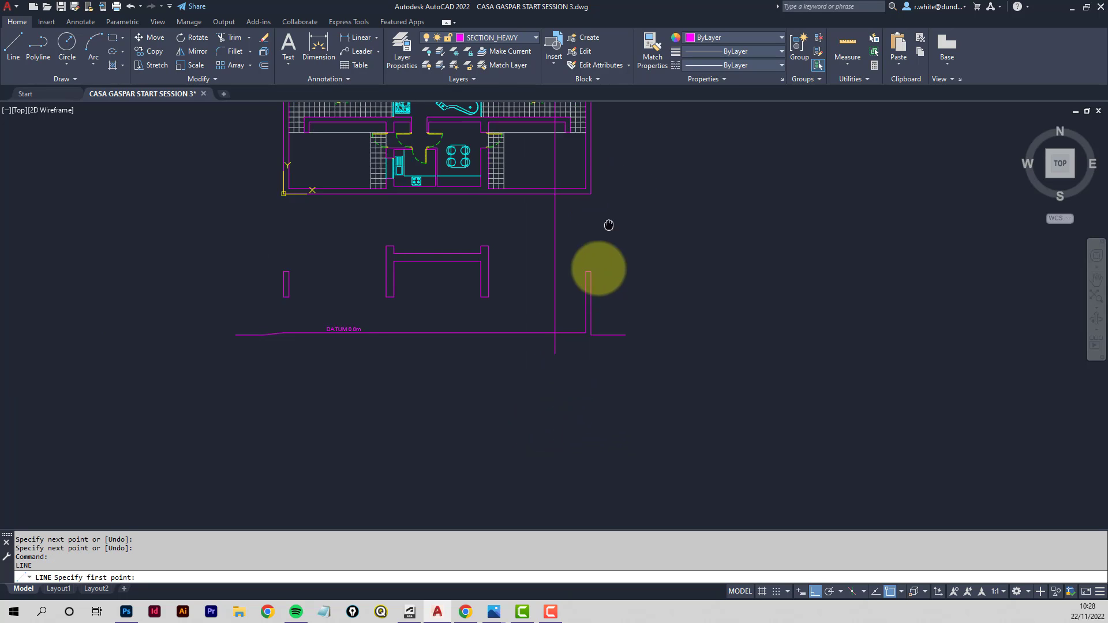
scroll(560, 198, up, 3)
scroll(548, 172, up, 5)
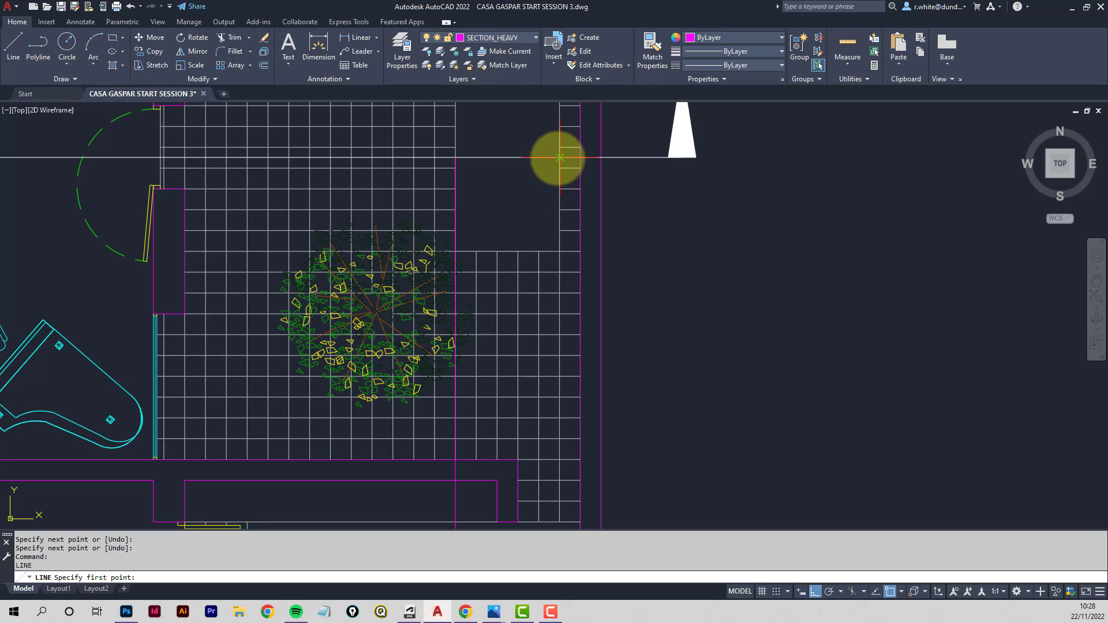
click(560, 157)
scroll(568, 291, down, 4)
middle_drag(564, 402, 562, 157)
middle_drag(565, 376, 566, 312)
click(580, 423)
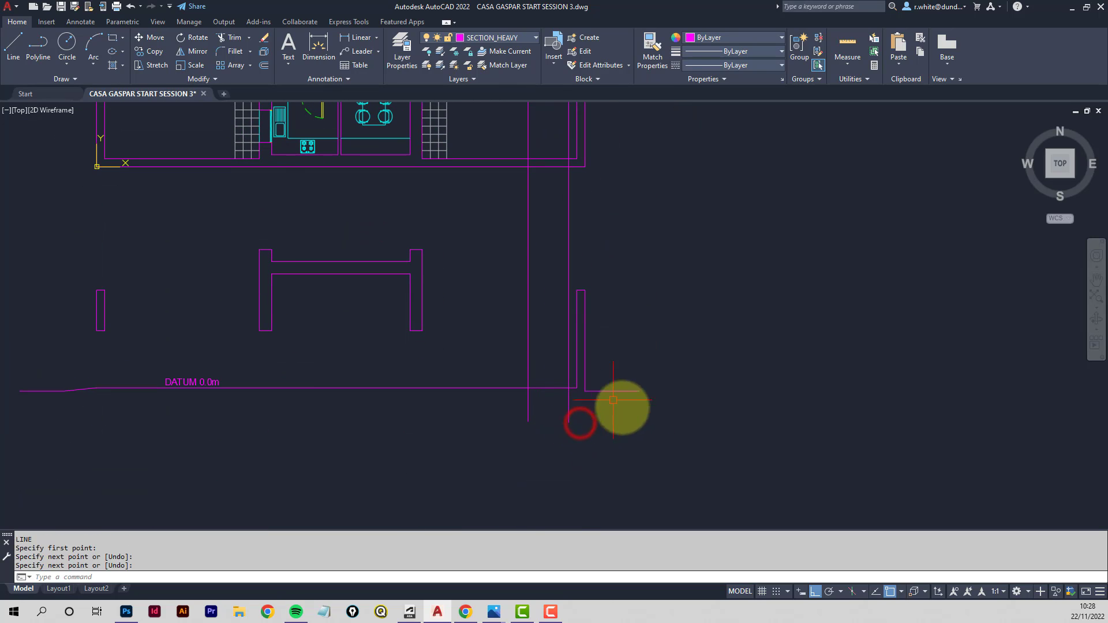
key(Escape)
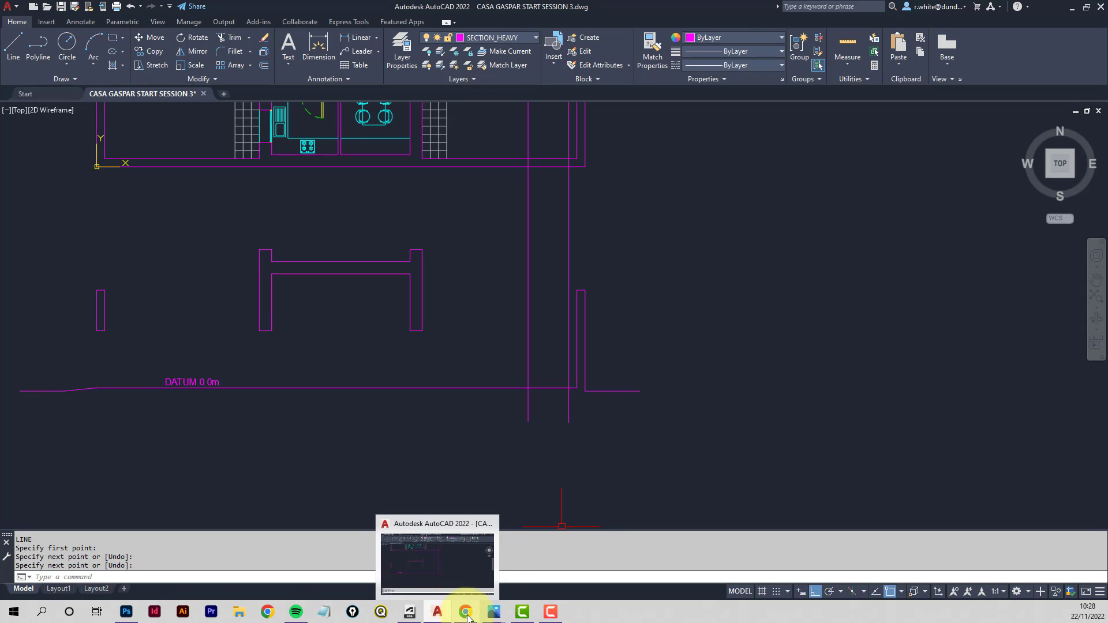
- Switch to the browser and examine the section's dimension reference and the splash pool depth diagram
click(471, 588)
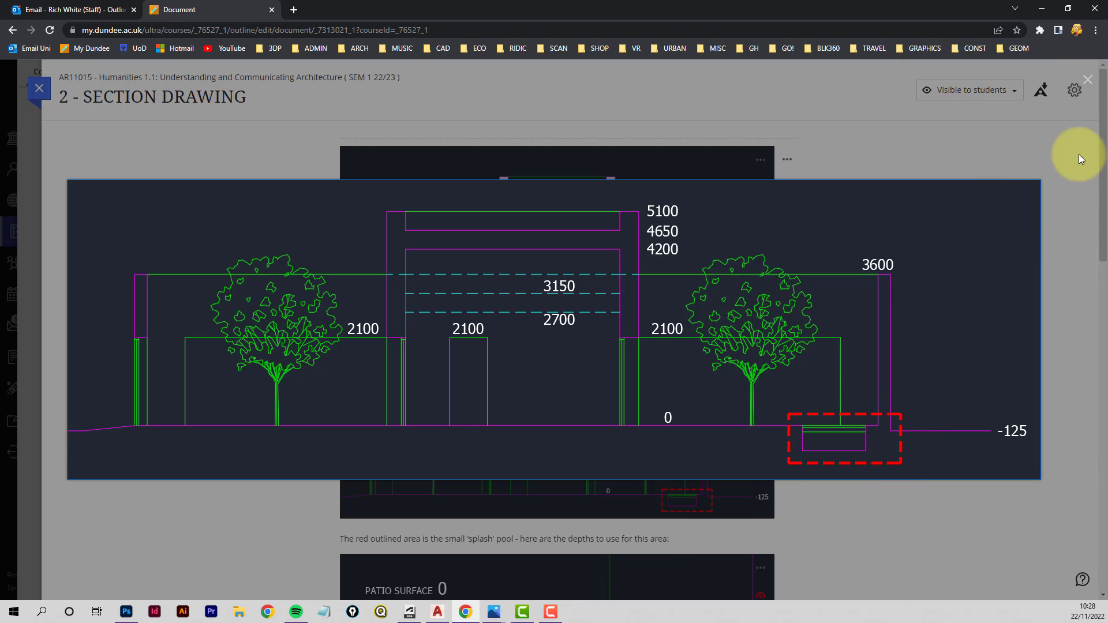
click(1088, 80)
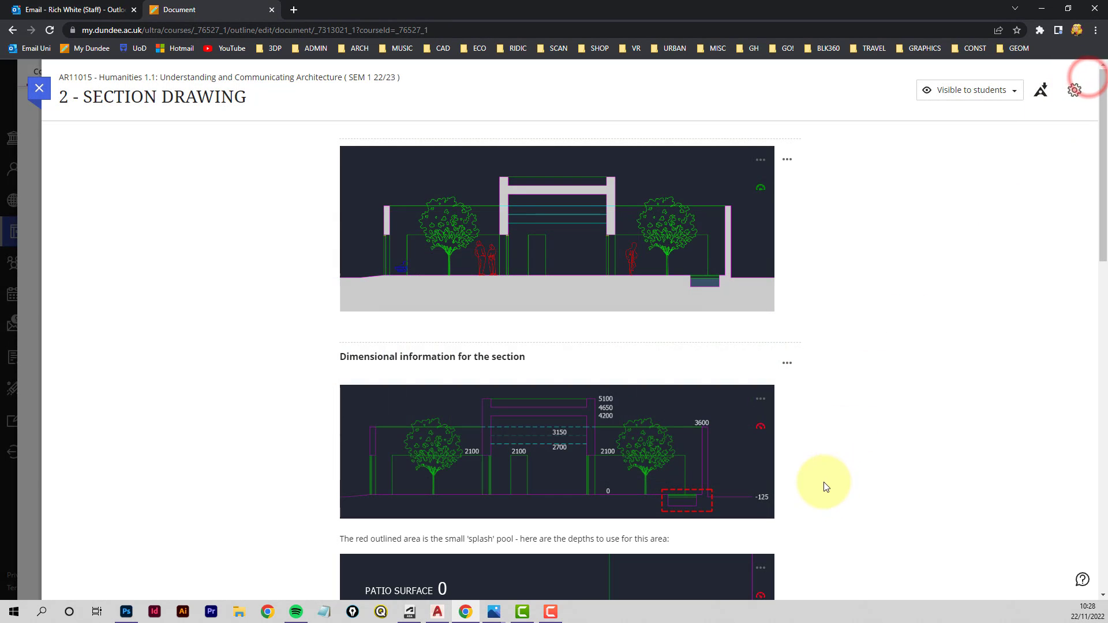
scroll(829, 487, down, 3)
click(584, 490)
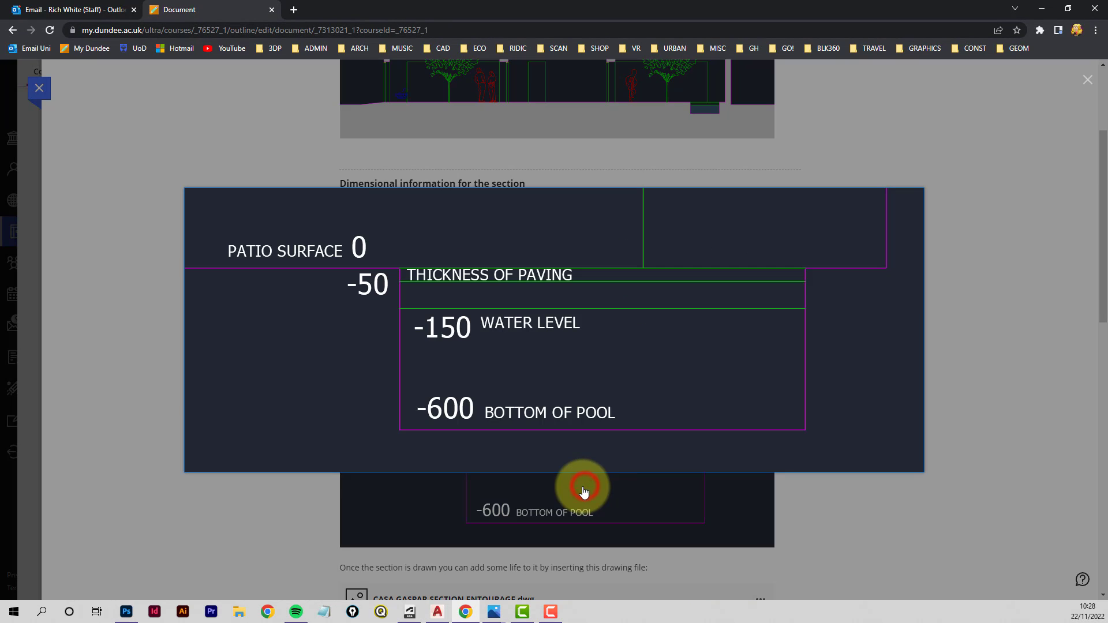
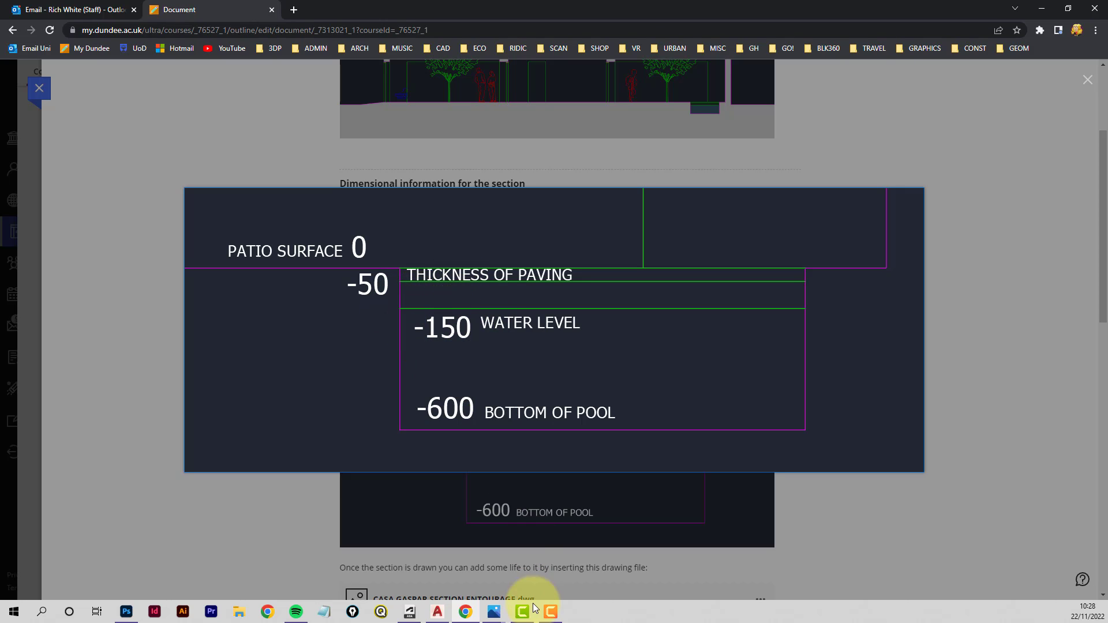
- Return to the drawing and offset the datum line 600 below to mark the bottom of the pool
click(438, 613)
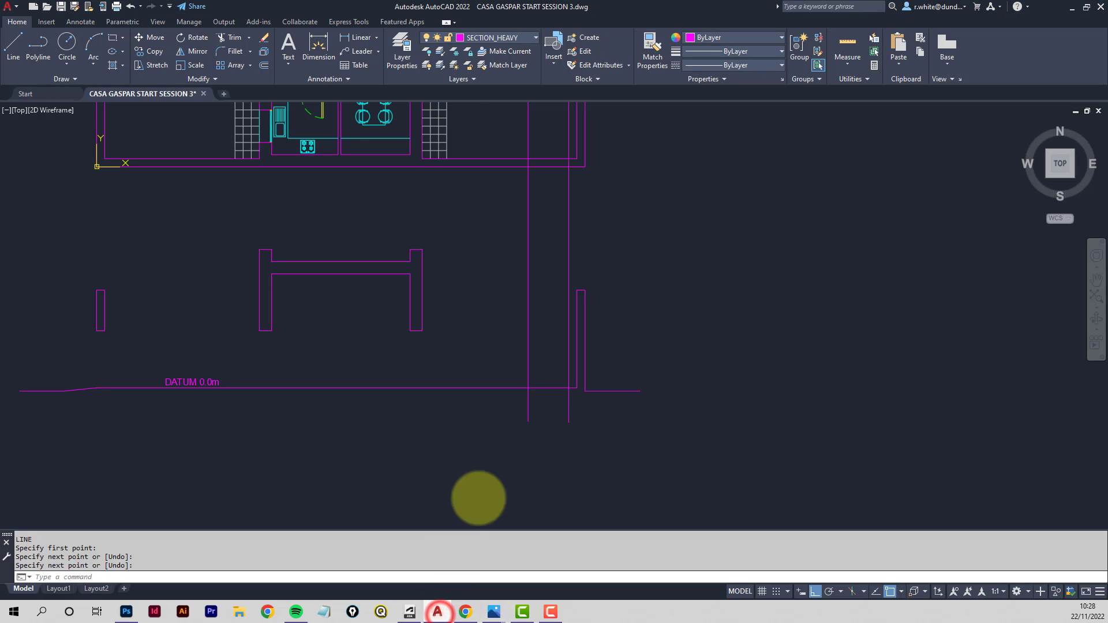
scroll(537, 392, up, 6)
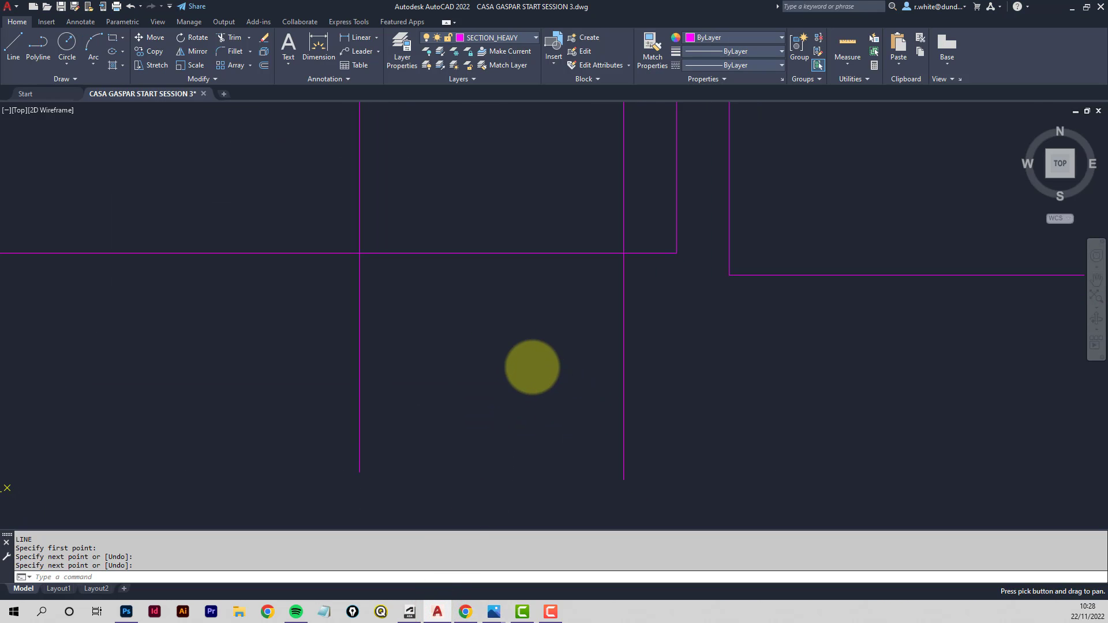
click(263, 65)
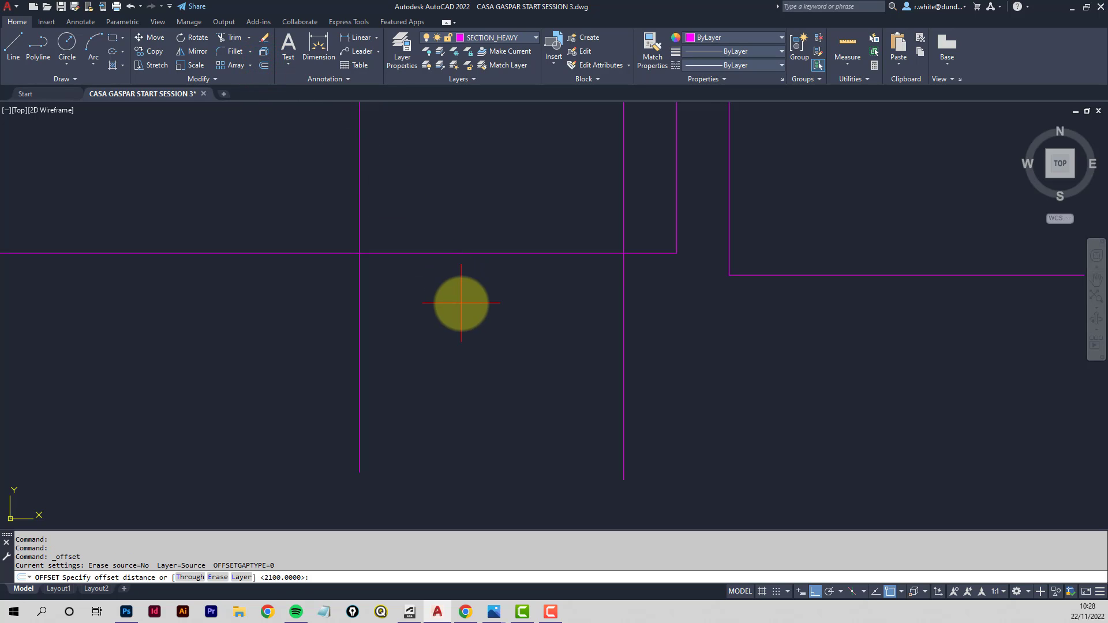
text(600)
key(Return)
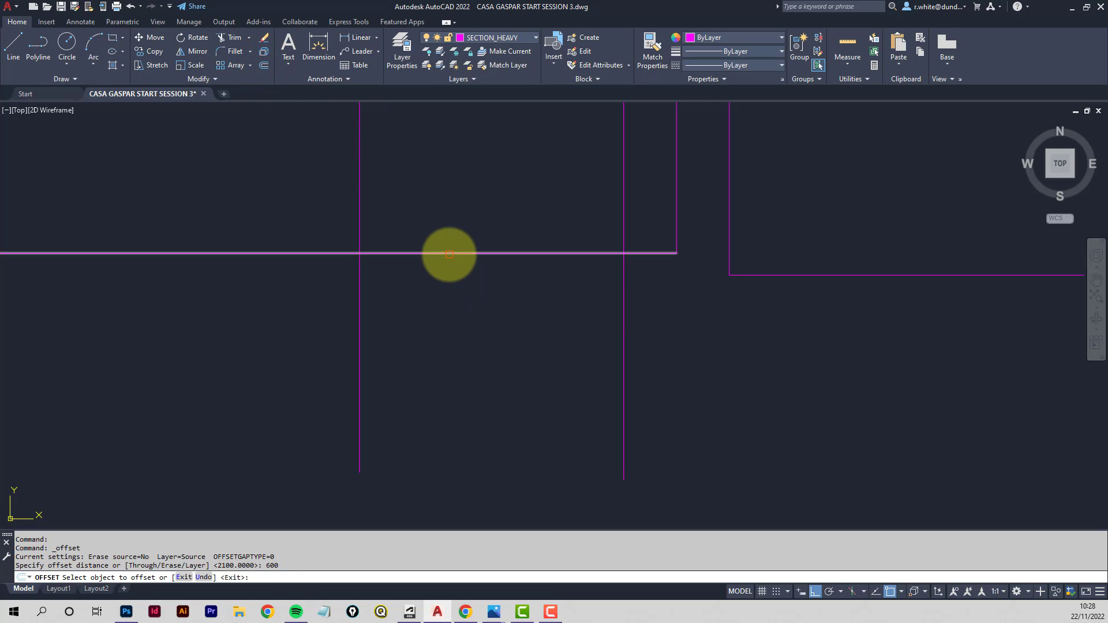
click(449, 253)
click(471, 430)
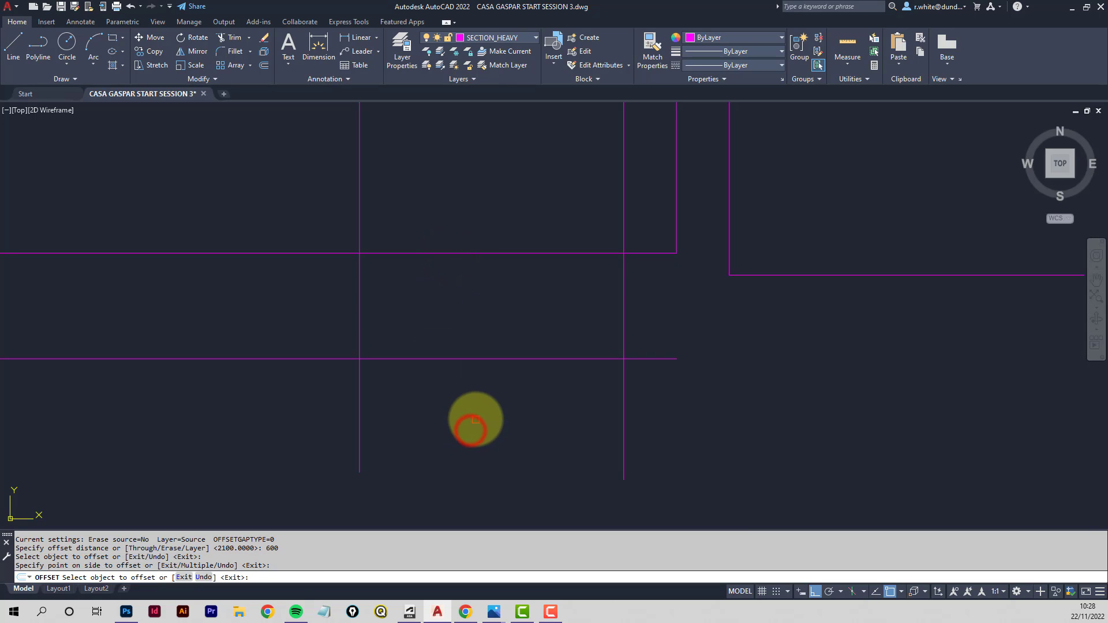
key(Escape)
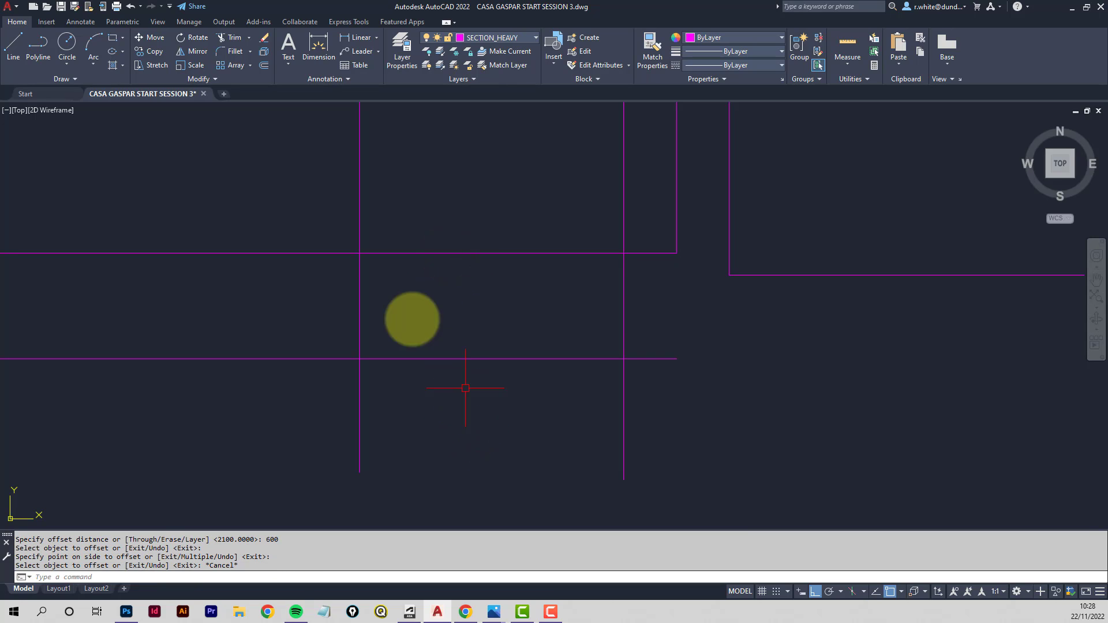
- Trim the projection lines and the offset line to form the splash pool's rectangular outline below the datum
click(235, 38)
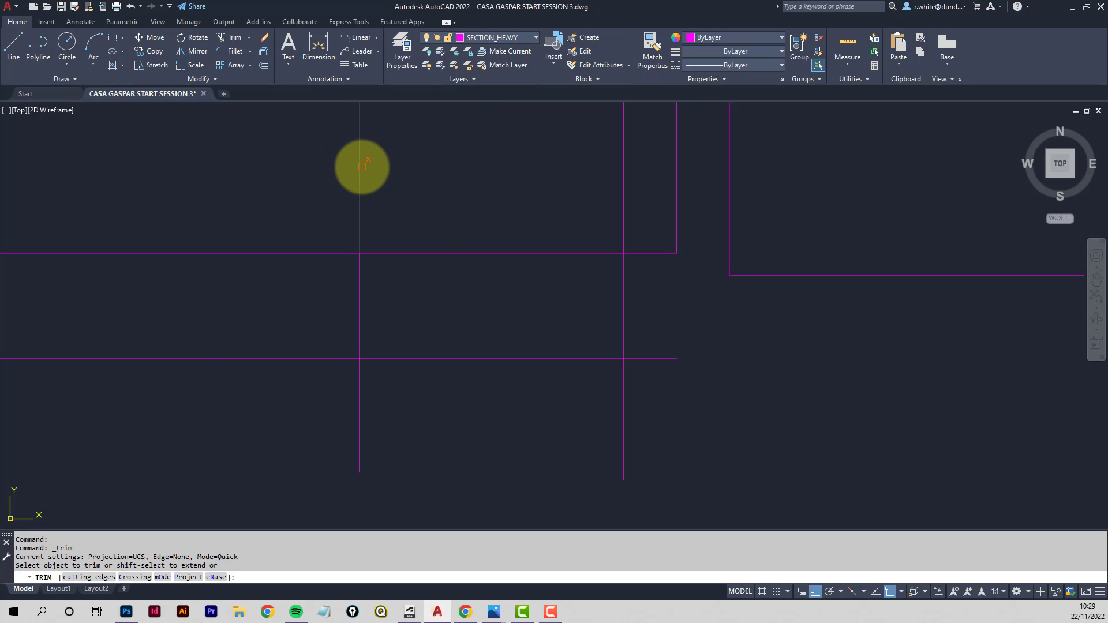
click(362, 167)
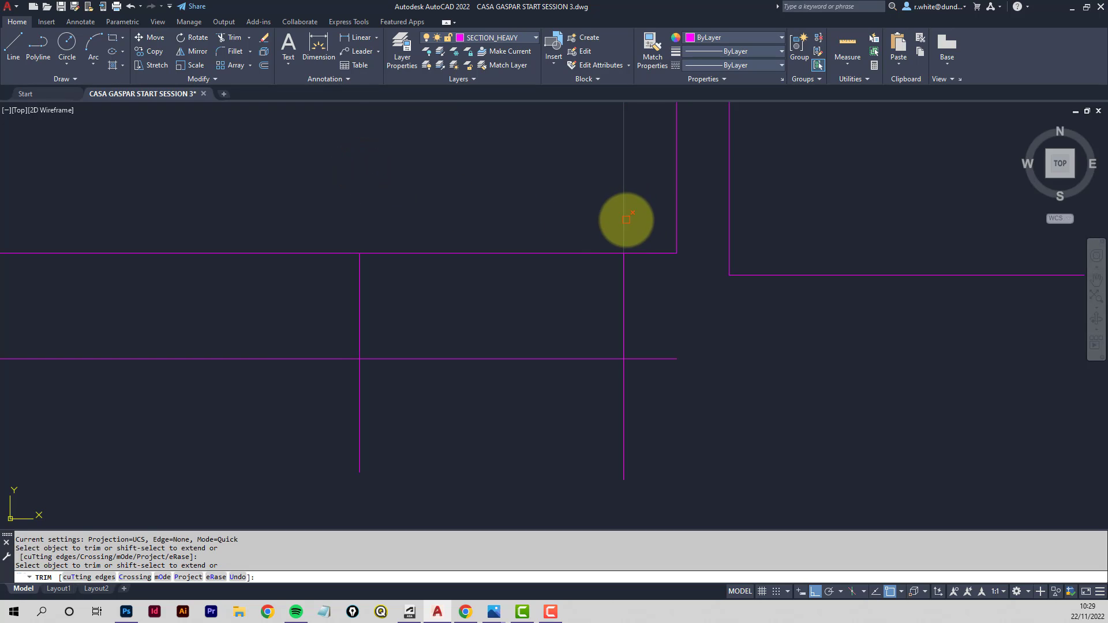
click(626, 220)
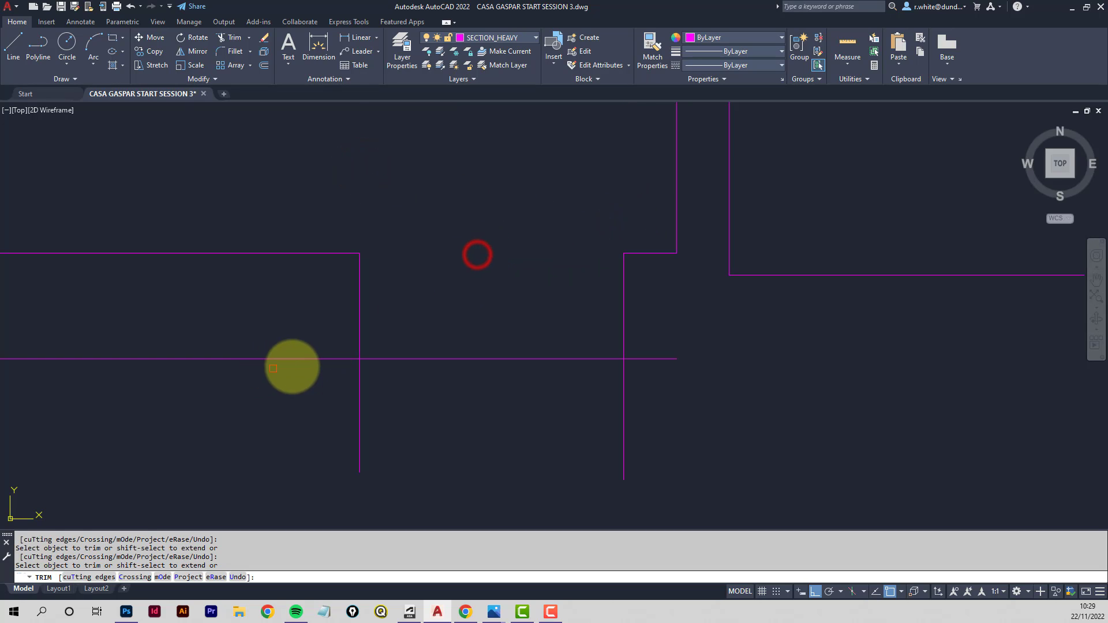
click(299, 361)
click(358, 385)
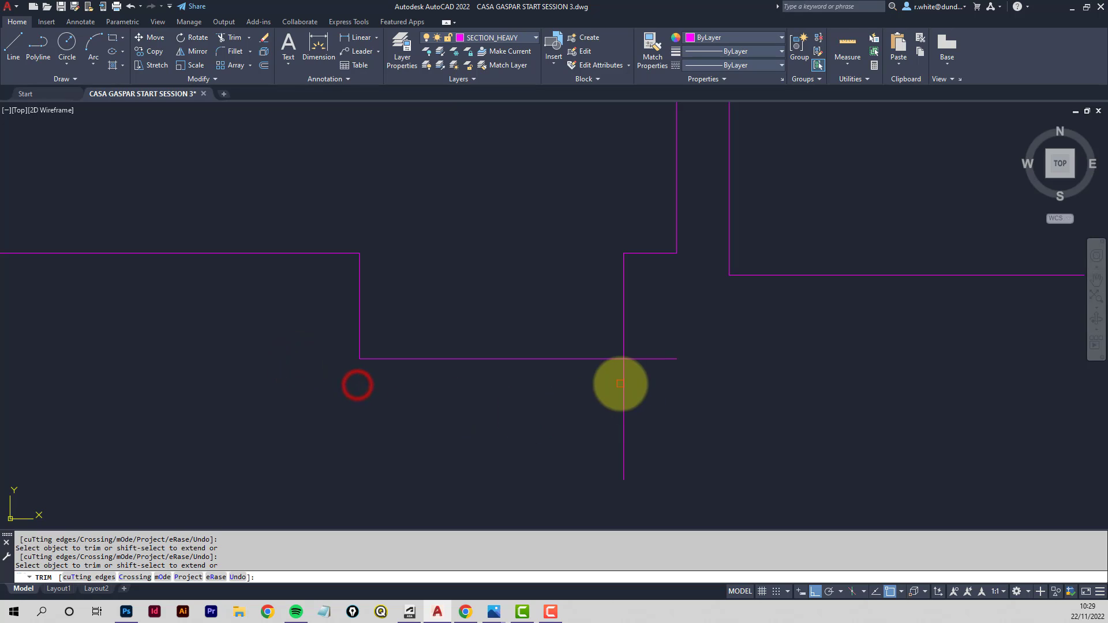
click(642, 360)
key(Return)
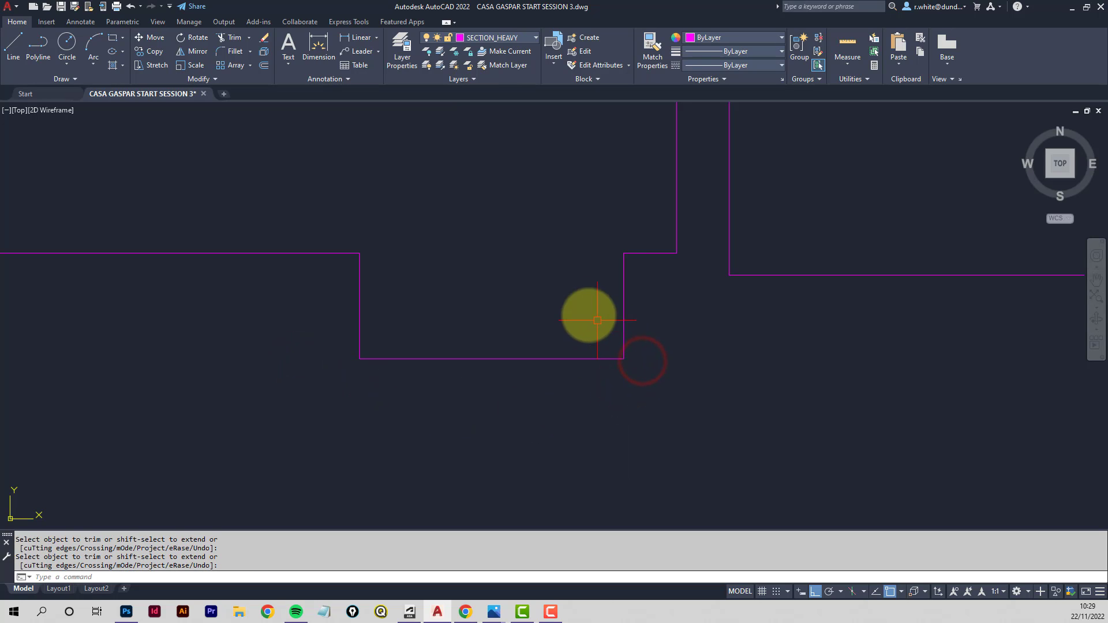
- Review the pool outline on the section and check the splash pool depth diagram in the browser
scroll(557, 255, down, 4)
scroll(540, 206, down, 3)
middle_drag(514, 228, 477, 438)
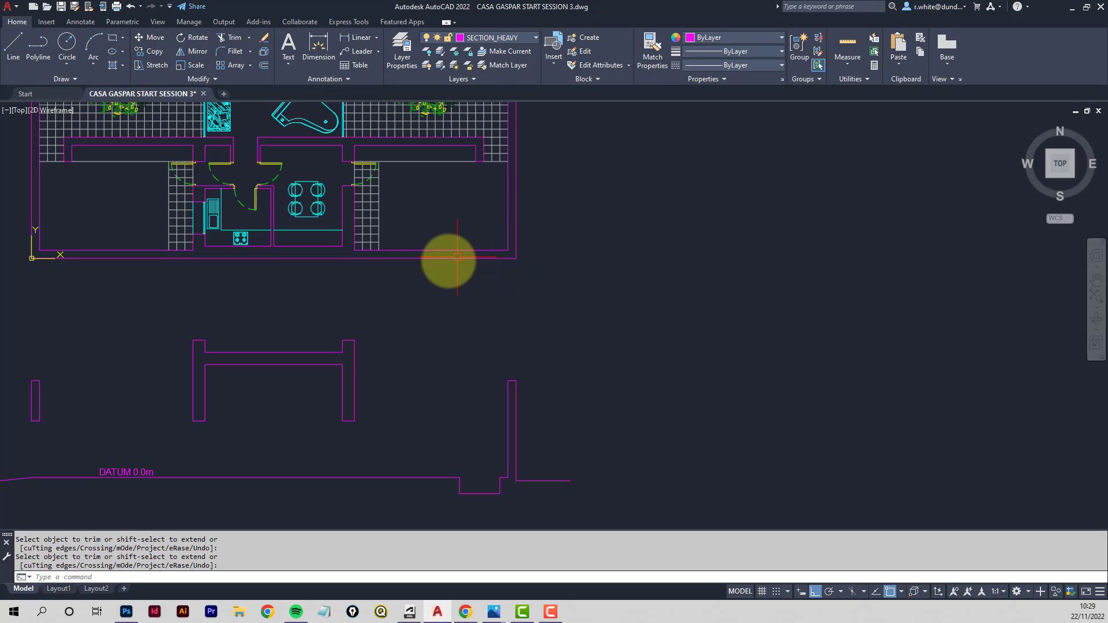
scroll(455, 338, up, 4)
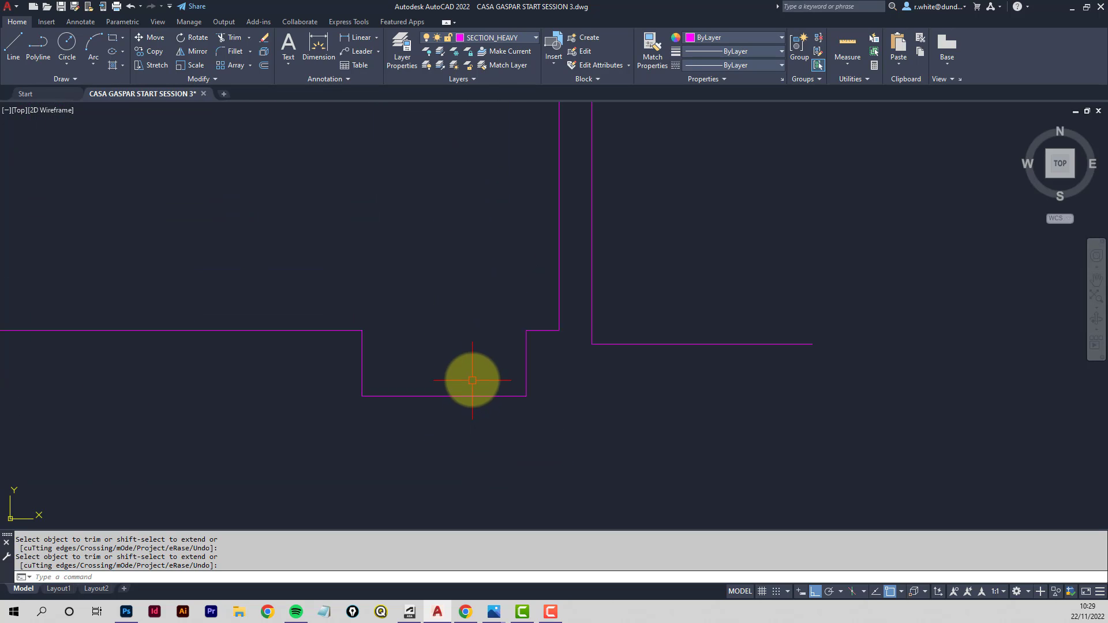
mouse_move(395, 319)
middle_down()
mouse_move(737, 372)
mouse_move(774, 387)
mouse_move(755, 405)
middle_up()
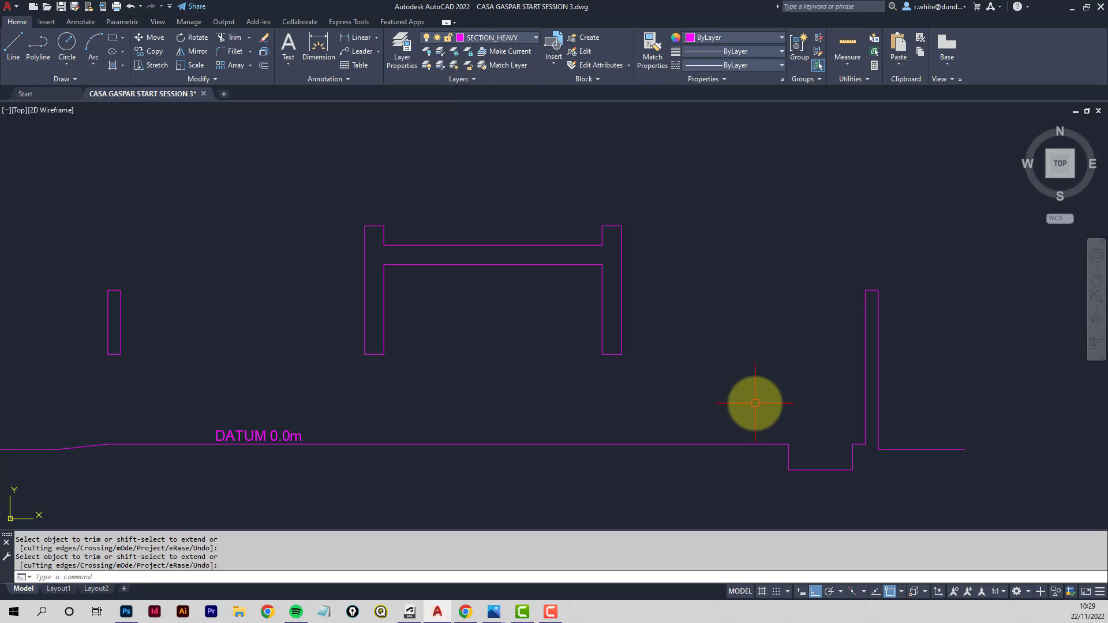
click(468, 619)
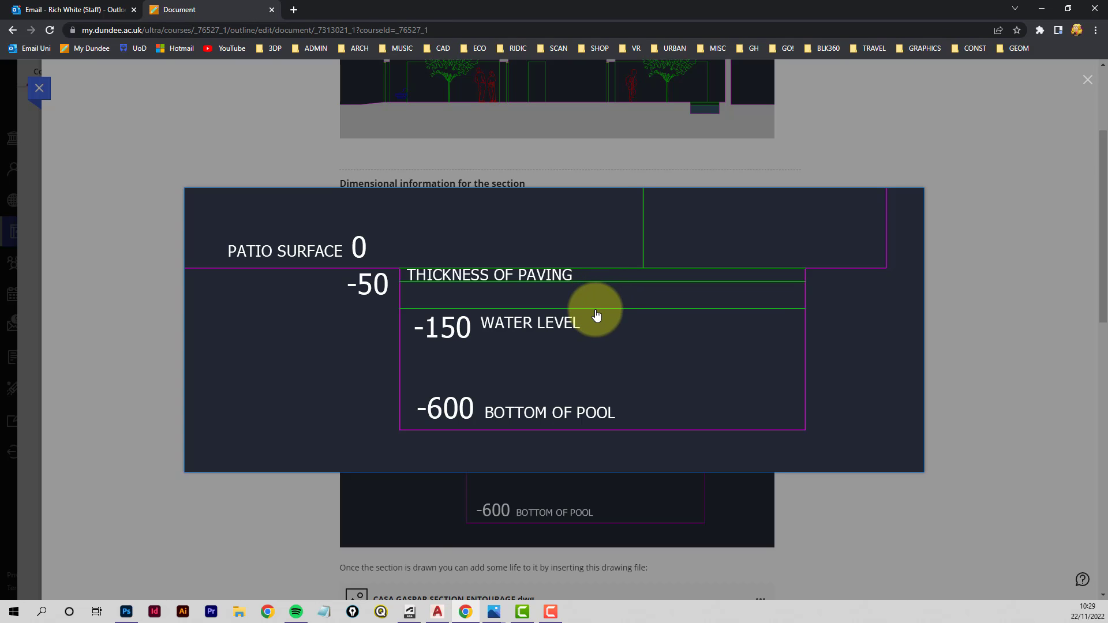
click(438, 613)
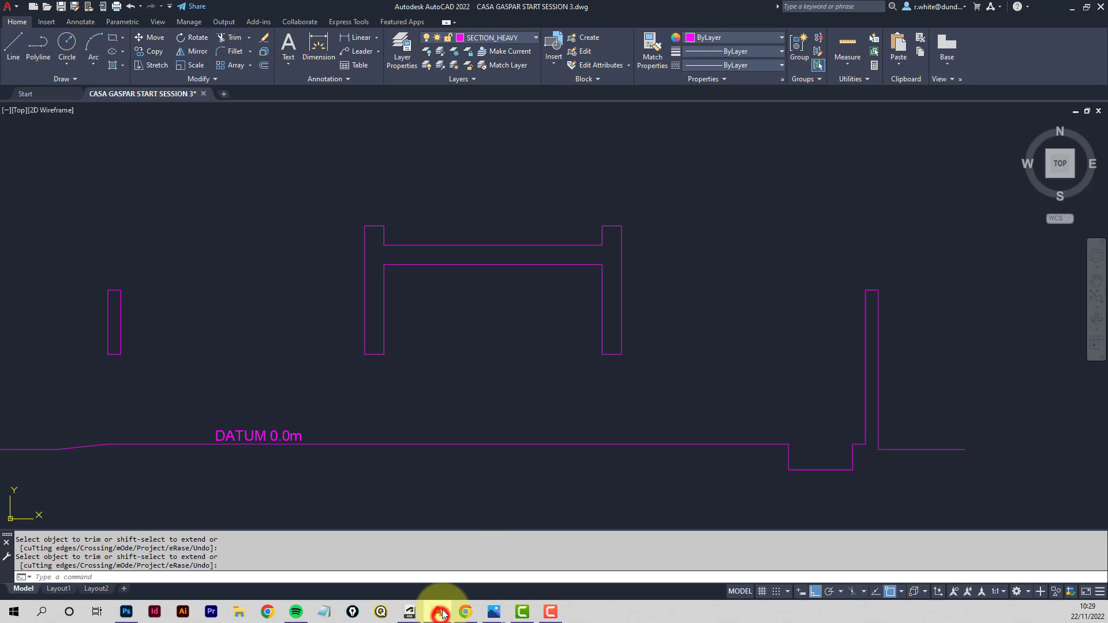
- Make SECTION_BACKGROUND the current layer and draw a line across the top of the pool
click(533, 39)
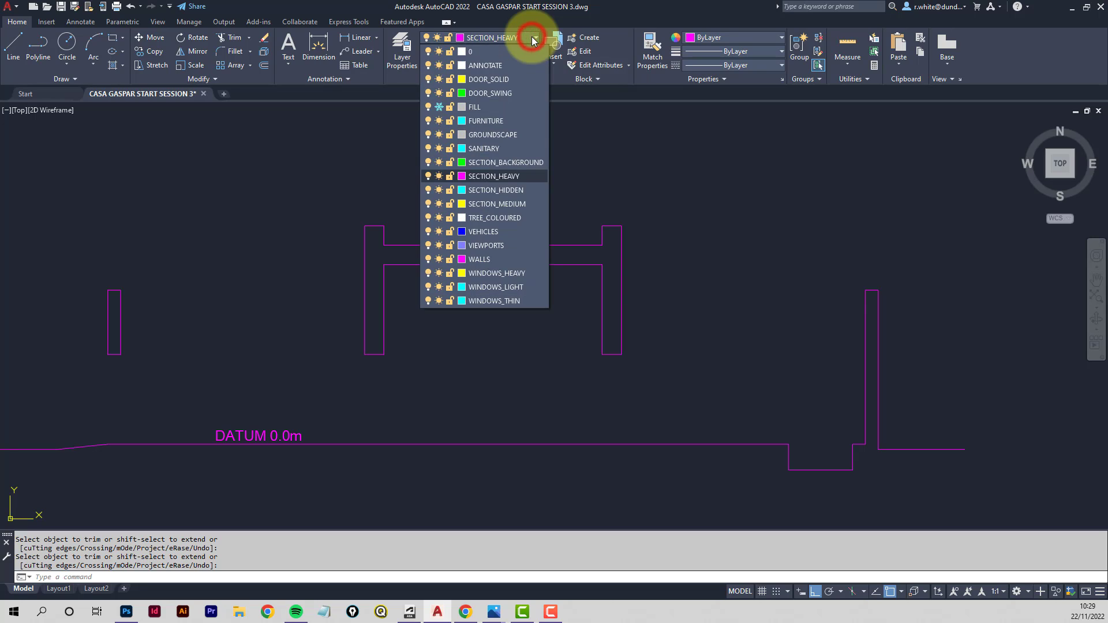
click(489, 164)
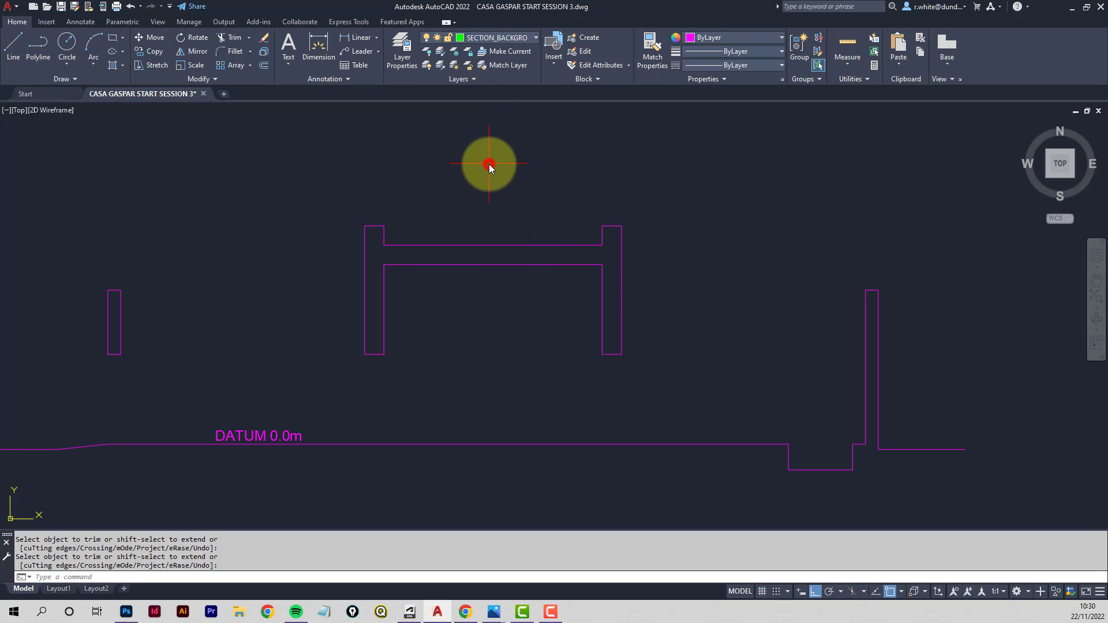
mouse_move(821, 427)
middle_down()
mouse_move(768, 408)
mouse_move(663, 404)
middle_up()
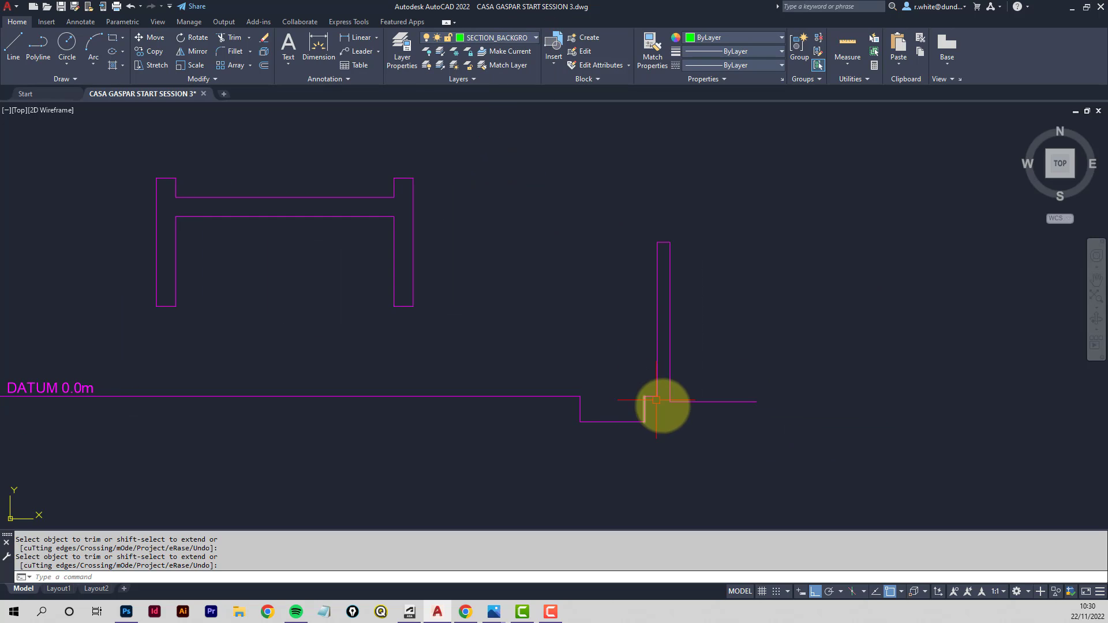
scroll(647, 401, up, 6)
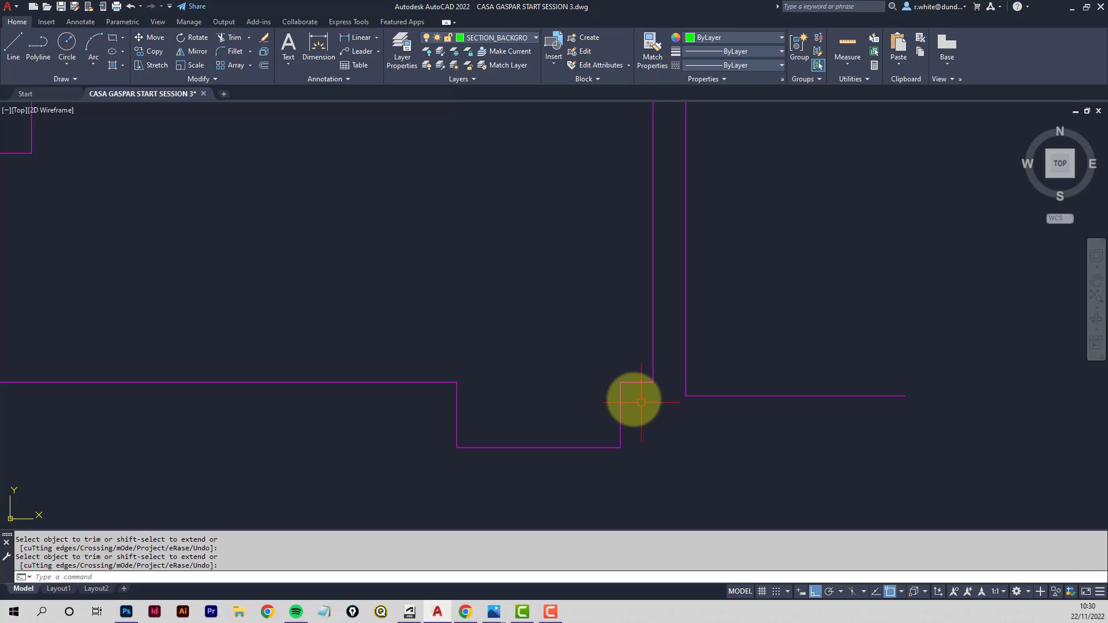
click(11, 51)
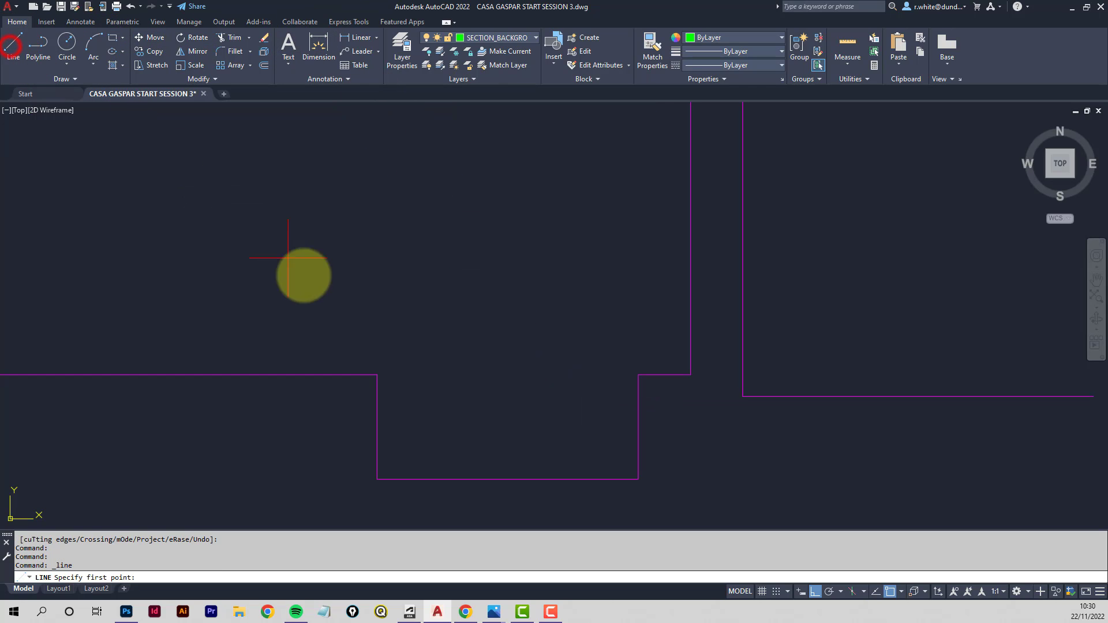
click(376, 378)
click(637, 375)
key(Return)
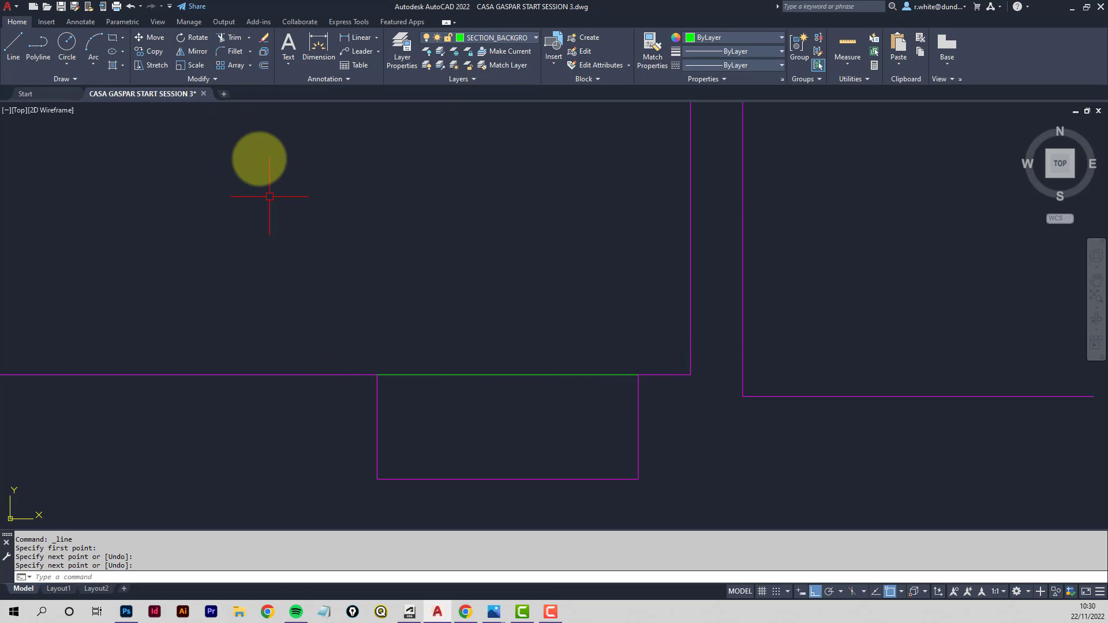
- Offset the pool's top line 50 downward for the paving thickness
click(264, 66)
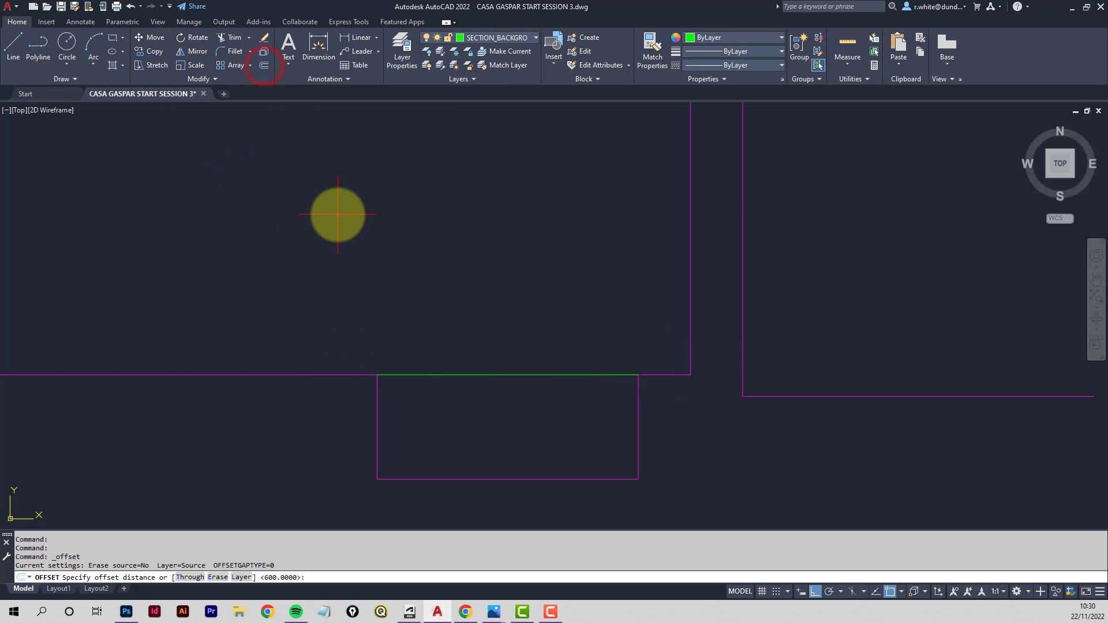
key(Return)
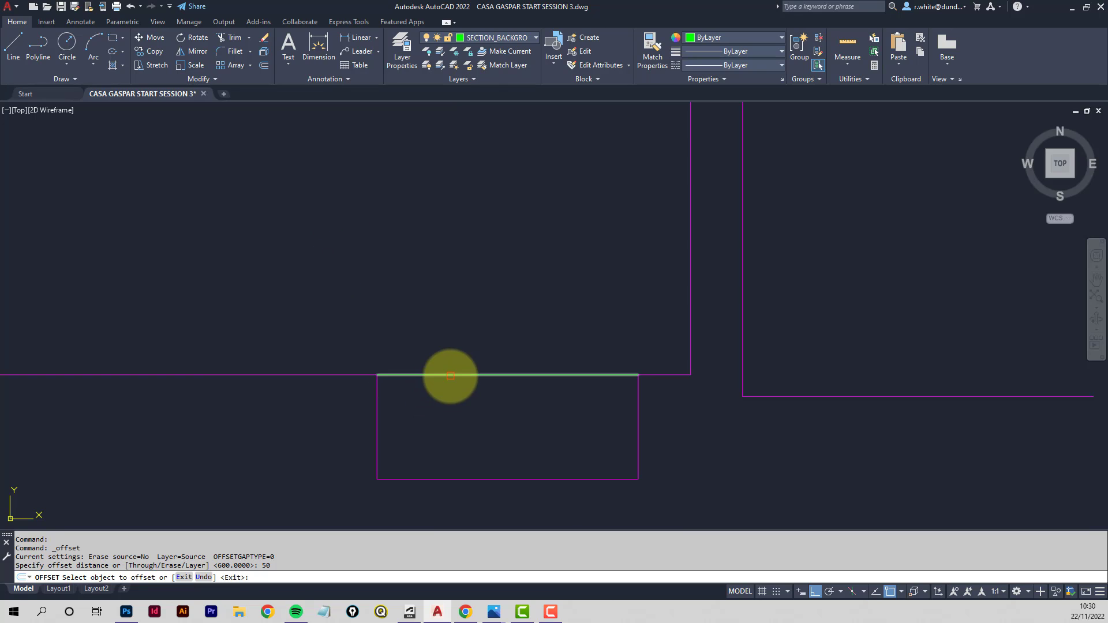
click(450, 375)
click(450, 407)
key(Return)
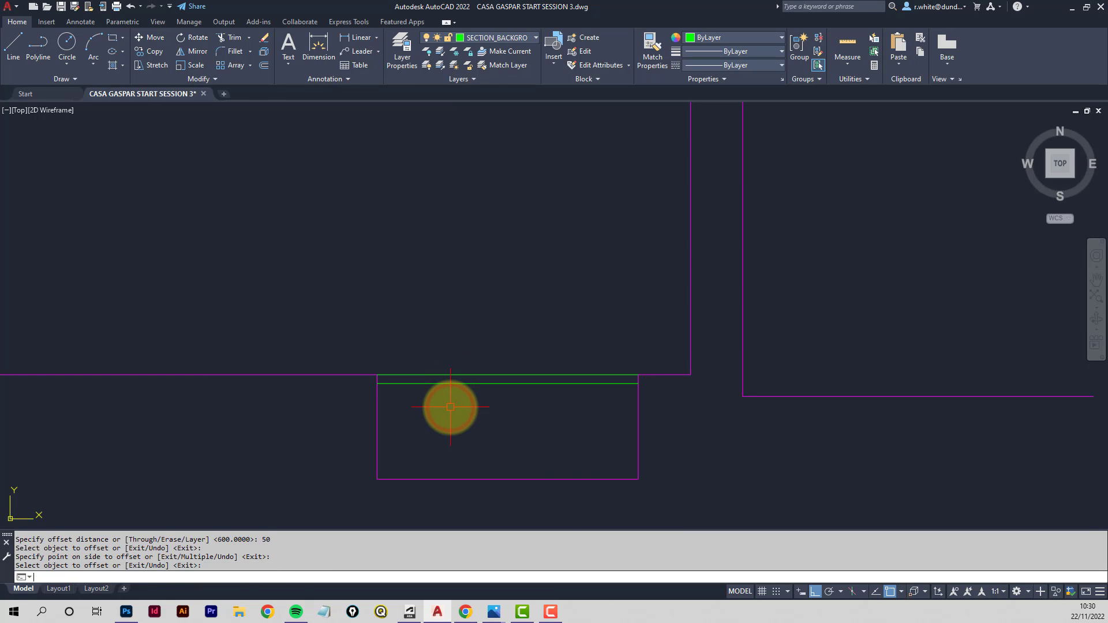
- Offset the paving line 100 further down to mark the pool's water level
key(Return)
text(100)
key(Return)
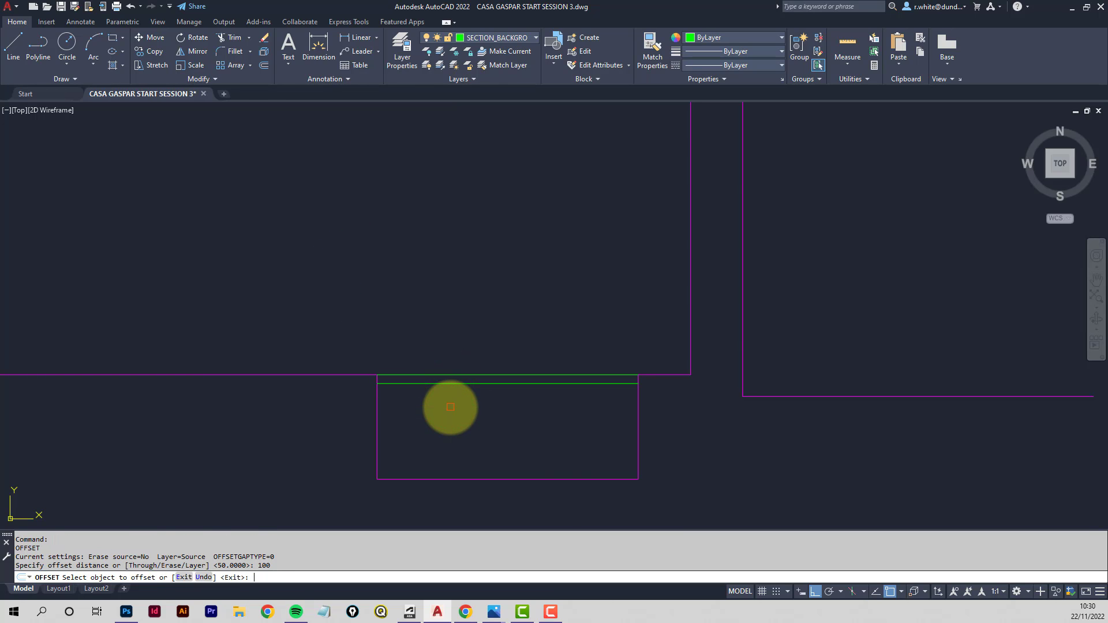
click(469, 384)
click(469, 431)
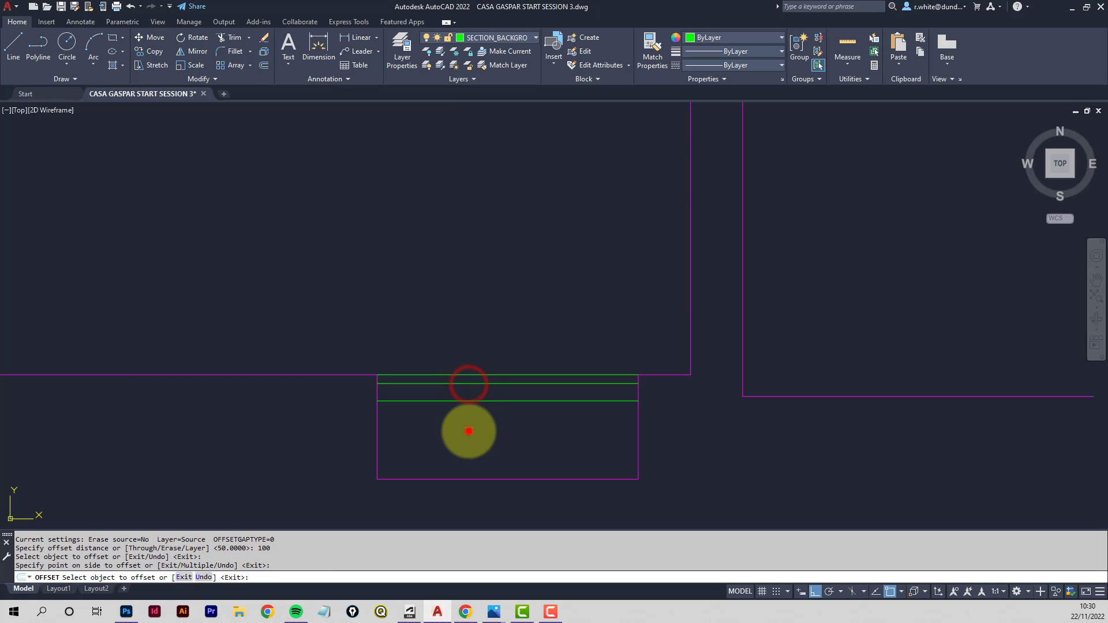
key(Escape)
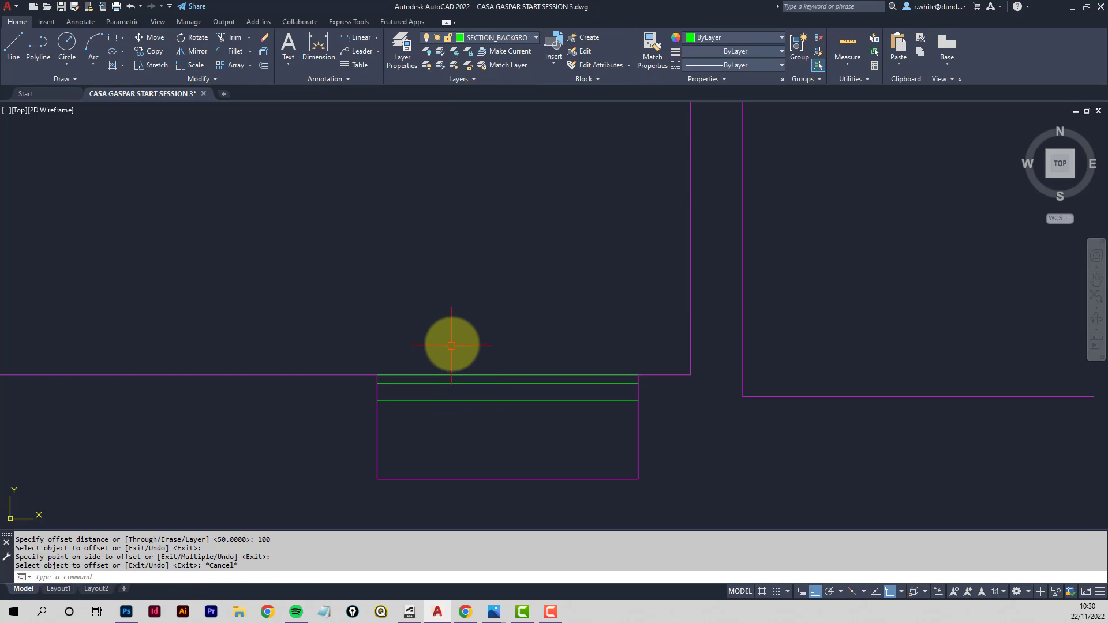
- Draw horizontal background lines between the section walls at the left wall's midpoint height
scroll(449, 291, down, 2)
scroll(450, 290, down, 6)
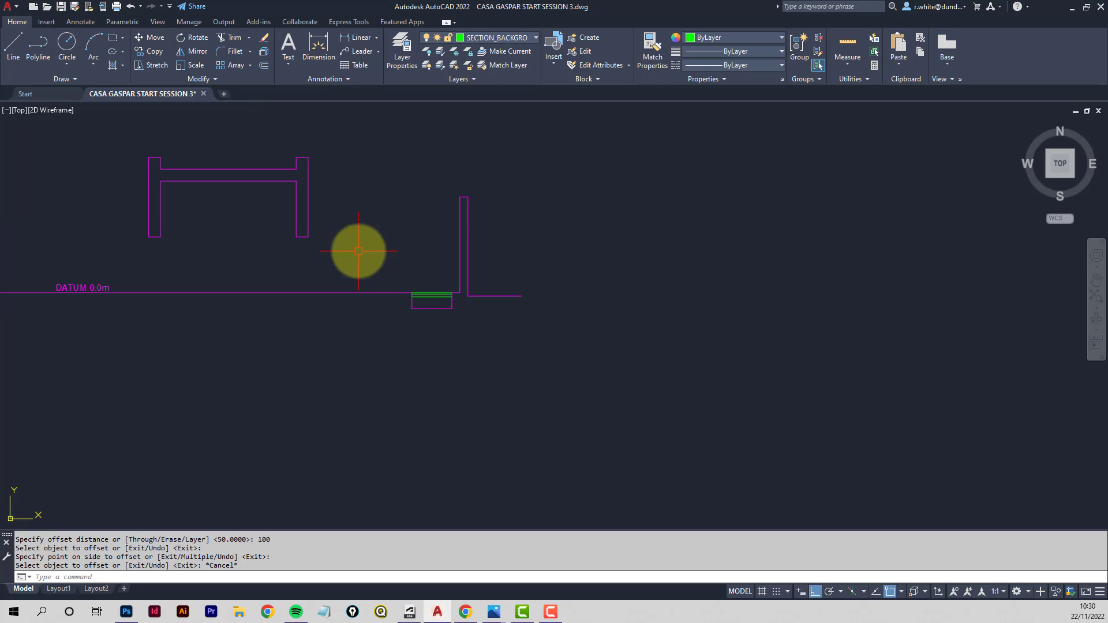
scroll(497, 235, up, 4)
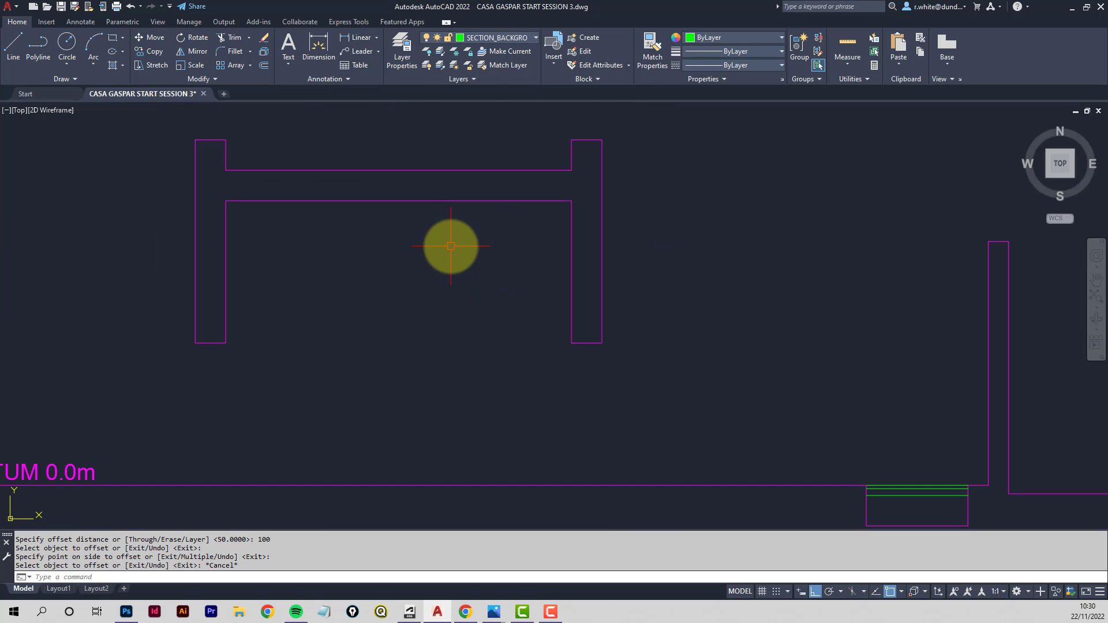
scroll(406, 255, down, 2)
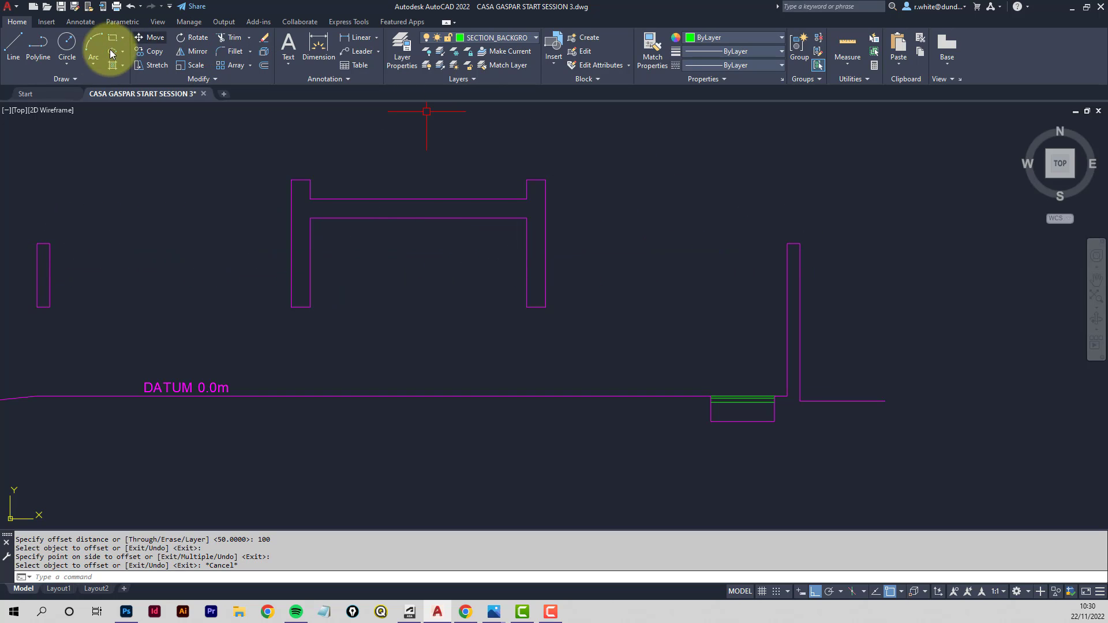
click(13, 54)
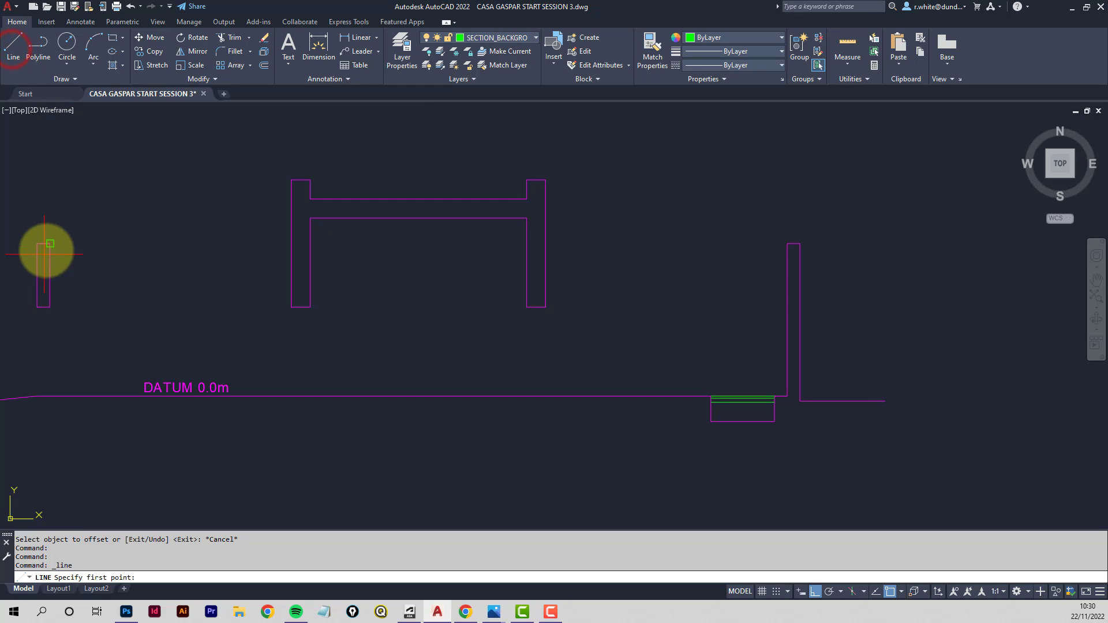
click(51, 243)
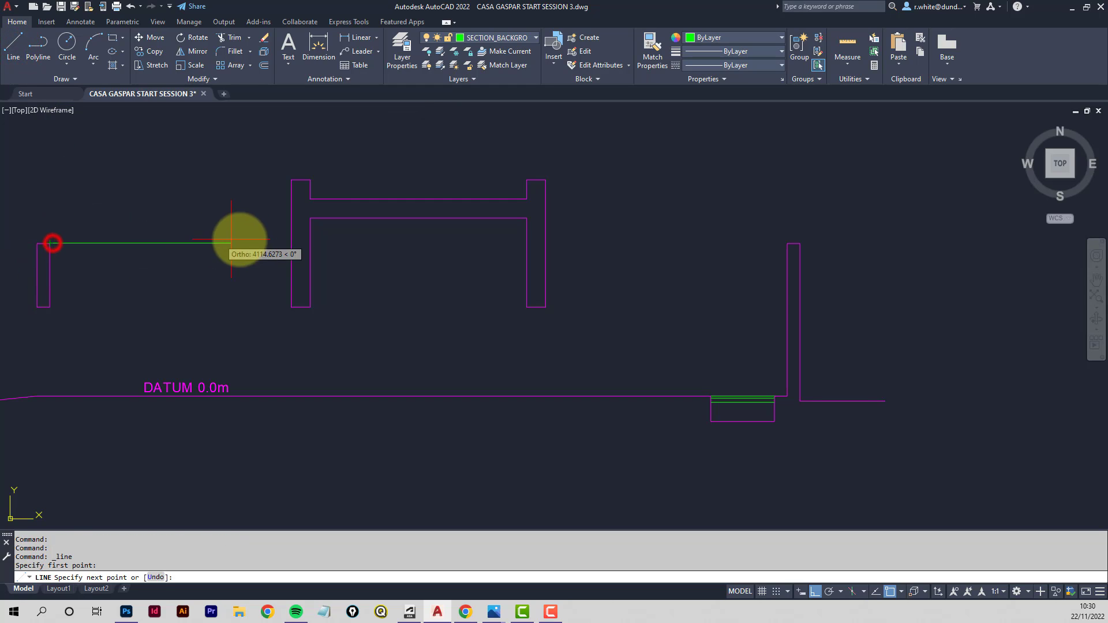
click(291, 243)
key(Return)
key(Return)
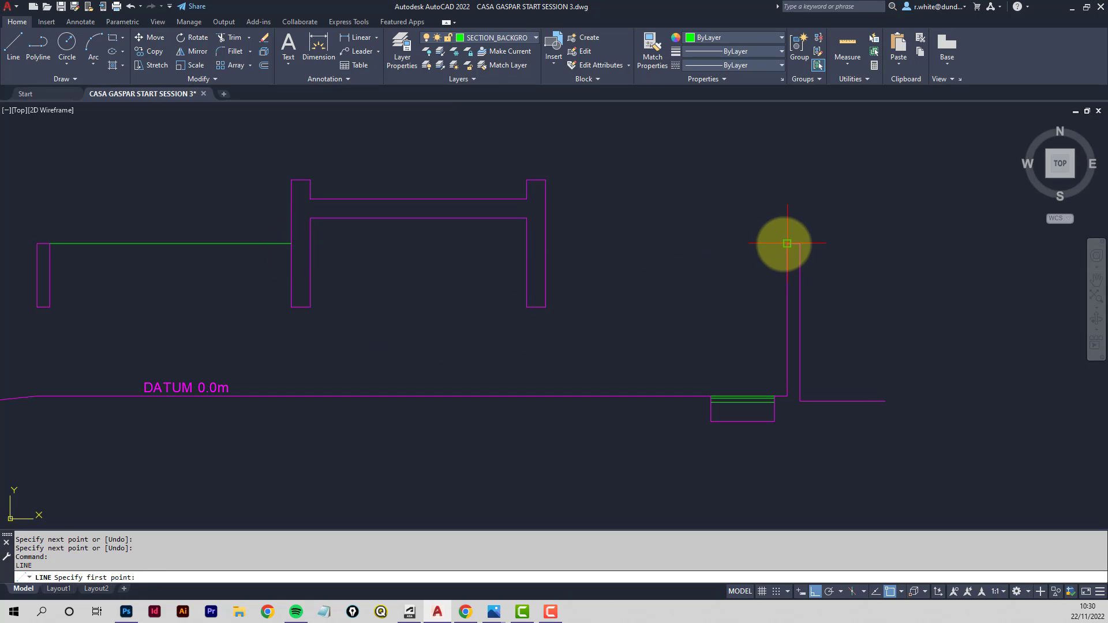
click(545, 244)
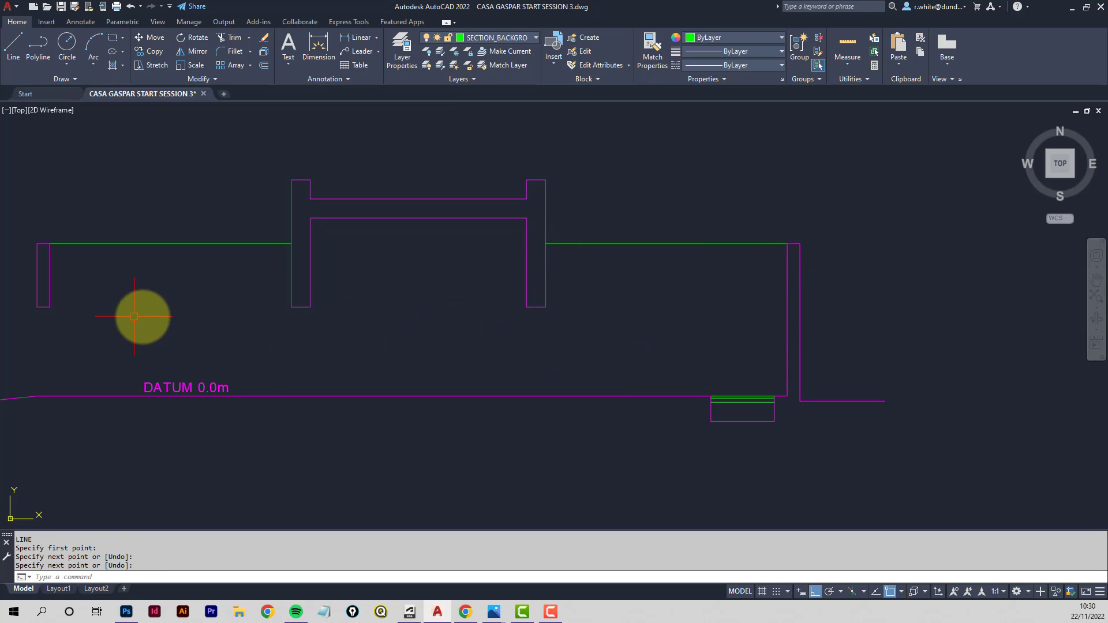
- Consult the 3D reference illustration of the section cut in Photoshop
middle_drag(134, 317, 196, 329)
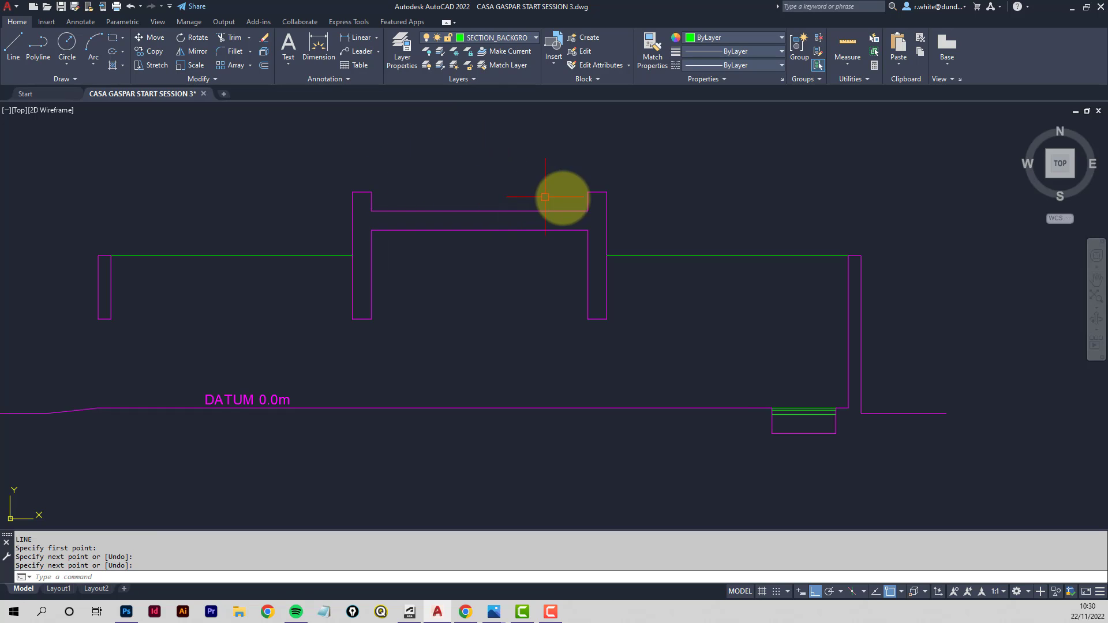
right_click(370, 195)
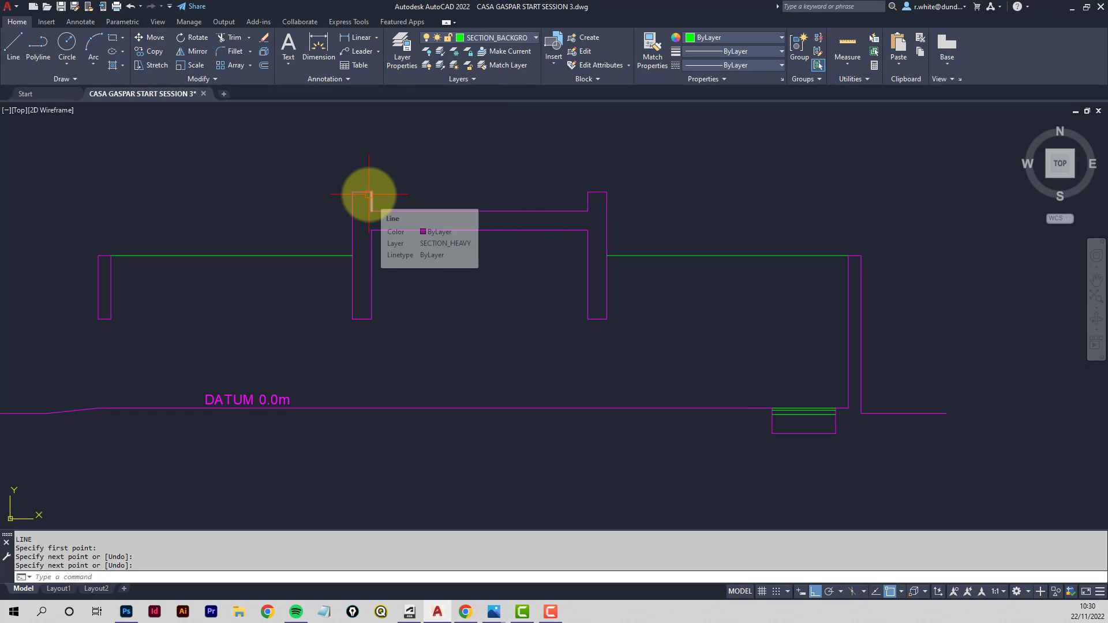
key(Escape)
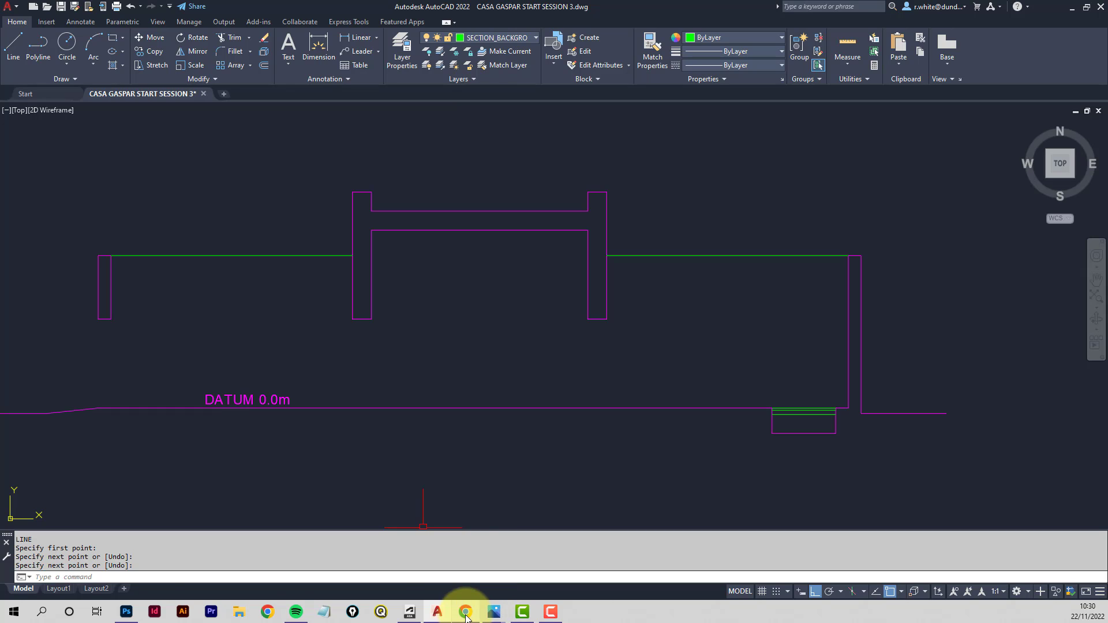
click(127, 611)
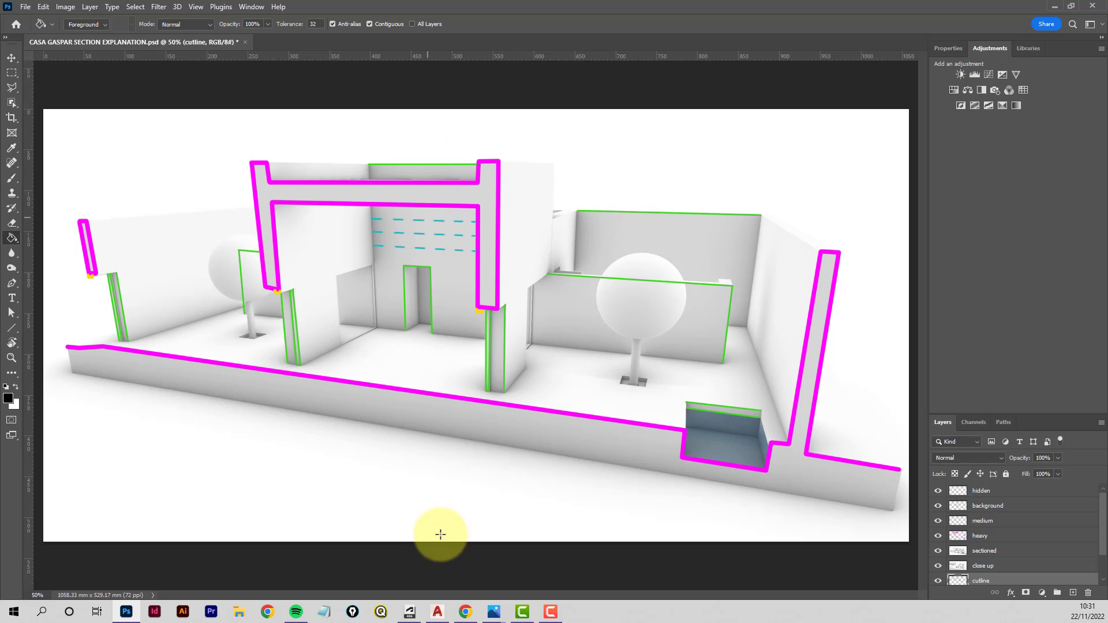
click(438, 613)
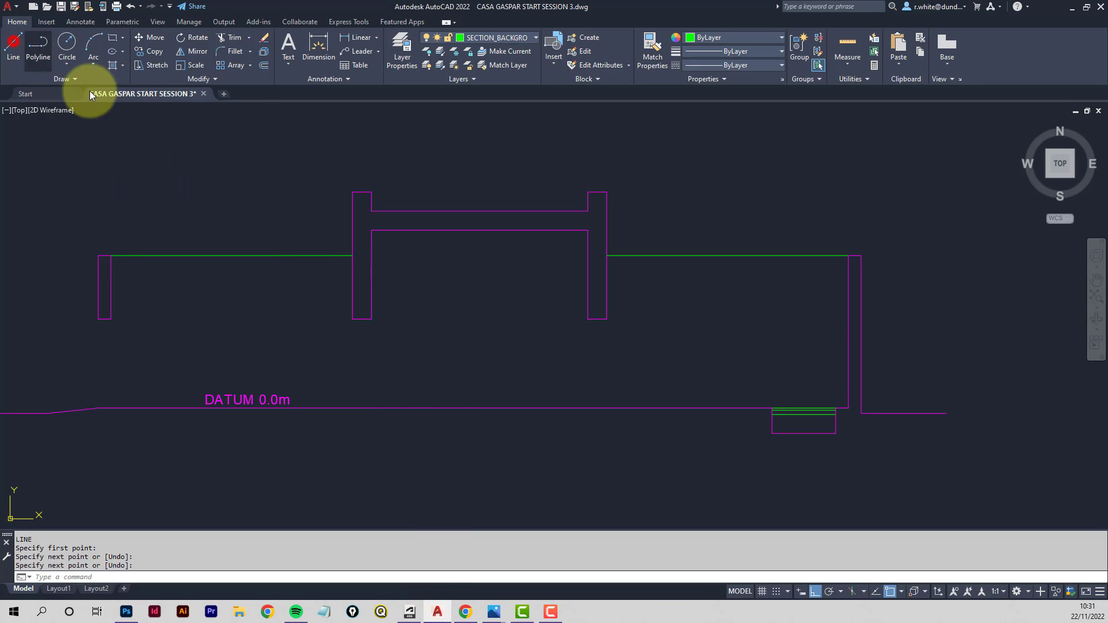
- Draw a background line across the top of the roof between the two parapets
click(12, 40)
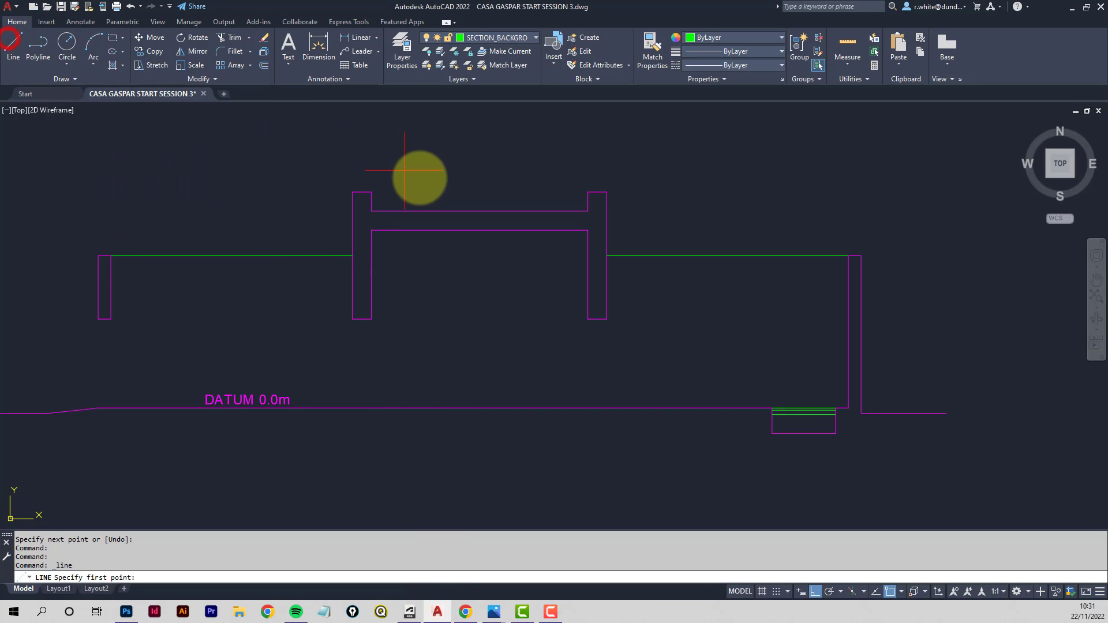
click(587, 192)
key(Return)
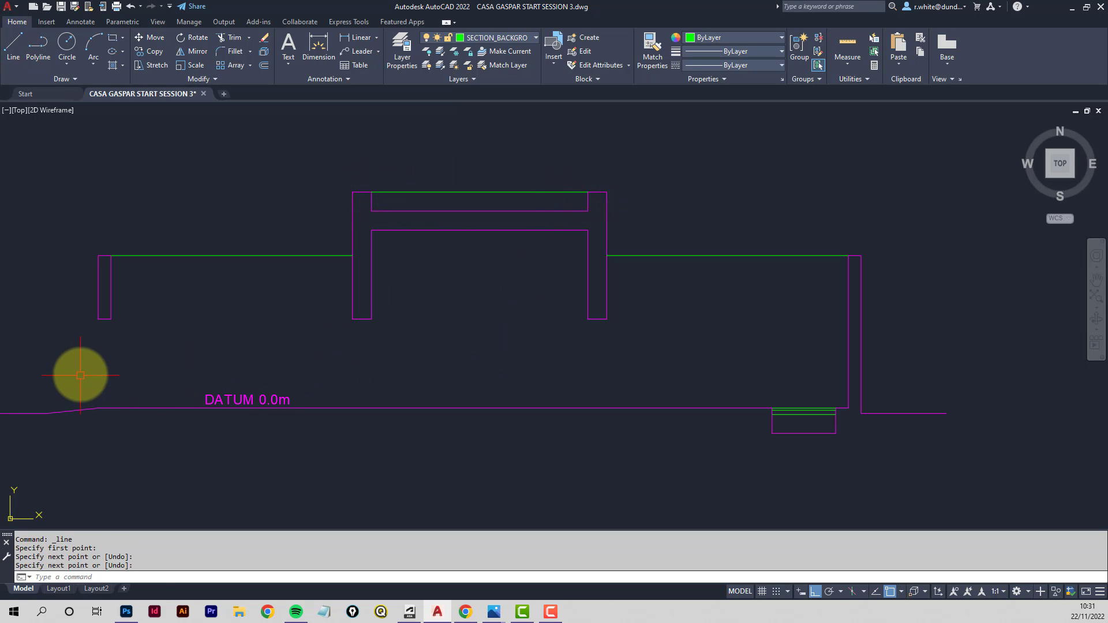
- Draw vertical background lines continuing both faces of the left outer wall down to the datum
scroll(82, 361, up, 2)
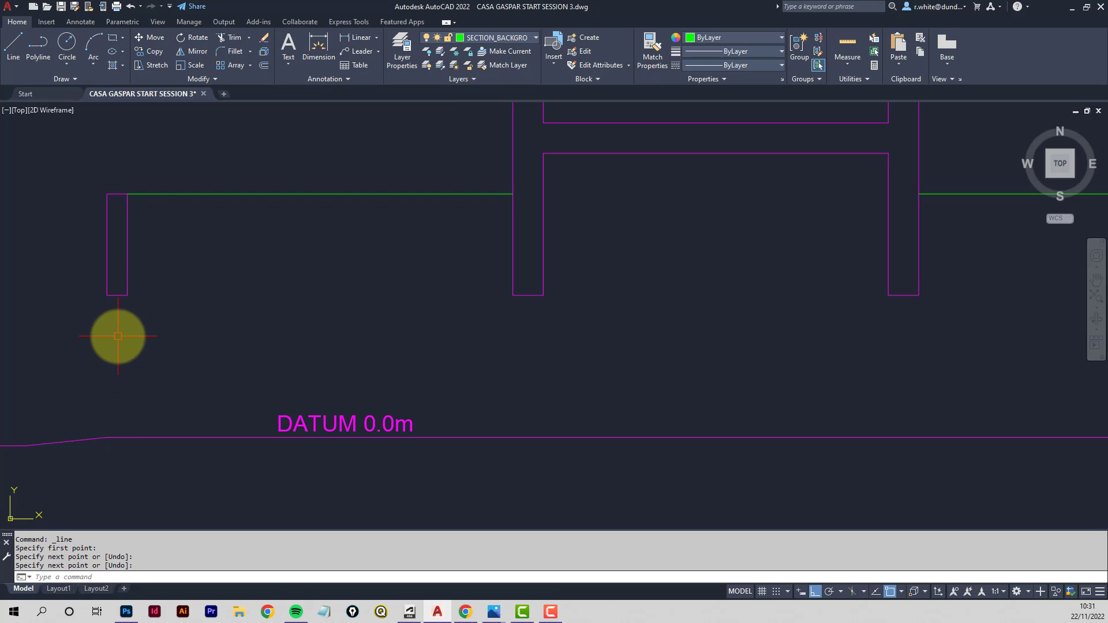
click(13, 46)
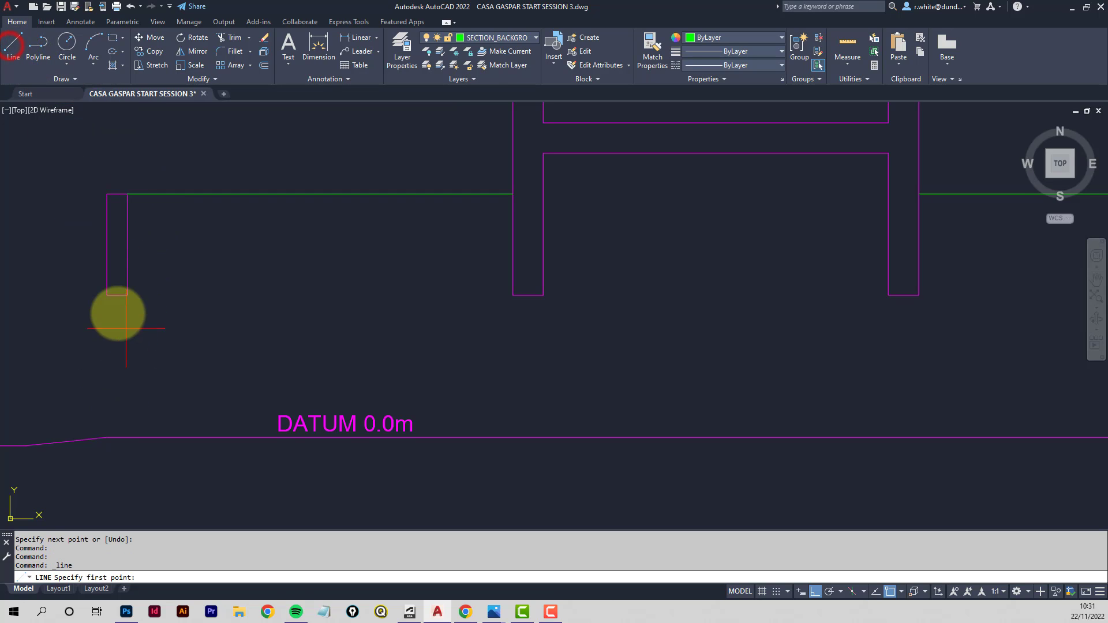
click(107, 296)
click(107, 437)
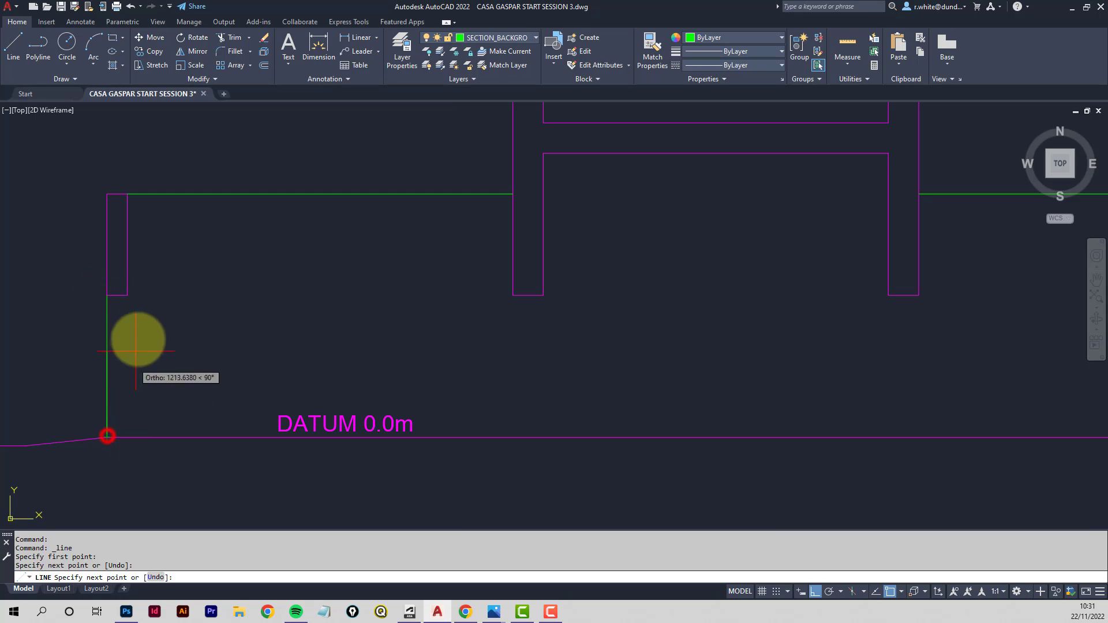
key(Return)
key(Return)
click(128, 295)
click(138, 438)
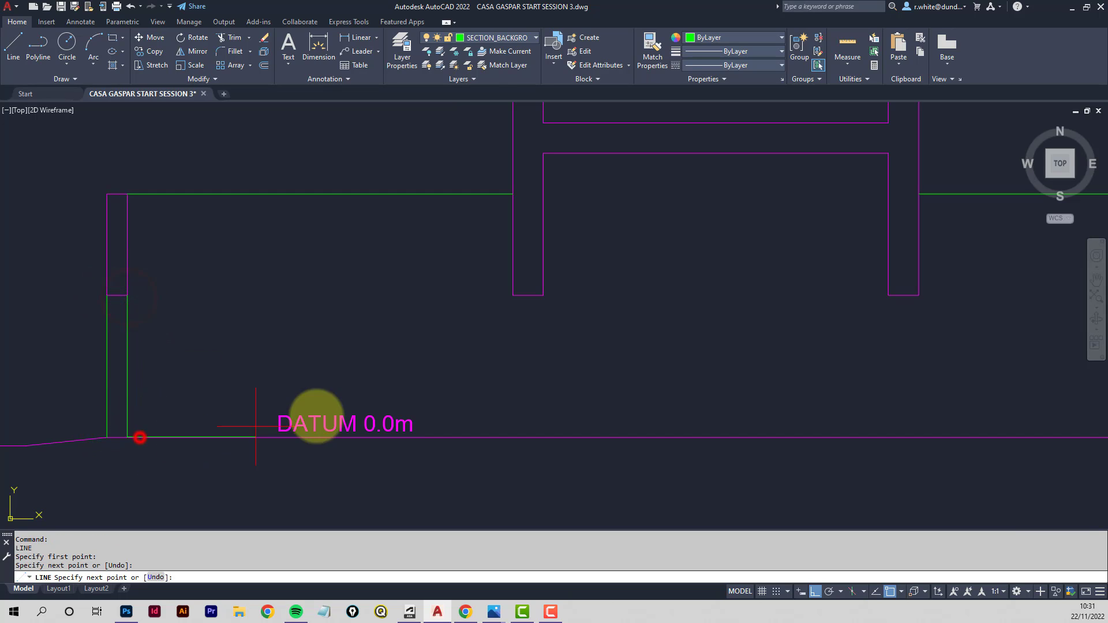
key(Return)
key(Return)
- Draw vertical background lines down both faces of the left central wall to the datum
click(512, 296)
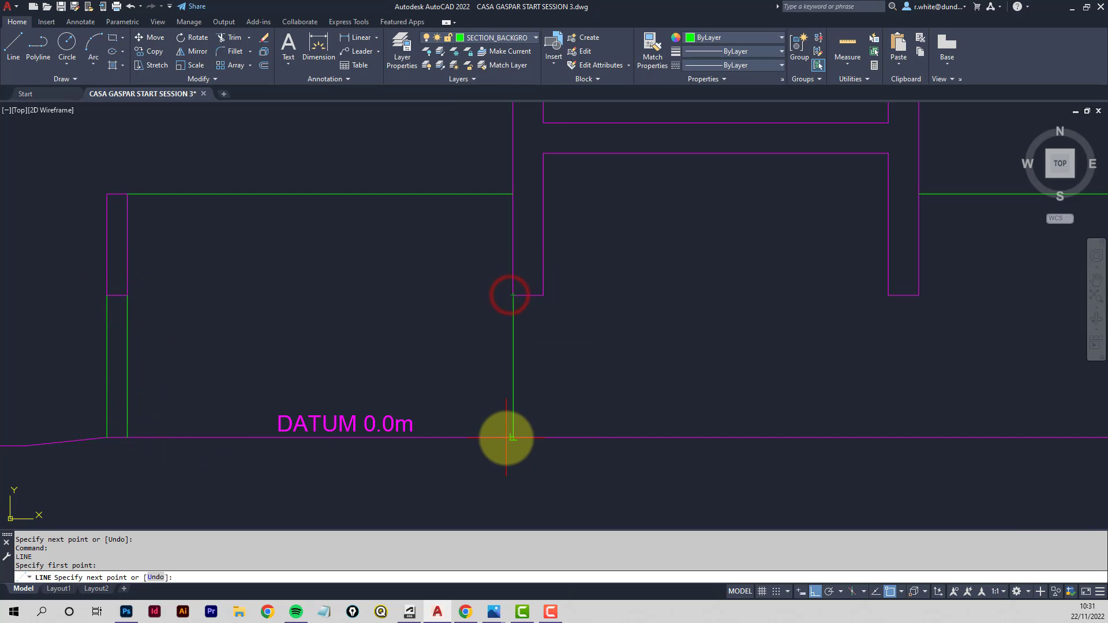
click(508, 437)
key(Return)
key(Return)
click(545, 297)
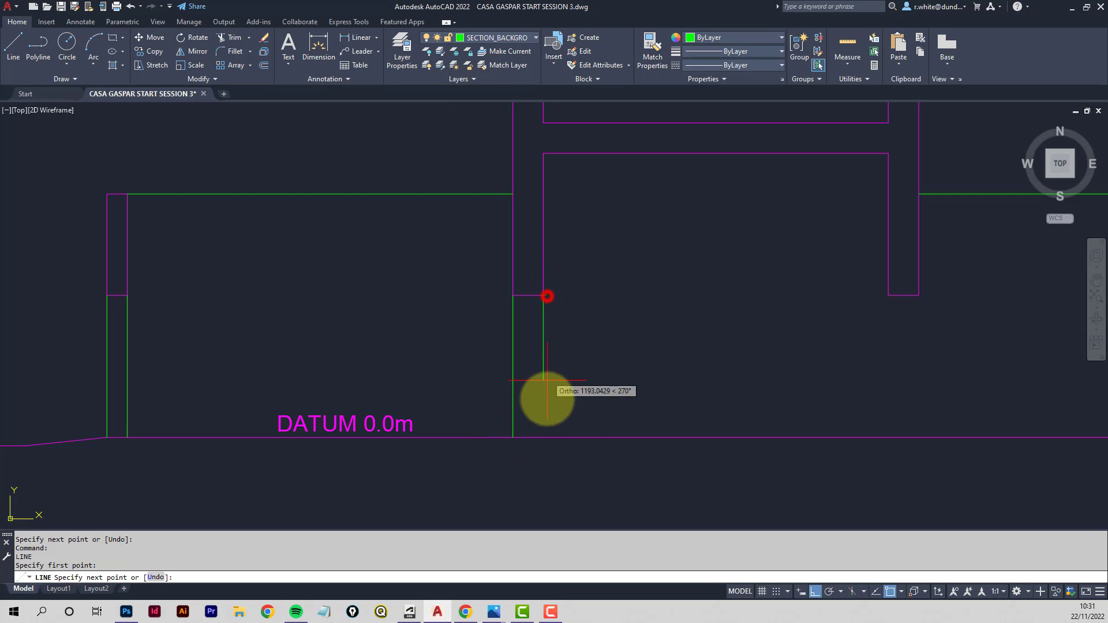
click(549, 437)
key(Return)
key(Return)
- Draw vertical background lines down both faces of the right central wall to the datum
click(889, 296)
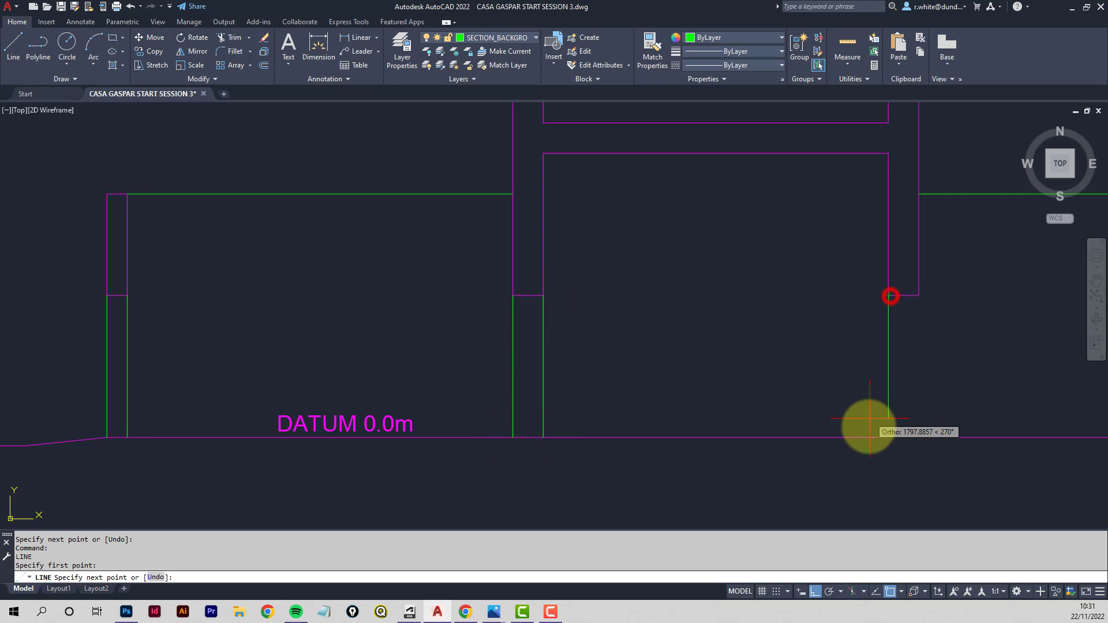
click(867, 438)
key(Return)
key(Return)
click(923, 295)
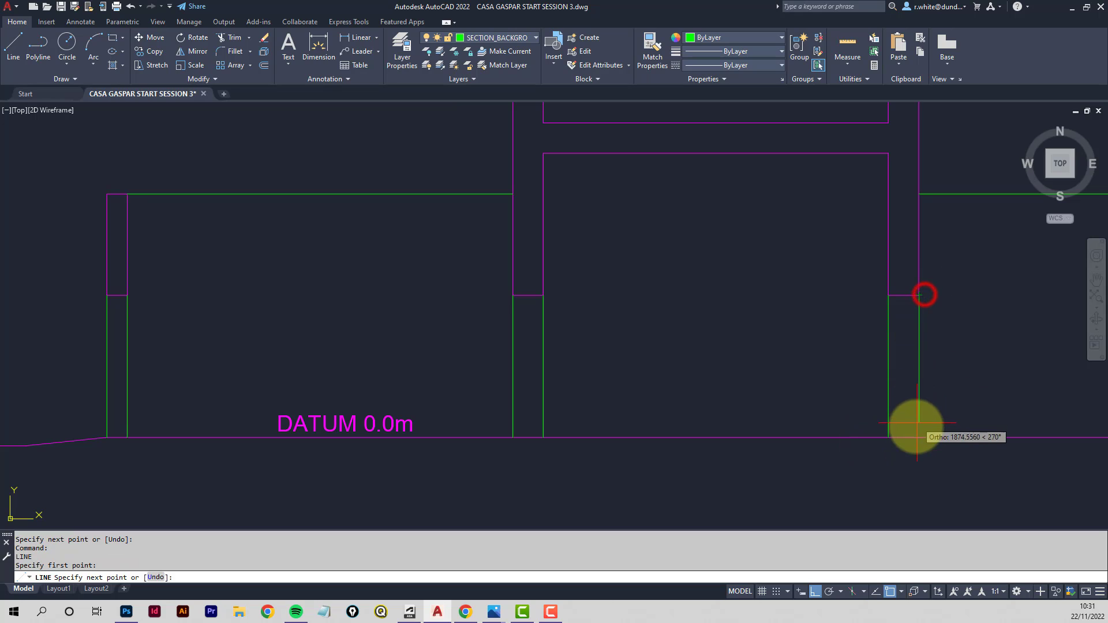
click(914, 438)
key(Return)
- Check the reference illustration in Photoshop again
scroll(906, 352, down, 4)
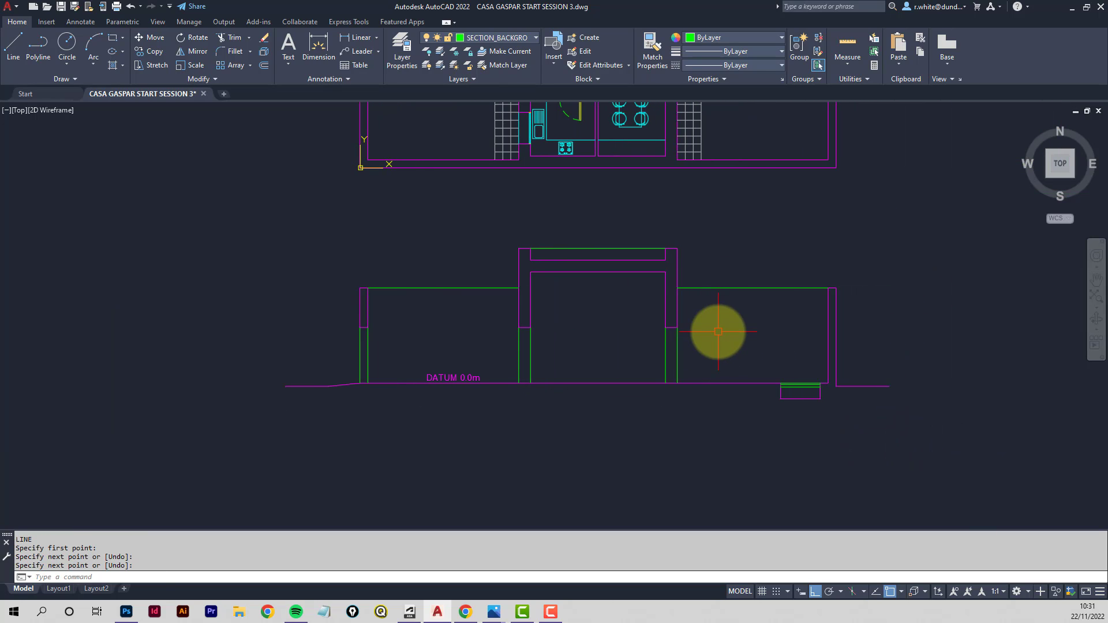
scroll(716, 324, up, 2)
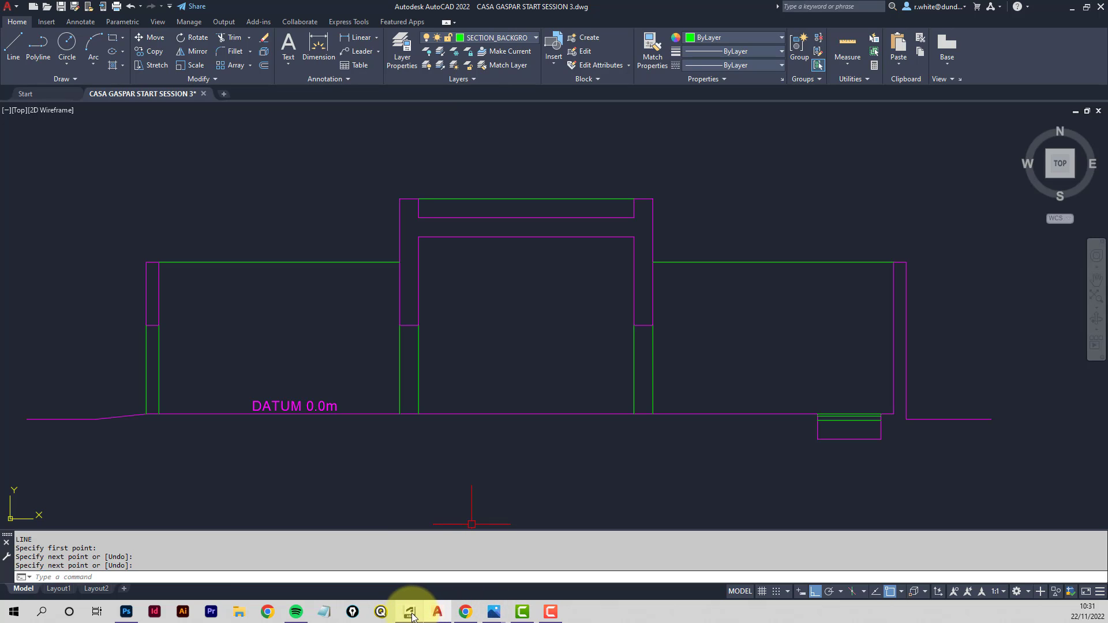
click(127, 613)
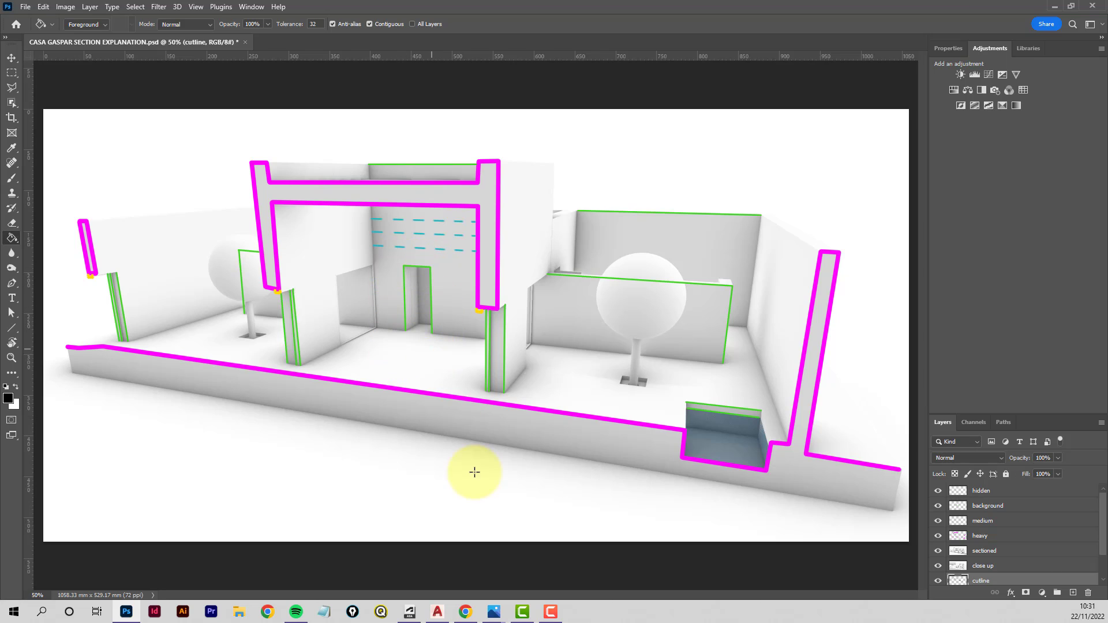
click(438, 613)
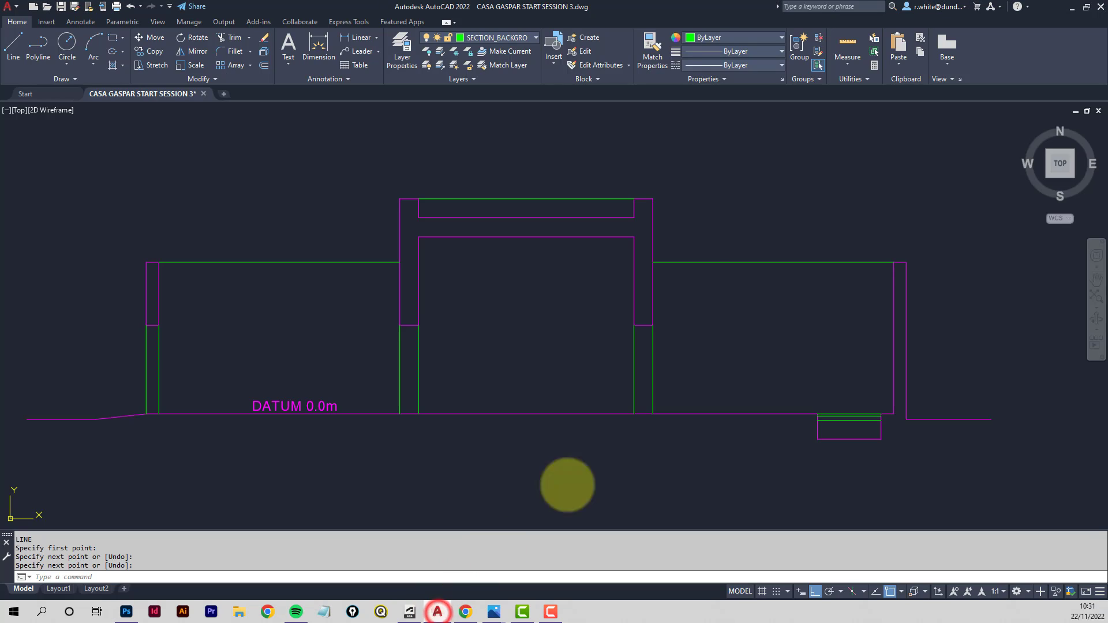
- Project a vertical line from the courtyard wall corner in the plan down to the pool paving in the section
scroll(710, 280, down, 2)
middle_drag(710, 279, 471, 443)
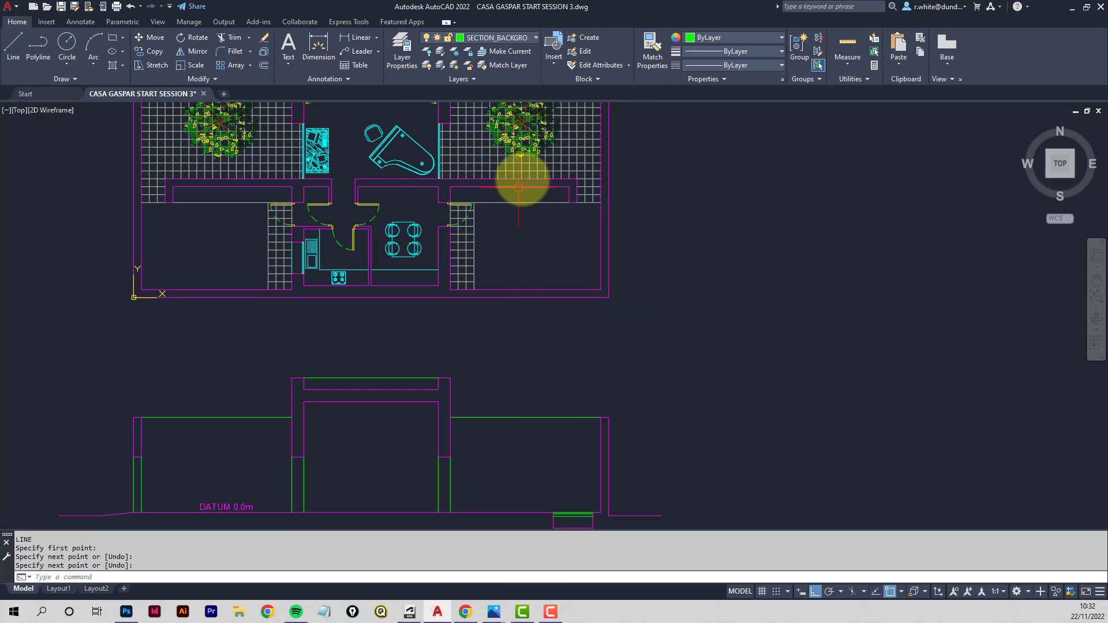
middle_drag(547, 179, 516, 409)
scroll(537, 193, up, 2)
scroll(538, 192, up, 2)
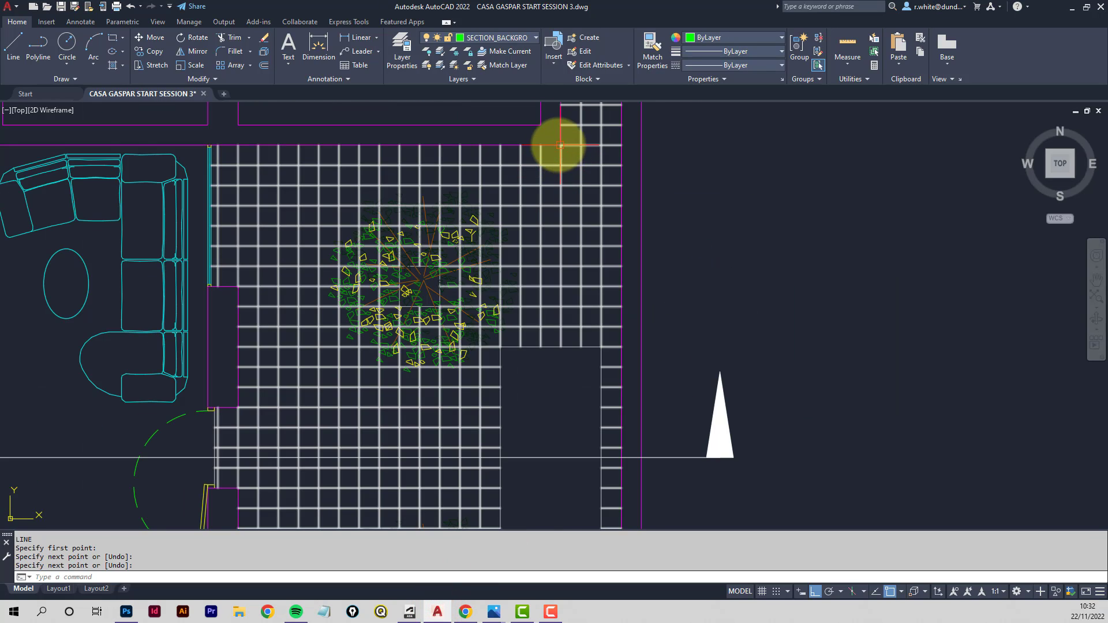
click(14, 49)
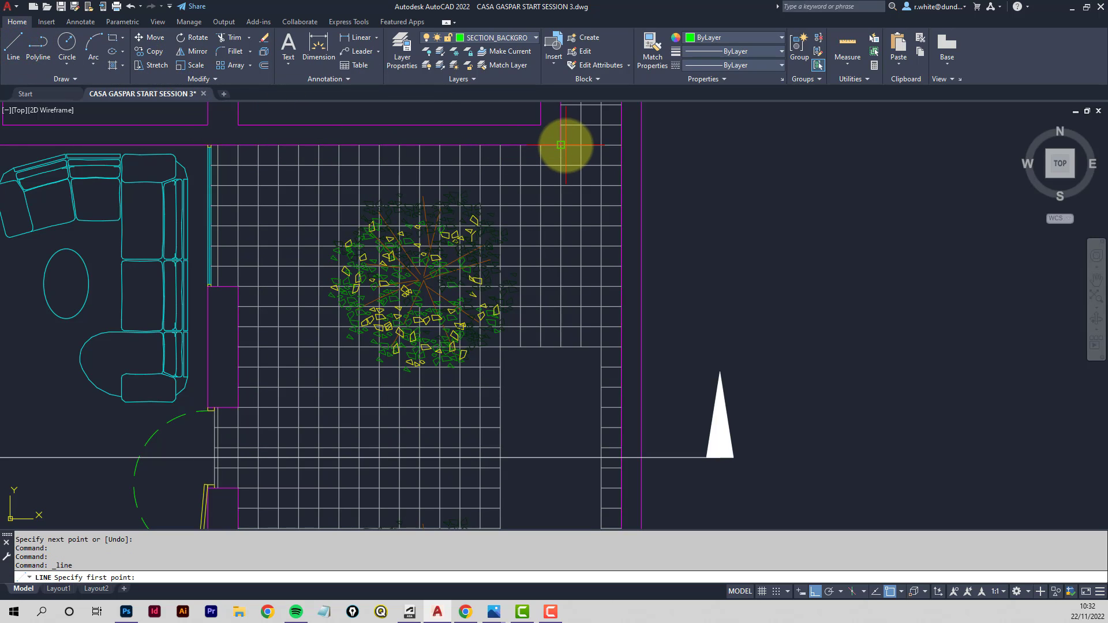
click(561, 145)
scroll(566, 210, down, 5)
scroll(563, 381, up, 4)
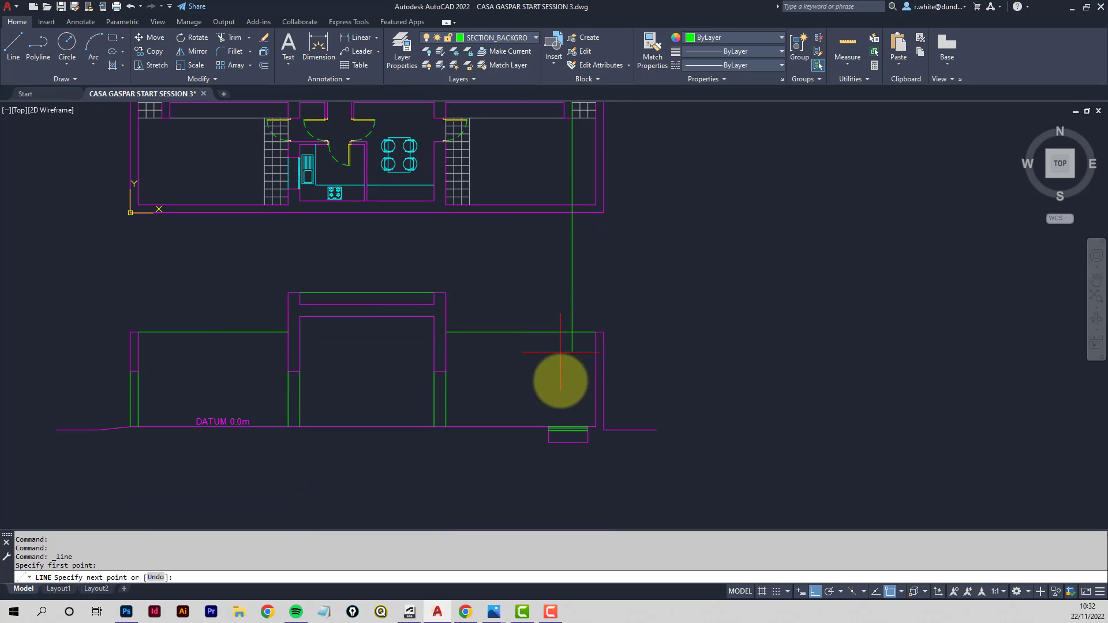
scroll(568, 427, up, 5)
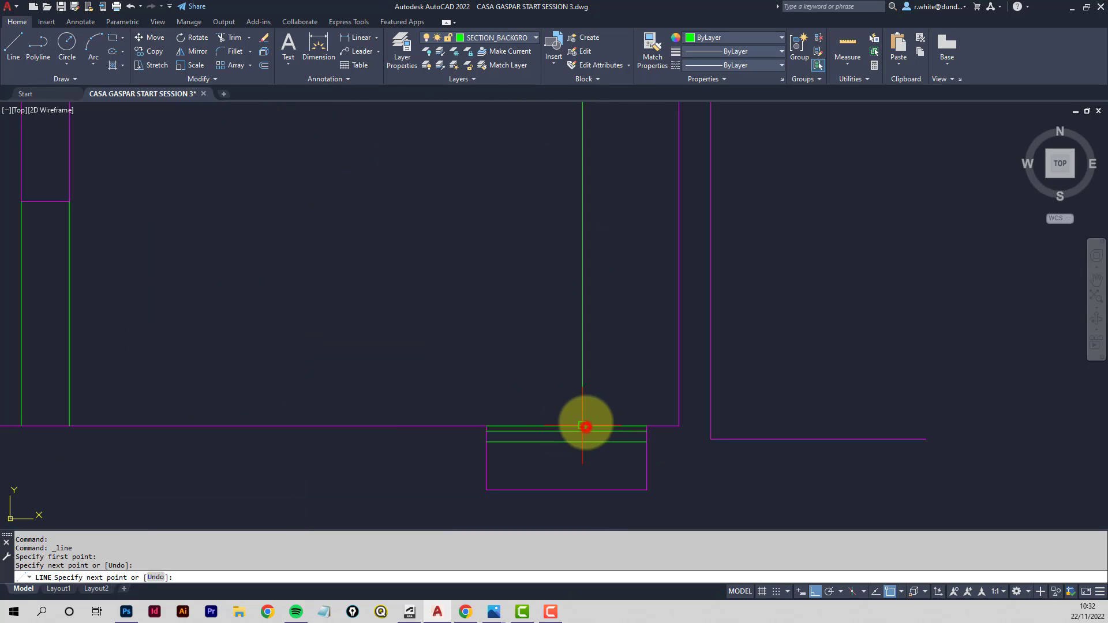
scroll(585, 427, down, 4)
key(Return)
key(Return)
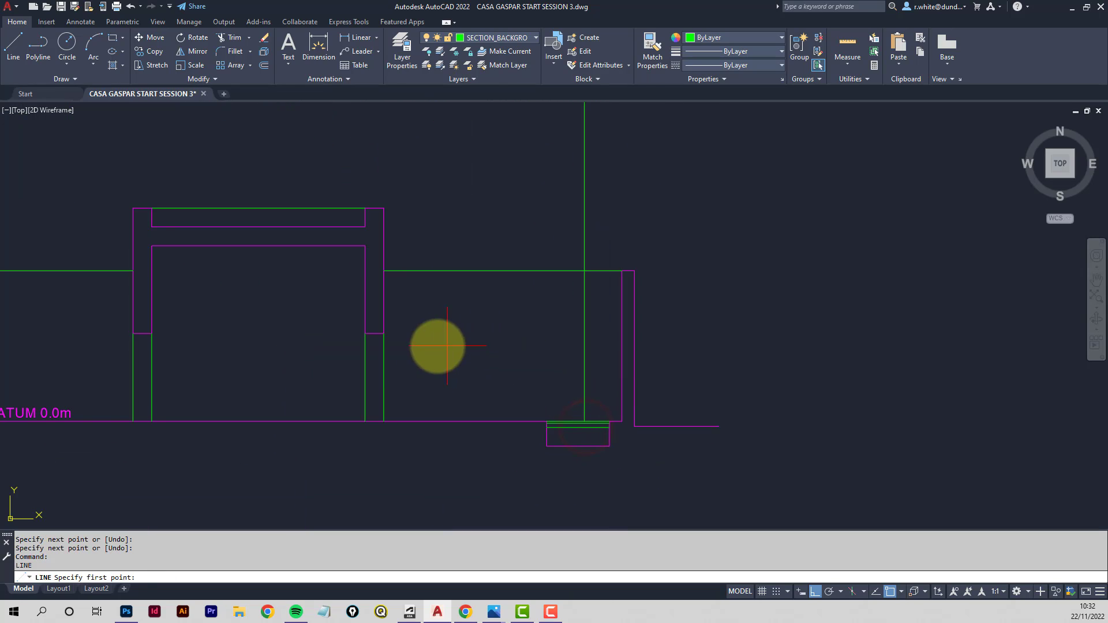
- Draw a horizontal line from the right central wall's midpoint to the projected line, and trim the excess ends
click(383, 333)
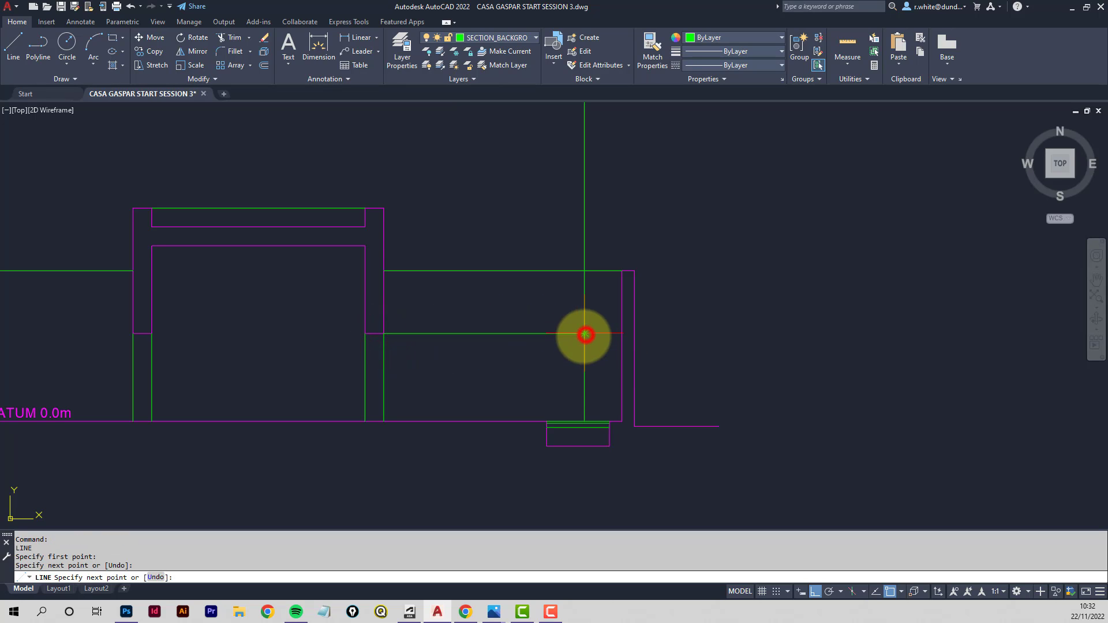
key(Return)
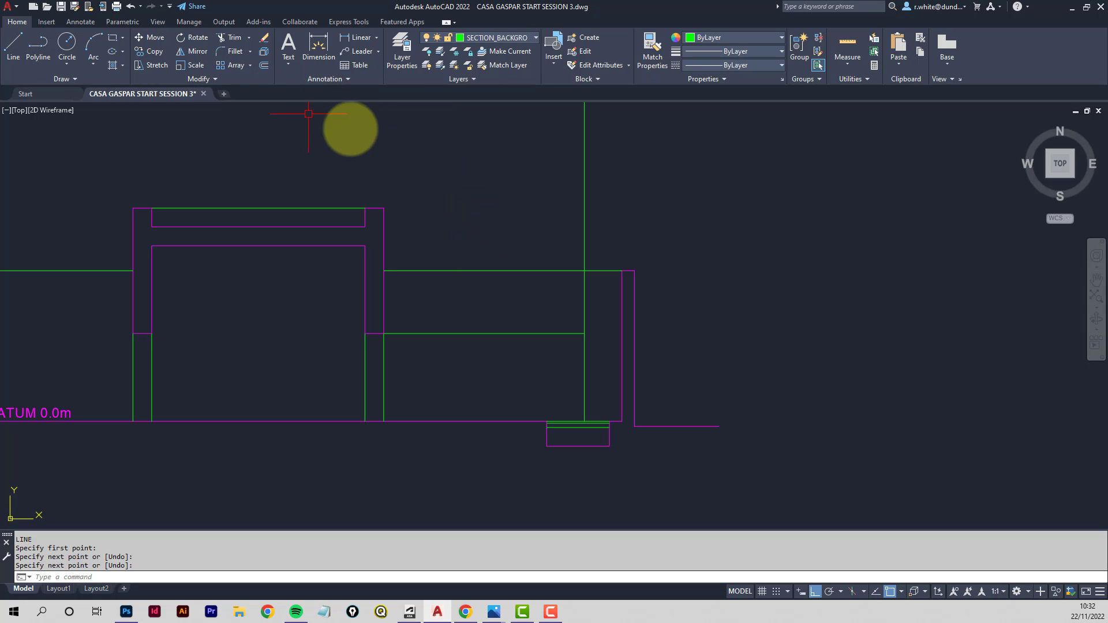
middle_drag(388, 137, 351, 168)
click(231, 37)
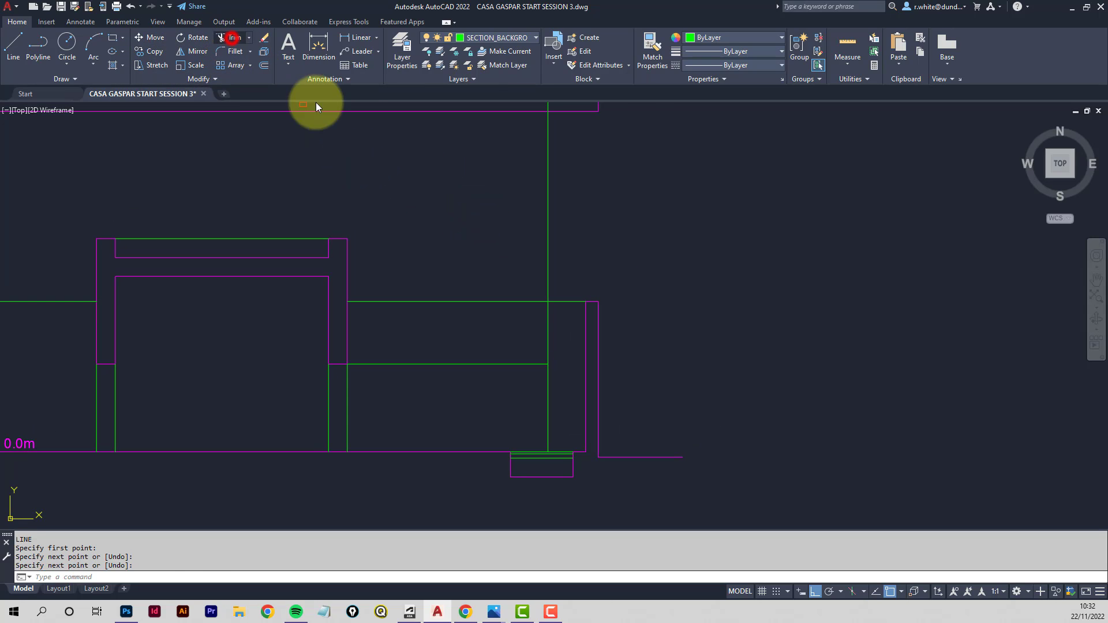
middle_drag(586, 191, 589, 179)
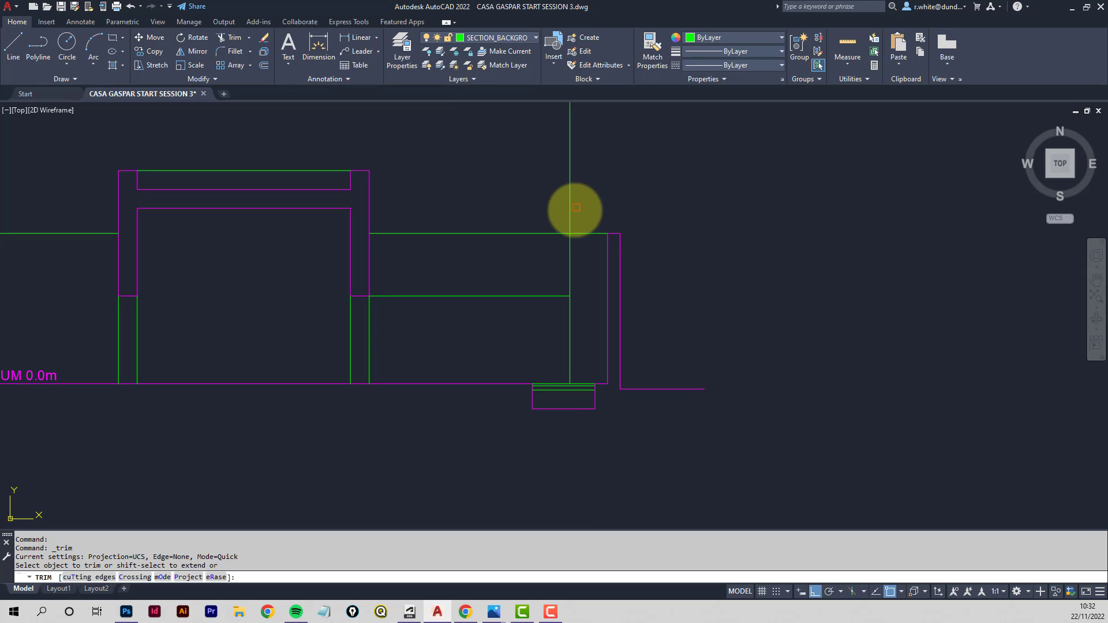
click(570, 199)
mouse_move(570, 256)
middle_down()
mouse_move(550, 309)
mouse_move(582, 288)
mouse_move(852, 230)
mouse_move(858, 243)
middle_up()
key(Return)
- Project a vertical line from the left courtyard edge in the plan down to the datum
scroll(484, 186, down, 2)
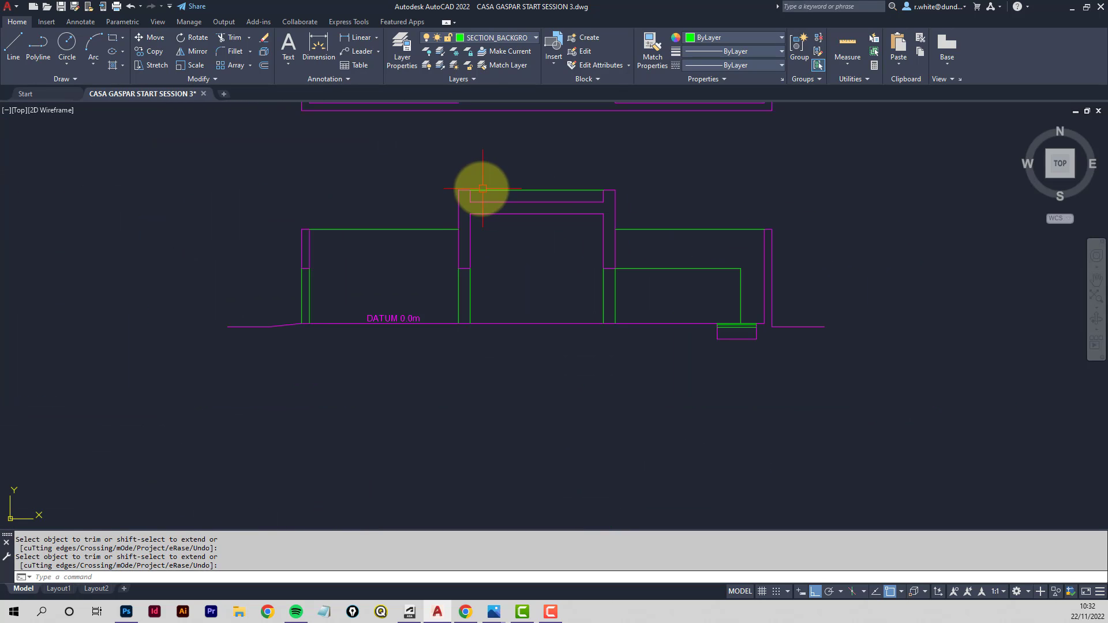
middle_drag(433, 188, 480, 457)
middle_drag(429, 284, 440, 418)
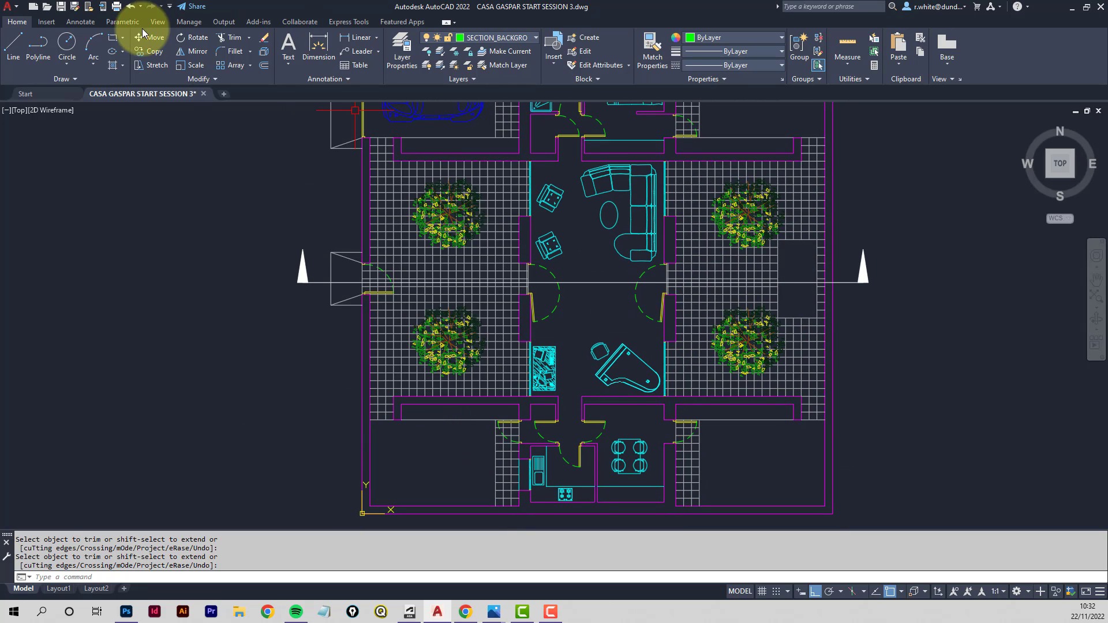
click(14, 42)
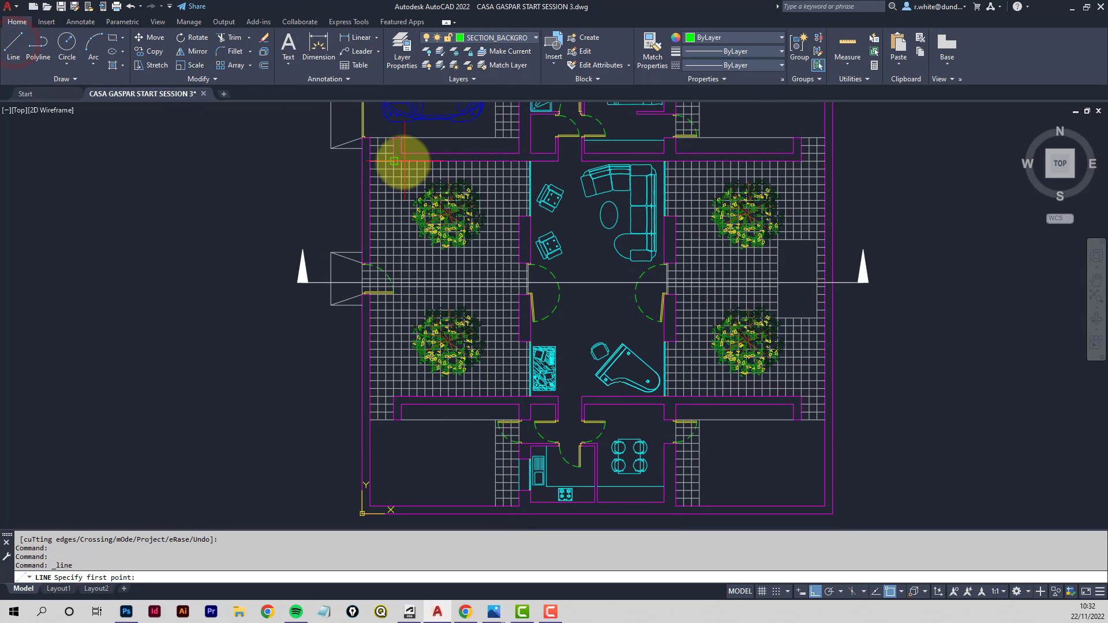
click(394, 161)
middle_drag(396, 398, 396, 124)
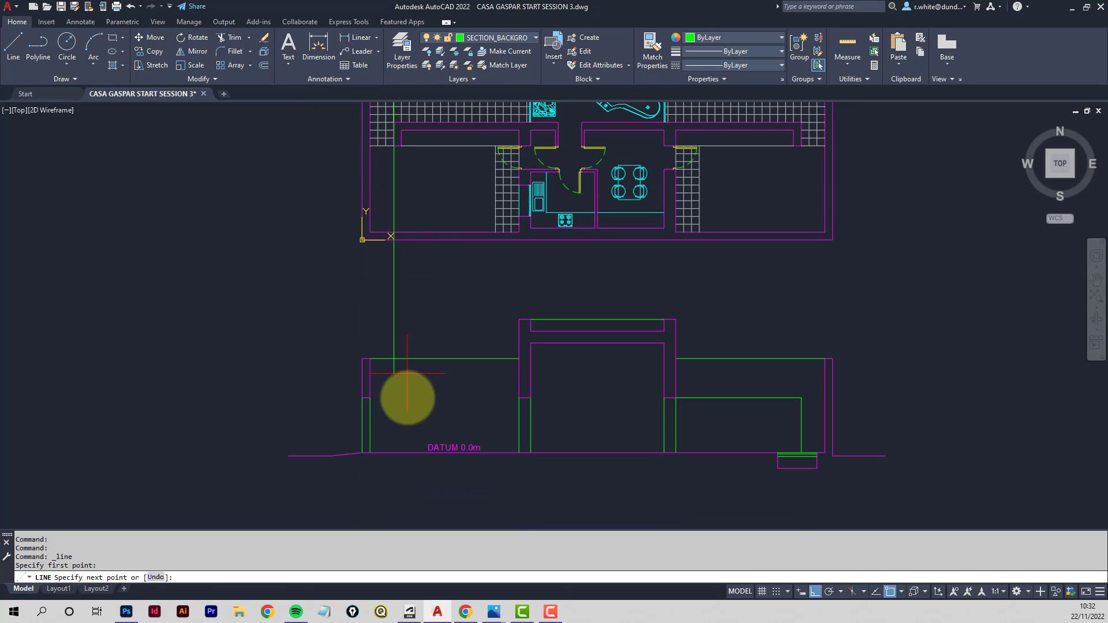
click(400, 453)
key(Return)
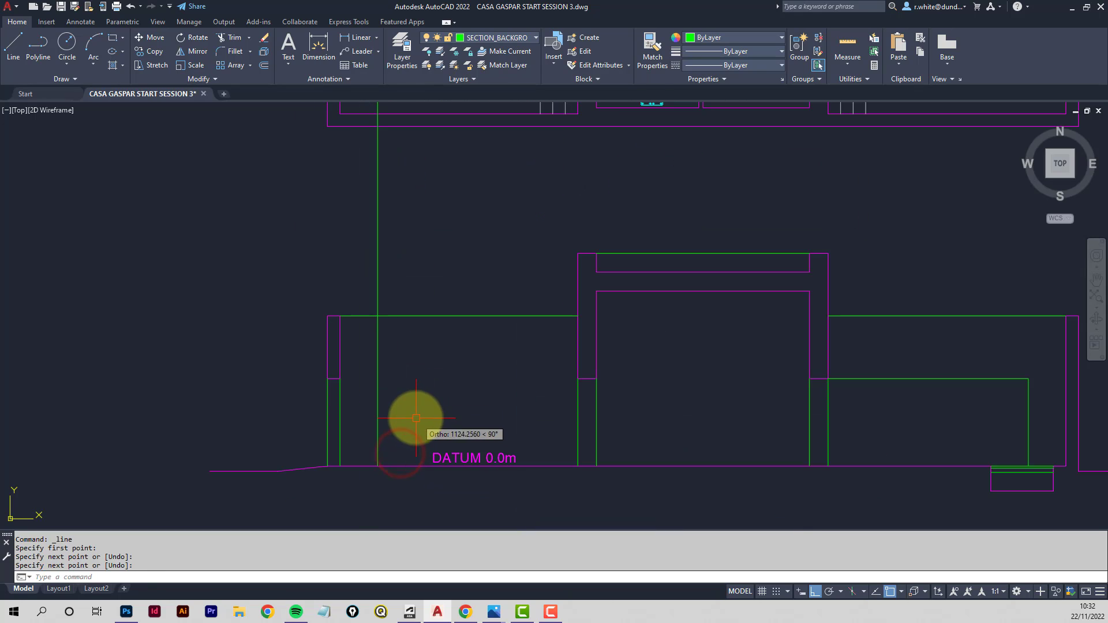
scroll(404, 427, up, 4)
key(Return)
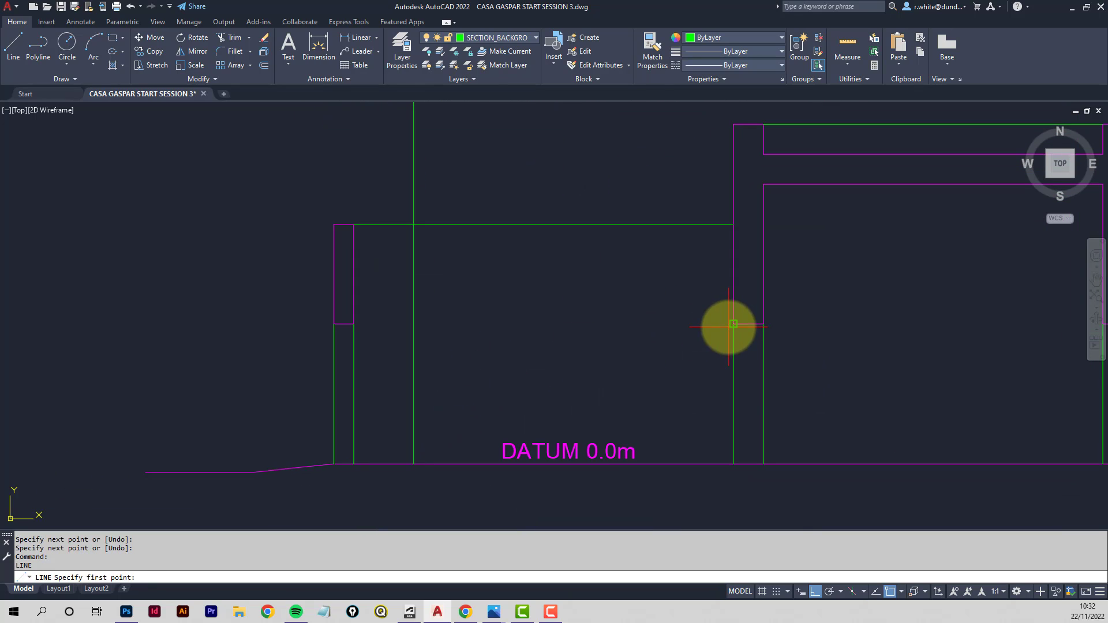
- Draw a horizontal line from the right courtyard wall to the projected vertical line and fillet their corner
click(730, 325)
click(414, 324)
key(Return)
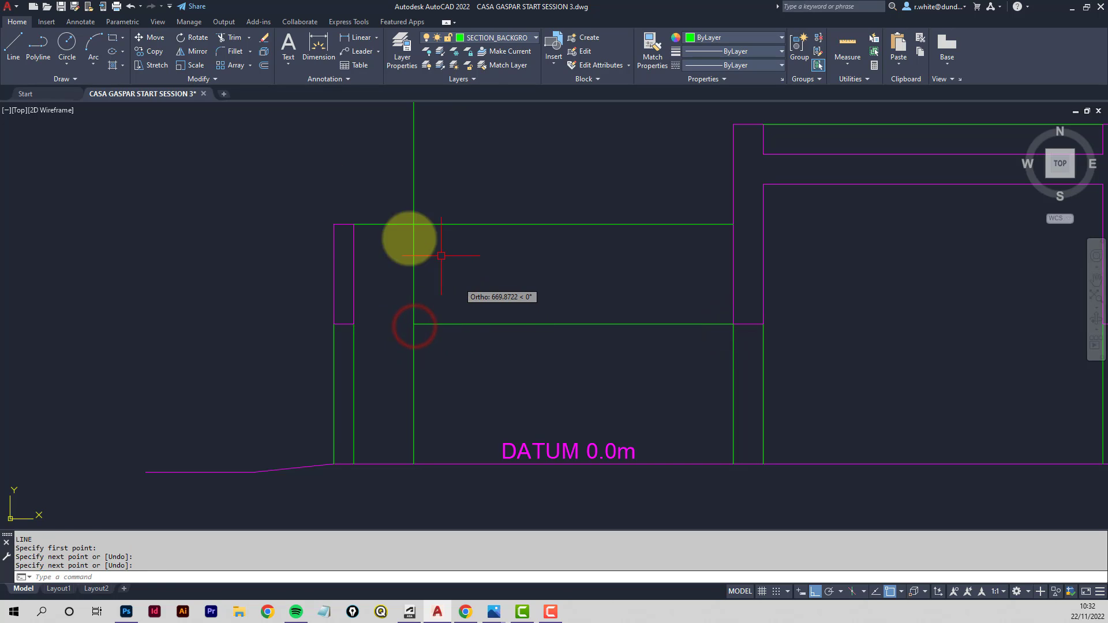
click(229, 37)
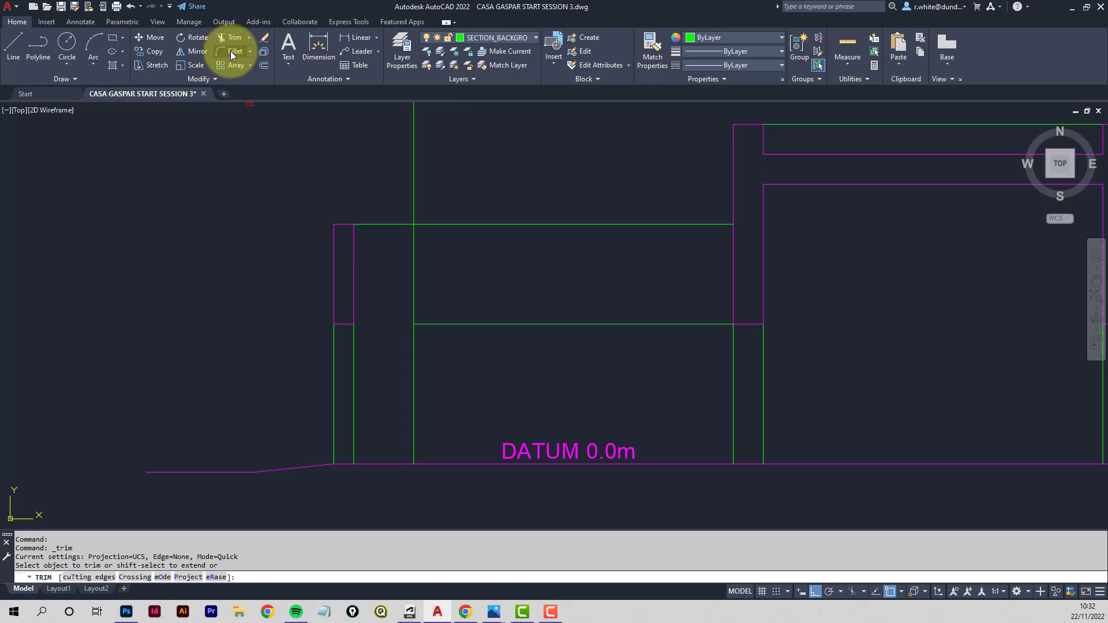
click(231, 53)
click(415, 352)
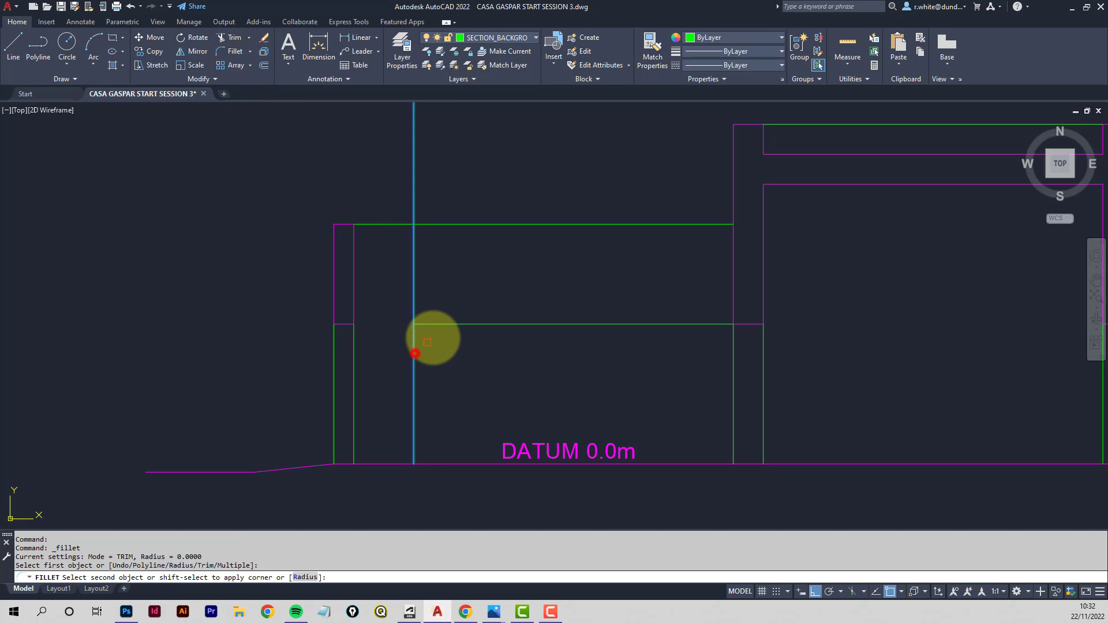
click(451, 324)
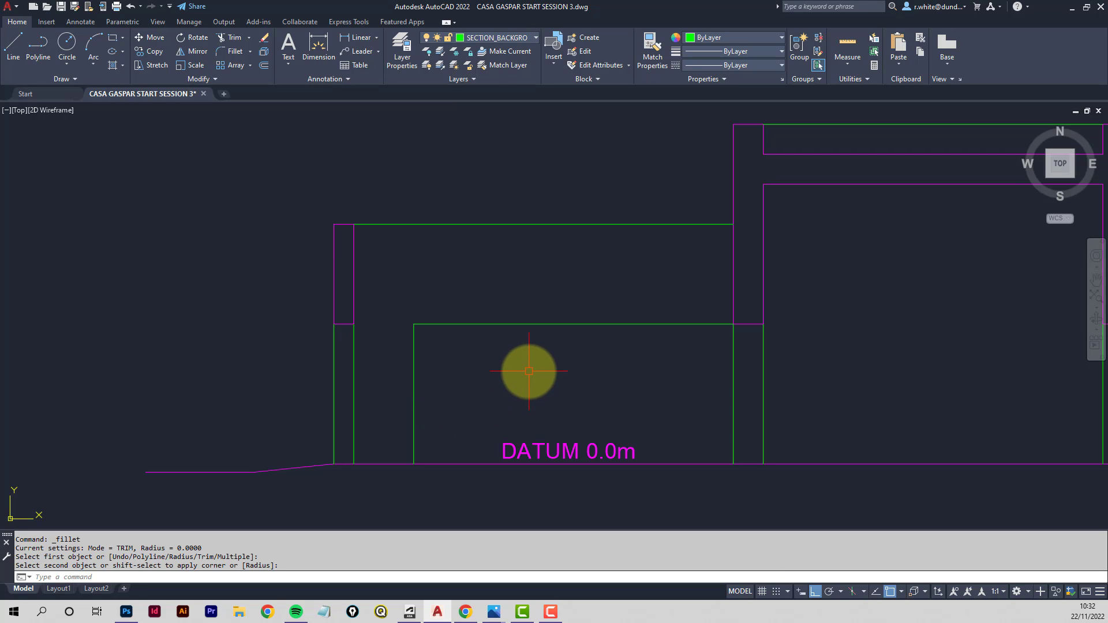
- Project a vertical line from the inner wall corner in the plan down to the datum in the section
scroll(529, 372, down, 3)
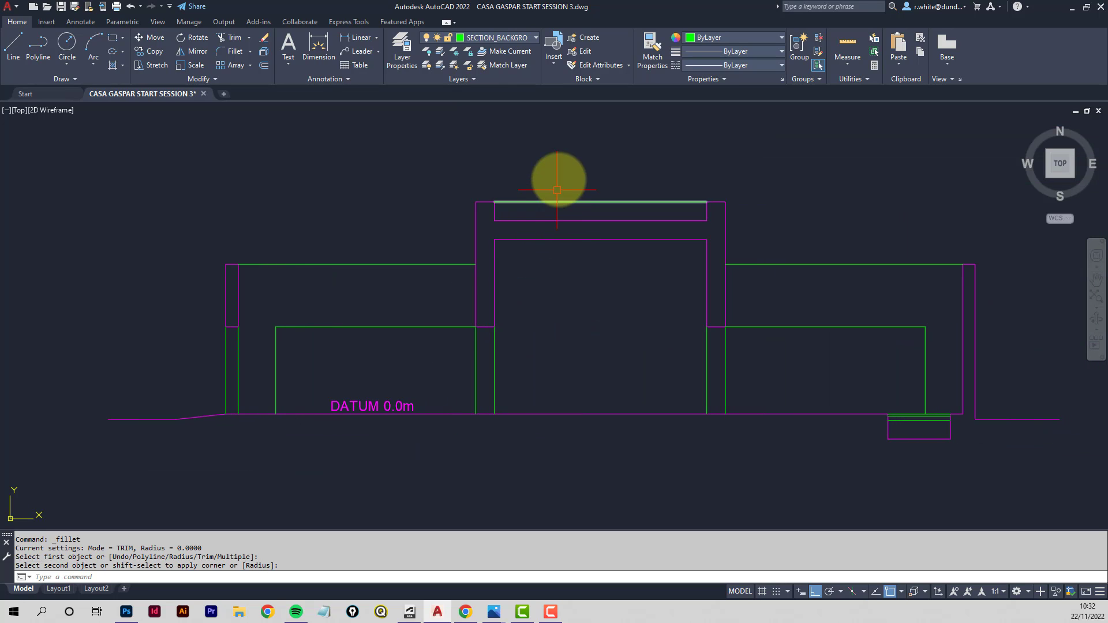
middle_drag(557, 186, 566, 445)
middle_drag(598, 199, 580, 376)
middle_drag(566, 213, 566, 314)
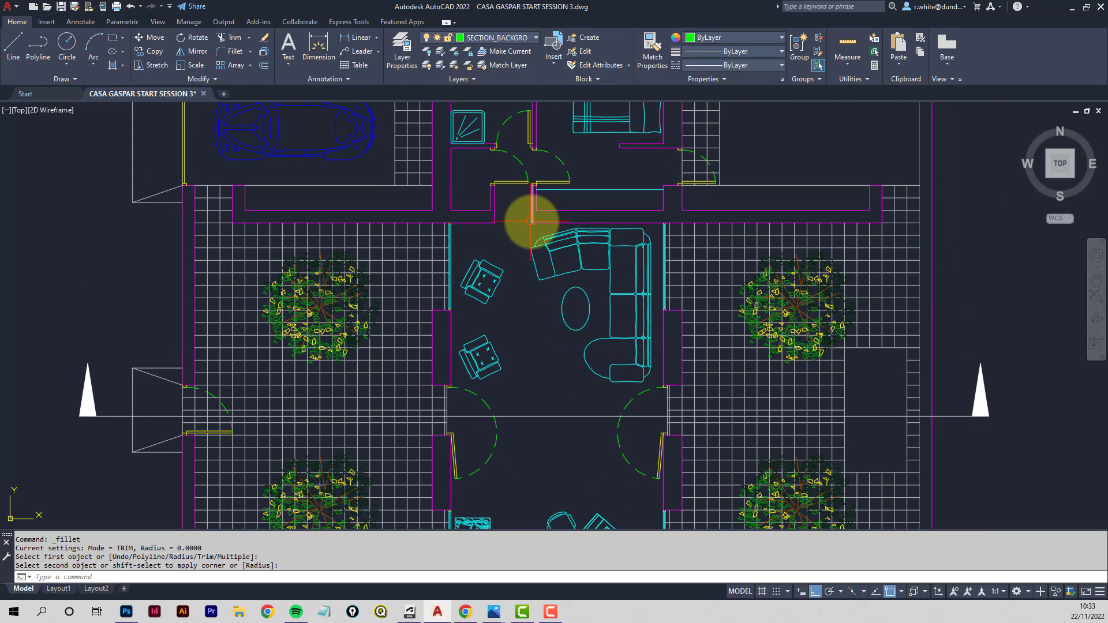
click(13, 45)
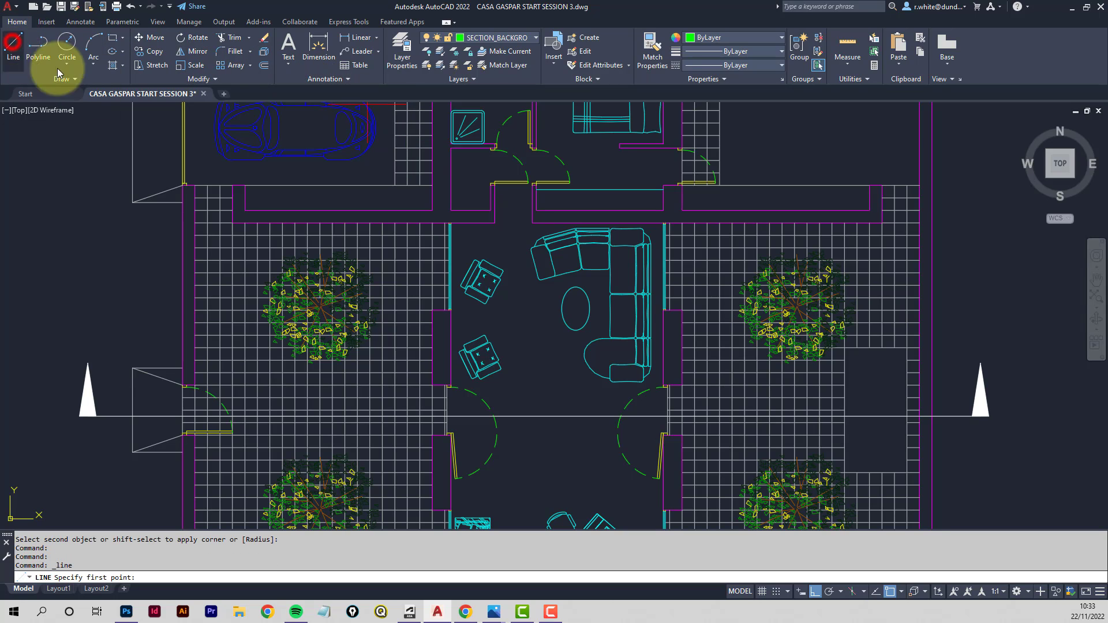
click(495, 223)
scroll(483, 324, down, 5)
mouse_move(483, 341)
middle_down()
mouse_move(483, 111)
mouse_move(484, 129)
middle_up()
click(491, 402)
key(Return)
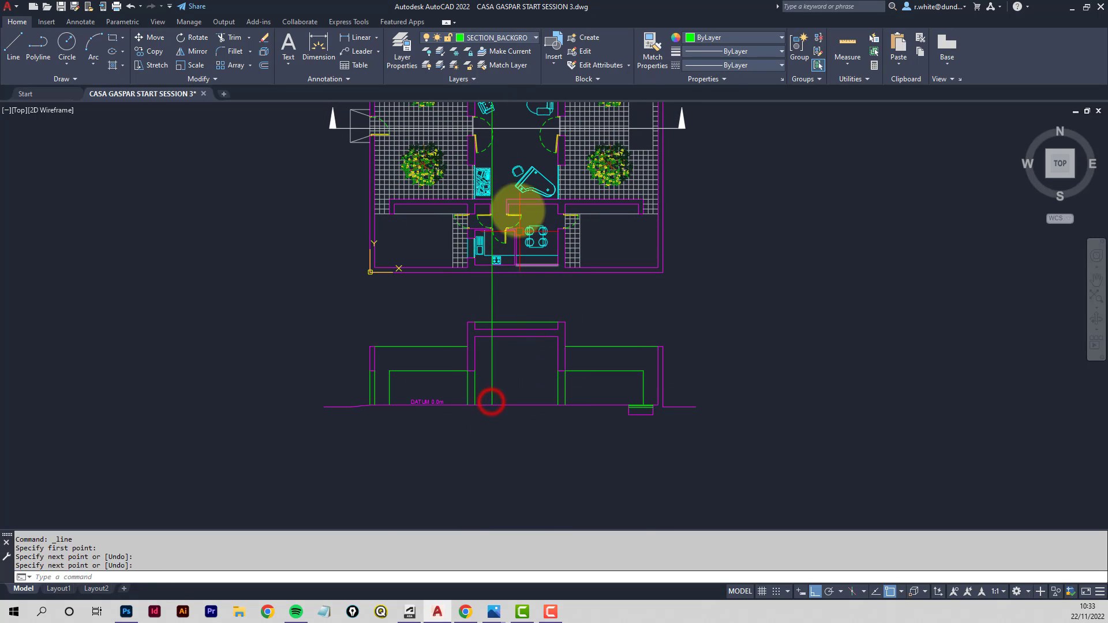
- Project a second vertical line from the neighbouring wall corner in the plan down to the datum
middle_drag(517, 212, 503, 391)
key(Return)
key(Return)
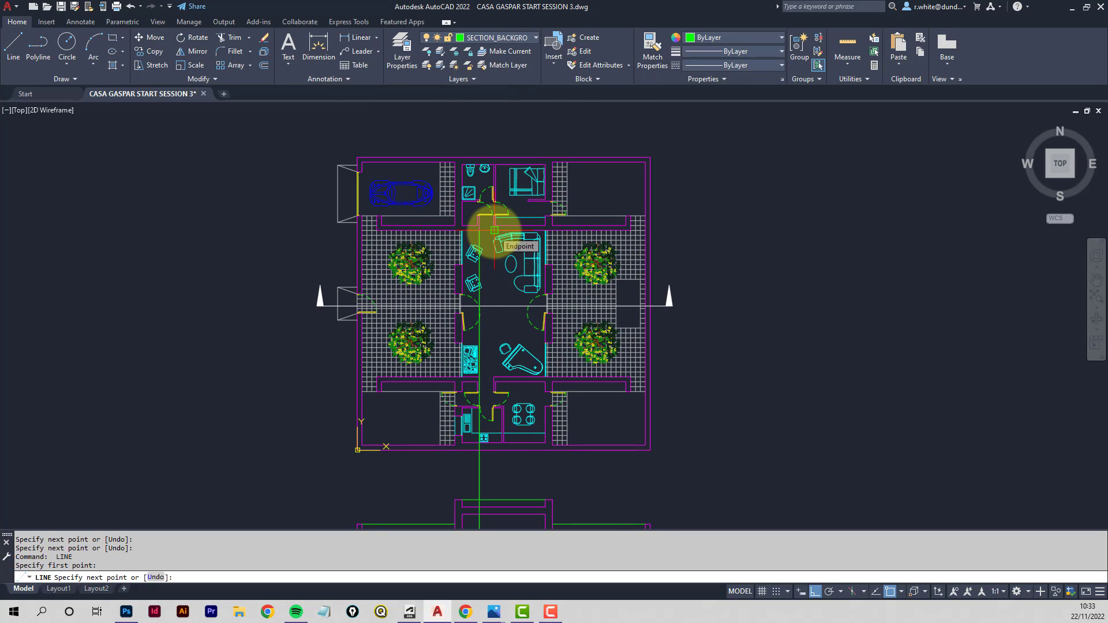
key(Return)
click(494, 232)
middle_drag(477, 405, 475, 180)
click(485, 358)
key(Return)
scroll(487, 348, up, 6)
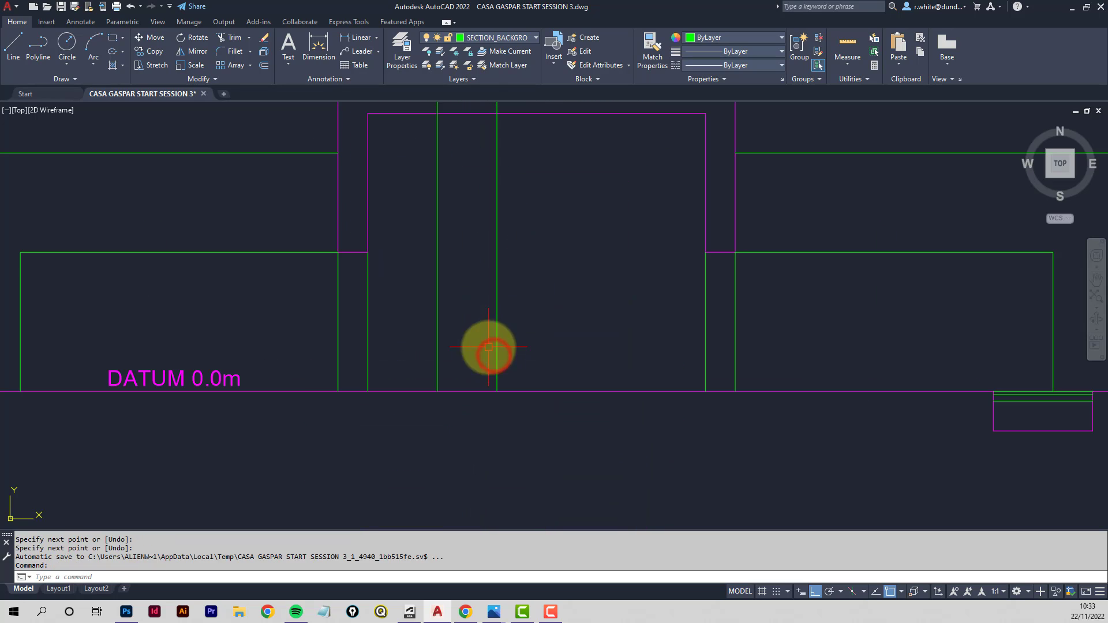
- Draw a horizontal line from the left wall across to the right projected vertical line
key(Escape)
key(Return)
click(366, 255)
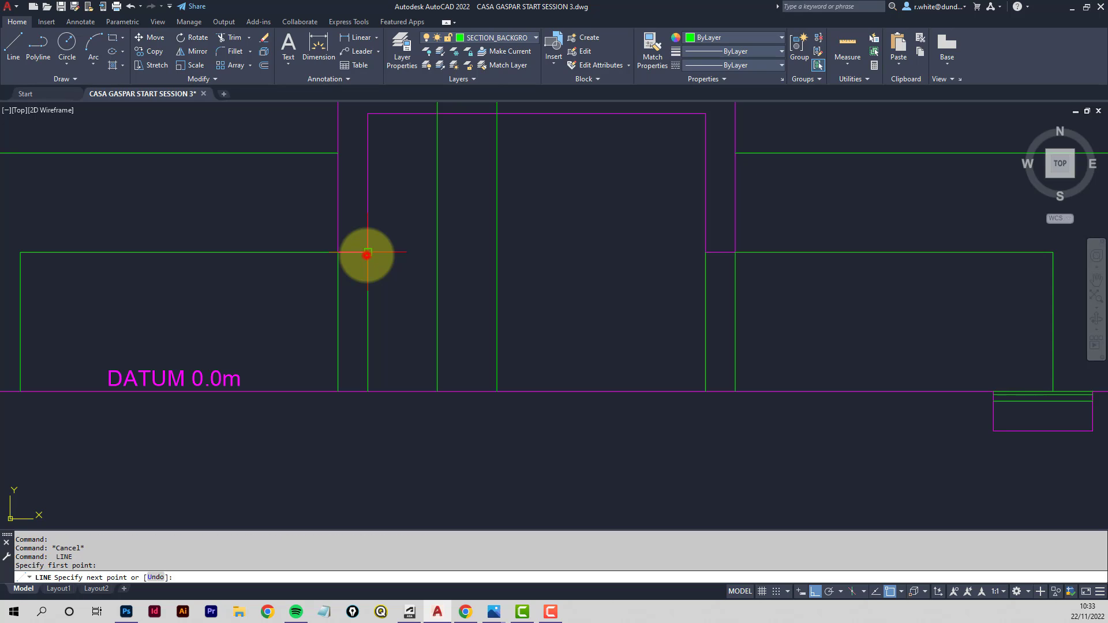
click(495, 252)
key(Return)
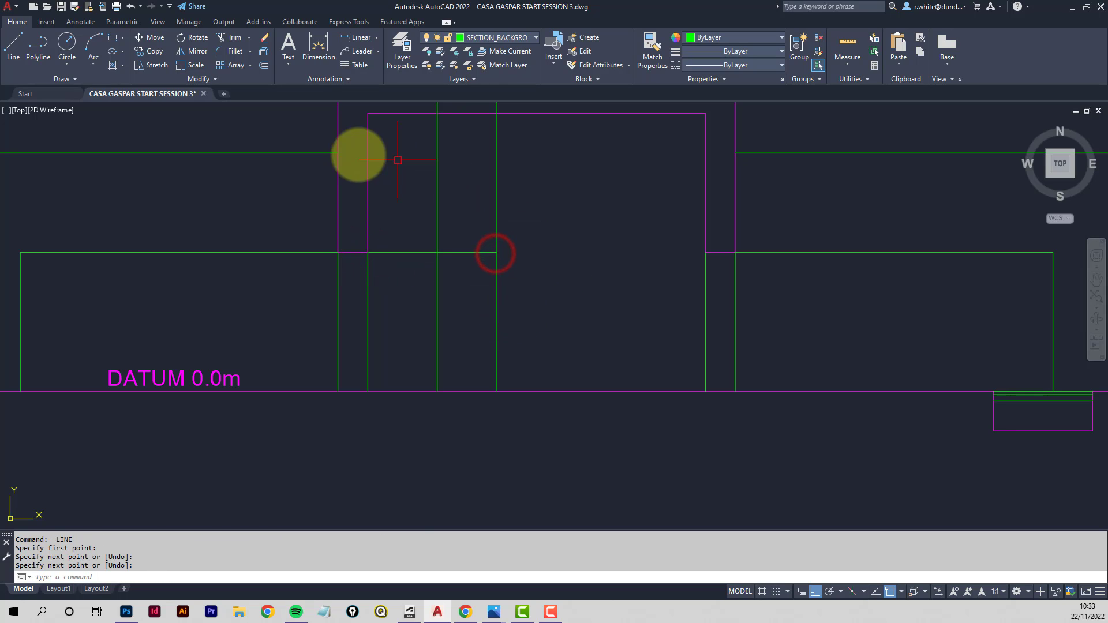
- Fillet the new horizontal line with both projected vertical lines to form the opening's head corners
click(230, 51)
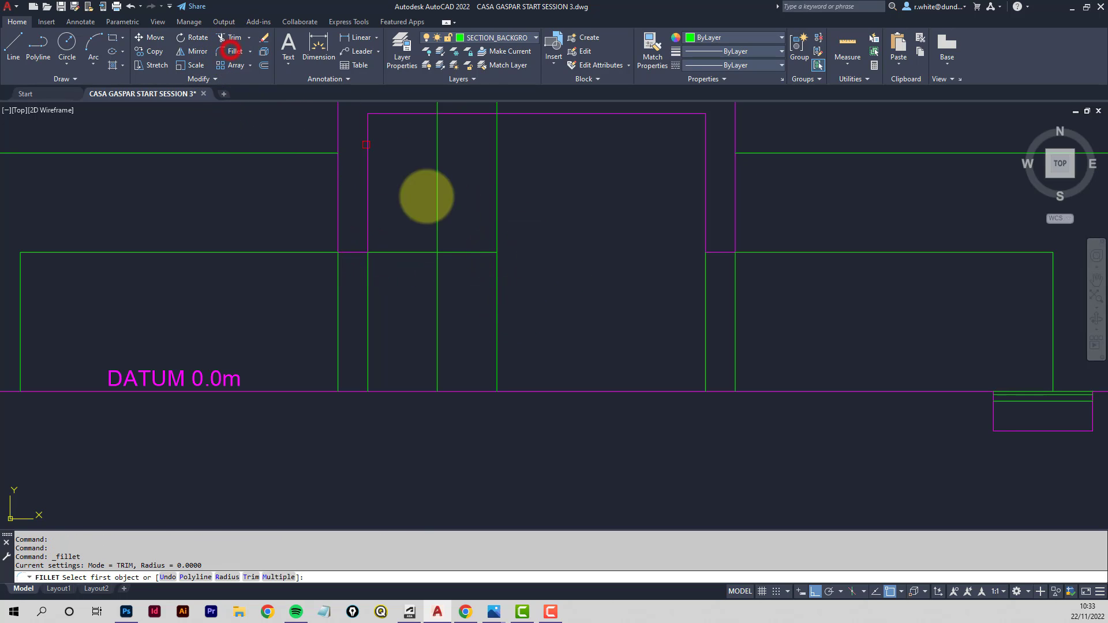
click(497, 273)
click(488, 252)
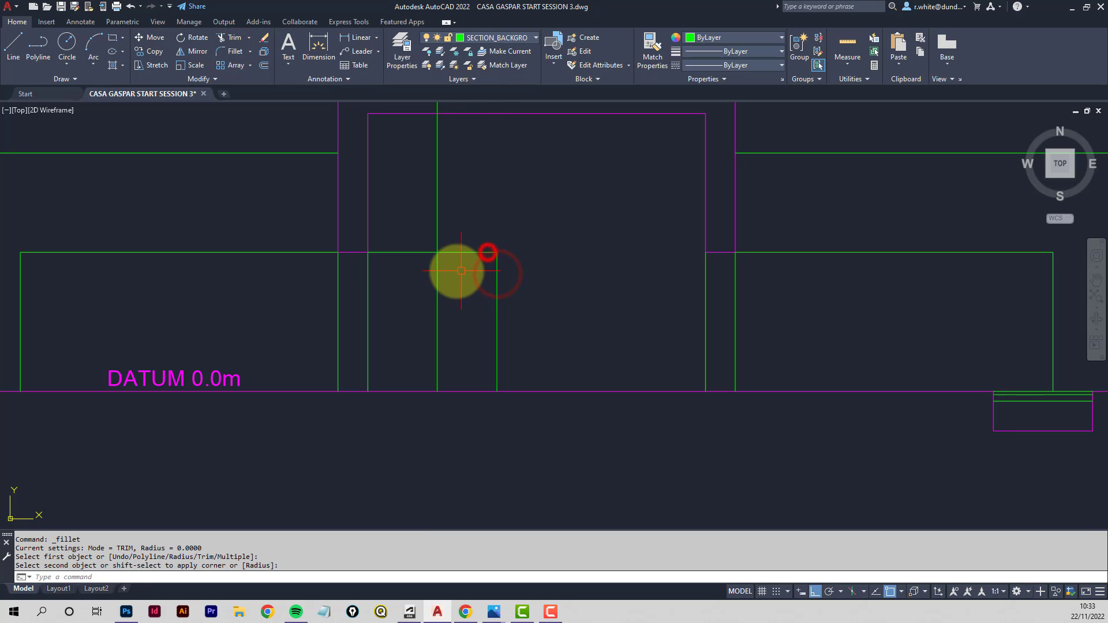
key(Return)
click(455, 252)
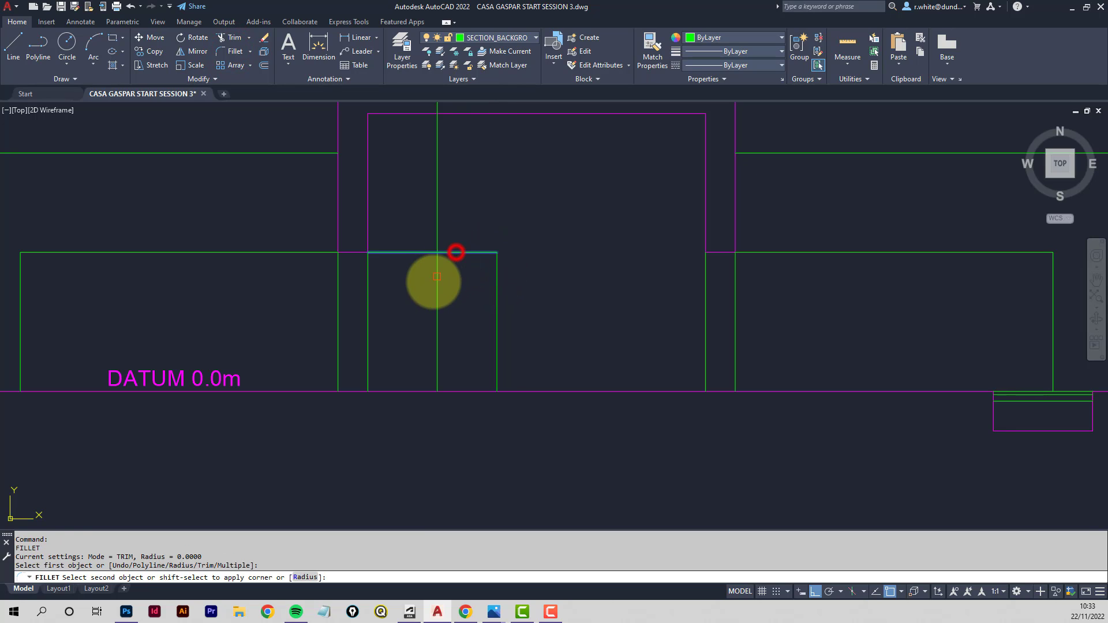
click(438, 280)
- Set SECTION_MEDIUM as the current layer
scroll(506, 196, down, 4)
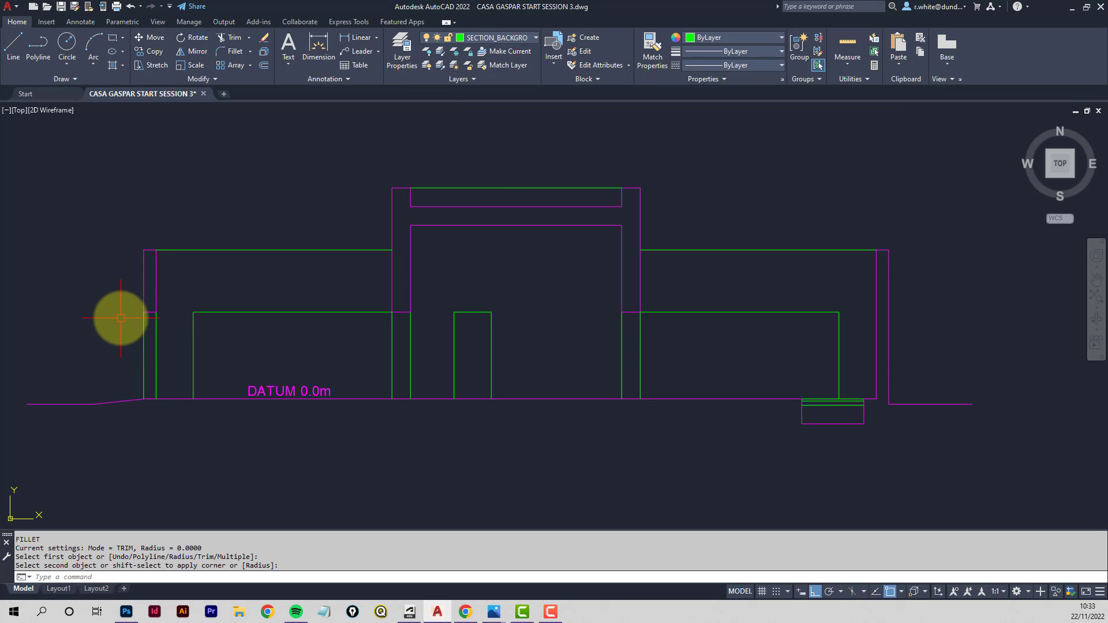
click(528, 38)
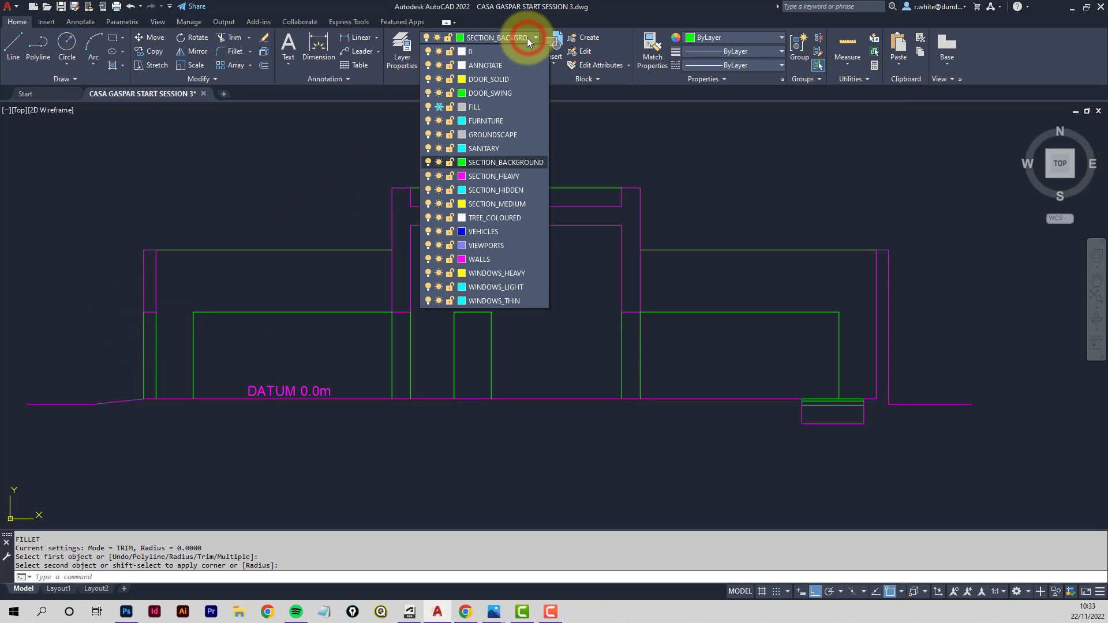
click(489, 205)
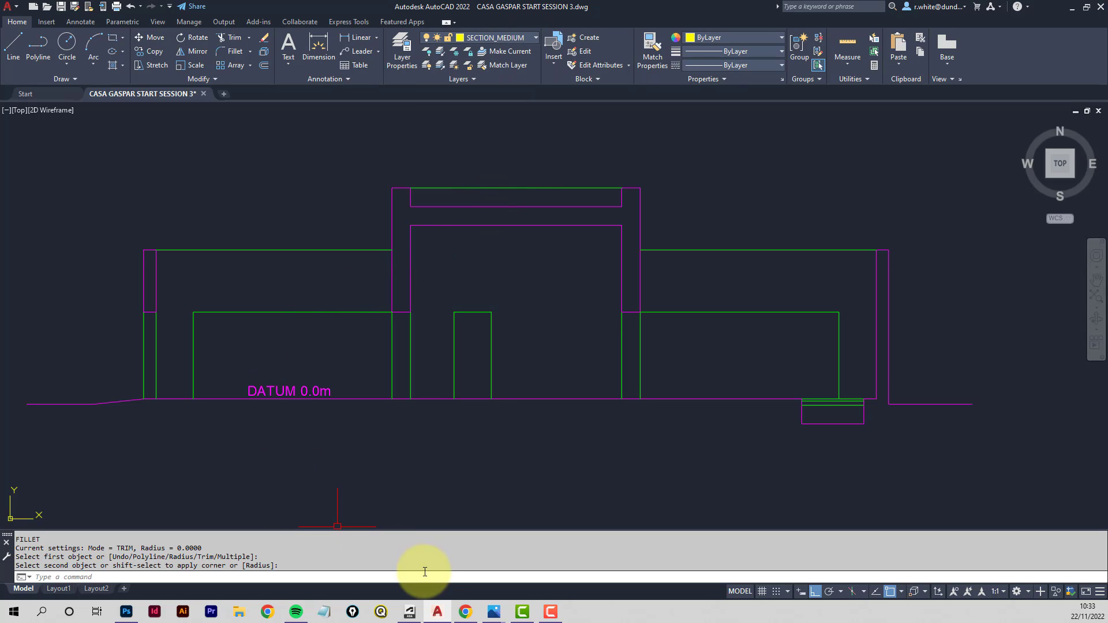
- Mark the wall corner points in yellow on the reference illustration in Photoshop, then return to AutoCAD
mouse_move(126, 612)
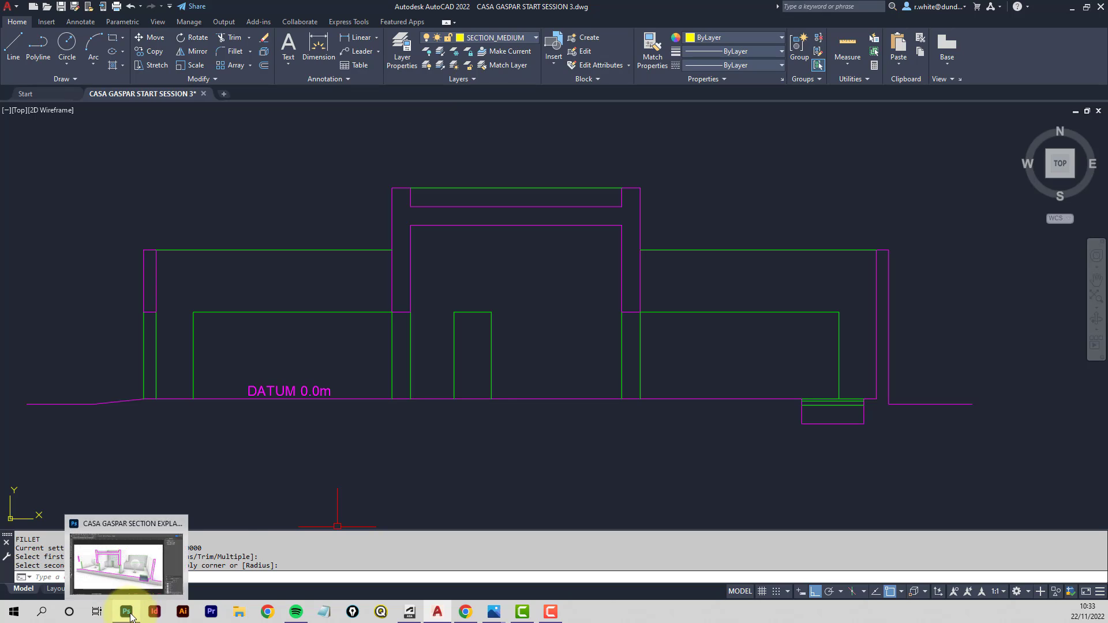
click(158, 537)
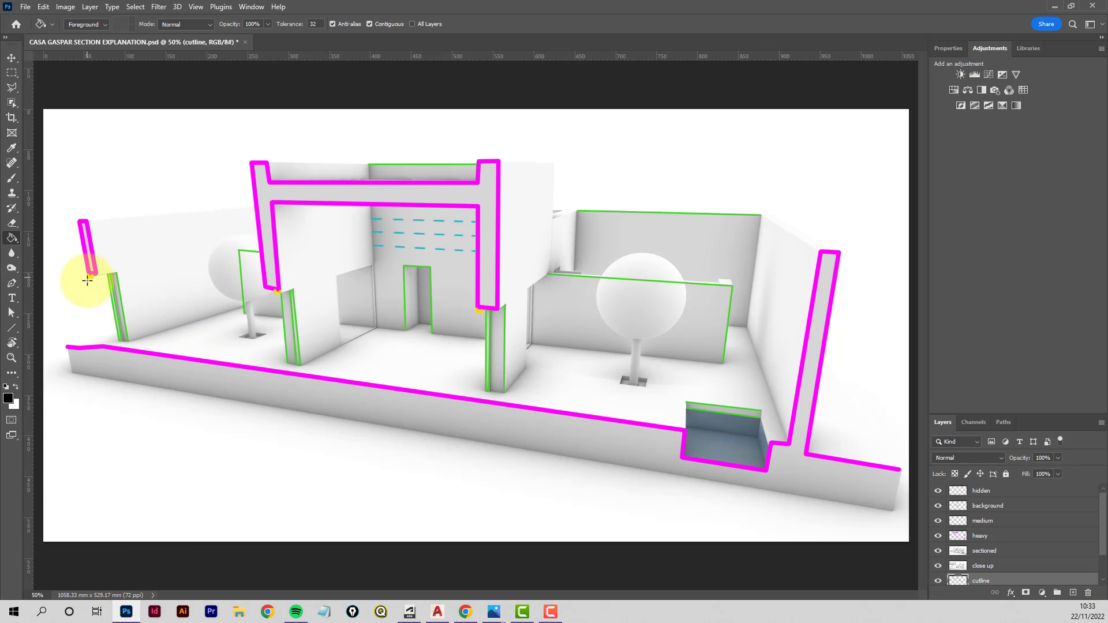
click(275, 290)
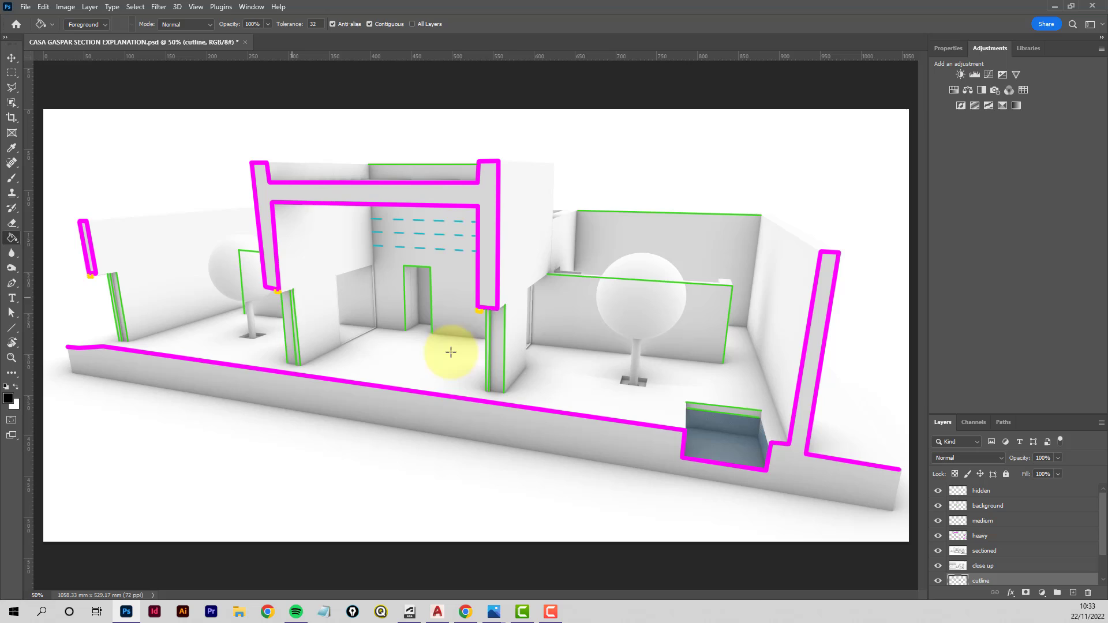
click(474, 313)
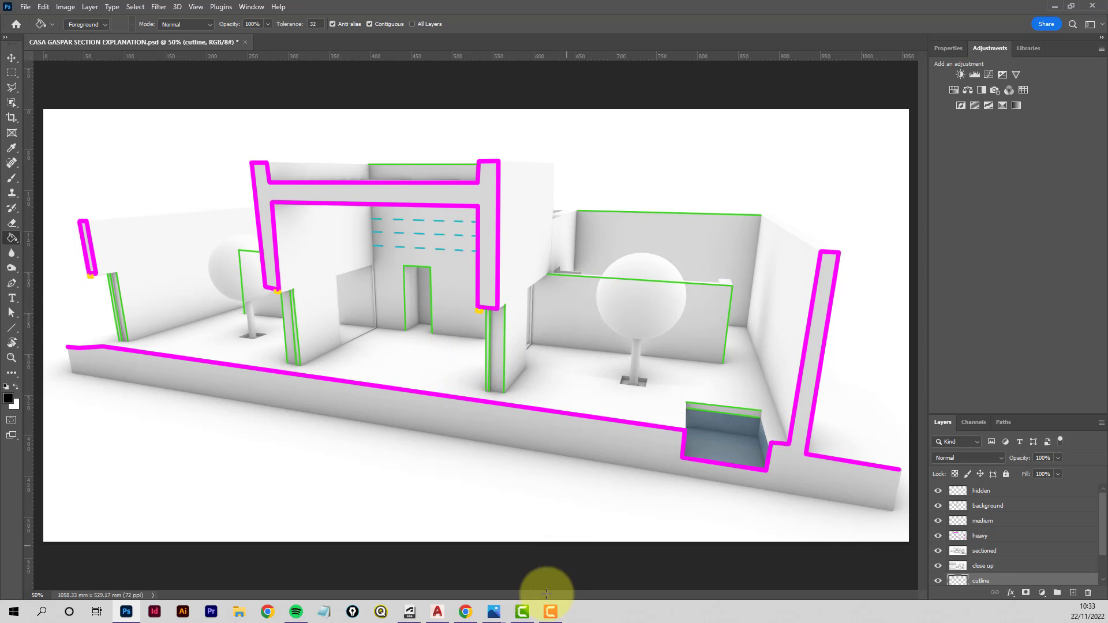
click(437, 612)
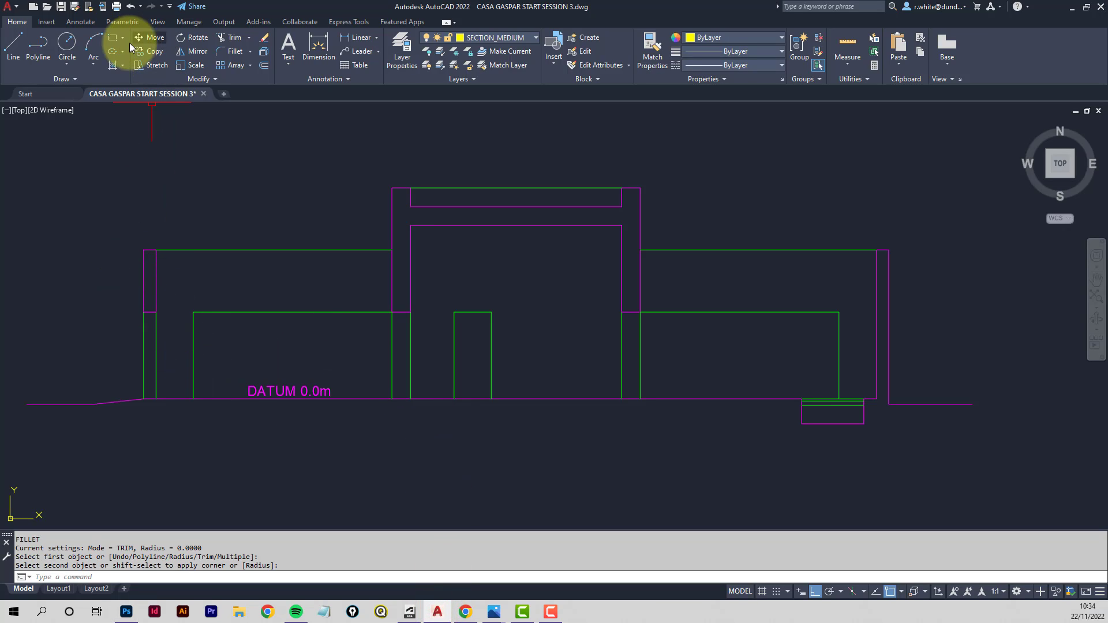
- Stretch the top end of the left projected wall line down by 50
scroll(129, 317, up, 4)
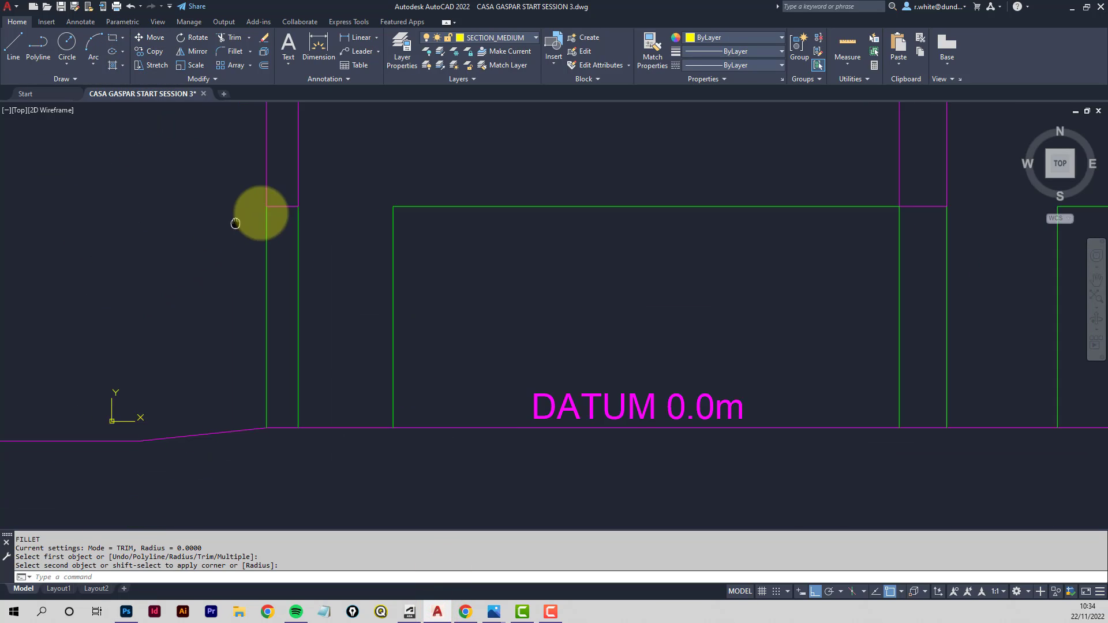
click(397, 238)
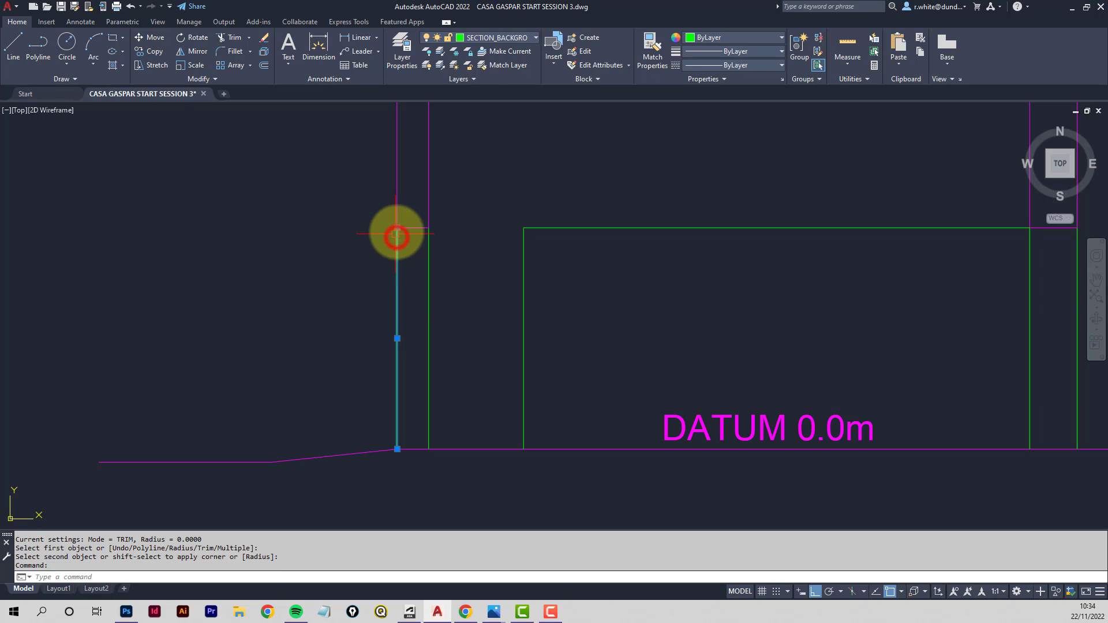
click(397, 227)
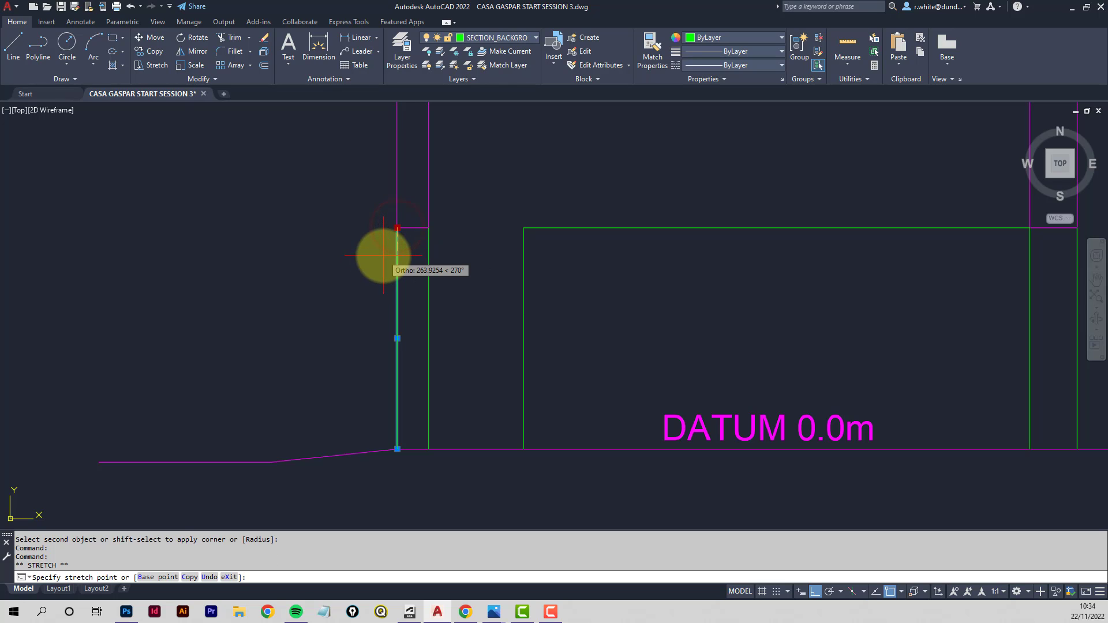
key(Return)
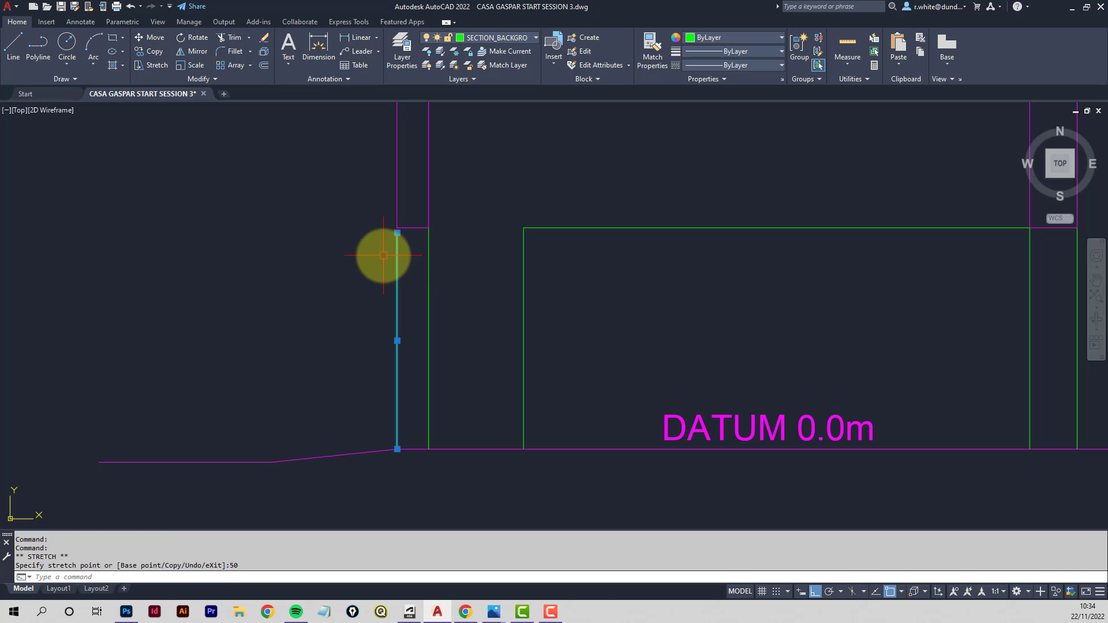
key(Escape)
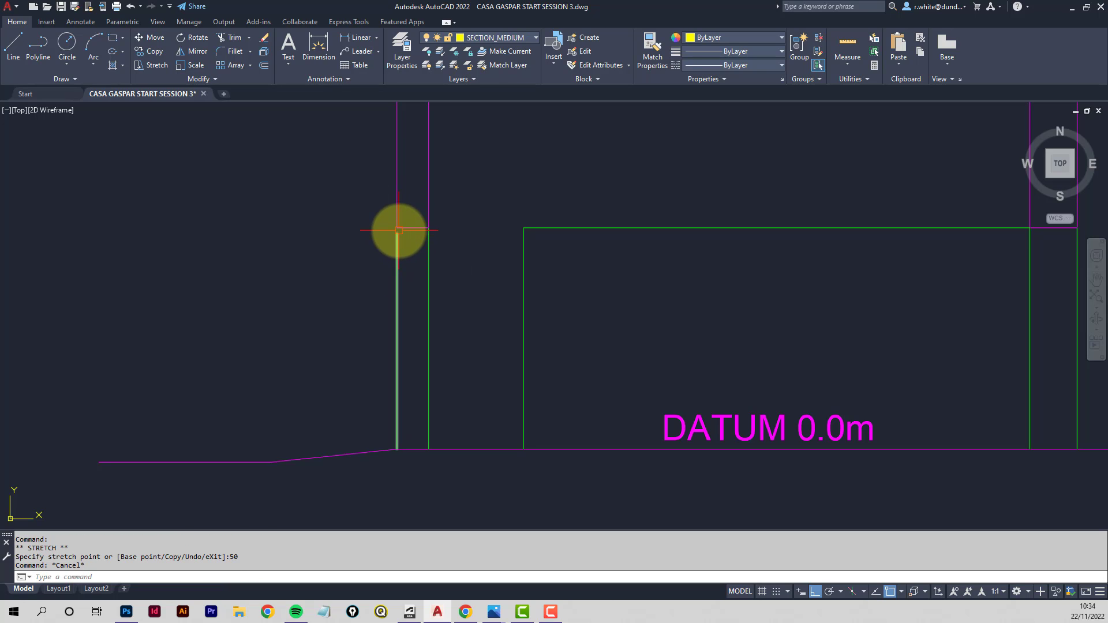
- Draw a polyline down from the wall corner, 100 across, and up perpendicular to the wall line
scroll(401, 228, up, 3)
scroll(400, 227, up, 2)
middle_drag(398, 227, 458, 283)
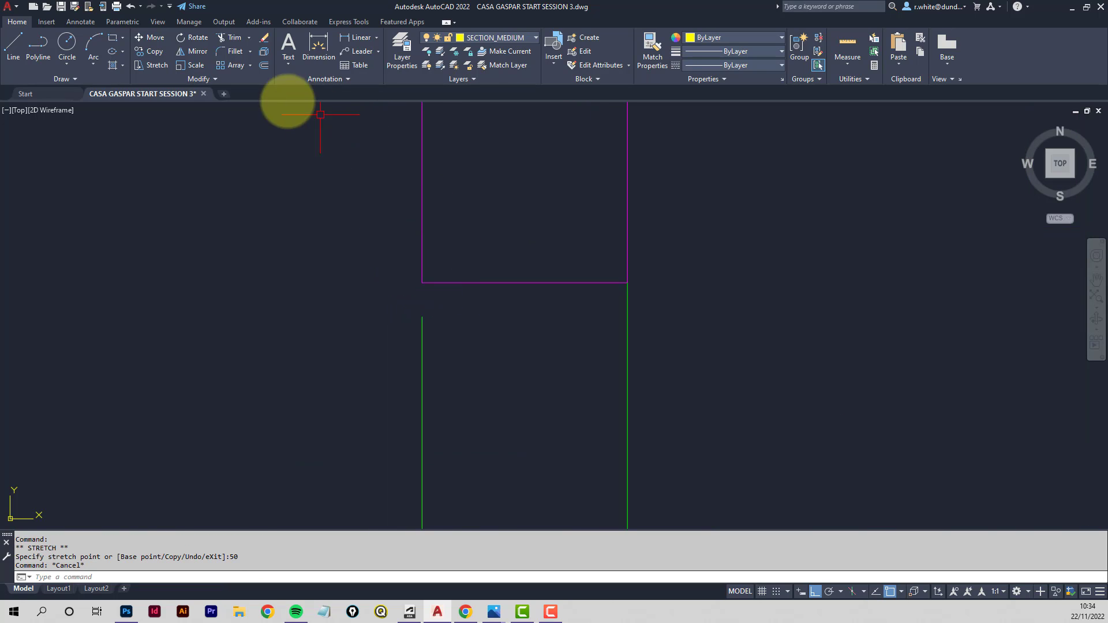
click(35, 49)
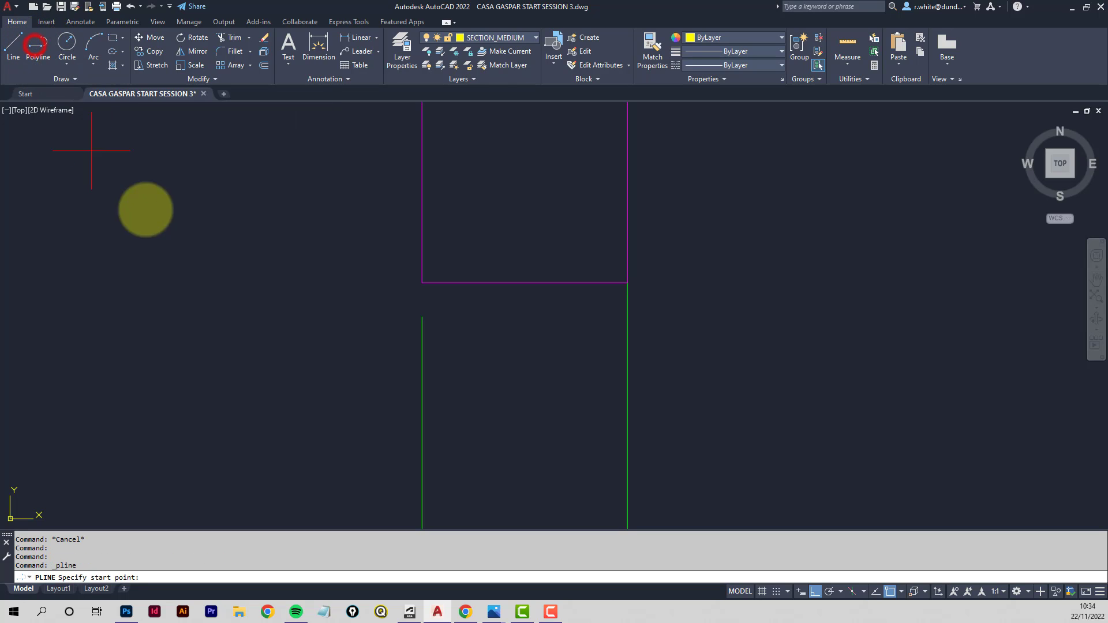
click(422, 283)
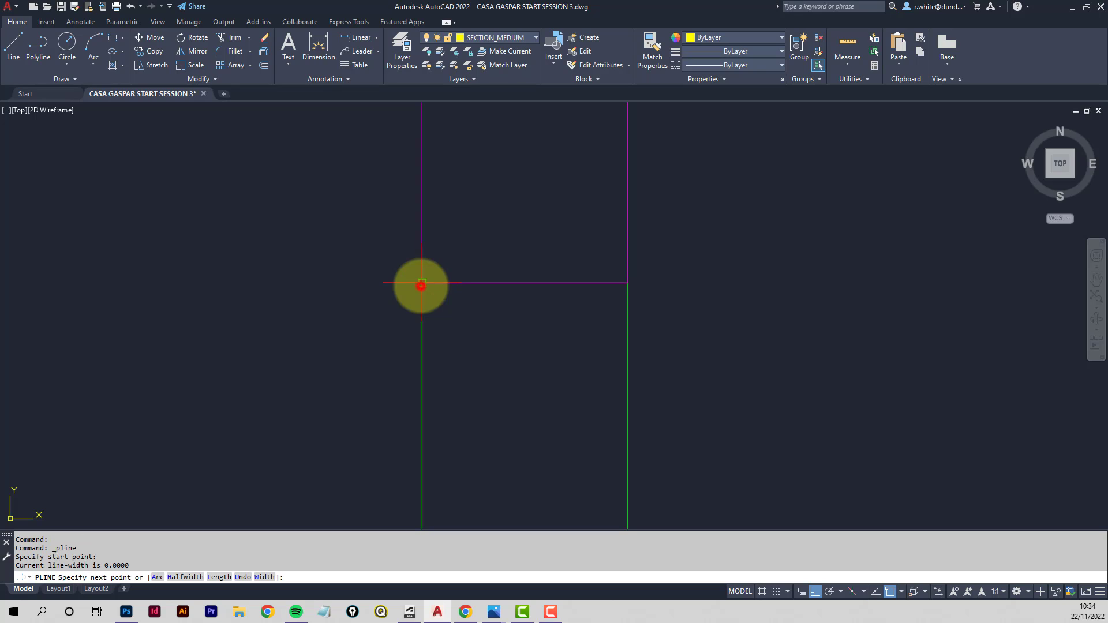
click(422, 317)
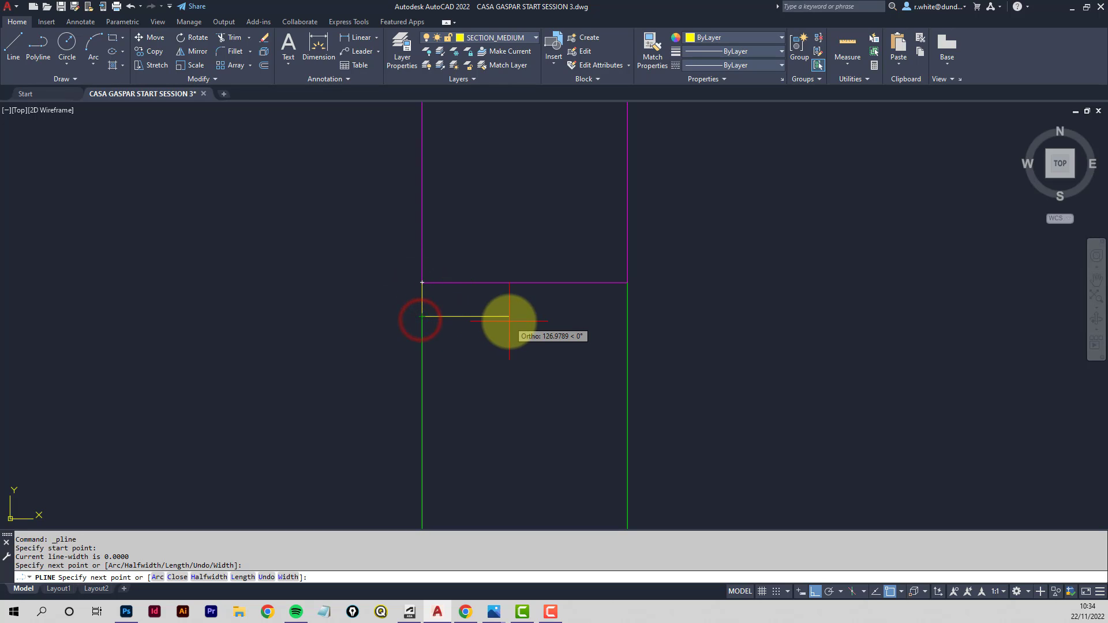
key(Return)
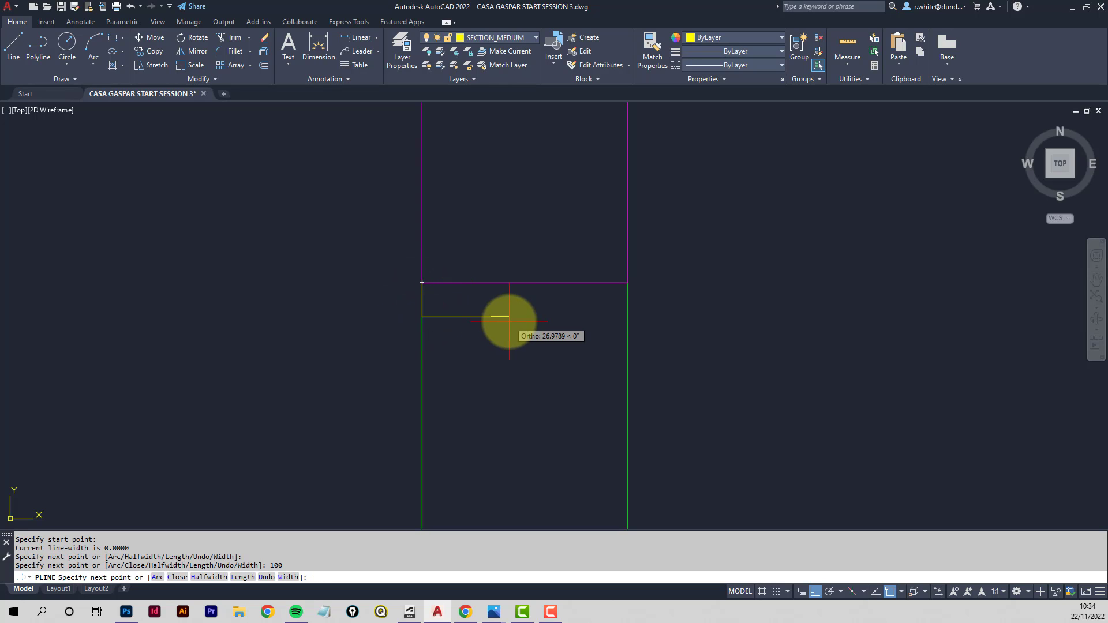
click(490, 283)
key(Return)
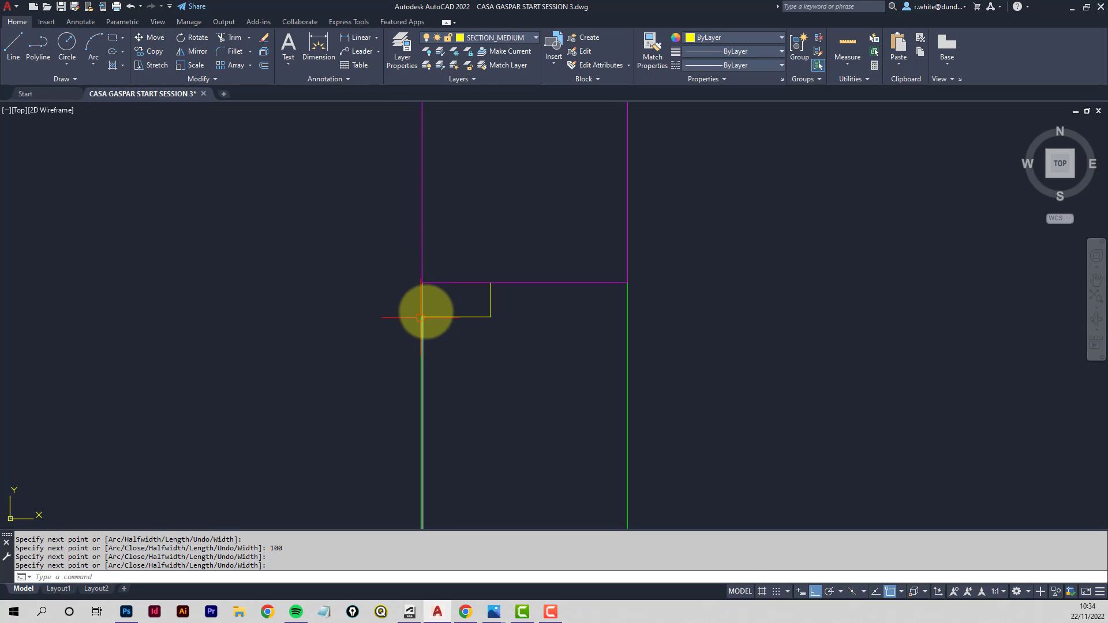
- Copy the left projected wall line 100 across to the far corner of the new polyline
click(152, 52)
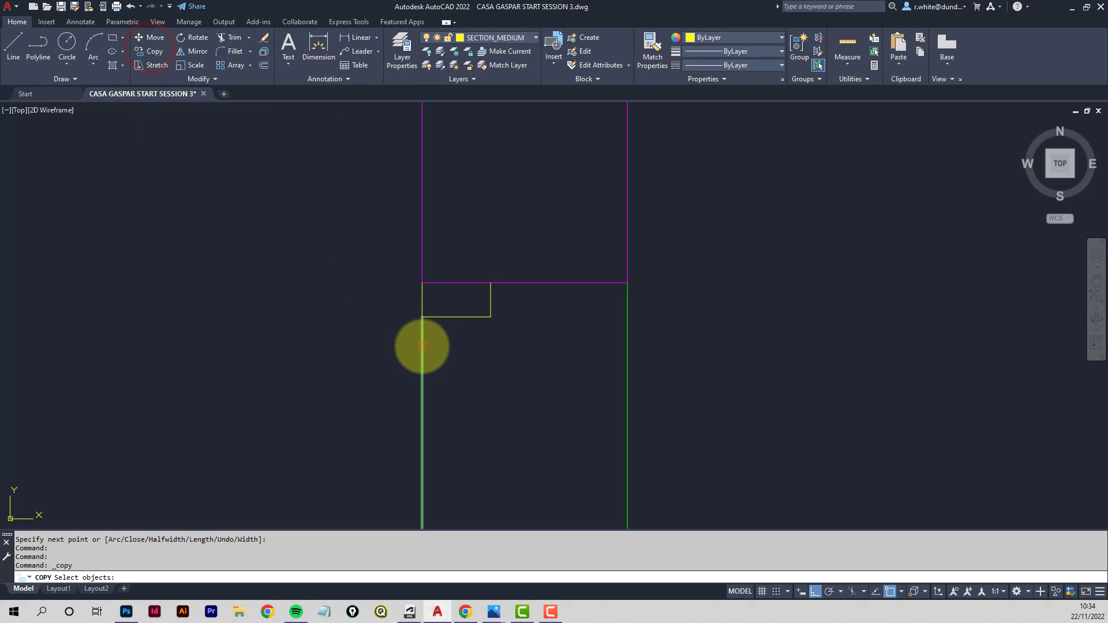
key(Return)
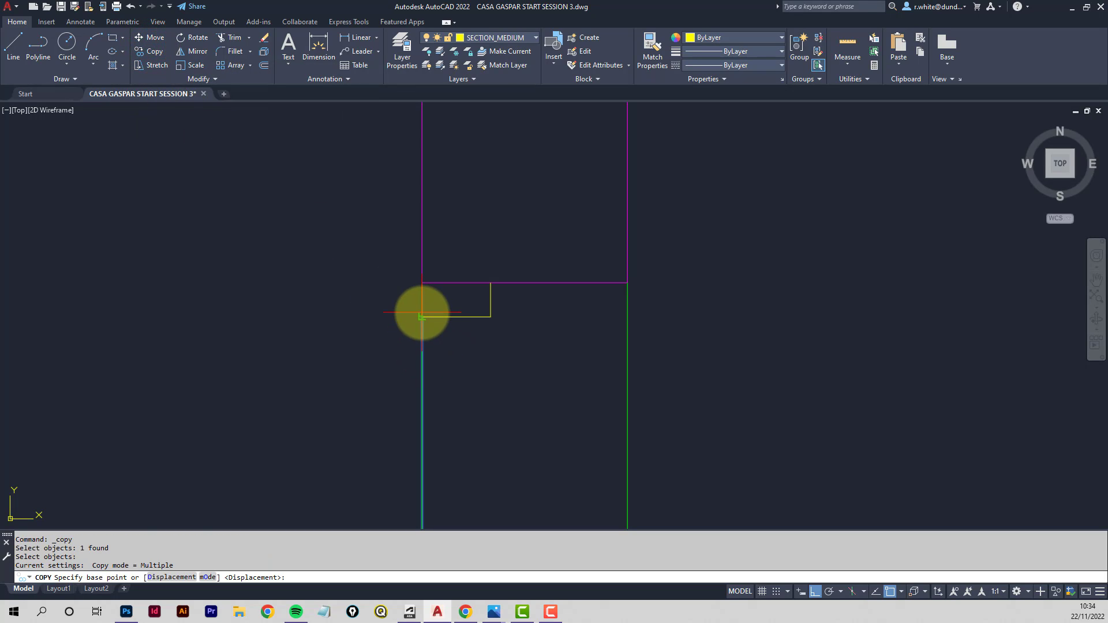
click(422, 316)
click(488, 318)
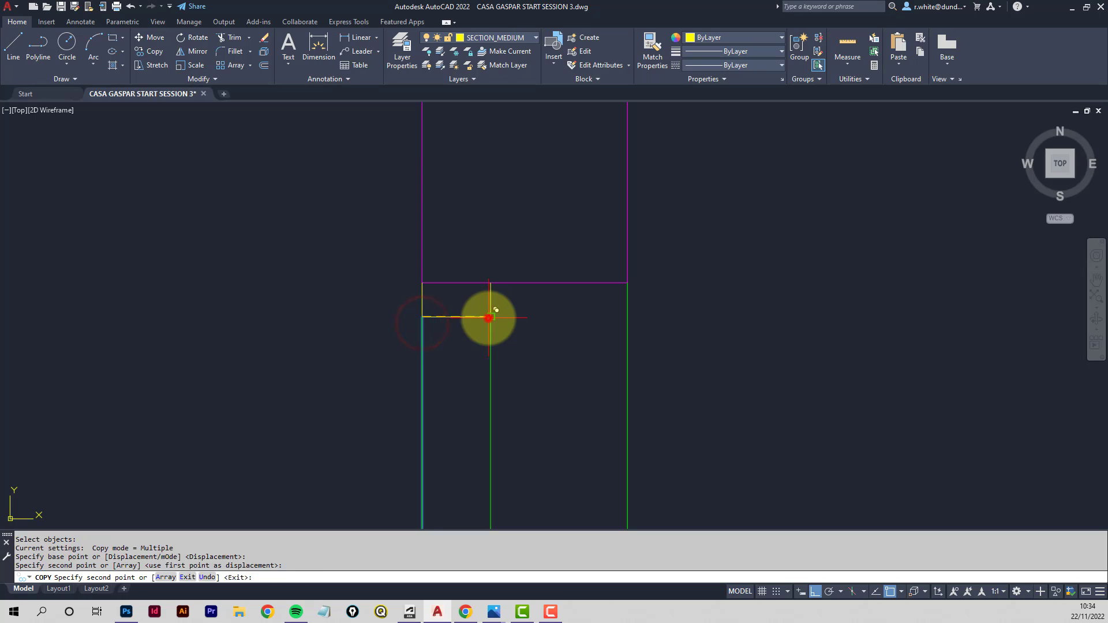
key(Return)
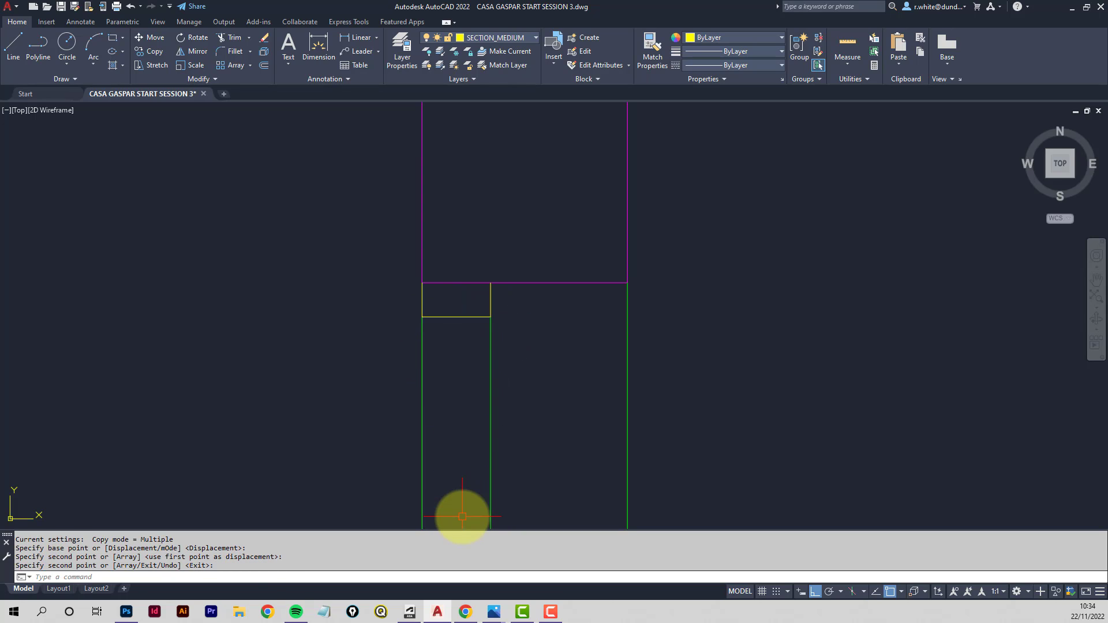
- Erase the vertical lines at the central and right wall corners
scroll(470, 442, down, 4)
scroll(530, 428, down, 4)
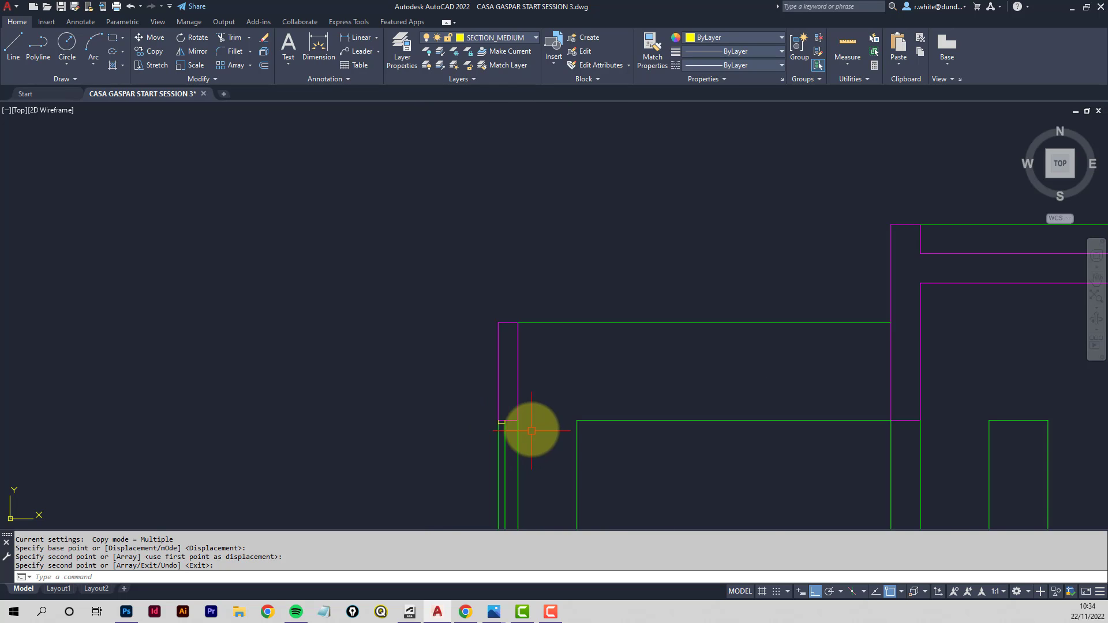
mouse_move(530, 428)
middle_down()
mouse_move(419, 326)
mouse_move(272, 296)
mouse_move(248, 312)
middle_up()
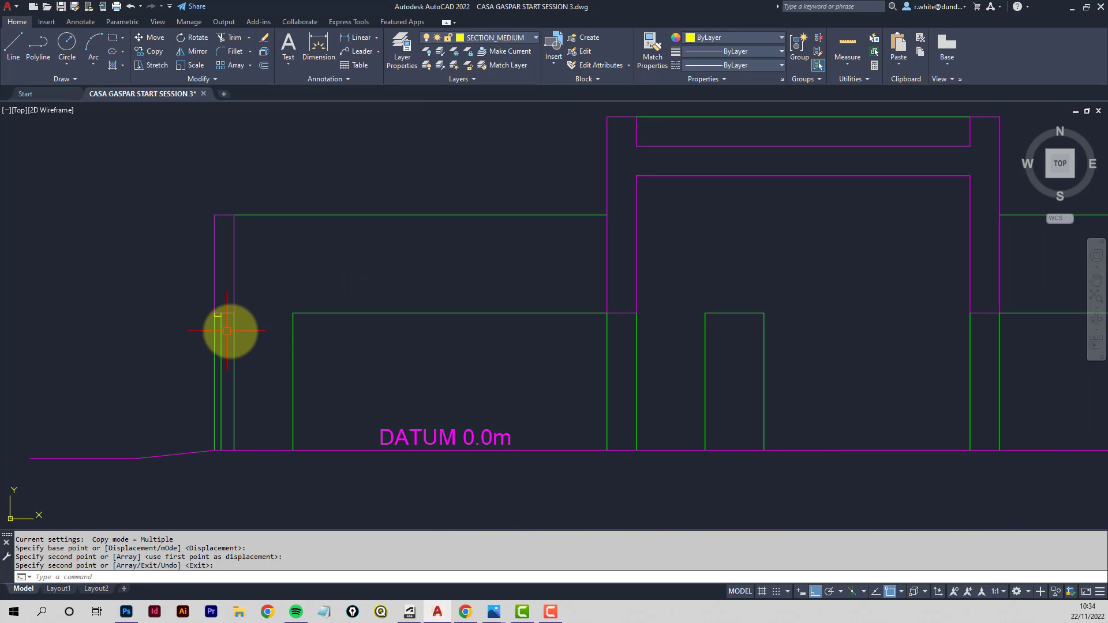
middle_drag(637, 342, 615, 351)
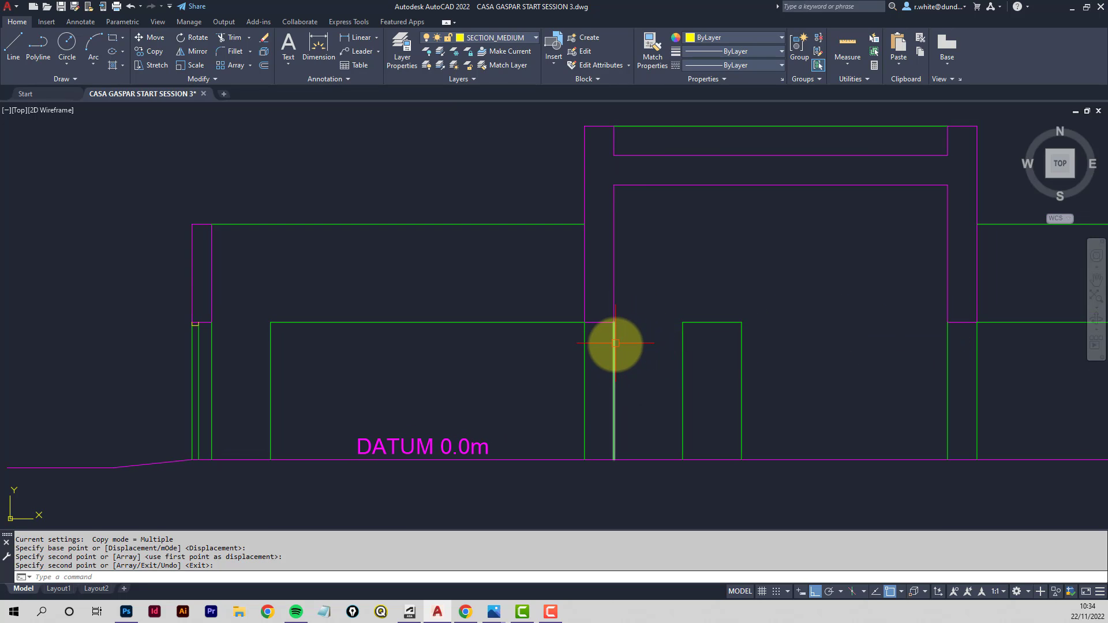
click(615, 344)
key(Delete)
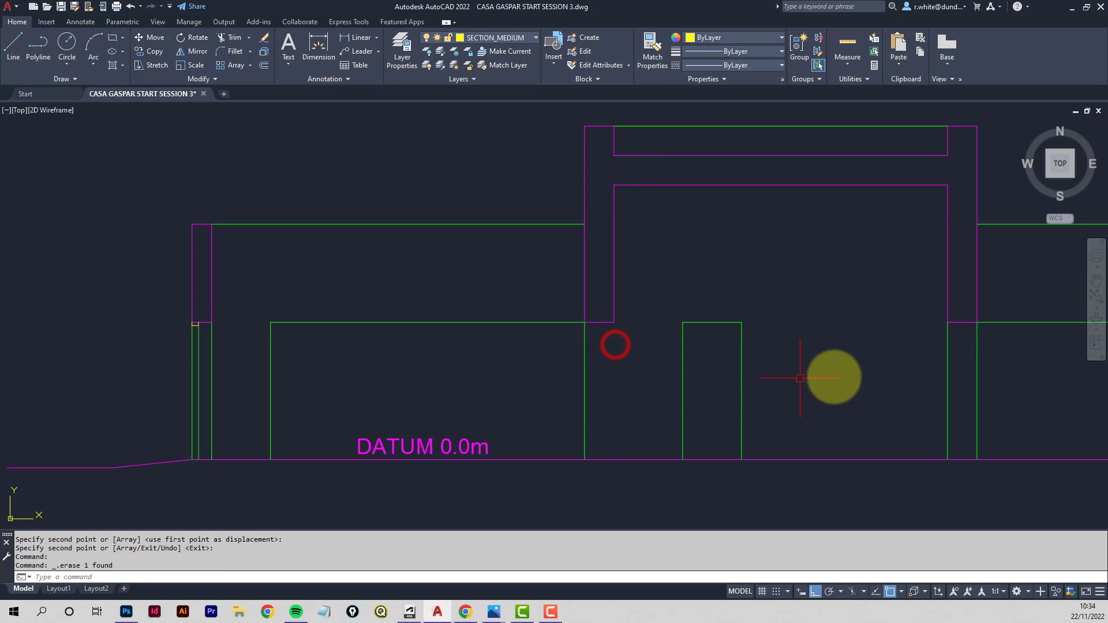
click(947, 344)
key(Delete)
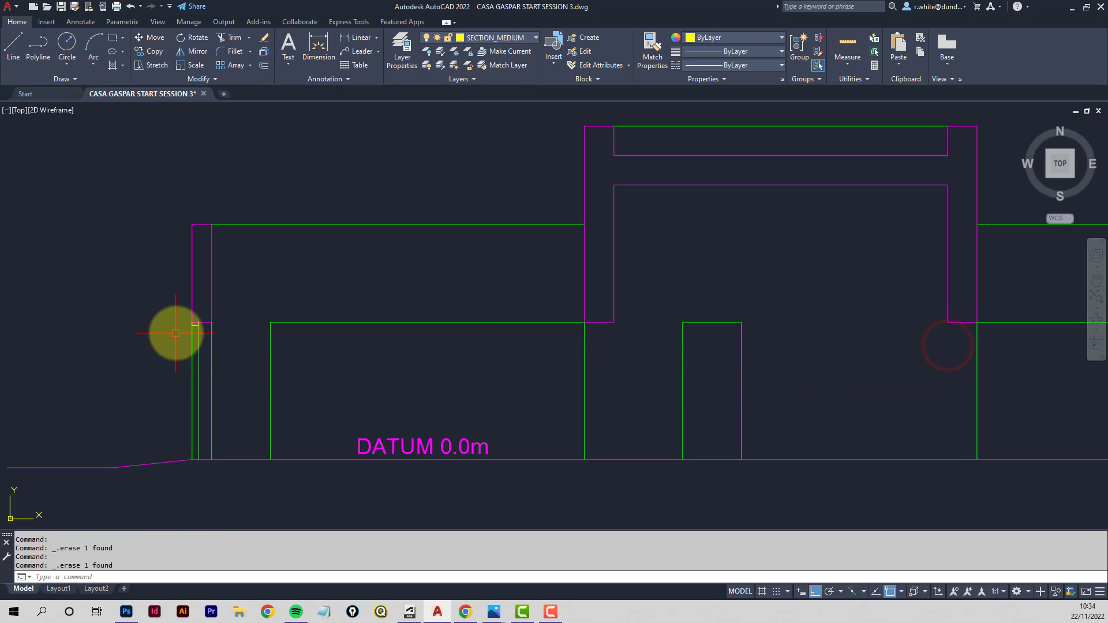
- Copy the corner polyline and its two wall lines to the matching corner of the central wall
click(151, 50)
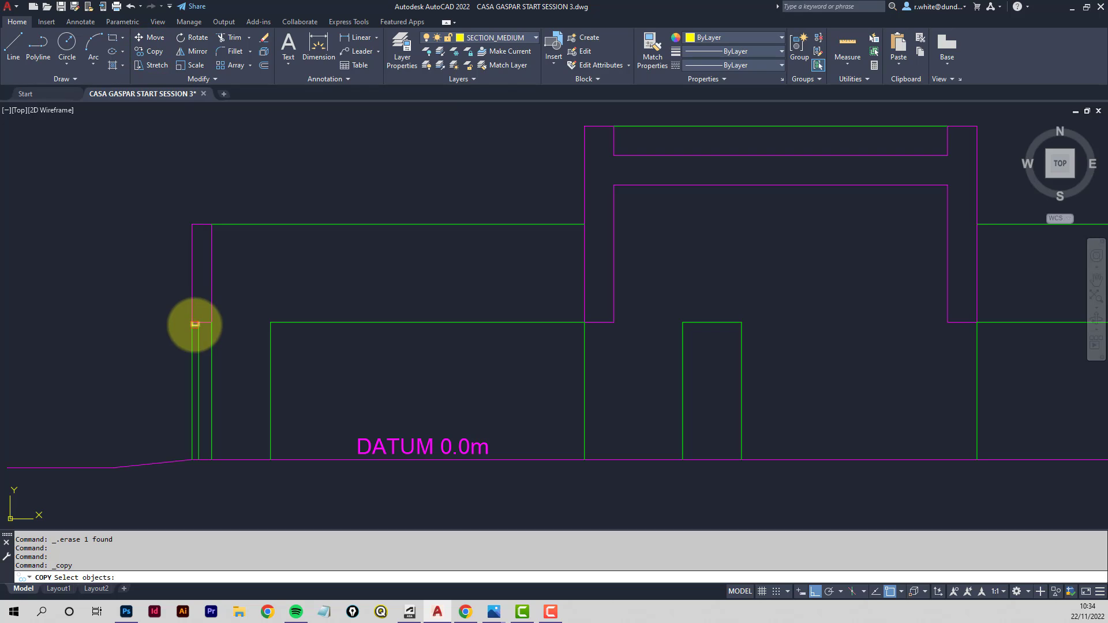
click(194, 324)
click(191, 339)
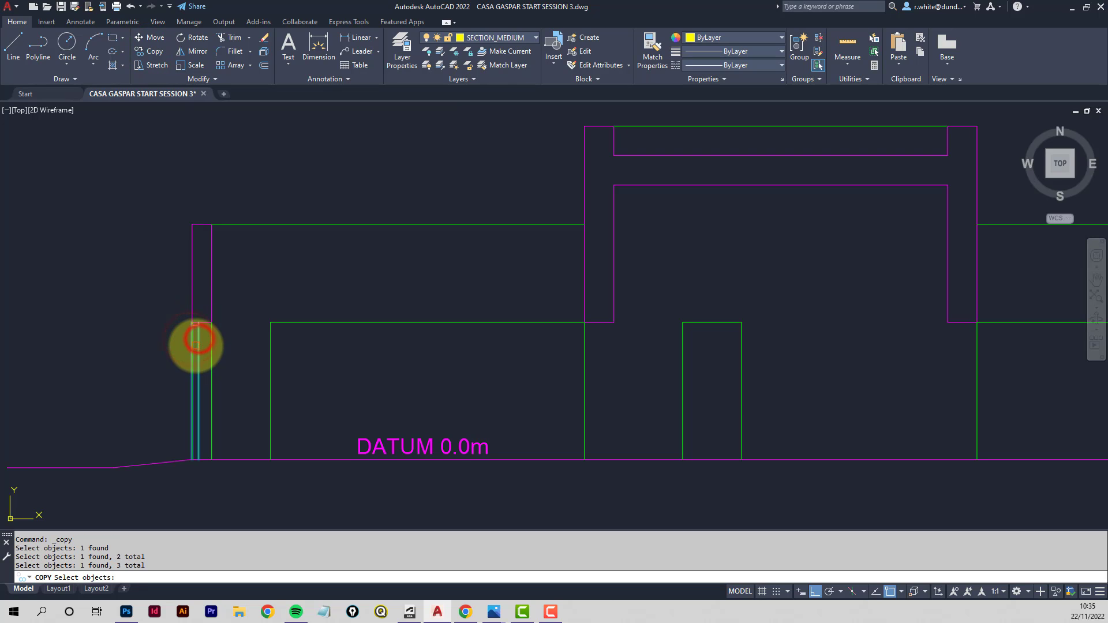
key(Return)
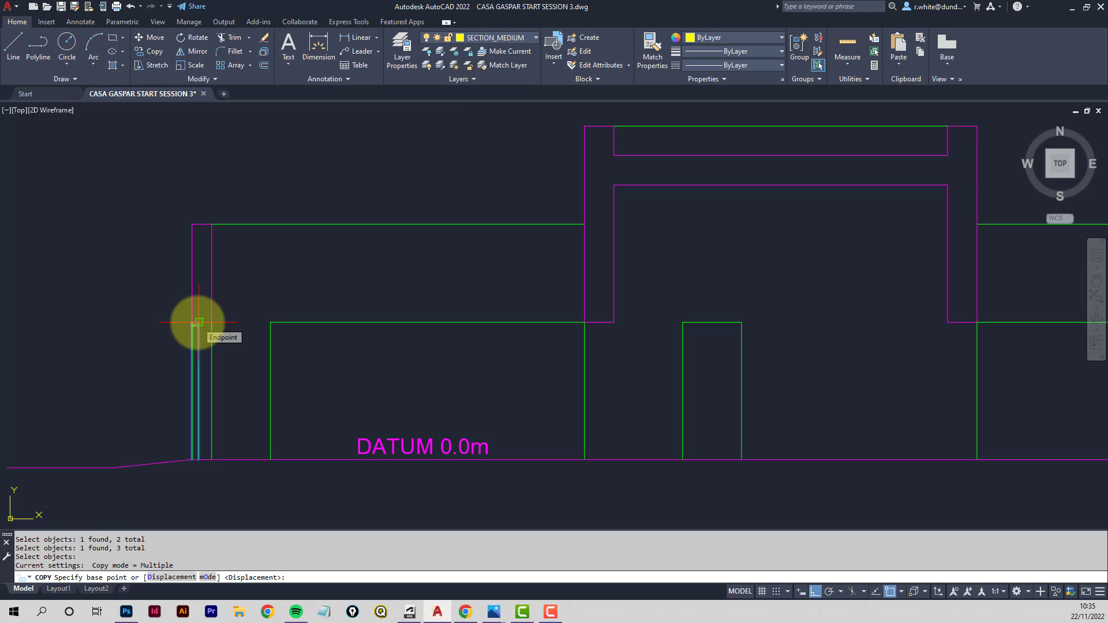
click(198, 322)
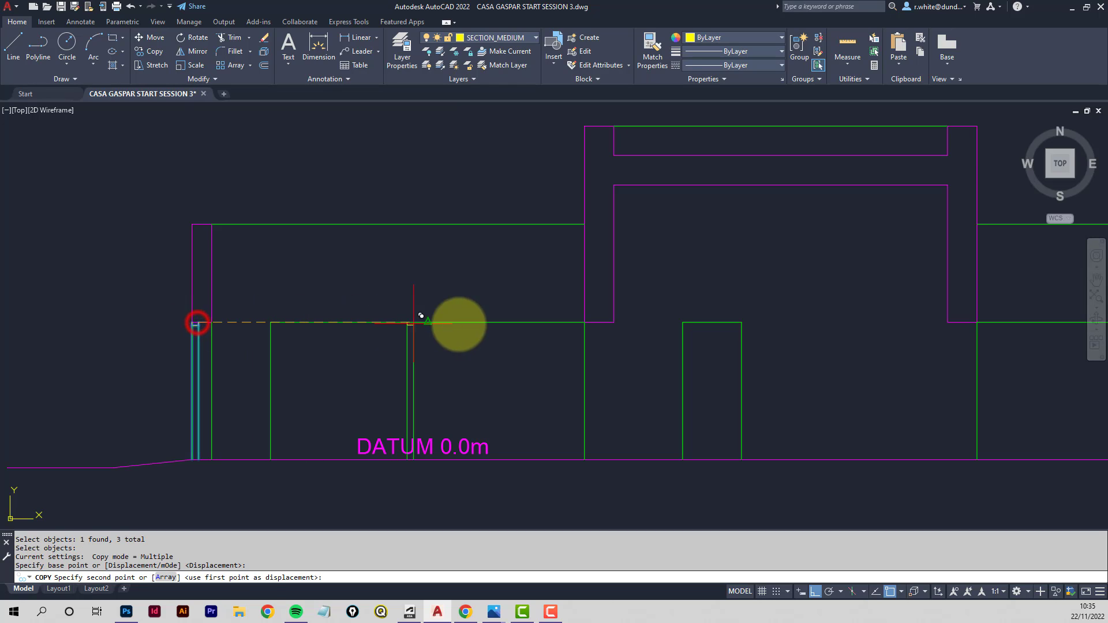
click(614, 322)
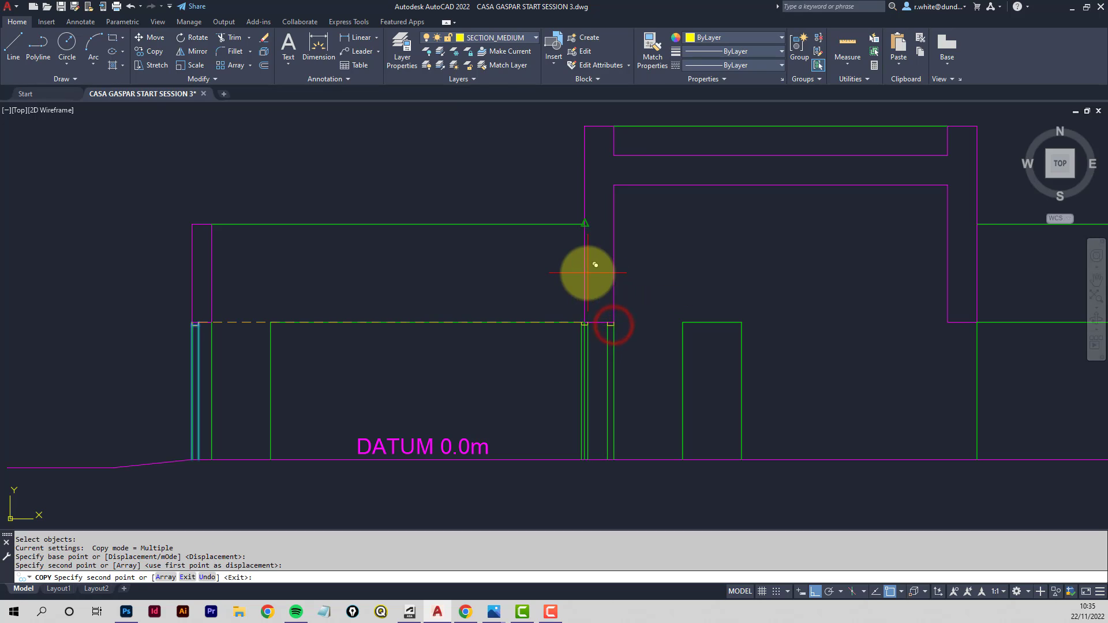
key(Return)
key(Return)
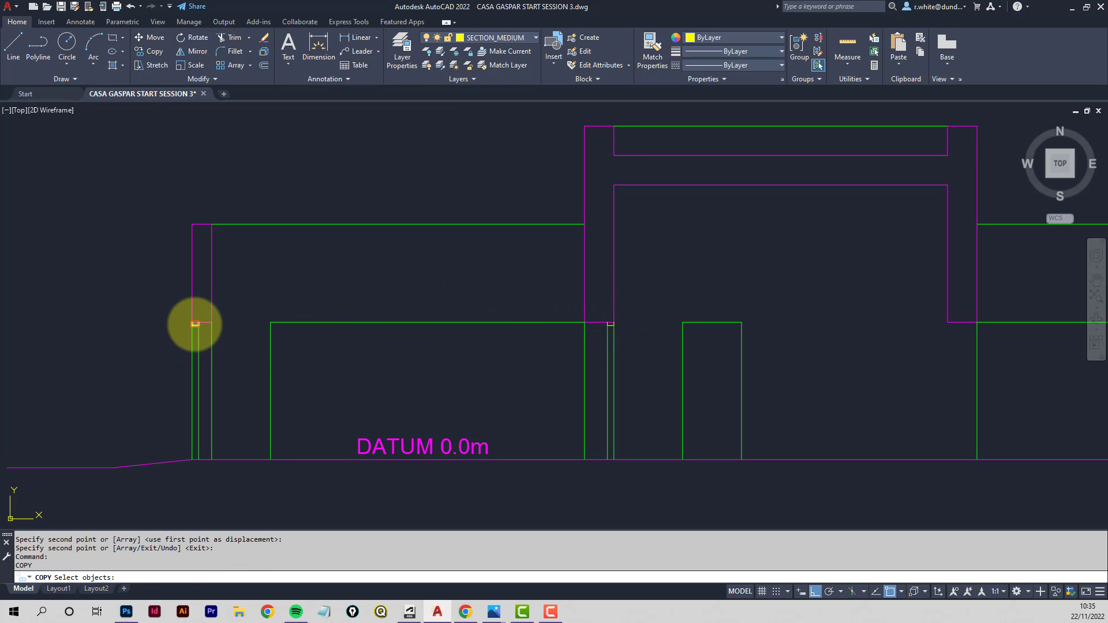
- Copy the corner polyline and its two wall lines to the matching corner of the right wall
click(195, 324)
click(198, 341)
click(193, 344)
key(Return)
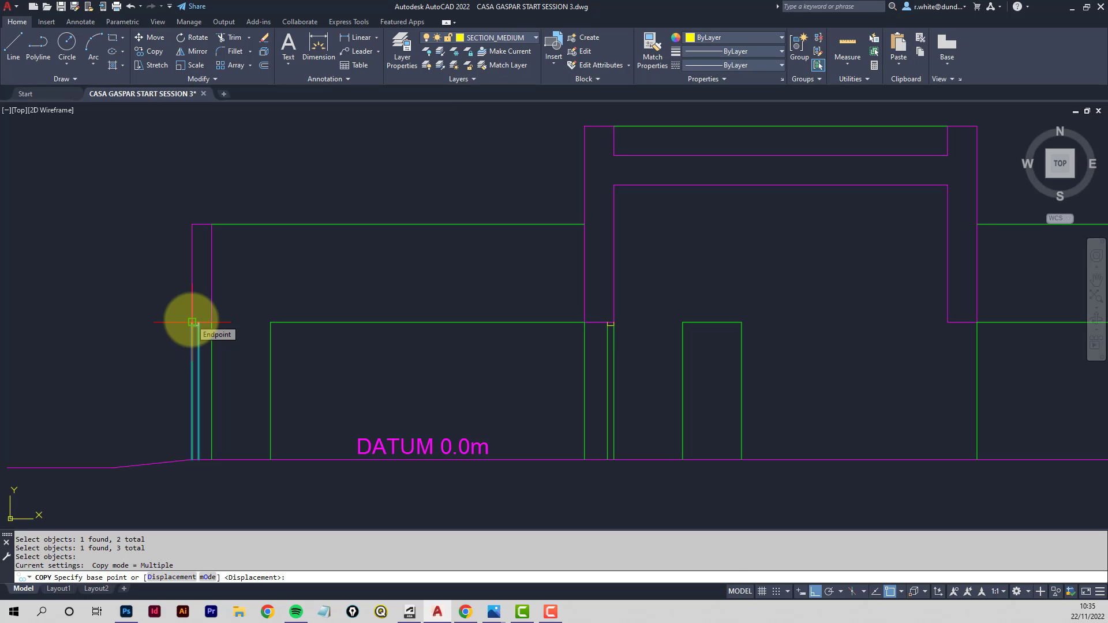
click(192, 322)
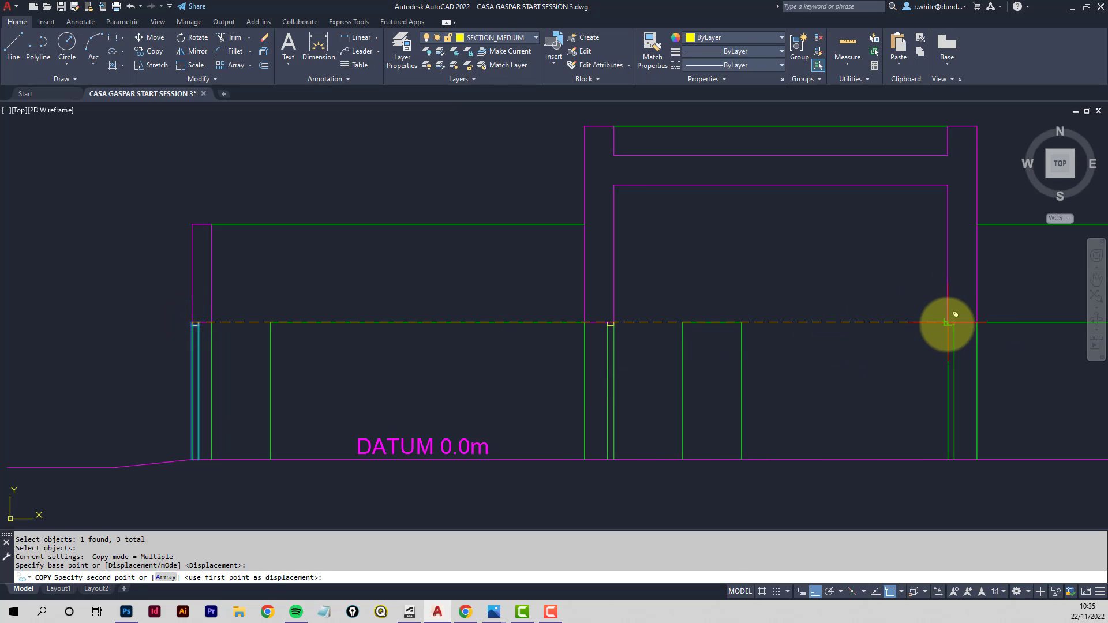
click(949, 322)
key(Return)
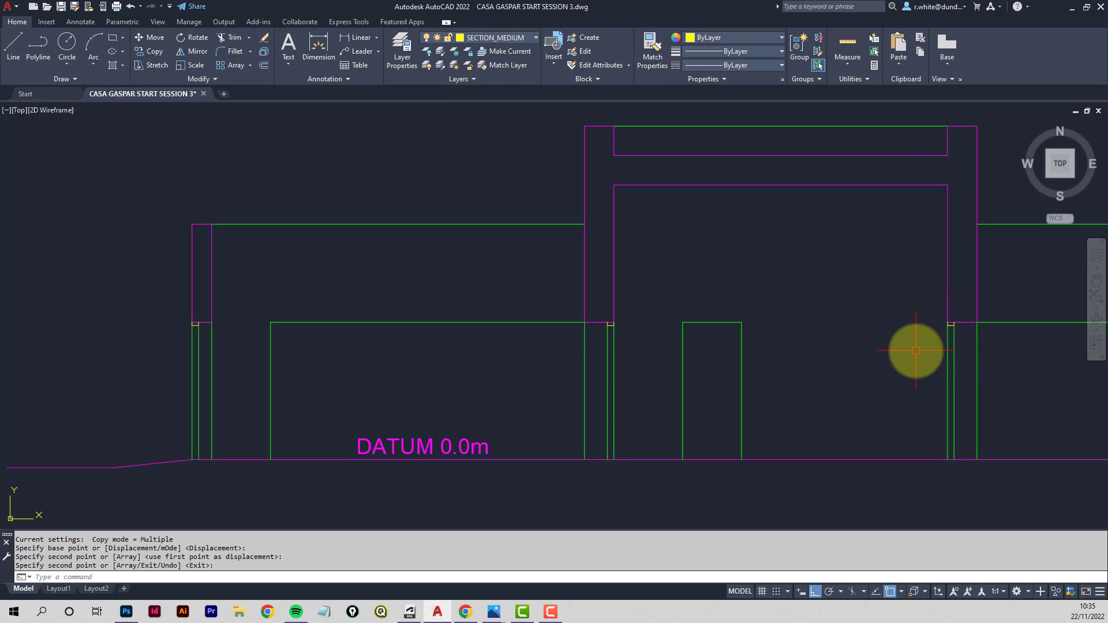
- Examine the section's dimensional height information and pool depths on the course web page
scroll(900, 341, down, 3)
middle_drag(789, 333, 626, 332)
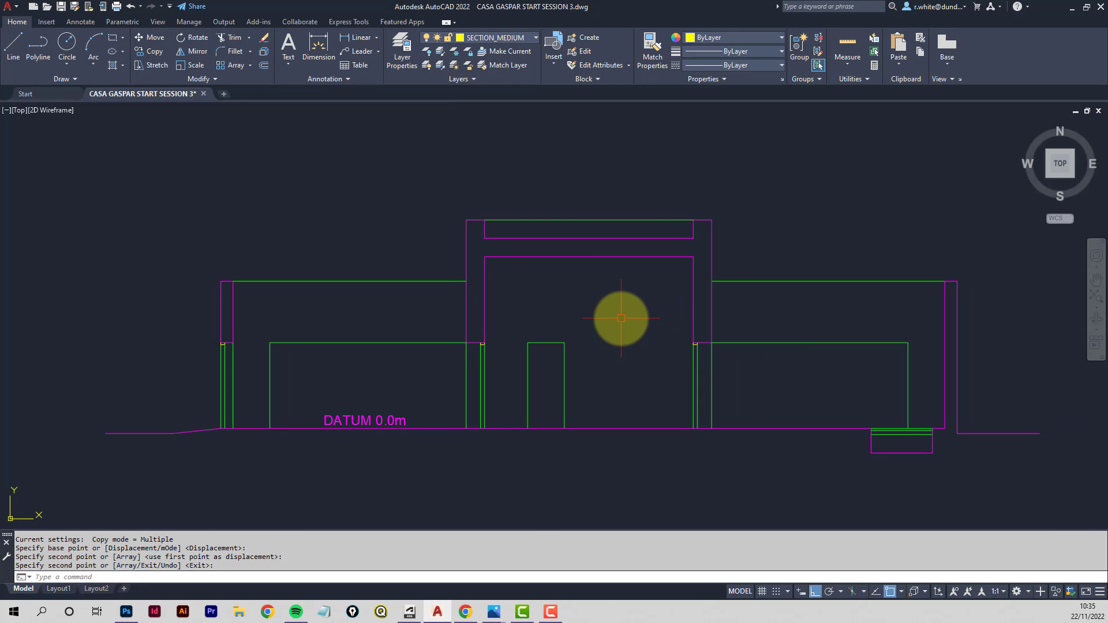
scroll(618, 317, up, 2)
scroll(611, 300, down, 2)
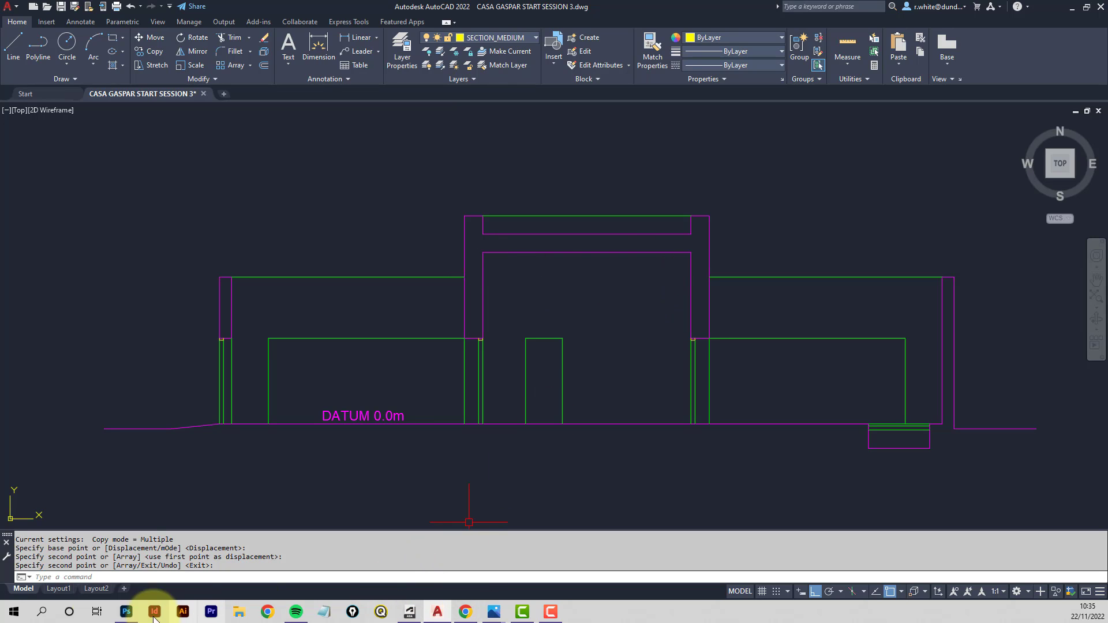
click(126, 612)
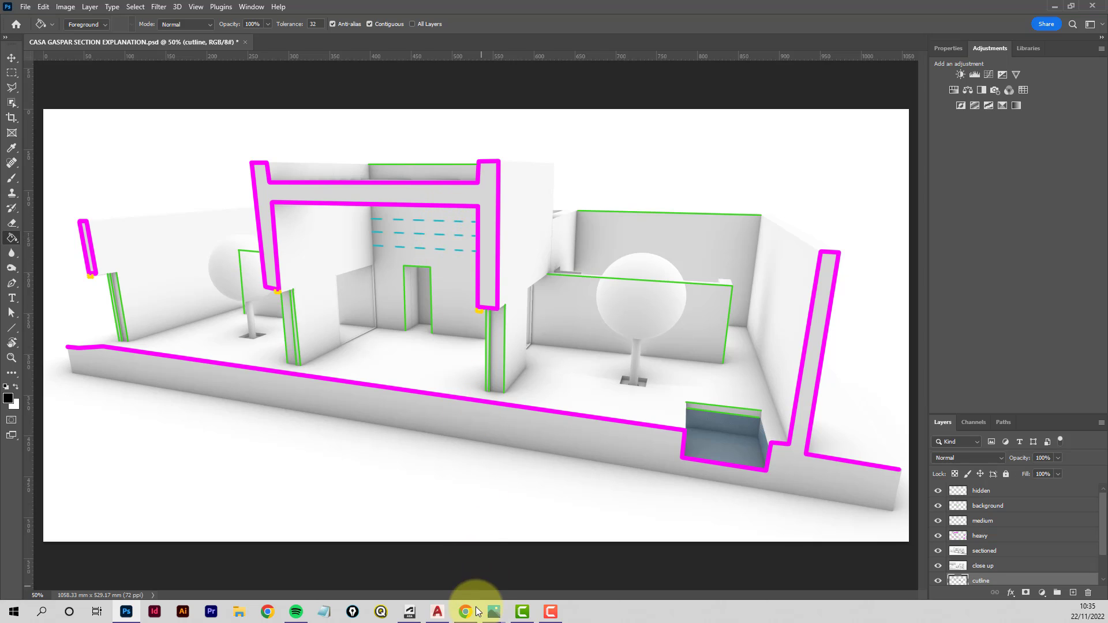
mouse_move(465, 608)
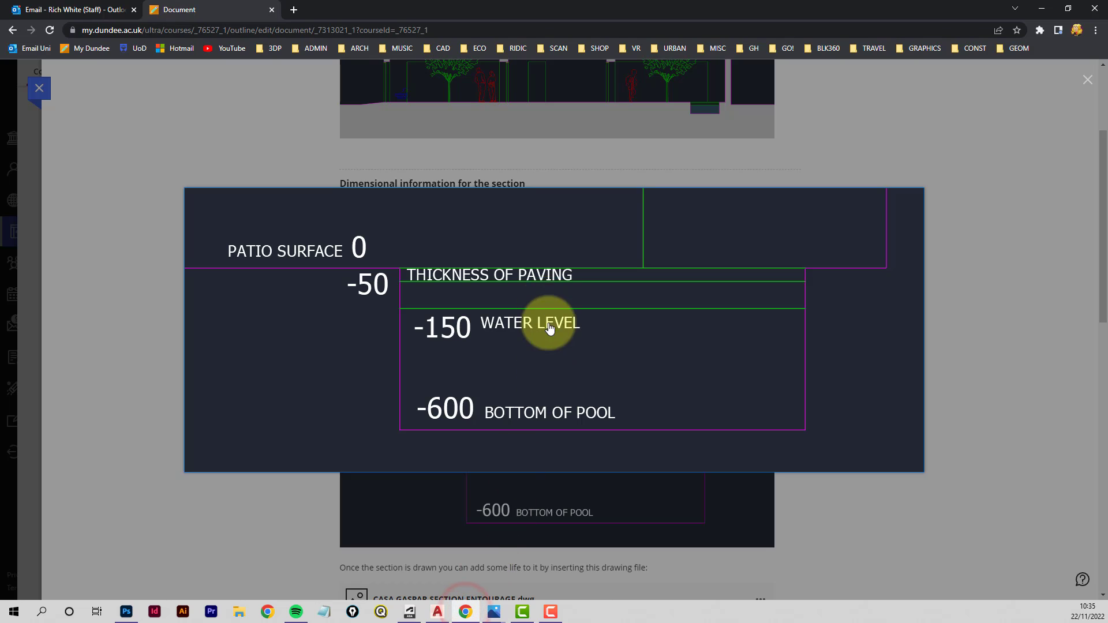
click(1085, 84)
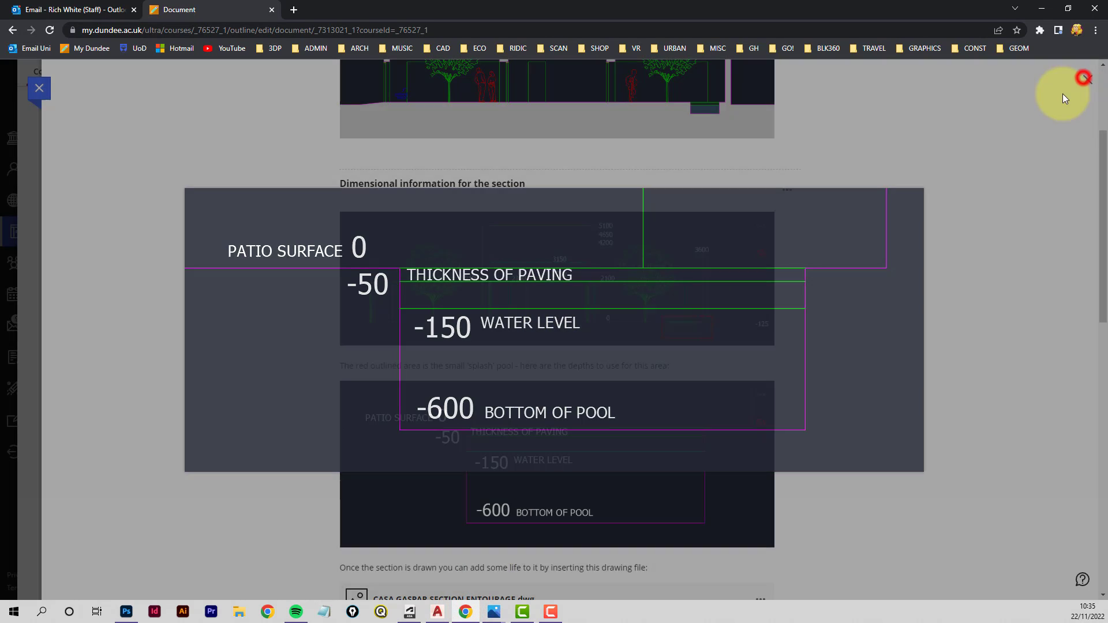
scroll(620, 159, down, 8)
scroll(620, 159, down, 5)
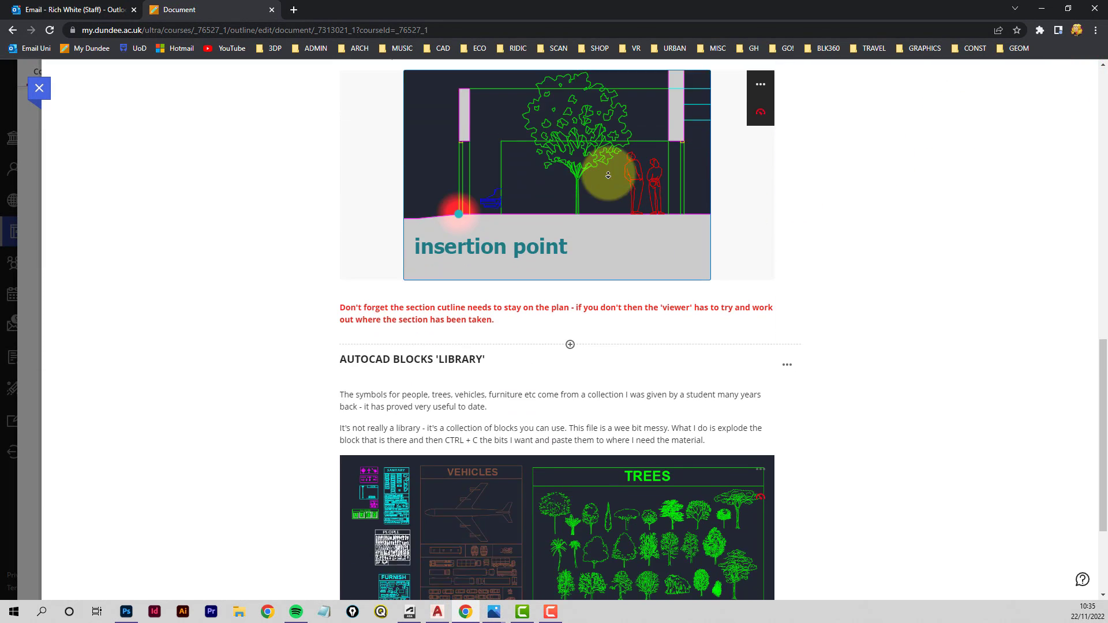
scroll(889, 243, up, 15)
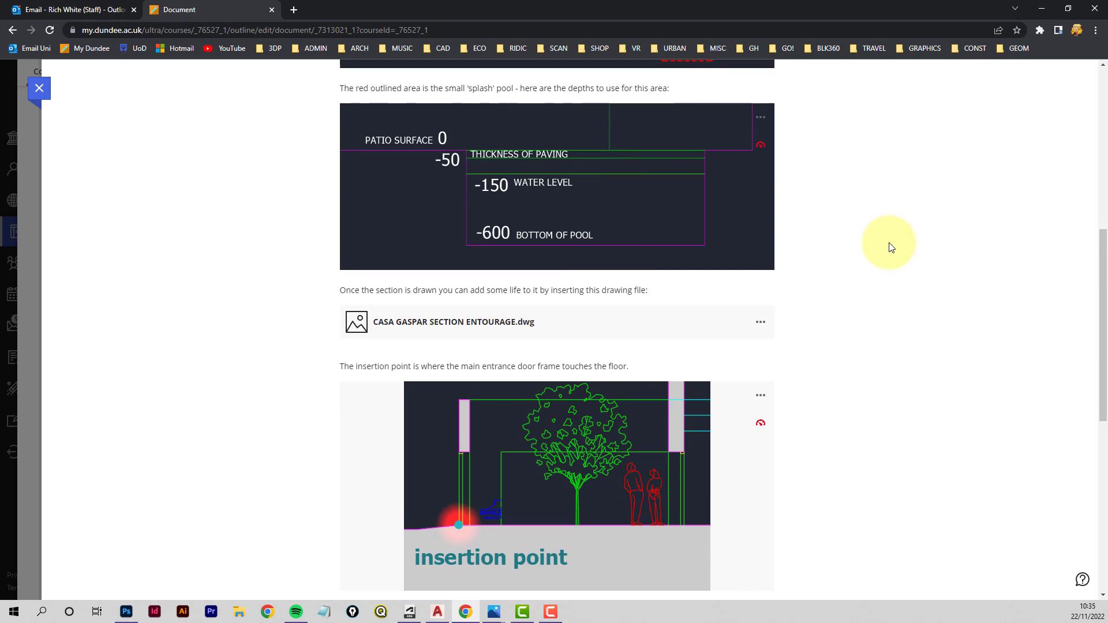
scroll(583, 396, down, 1)
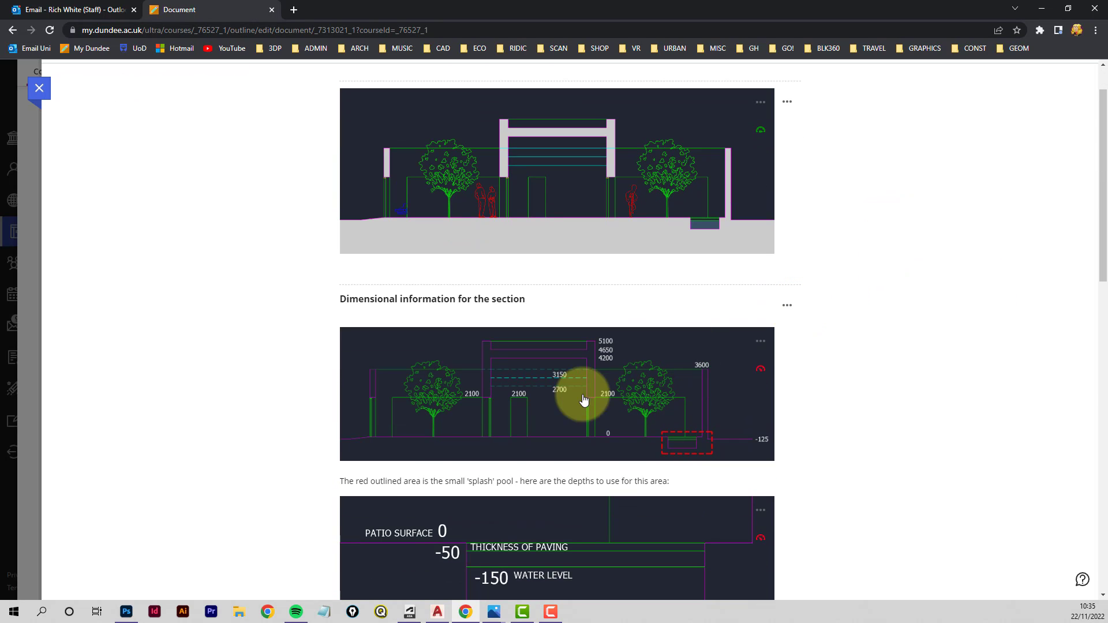
click(552, 387)
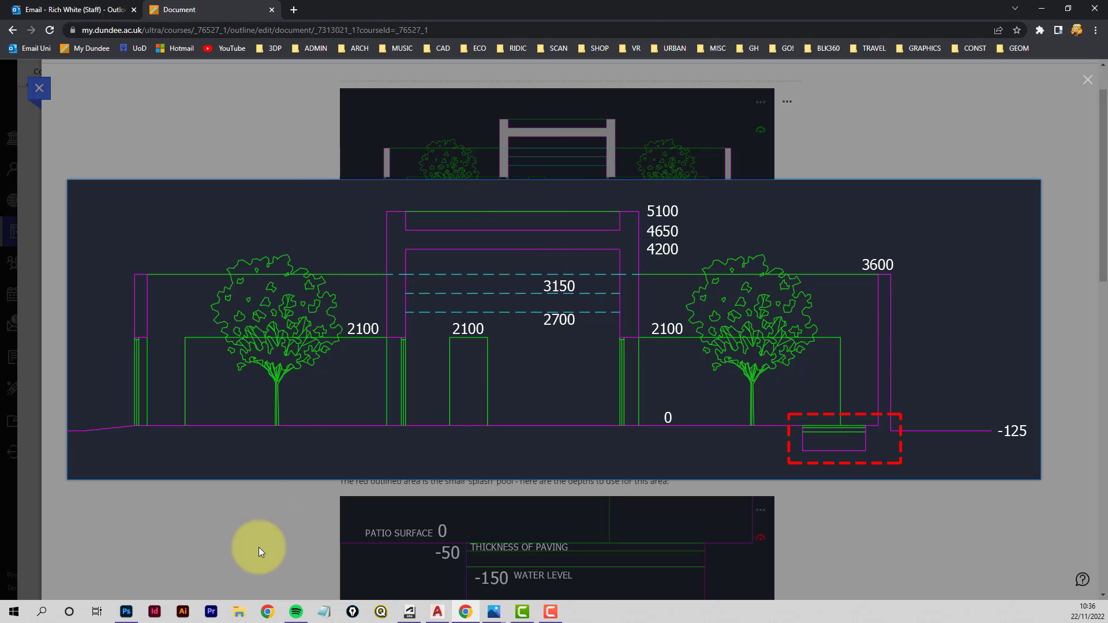
click(438, 613)
key(Escape)
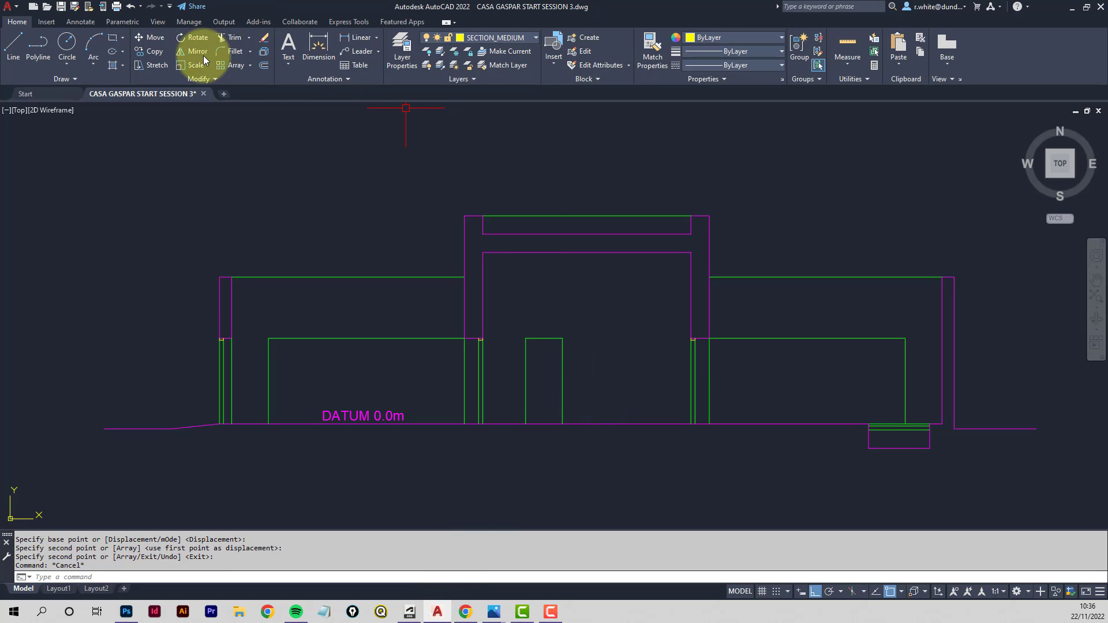
- Offset the datum line 2700 upward
click(261, 66)
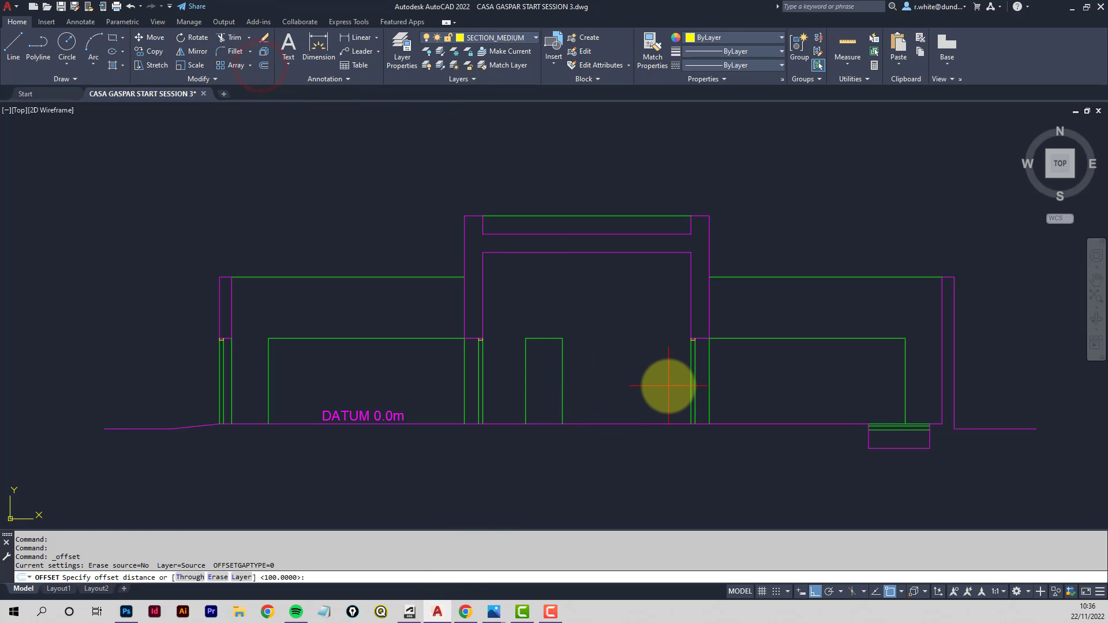
key(Return)
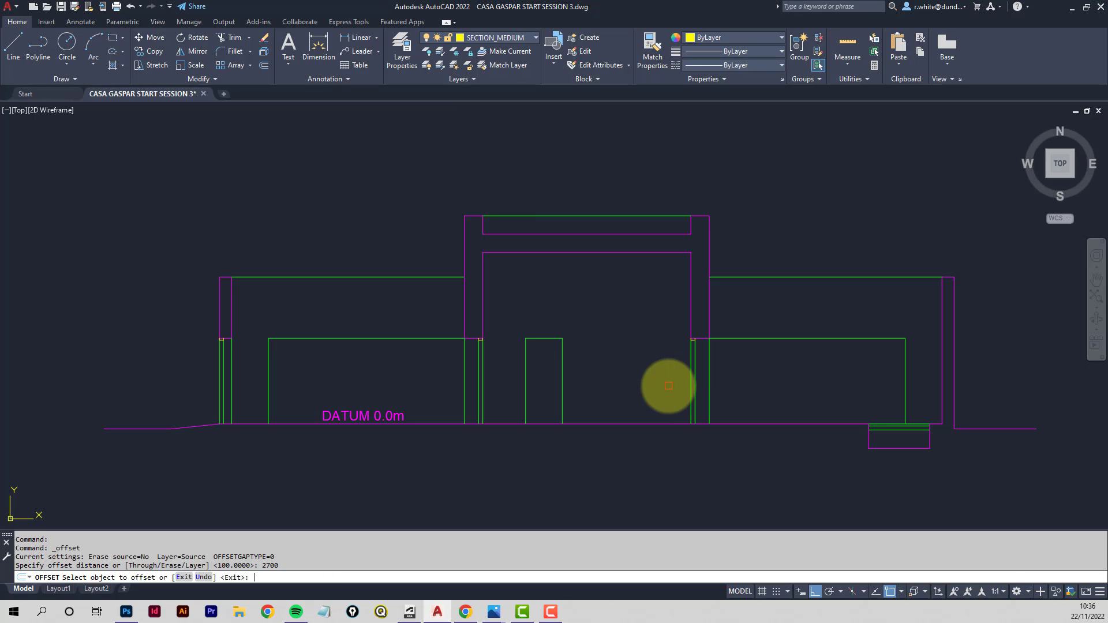
click(619, 425)
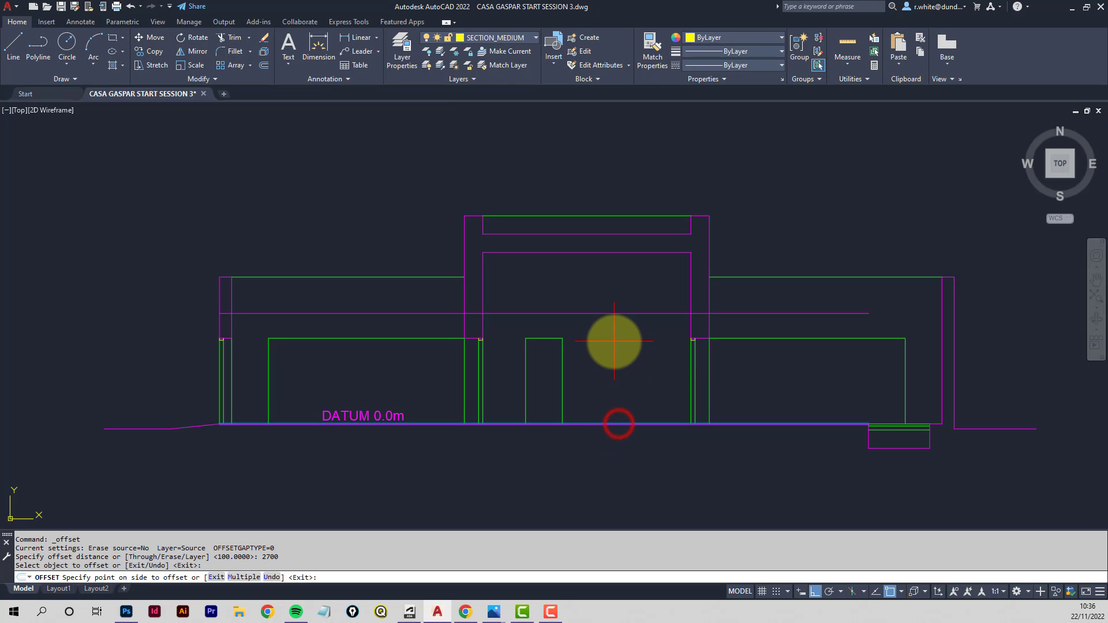
click(614, 341)
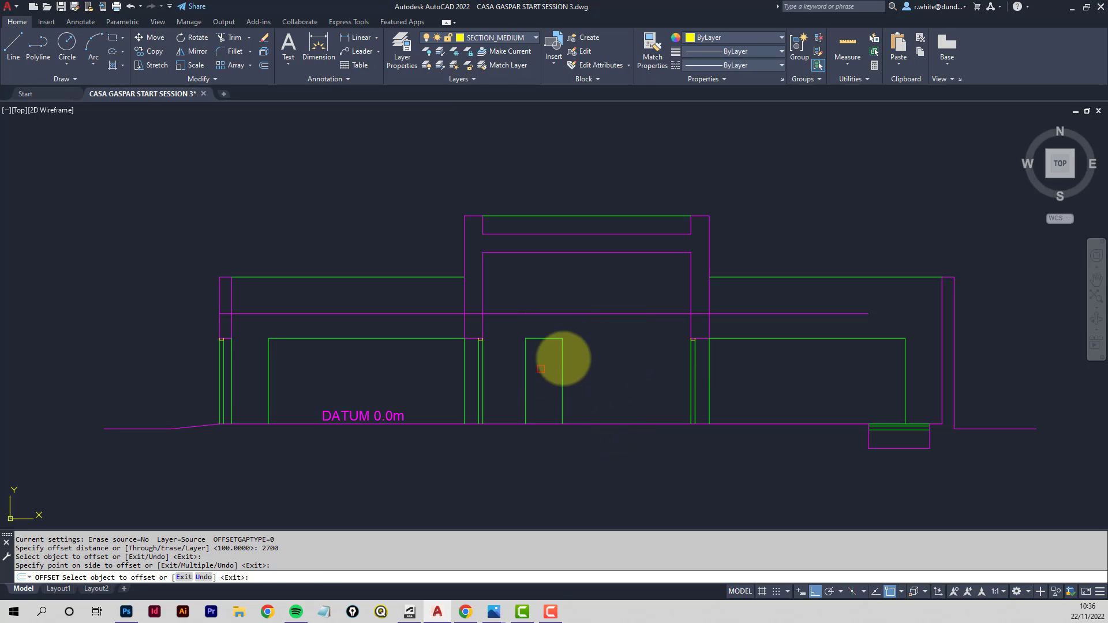
key(Return)
key(Return)
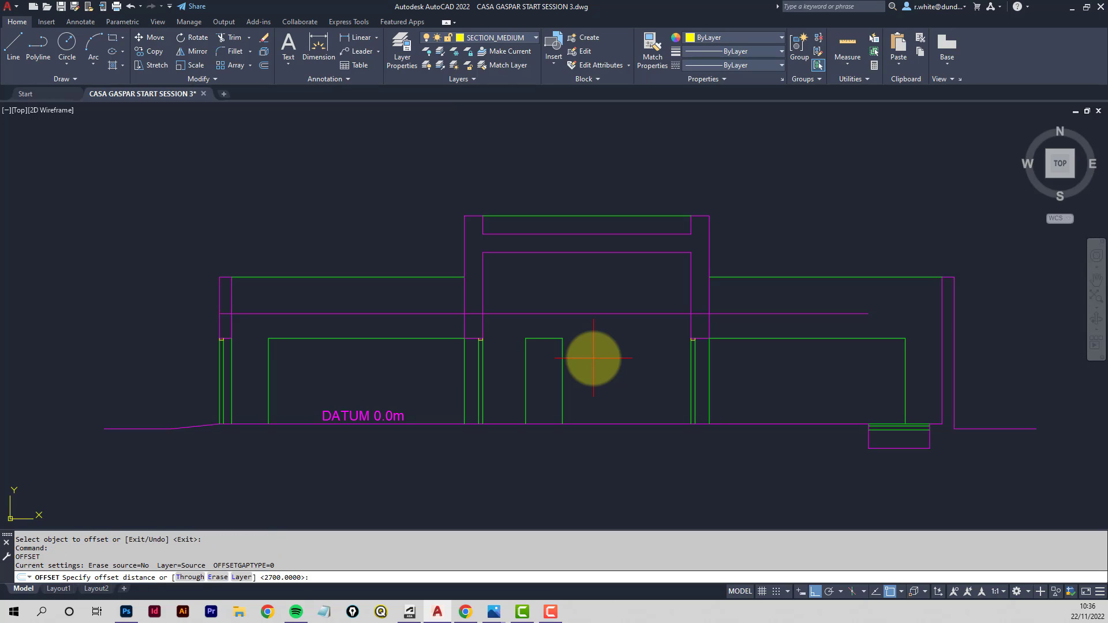
- Offset the datum line 3150 upward
key(Return)
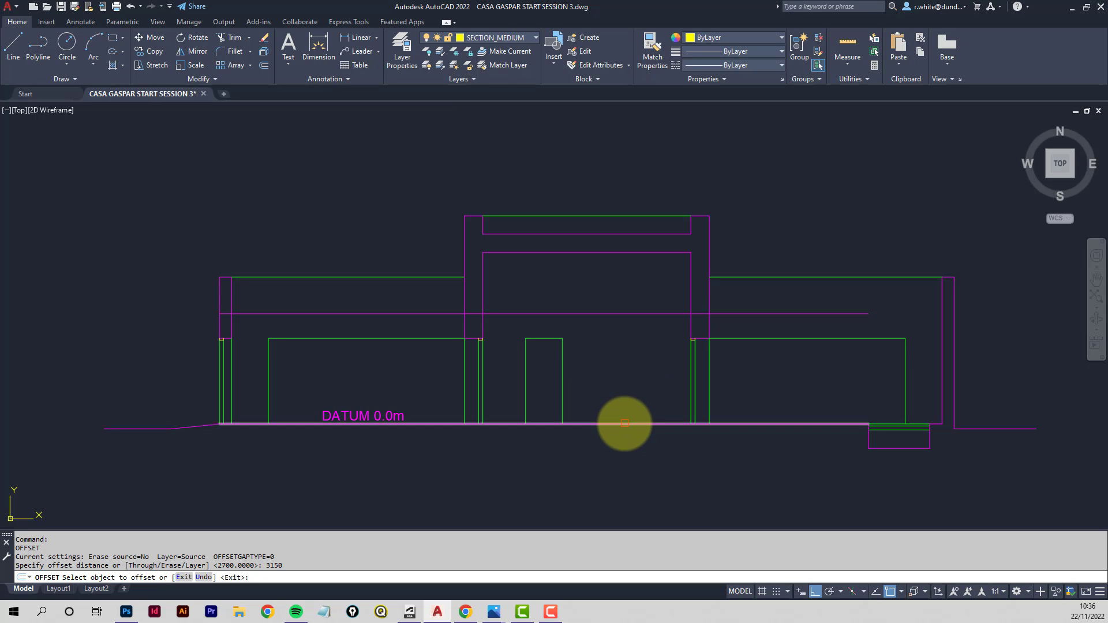
click(624, 423)
click(596, 341)
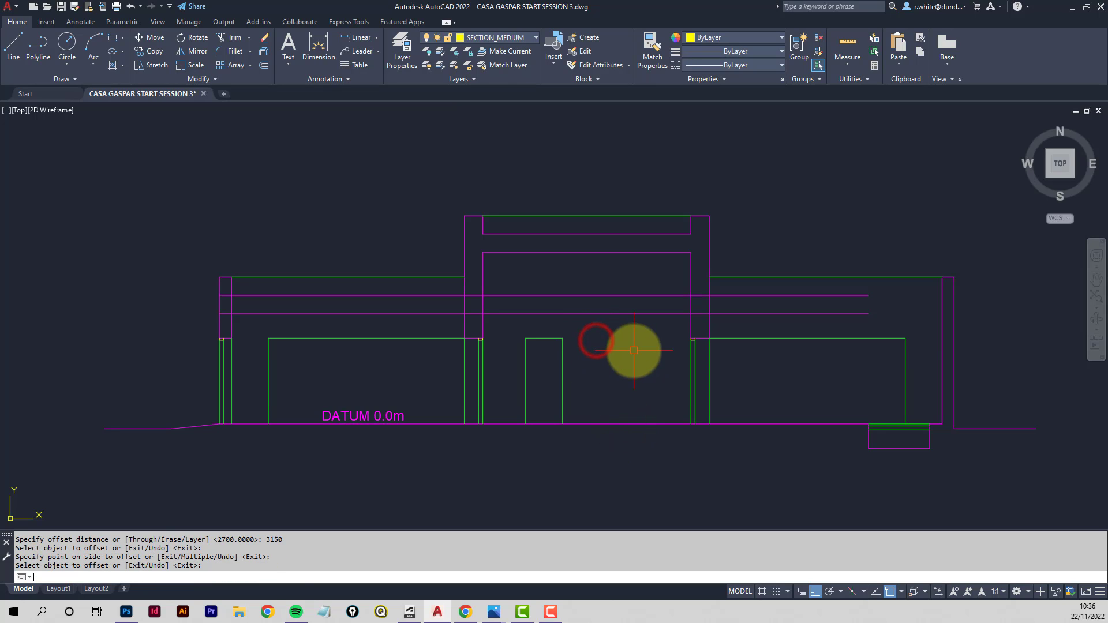
- Offset the datum line 3600 upward
key(Return)
key(Return)
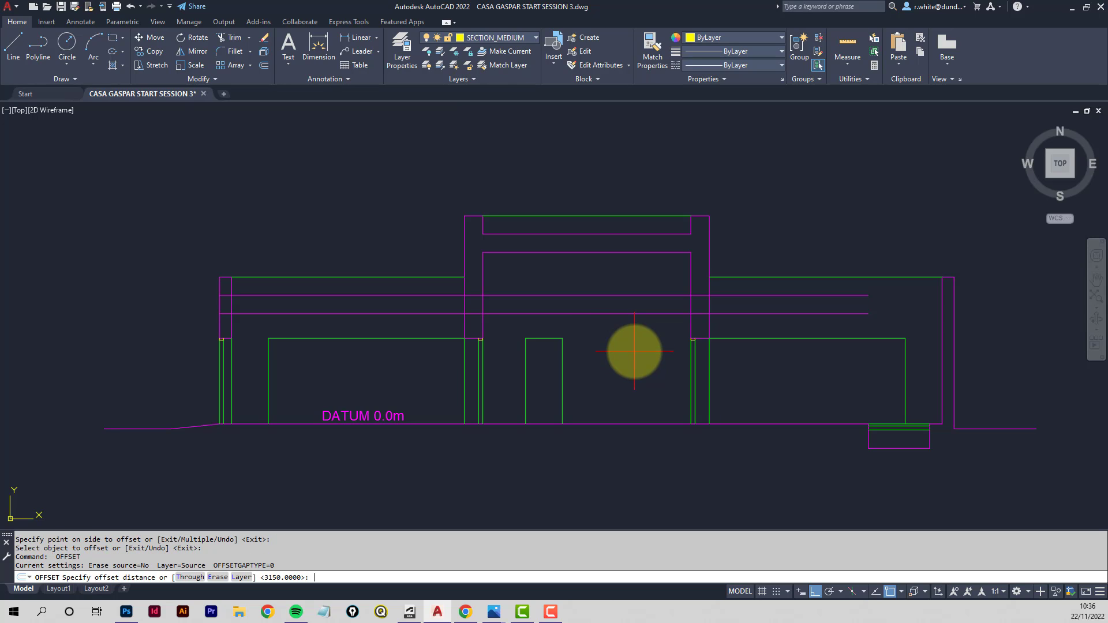
key(Return)
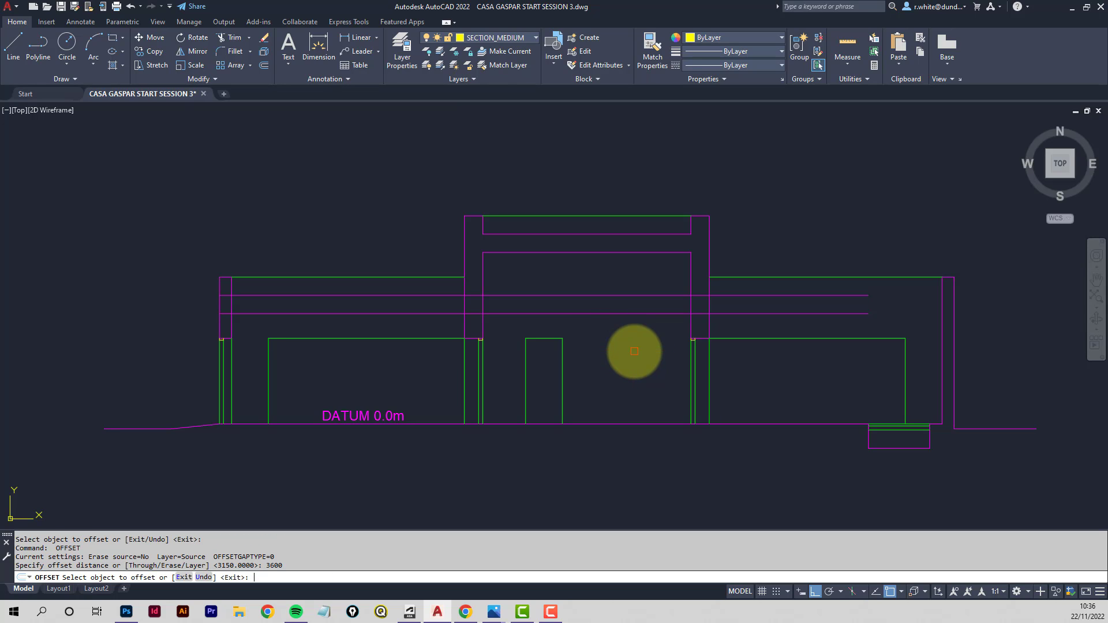
click(623, 424)
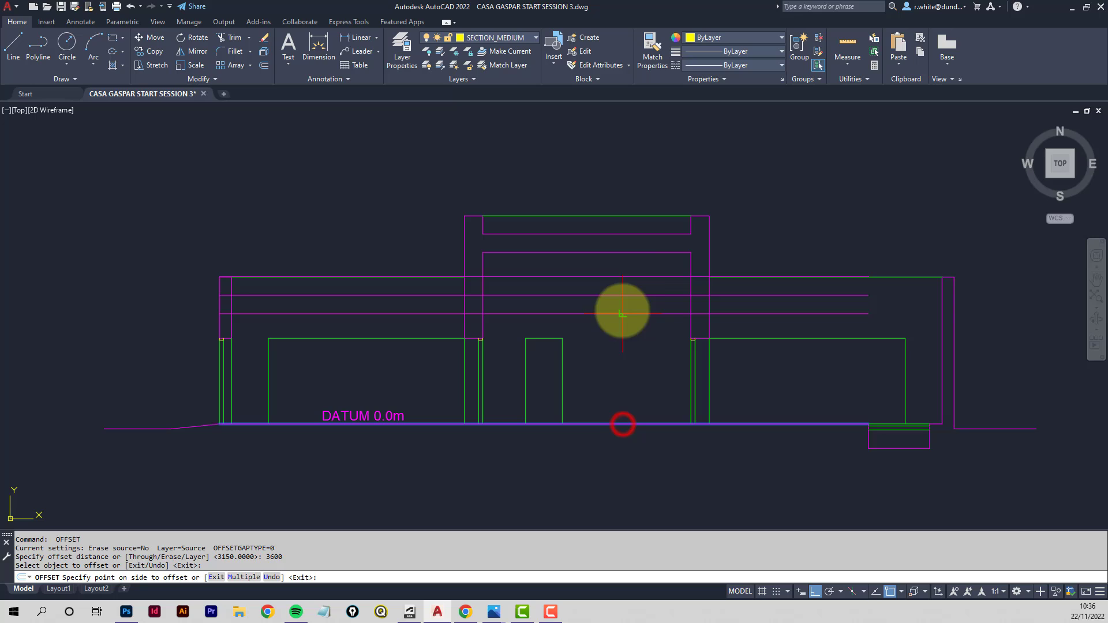
click(625, 260)
key(Escape)
key(Escape)
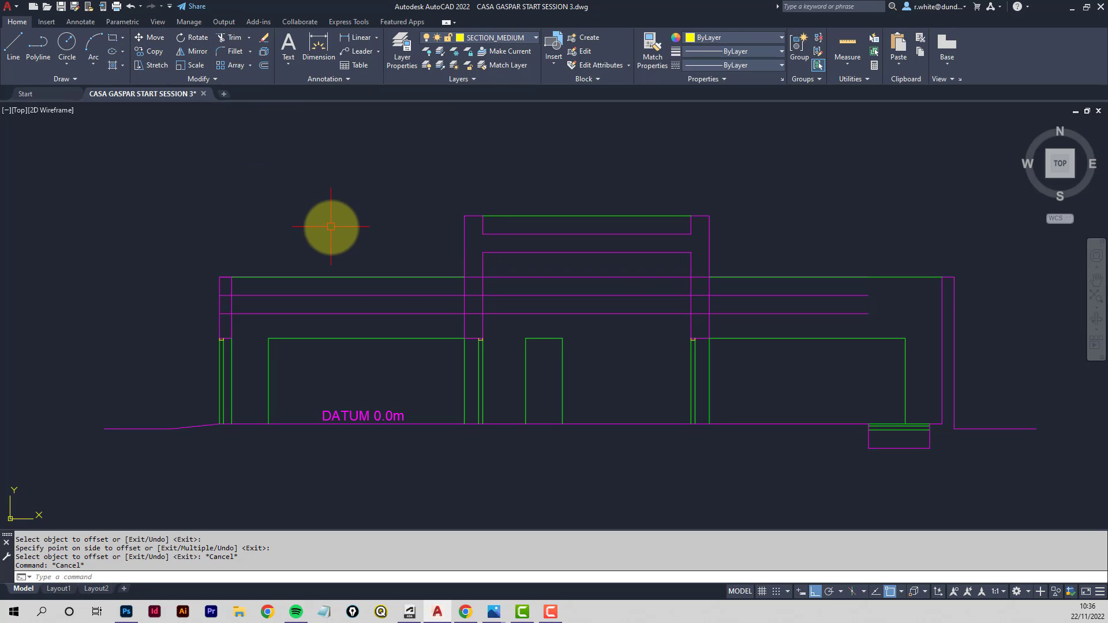
- Stretch the left ends of the three height lines back to the inner face of the left tower wall
click(473, 277)
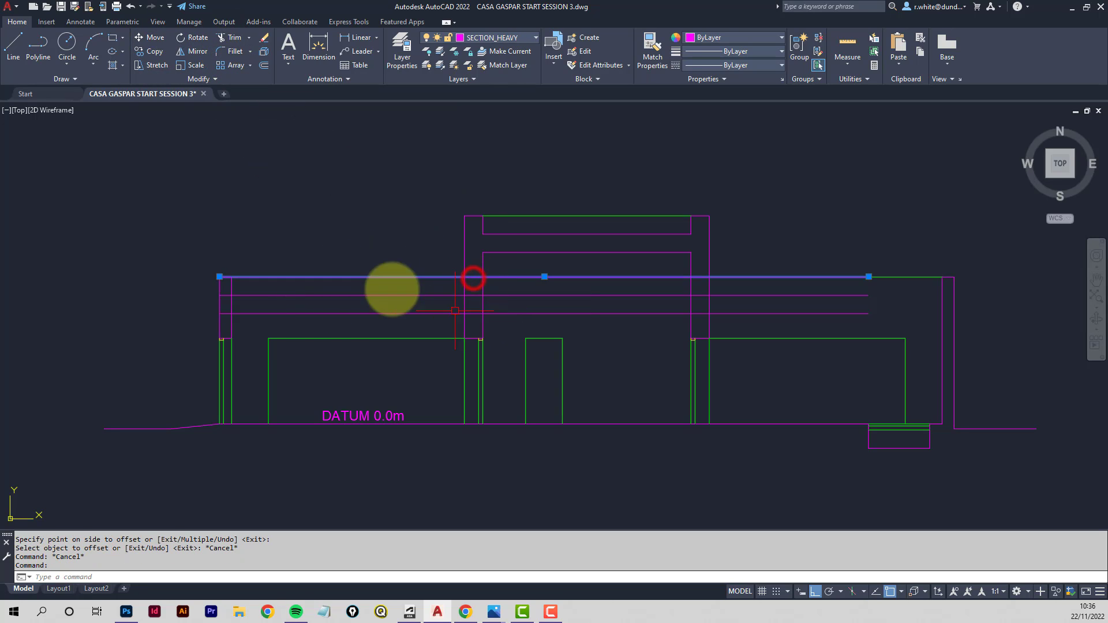
click(220, 277)
click(482, 277)
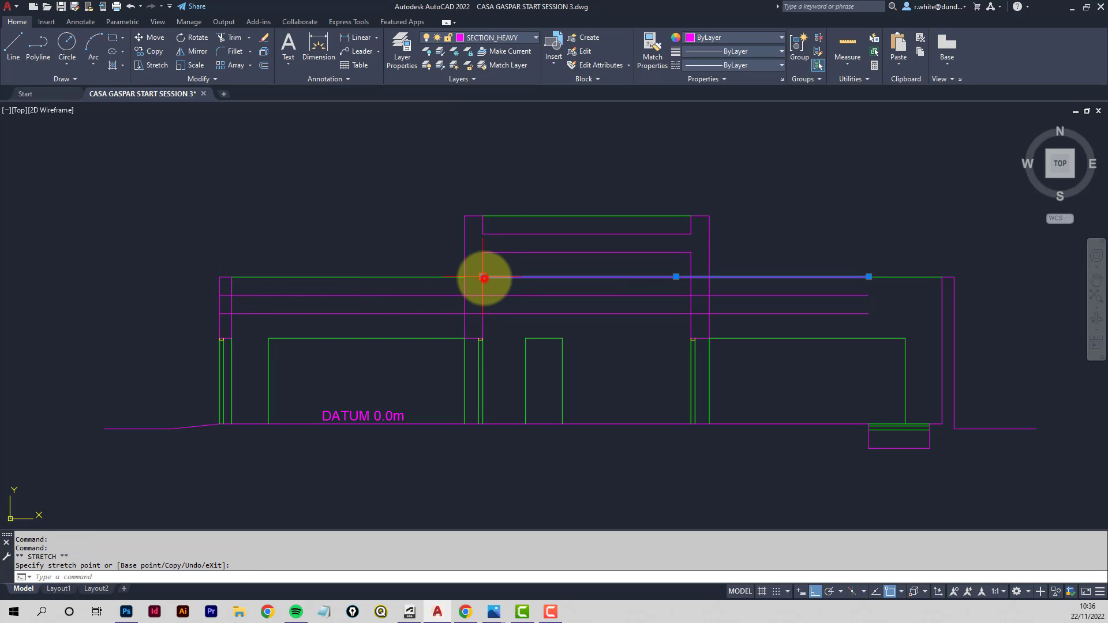
click(336, 295)
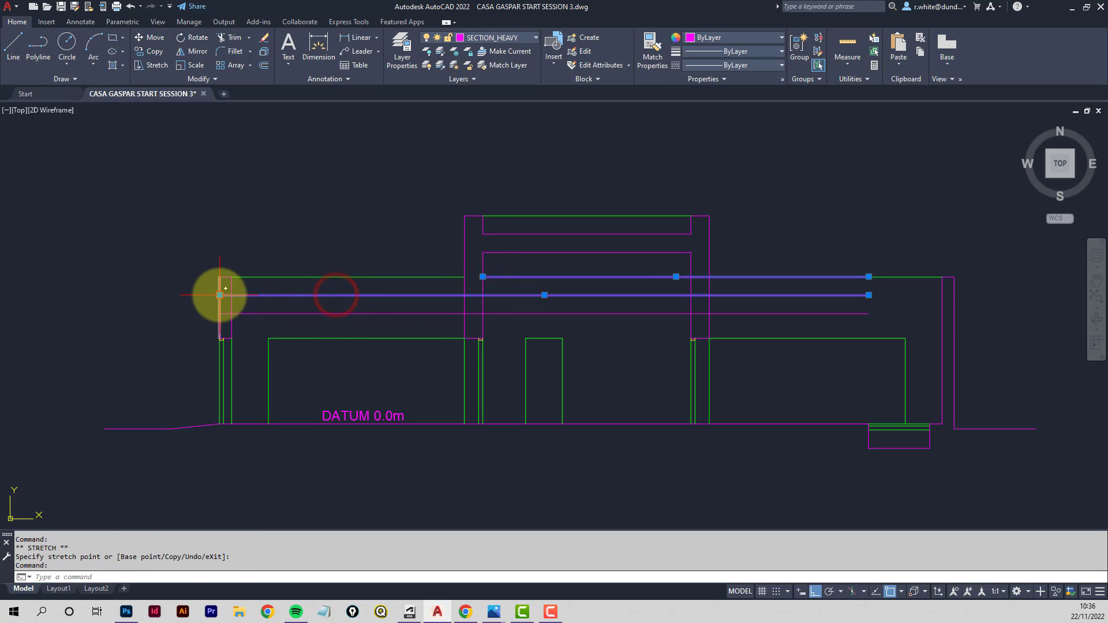
click(220, 295)
click(483, 294)
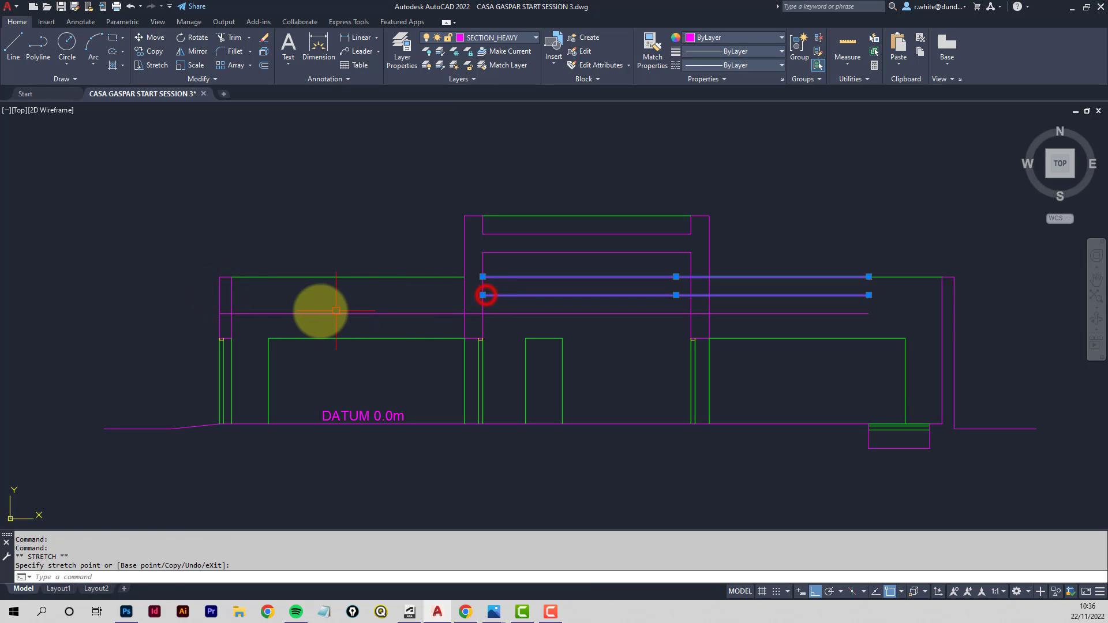
click(268, 314)
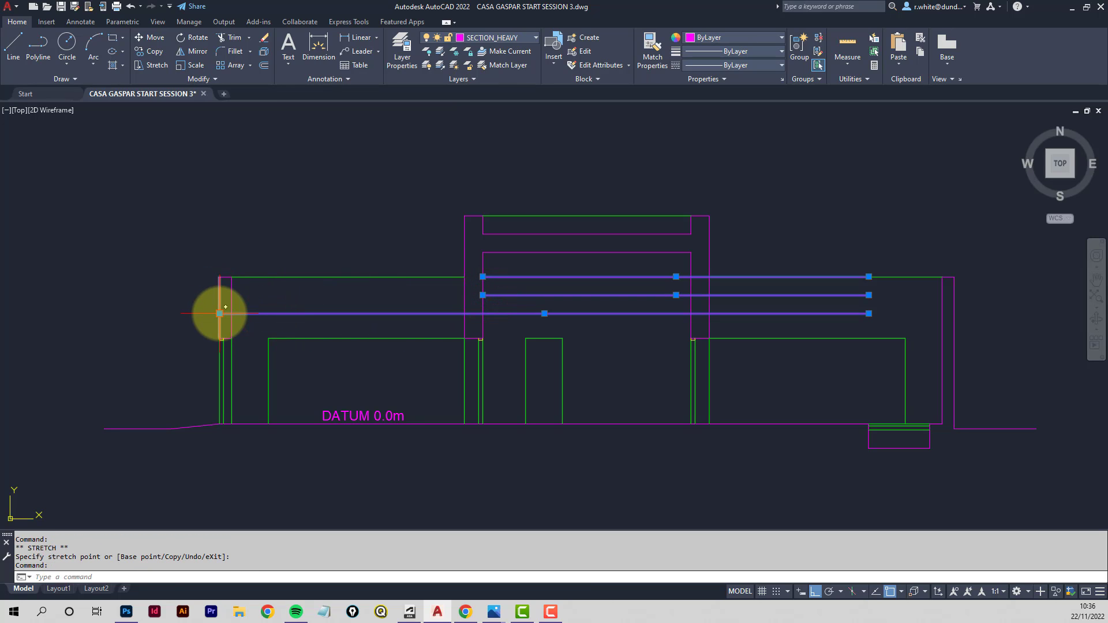
click(219, 314)
click(486, 314)
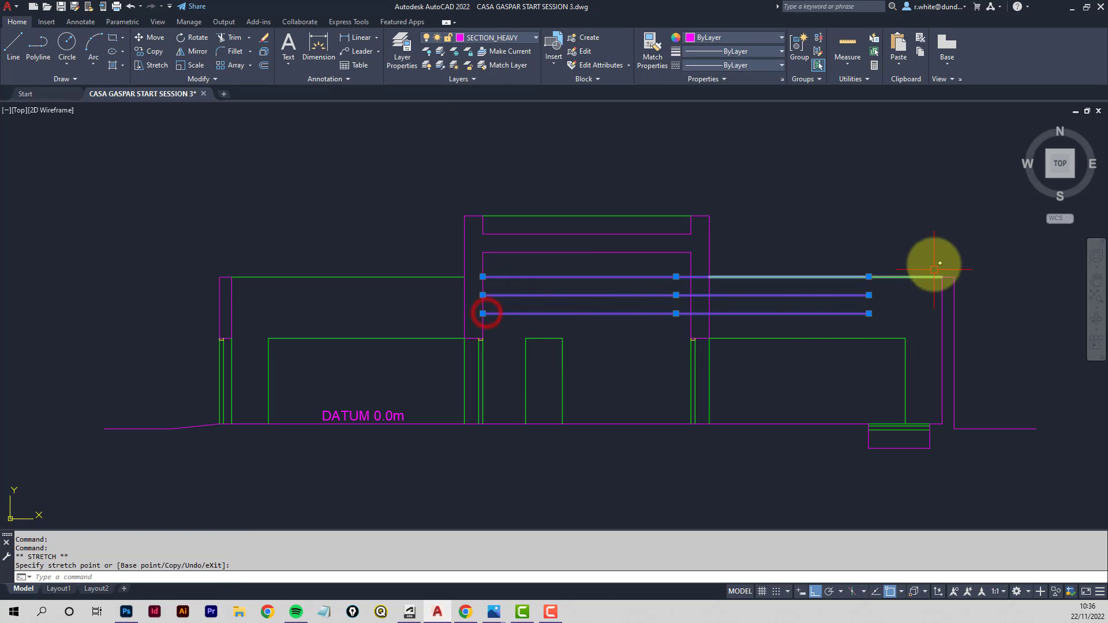
- Stretch the right ends of the three height lines back to the inner face of the right tower wall
click(869, 277)
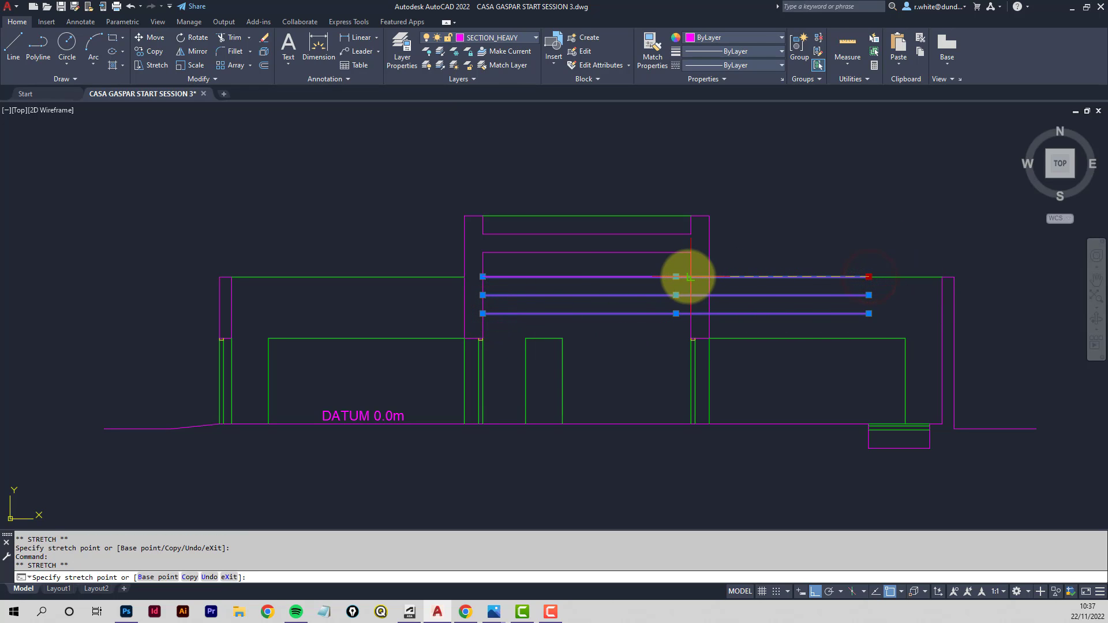
click(690, 277)
click(868, 295)
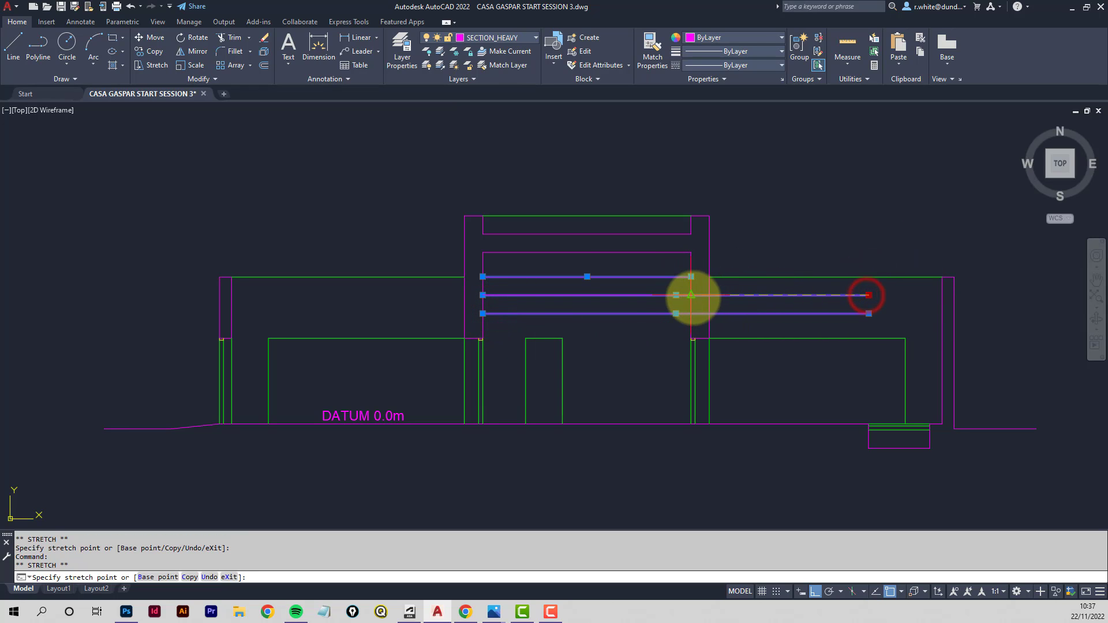
click(691, 295)
click(869, 313)
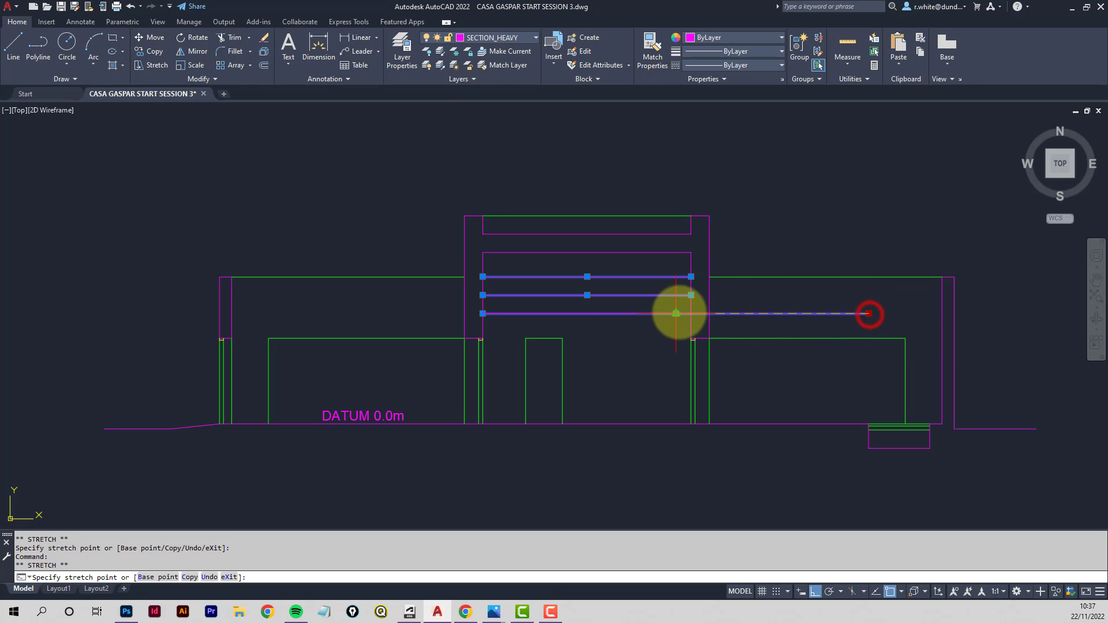
click(691, 313)
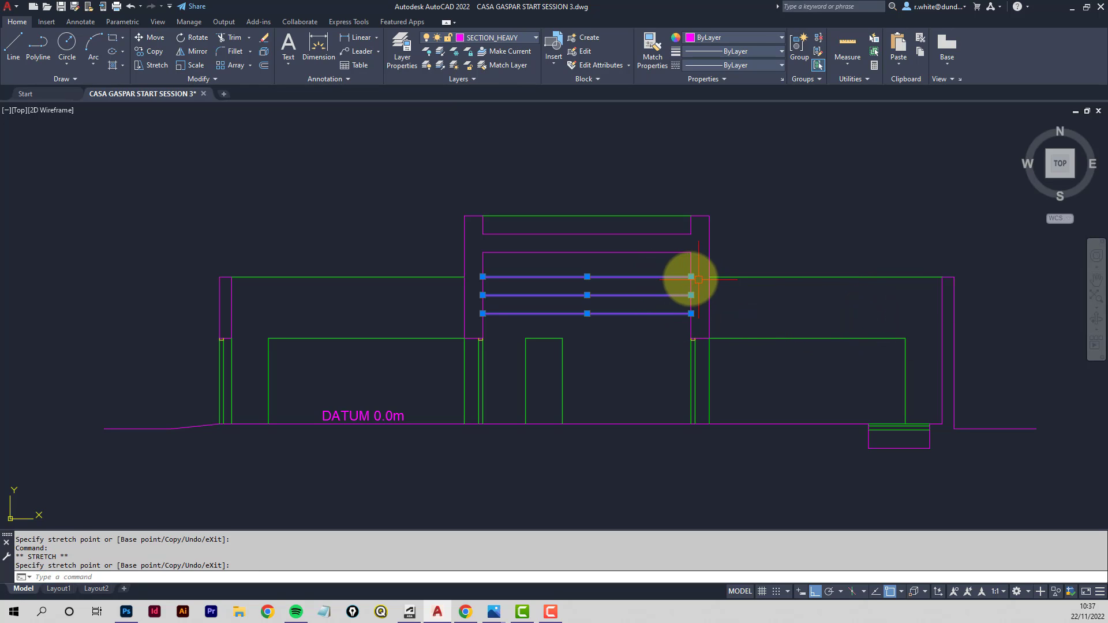
- Extend both ends of the top height line out to the outer faces of the tower walls
click(691, 278)
click(709, 278)
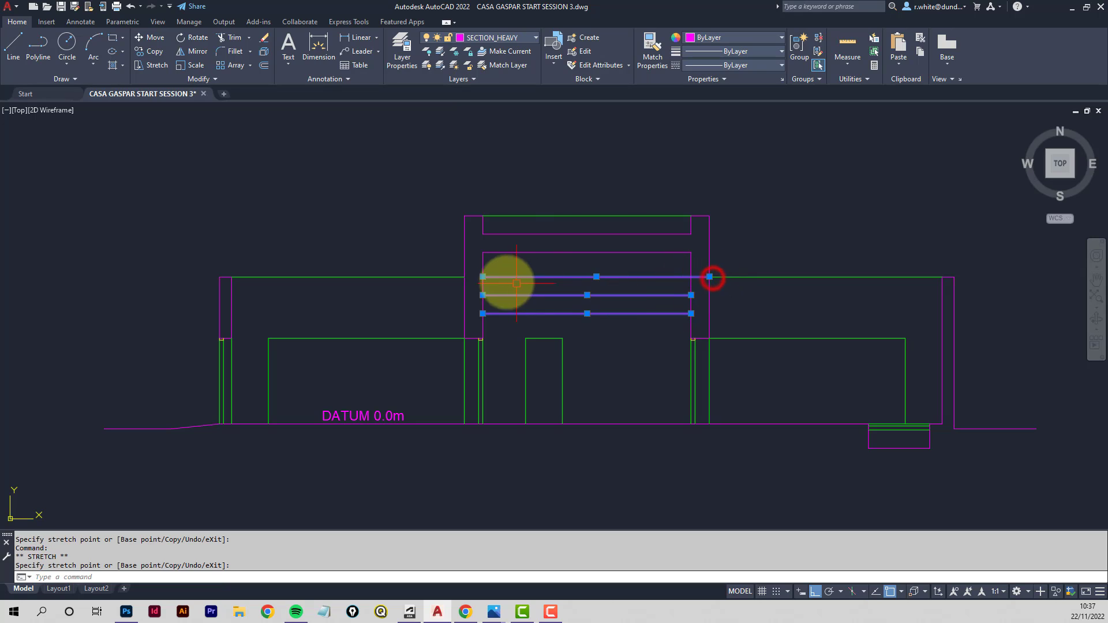
click(482, 277)
click(465, 278)
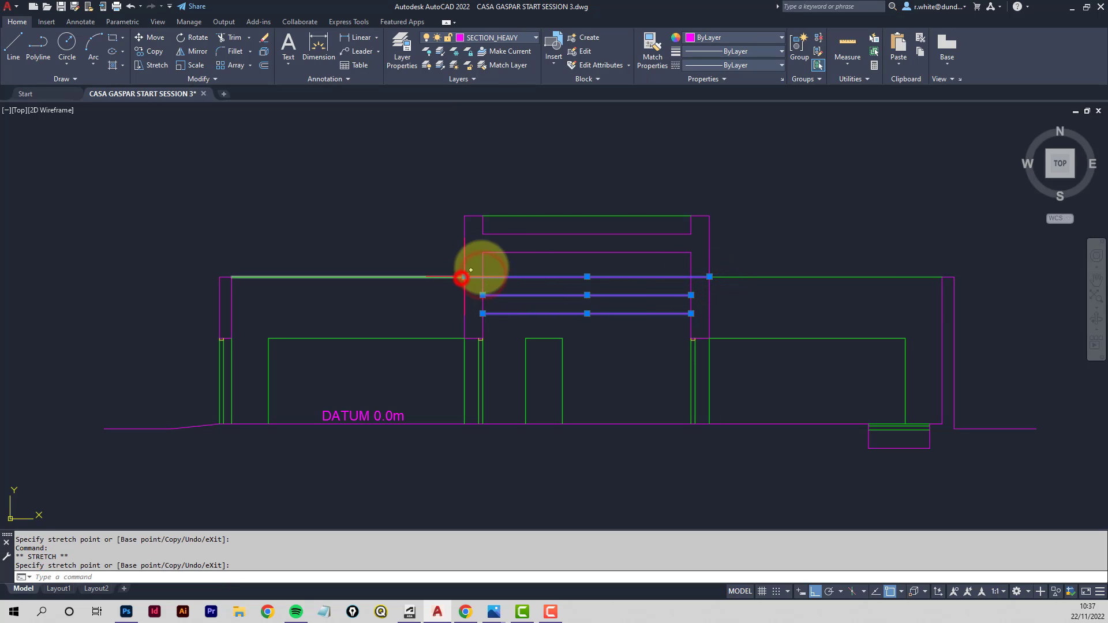
key(Escape)
- Move the three height lines within the tower onto the SECTION_HIDDEN layer
click(628, 325)
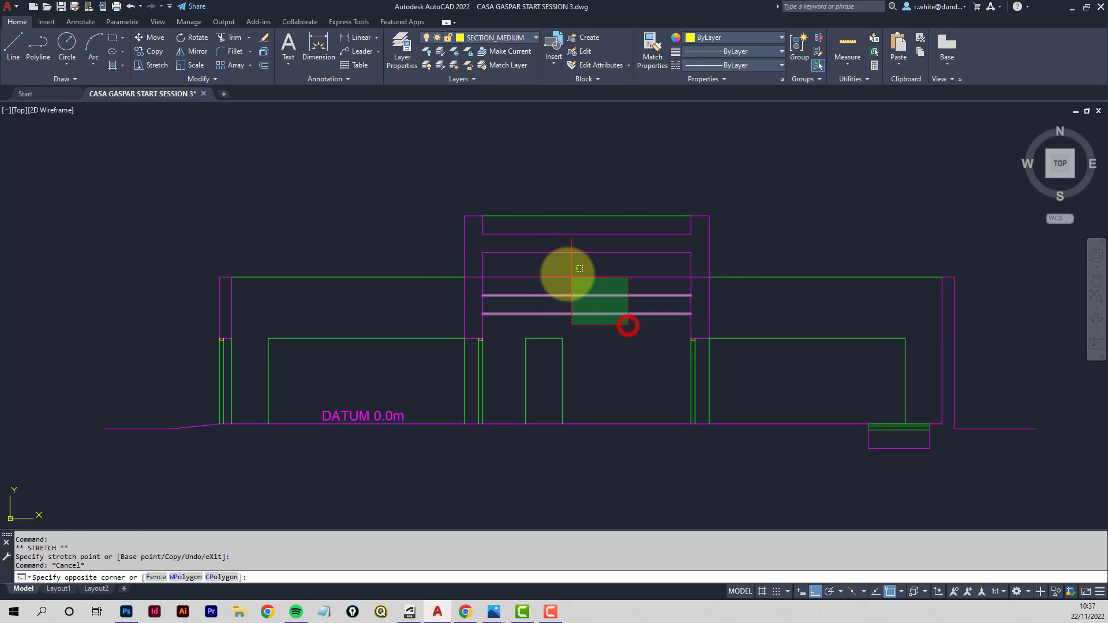
click(564, 270)
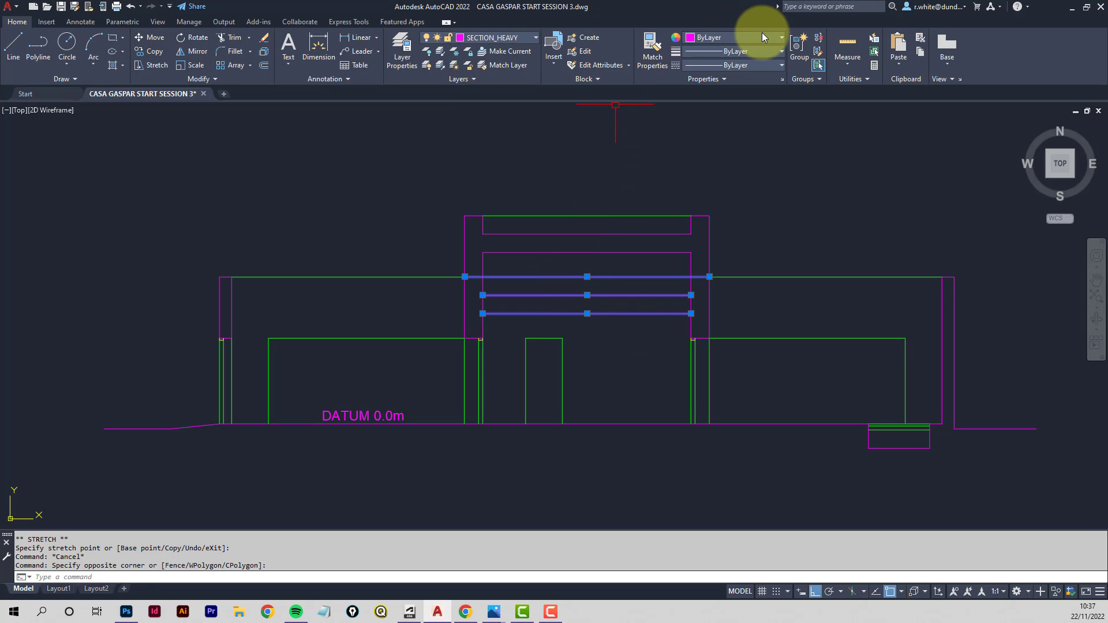
click(534, 38)
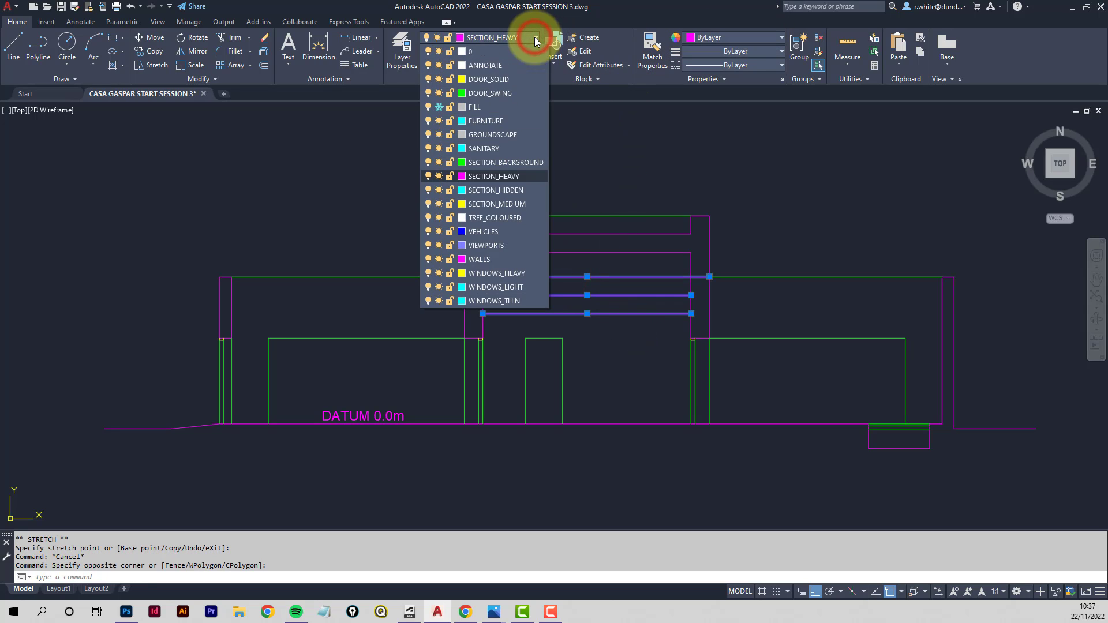
click(489, 188)
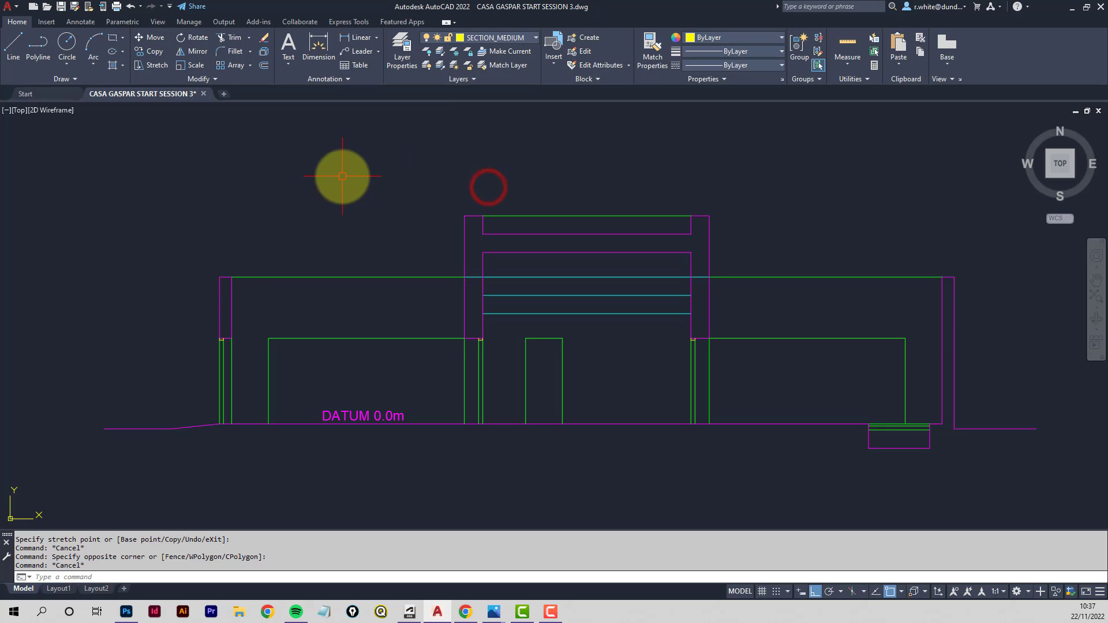
key(Escape)
key(Escape)
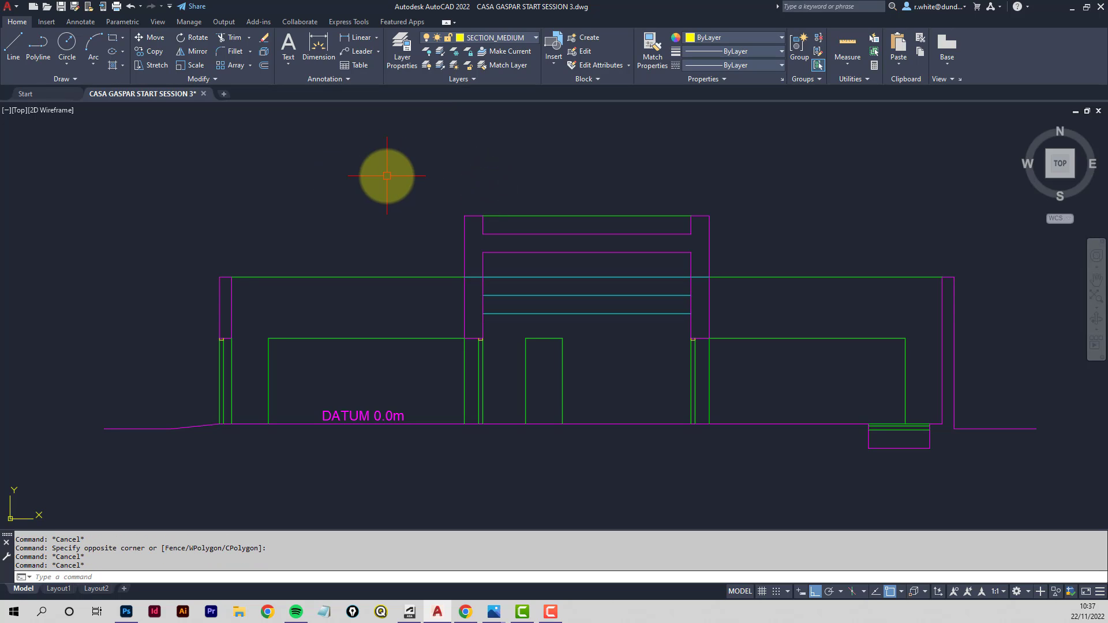
- Set the SECTION_HIDDEN layer's linetype to HIDDENX2
click(402, 51)
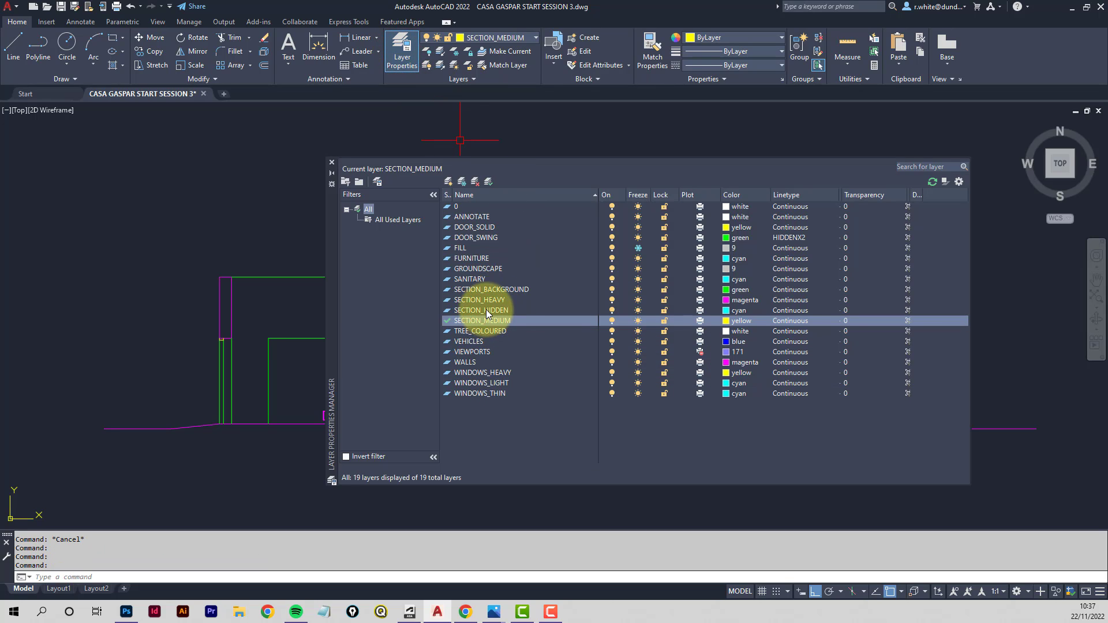
click(486, 310)
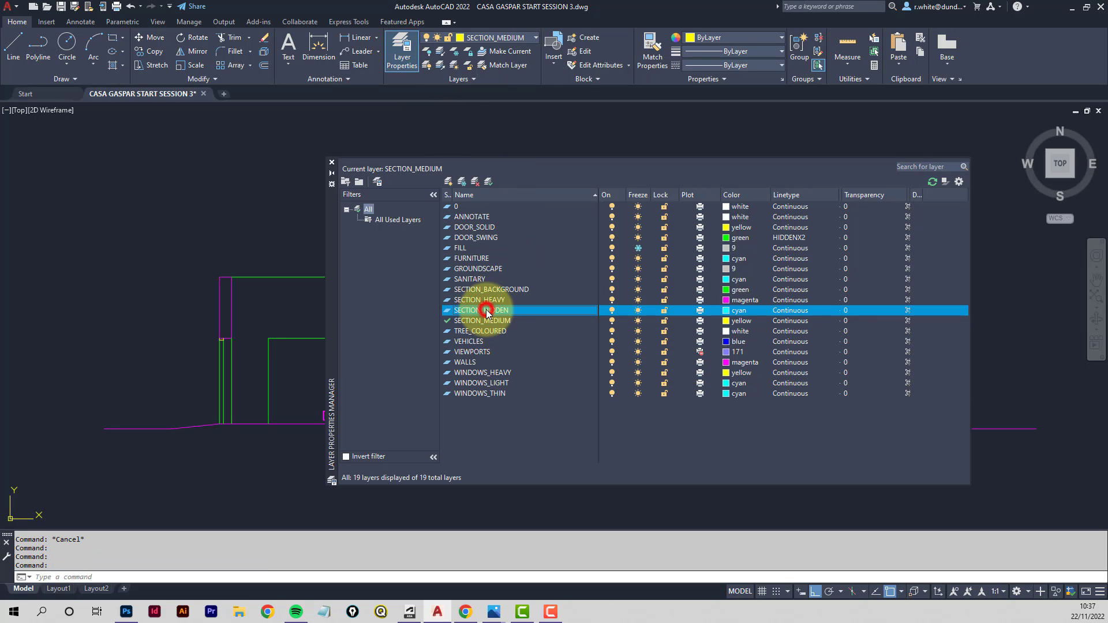
click(787, 311)
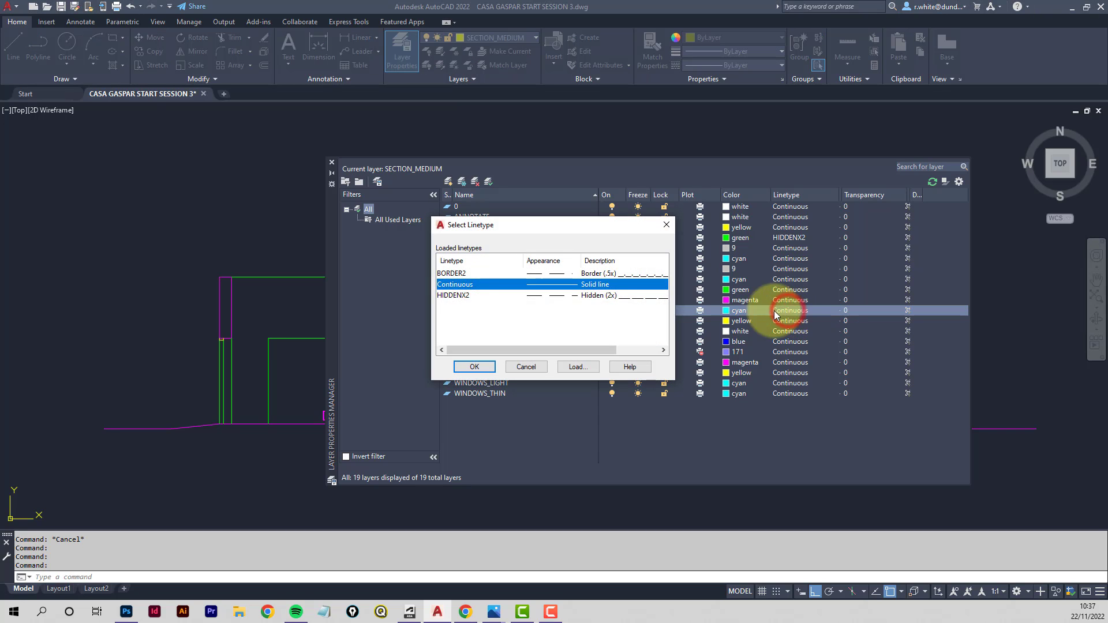
click(459, 297)
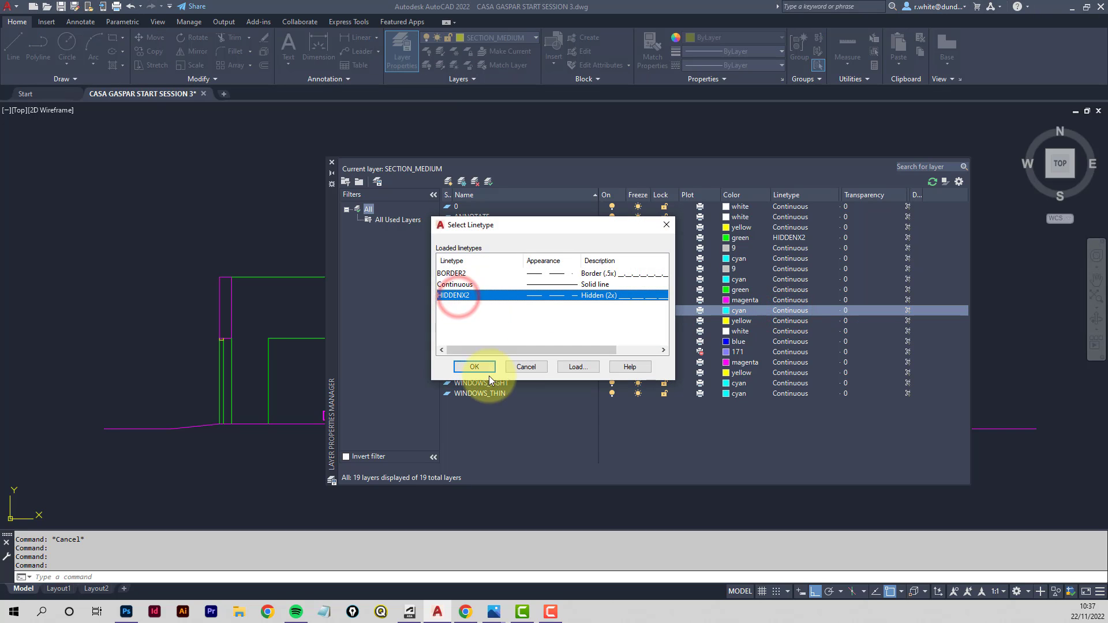
click(471, 368)
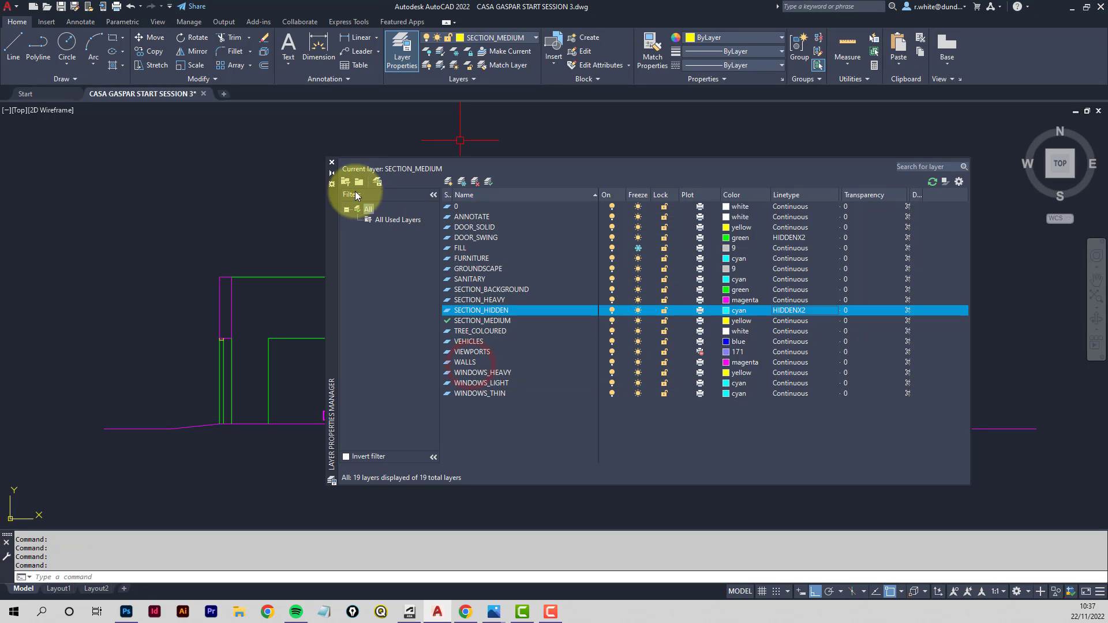
click(332, 164)
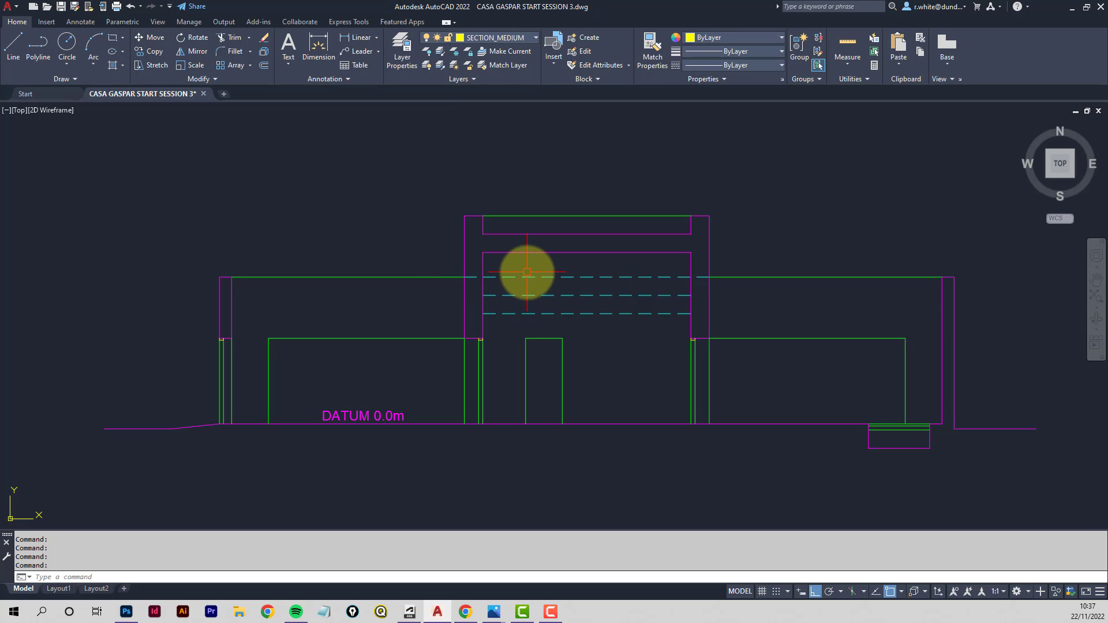
- Create a new layer named POLYLINE and give it a green colour
mouse_move(527, 272)
middle_down()
mouse_move(470, 277)
mouse_move(489, 244)
middle_up()
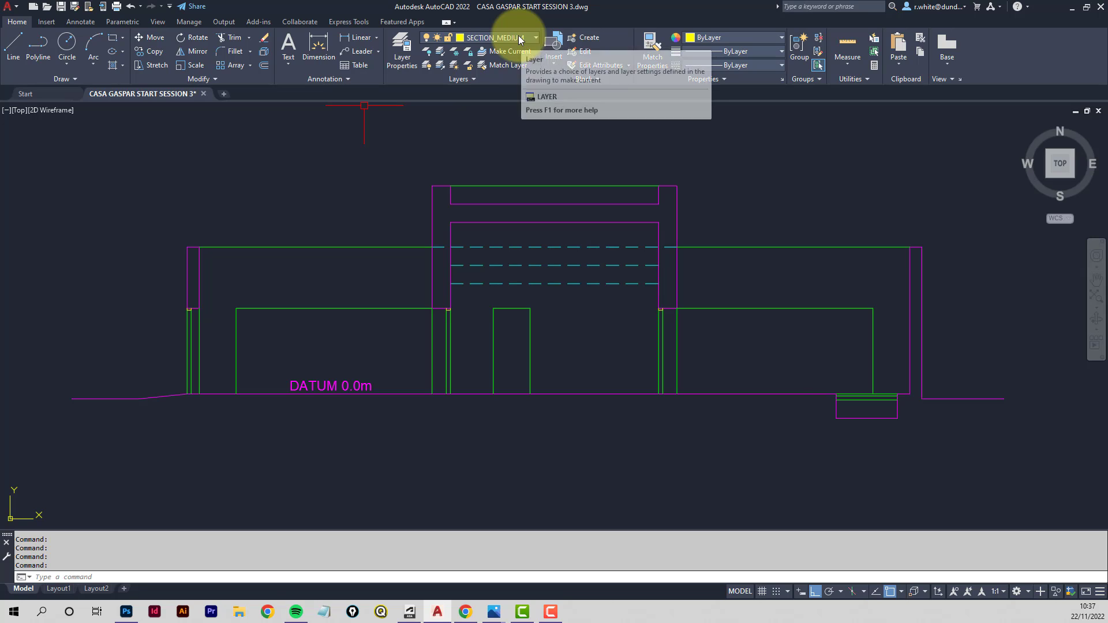
click(404, 51)
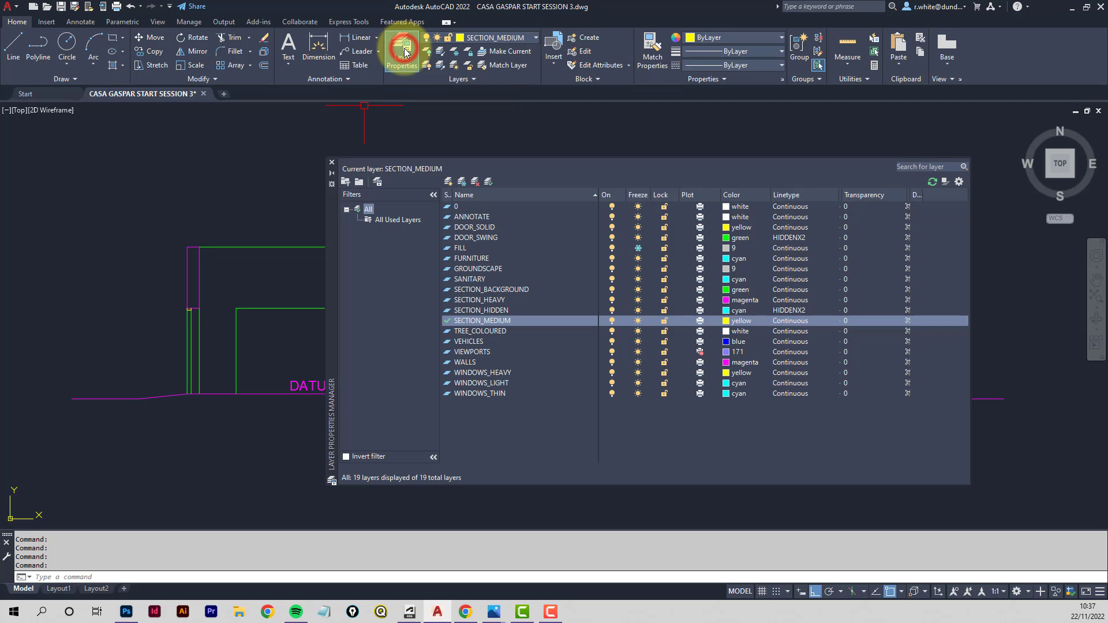
click(449, 182)
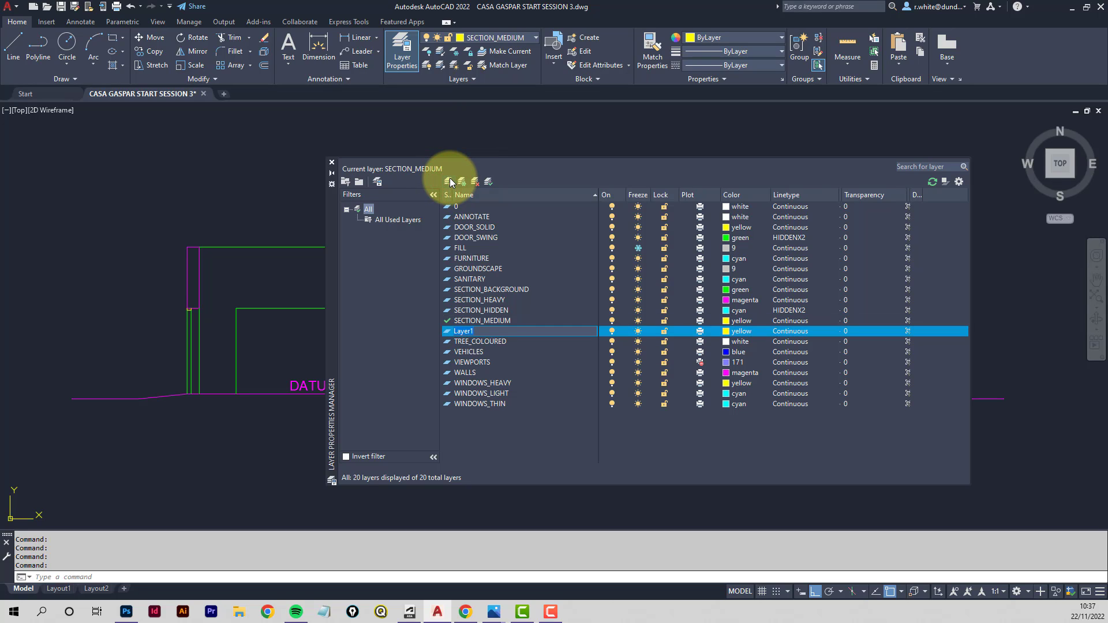
text(POLYLINE)
click(727, 334)
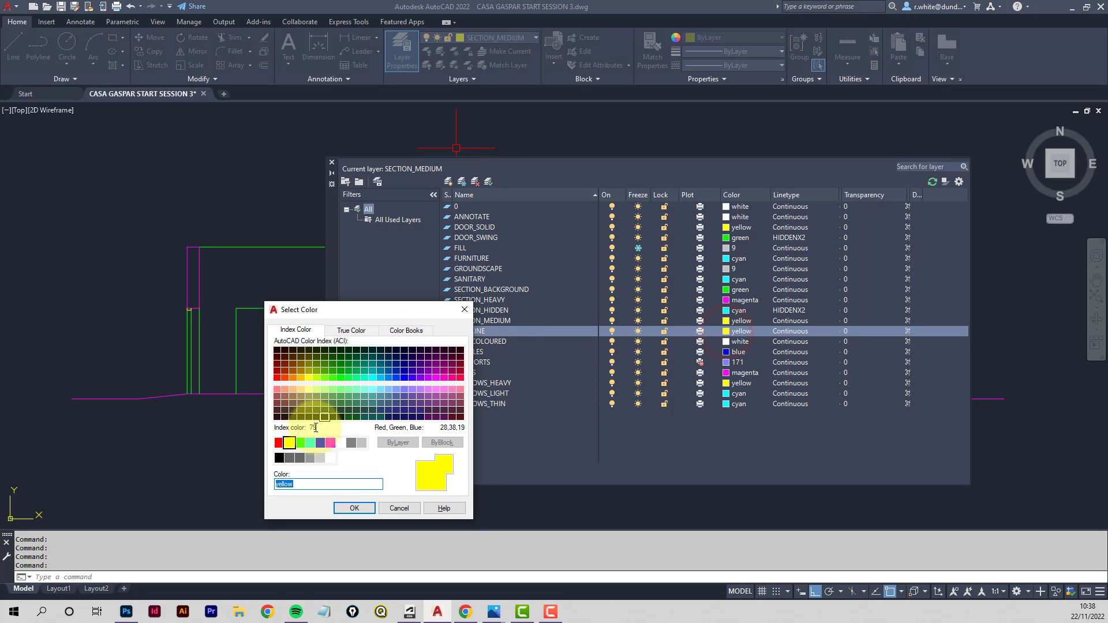
click(299, 442)
click(368, 510)
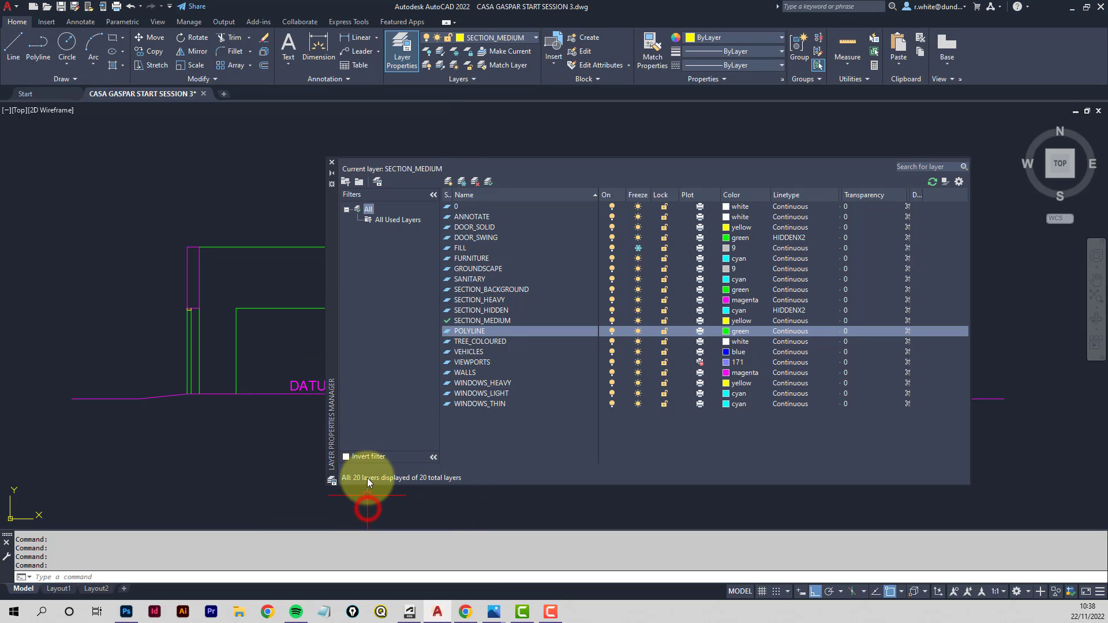
click(333, 163)
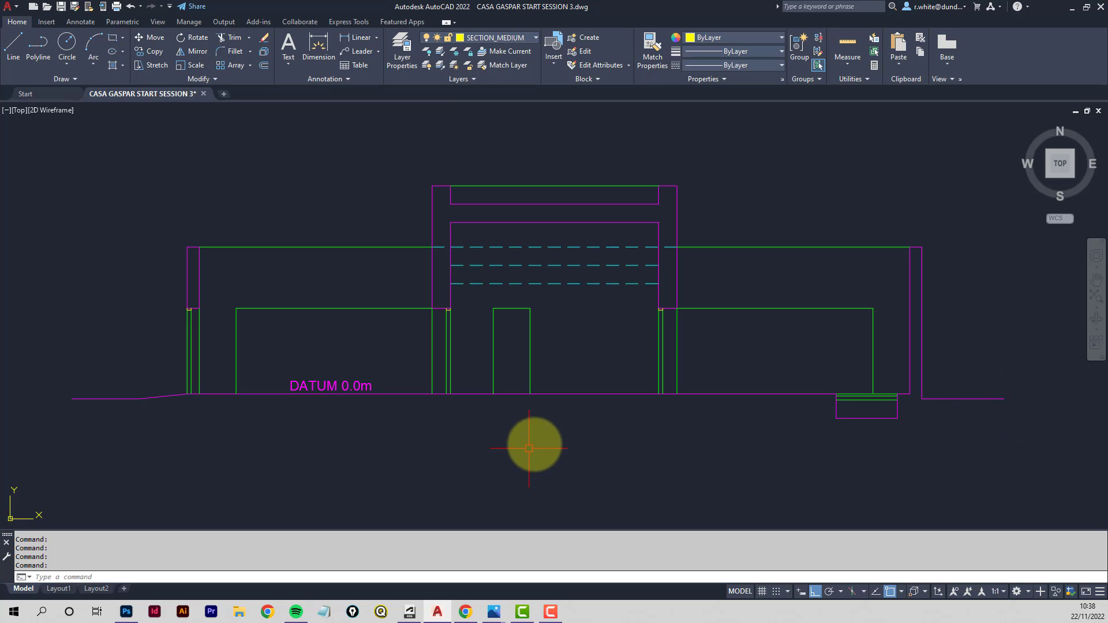
click(12, 48)
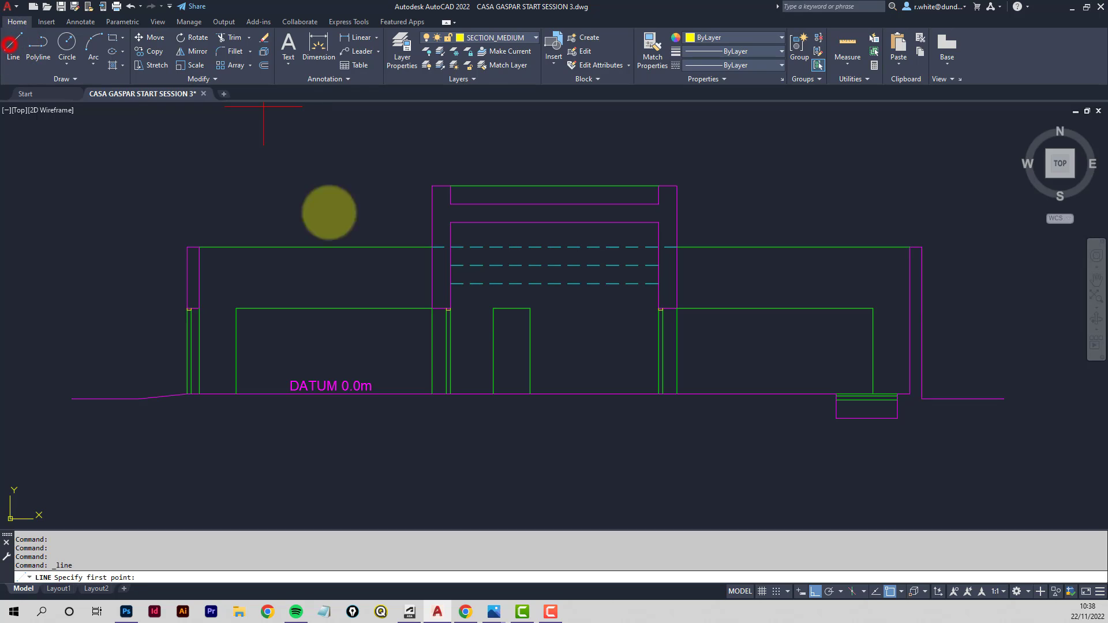
click(996, 401)
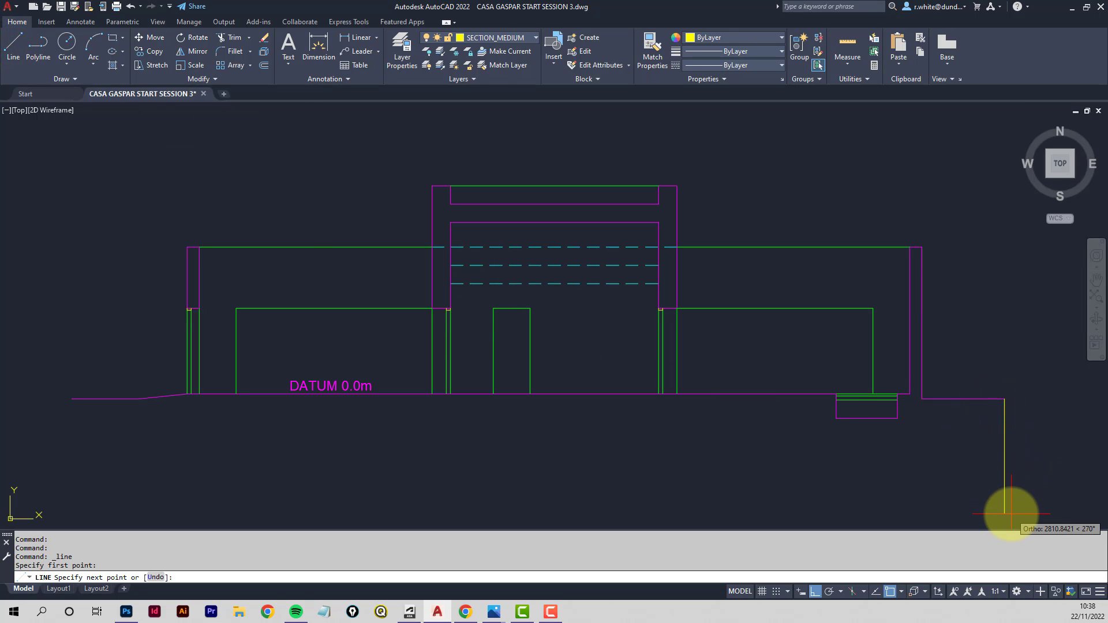
key(Escape)
key(Escape)
- Make POLYLINE the current layer and draw a vertical line down from the right end of the ground line
click(535, 43)
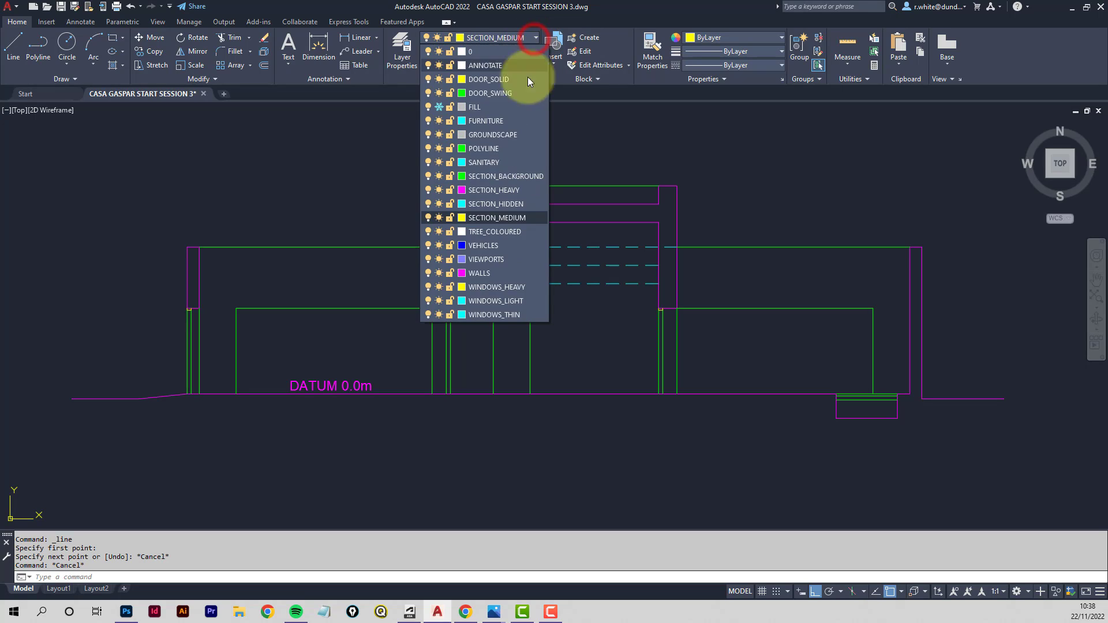
click(497, 148)
click(12, 45)
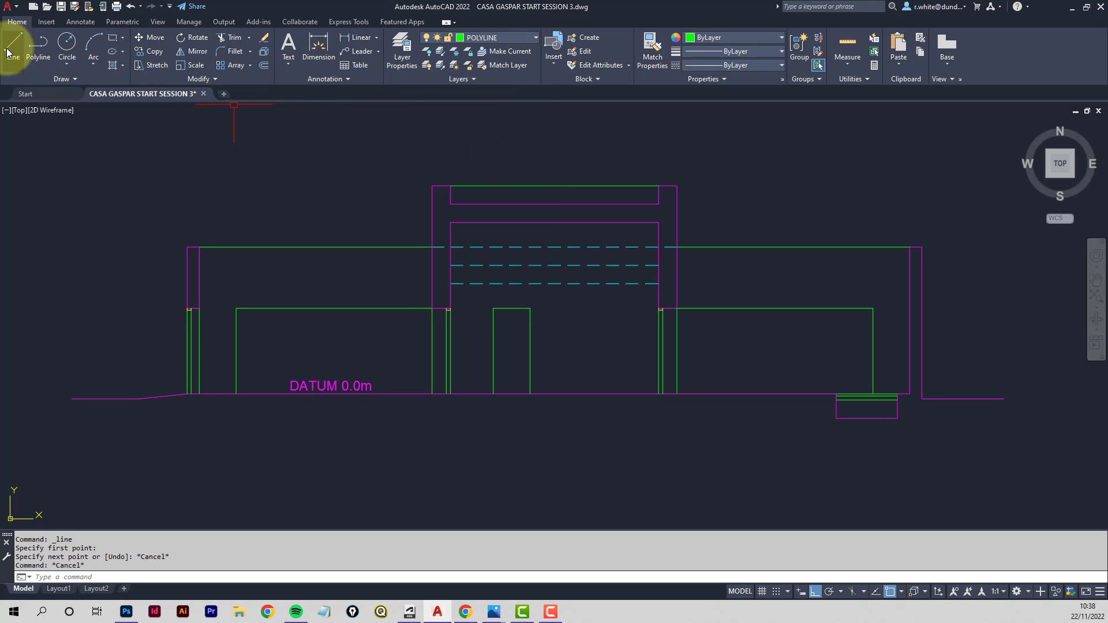
click(1004, 399)
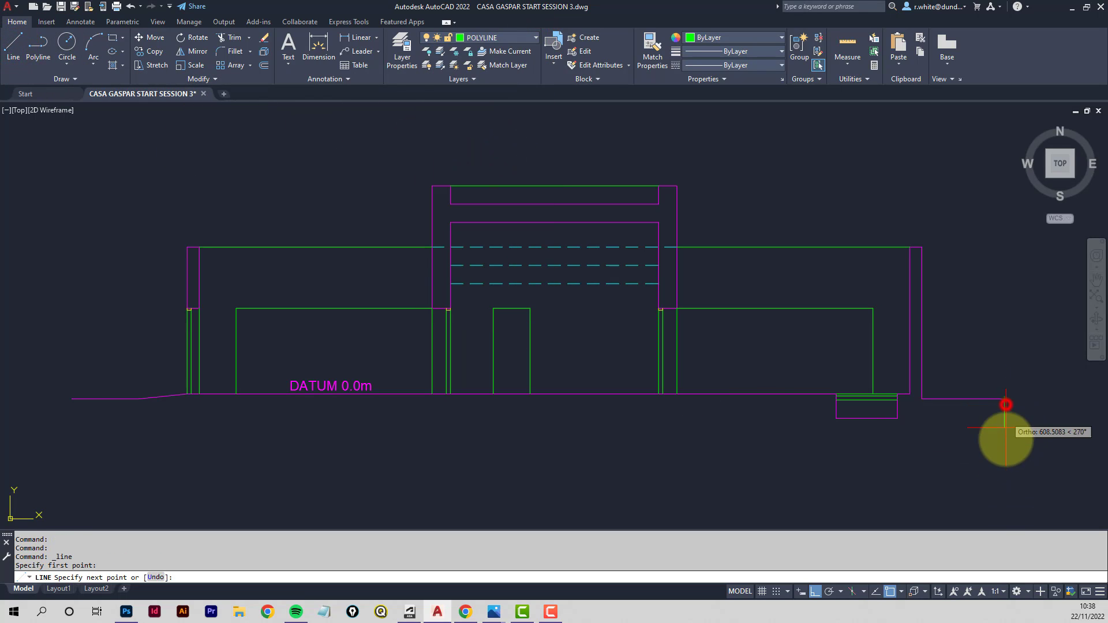
click(1005, 515)
key(Return)
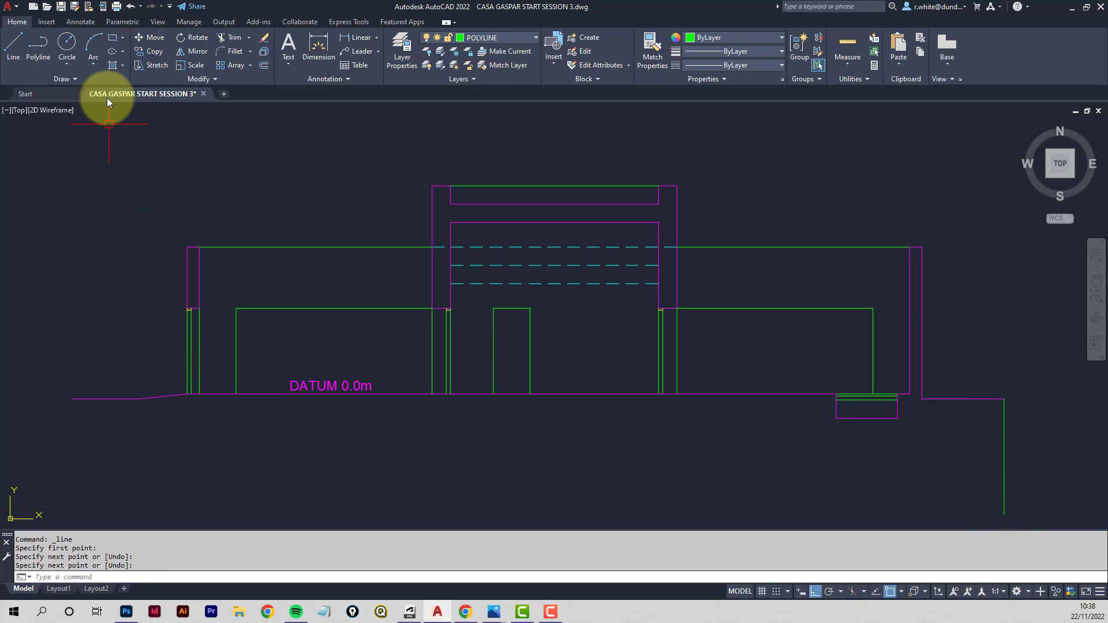
- Draw a polyline from the left end of the ground line down, across beneath the section and up to its right end
click(36, 47)
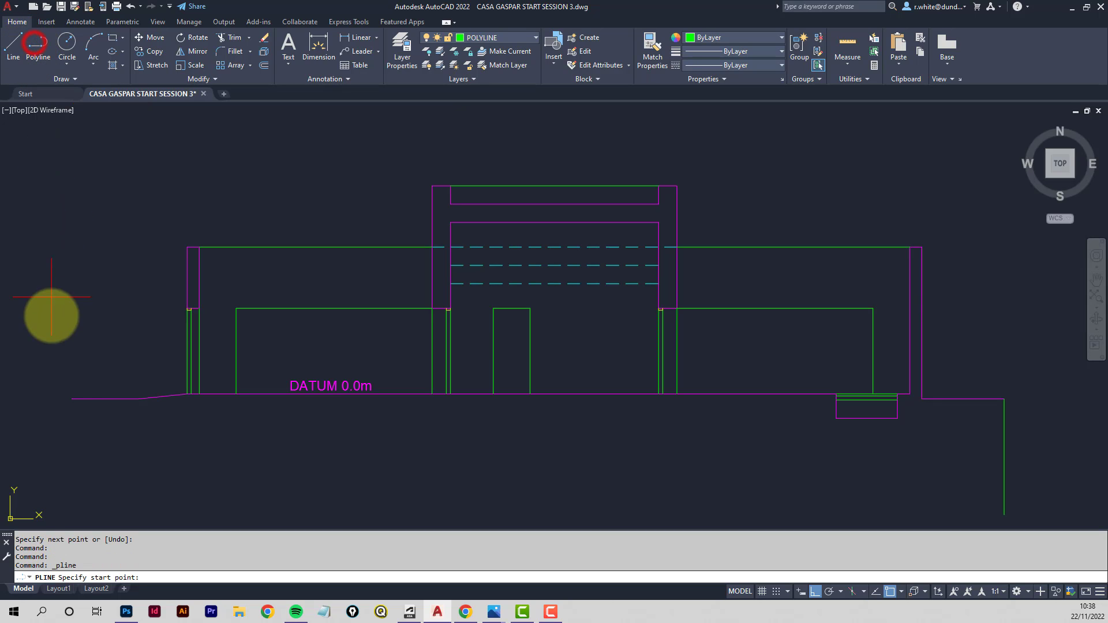
click(72, 399)
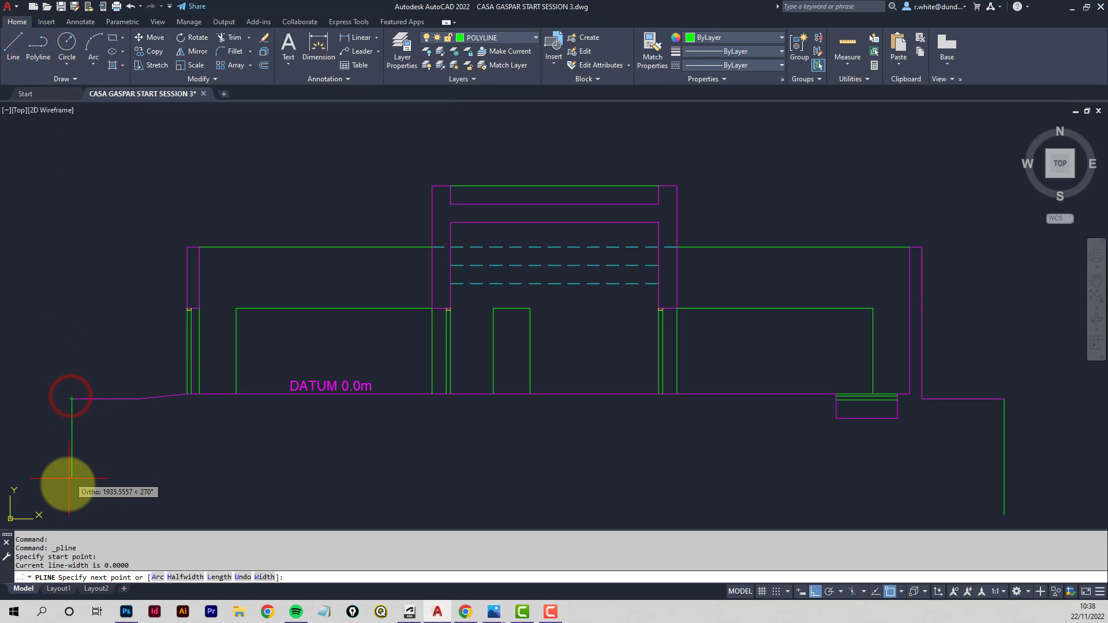
click(71, 496)
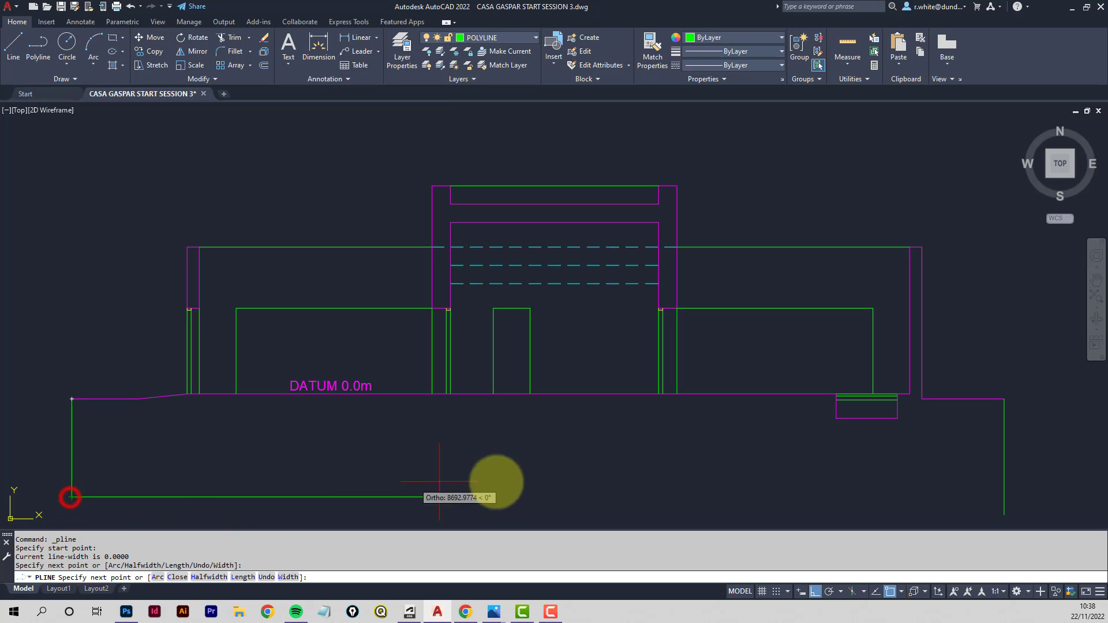
click(1004, 497)
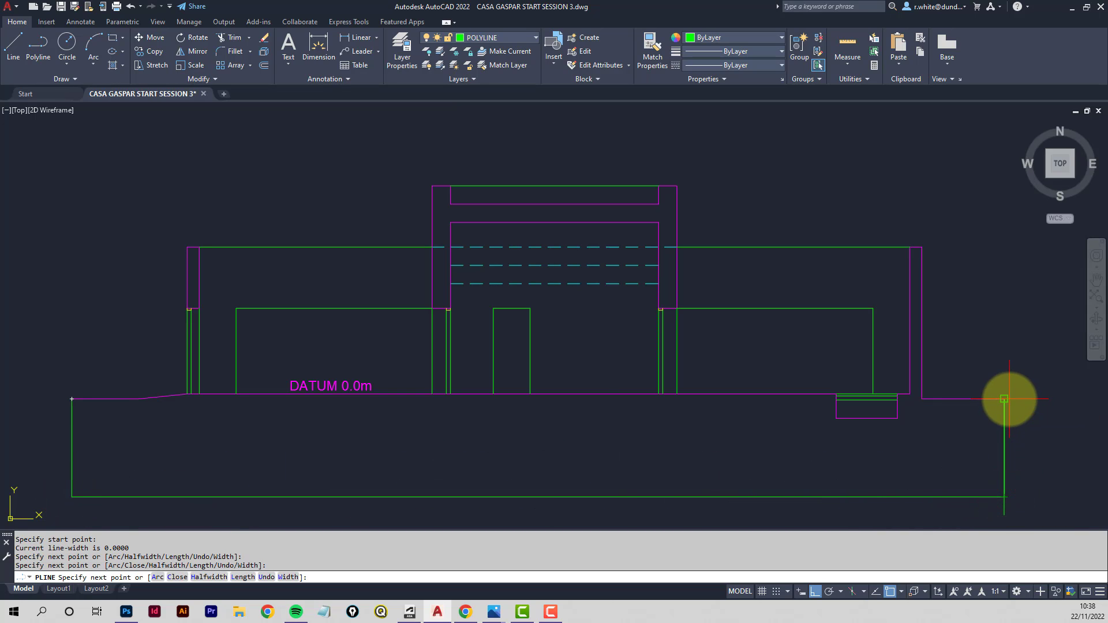
click(1004, 398)
key(Return)
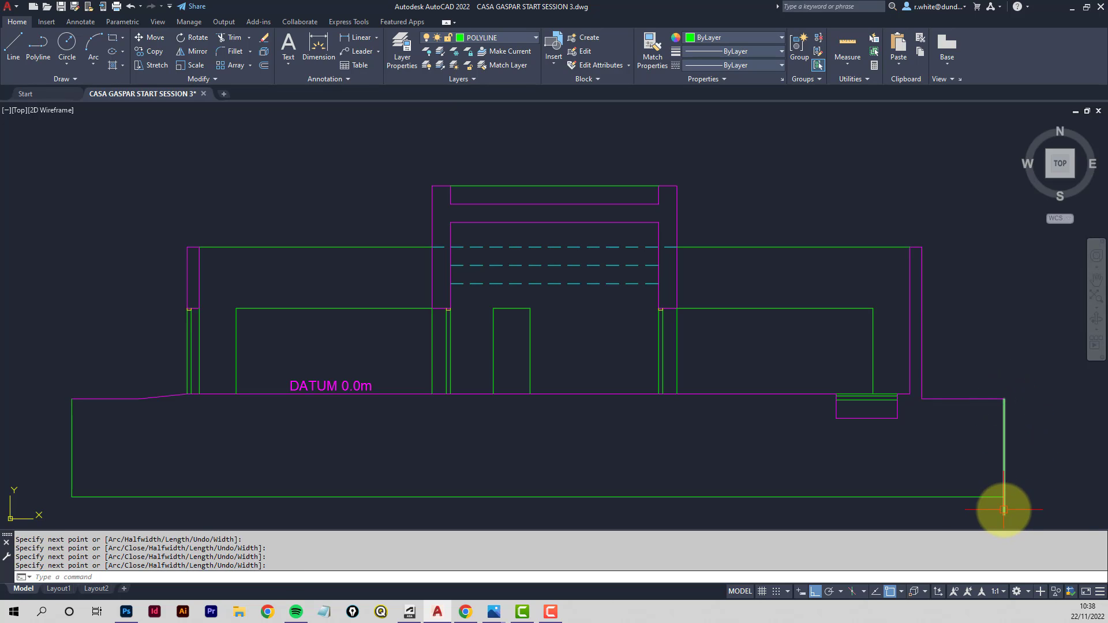
- Delete the duplicate vertical line at the right end of the ground boundary
click(1004, 510)
key(Delete)
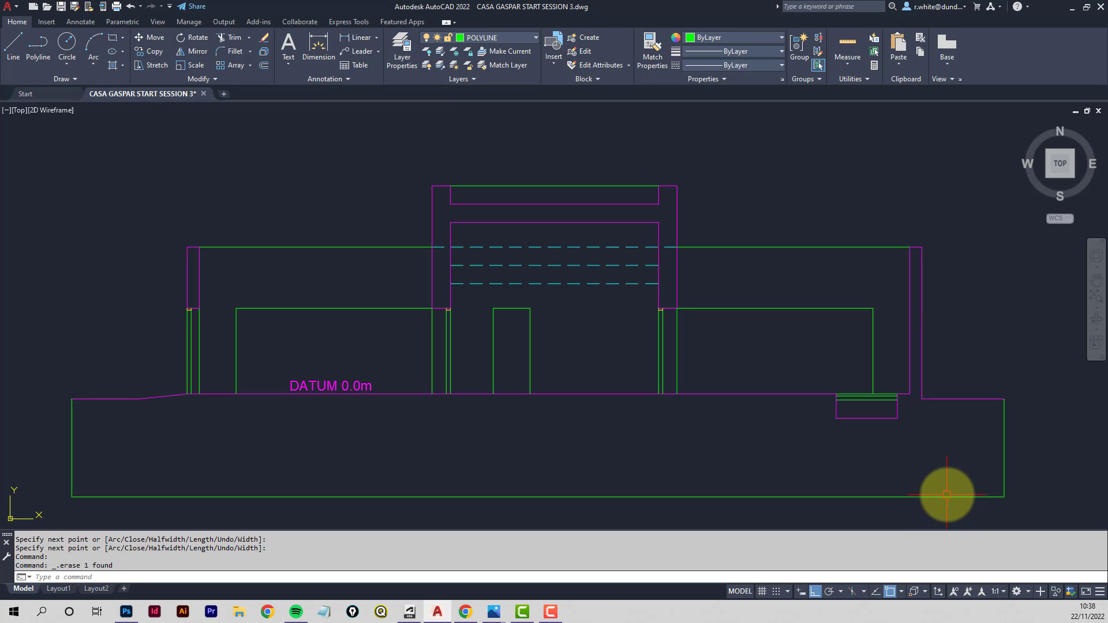
click(955, 421)
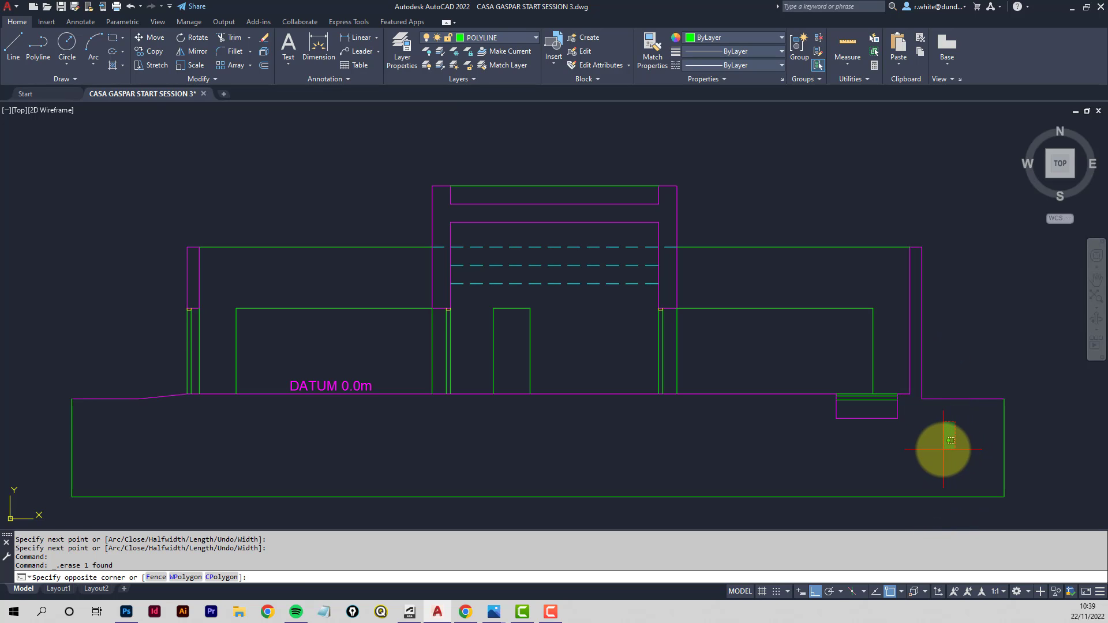
key(Escape)
key(Escape)
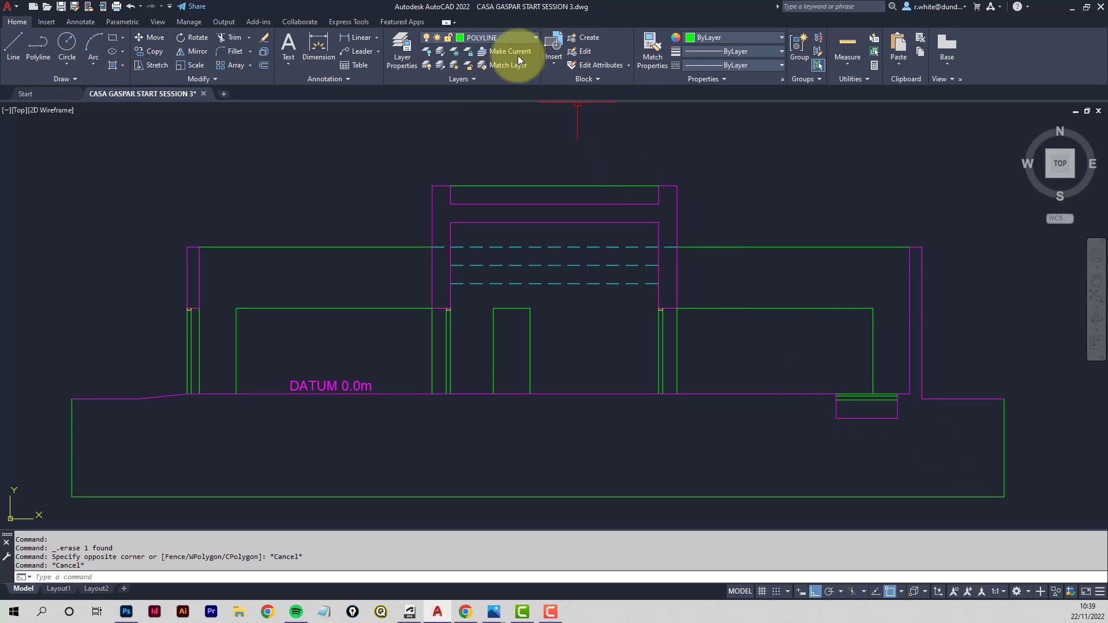
- Turn off the SECTION_HIDDEN, SECTION_BACKGROUND and SECTION_MEDIUM layers by selecting objects on them
click(428, 55)
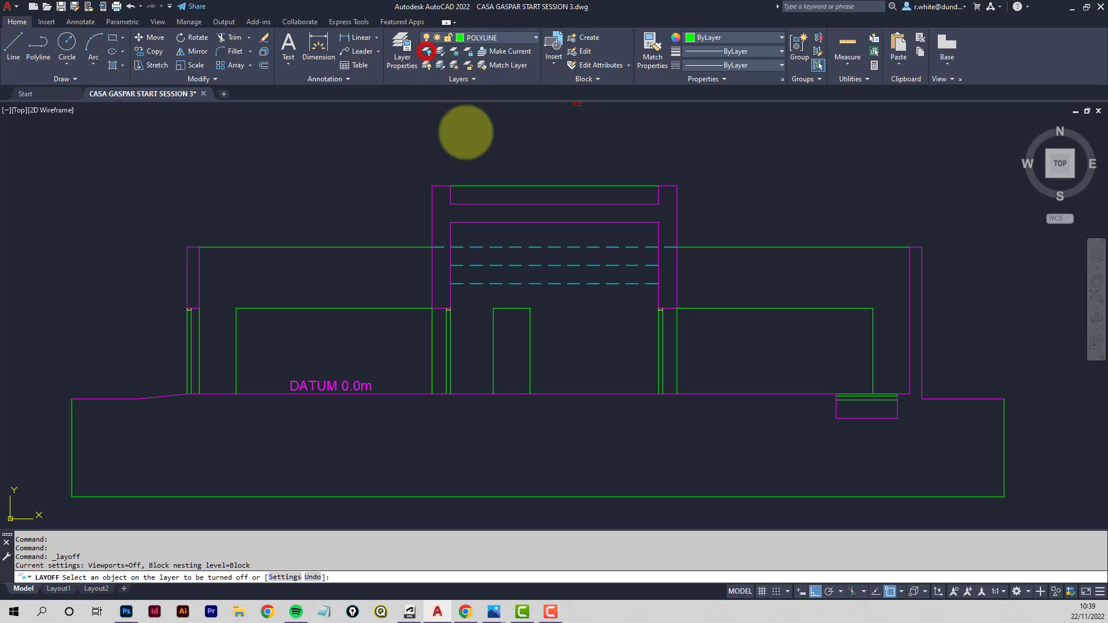
click(597, 249)
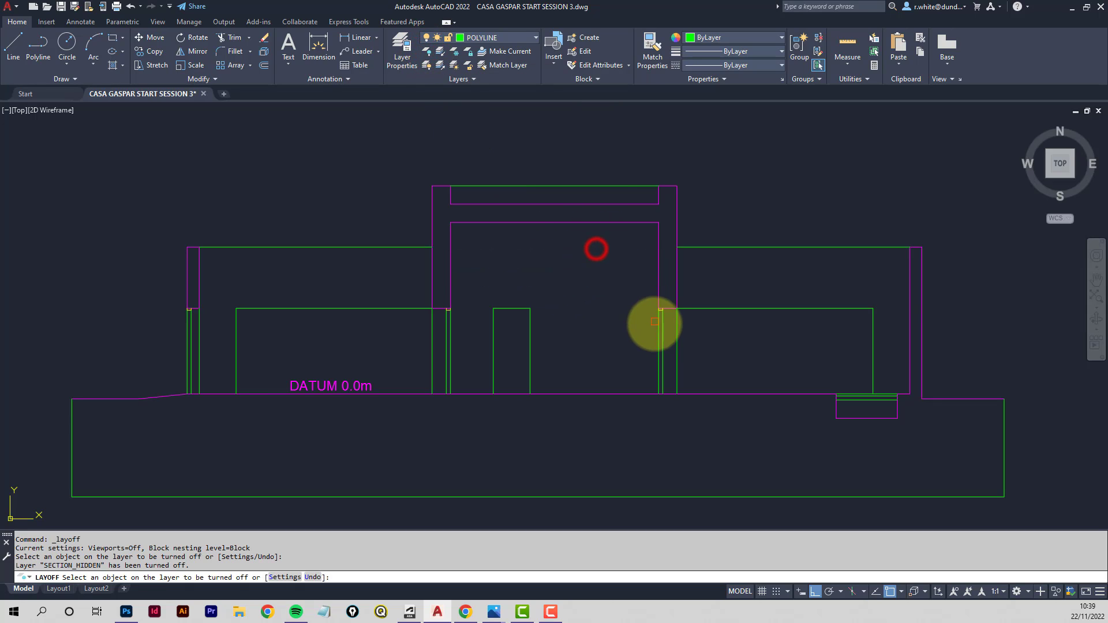
click(659, 331)
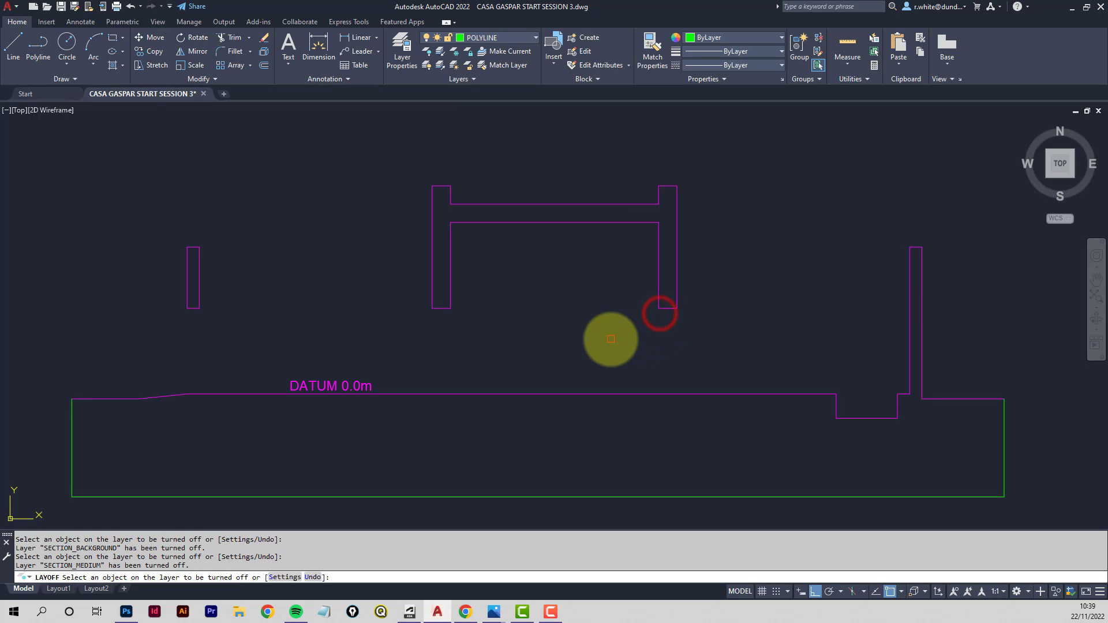
key(Escape)
- Delete the DATUM 0.0m label
click(324, 387)
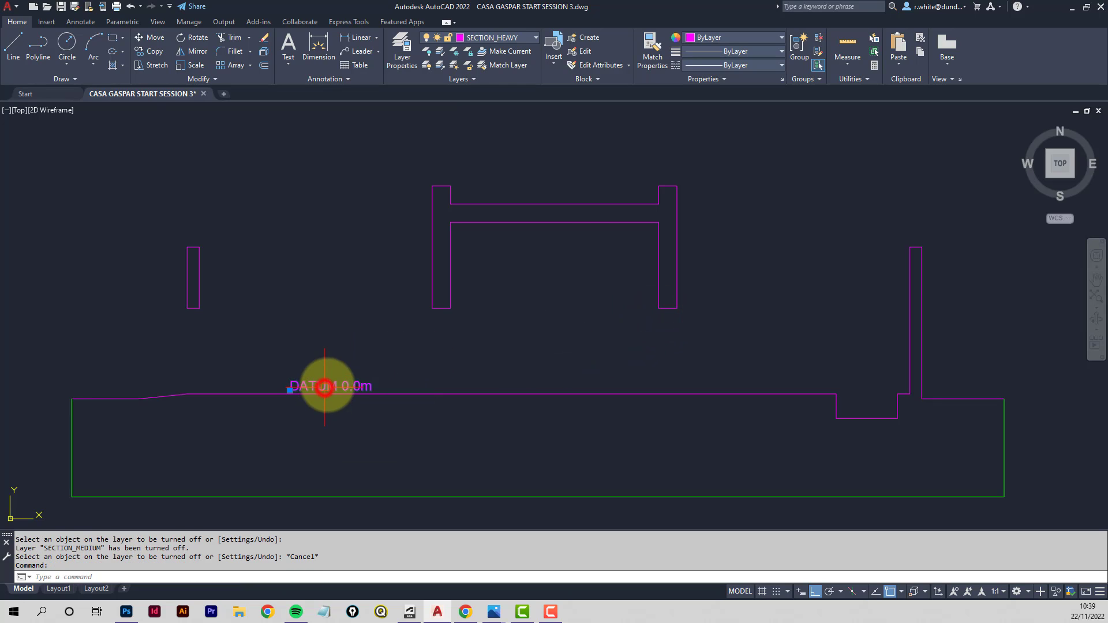
key(Delete)
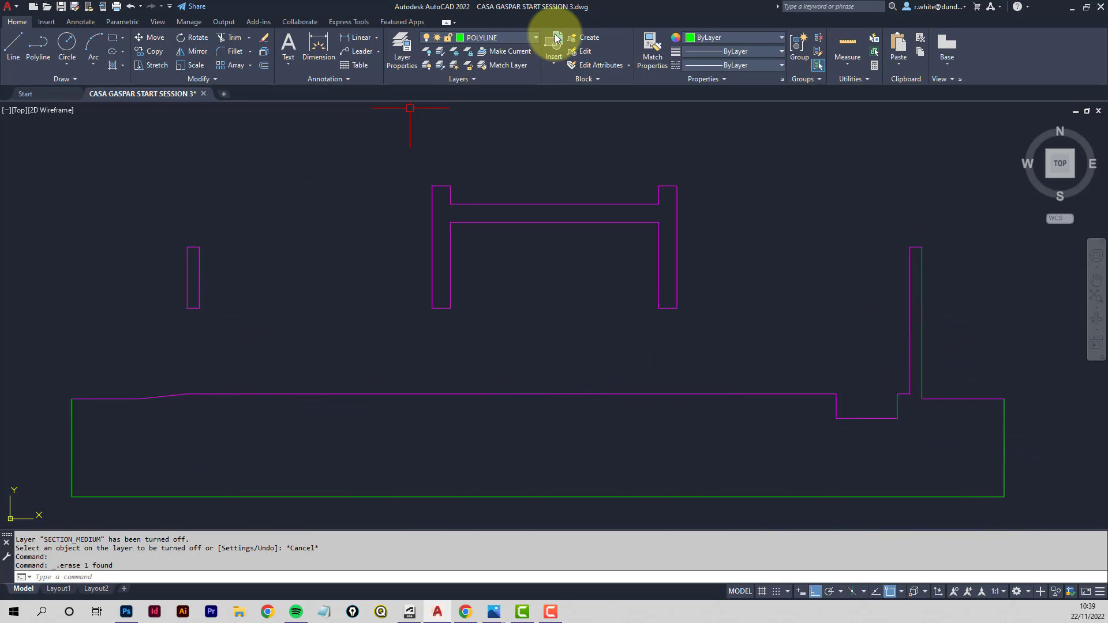
- Thaw the FILL layer and make it the current layer
click(535, 37)
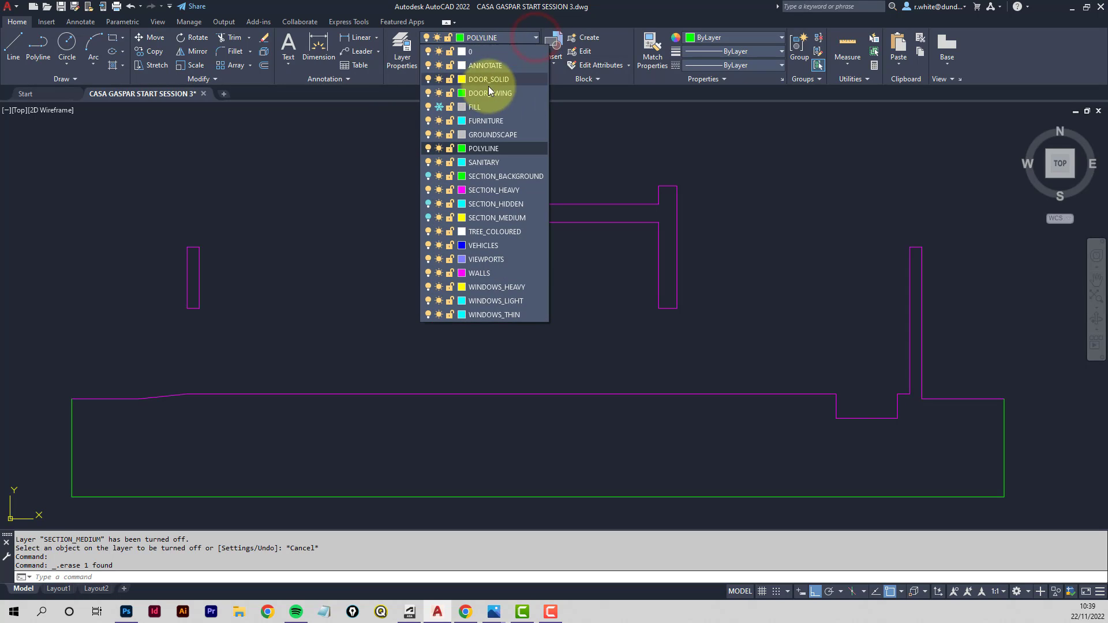
click(440, 107)
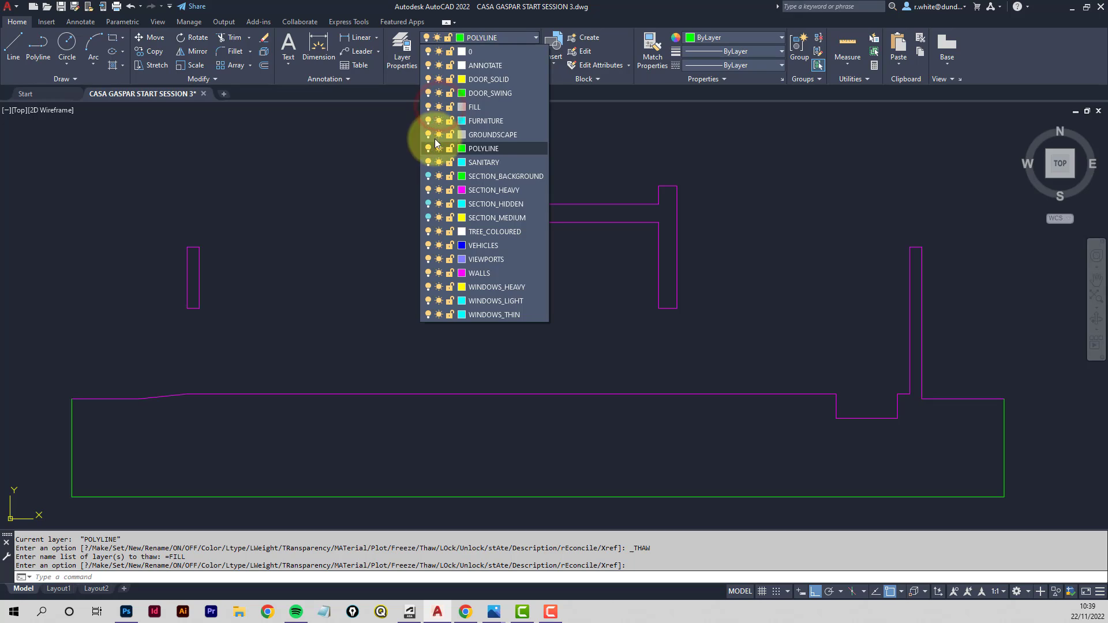
click(489, 107)
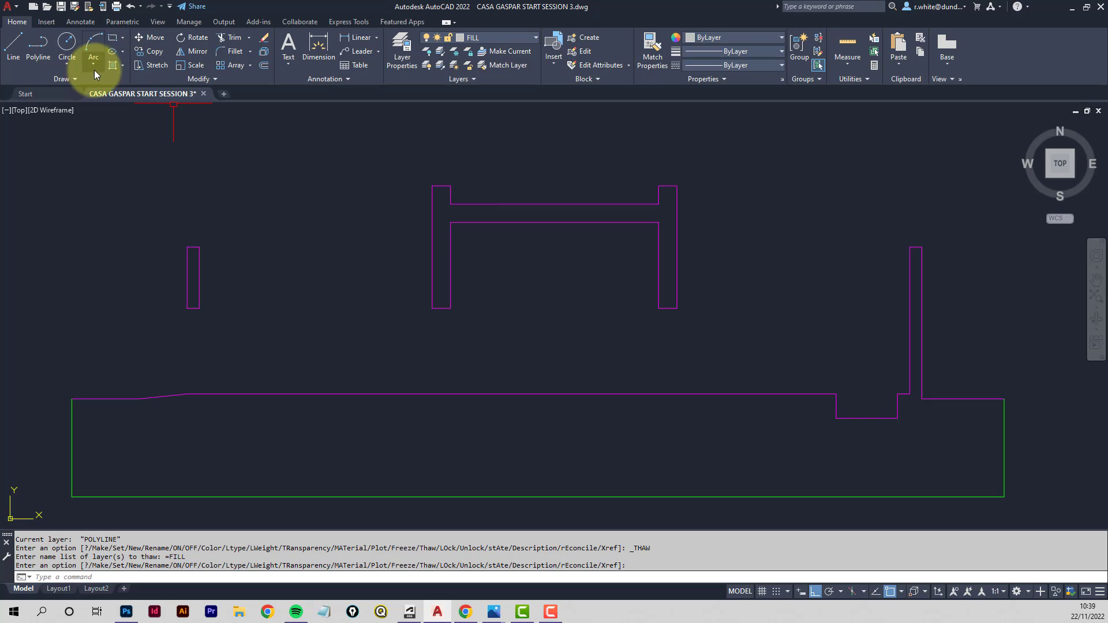
- Fill the small cut wall on the left with a SOLID hatch
click(112, 65)
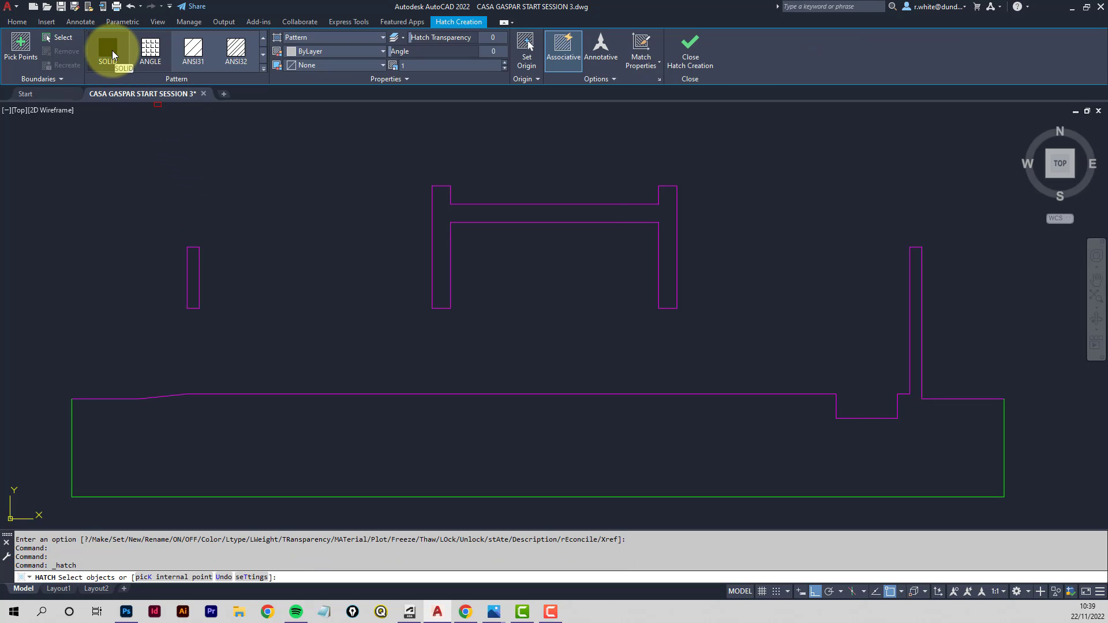
click(62, 39)
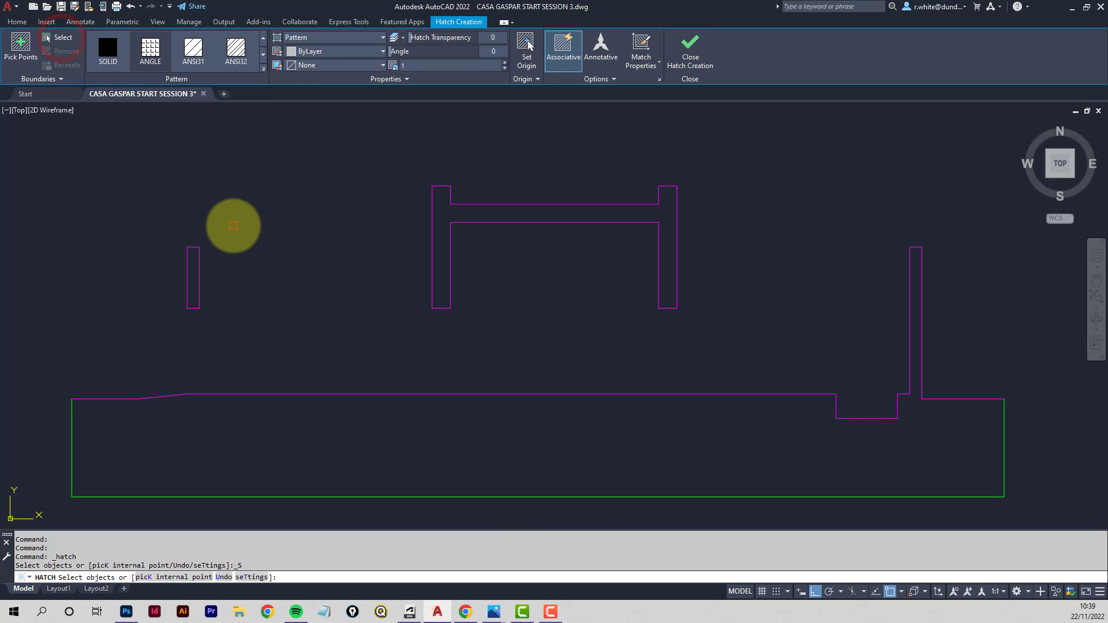
click(233, 225)
click(150, 339)
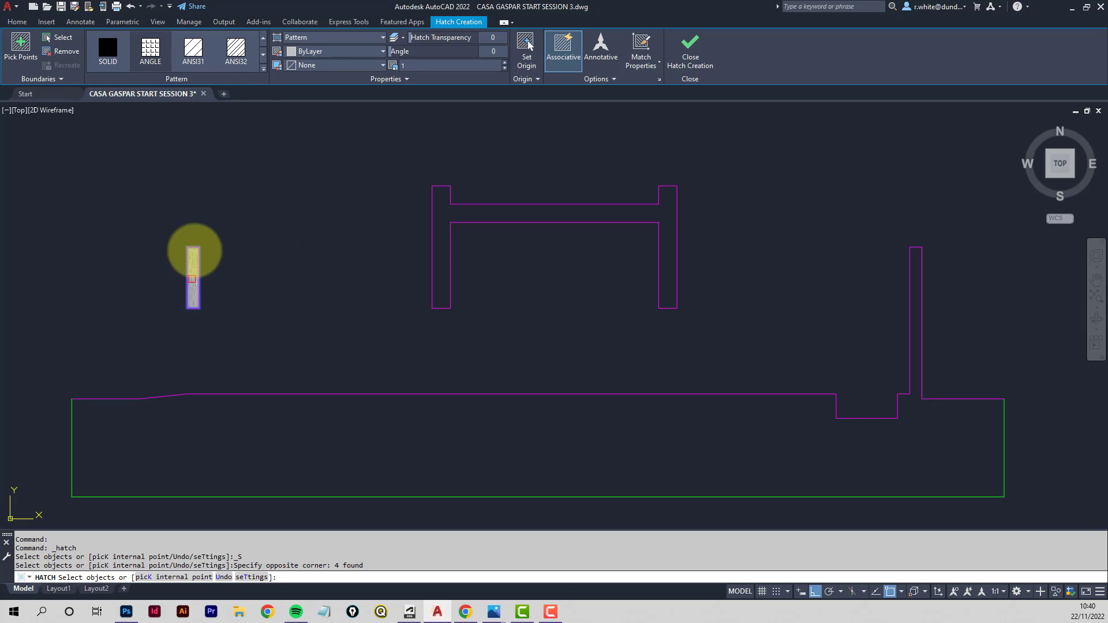
click(109, 55)
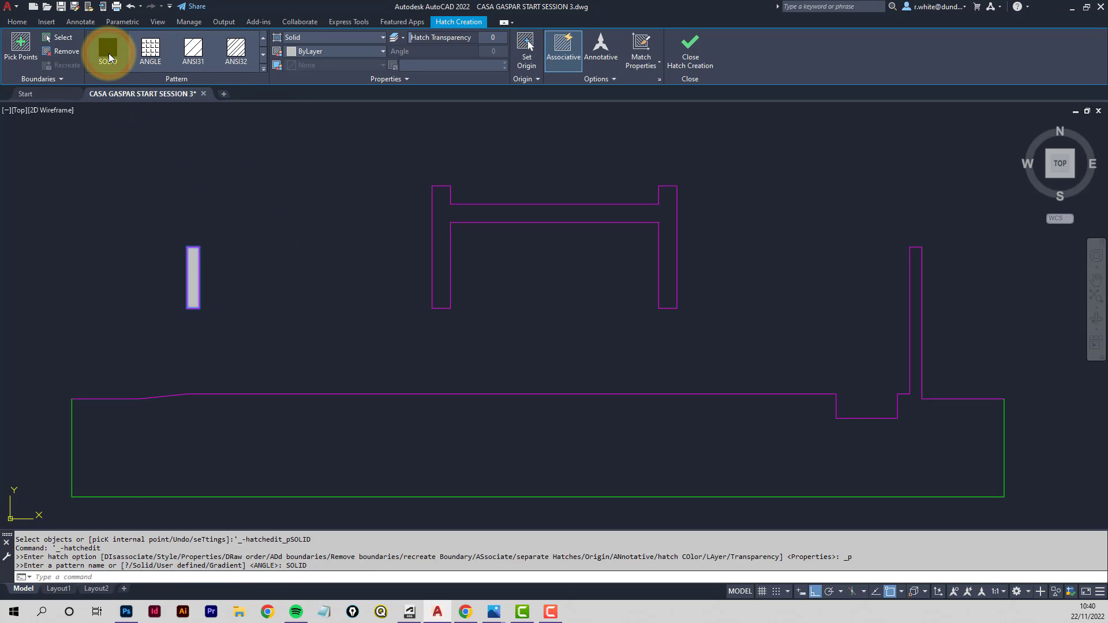
click(688, 51)
- Fill the cut tower walls and roof slab with a SOLID hatch
text(h)
key(Return)
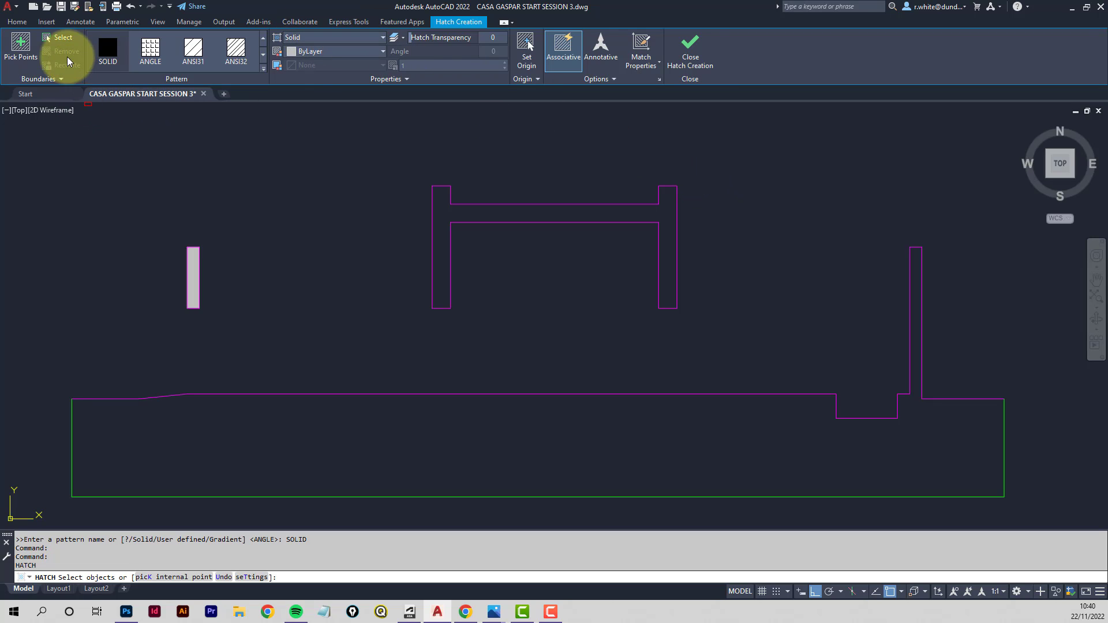
click(63, 37)
click(726, 166)
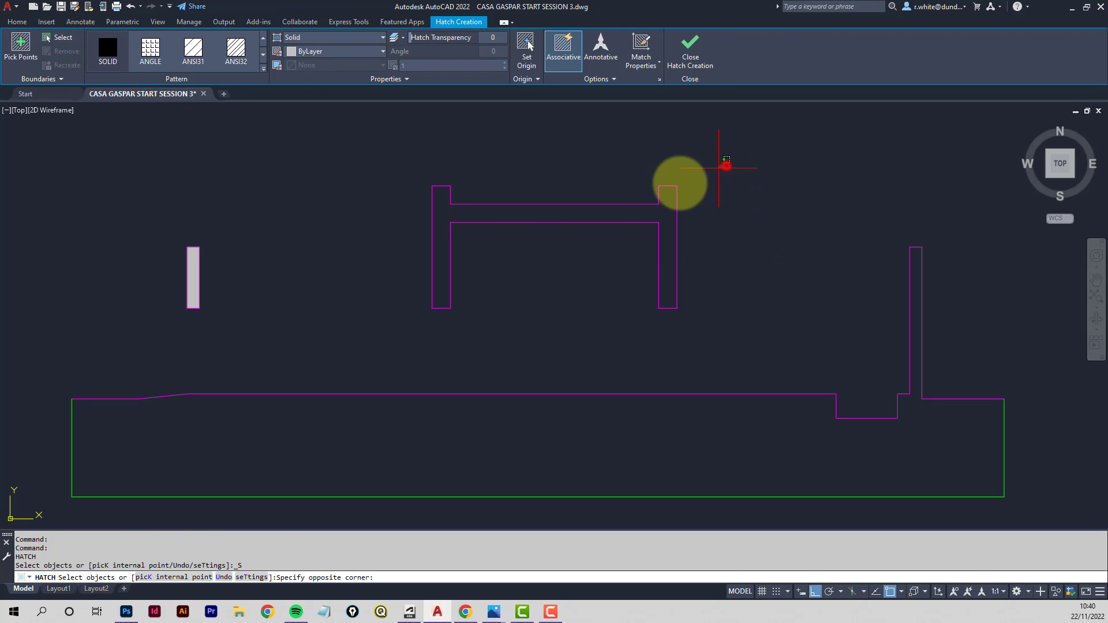
click(414, 321)
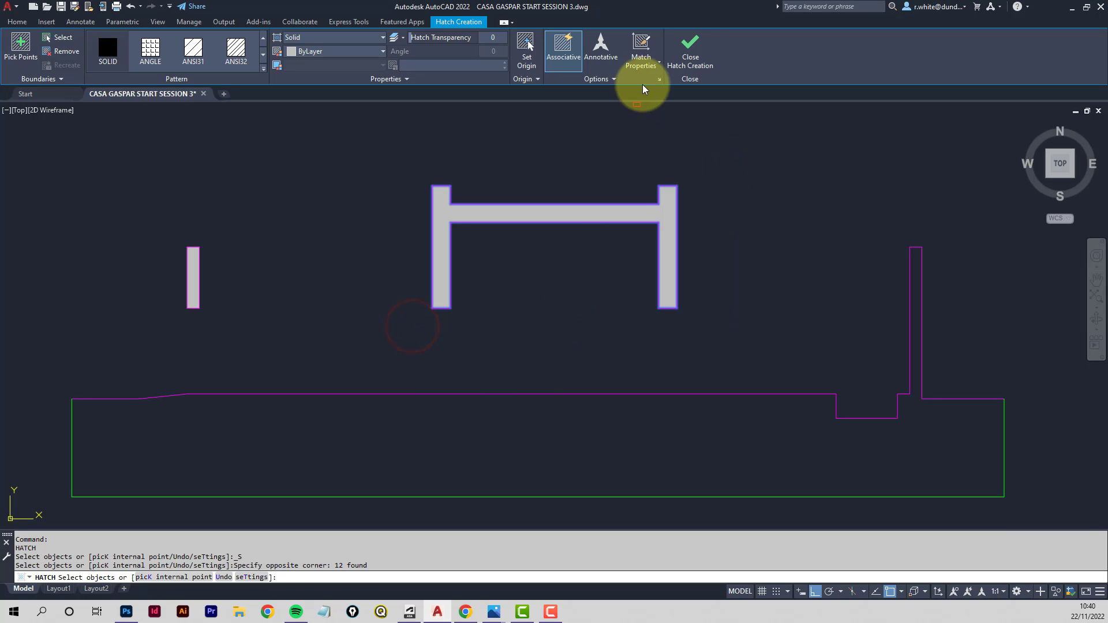
click(691, 46)
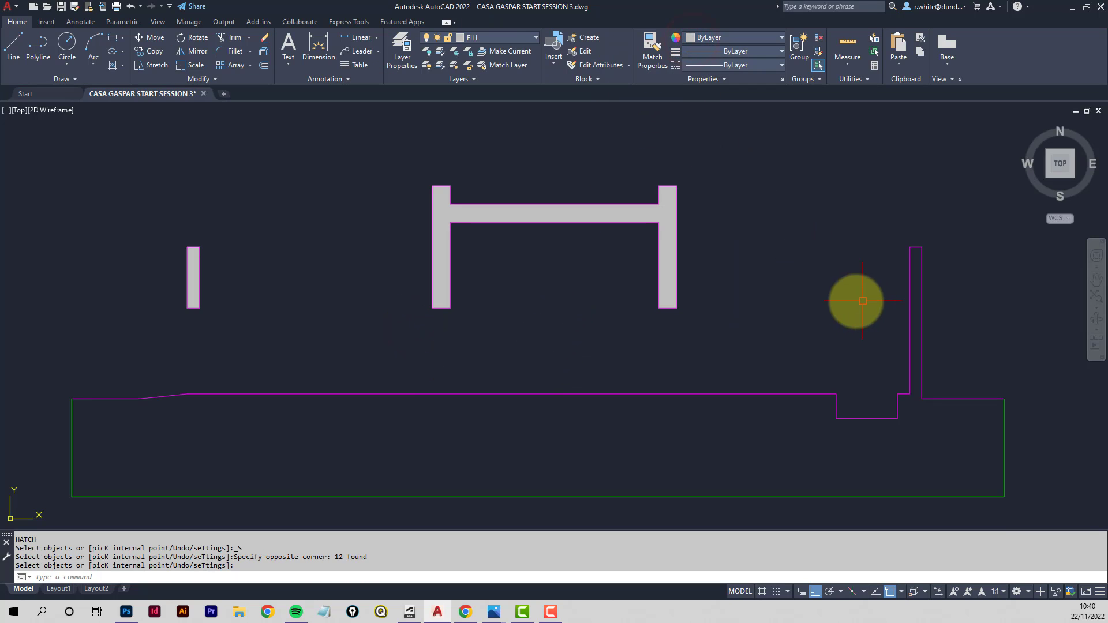
- Fill the cut ground and the right-hand wall with a SOLID hatch
middle_drag(838, 293, 816, 239)
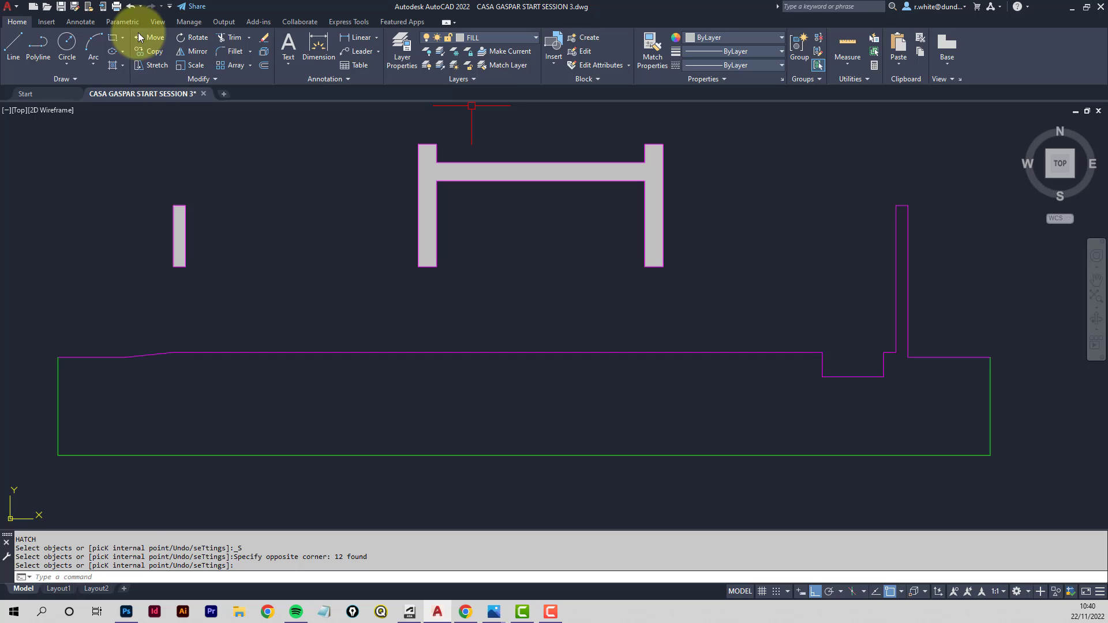
click(111, 65)
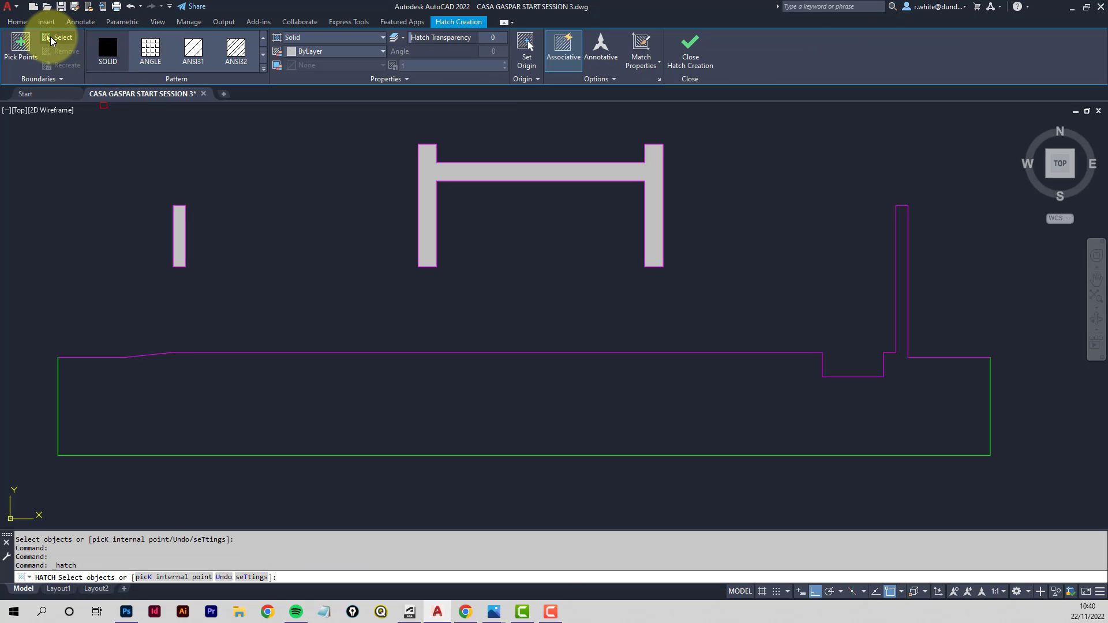
click(46, 41)
click(1029, 495)
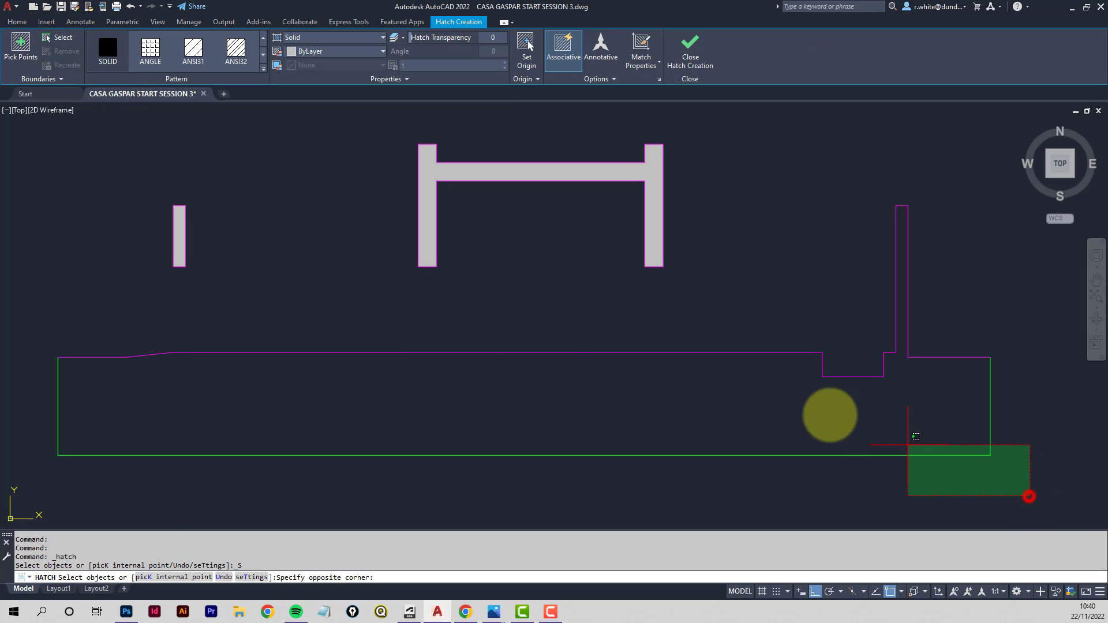
click(47, 315)
click(902, 206)
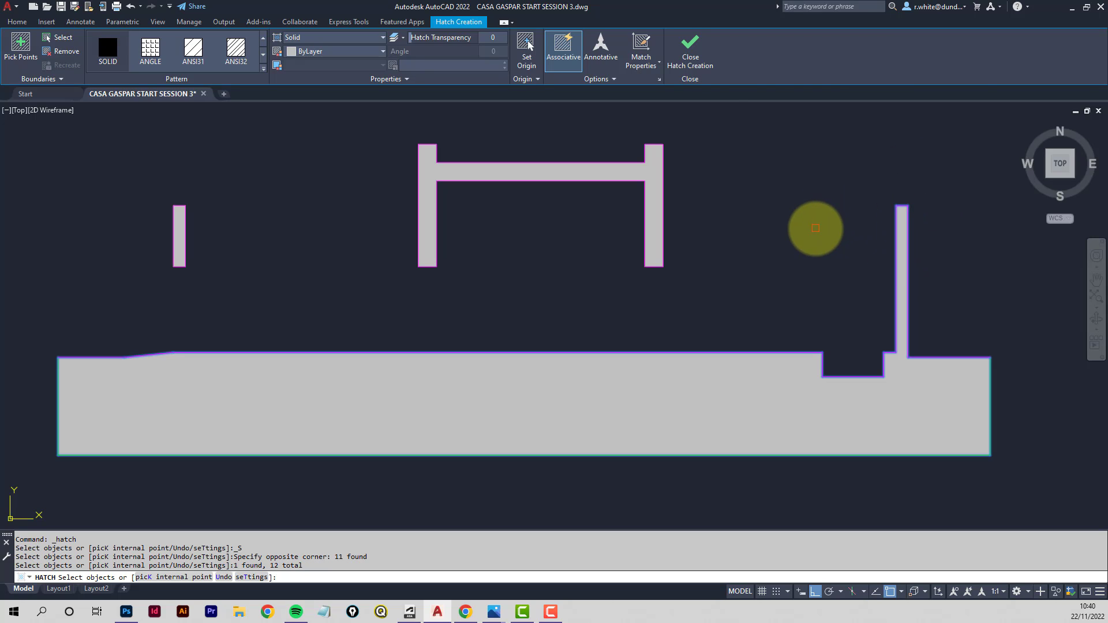
click(690, 47)
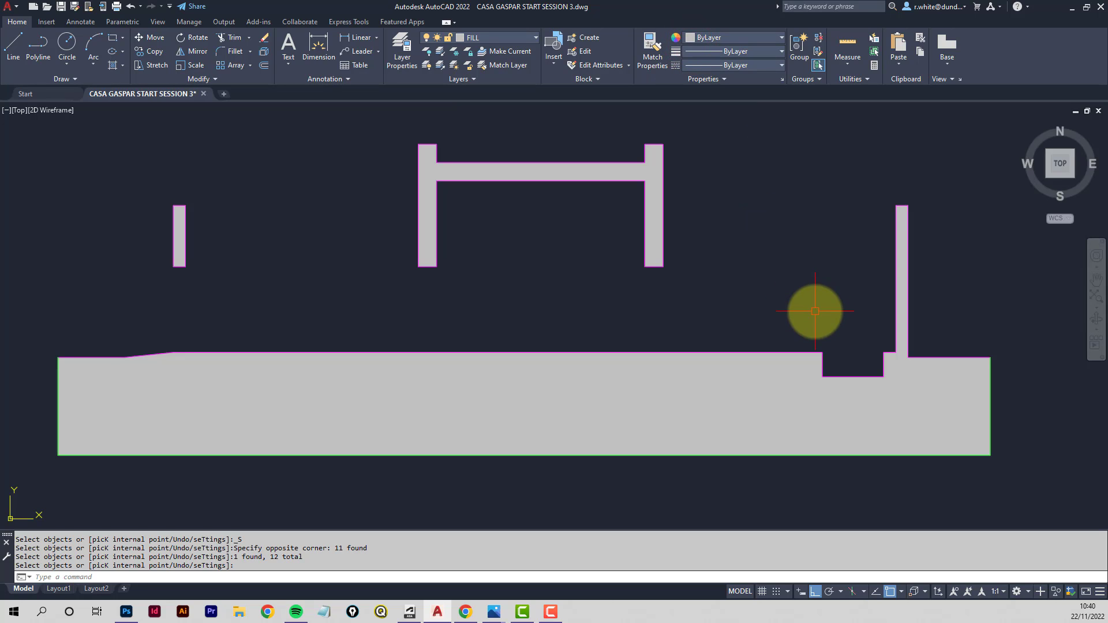
- Send the ground, tower and small wall solid hatches to the back, and erase the ground's bottom boundary line
scroll(646, 163, up, 8)
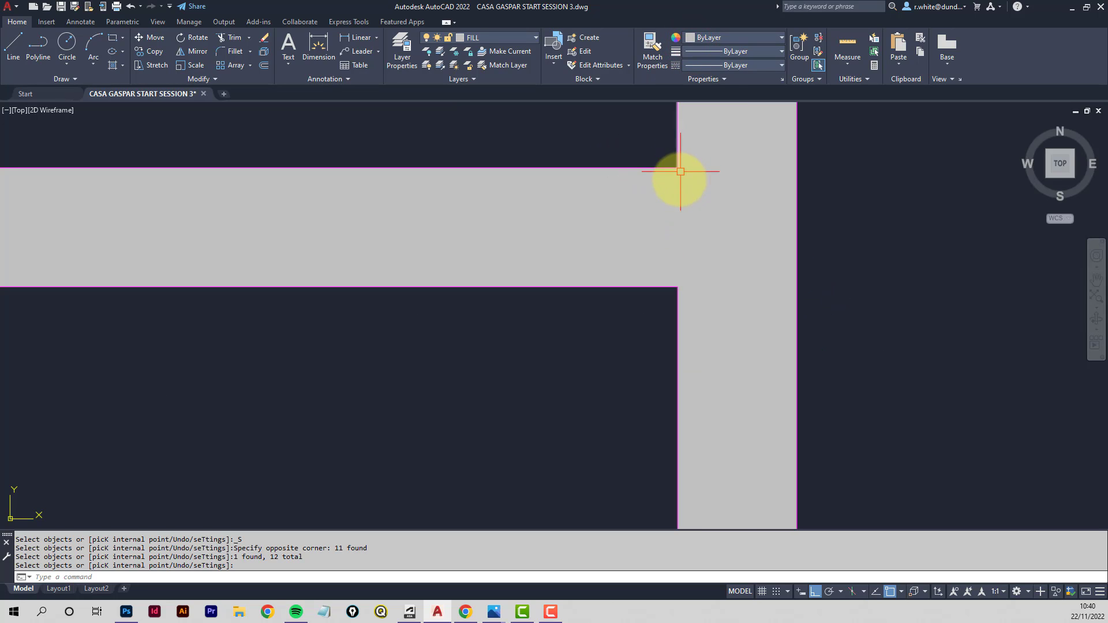
scroll(701, 197, down, 8)
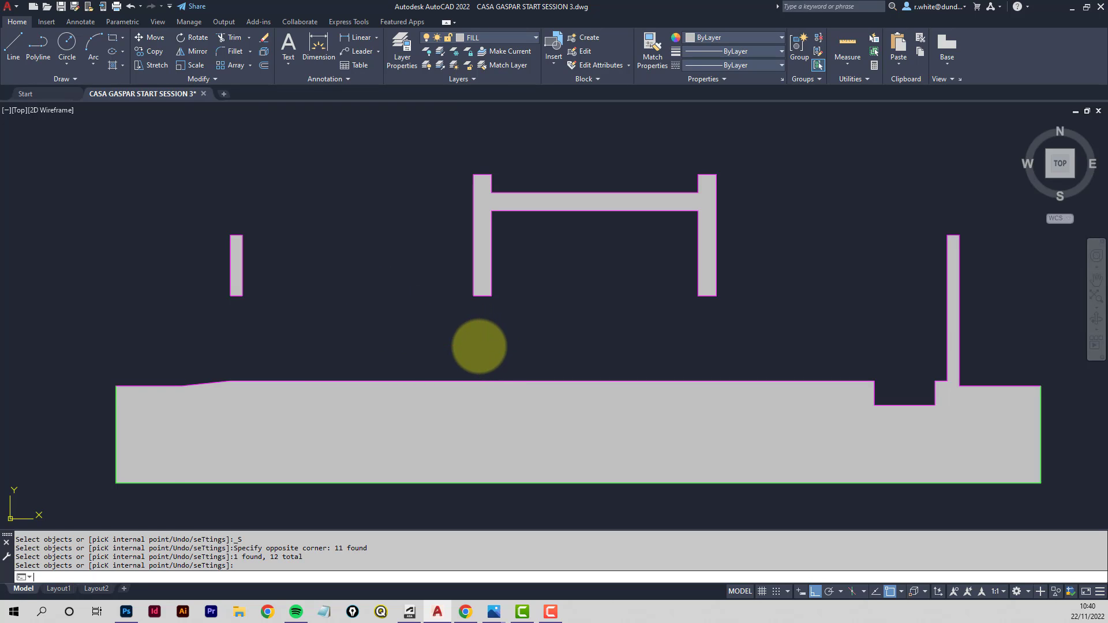
key(Return)
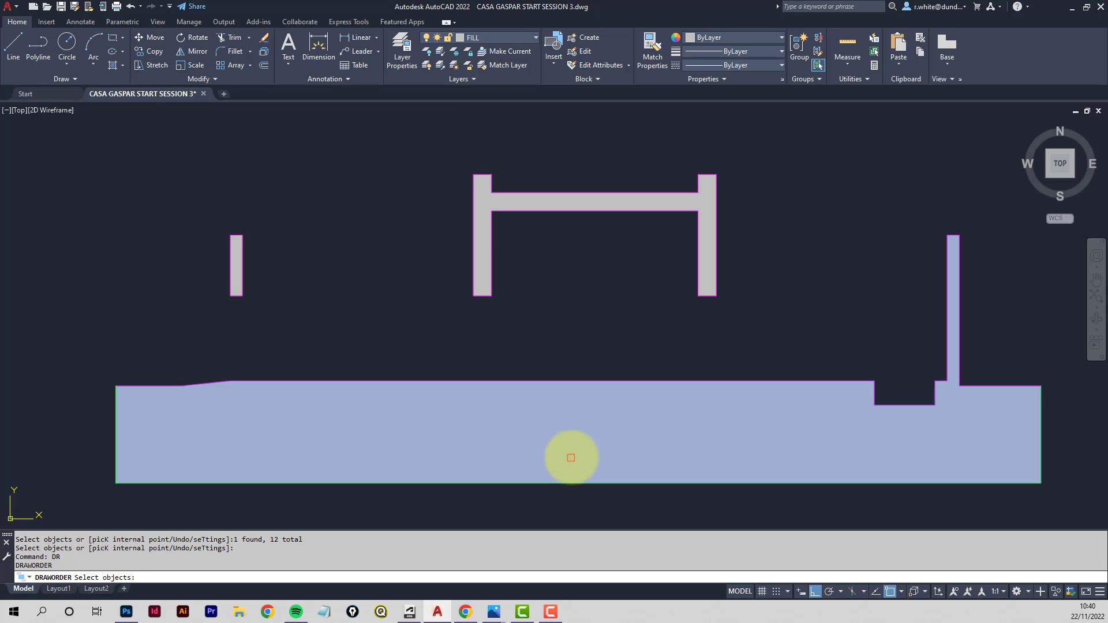
click(585, 436)
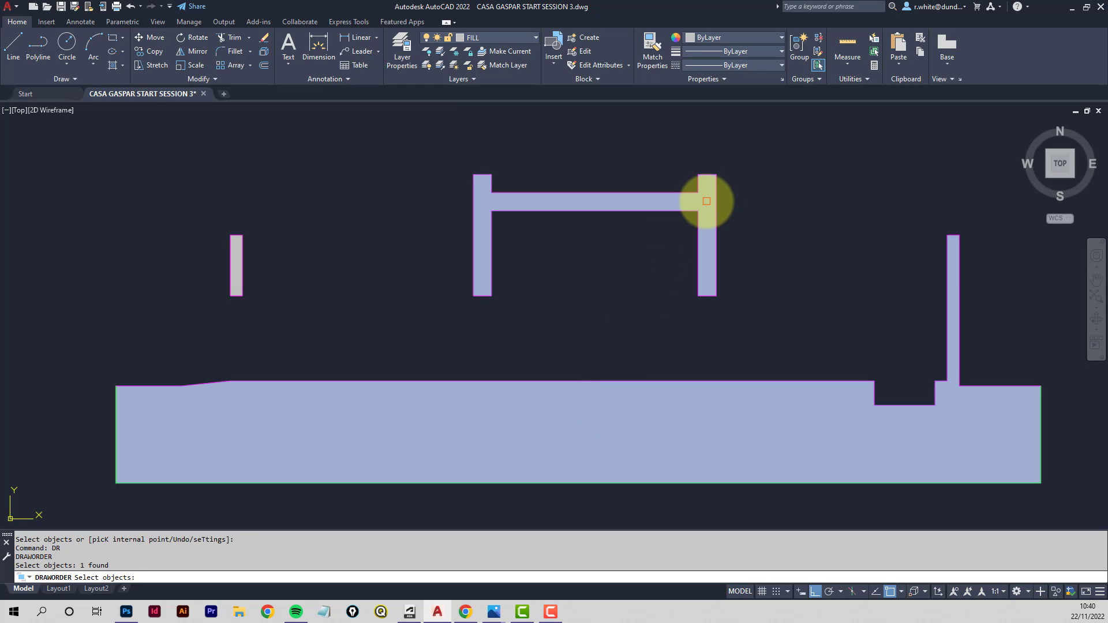
click(706, 201)
click(236, 252)
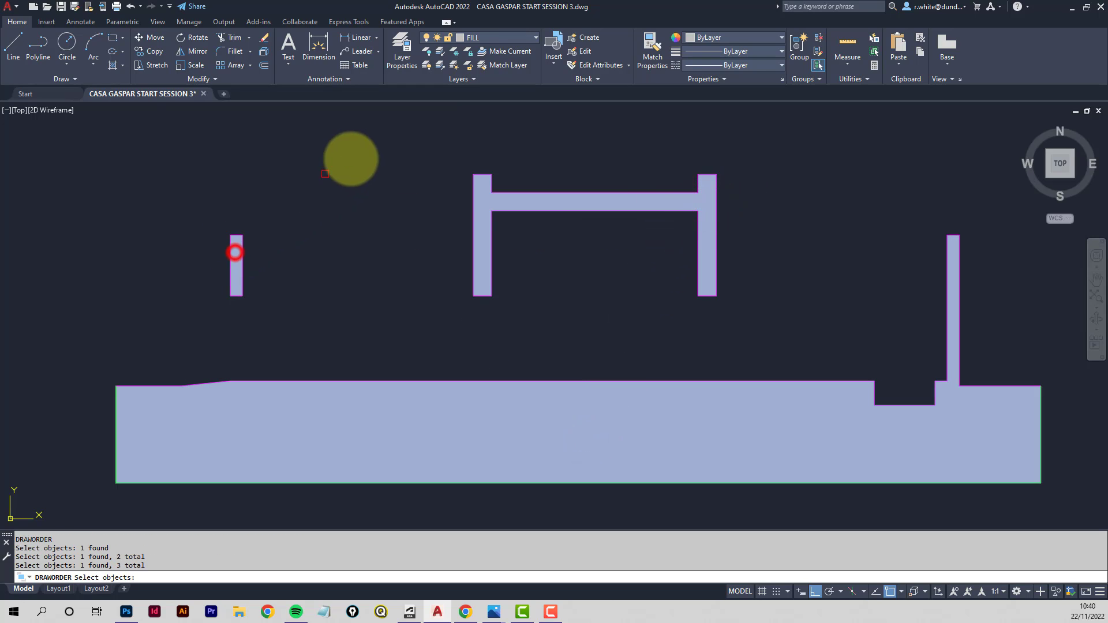
right_click(357, 155)
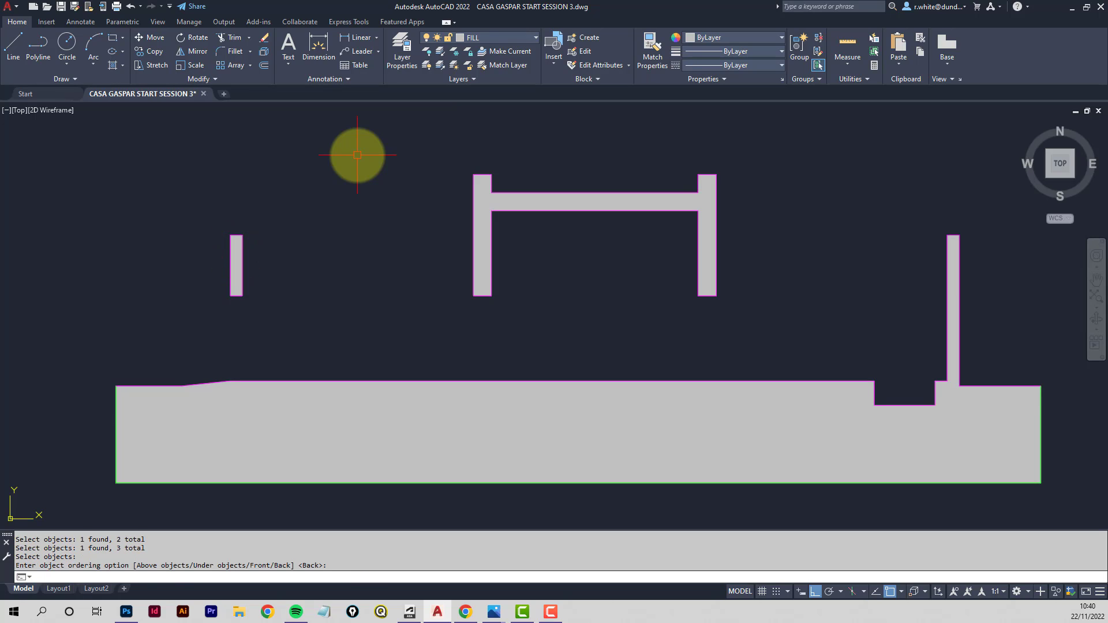
right_click(357, 155)
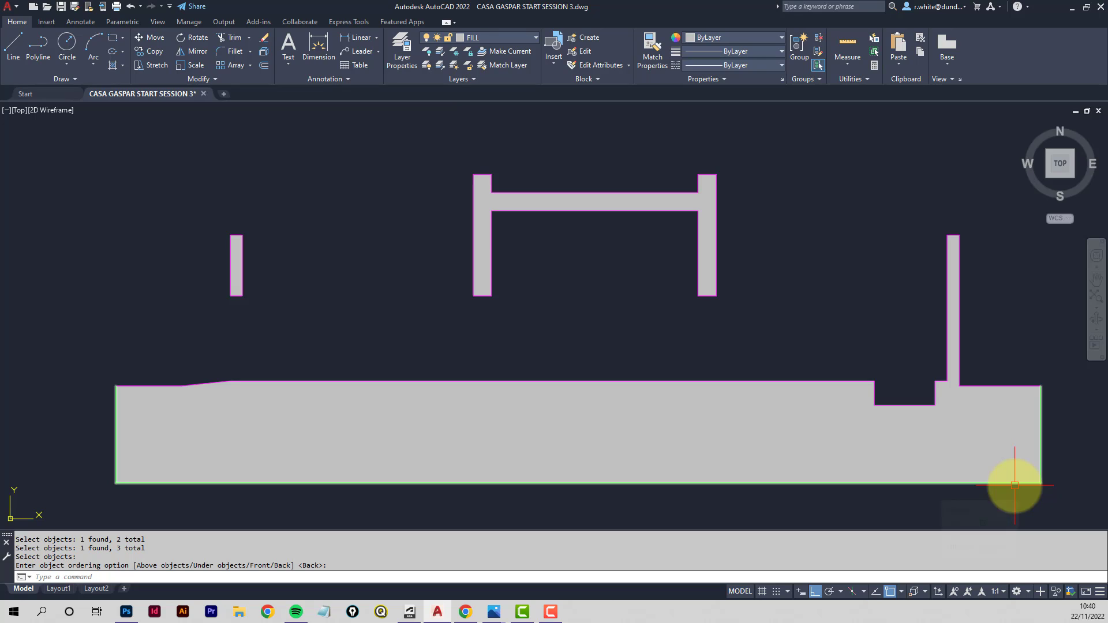
click(1015, 485)
key(Delete)
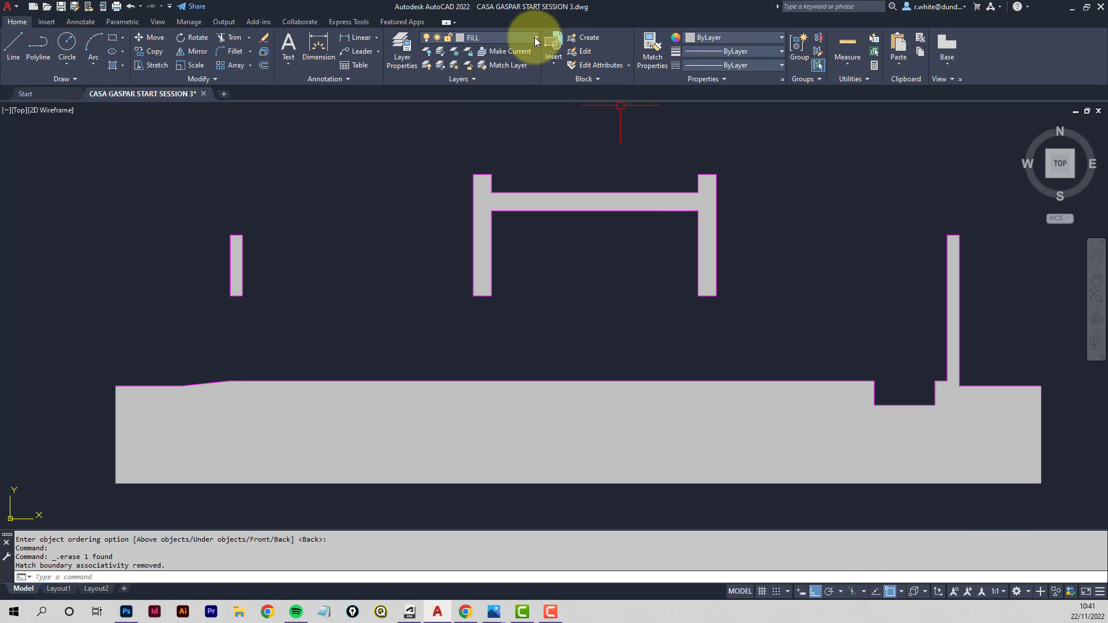
- Turn on the SECTION_BACKGROUND, SECTION_HIDDEN and SECTION_MEDIUM layers
click(536, 38)
click(429, 177)
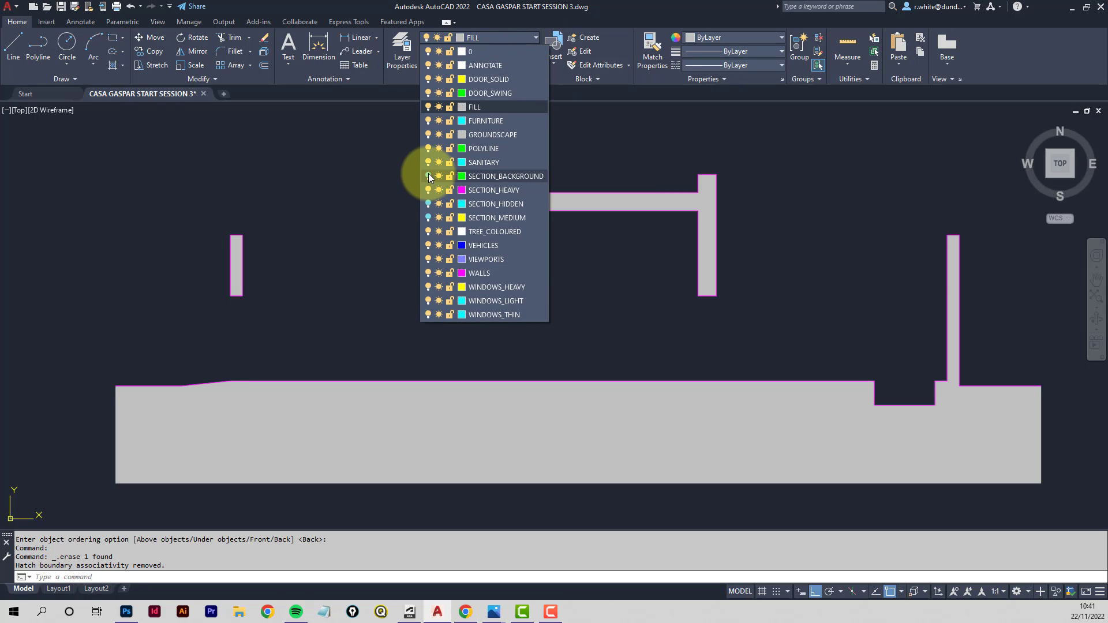
click(428, 204)
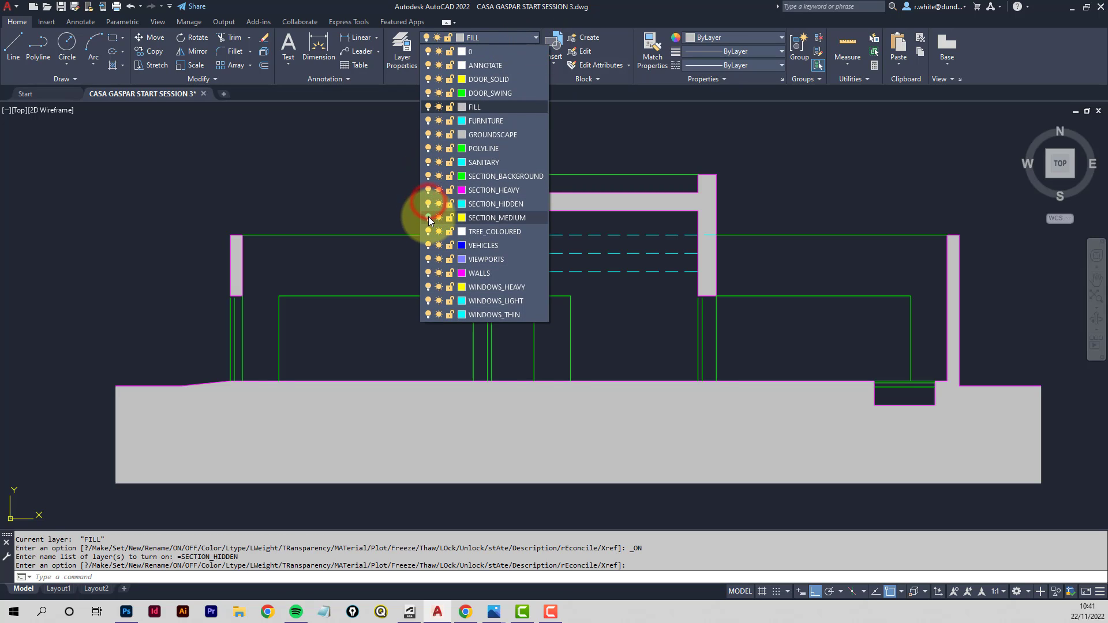
click(428, 219)
click(312, 178)
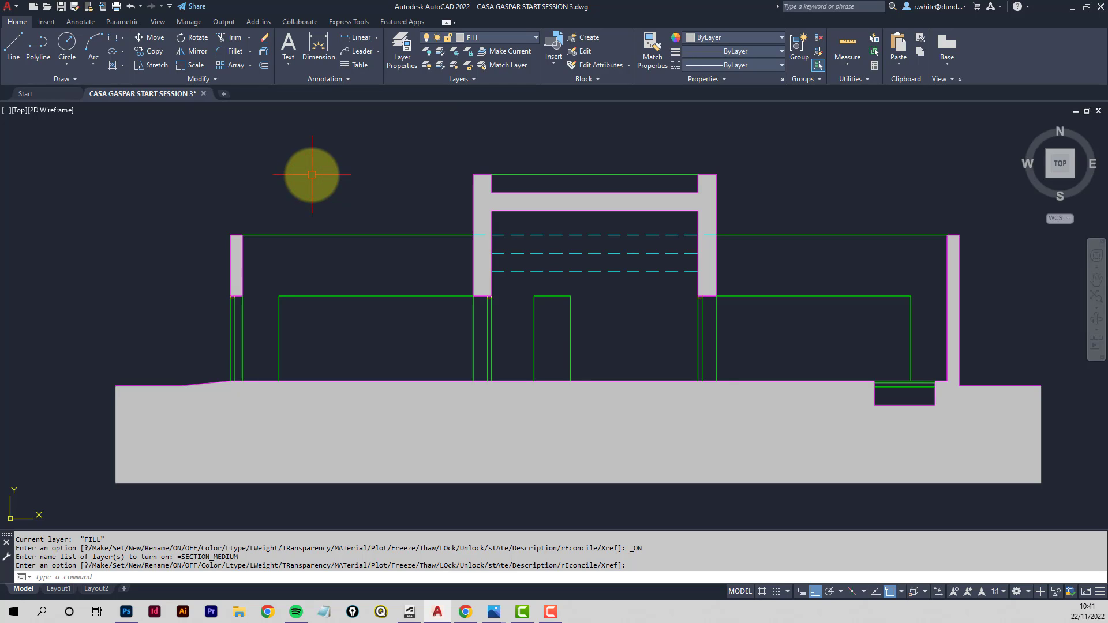
middle_drag(335, 179, 312, 178)
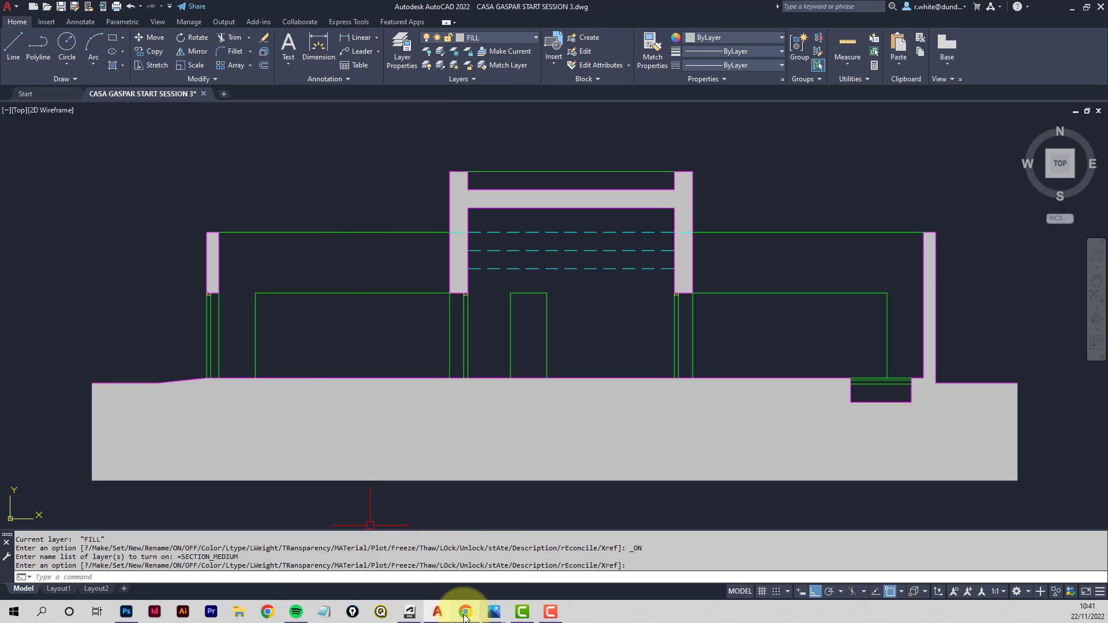
- Switch to the course page in the browser and read the instructions for adding the section entourage
click(465, 613)
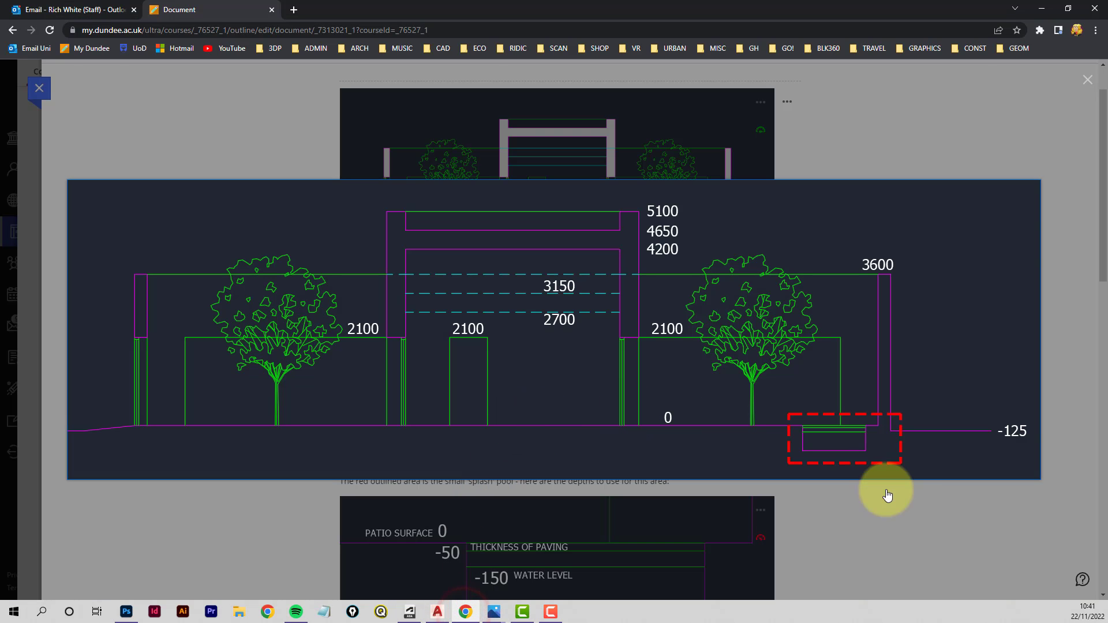
click(1088, 81)
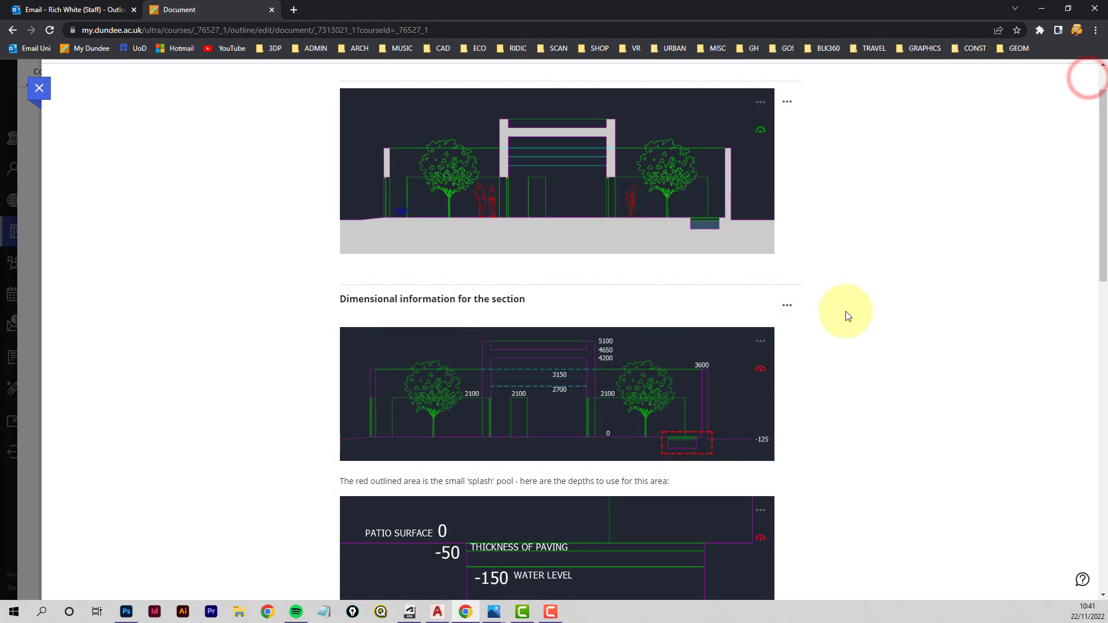
scroll(846, 310, down, 5)
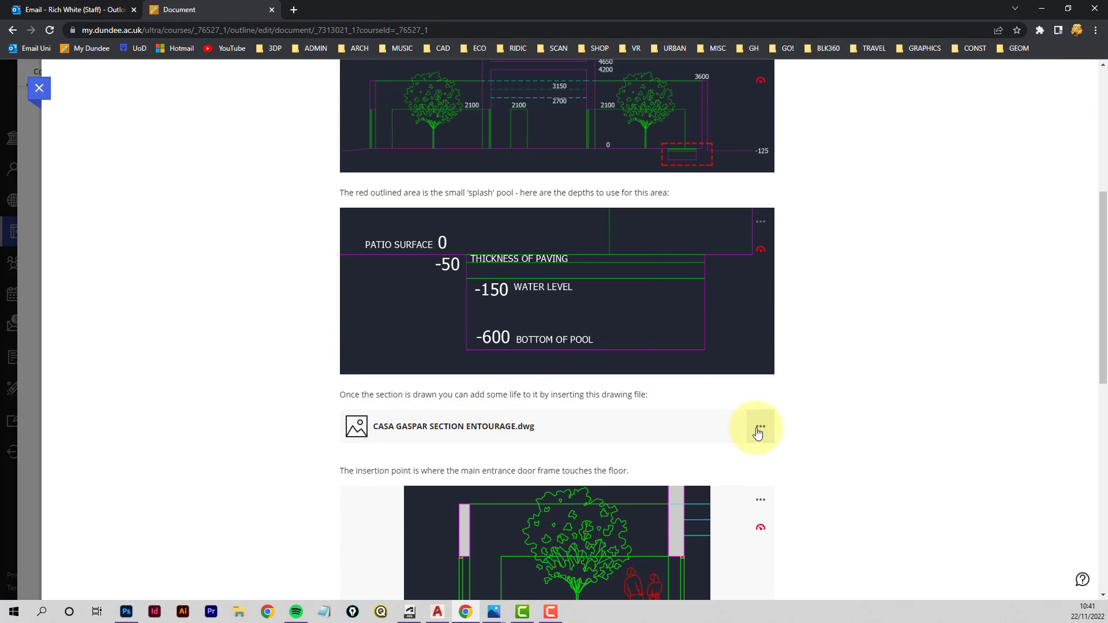
scroll(780, 421, down, 3)
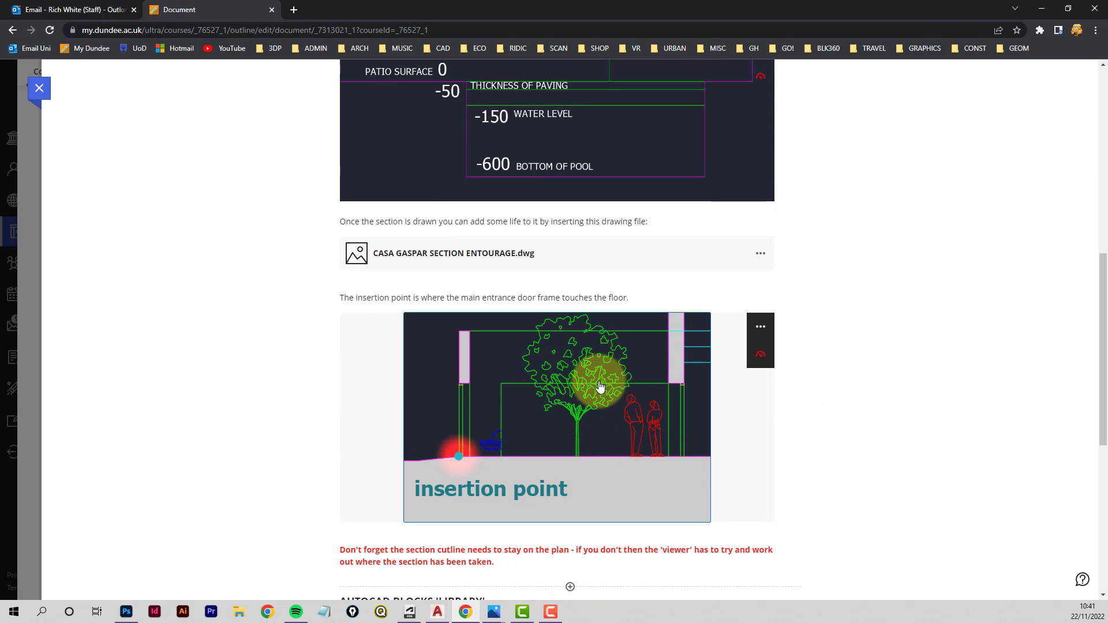
scroll(870, 401, down, 6)
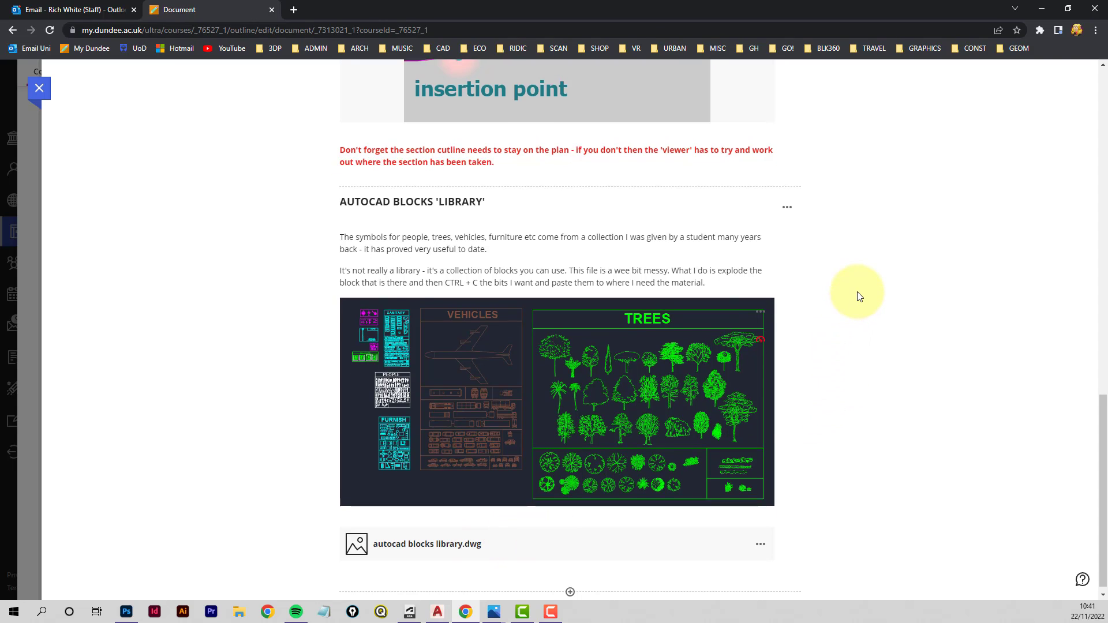
scroll(858, 296, up, 6)
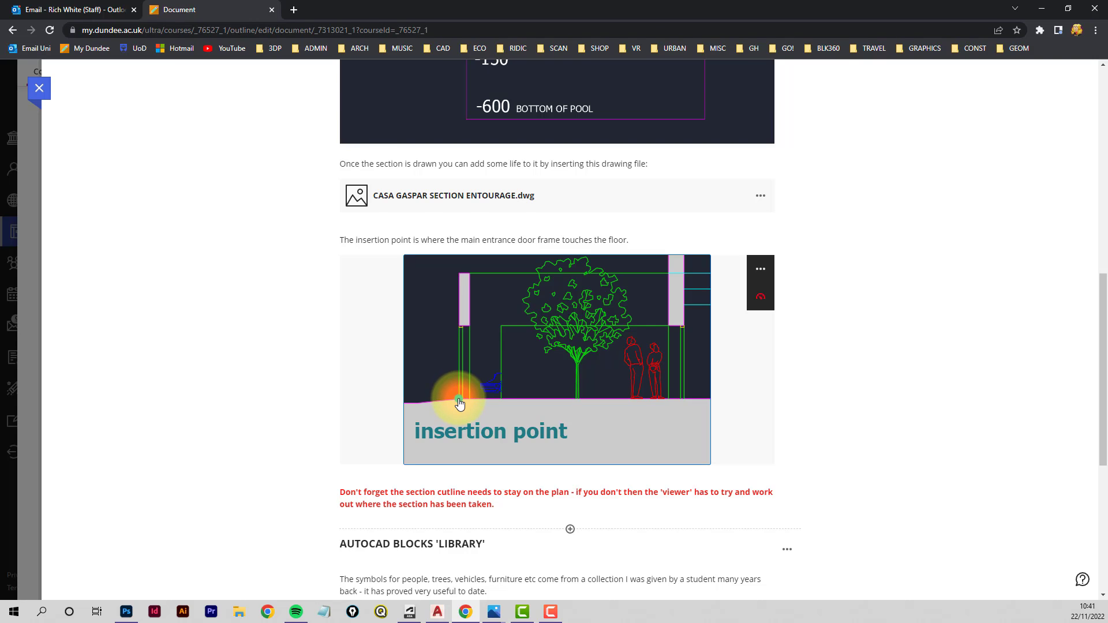
scroll(886, 327, up, 2)
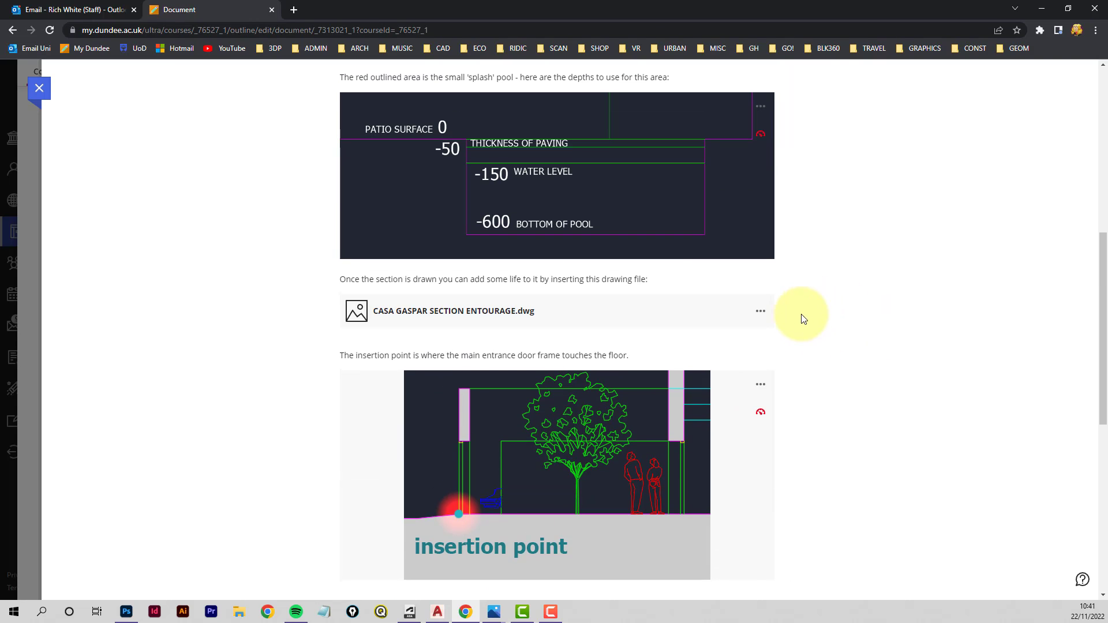
- Download the CASA GASPAR SECTION ENTOURAGE.dwg file from the course page
click(761, 313)
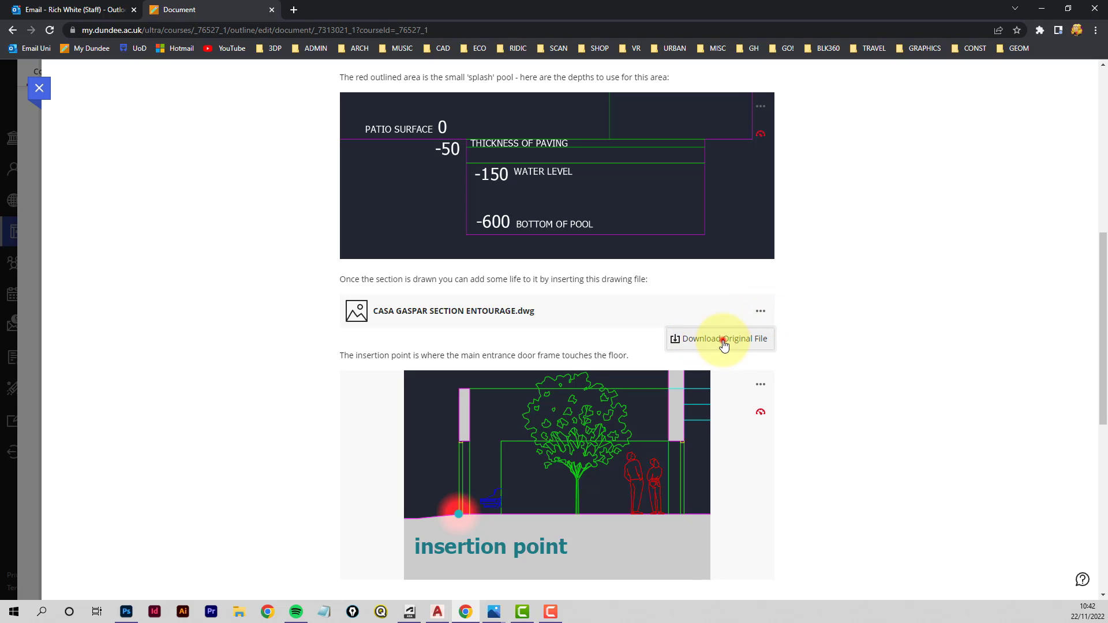
click(723, 341)
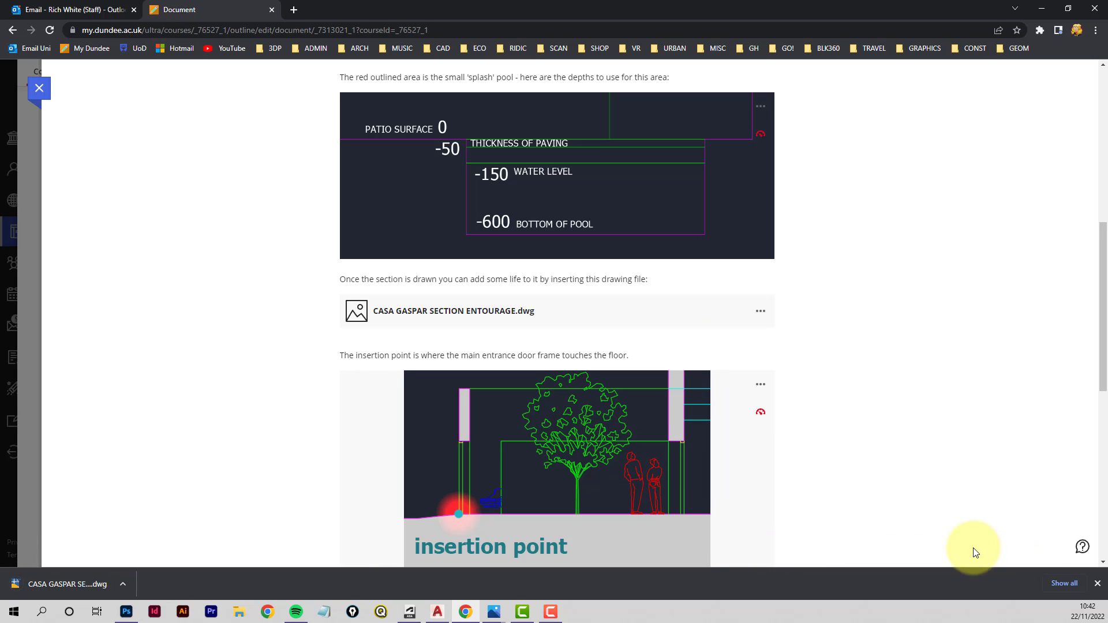
click(1098, 586)
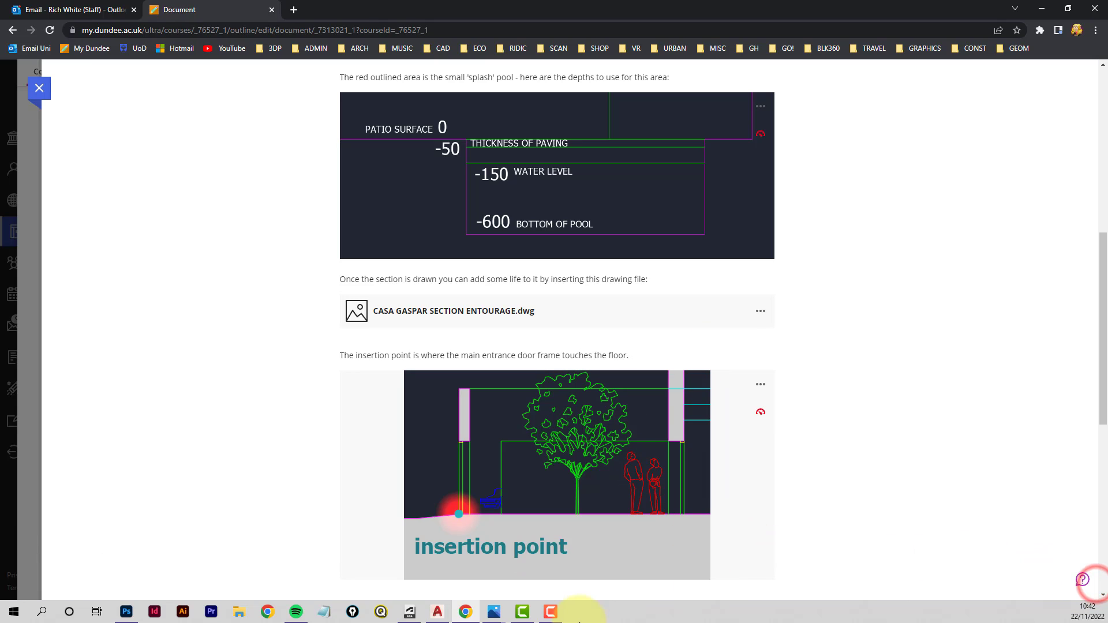
- Return to the drawing and open the Blocks from Libraries palette for inserting blocks
click(438, 614)
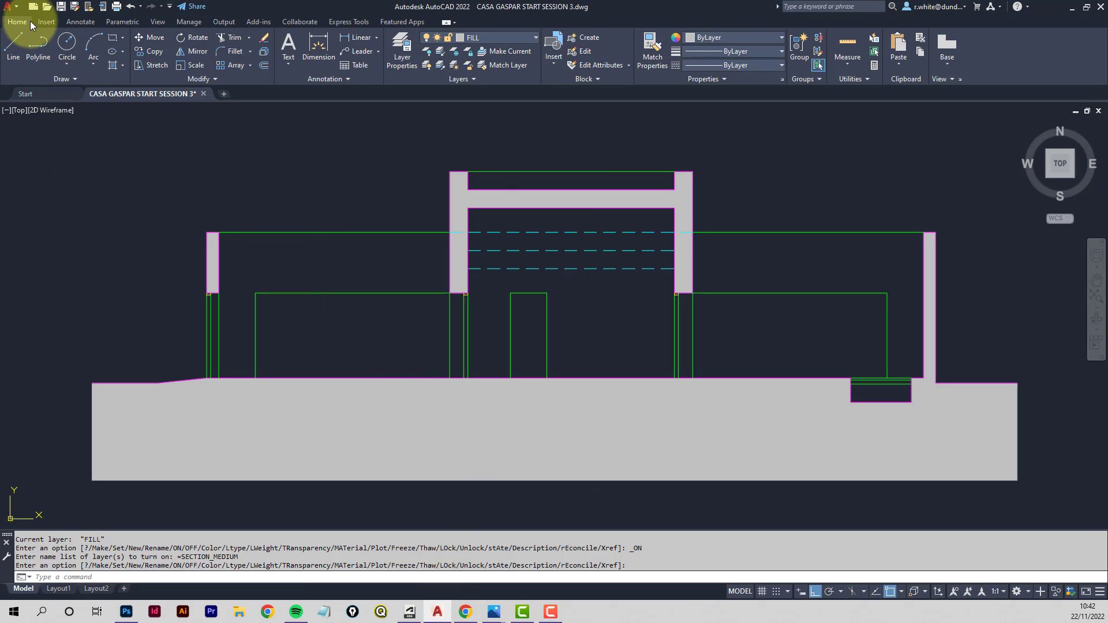
click(48, 22)
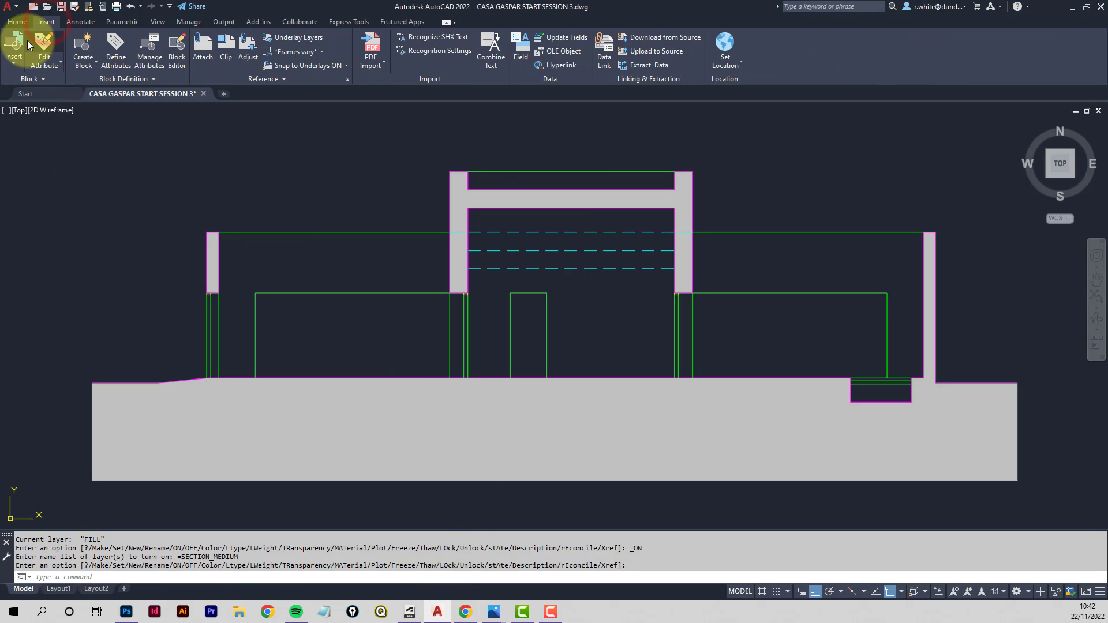
click(15, 56)
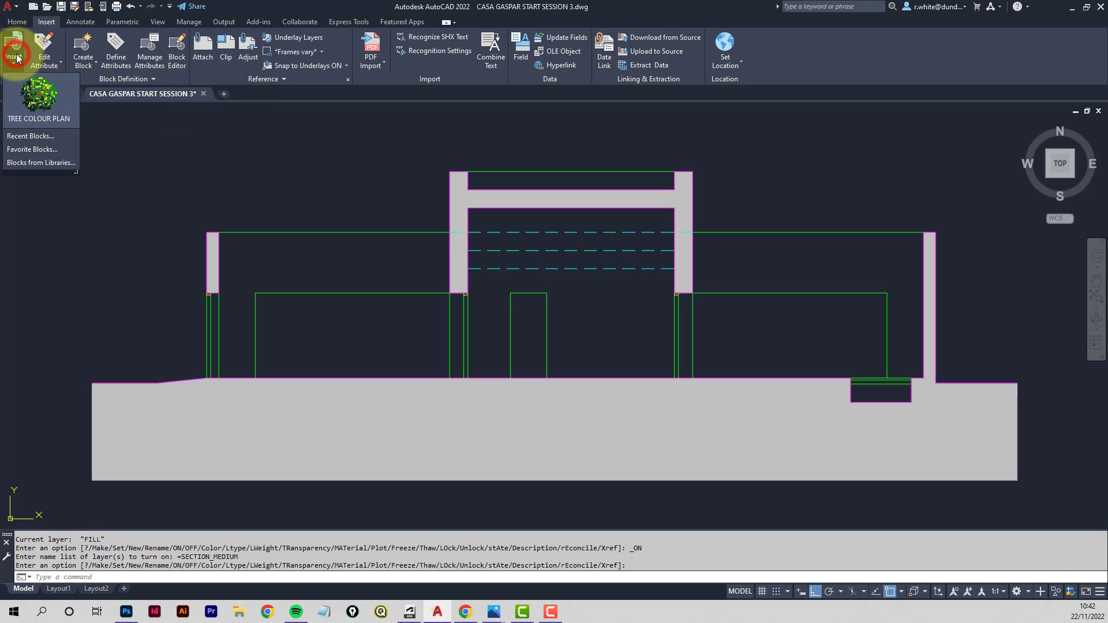
click(50, 163)
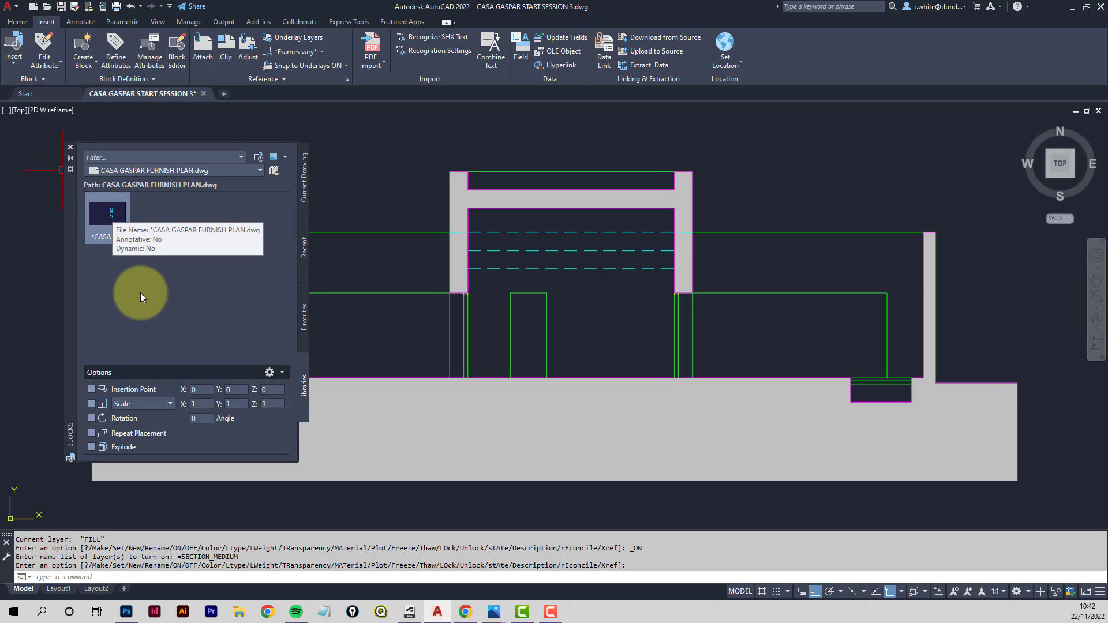
- Load CASA GASPAR SECTION ENTOURAGE.dwg from the Downloads folder as the block library
click(274, 170)
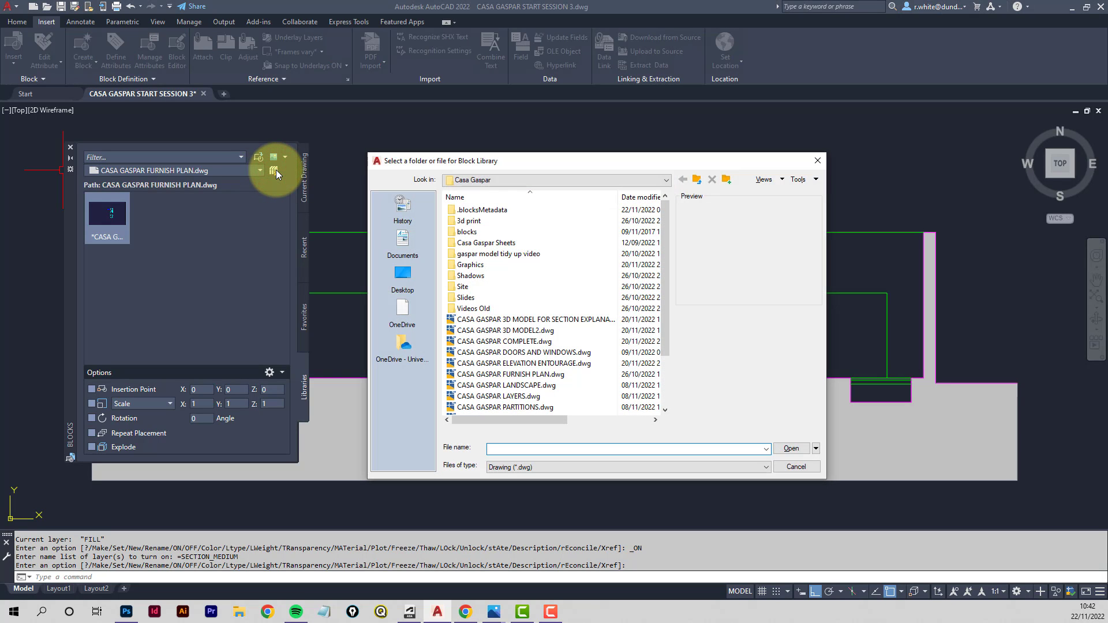
click(501, 184)
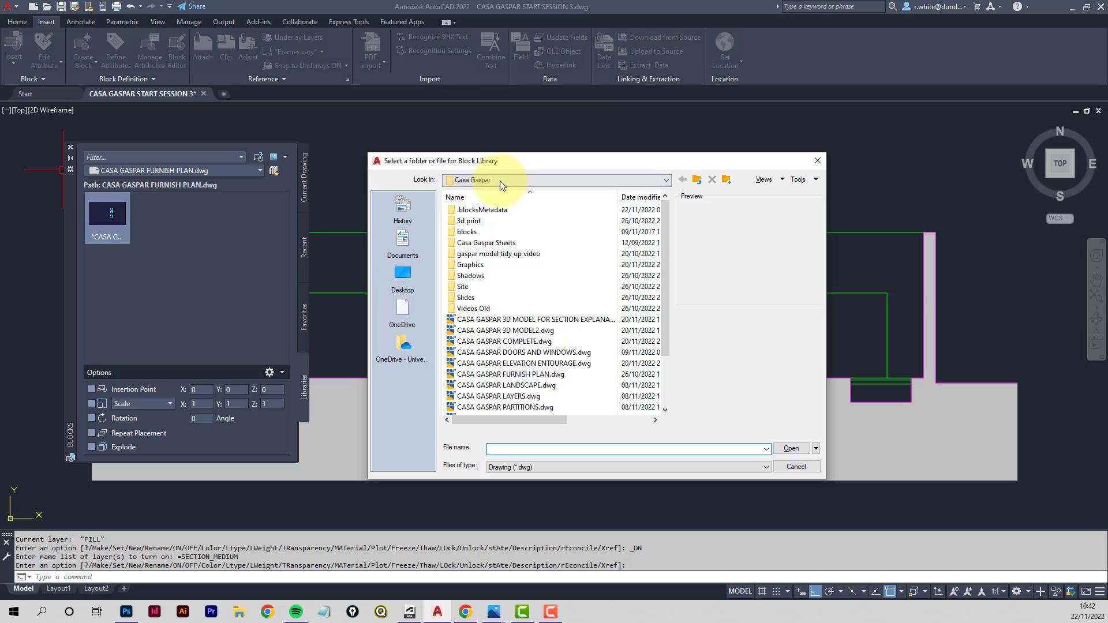
scroll(486, 220, up, 2)
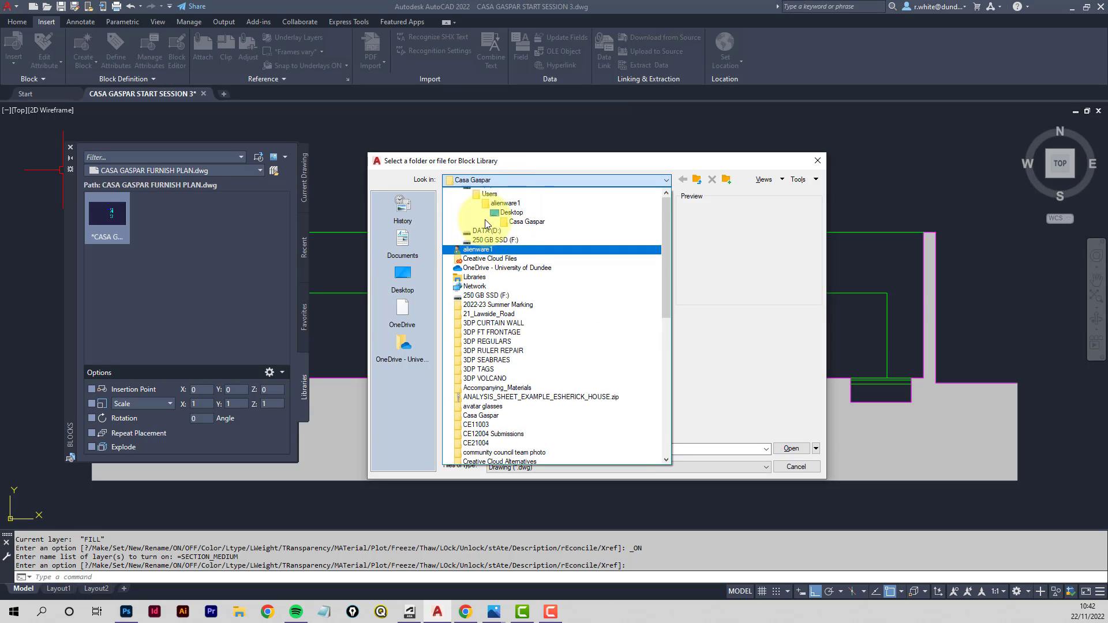
click(473, 201)
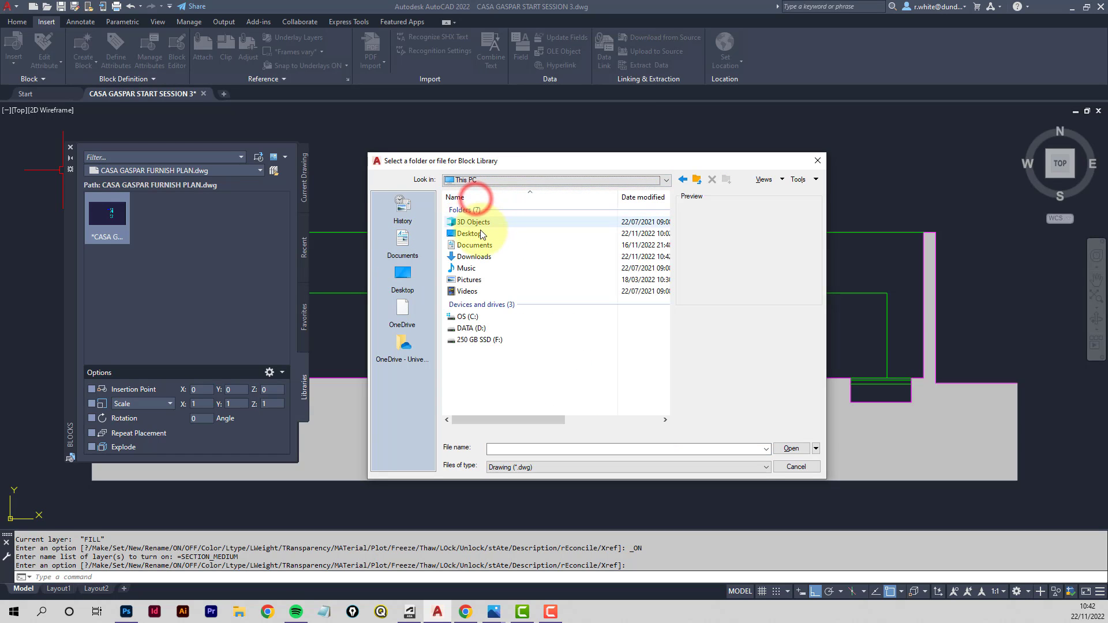
double_click(470, 258)
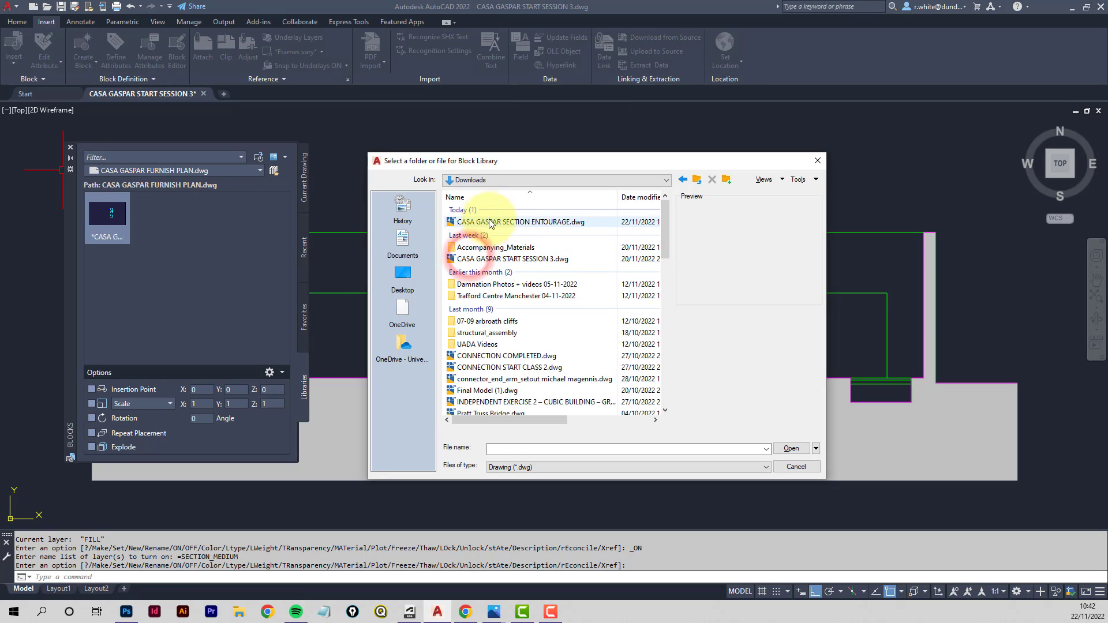
click(510, 225)
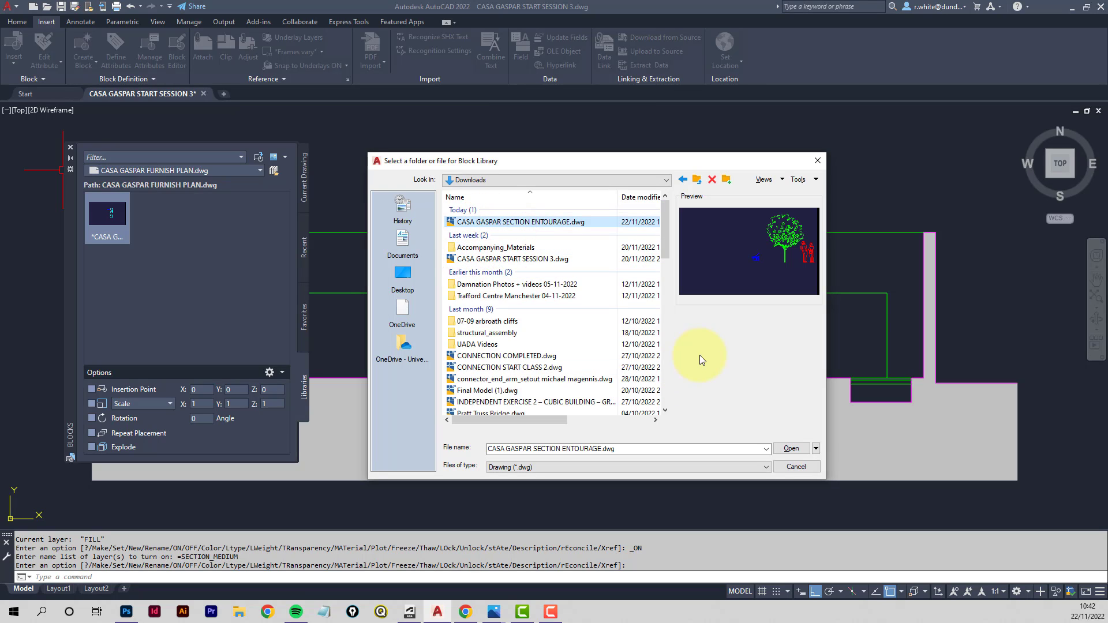
click(791, 448)
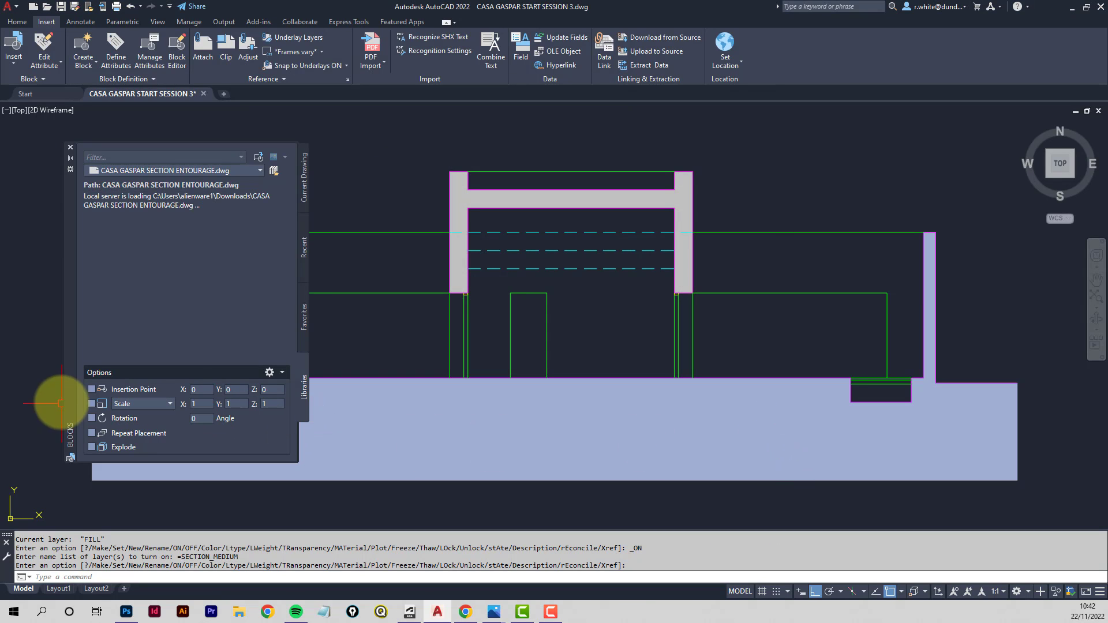
- Insert the entourage block exploded, placing it at the left end of the ground line, and close the blocks palette
click(92, 390)
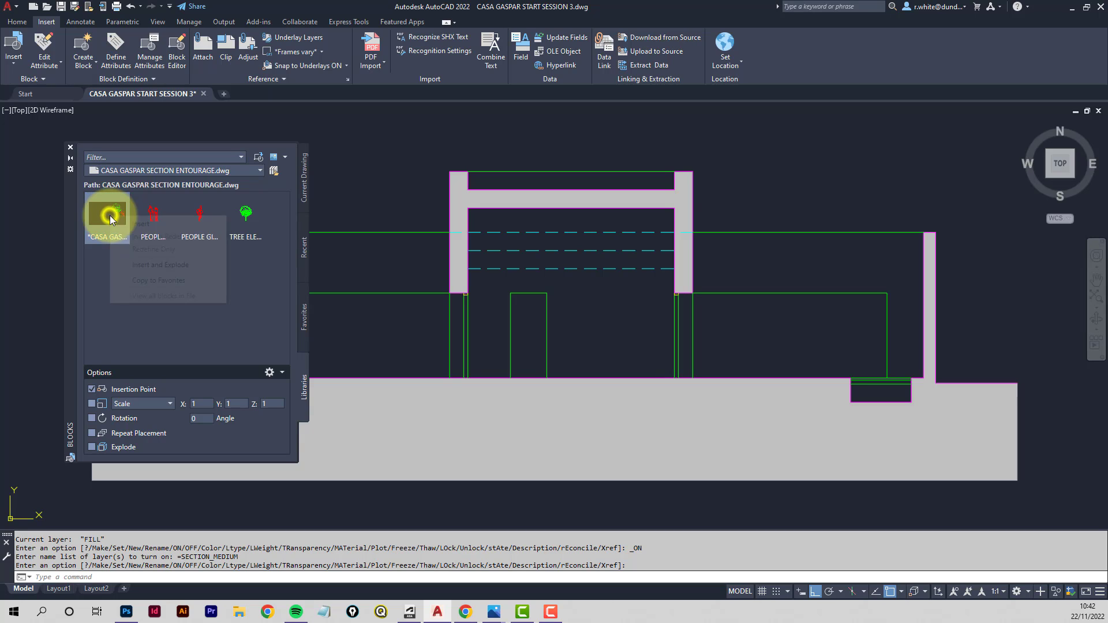
right_click(111, 217)
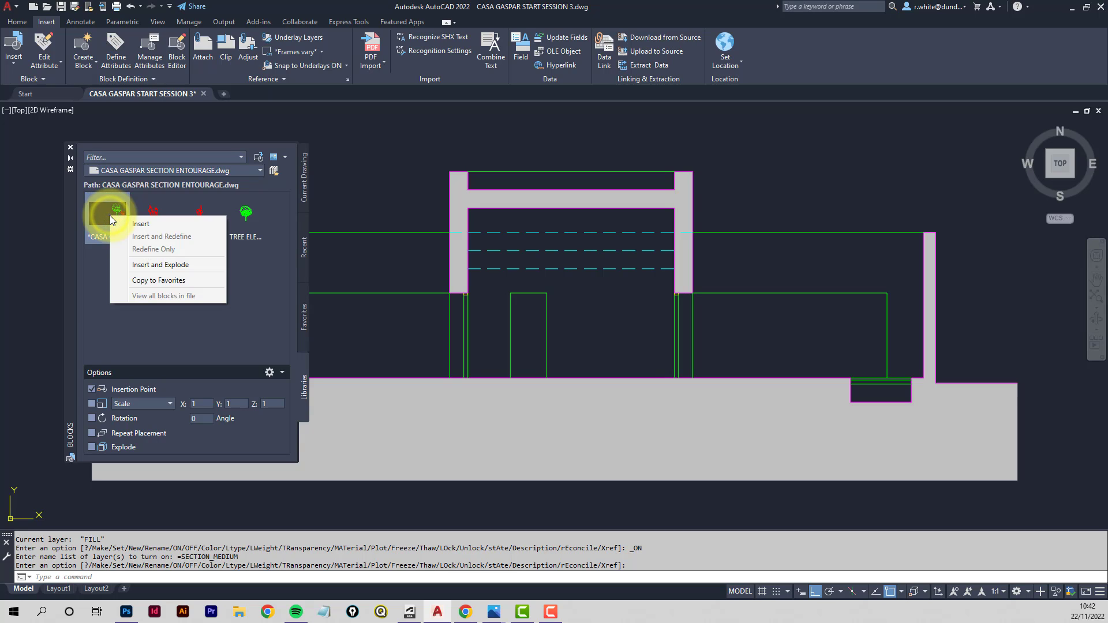
click(146, 266)
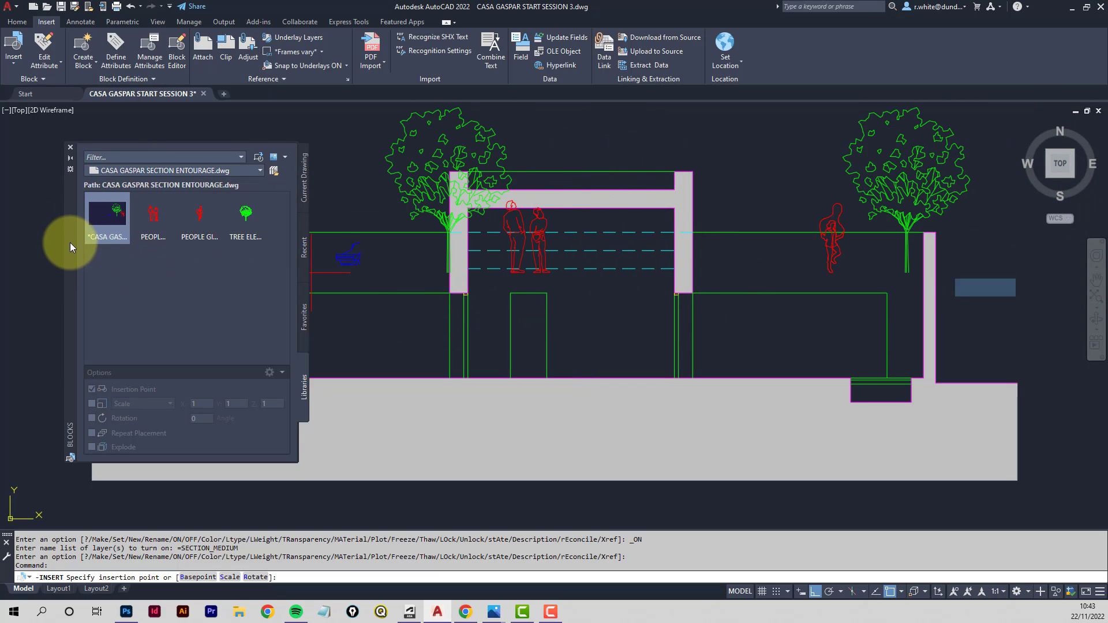
mouse_move(70, 242)
mouse_down()
mouse_move(204, 247)
mouse_move(573, 296)
mouse_up()
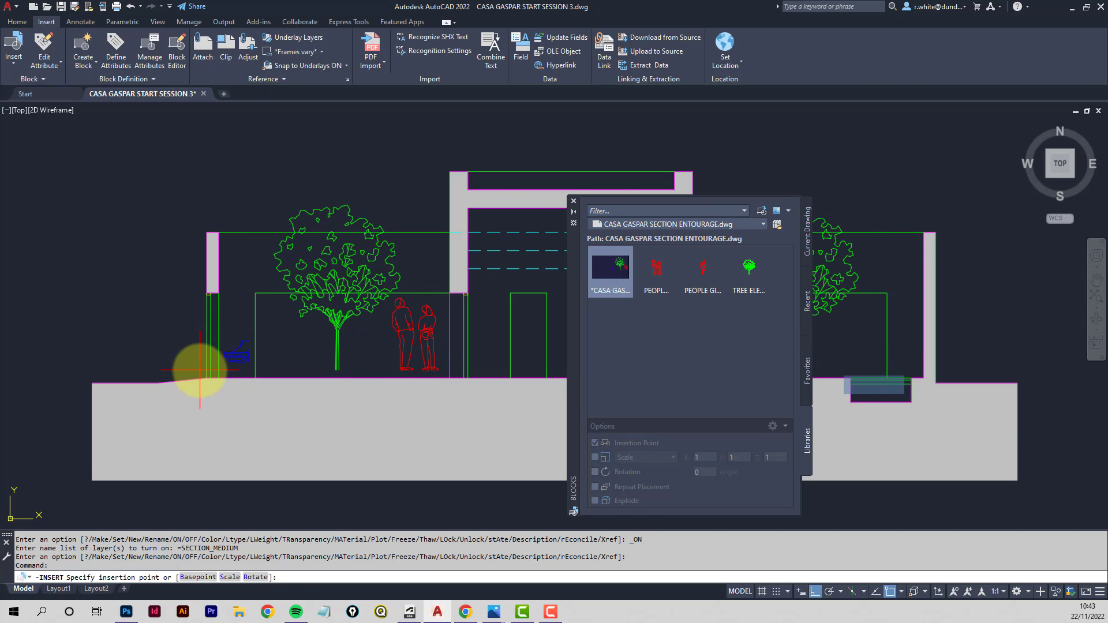
scroll(196, 378, up, 4)
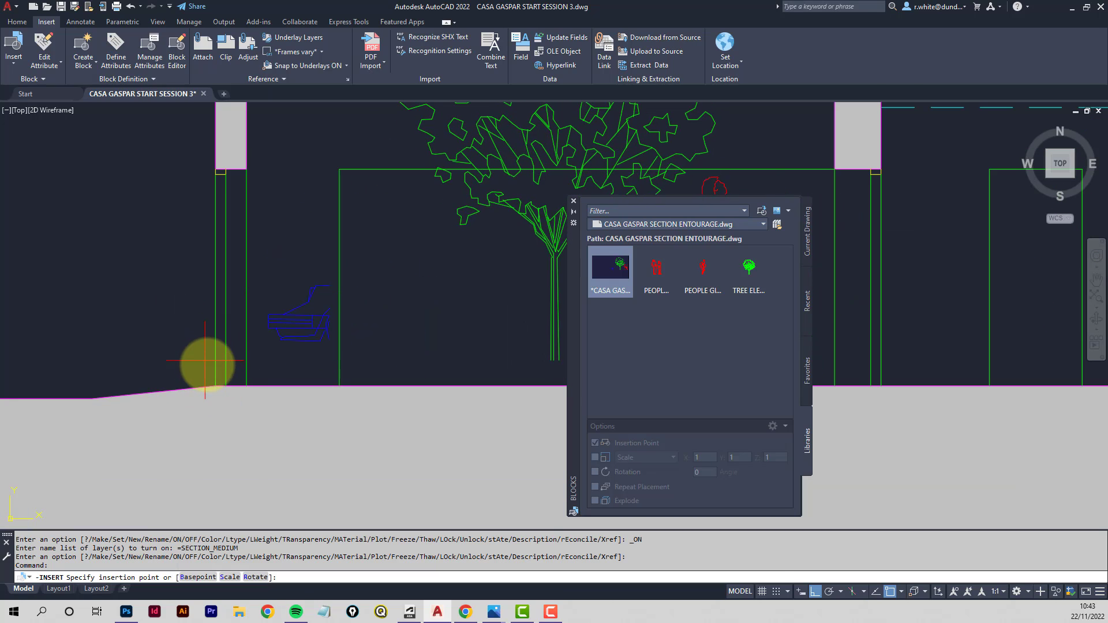
click(216, 384)
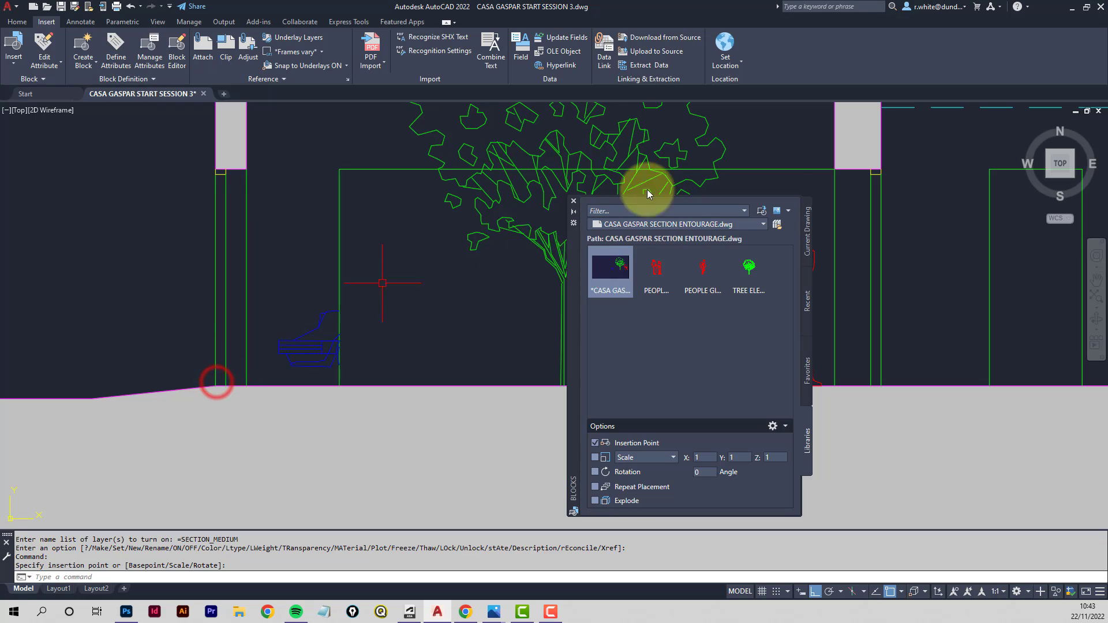
click(573, 203)
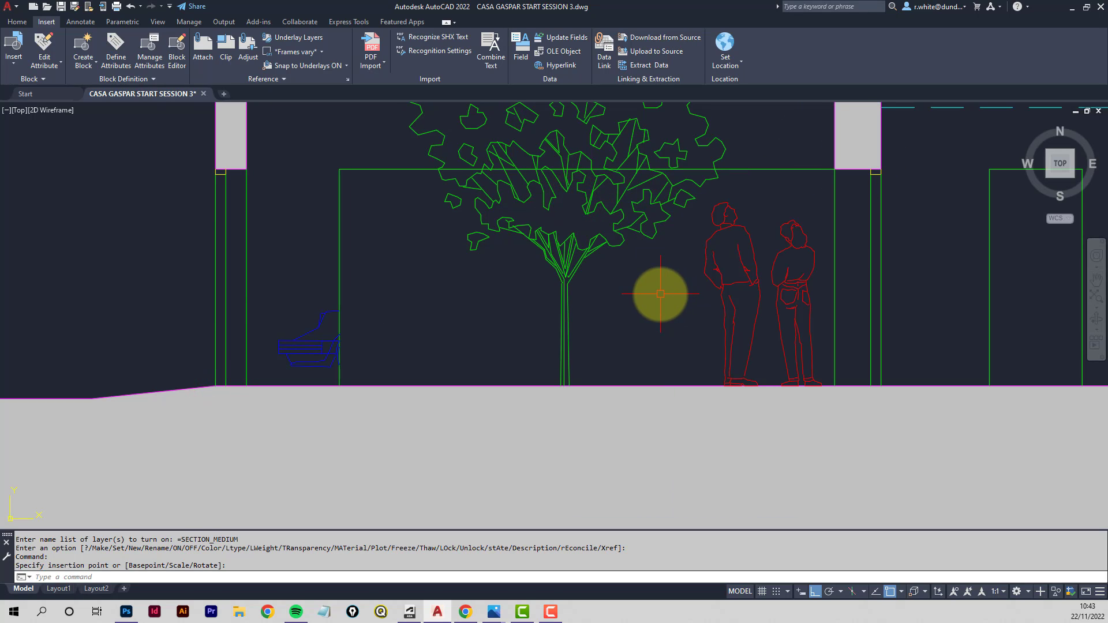
- Zoom around the section to inspect the inserted trees, people and car against the ground line
scroll(664, 292, down, 4)
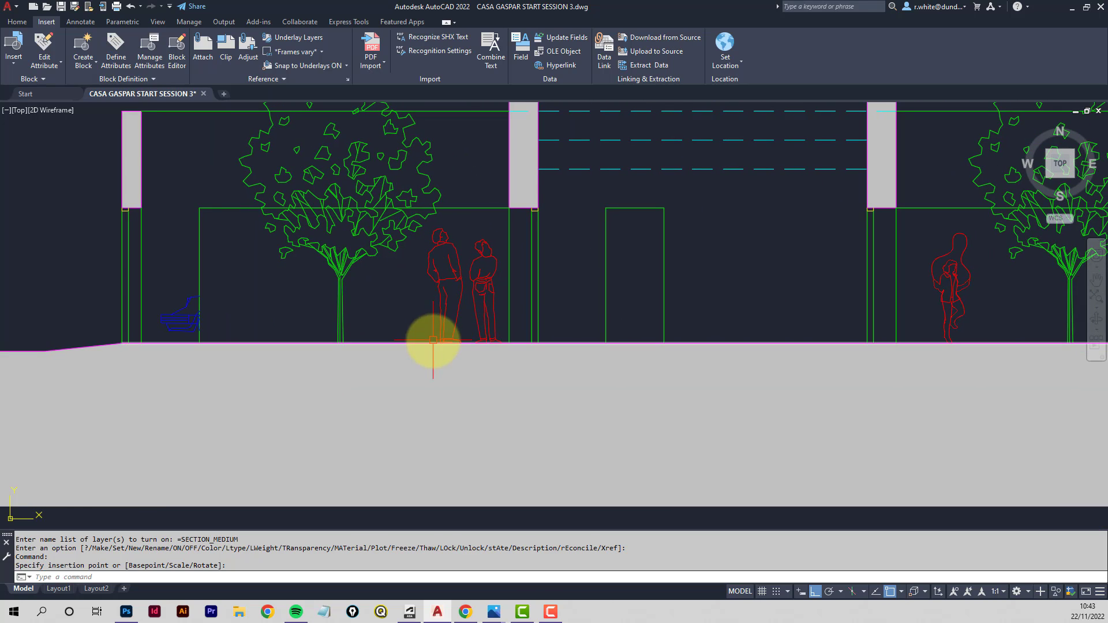
scroll(433, 346, up, 6)
scroll(454, 346, up, 2)
scroll(588, 272, up, 1)
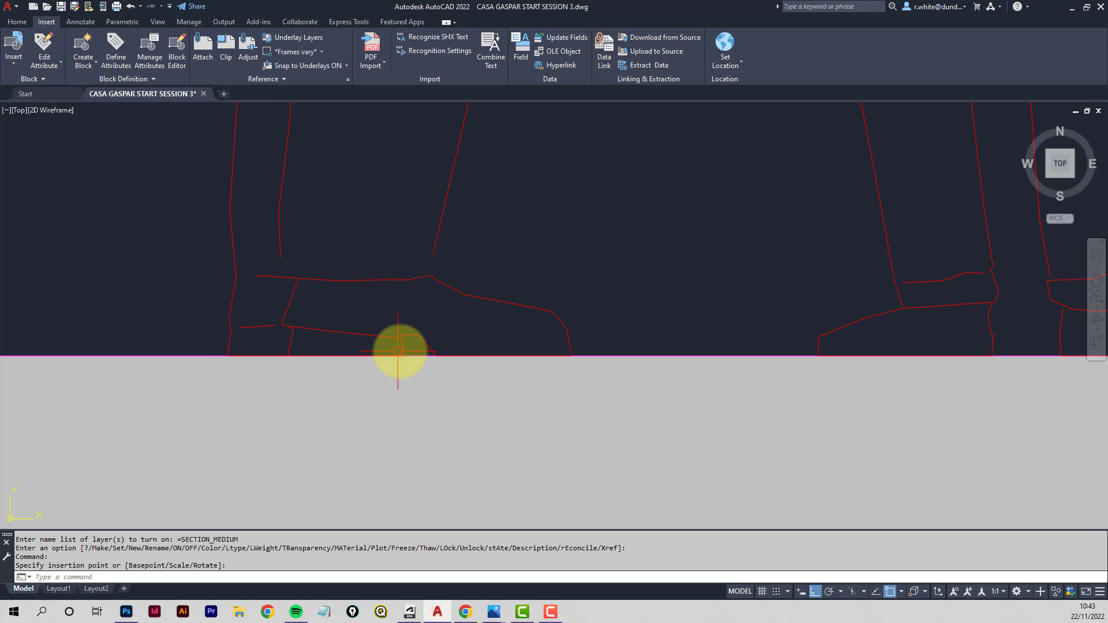
scroll(601, 261, down, 4)
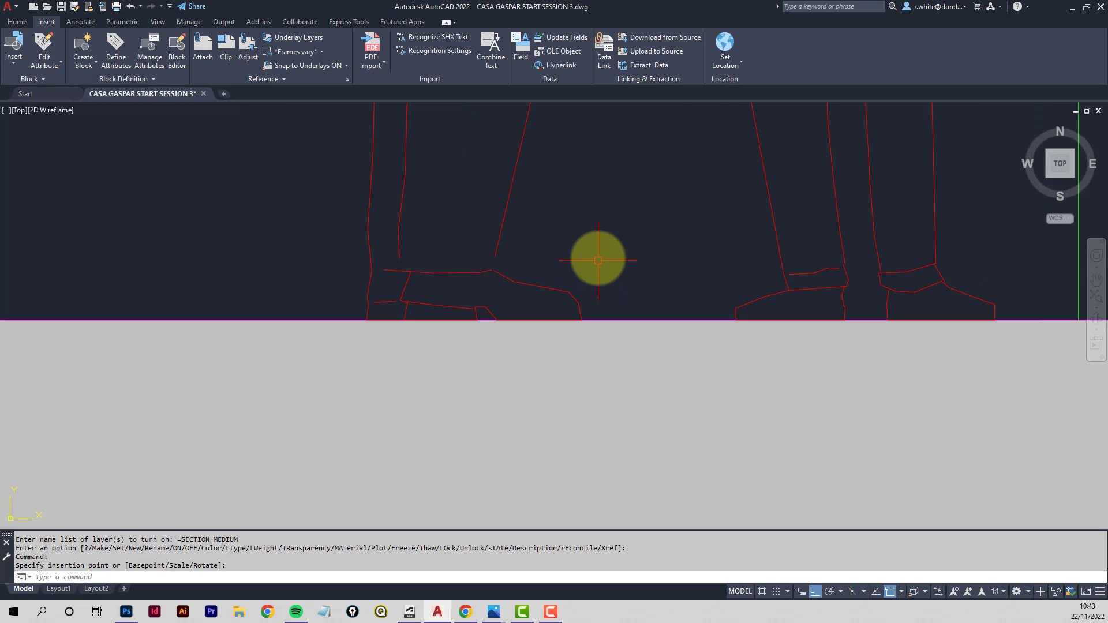
scroll(585, 214, down, 8)
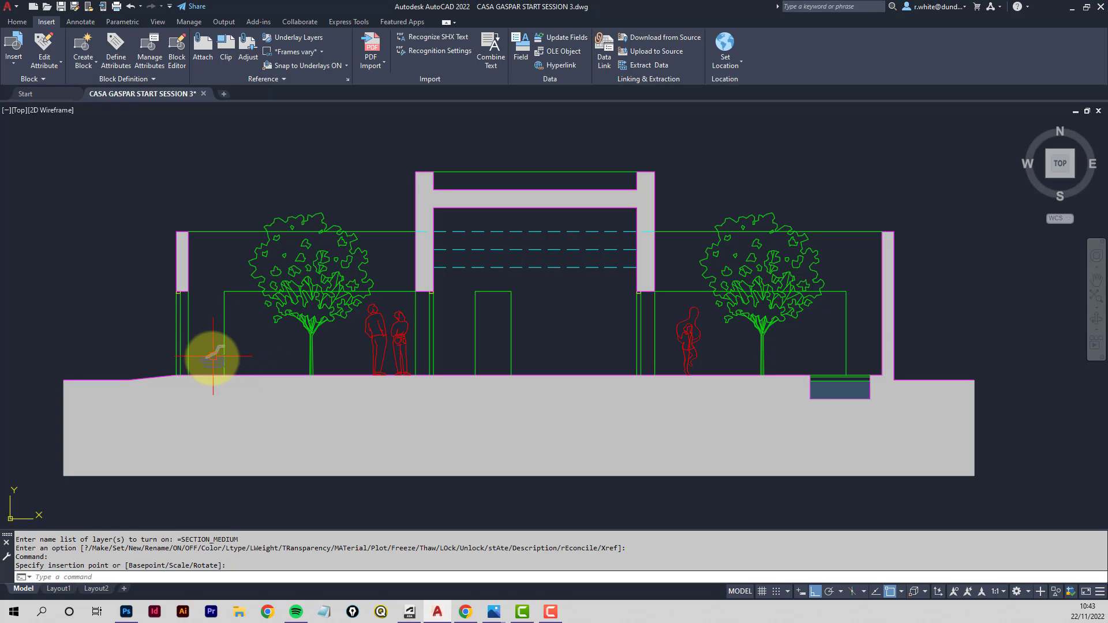
scroll(193, 370, up, 5)
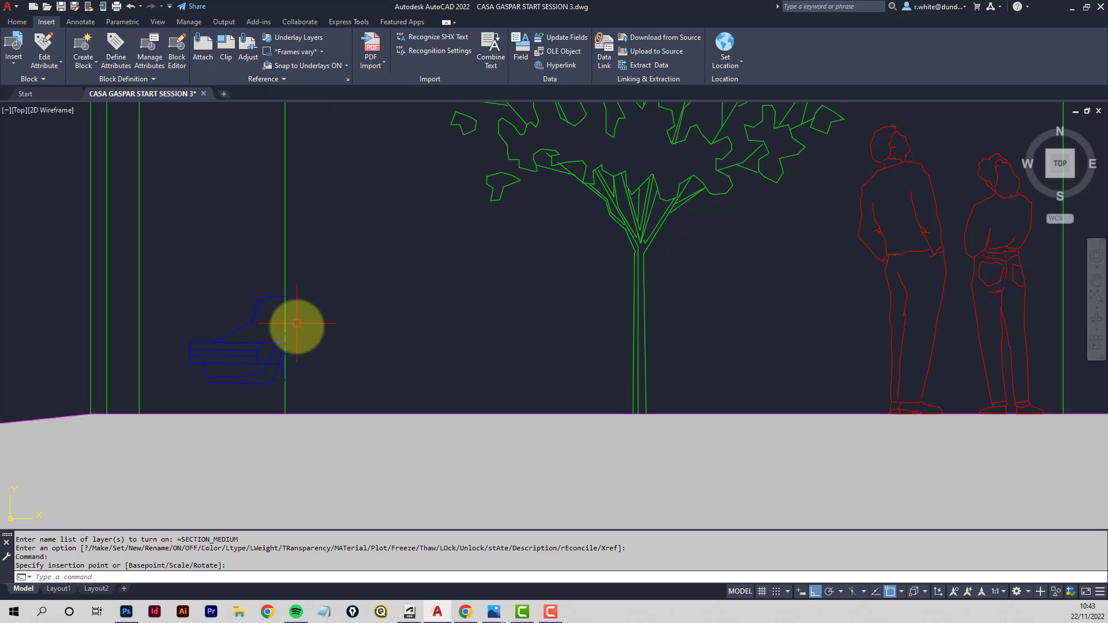
scroll(307, 322, down, 2)
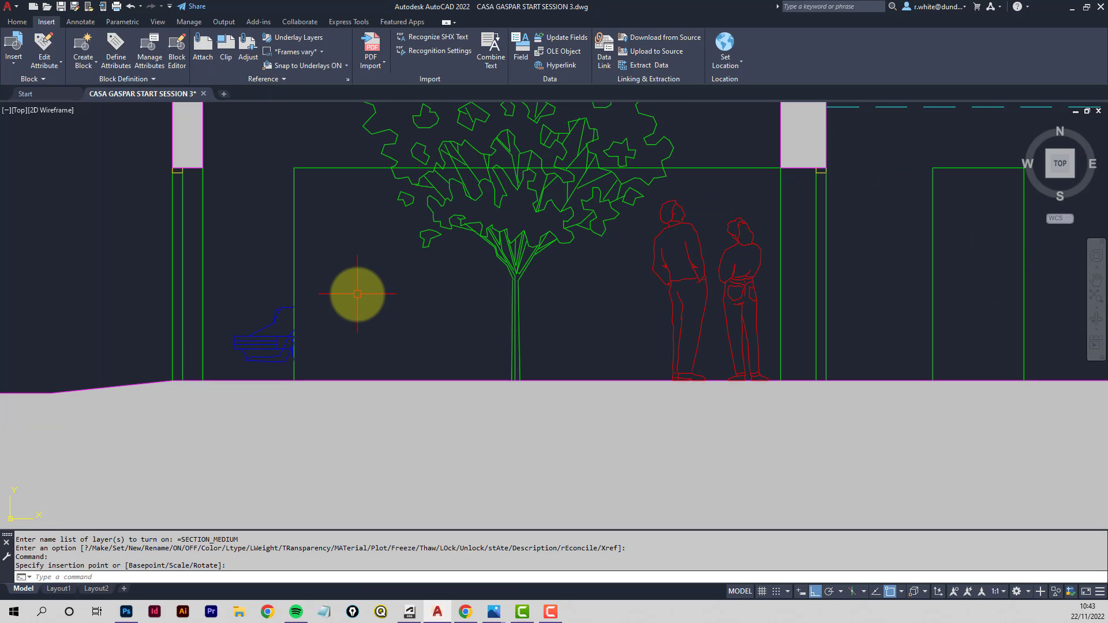
scroll(289, 320, up, 4)
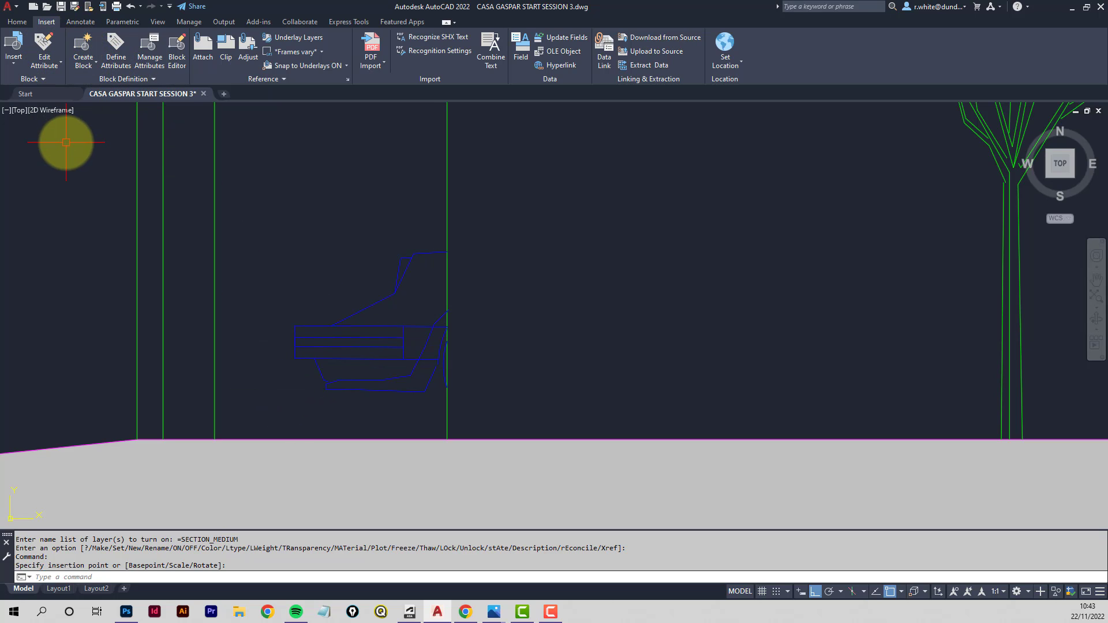
- Send the car's objects to the back with Draw Order
text(p)
key(Return)
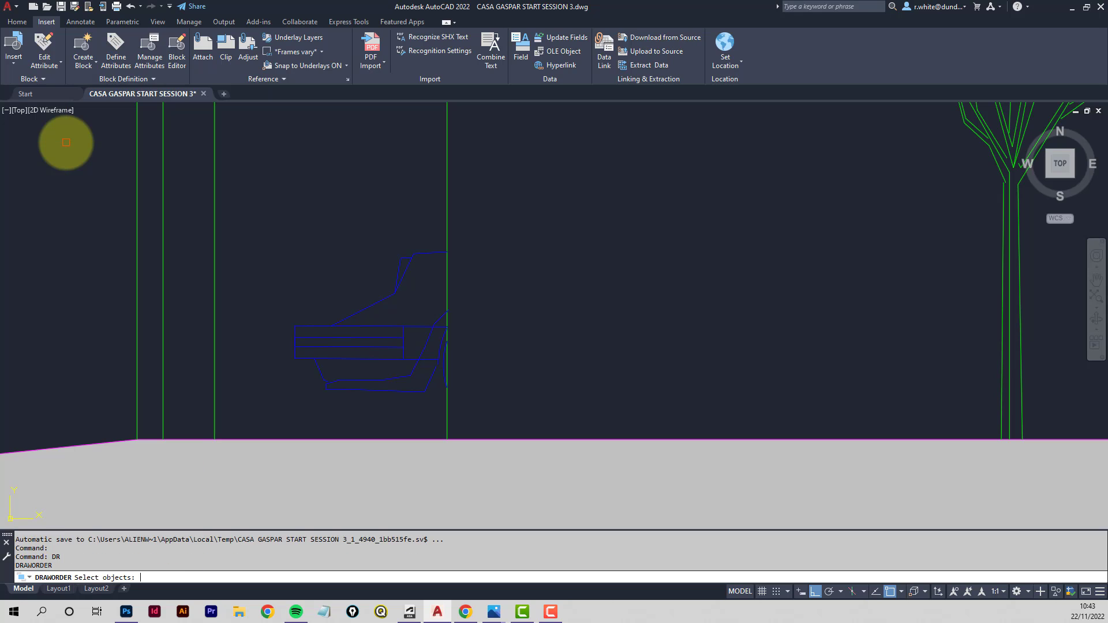
click(263, 208)
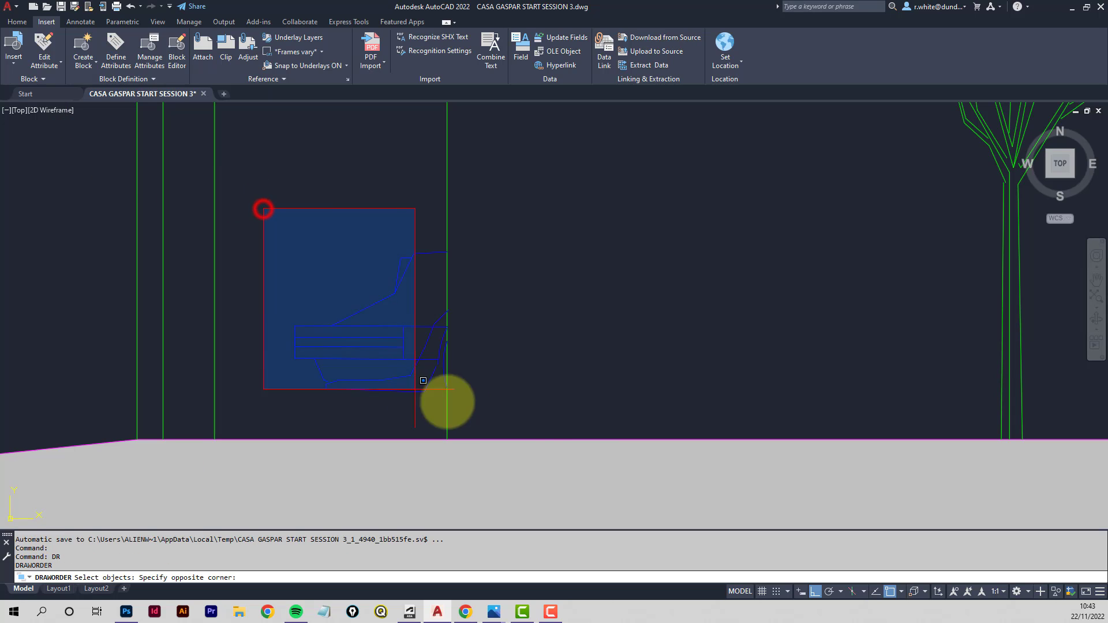
click(541, 418)
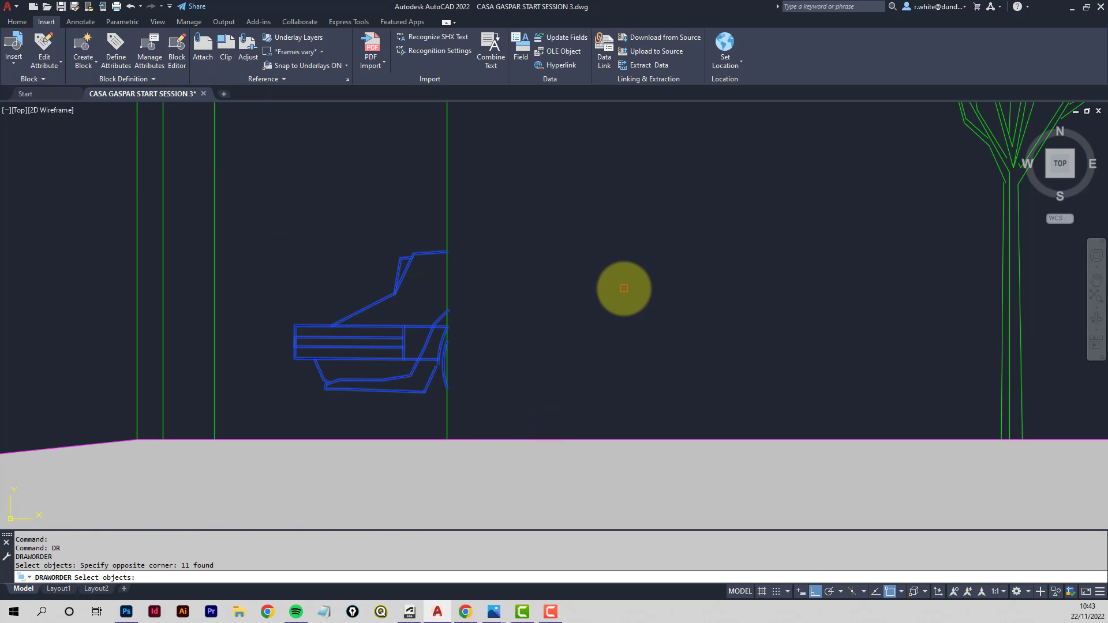
key(Return)
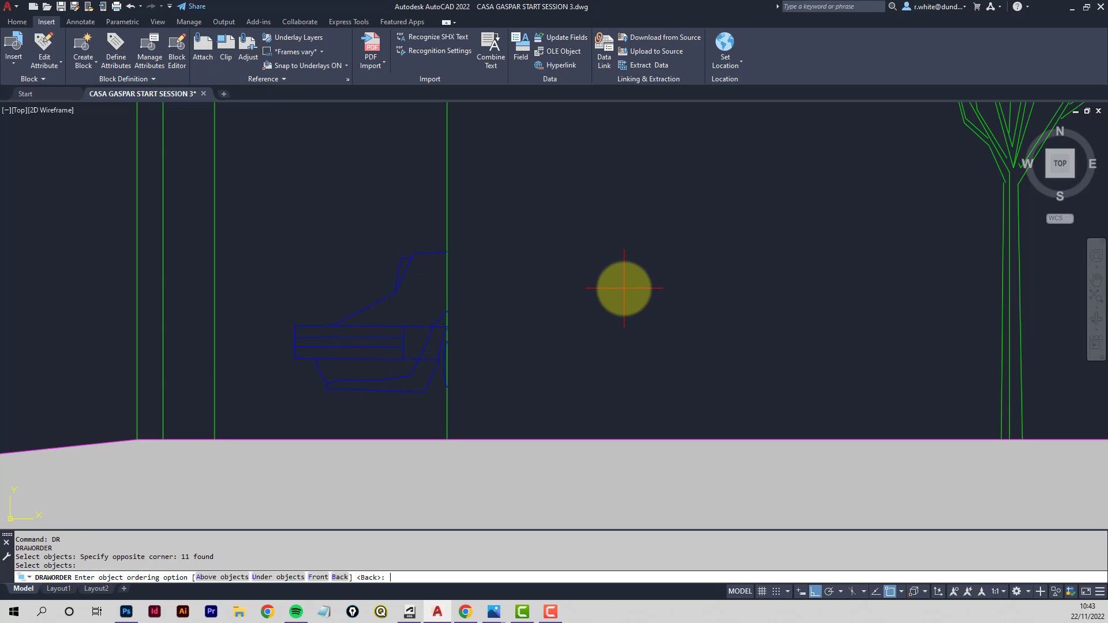
key(Return)
- Trim the background elevation lines where they overlap the car
scroll(461, 329, up, 3)
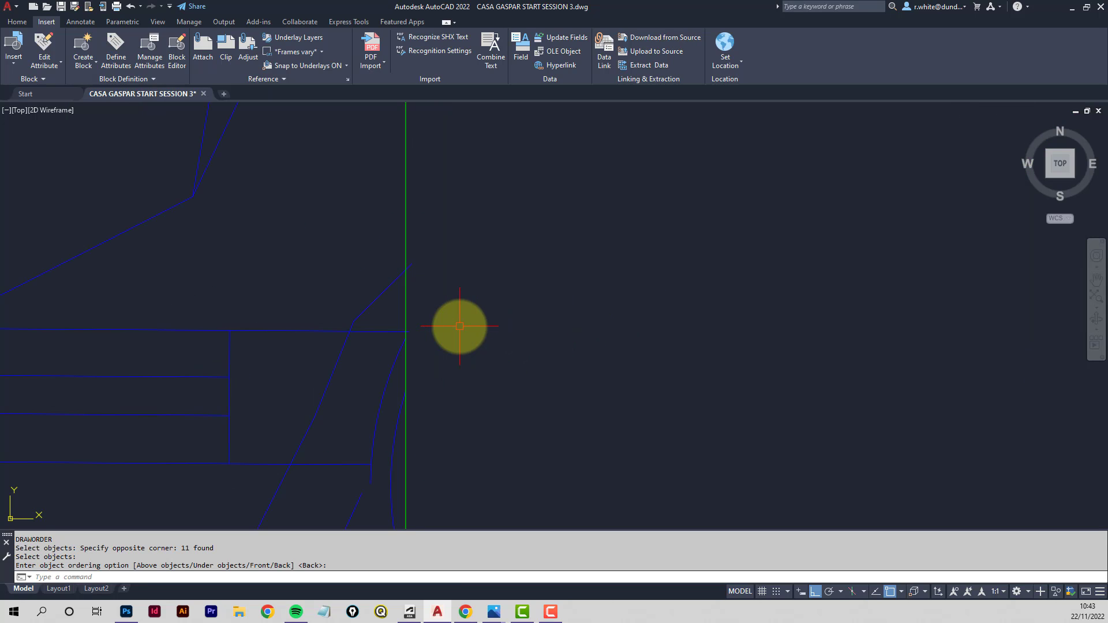
scroll(408, 273, up, 1)
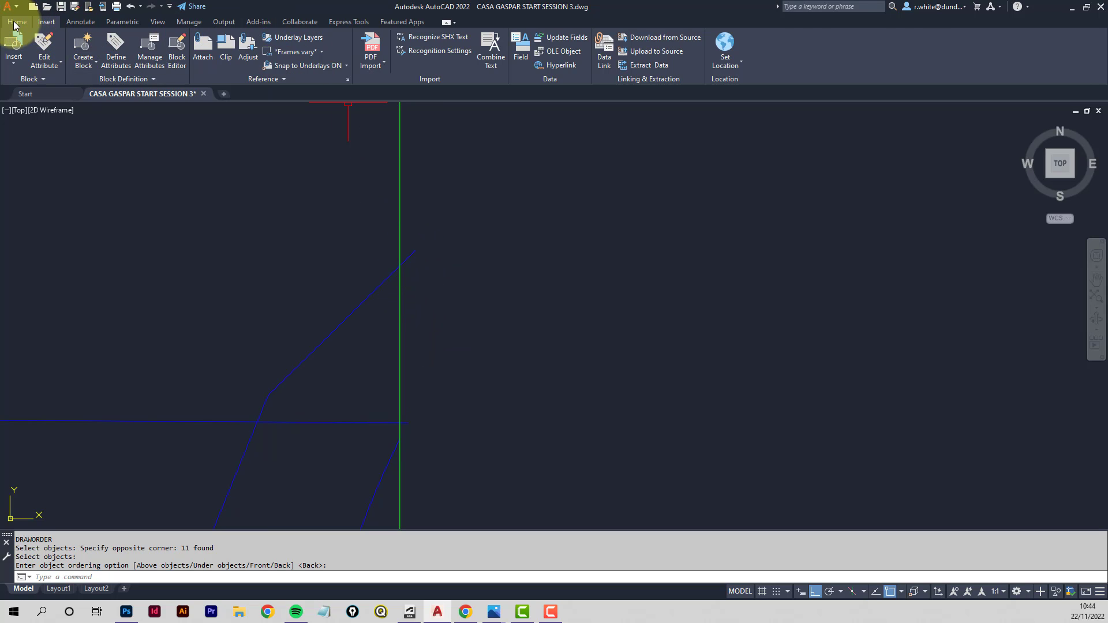
click(16, 22)
click(238, 39)
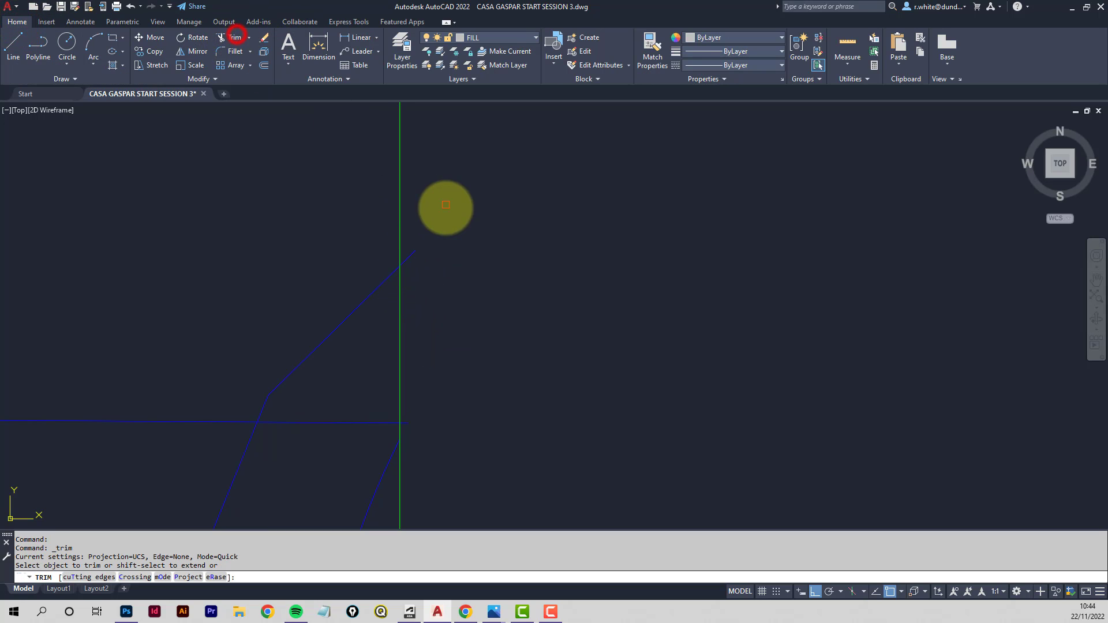
click(411, 256)
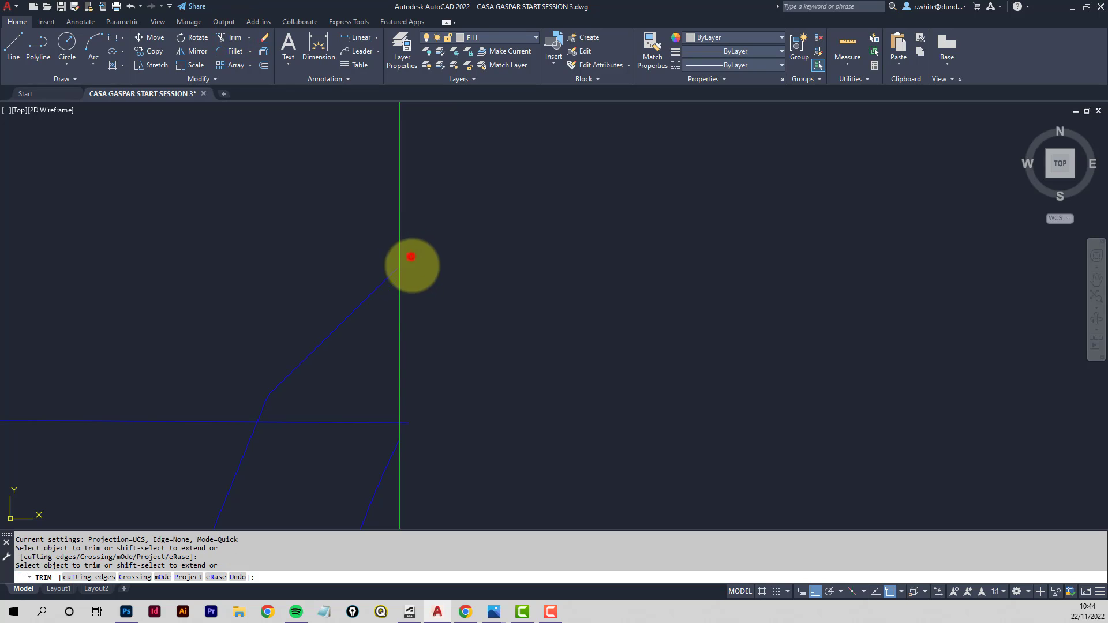
click(410, 423)
scroll(454, 388, down, 3)
middle_drag(455, 389, 452, 276)
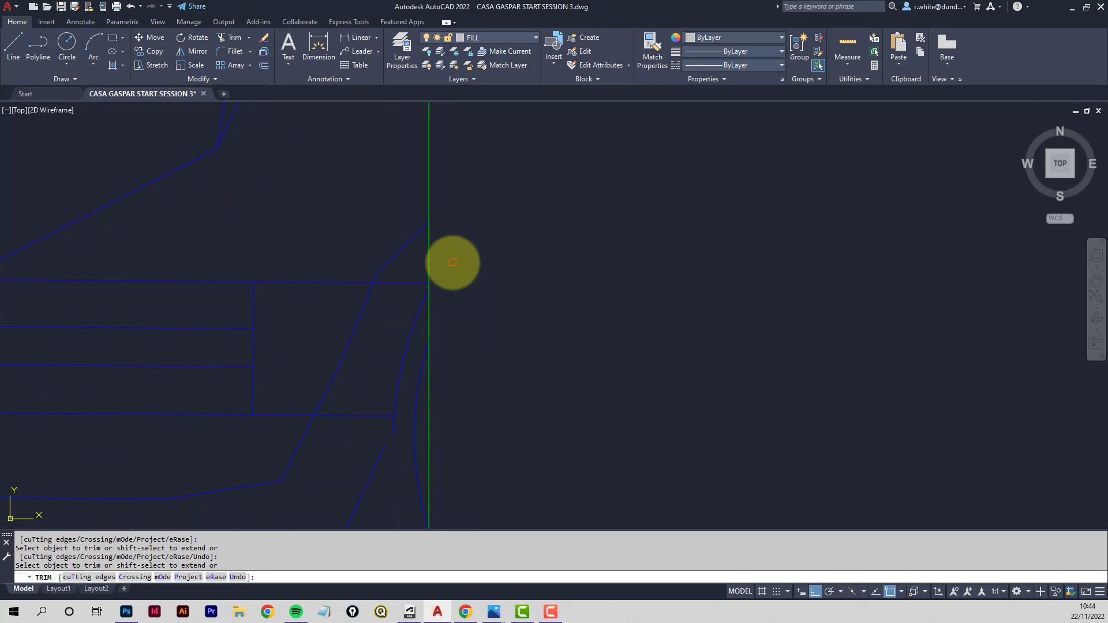
scroll(488, 218, down, 4)
middle_drag(488, 198, 445, 272)
scroll(445, 271, down, 2)
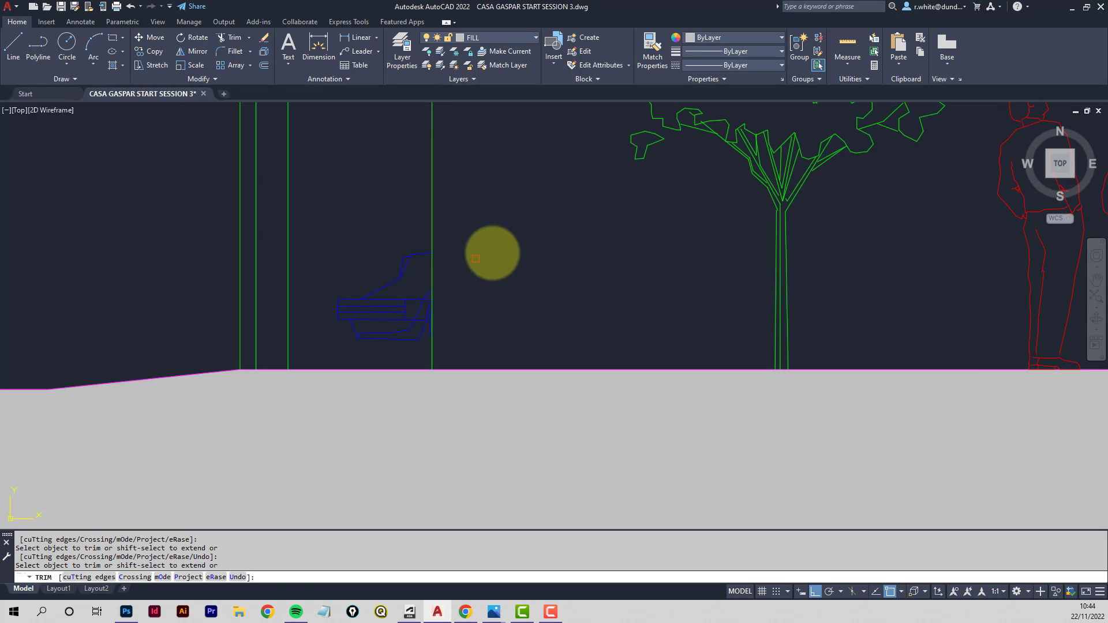
key(Escape)
- Send both trees and the people figures to the back with Draw Order
scroll(590, 239, down, 3)
middle_drag(710, 237, 225, 370)
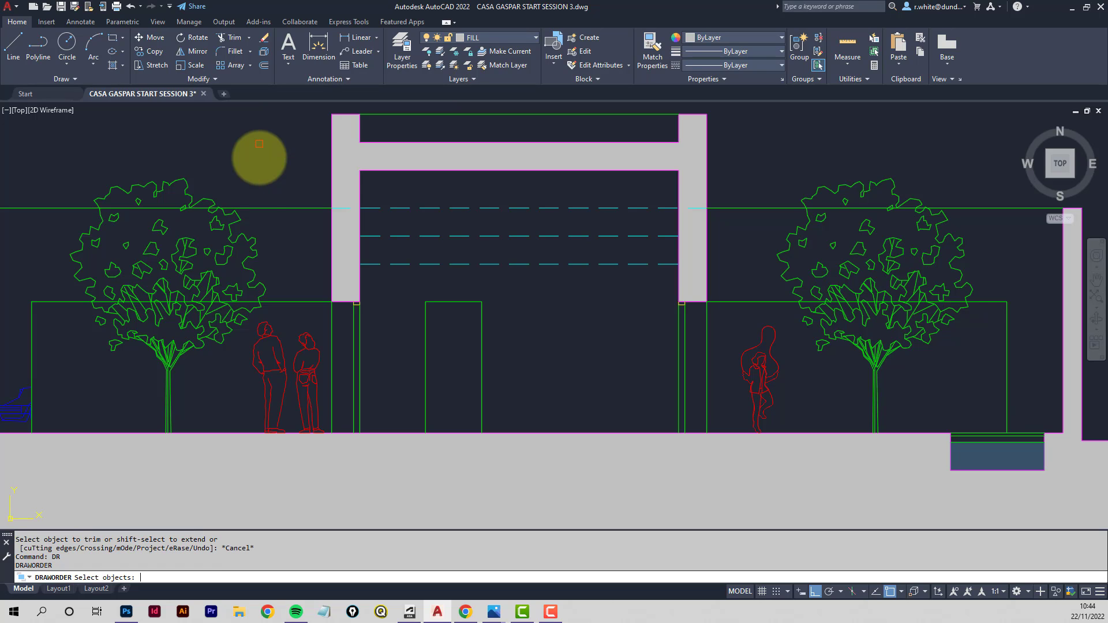
click(219, 263)
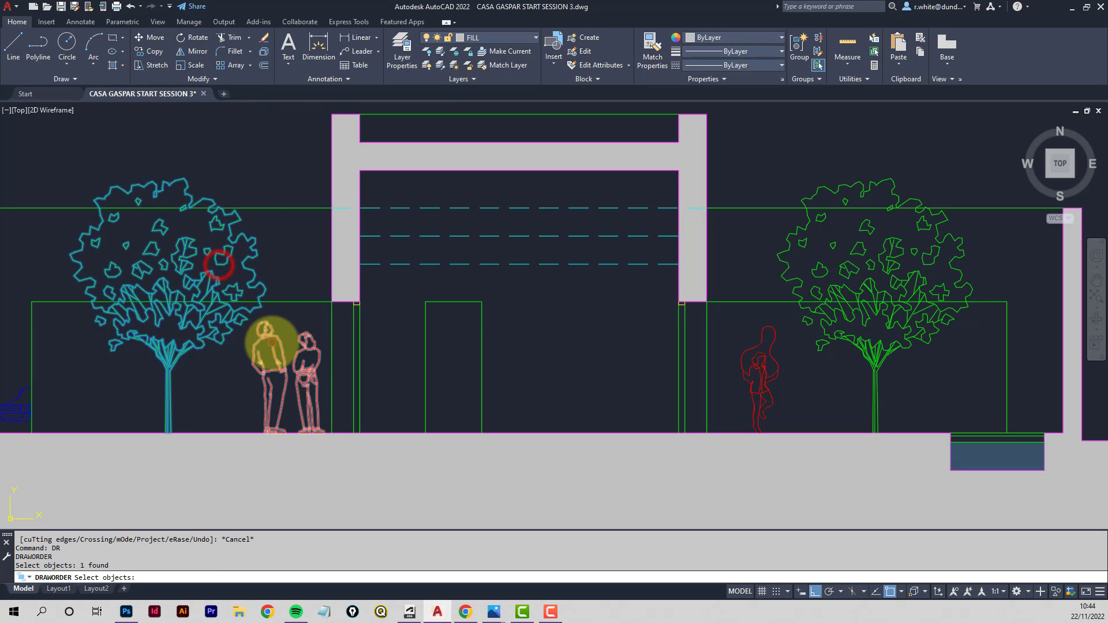
click(272, 343)
click(257, 331)
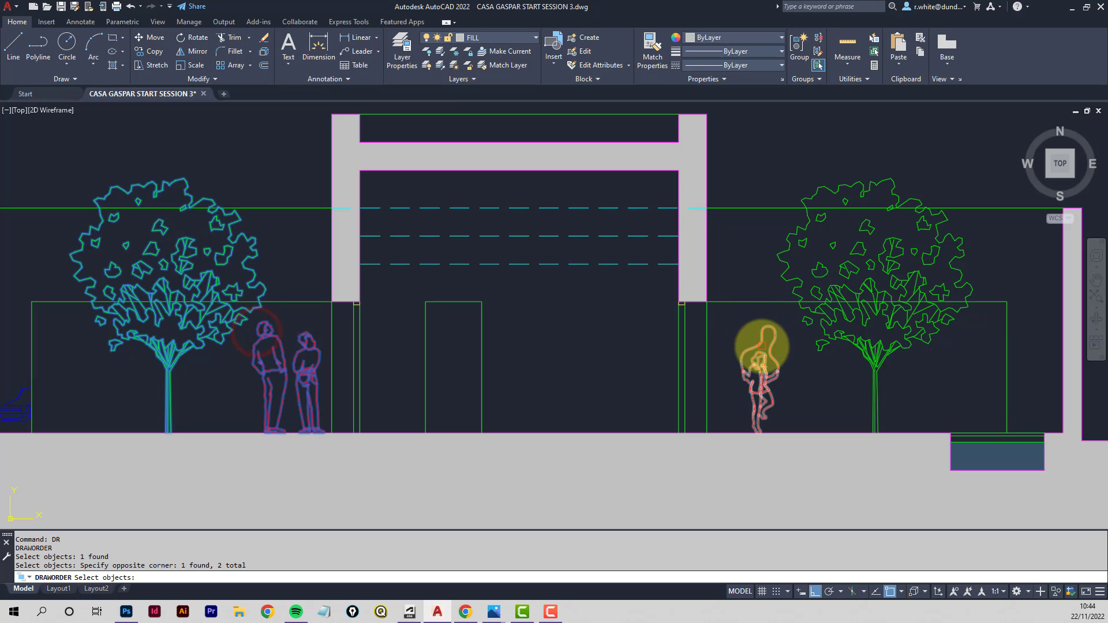
click(761, 346)
click(830, 323)
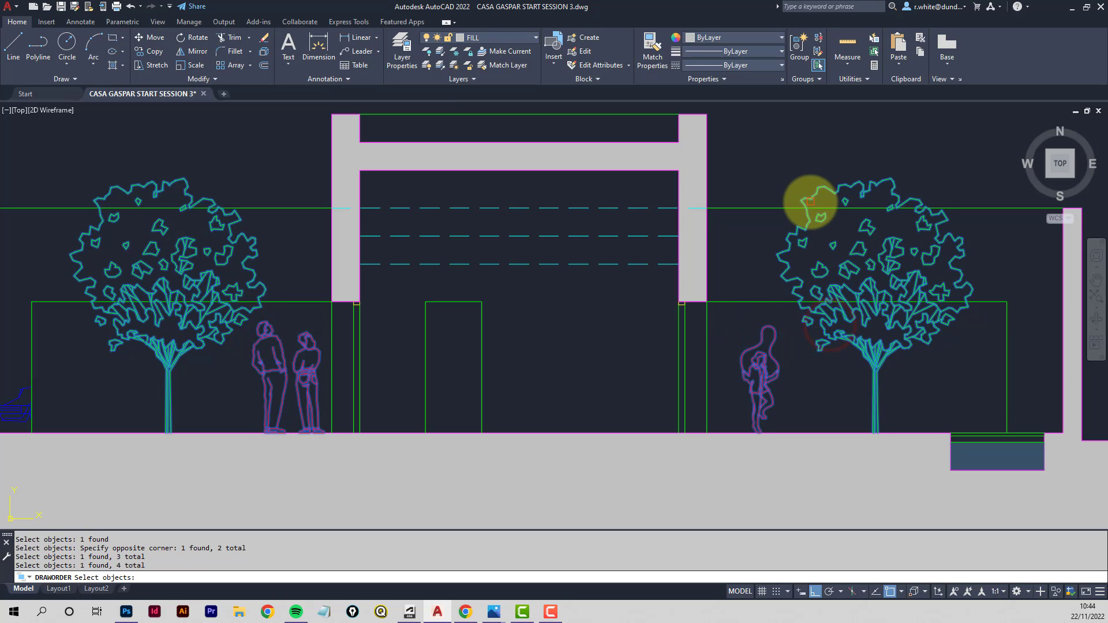
key(Return)
key(Return)
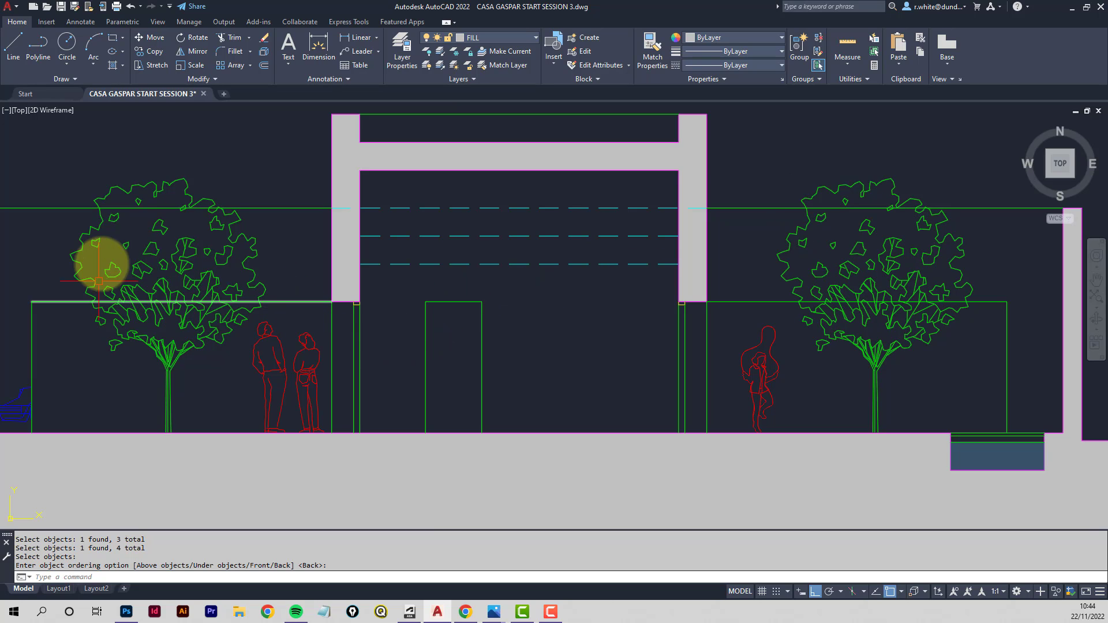
- Trim the background elevation lines where they cross the left tree's canopy
scroll(220, 185, down, 1)
scroll(221, 190, up, 4)
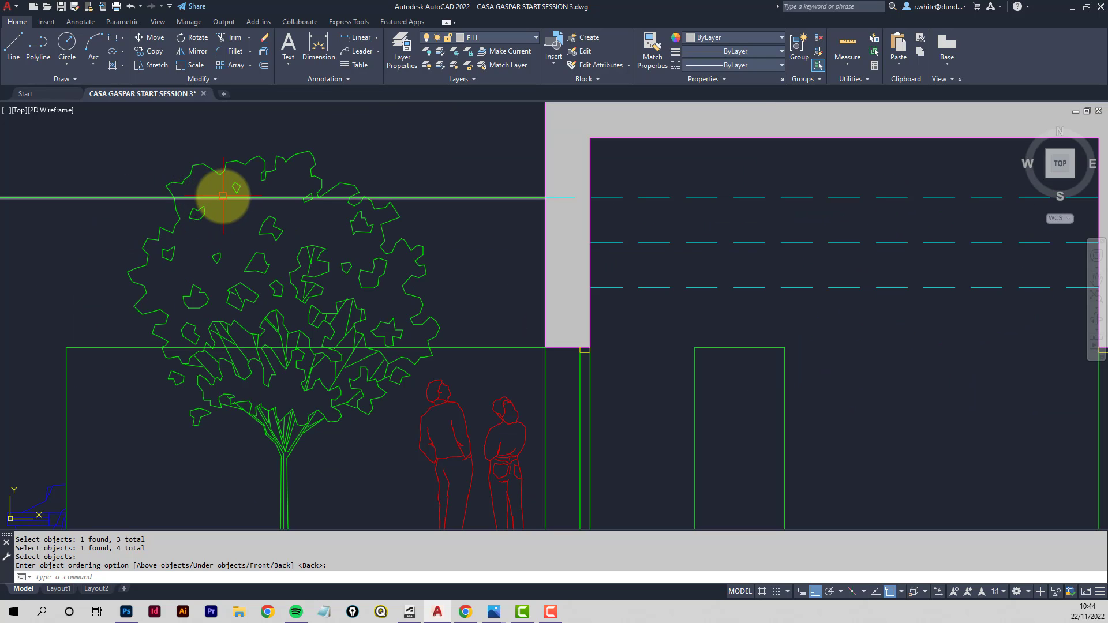
scroll(337, 199, up, 2)
scroll(231, 210, down, 2)
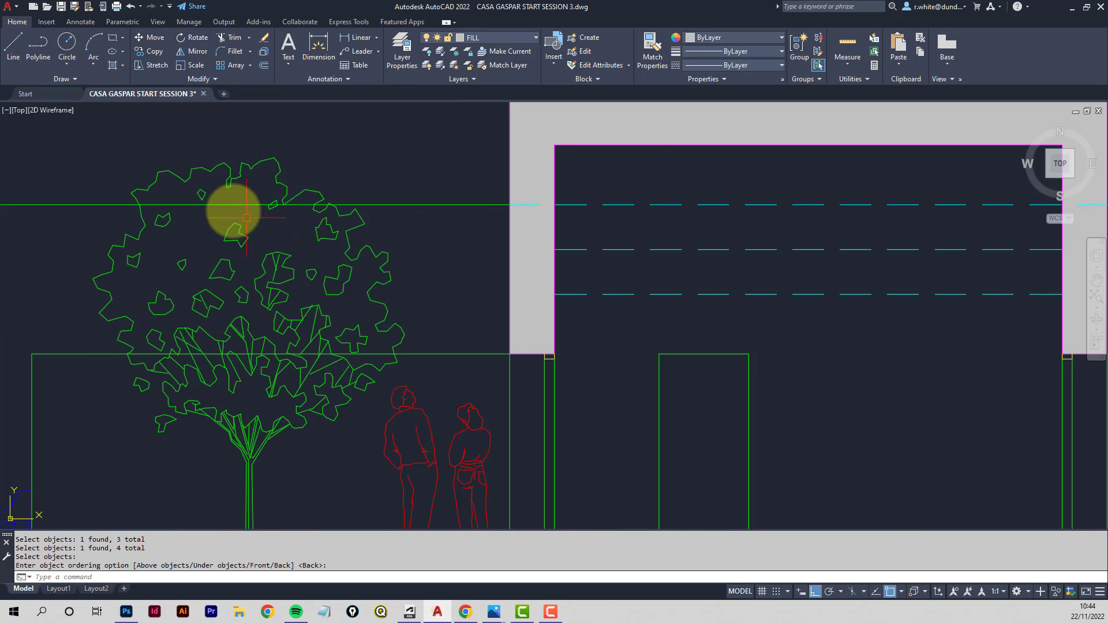
middle_drag(232, 209, 321, 214)
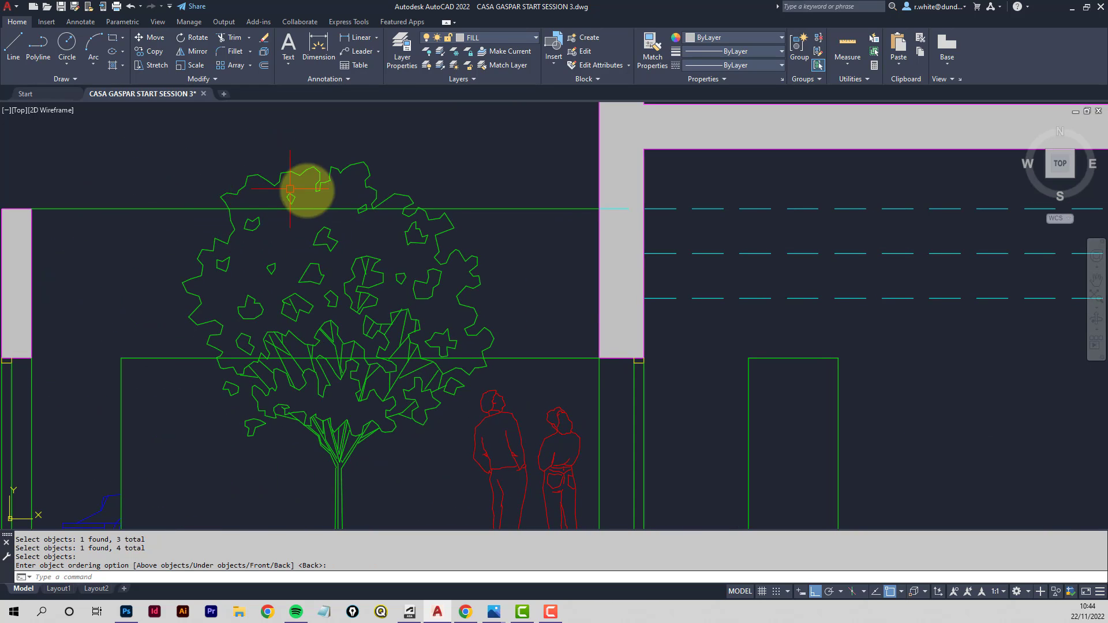
click(229, 38)
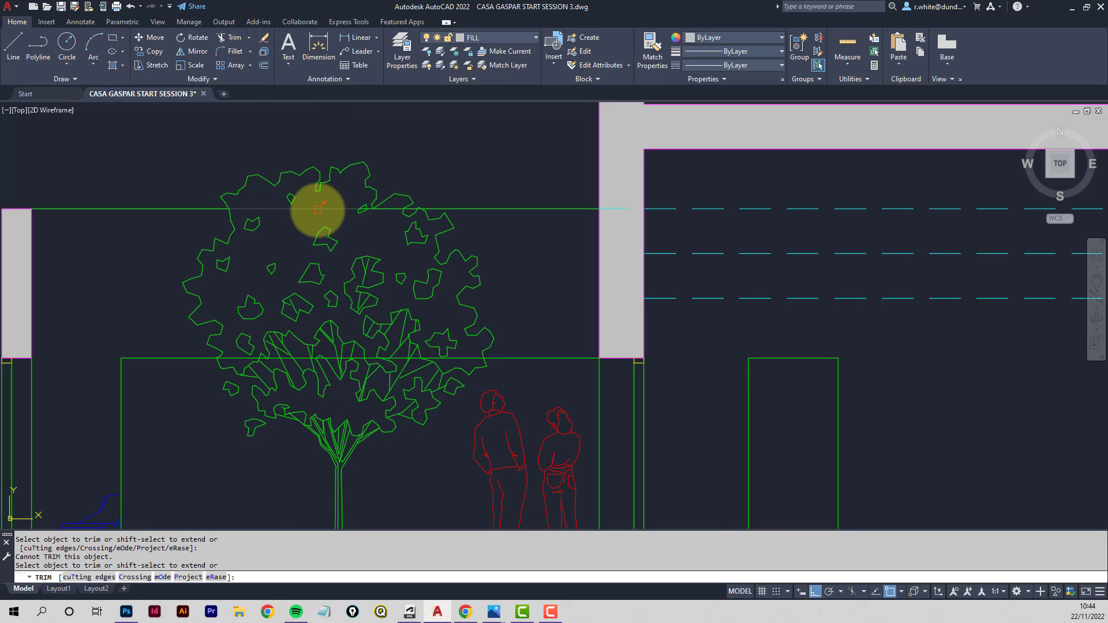
click(318, 210)
scroll(300, 182, up, 8)
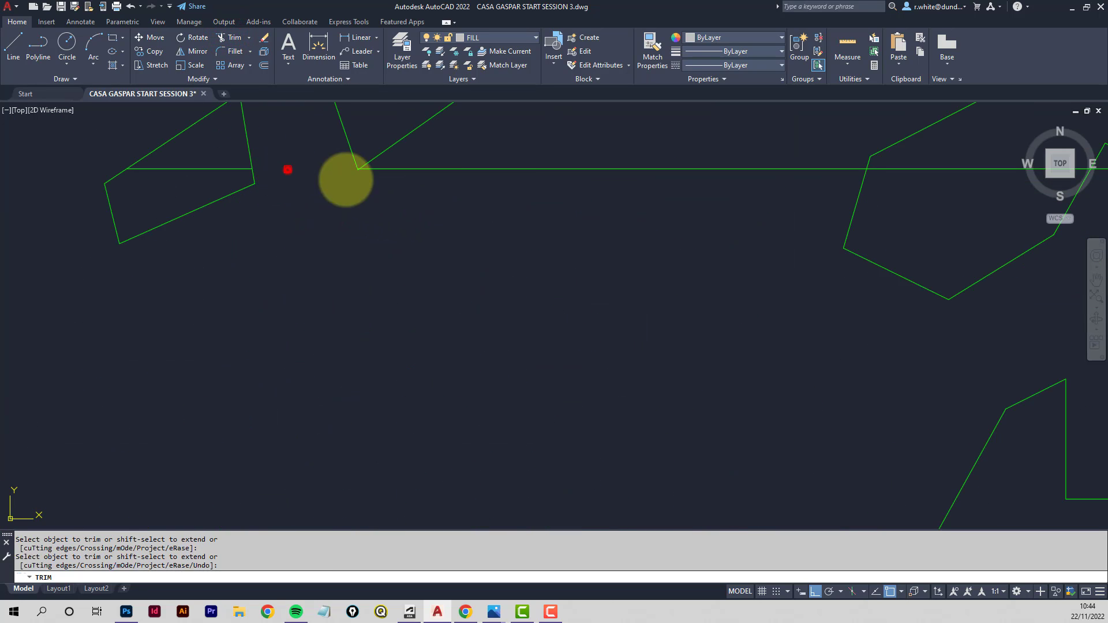
click(512, 168)
scroll(526, 176, down, 3)
scroll(635, 191, up, 4)
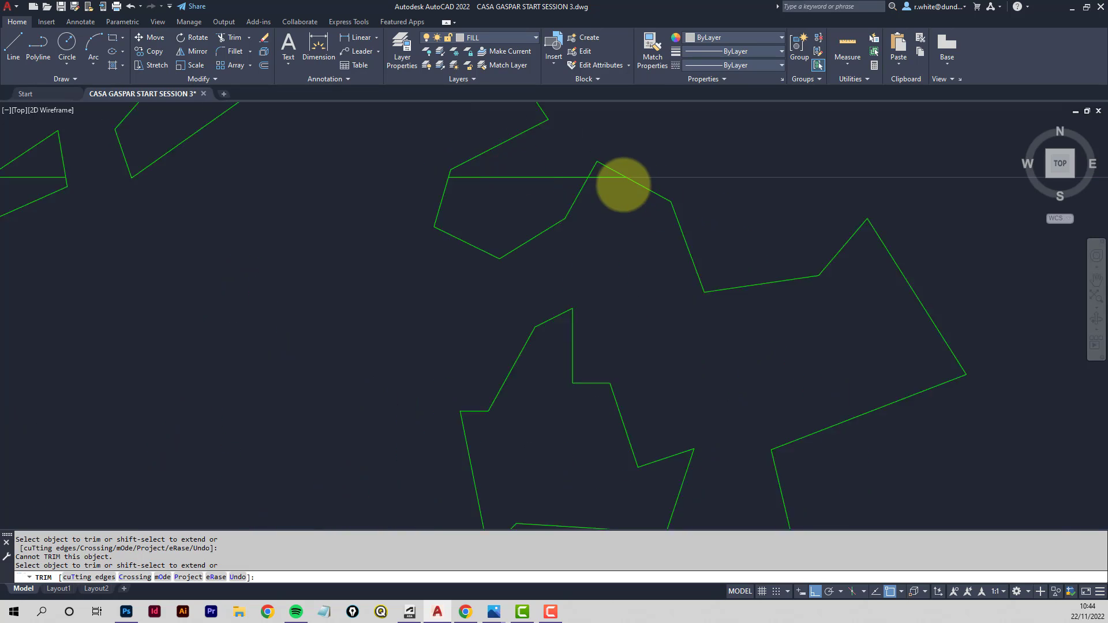
scroll(624, 185, up, 2)
click(598, 175)
scroll(581, 240, down, 5)
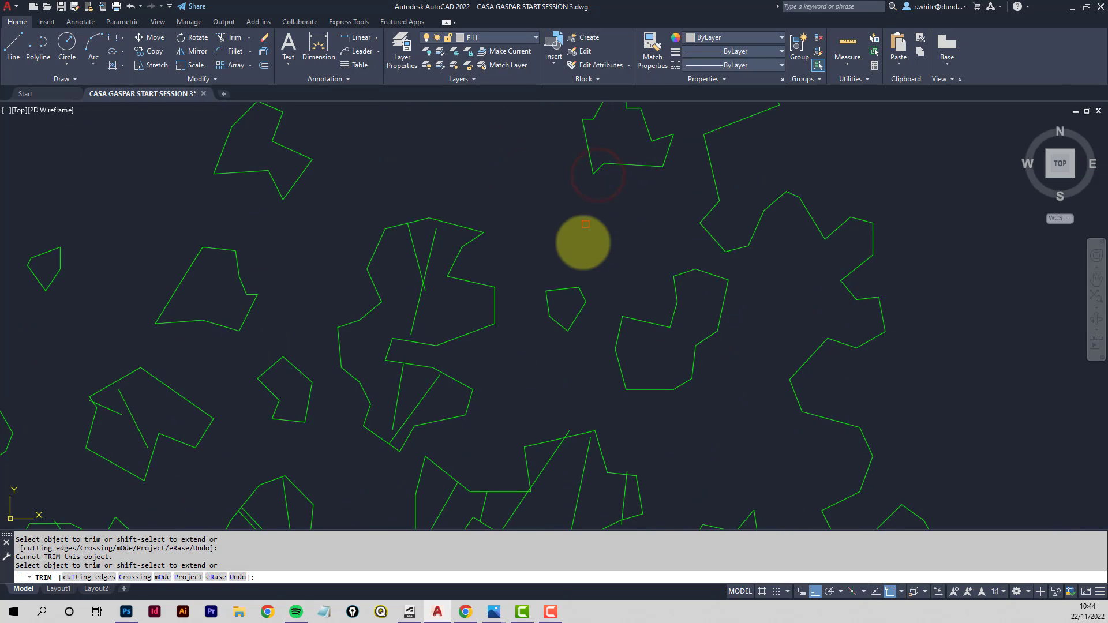
scroll(234, 347, up, 3)
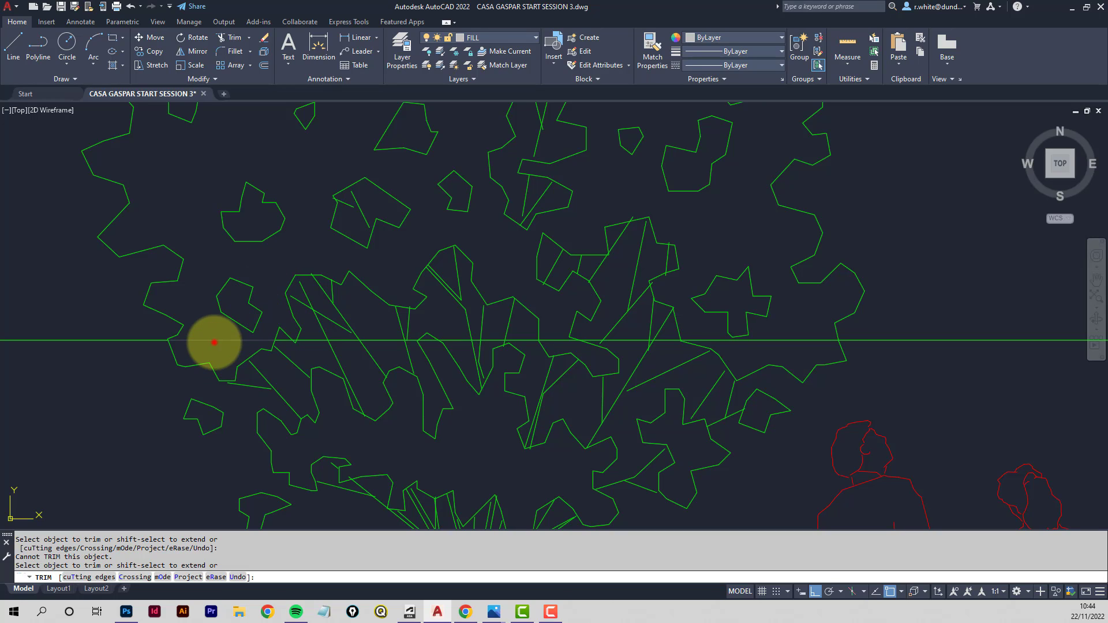
click(214, 342)
click(428, 341)
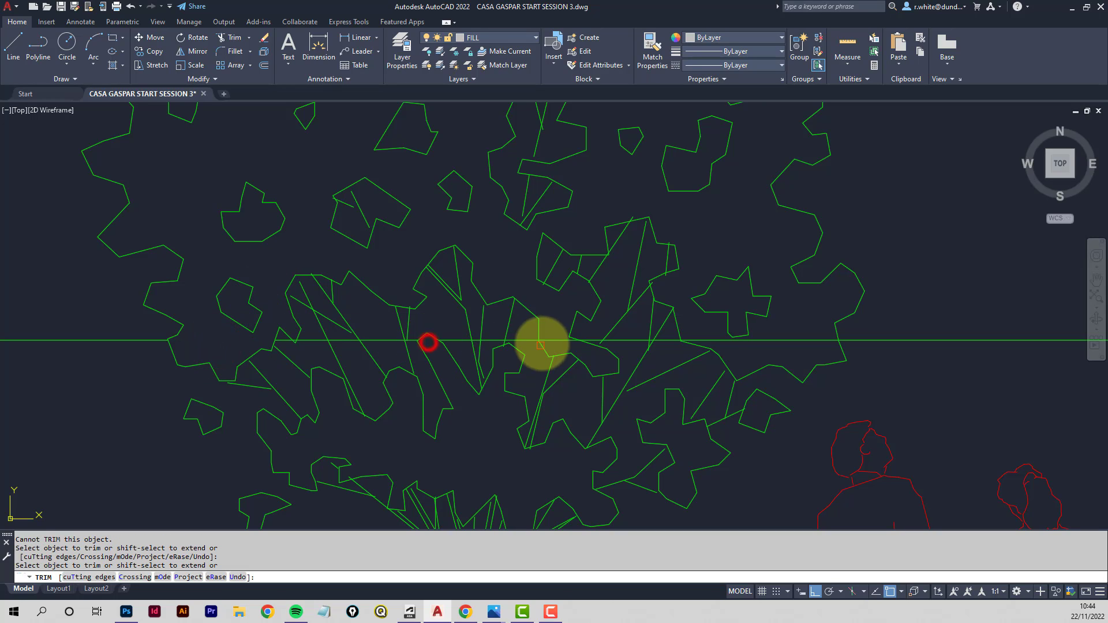
click(553, 341)
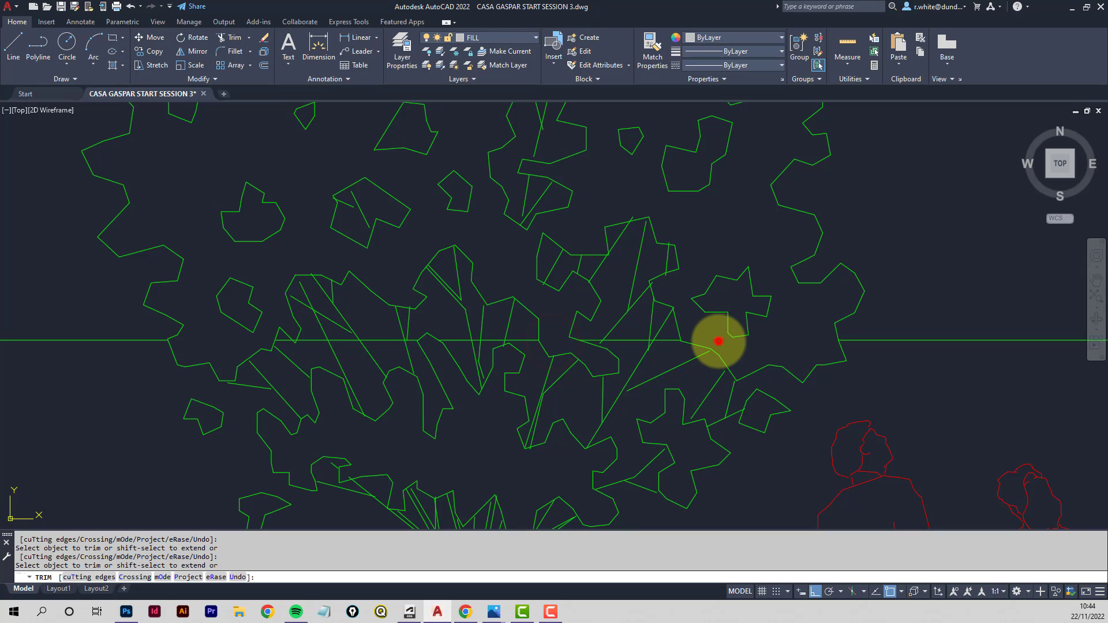
- Trim the background elevation lines where they cross the right tree's canopy, then finish the Trim command
scroll(719, 341, down, 8)
middle_drag(878, 314, 376, 316)
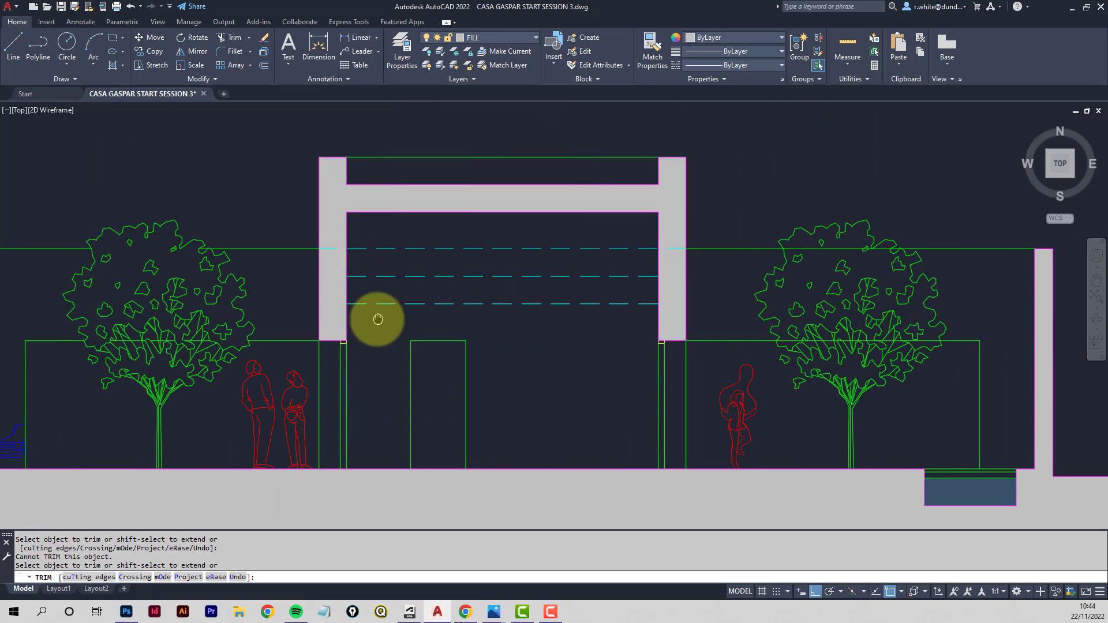
scroll(837, 274, up, 4)
click(846, 233)
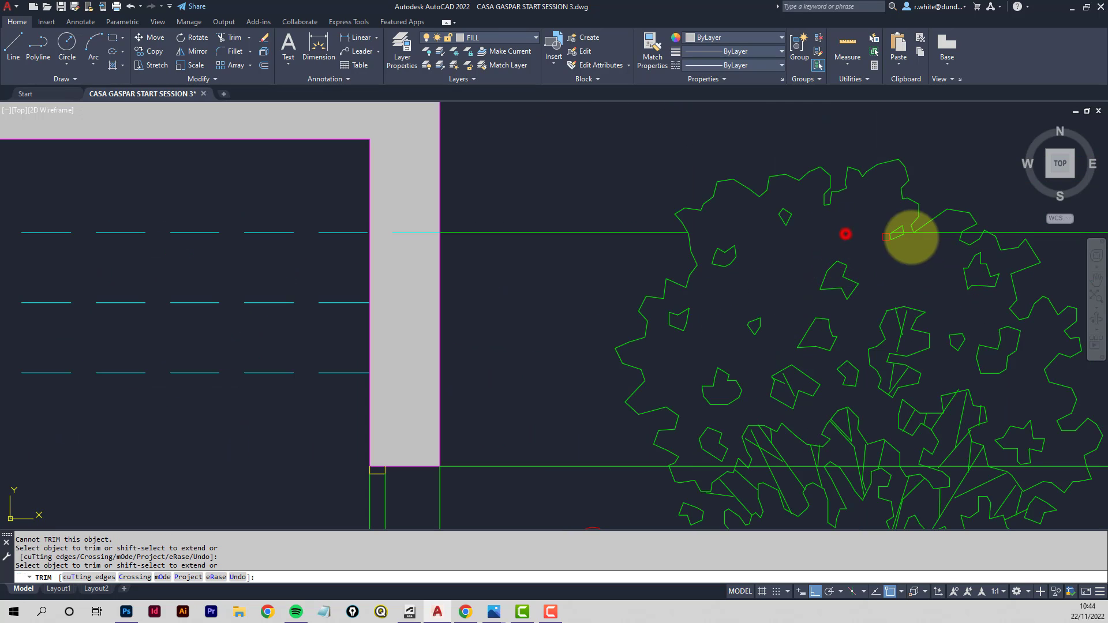
click(936, 230)
scroll(923, 230, up, 8)
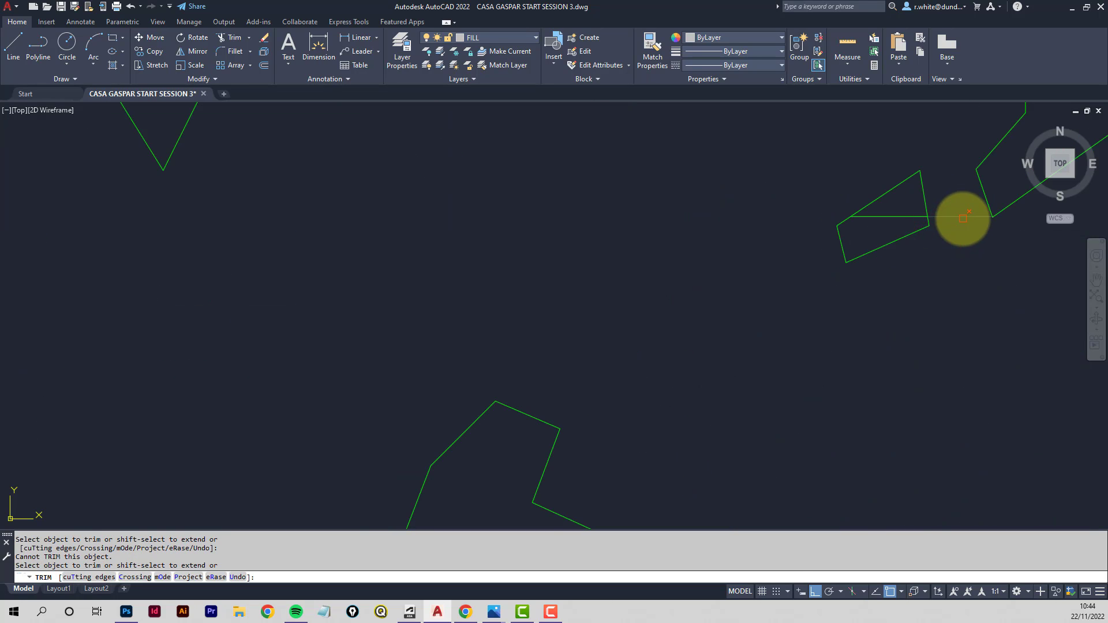
click(963, 218)
scroll(980, 263, down, 6)
middle_drag(983, 265, 629, 264)
scroll(753, 250, up, 6)
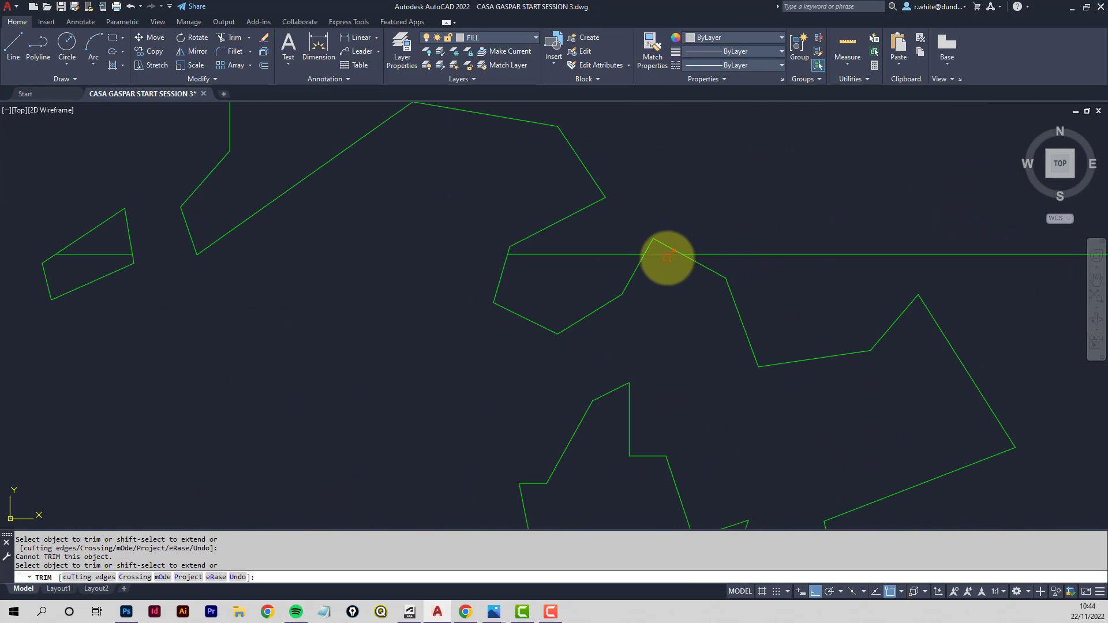
scroll(663, 257, down, 5)
scroll(594, 286, up, 7)
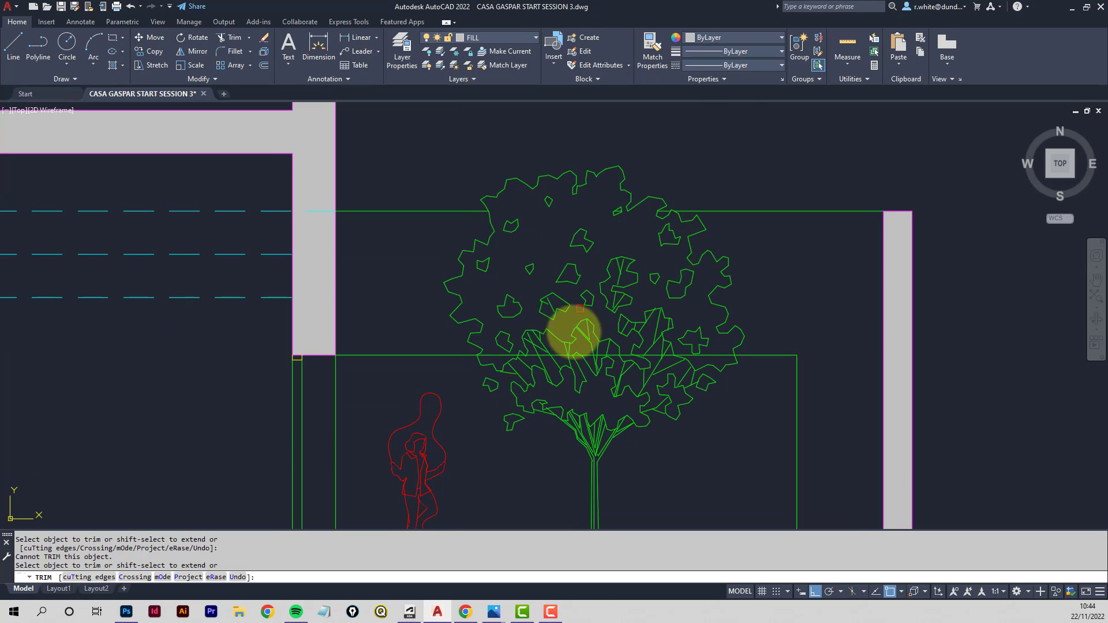
scroll(511, 362, up, 2)
click(474, 350)
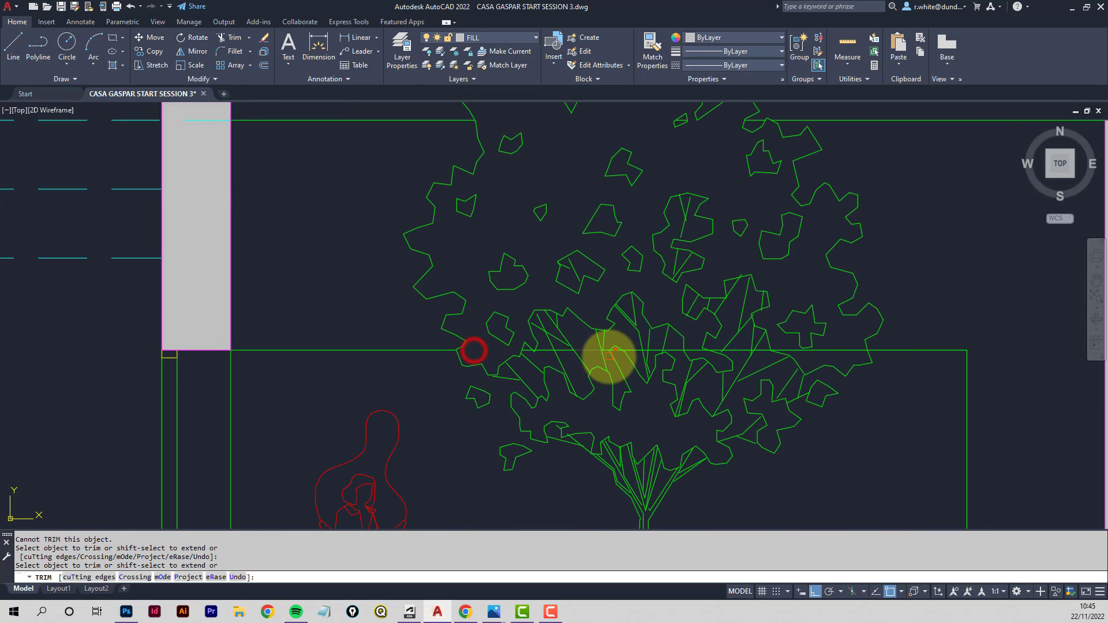
scroll(627, 344, up, 6)
click(640, 318)
scroll(704, 324, down, 5)
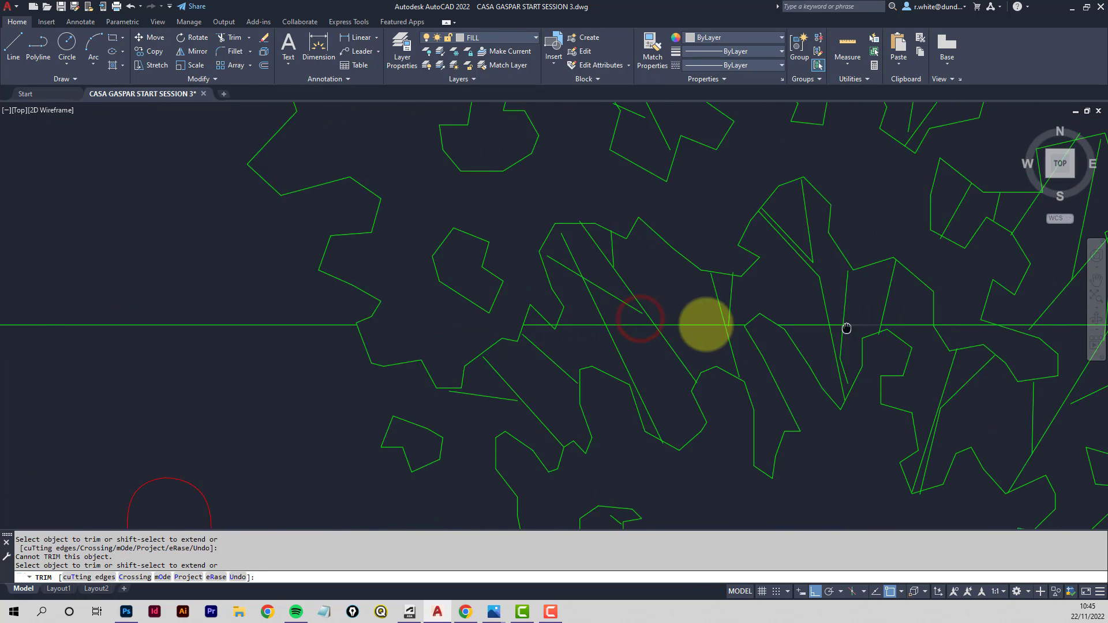
click(658, 321)
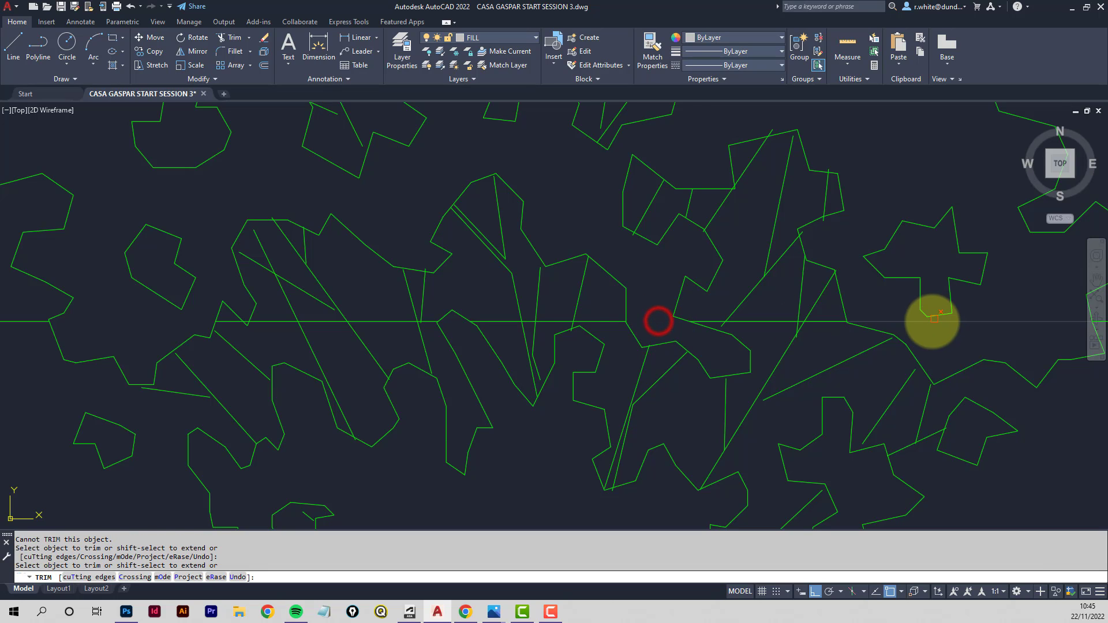
click(932, 322)
scroll(924, 321, down, 7)
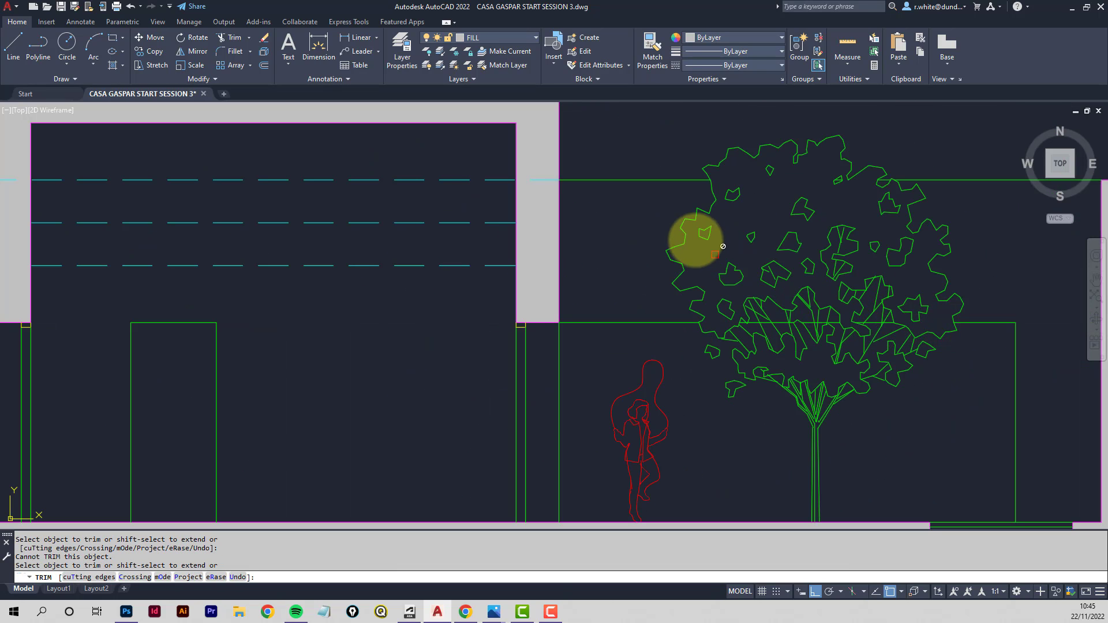
key(Escape)
scroll(638, 230, down, 5)
mouse_move(639, 230)
middle_down()
mouse_move(660, 255)
mouse_move(653, 248)
middle_up()
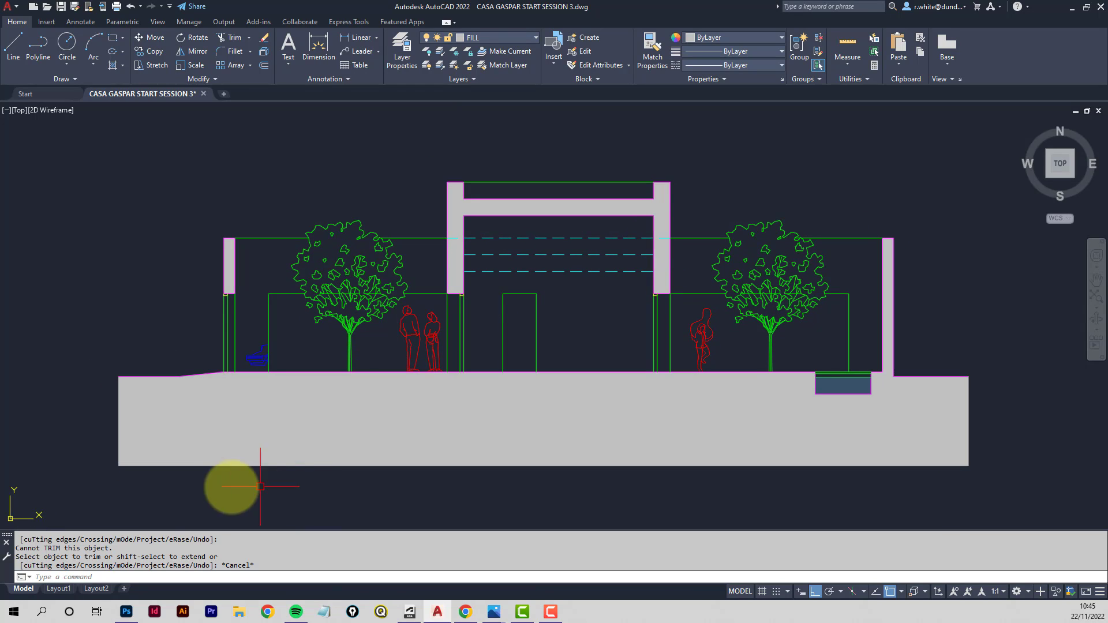